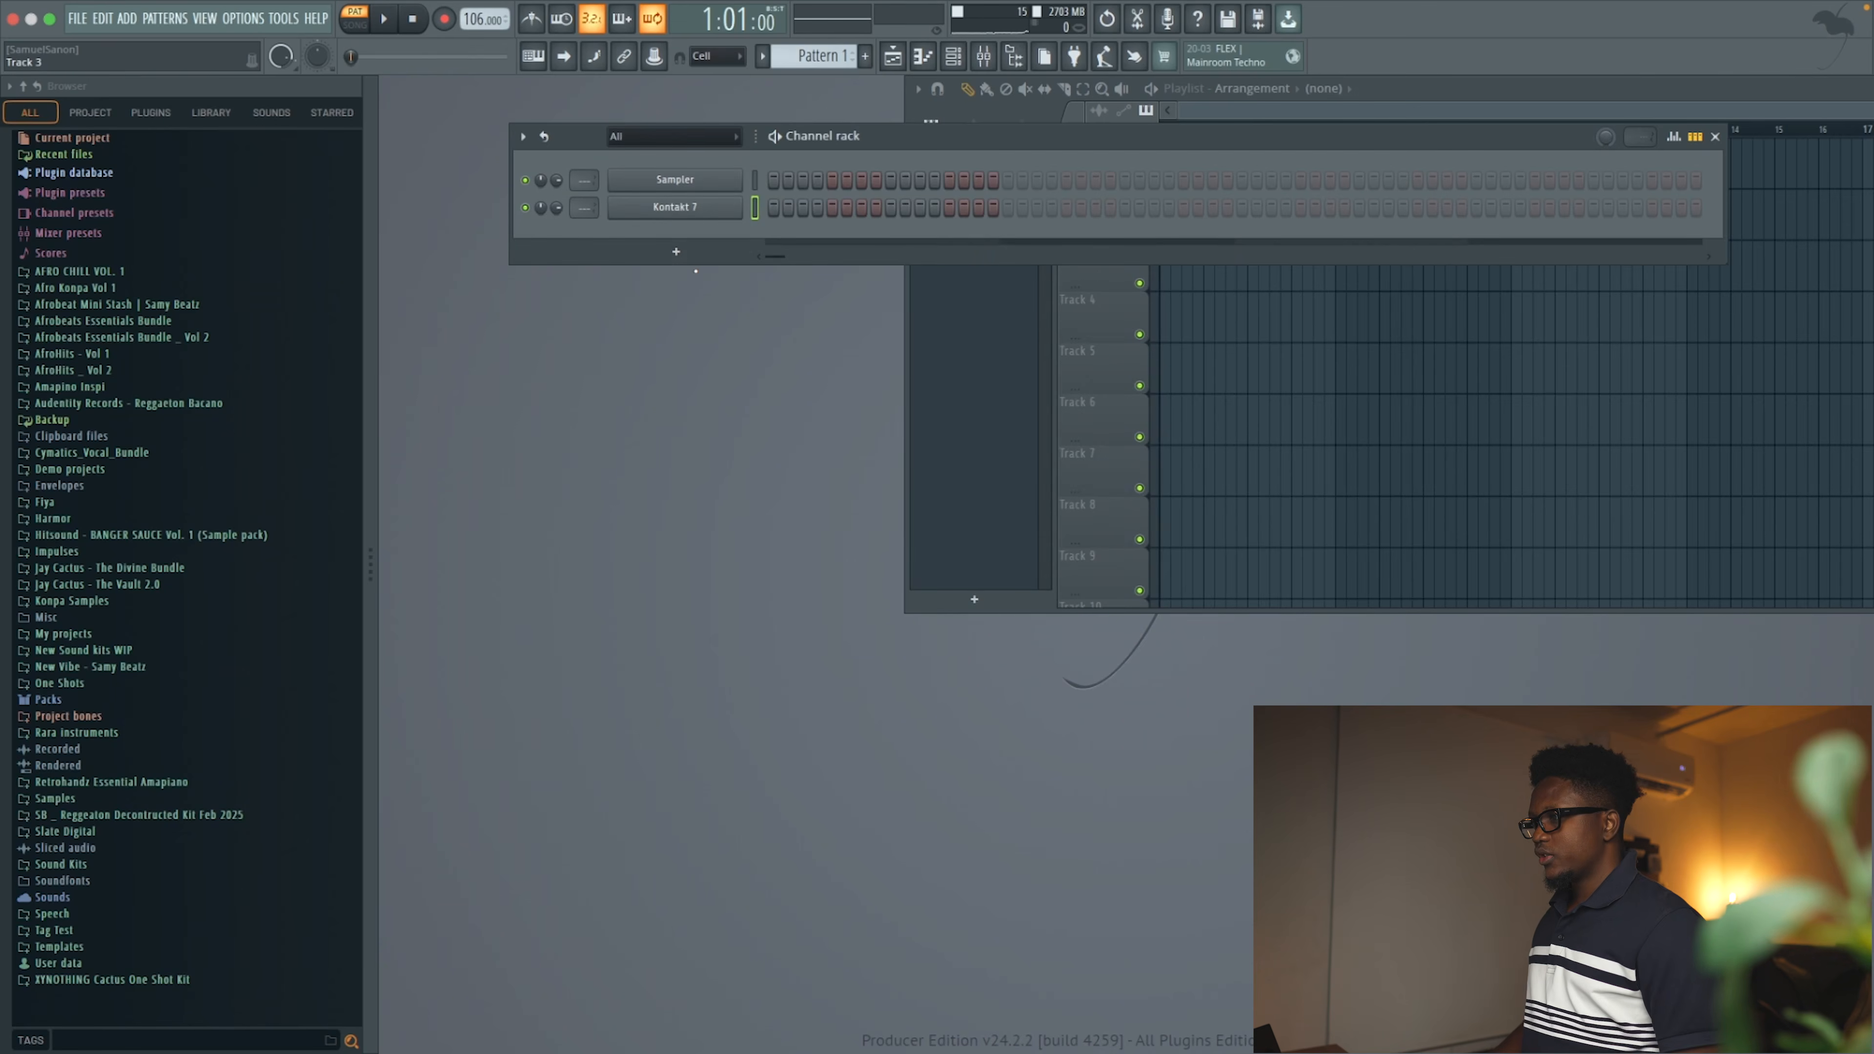
Open the Kontakt 7 channel's piano roll, try a single note in bar 2 and delete it
right_click(740, 203)
left_click(753, 209)
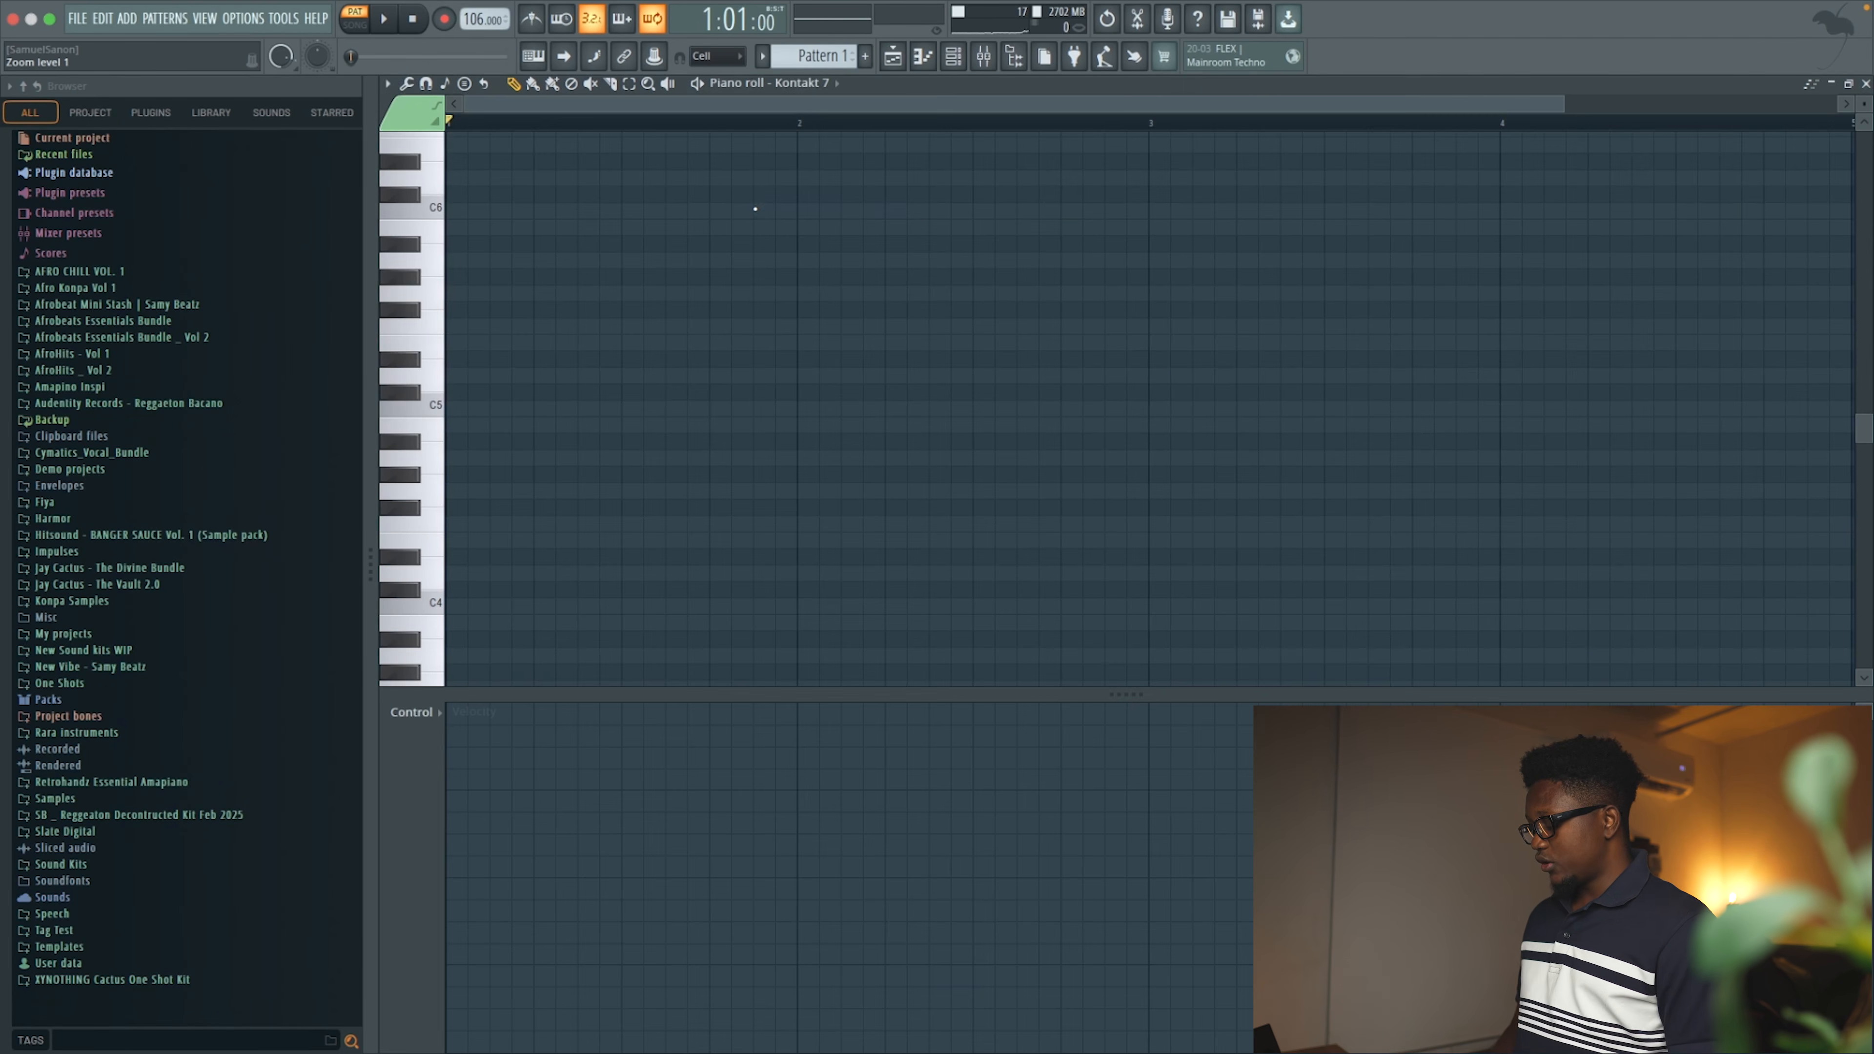
left_click(1070, 227)
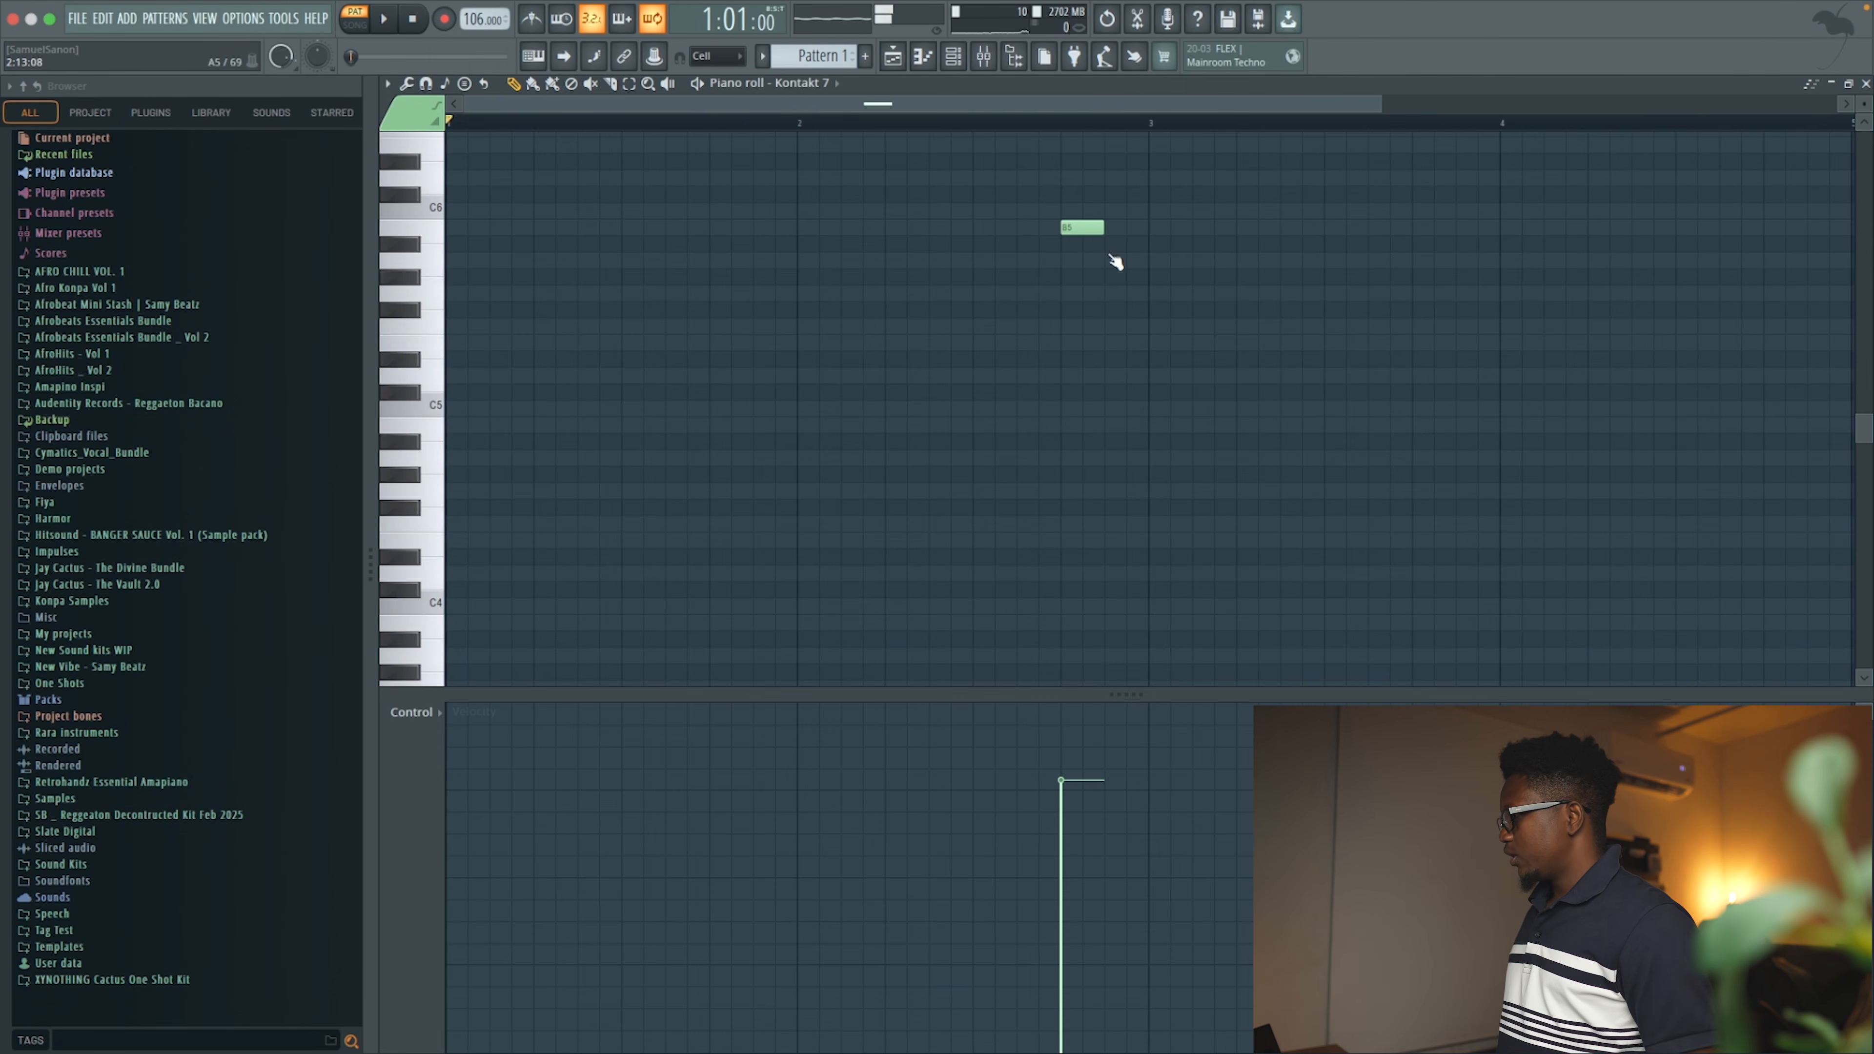
right_click(1101, 228)
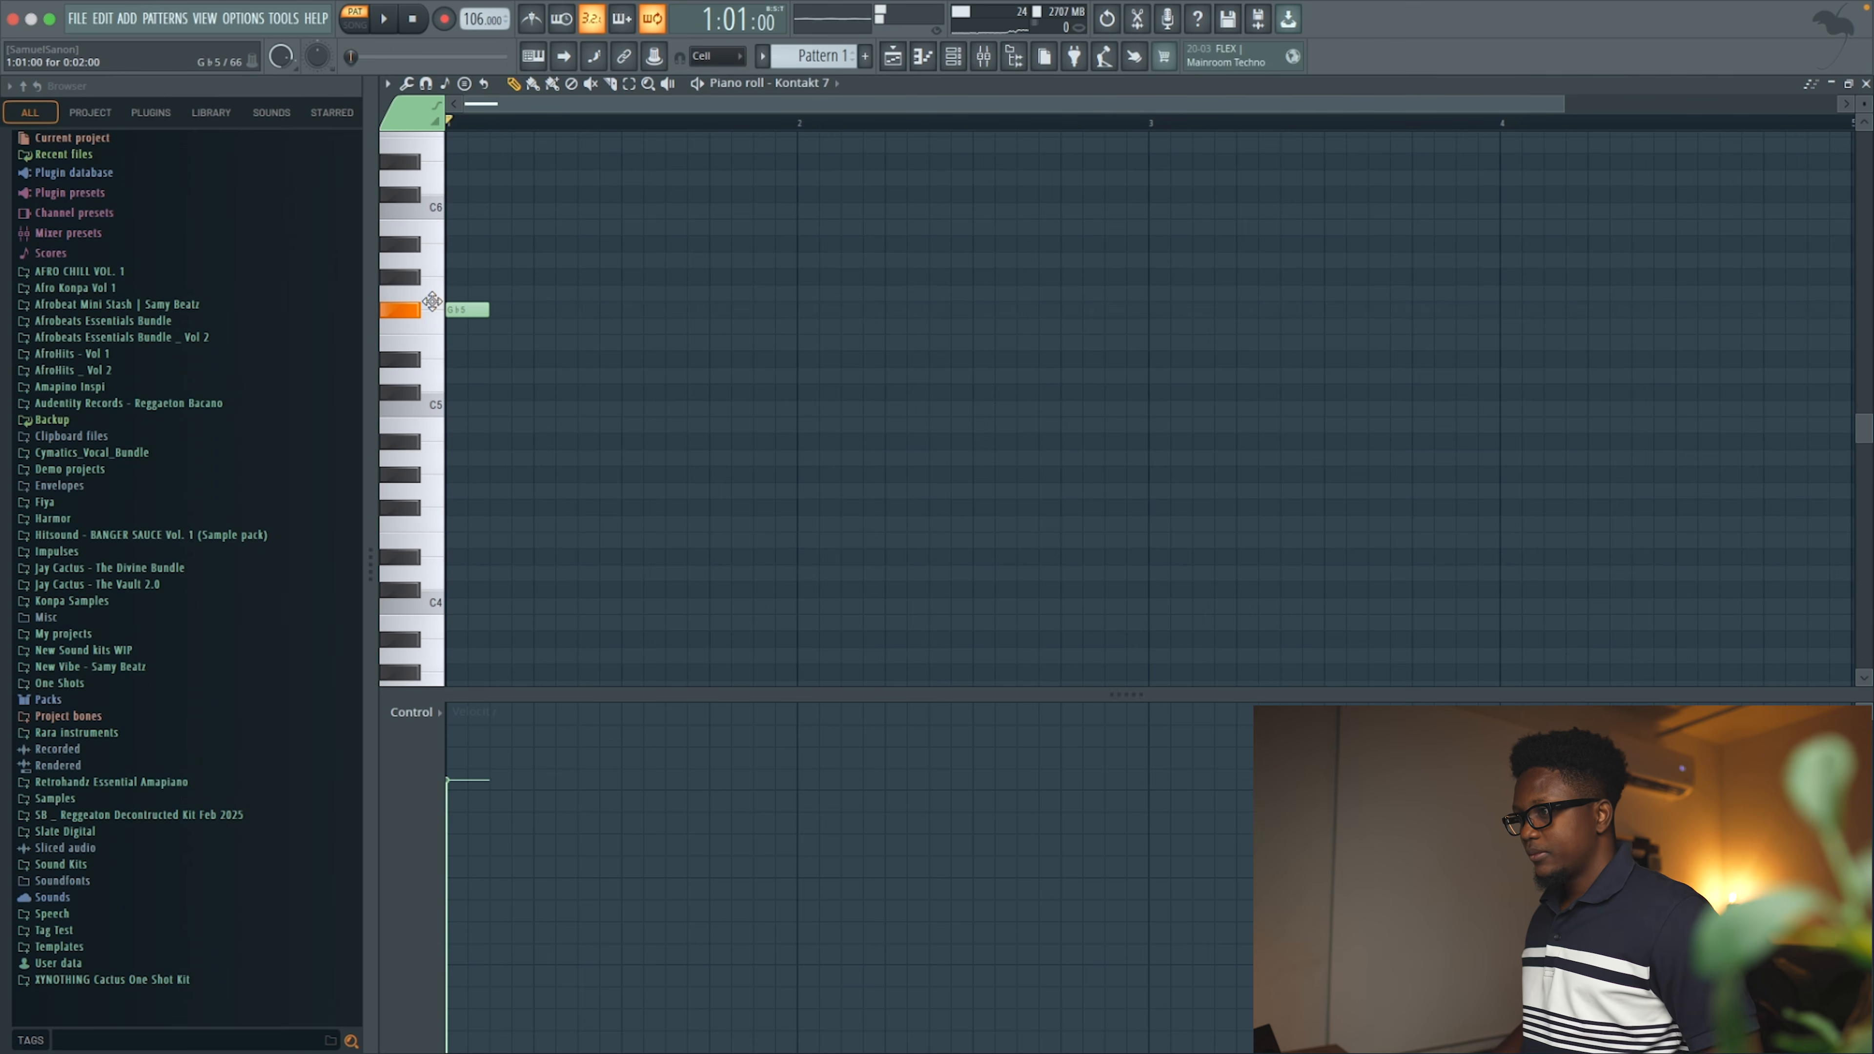
Build a half-bar chord of A5, C6 and E6 at the start of bar 1 and play it
left_click_drag(424, 286, 421, 241)
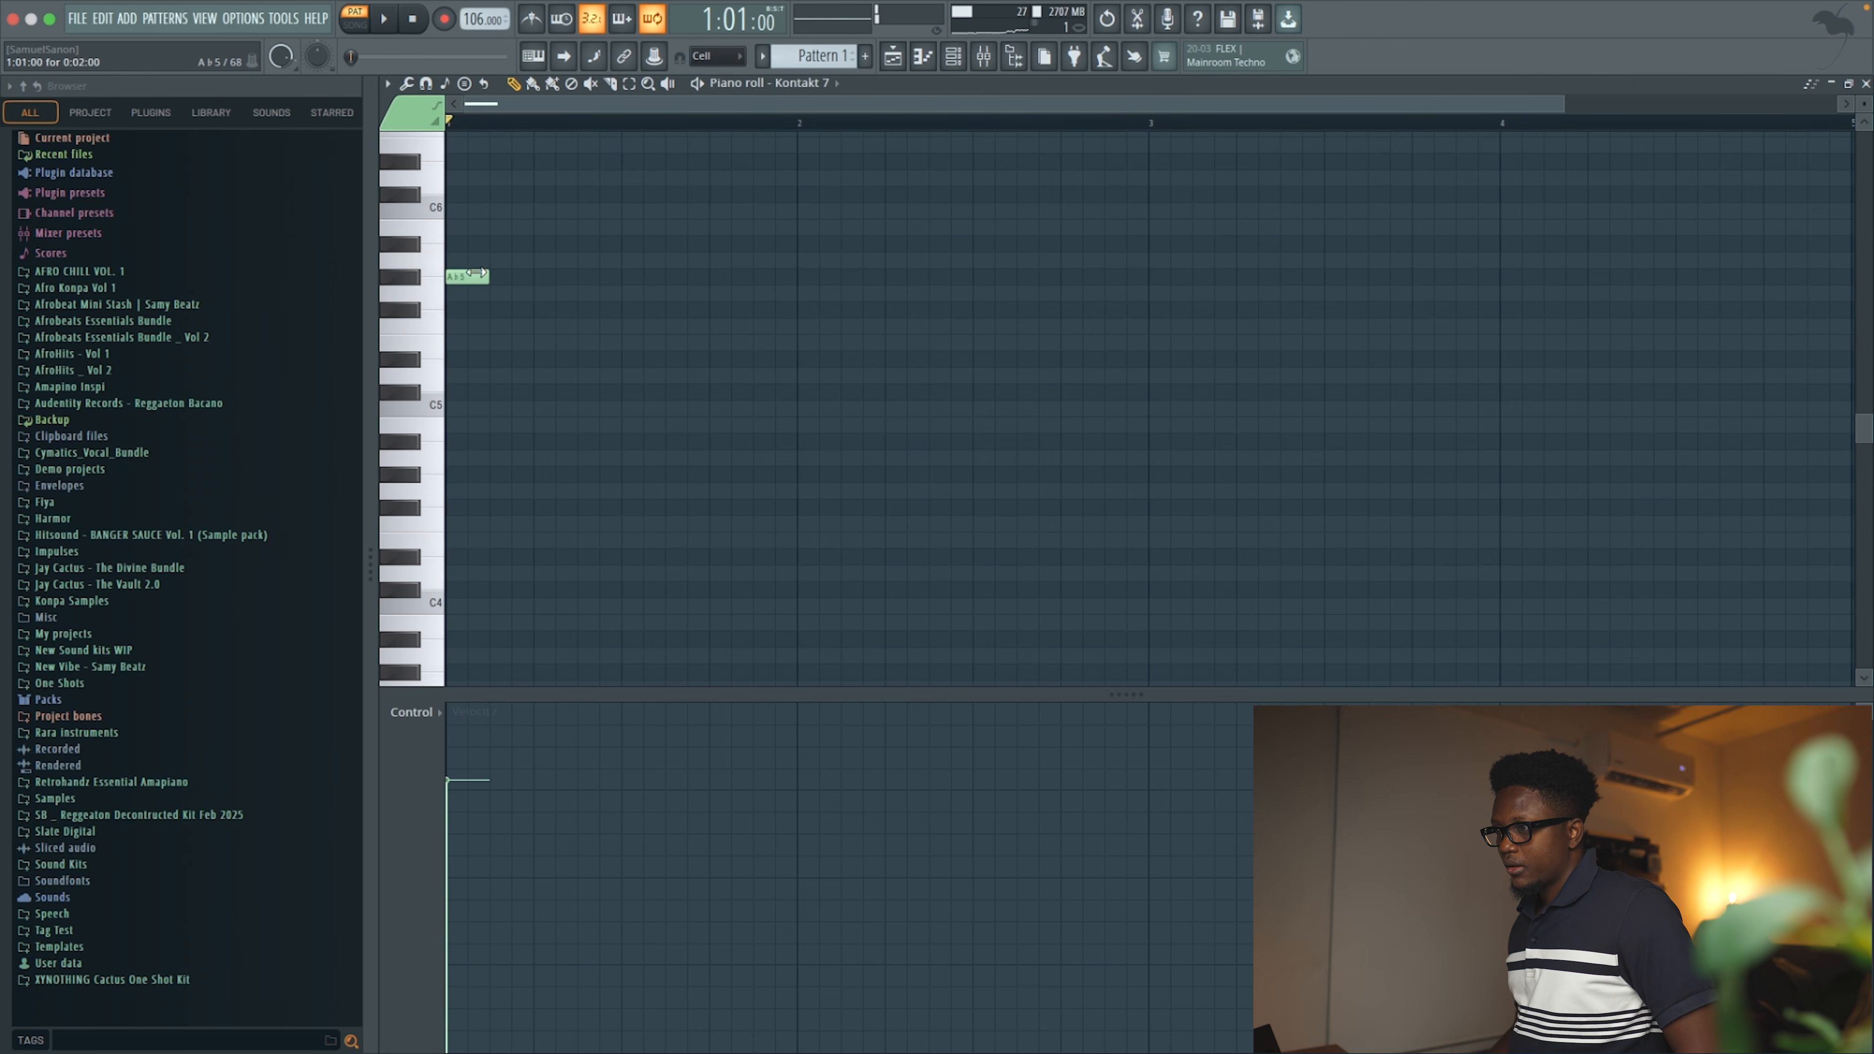
left_click_drag(481, 255, 620, 260)
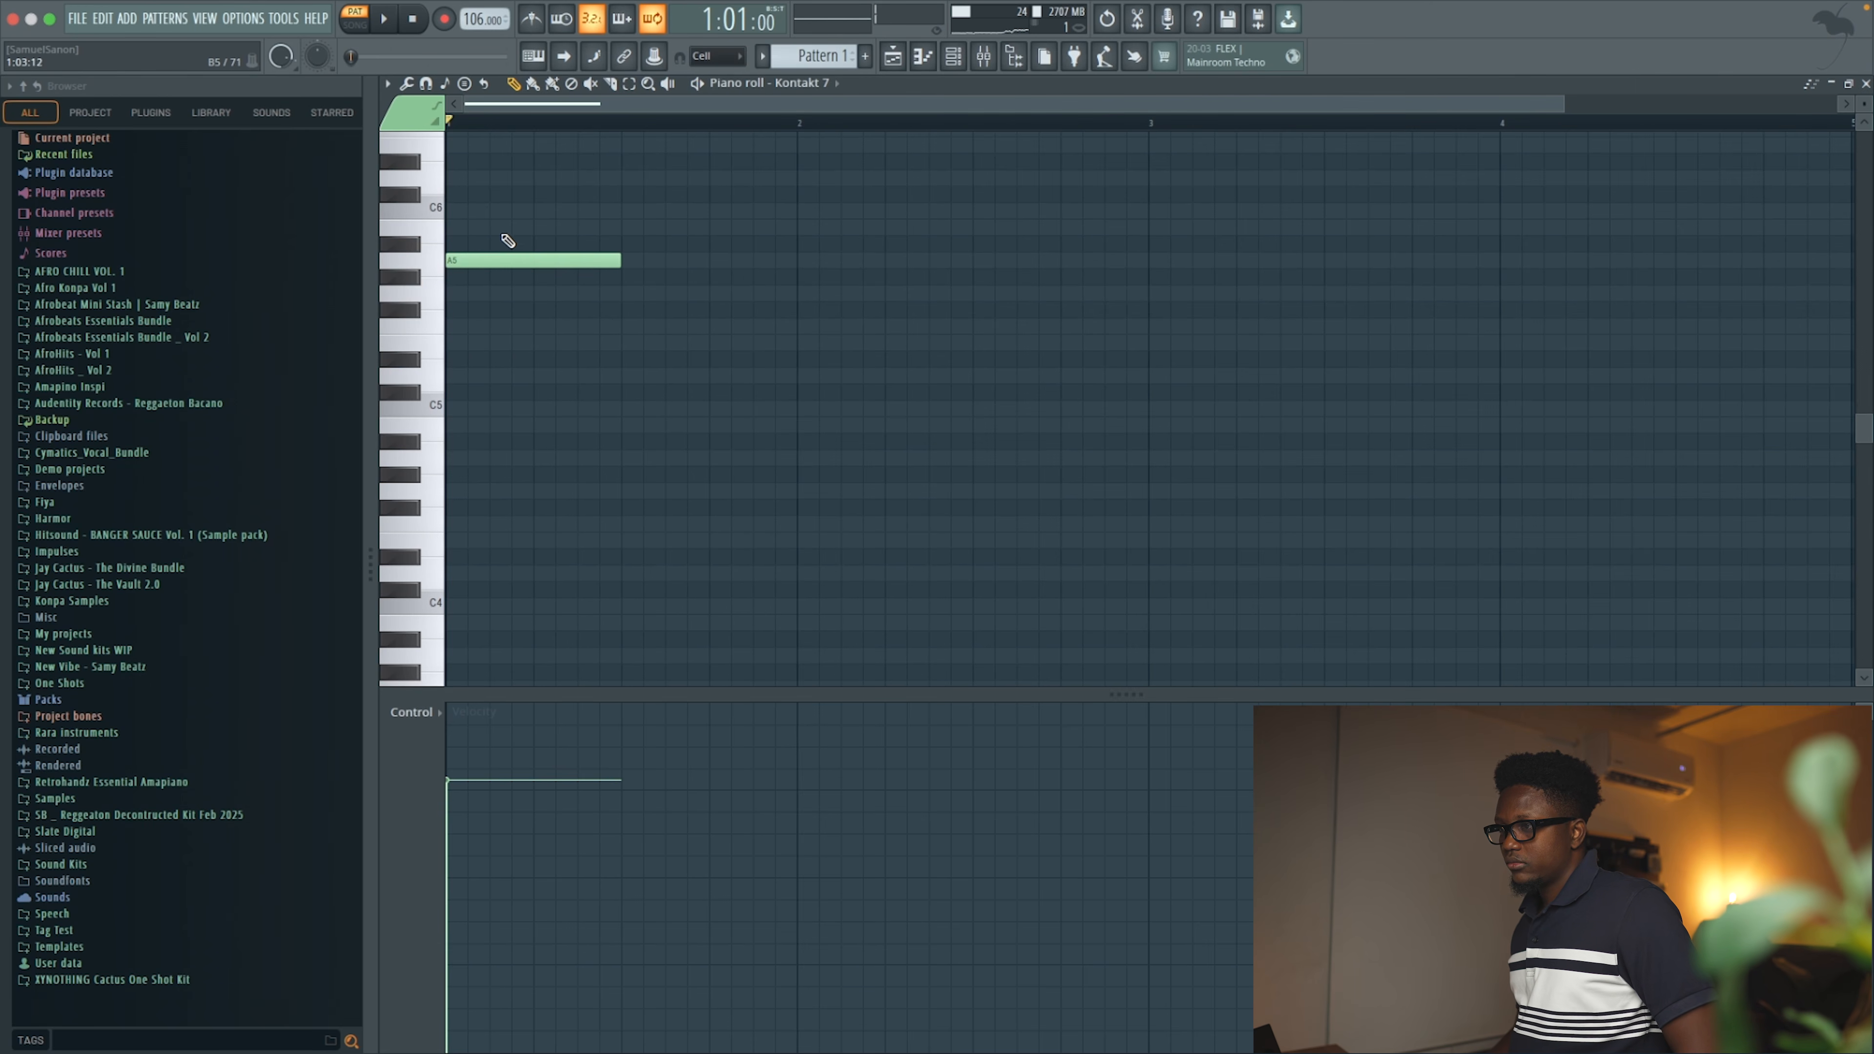
left_click(448, 210)
left_click(487, 148)
key("space")
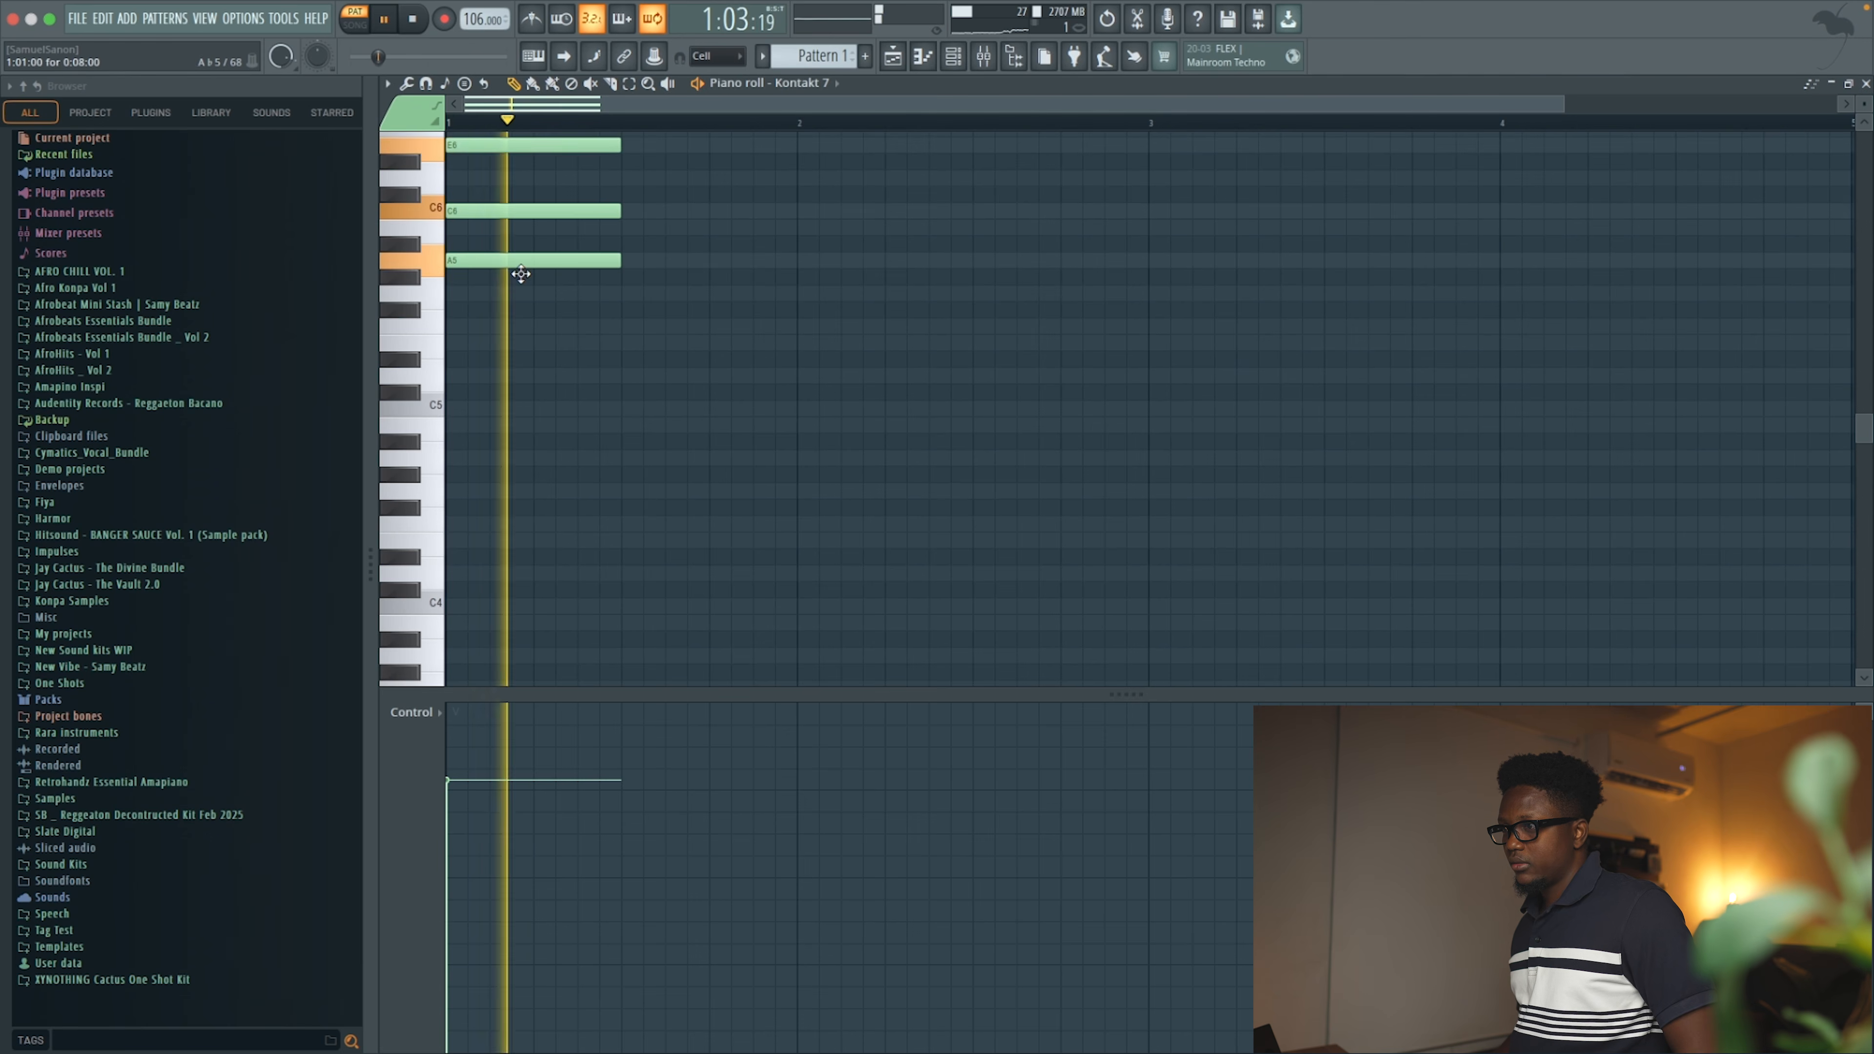
scroll(527, 281, "up", 2)
key("space")
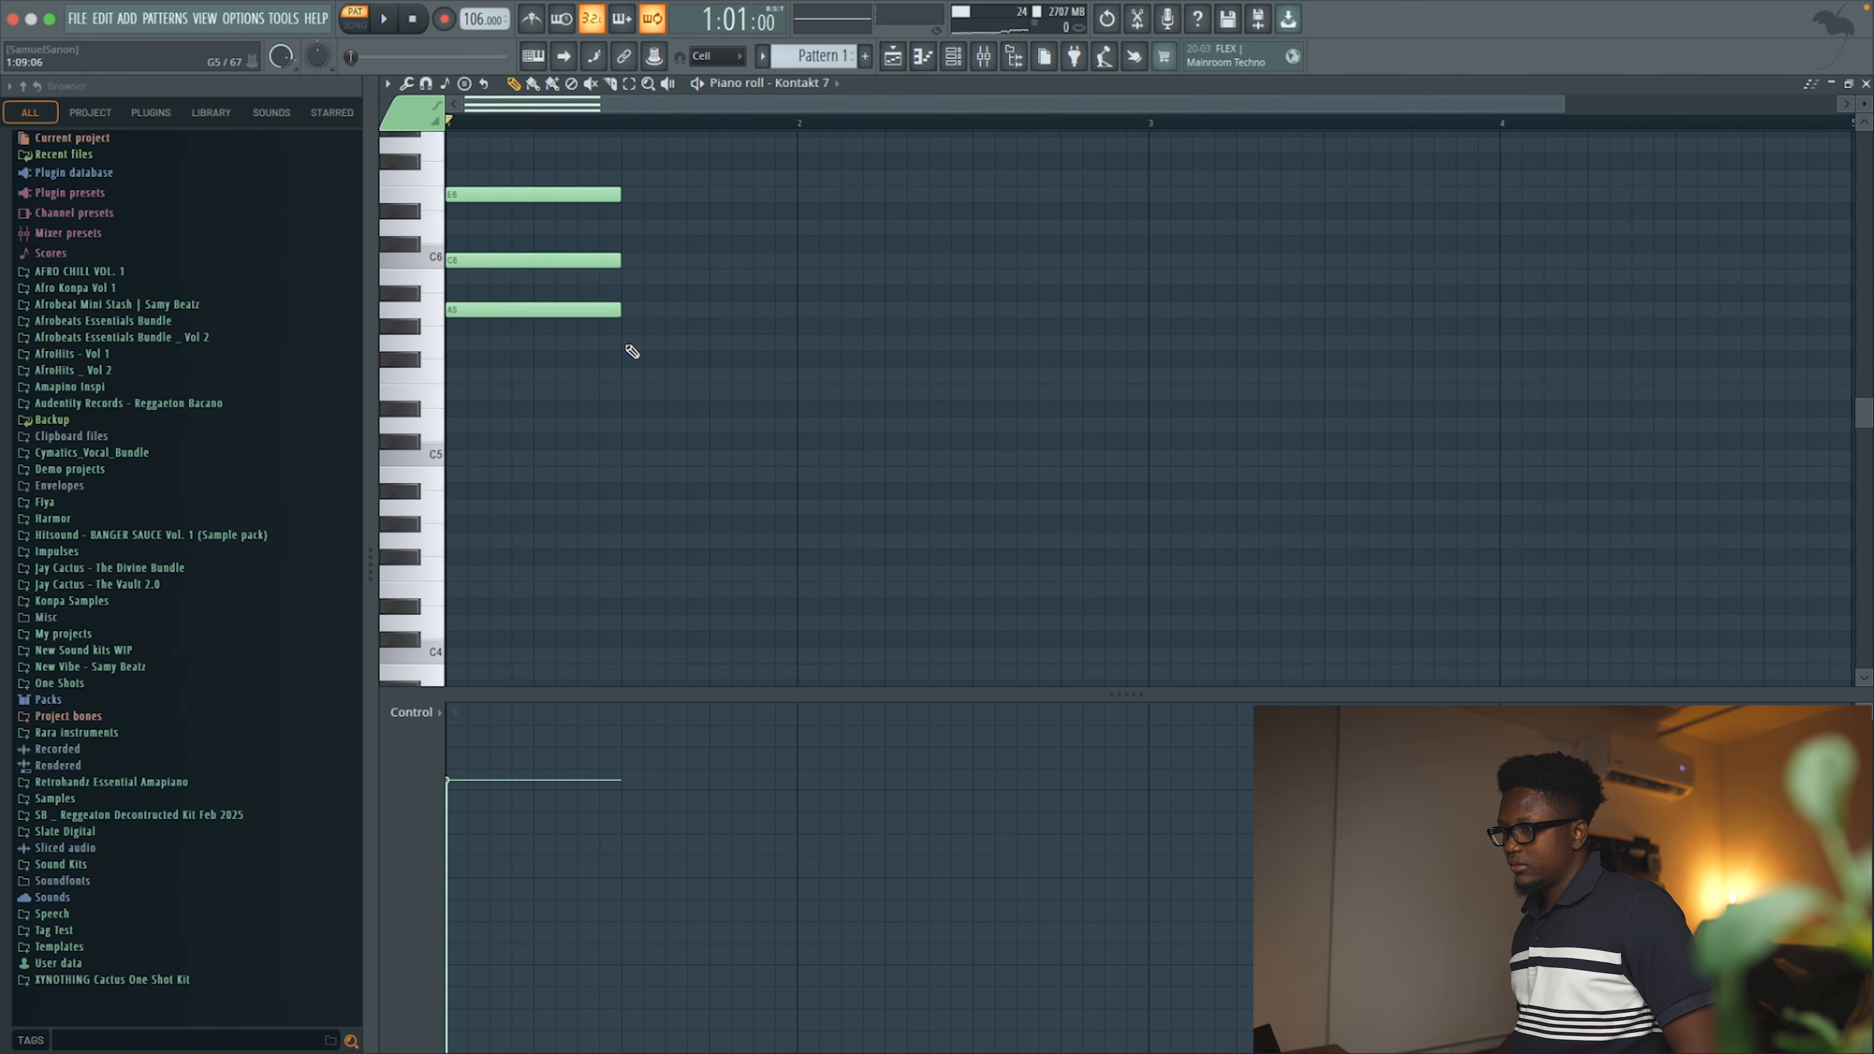
Add half-bar chords G5-B5-D6 in the second half of bar 1 and F5-A5-C6 at bar 2, and play the progression
left_click(630, 344)
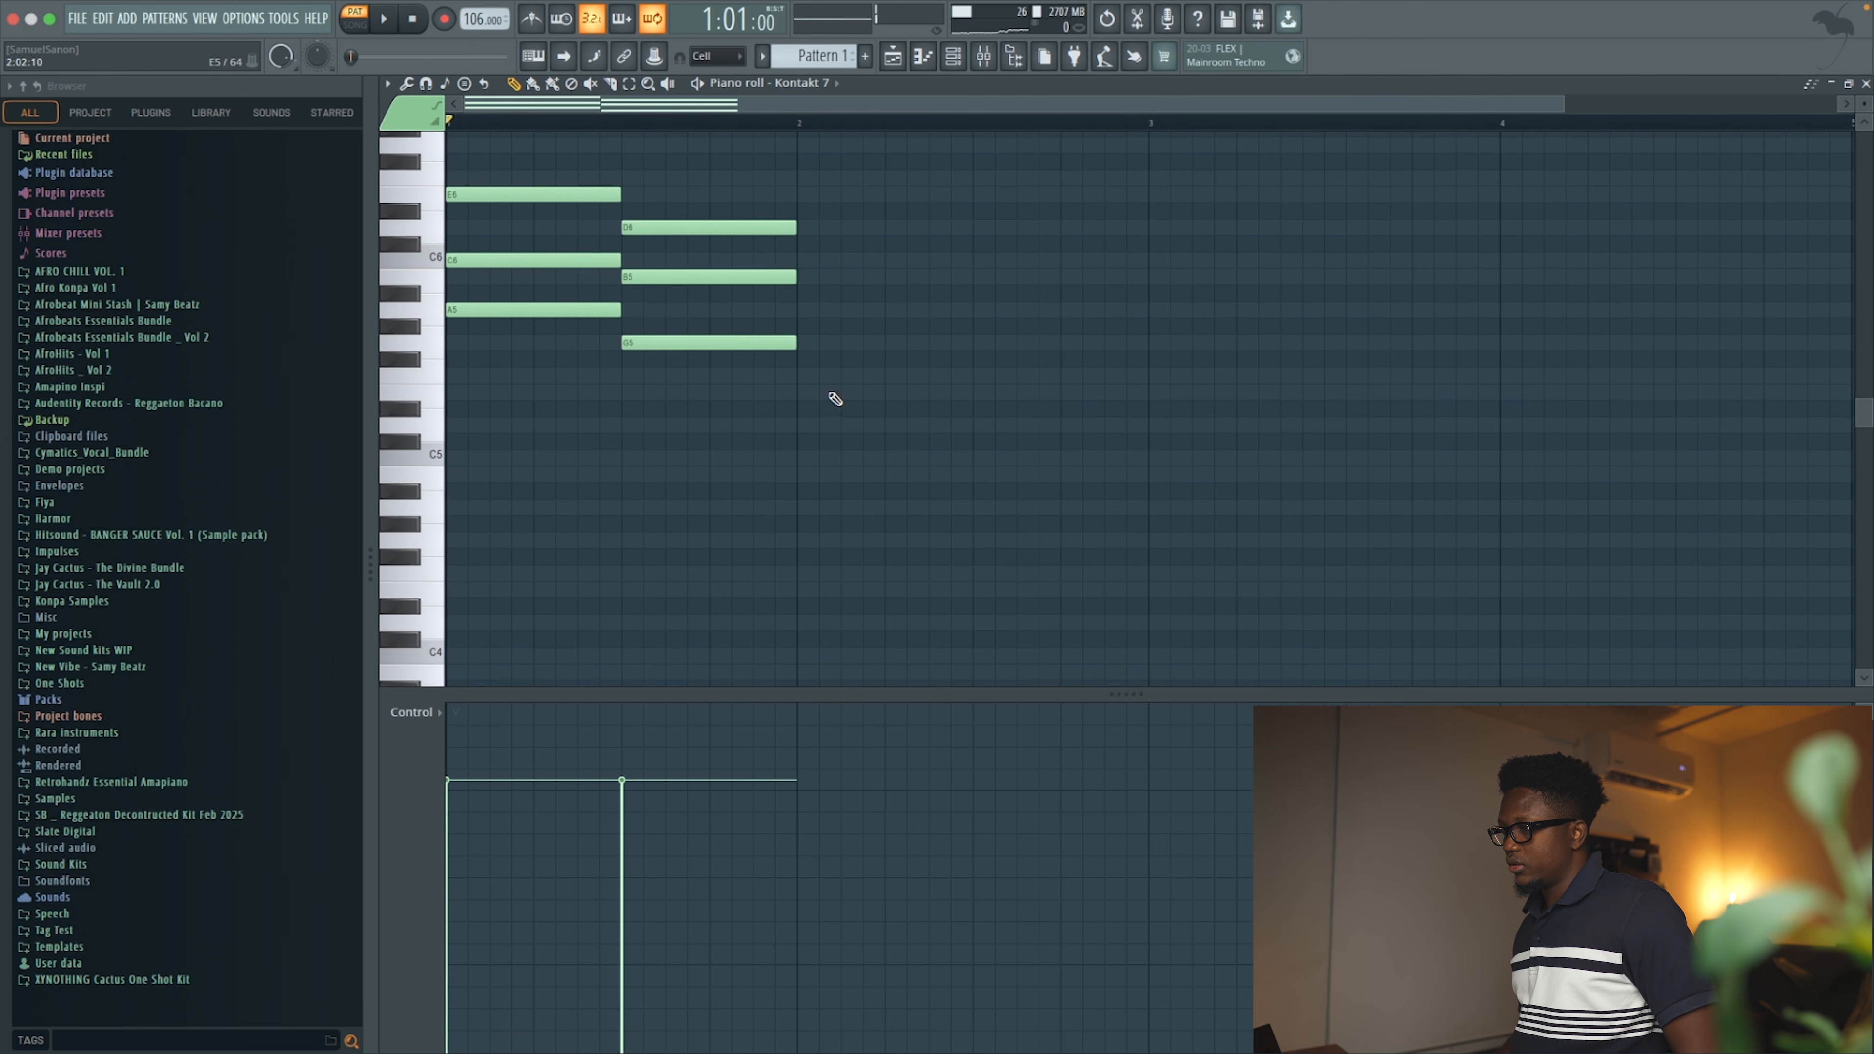
left_click(807, 375)
left_click(808, 310)
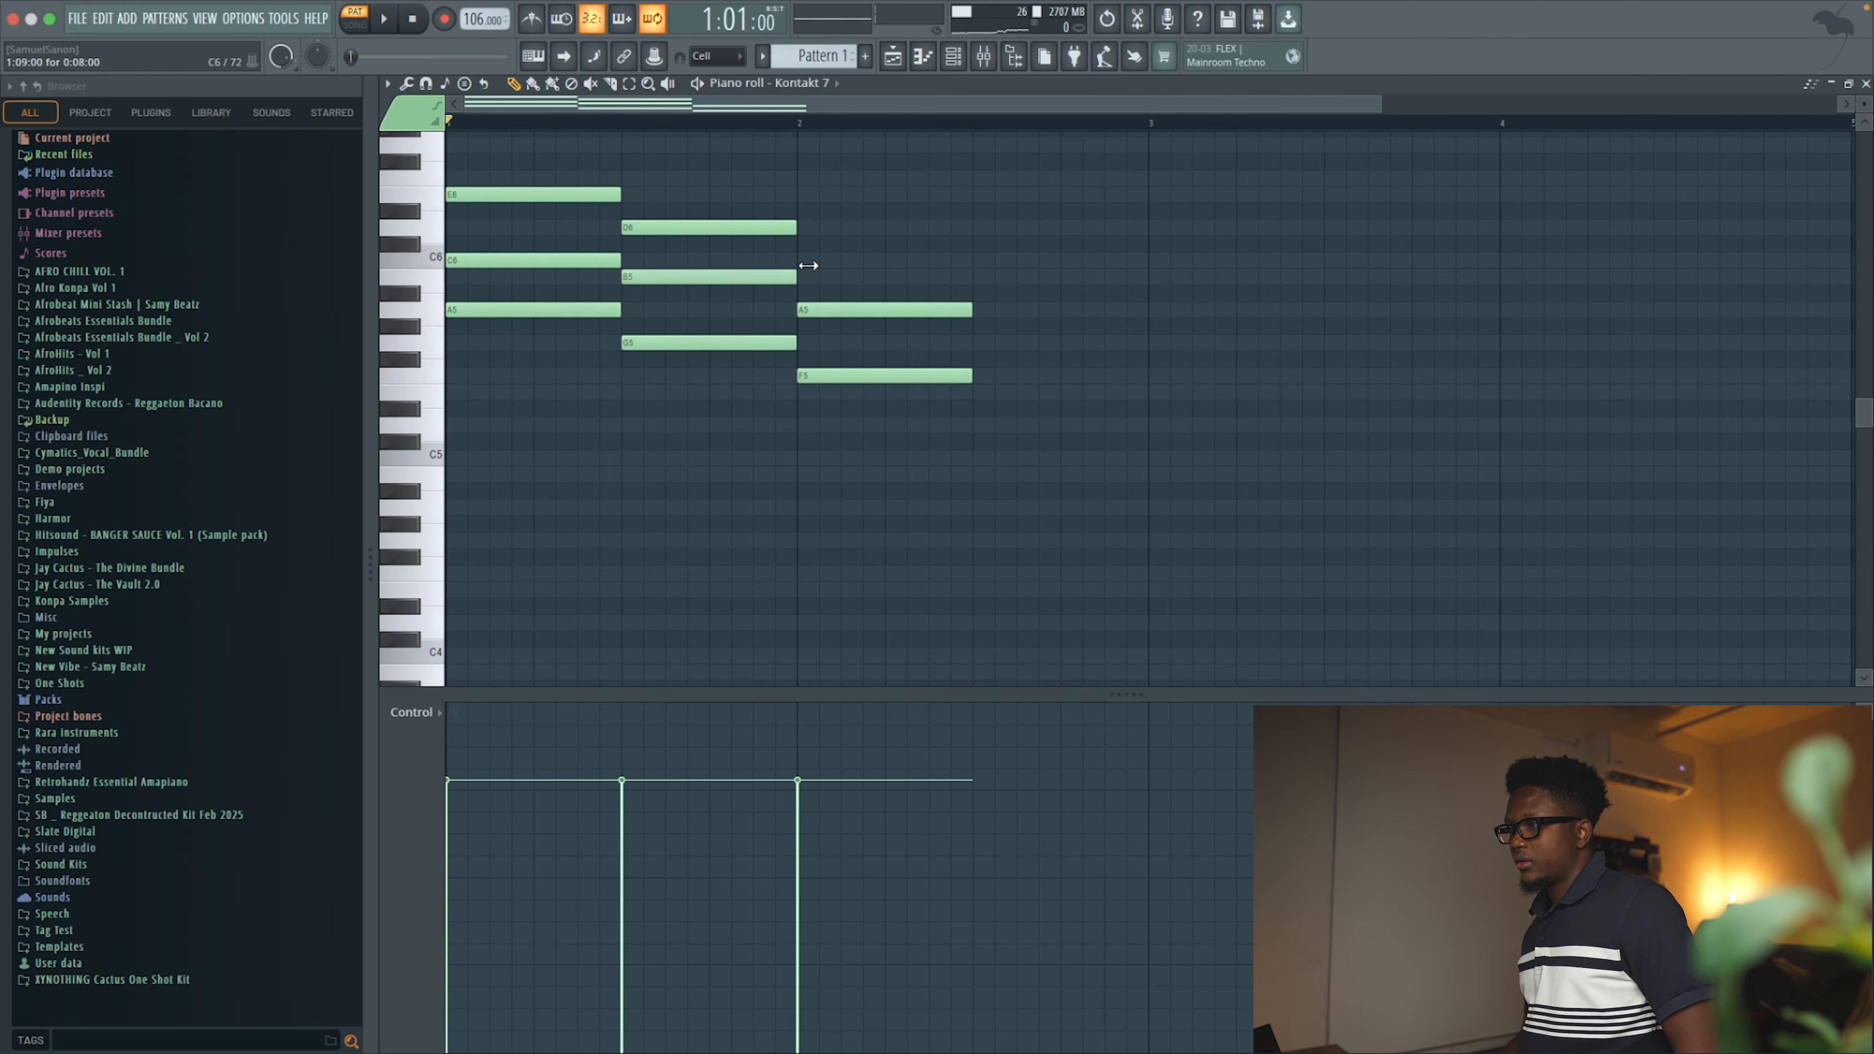
left_click(809, 267)
key("space")
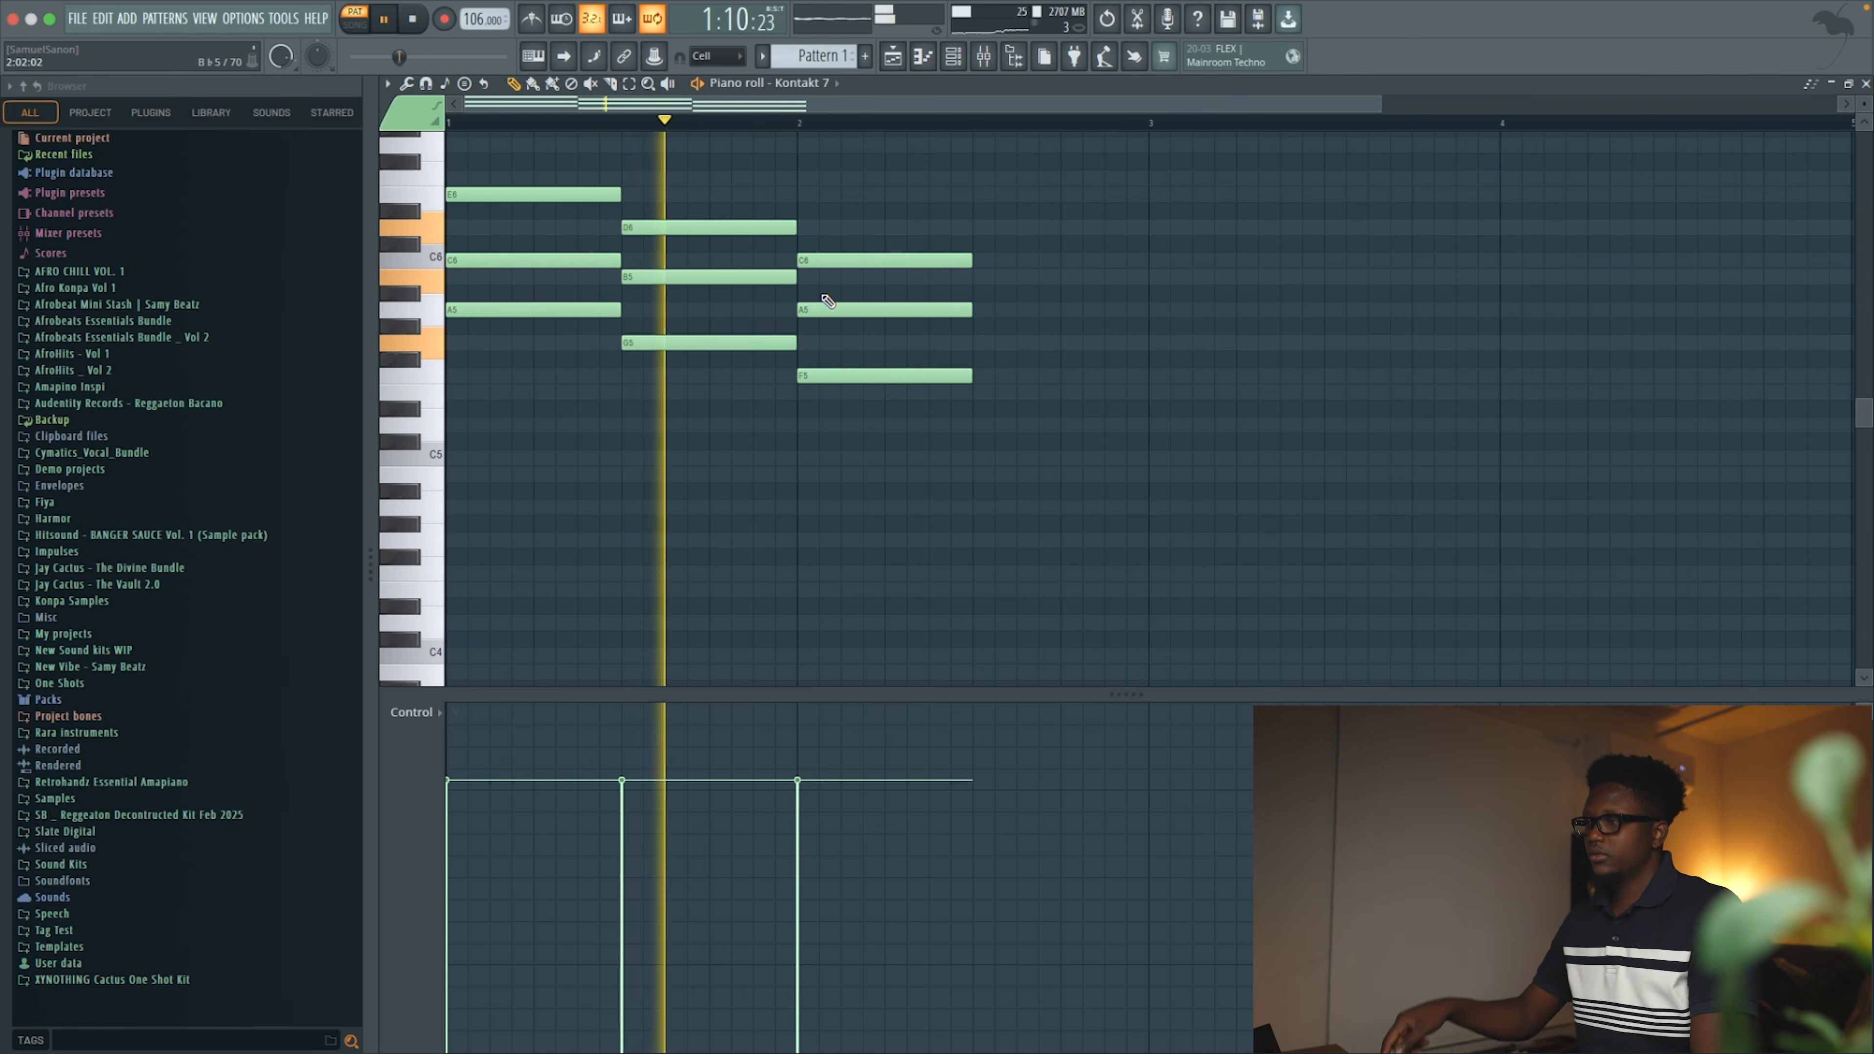
left_click_drag(1026, 398, 879, 246)
key("space")
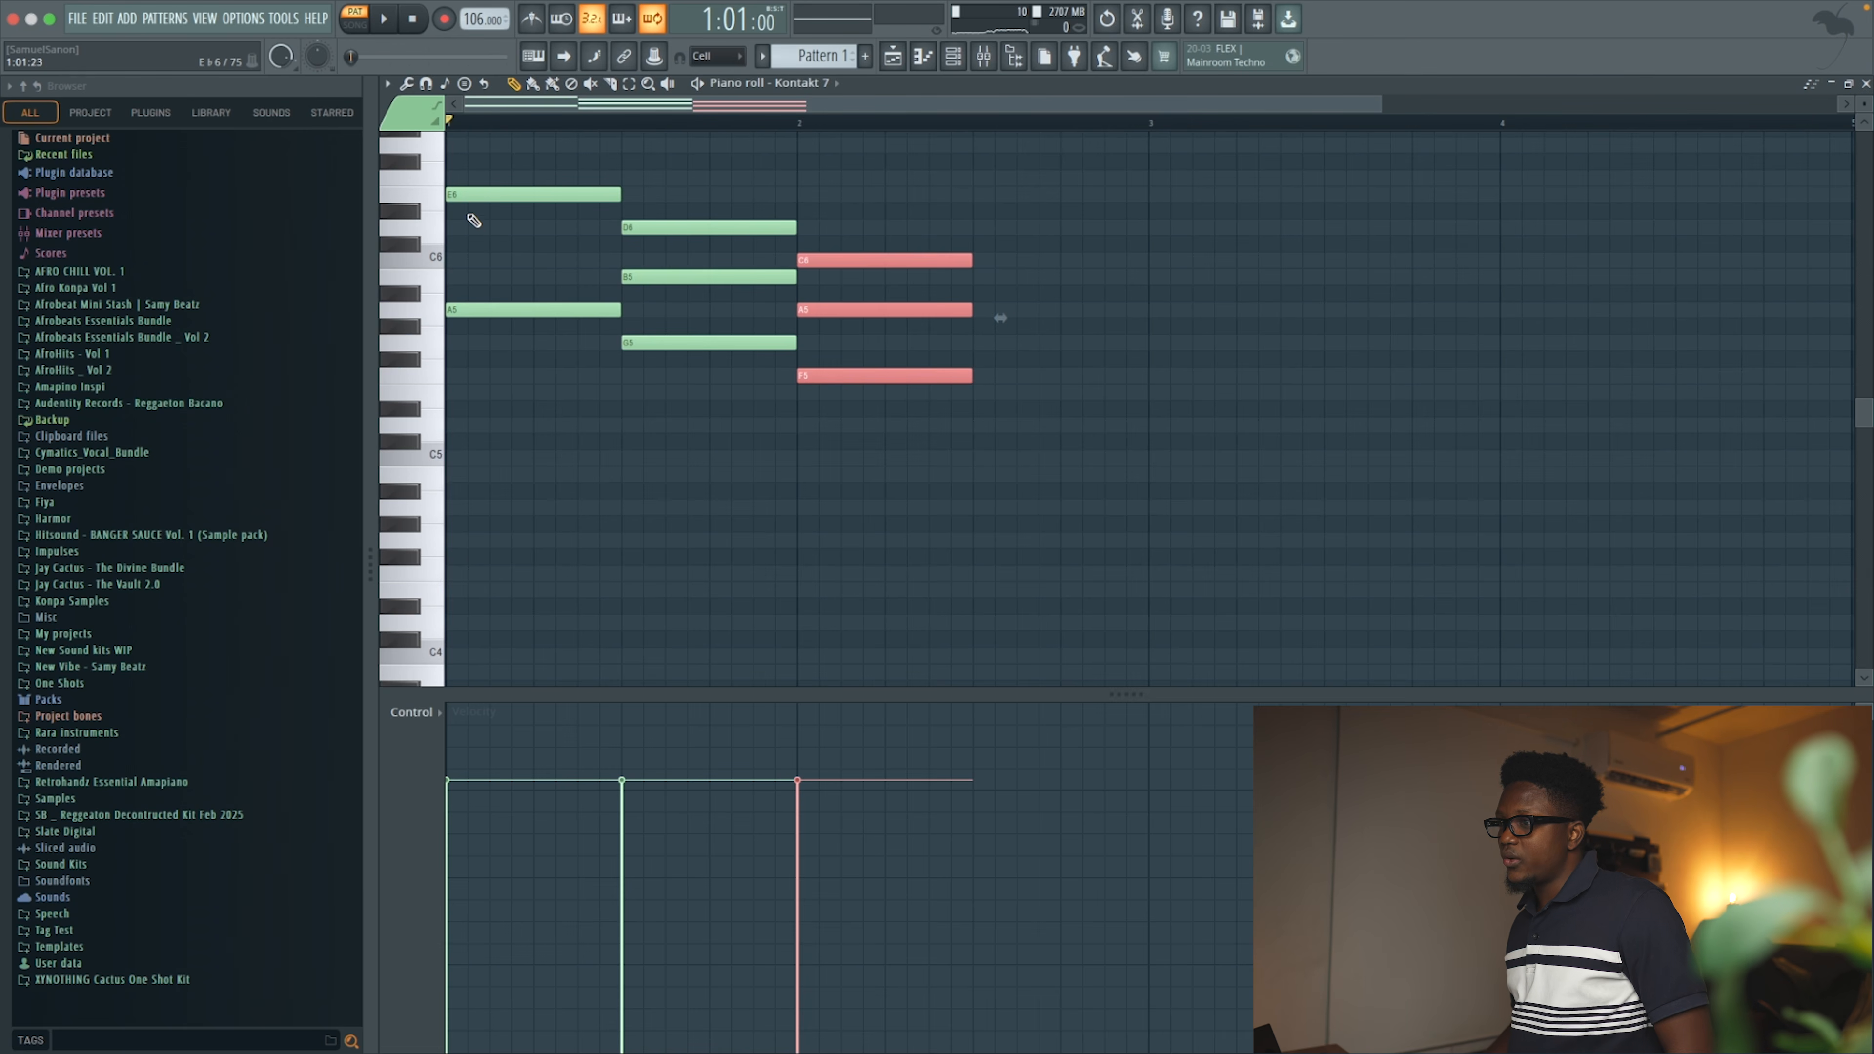
Stagger the first chord: shorten A5 to 3 steps and start E6 2 steps in, ending where the second chord begins
left_click_drag(470, 193, 537, 193)
key("space")
key("space")
key("space")
left_click_drag(618, 315, 549, 314)
key("space")
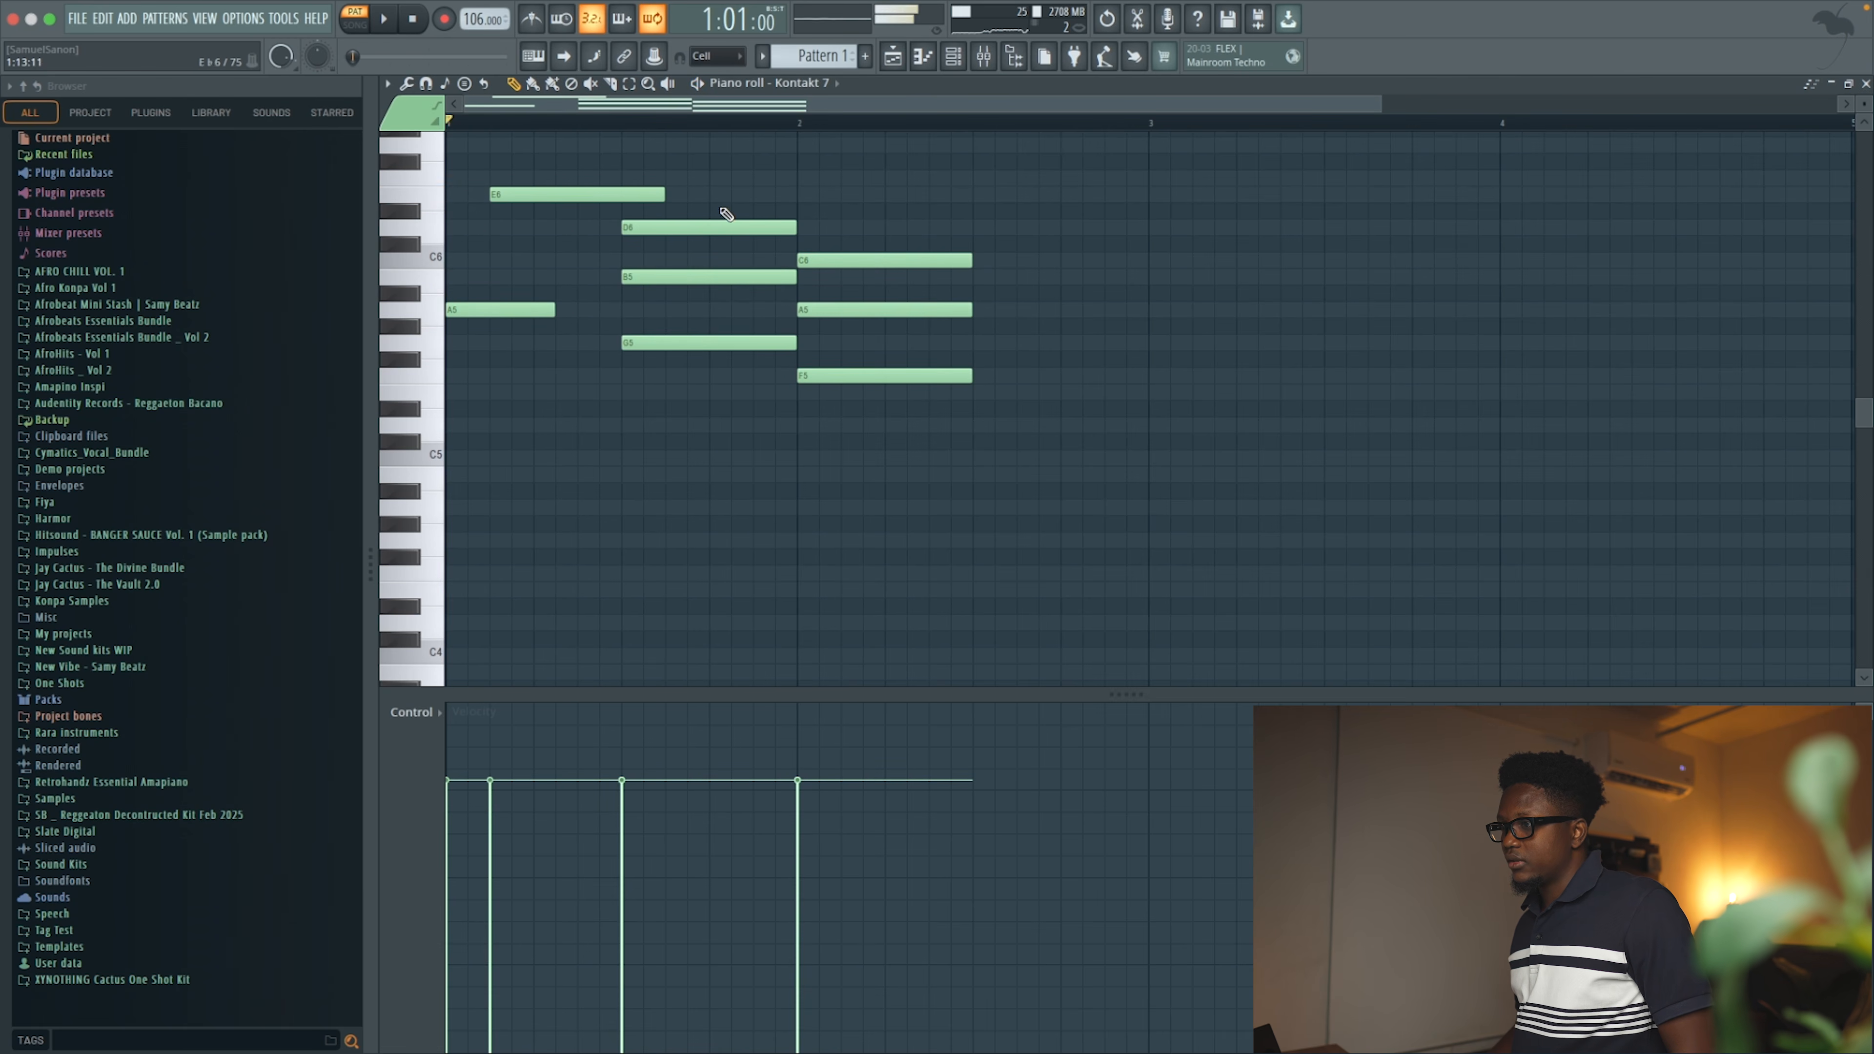
key("space")
left_click_drag(663, 194, 622, 194)
key("space")
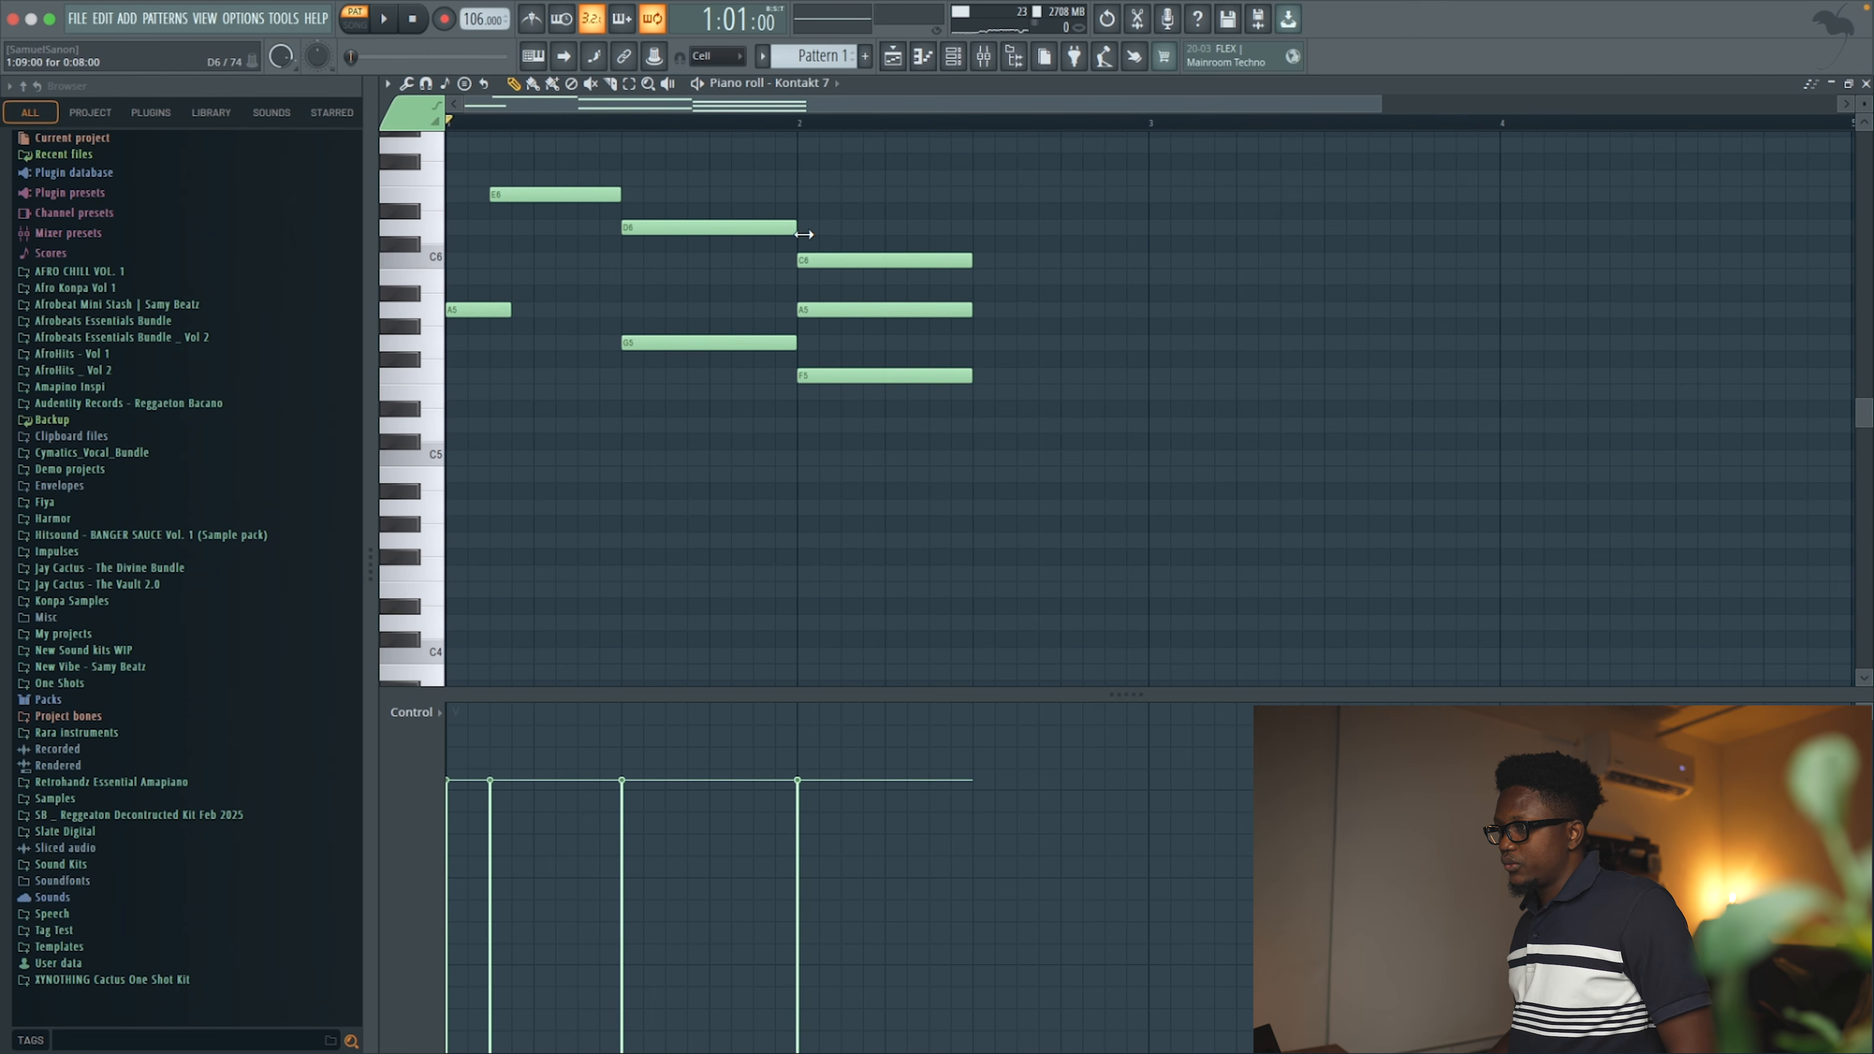
Stagger the next two chords, starting D6 and C6 2 steps after their low notes and deleting A5 from the bar 2 chord
left_click_drag(663, 234, 709, 226)
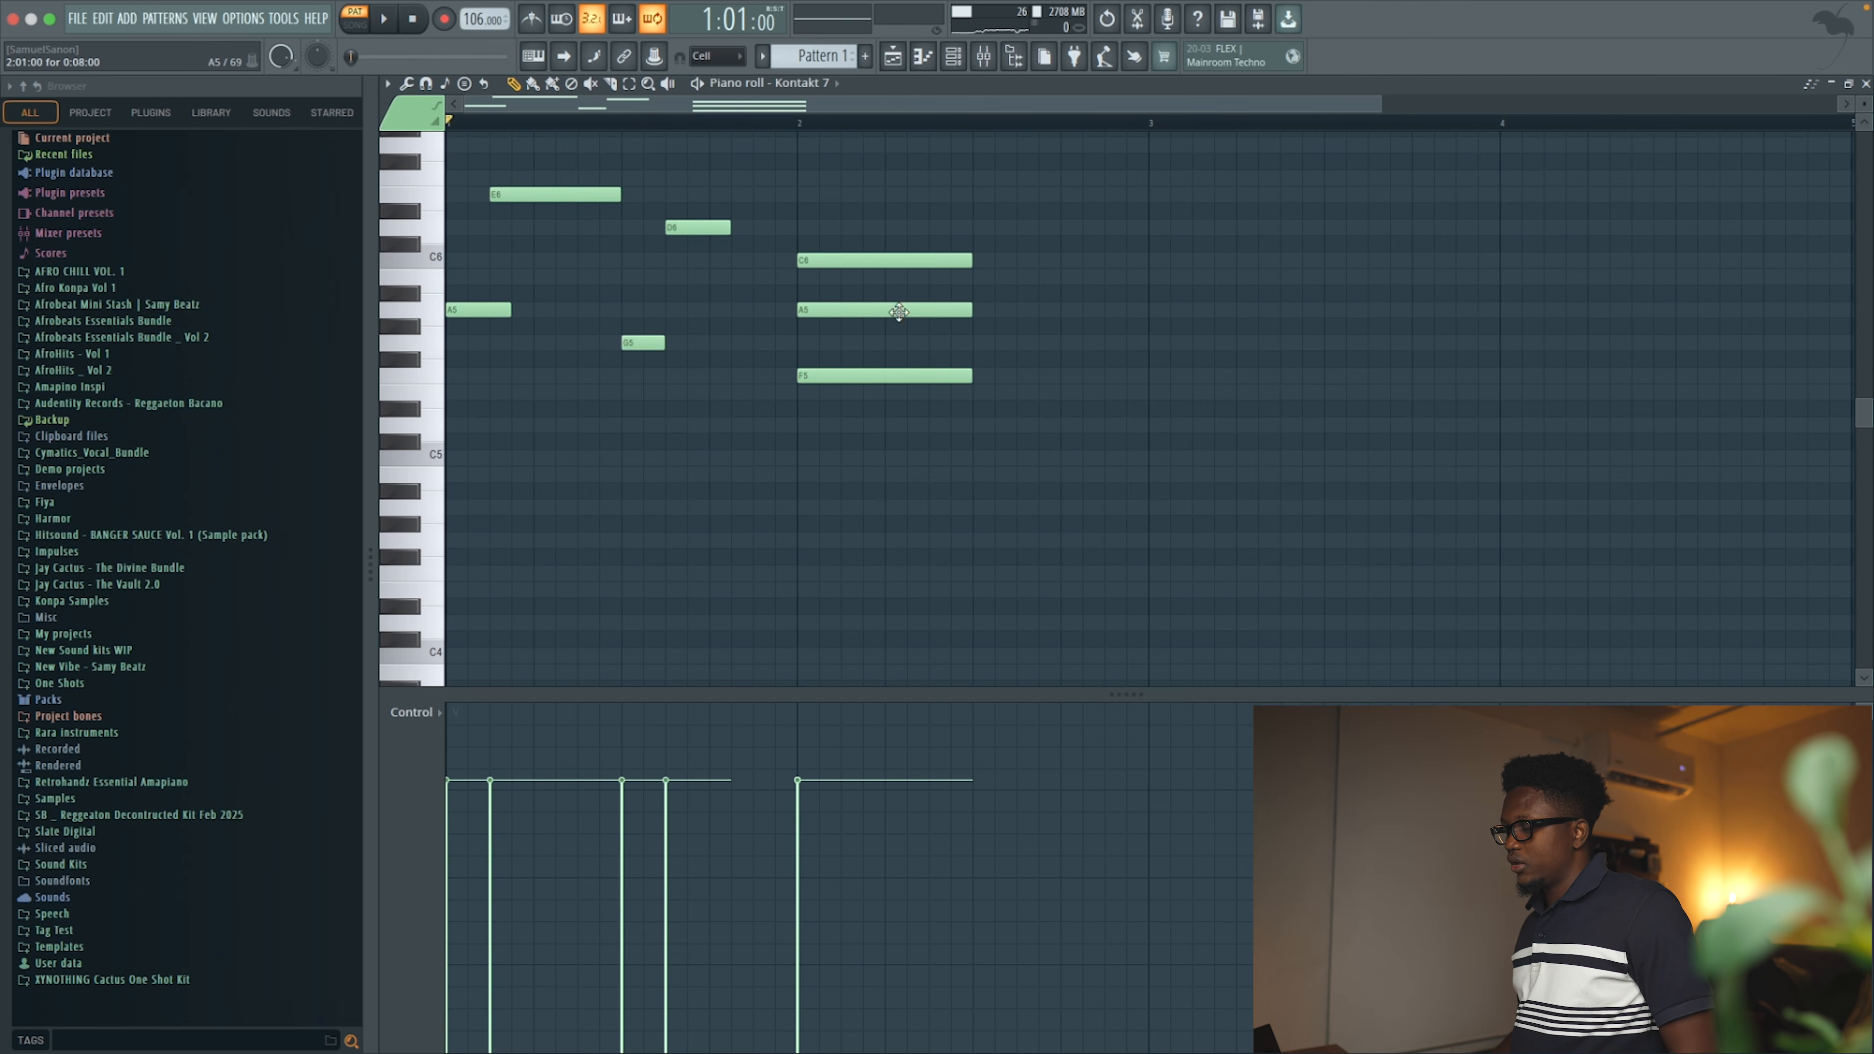
right_click(840, 300)
left_click_drag(850, 264, 914, 259)
key("space")
Duplicate the F5-C6 figure into the second half of bar 2 and play the pattern
left_click_drag(956, 376, 799, 236)
key("space")
key("ctrl+b")
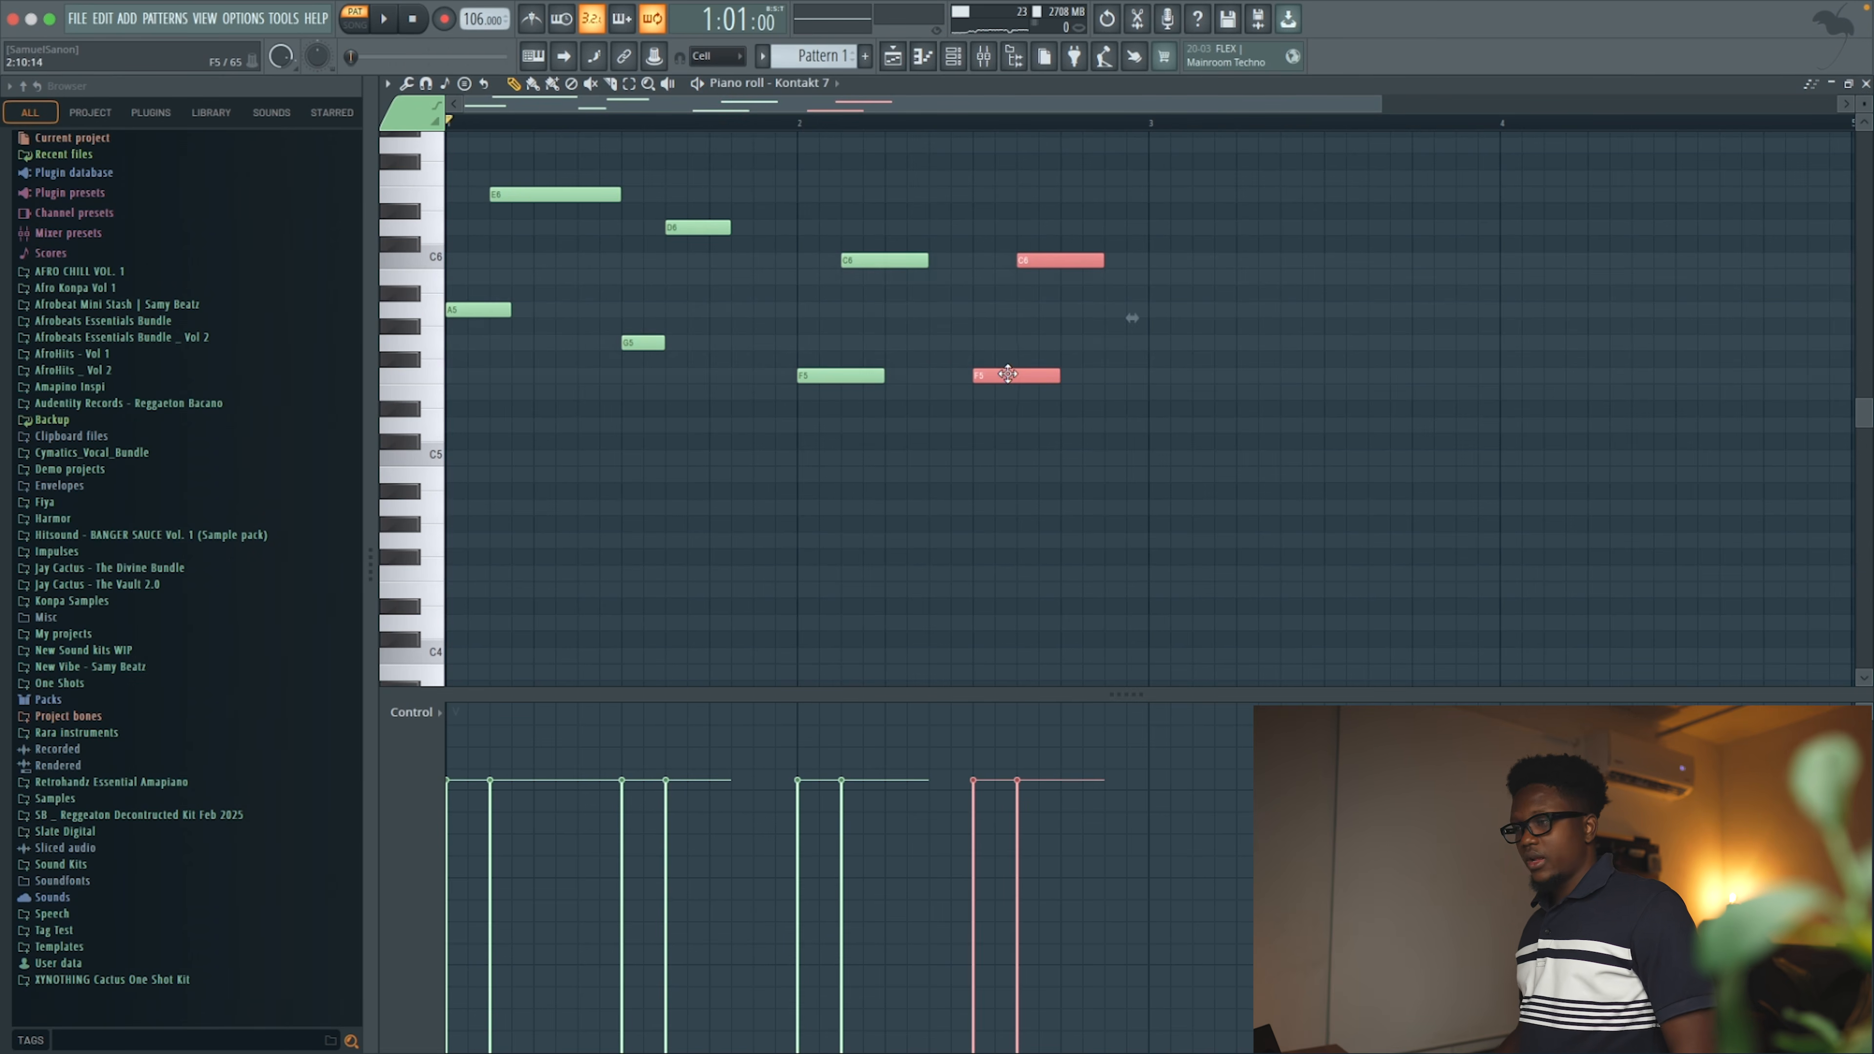
key("space")
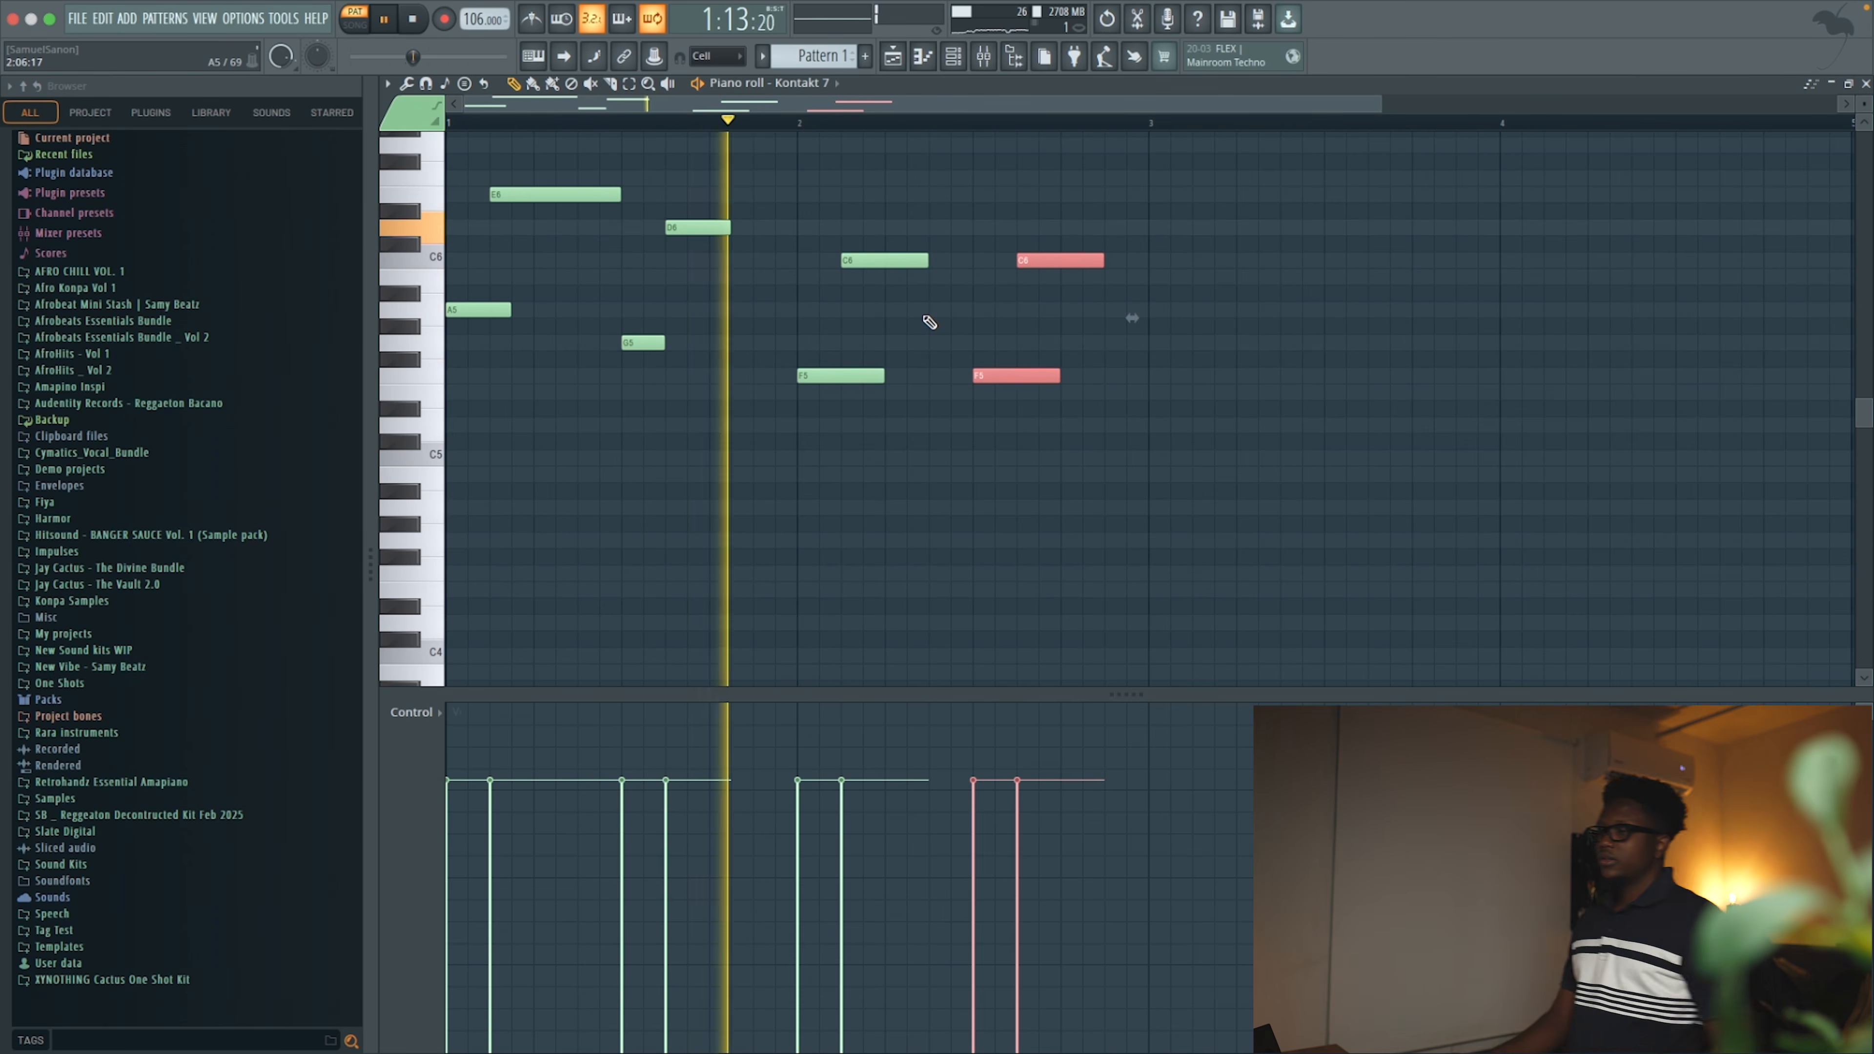
key("space")
Copy the F5-C6 figure to the start of bar 3, deleting the surplus copied notes
left_click_drag(1154, 457, 829, 228)
left_click_drag(840, 373, 1181, 386)
left_click_drag(1250, 104, 1508, 140)
right_click(1181, 377)
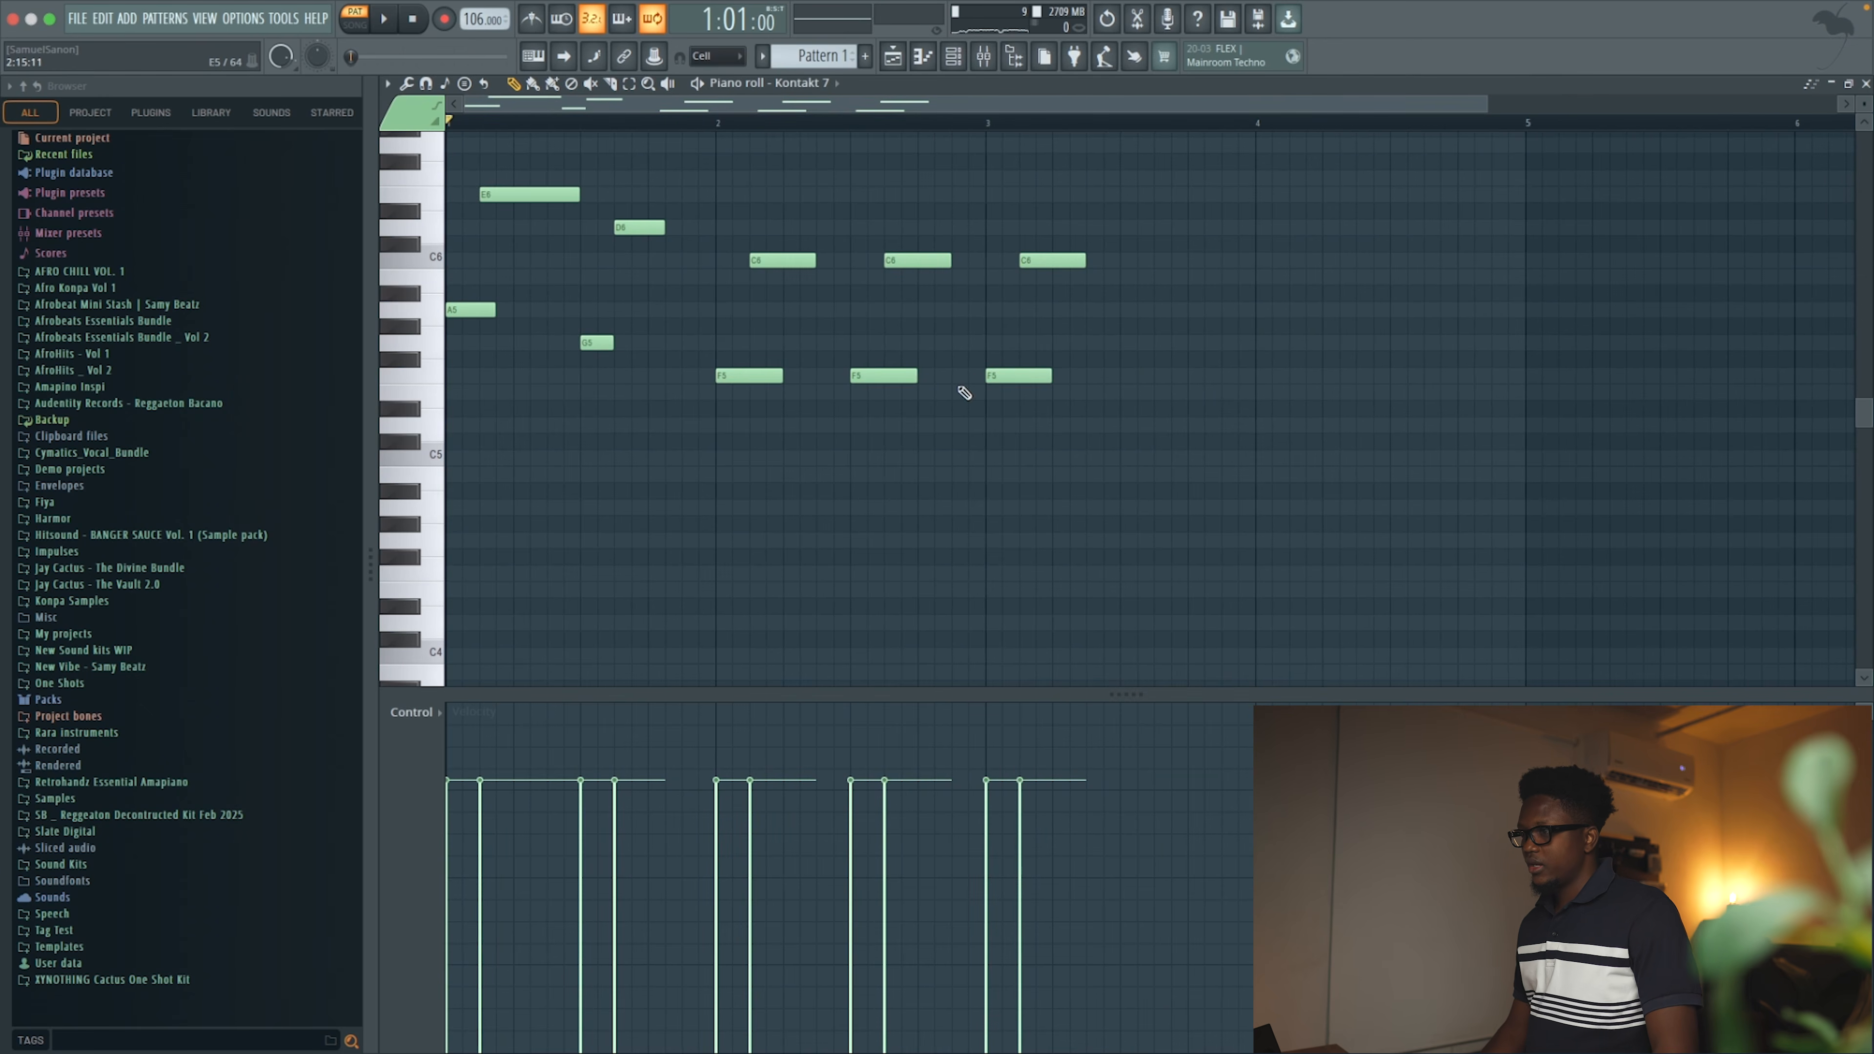
Copy the G5-D6 figure to the second half of bar 3 and the A5-E6 figure to both halves of bar 4
left_click(627, 261)
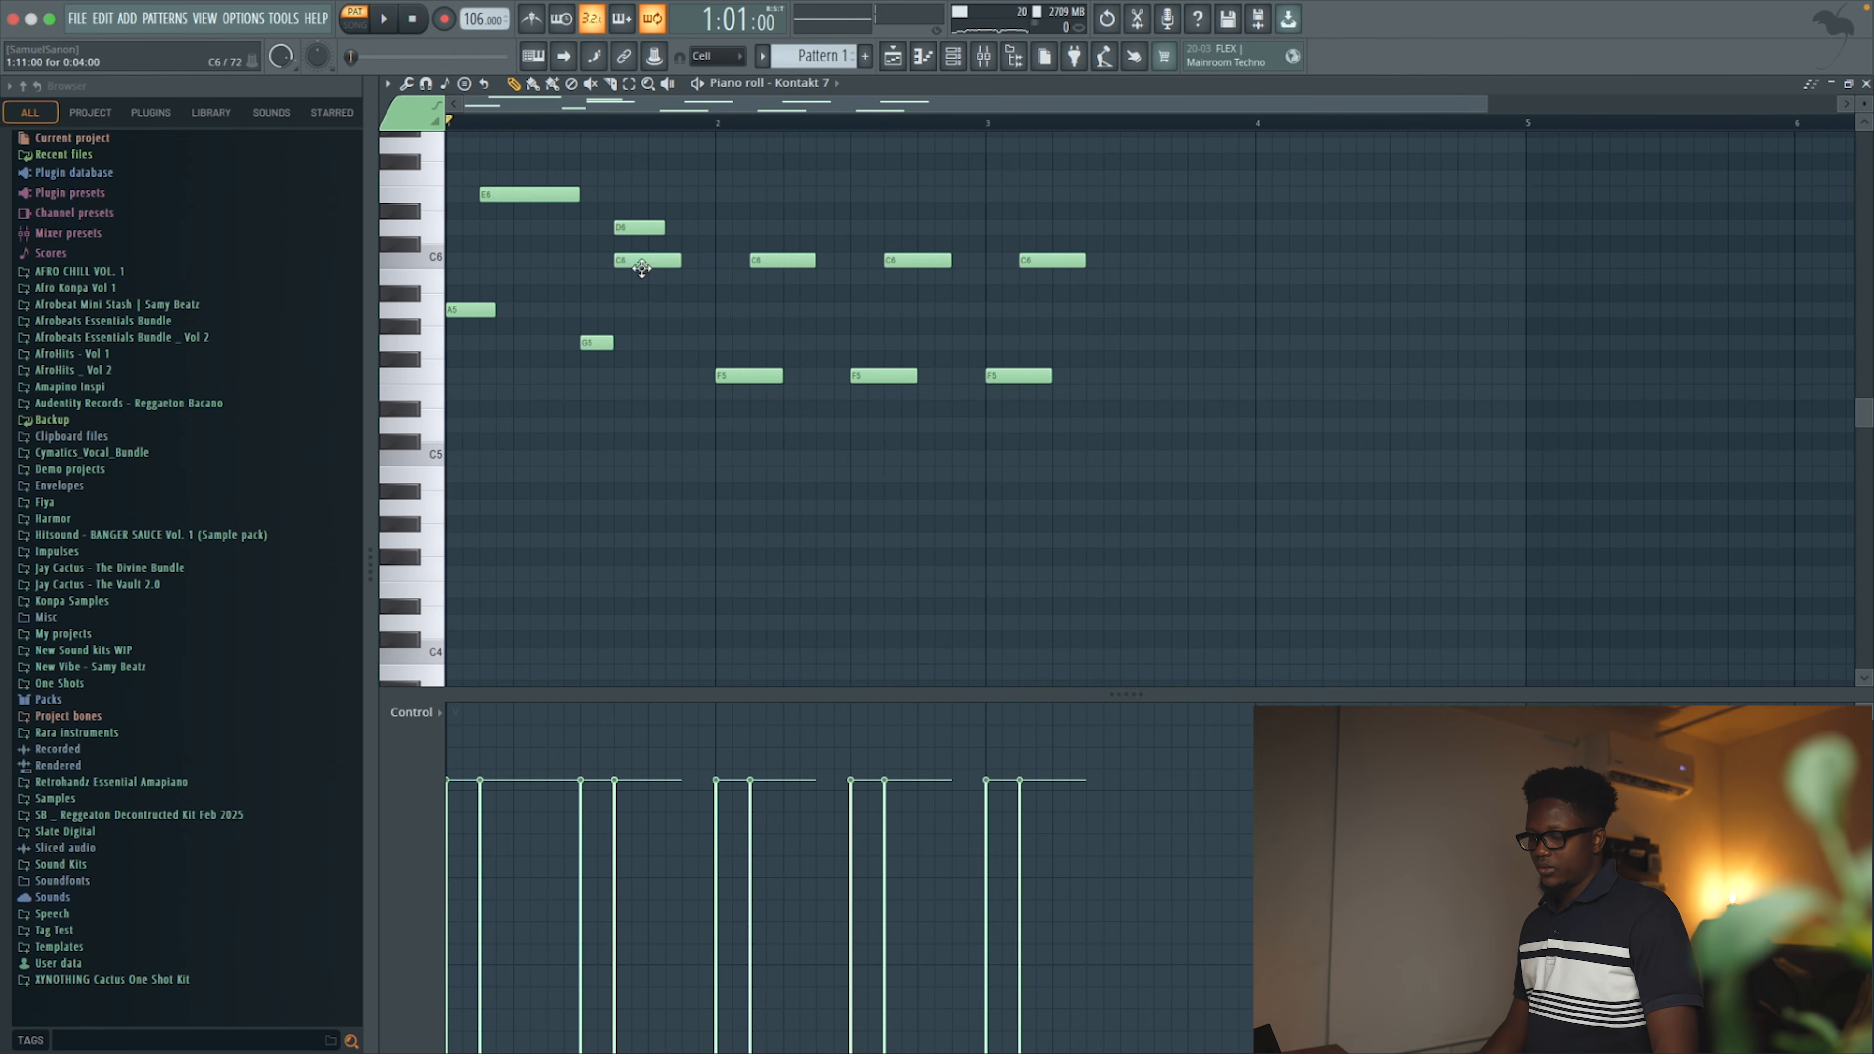
left_click_drag(647, 220, 599, 201)
left_click_drag(589, 348, 1133, 360)
left_click_drag(540, 334, 476, 156)
left_click_drag(465, 316, 1420, 309)
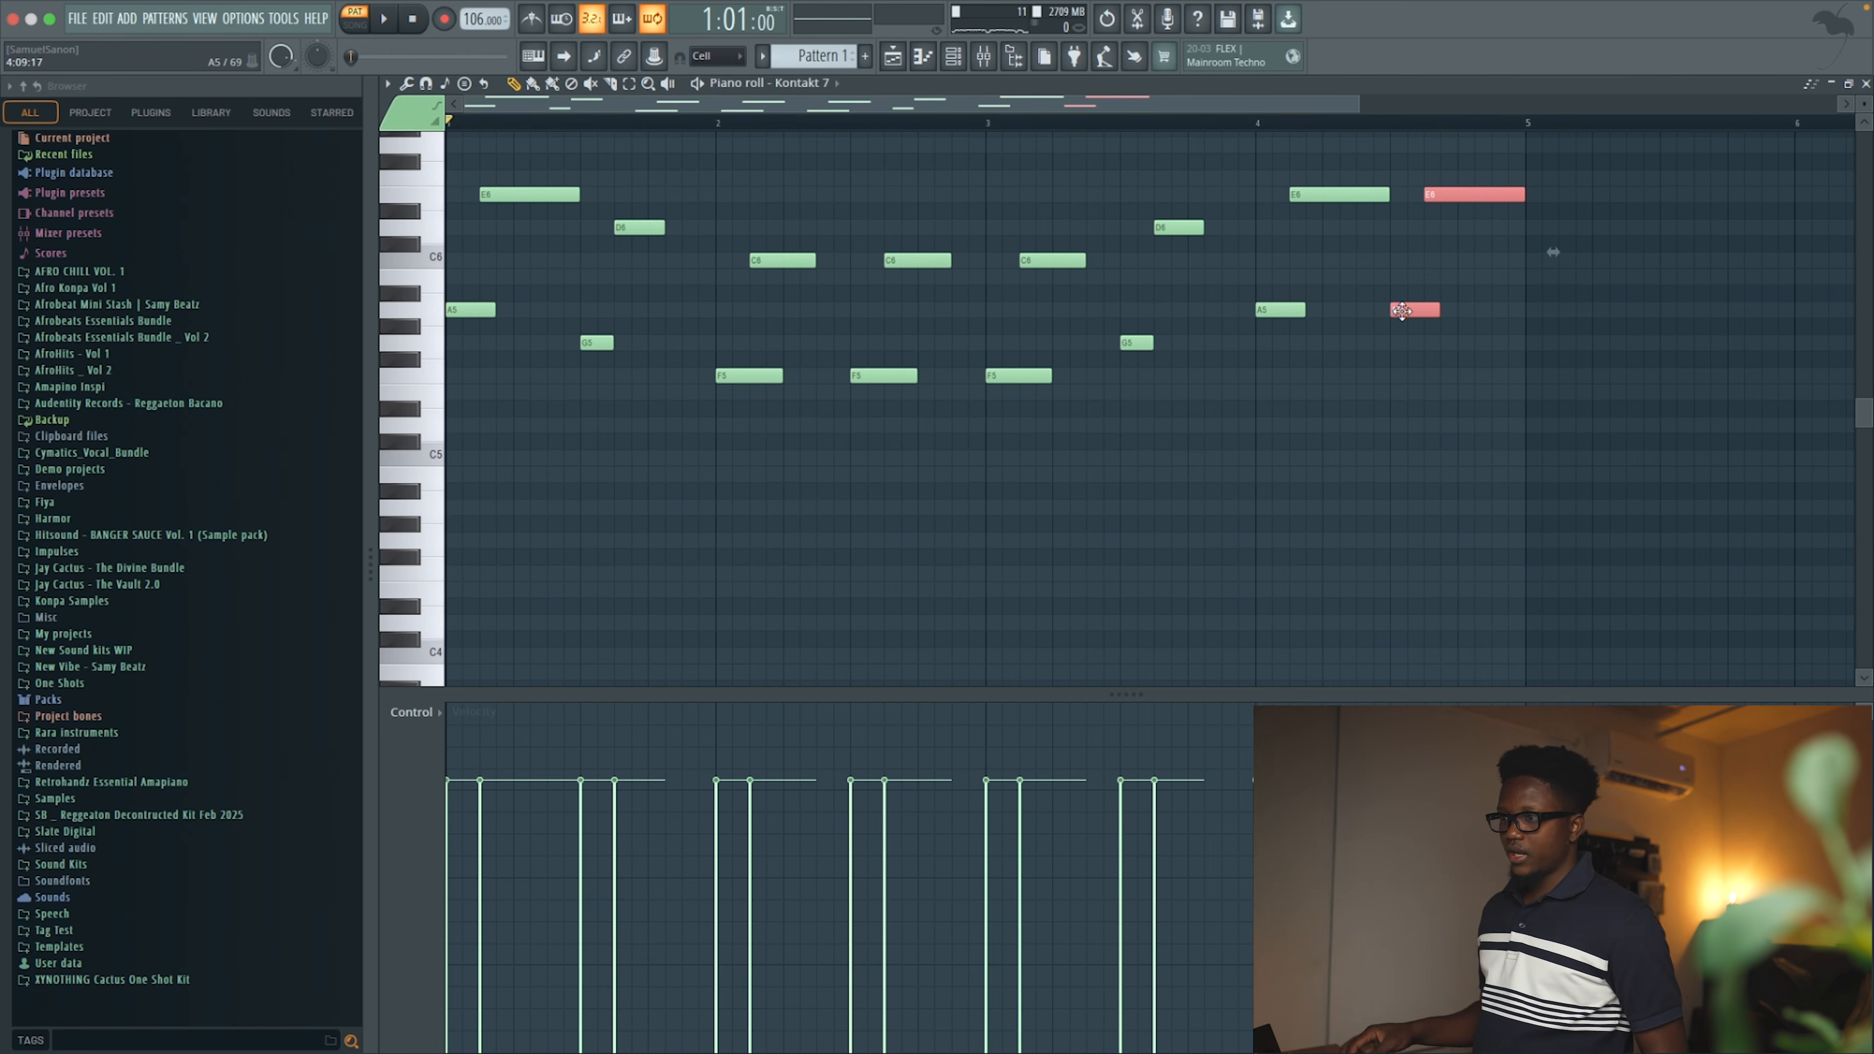
key("space")
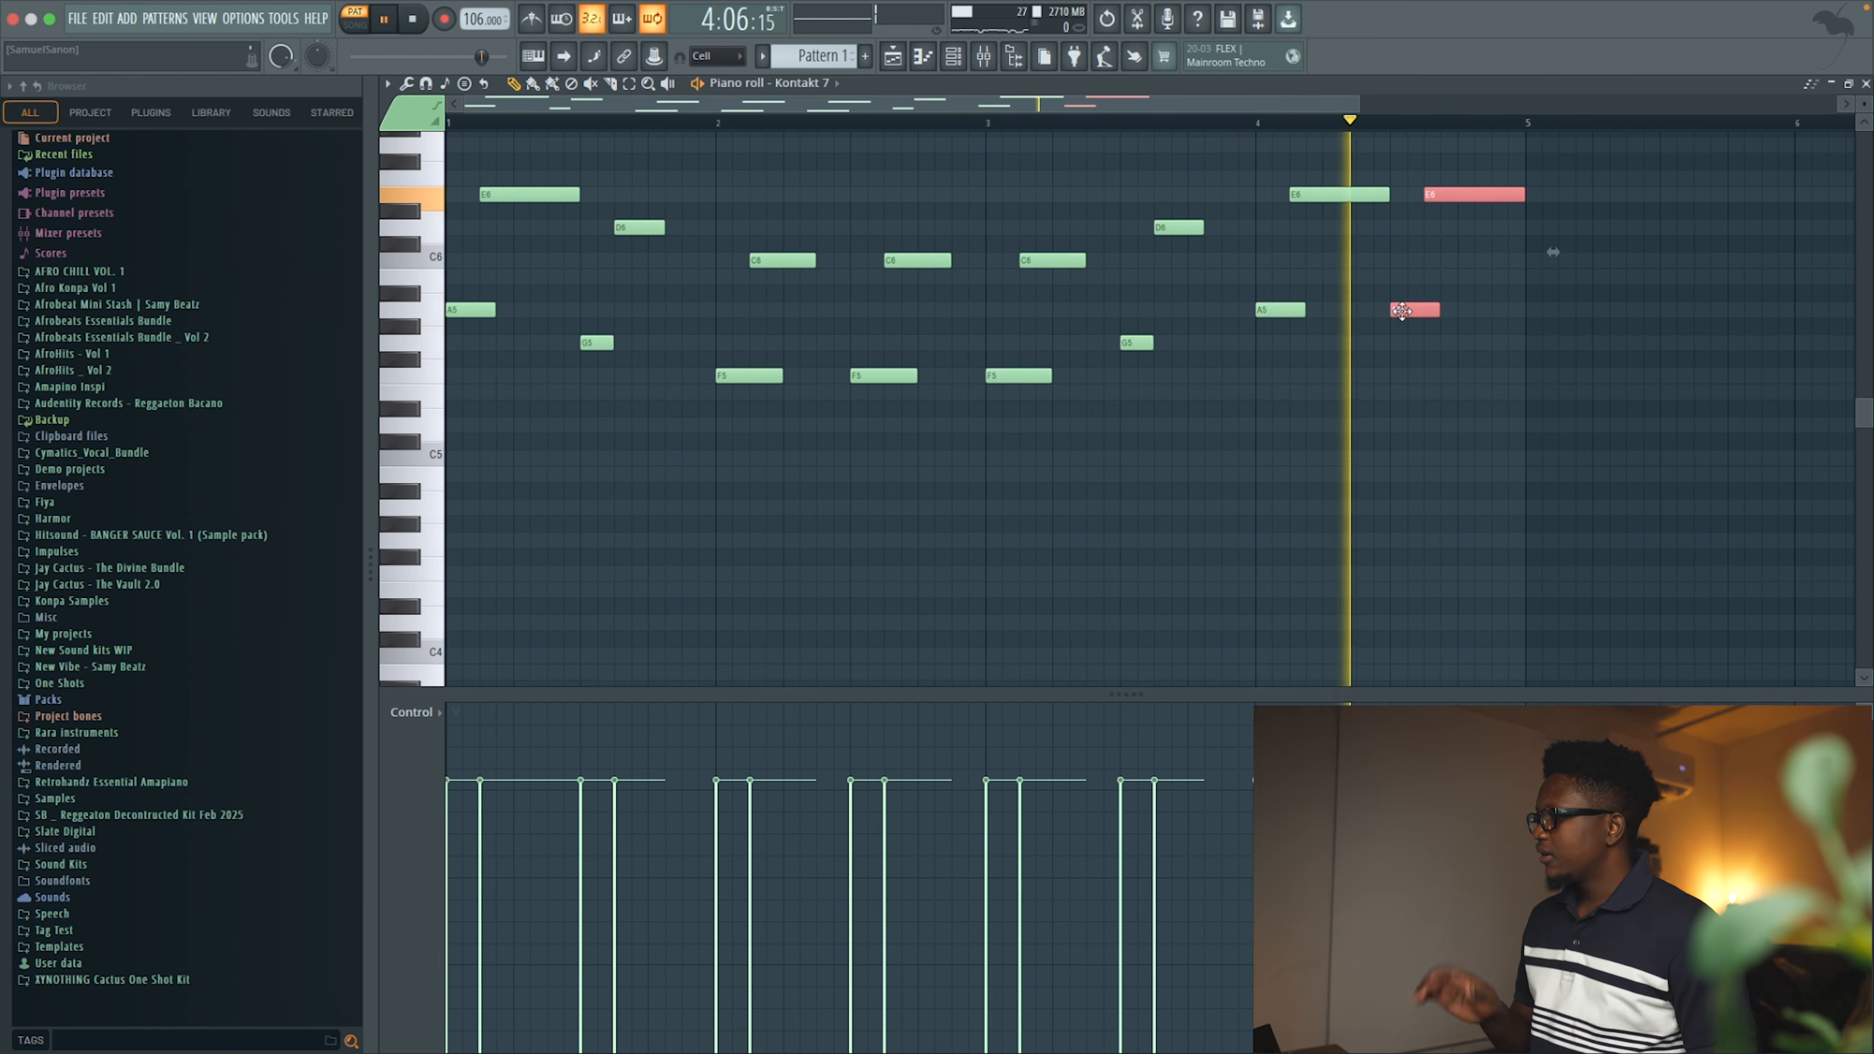
key("space")
Shorten the first E6 in bar 1 to 4 steps, and try an extra E6 right after it before deleting it
left_click_drag(583, 189, 545, 200)
left_click(561, 195)
key("space")
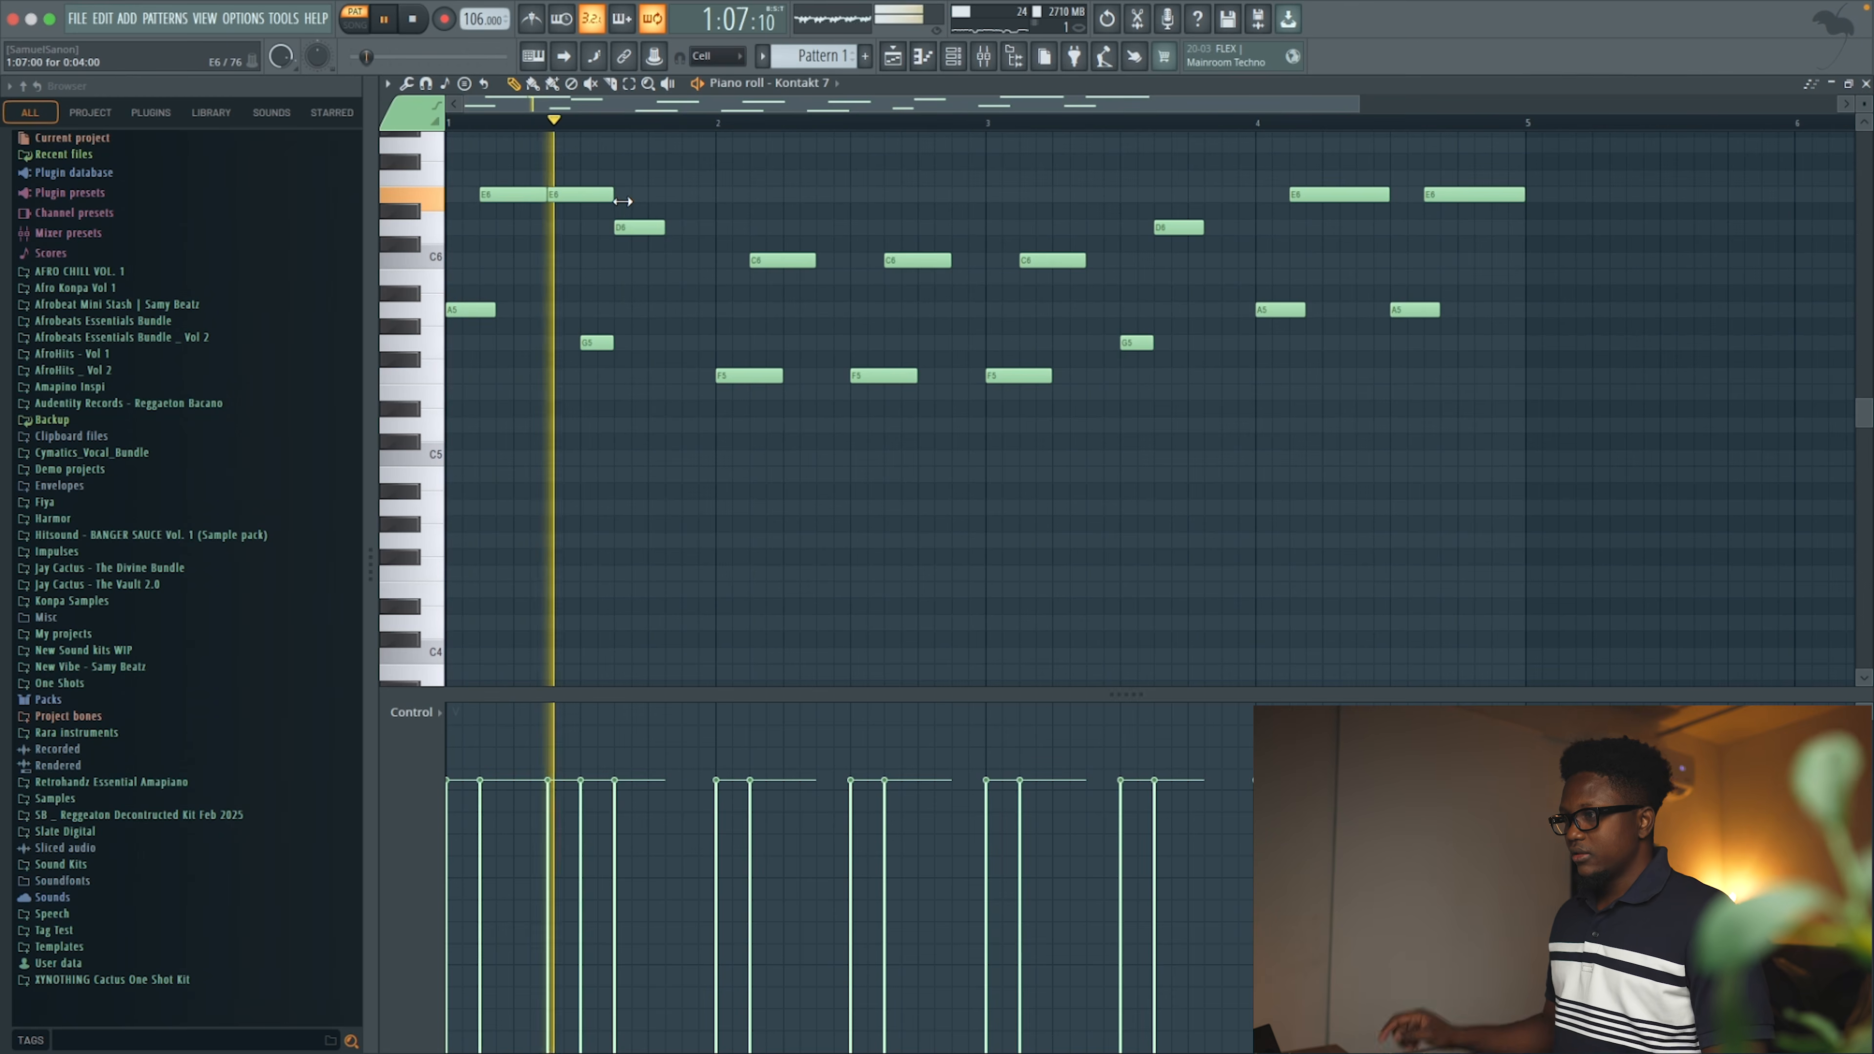
right_click(593, 196)
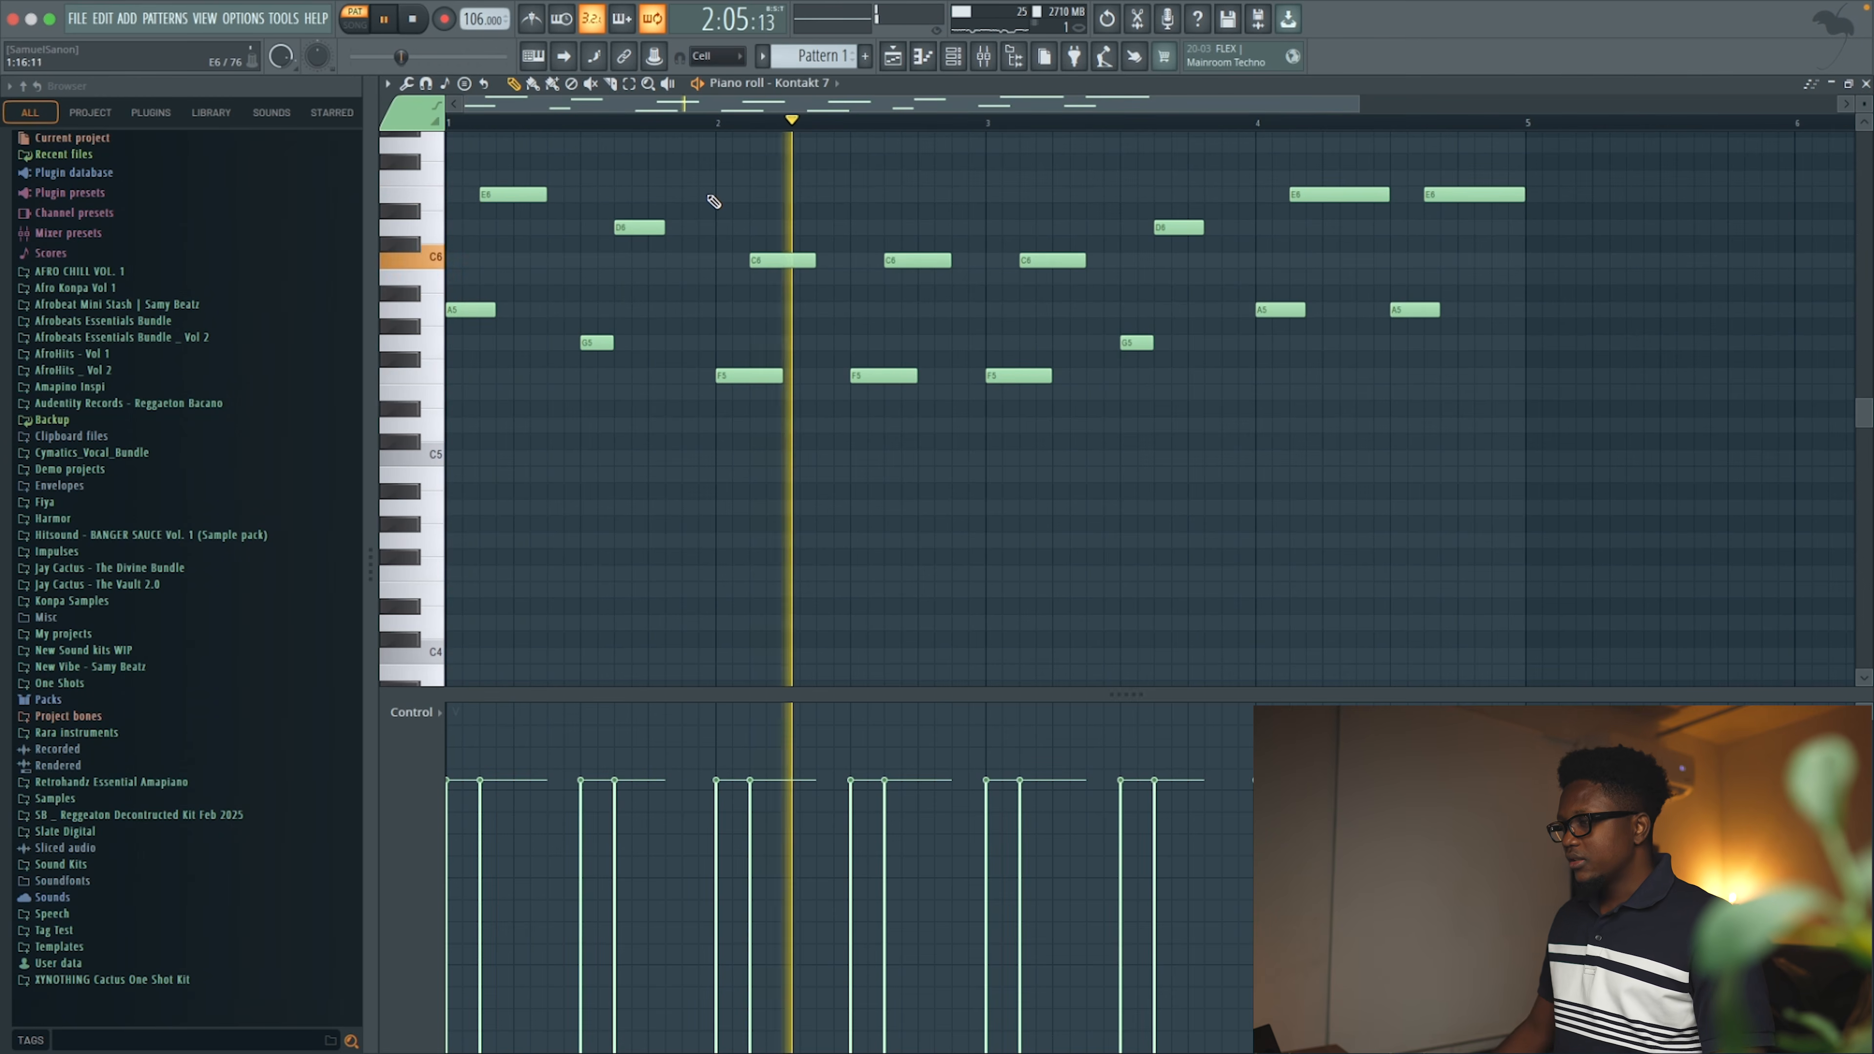
key("ctrl+Down")
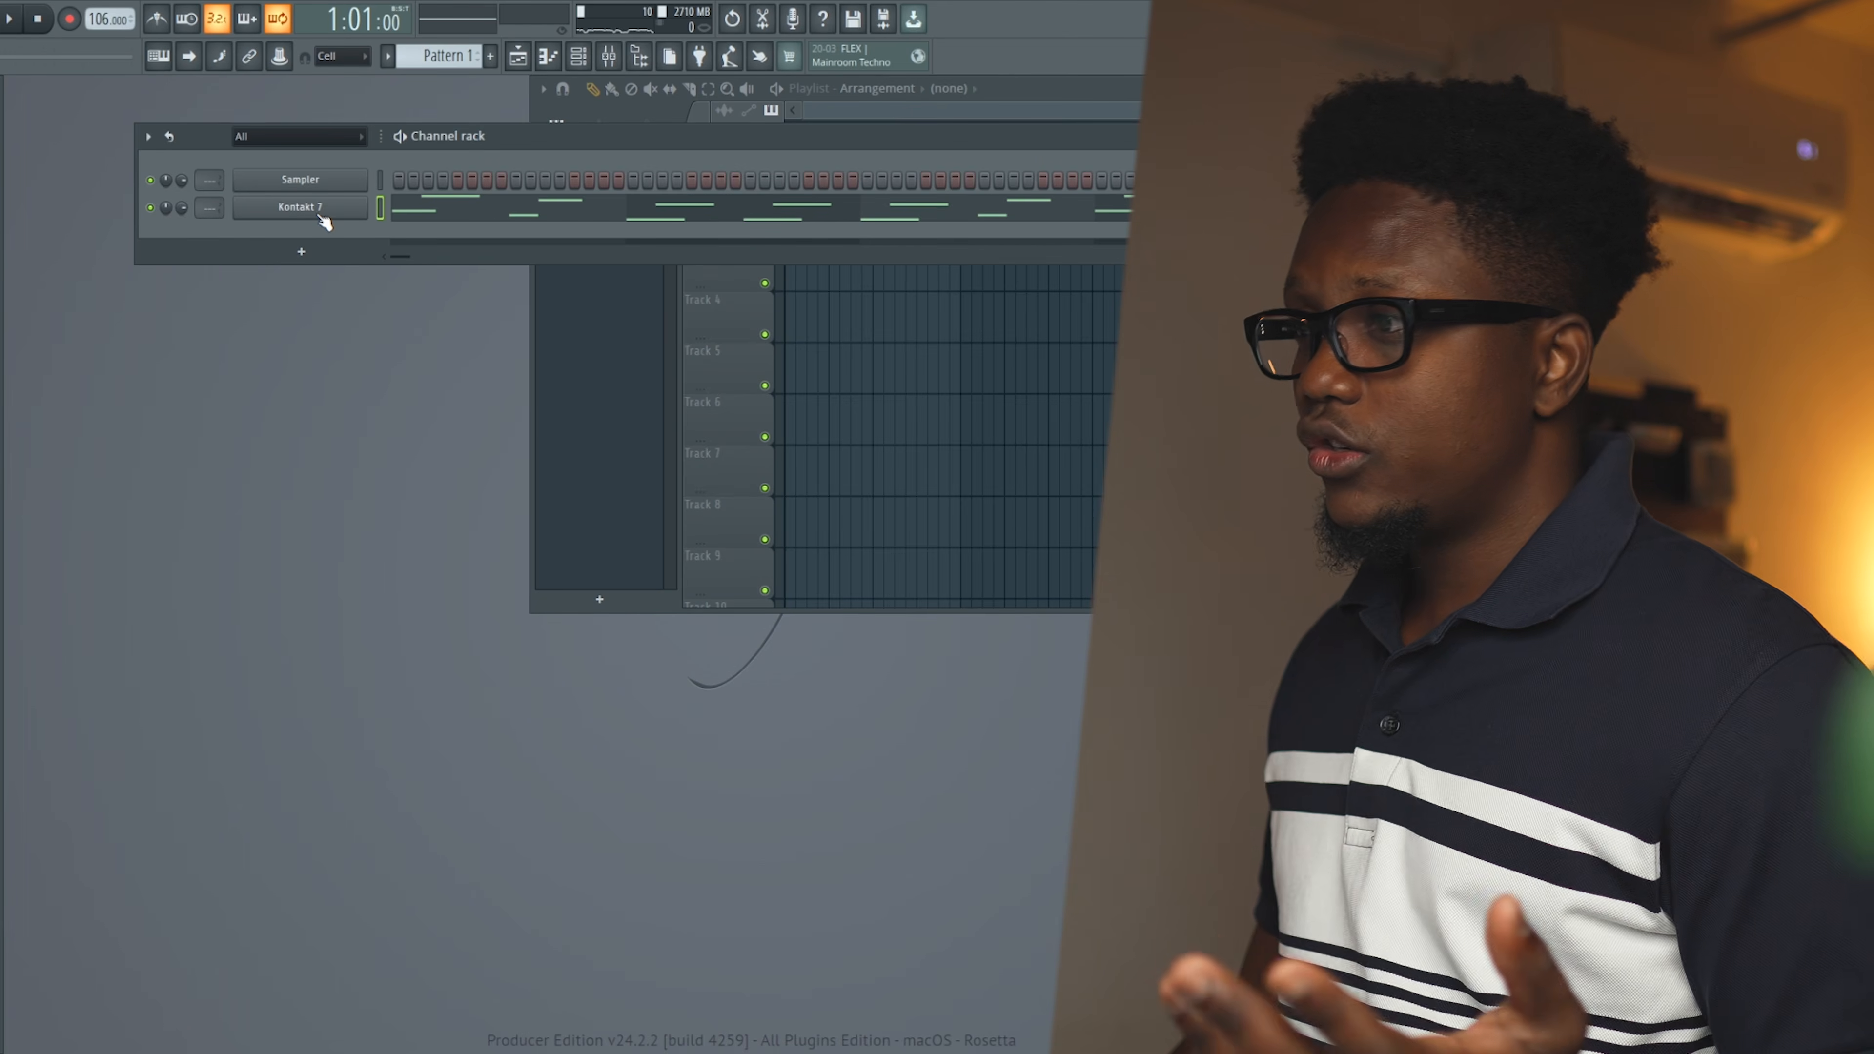
Clone the Kontakt 7 channel, set the copy's Electric Sunburst Deluxe melody articulation to Flageolet and close the instrument
right_click(323, 215)
mouse_move(419, 368)
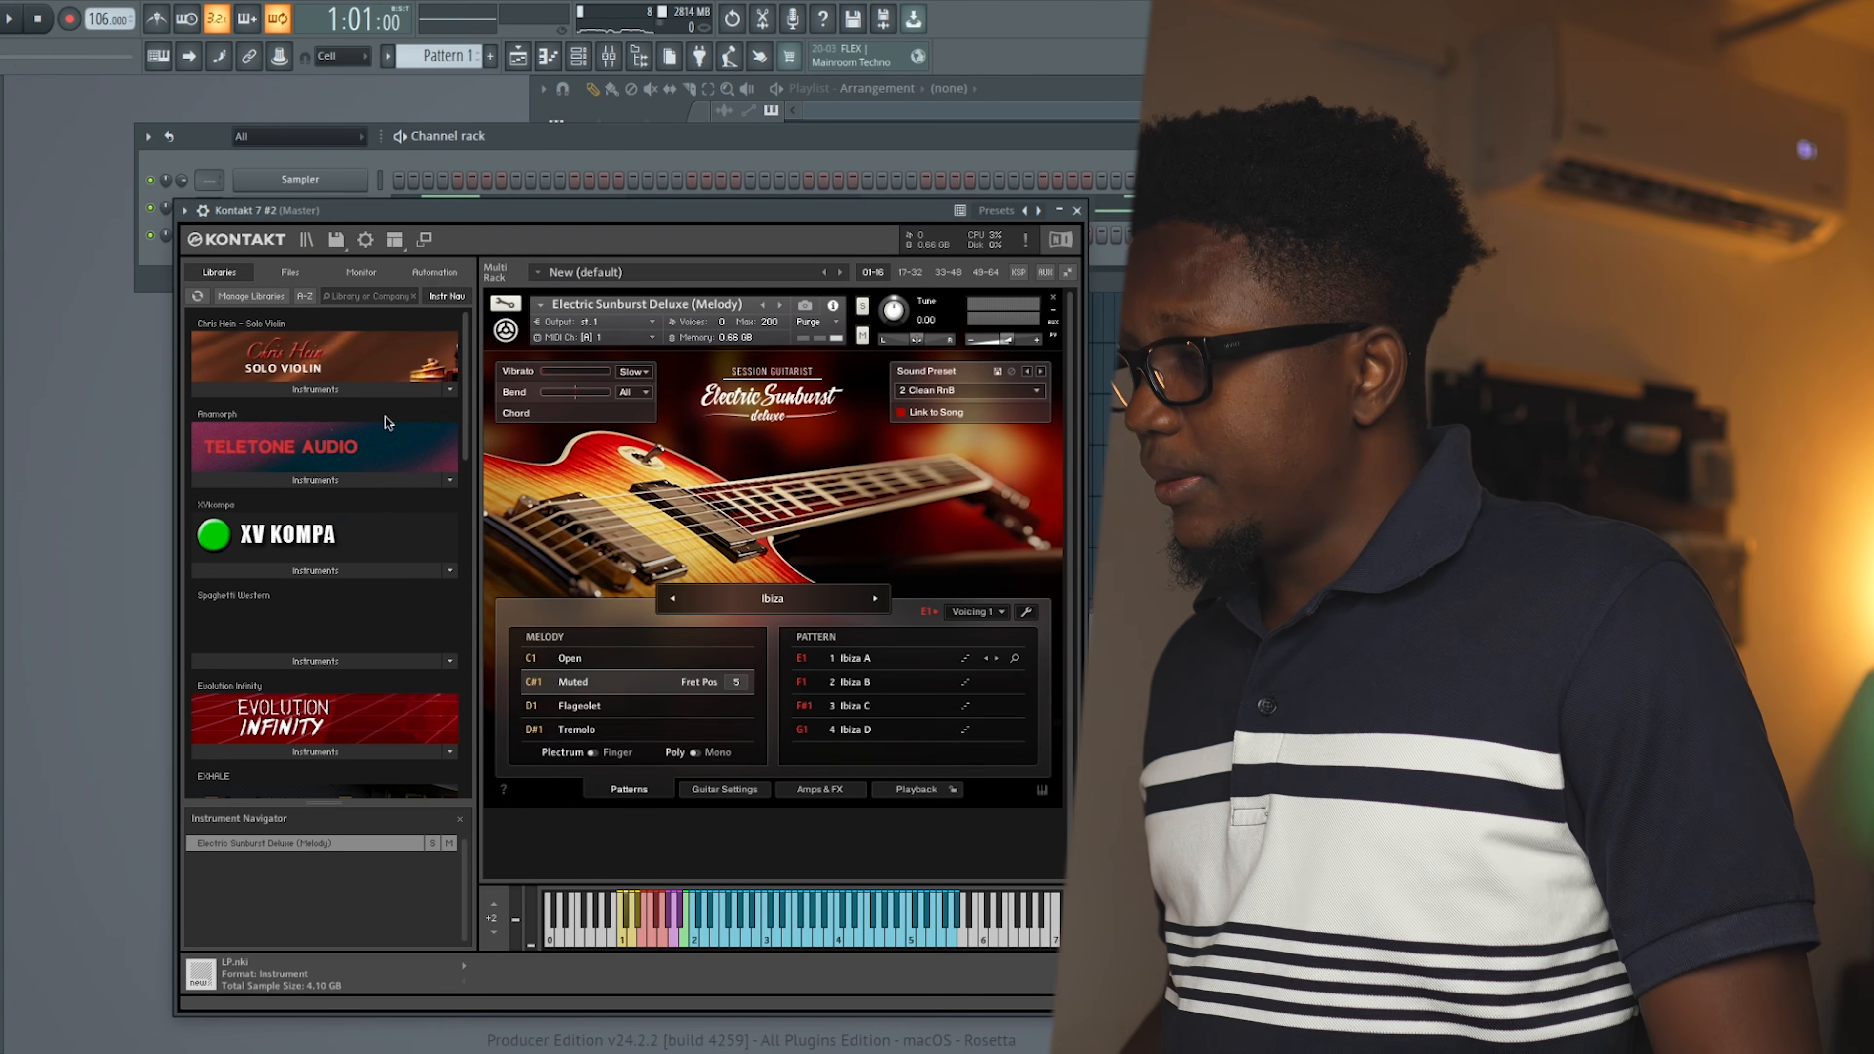
left_click(575, 706)
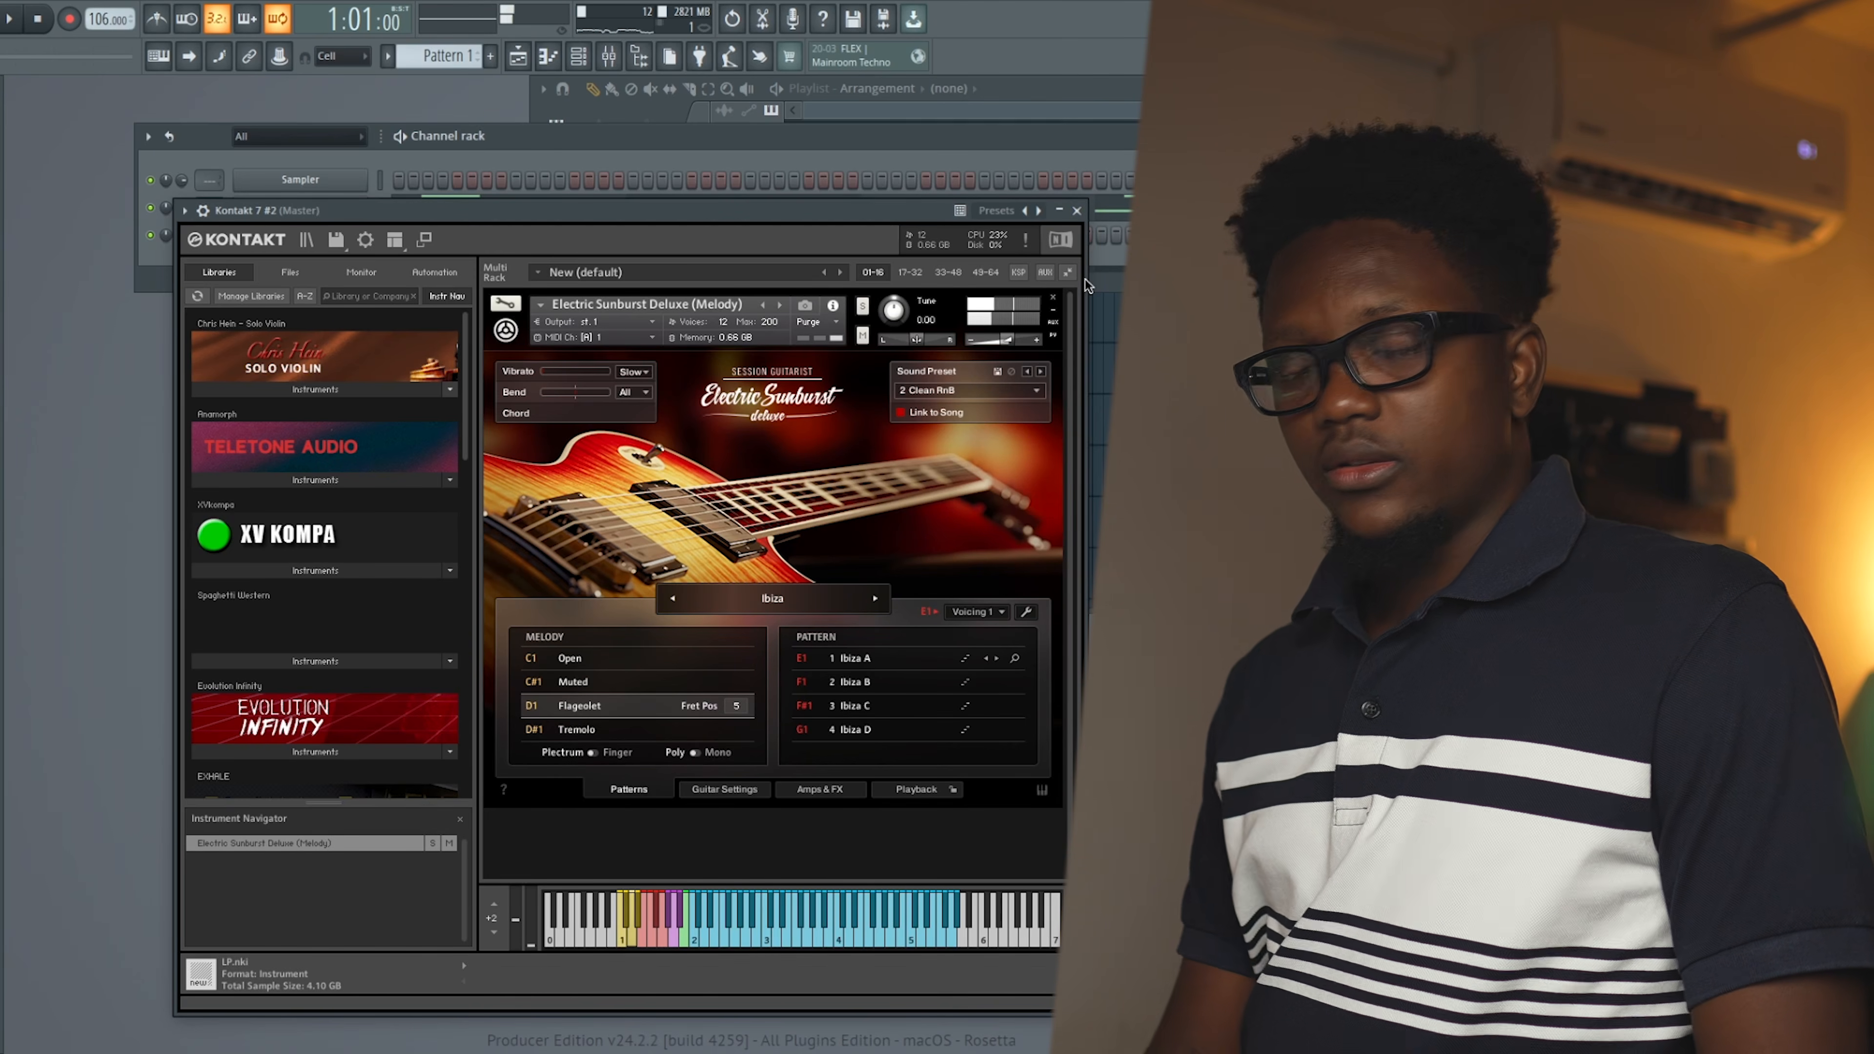
left_click(1077, 210)
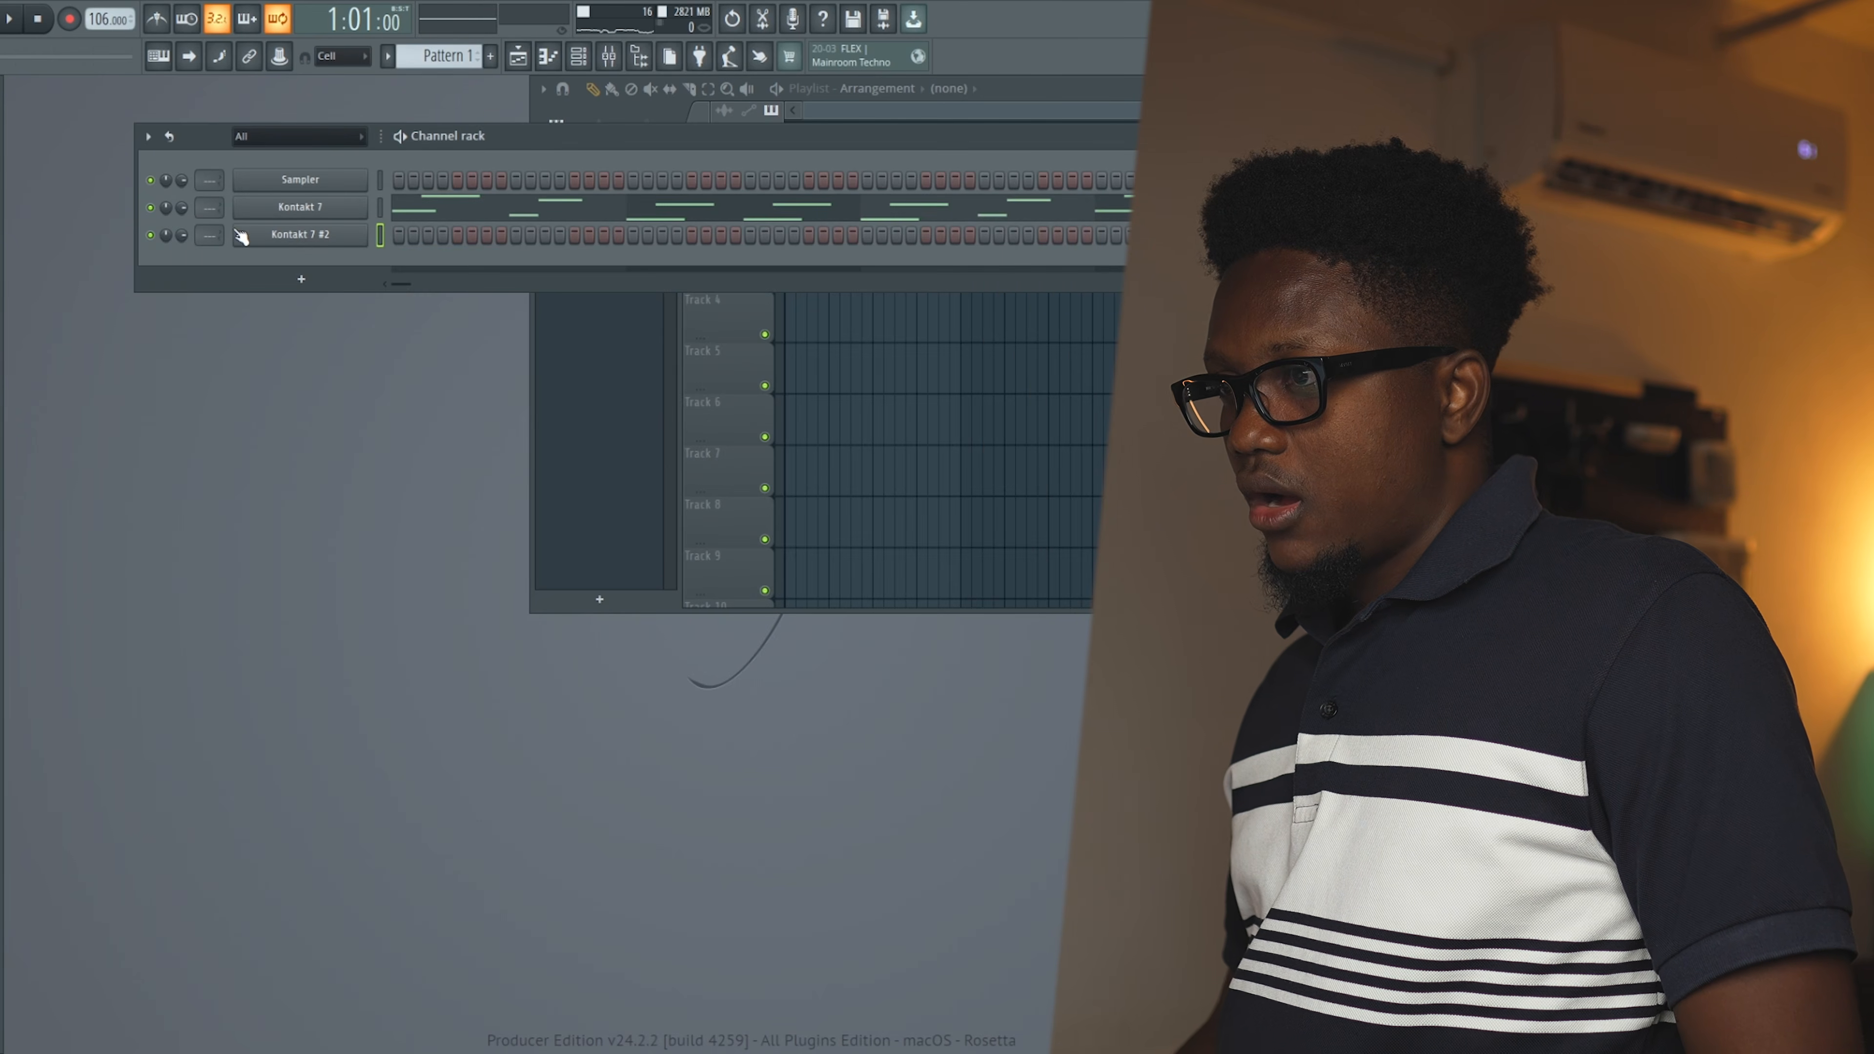
In the Kontakt 7 #2 piano roll, place 4-step notes E6, D6, C6 and C6 half a bar apart from 1:07, and start playback
right_click(241, 236)
left_click(402, 236)
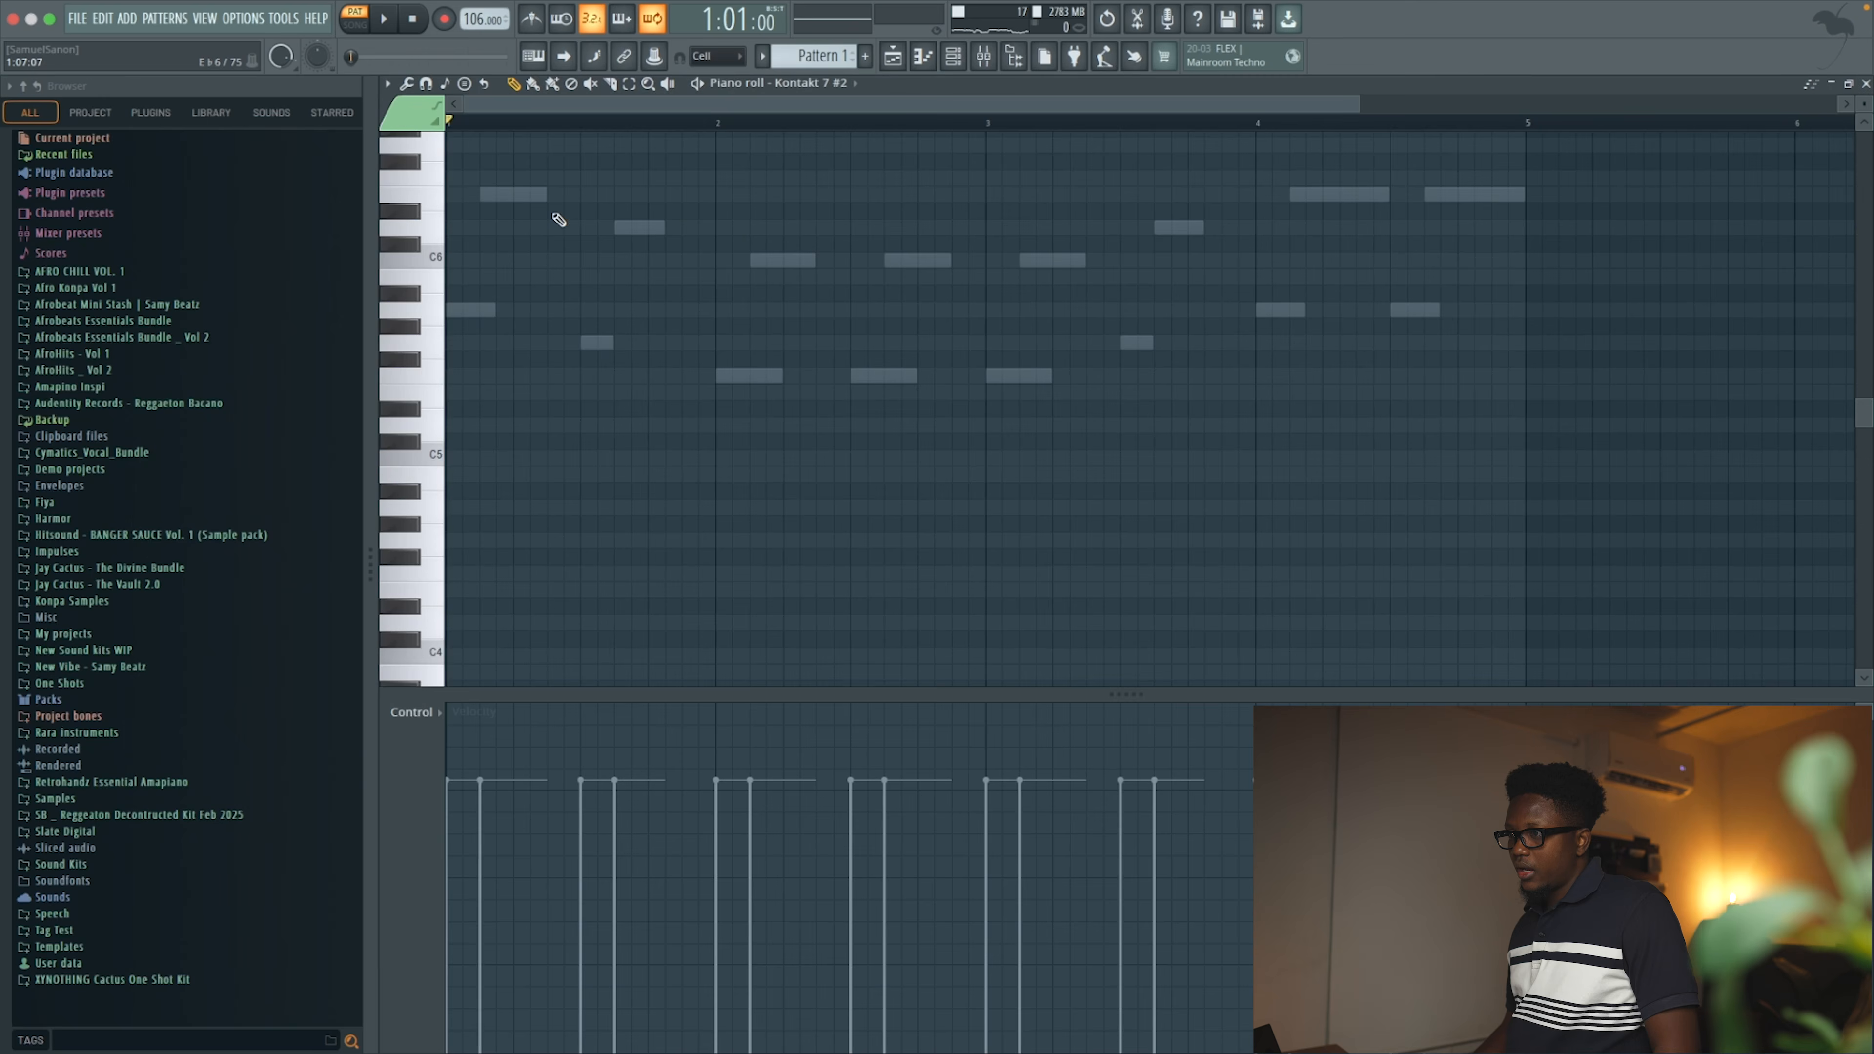
left_click(679, 227)
left_click_drag(700, 230, 816, 271)
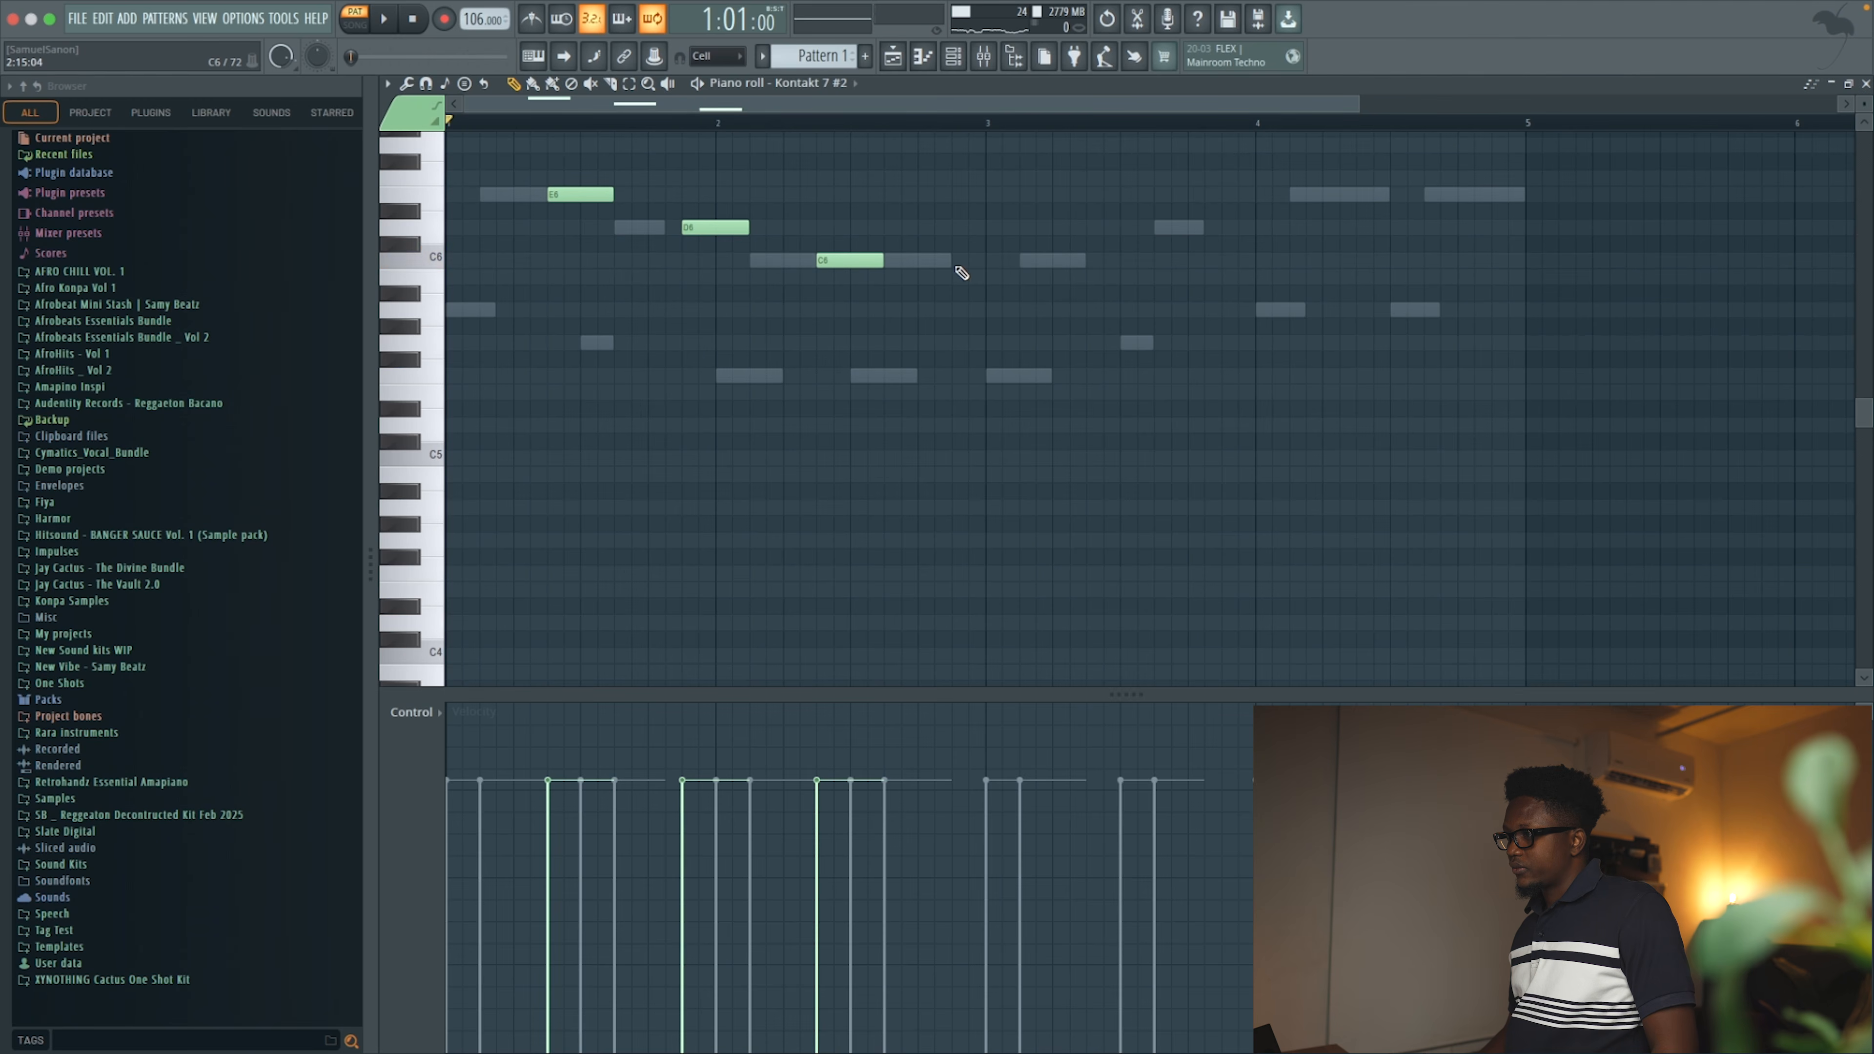
key("space")
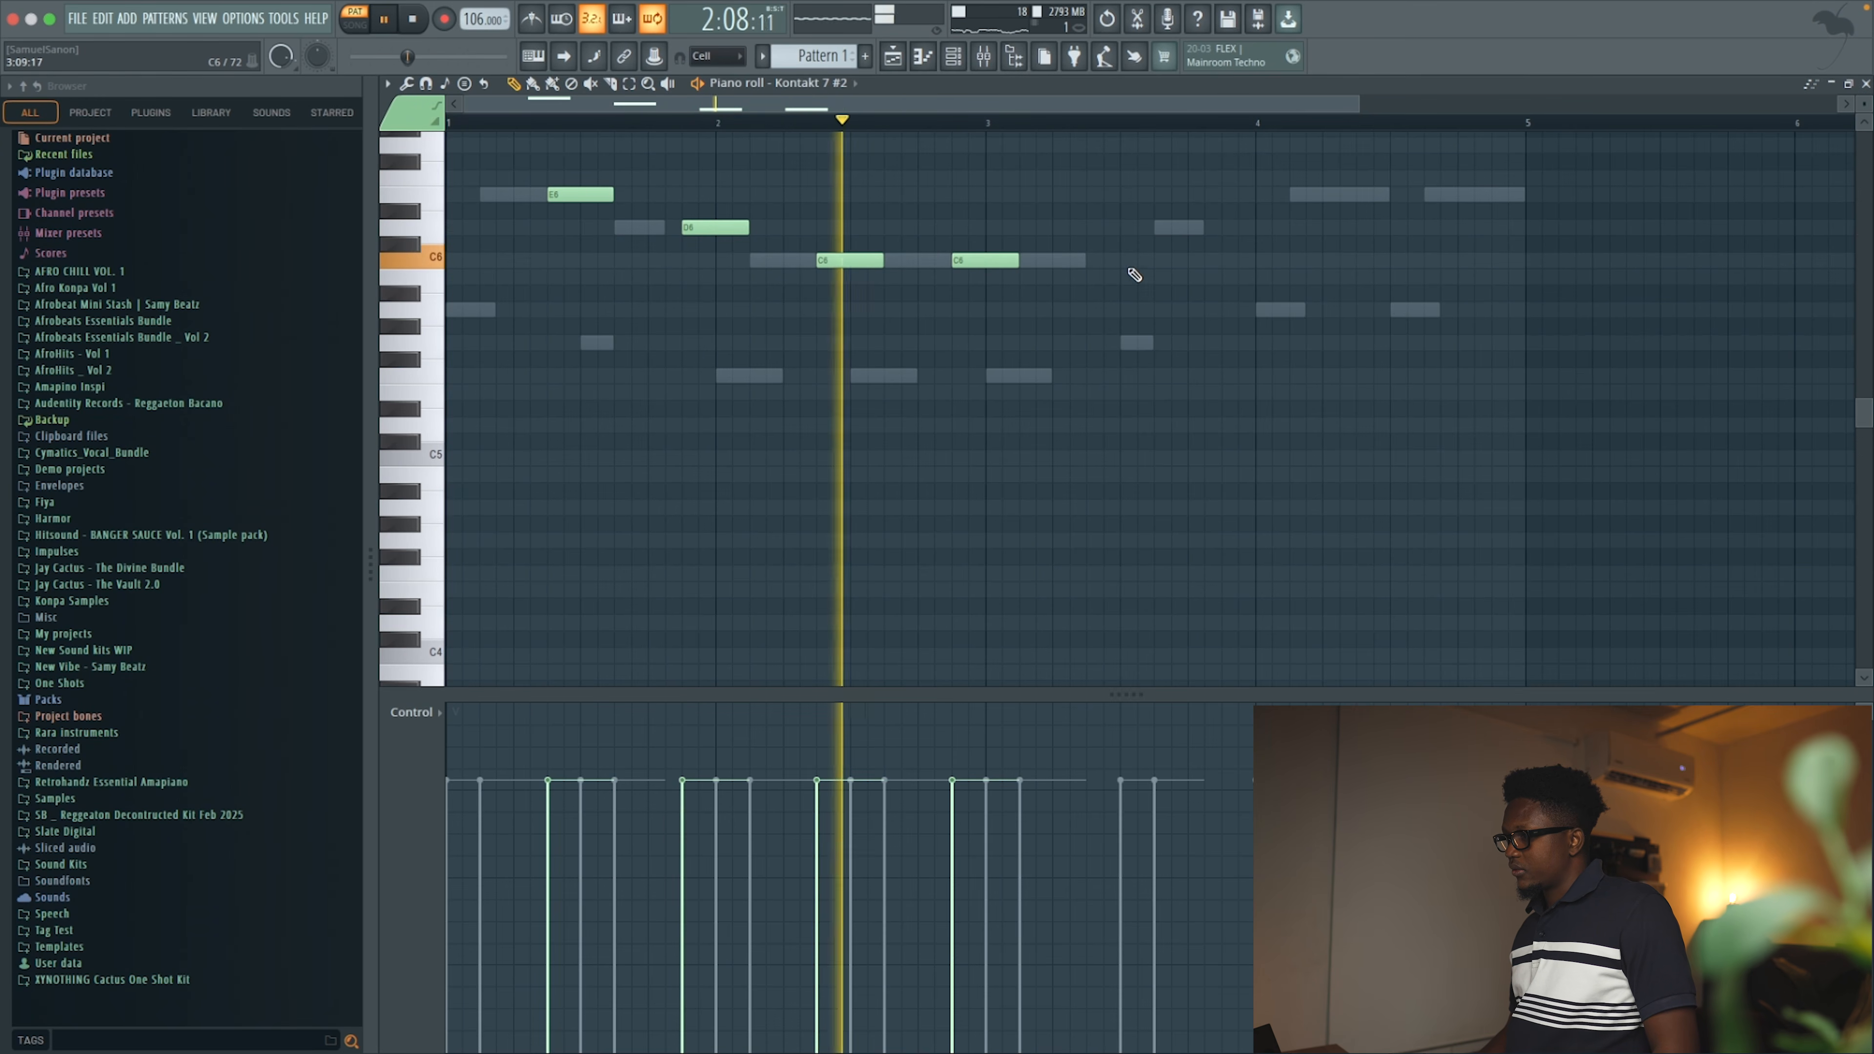
Continue the line with 4-step notes C6, D6, E6 and E6 half a bar apart, from 3:07 to 4:15
left_click(1097, 261)
left_click(1230, 227)
left_click(1364, 194)
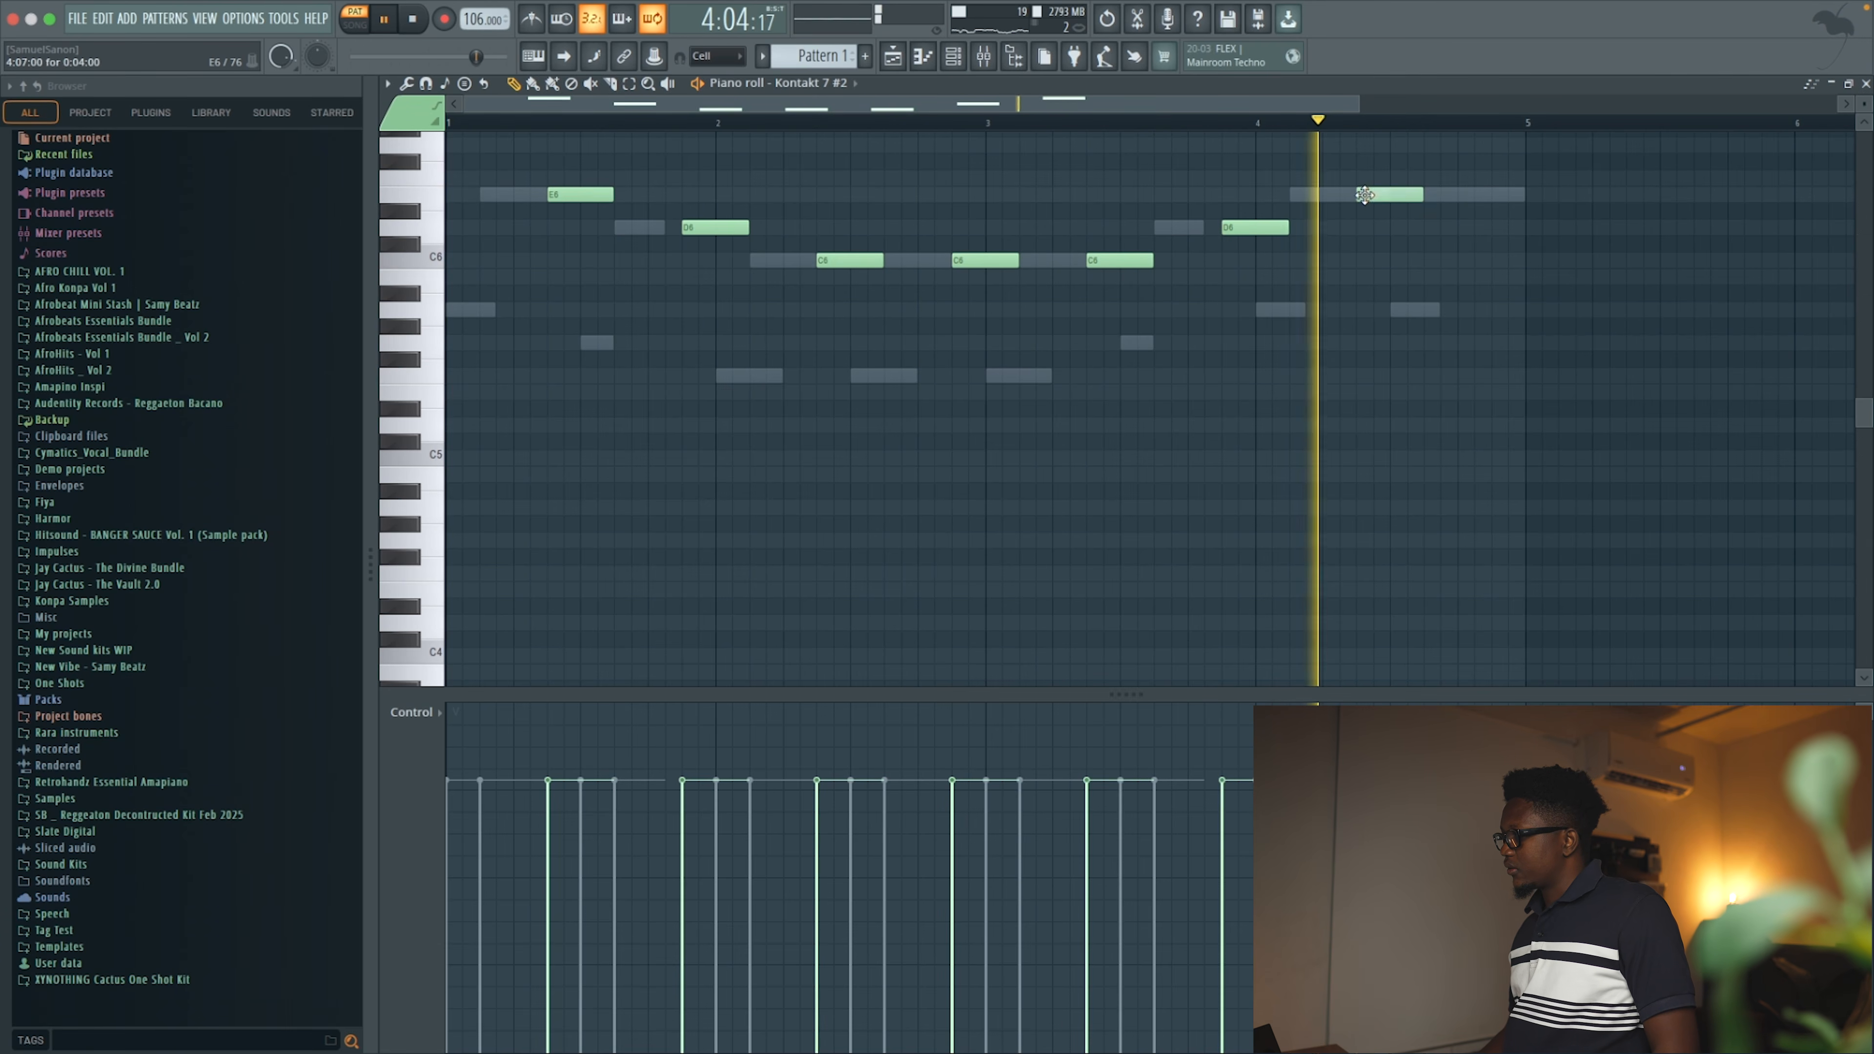
left_click(1498, 195)
key("space")
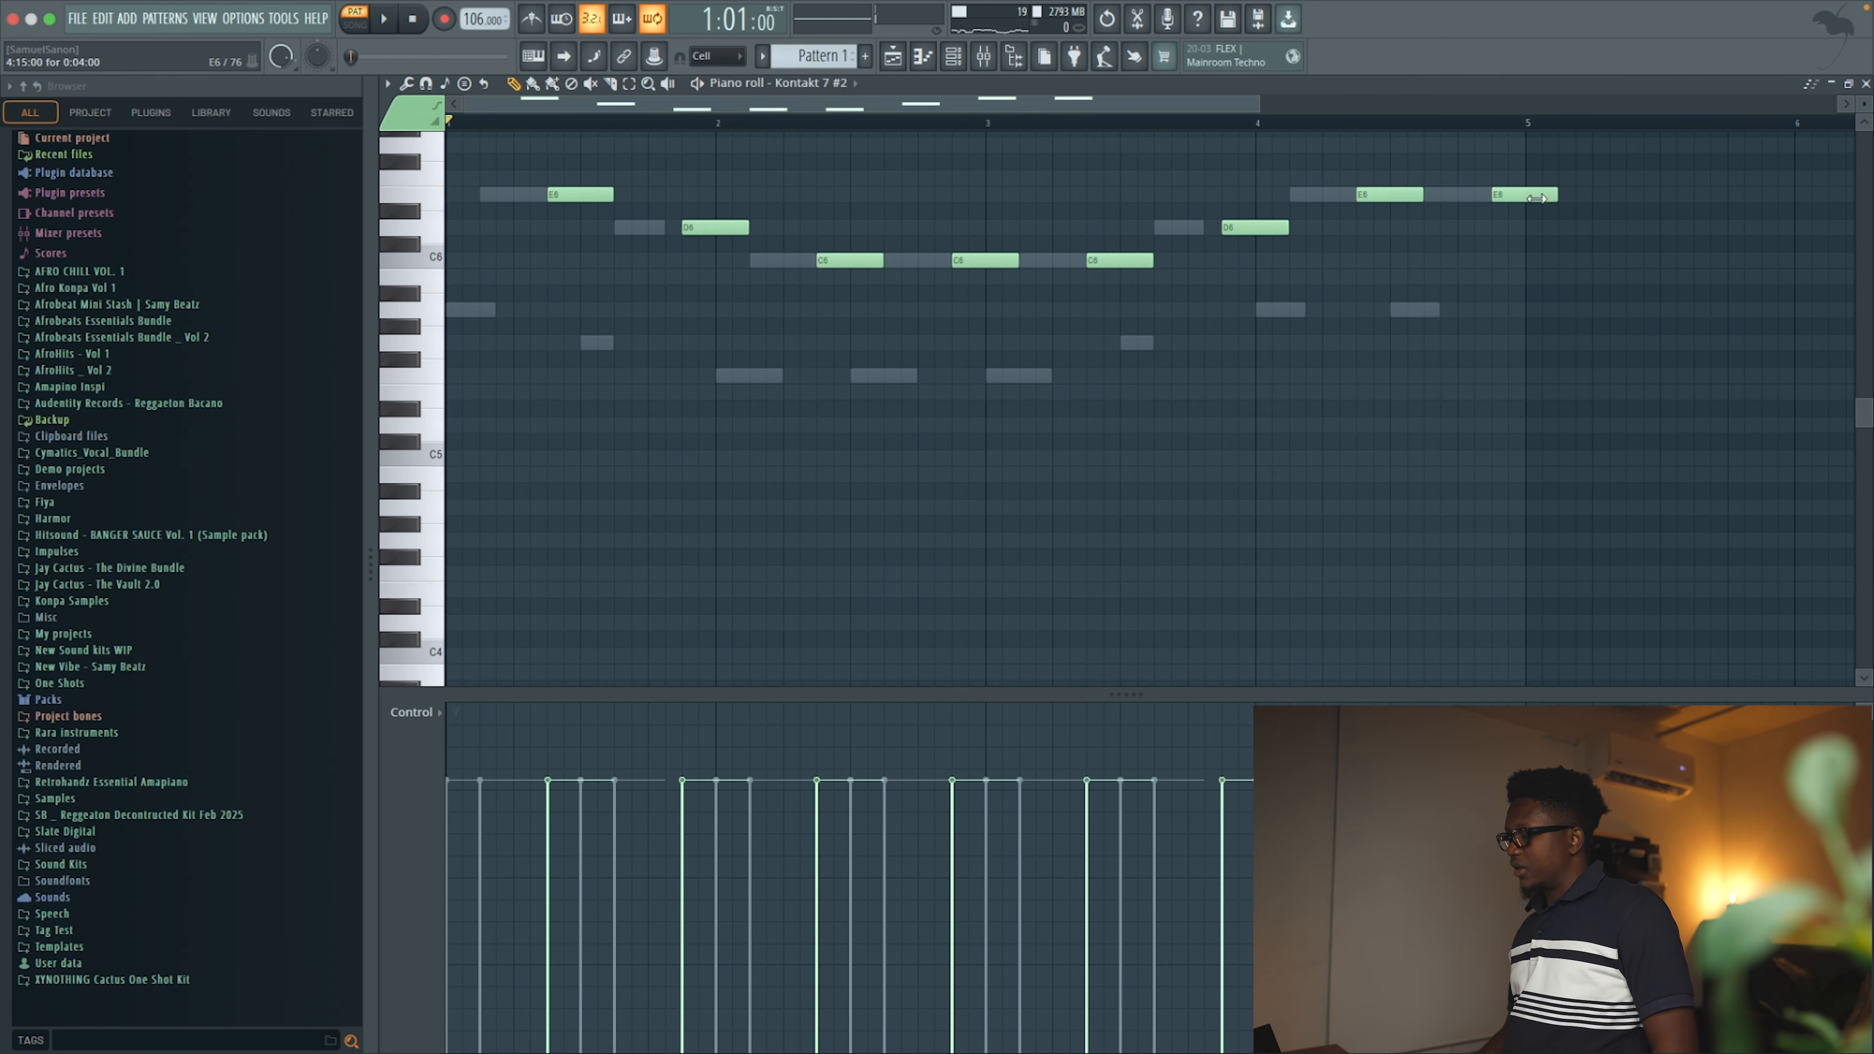
Quantize the note durations of the second guitar part, and extend all its notes to 2 steps
key("alt+q")
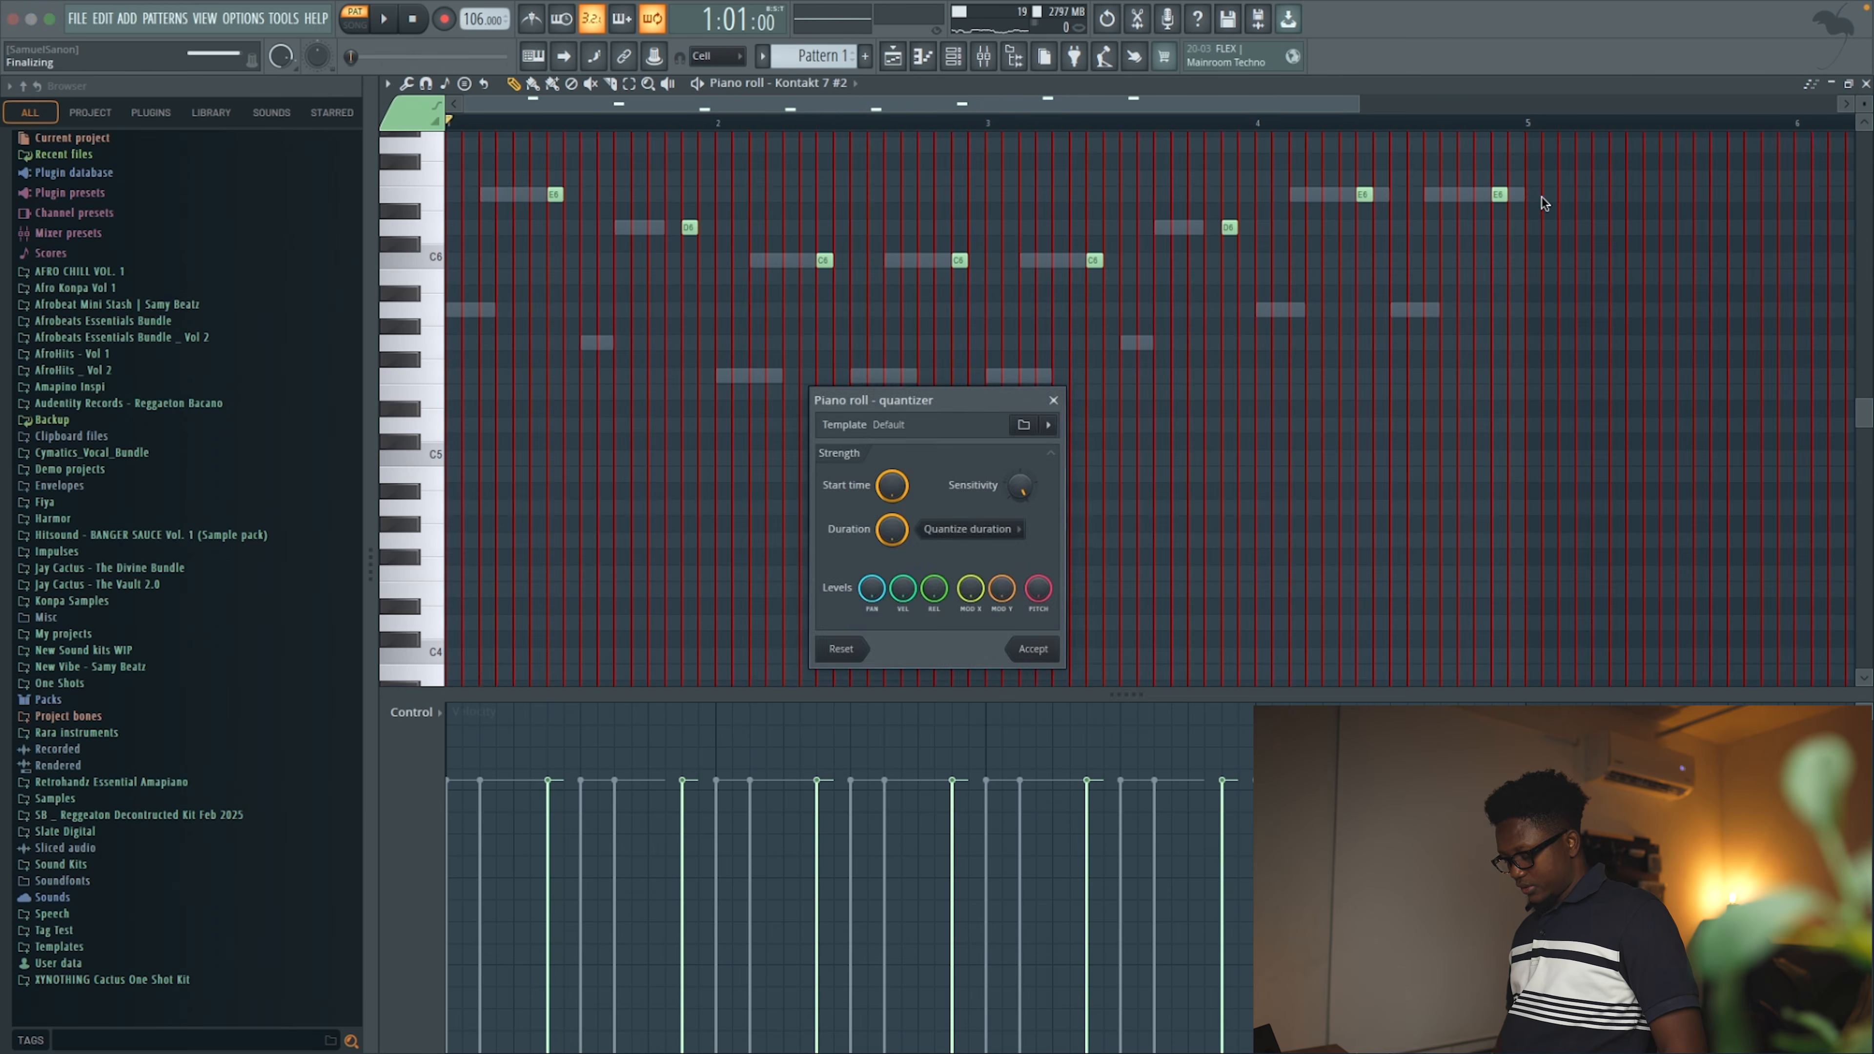
key("Return")
key("ctrl+a")
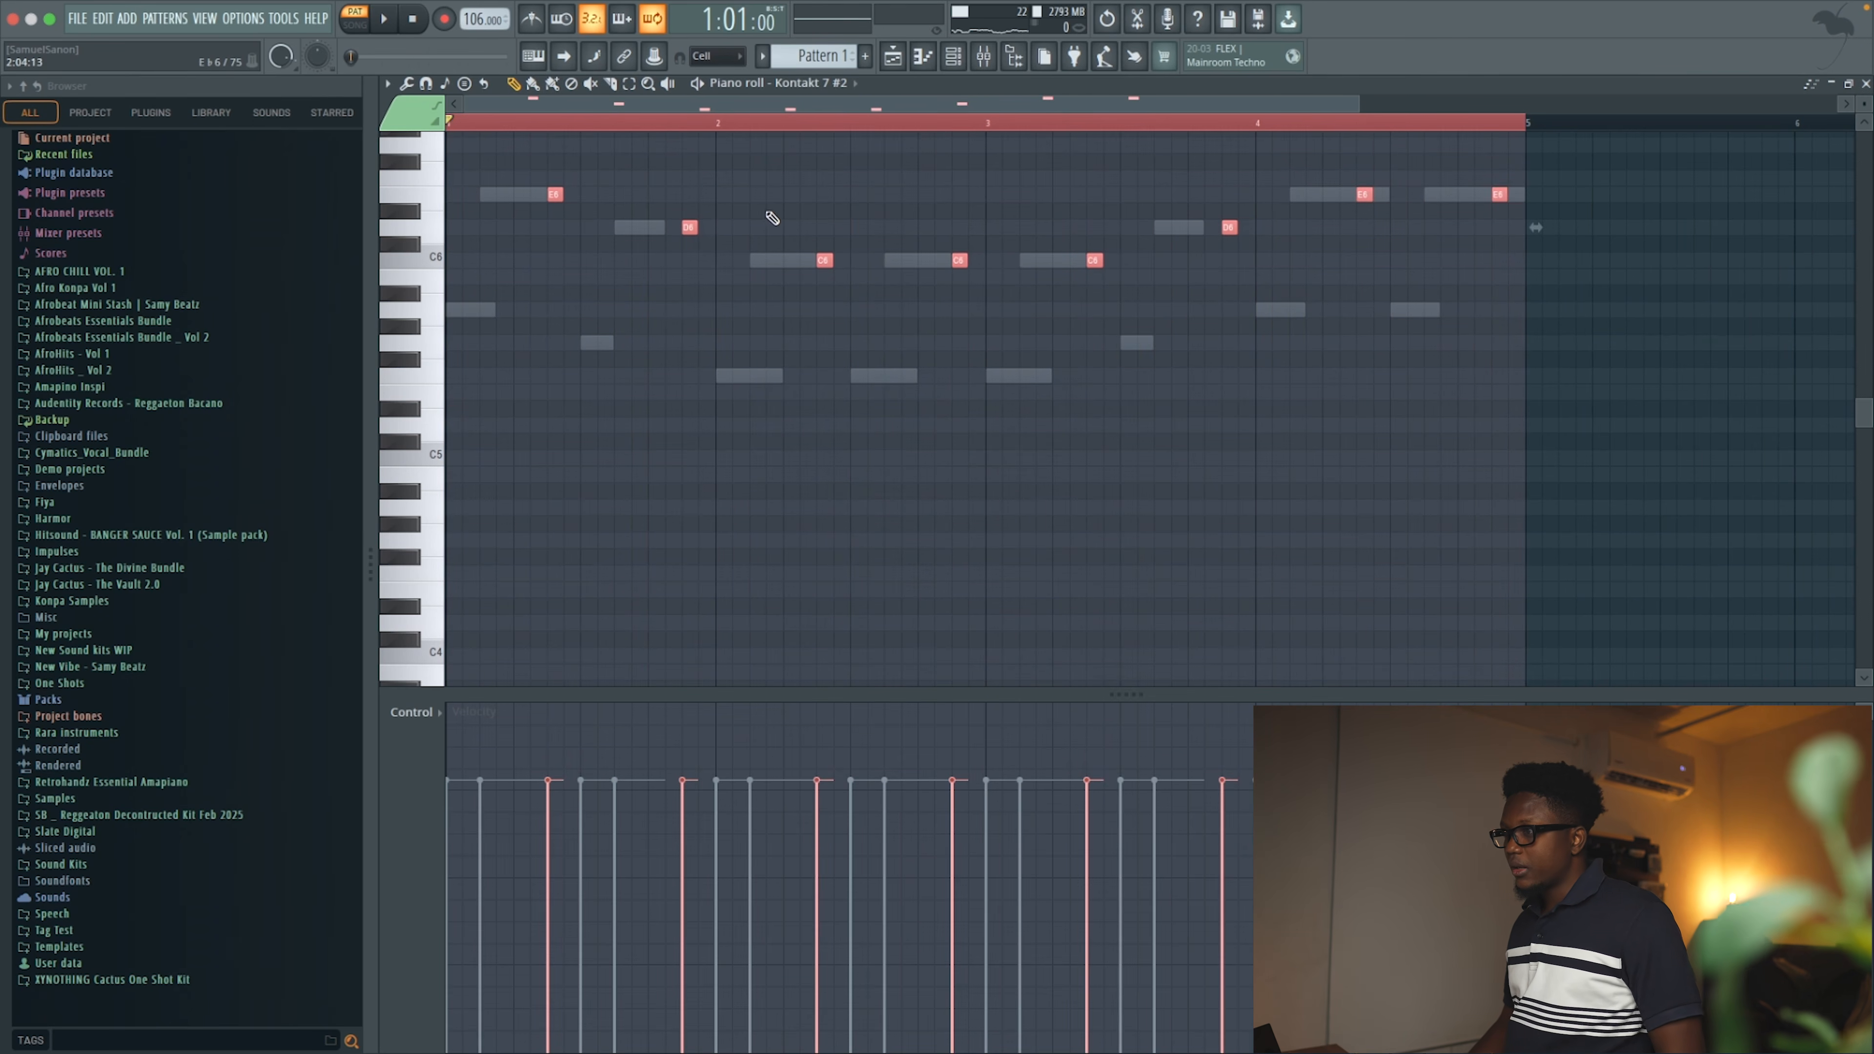
left_click_drag(697, 228, 722, 227)
key("ctrl+d")
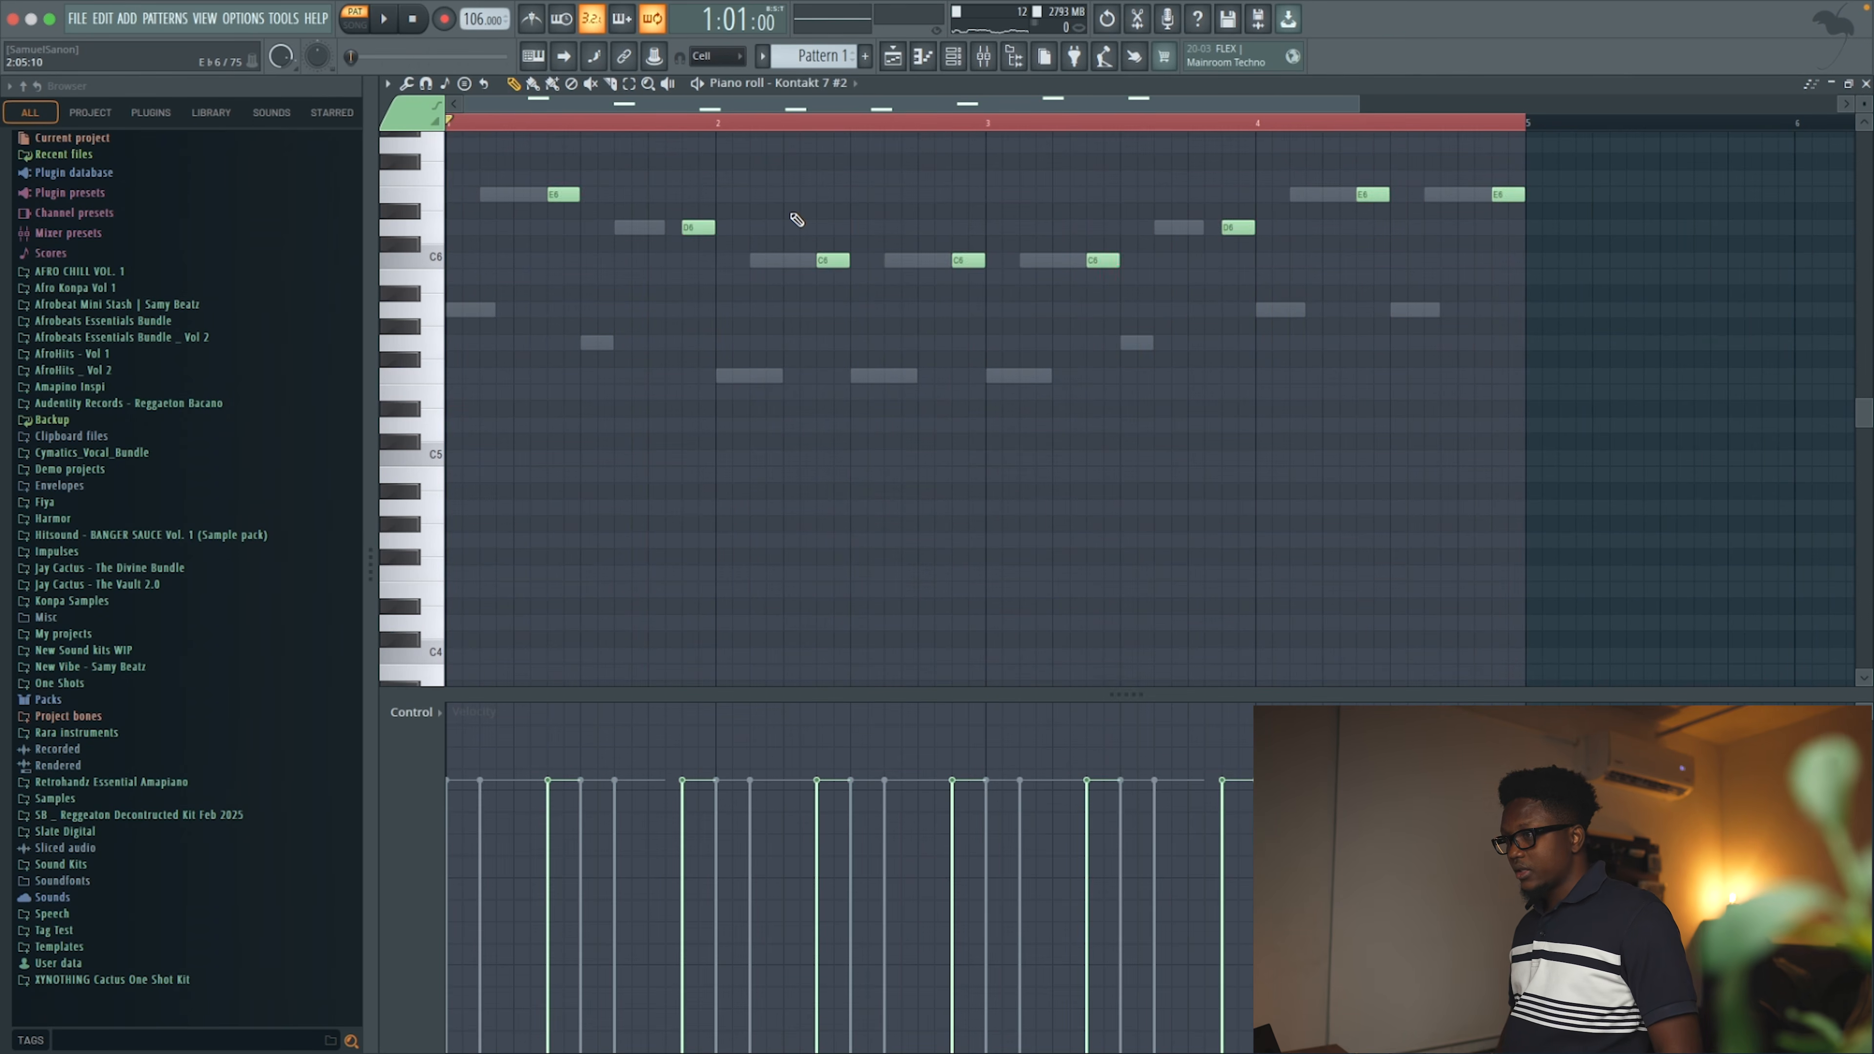
Transpose the second guitar part down one octave and play the pattern
key("ctrl+Down")
key("space")
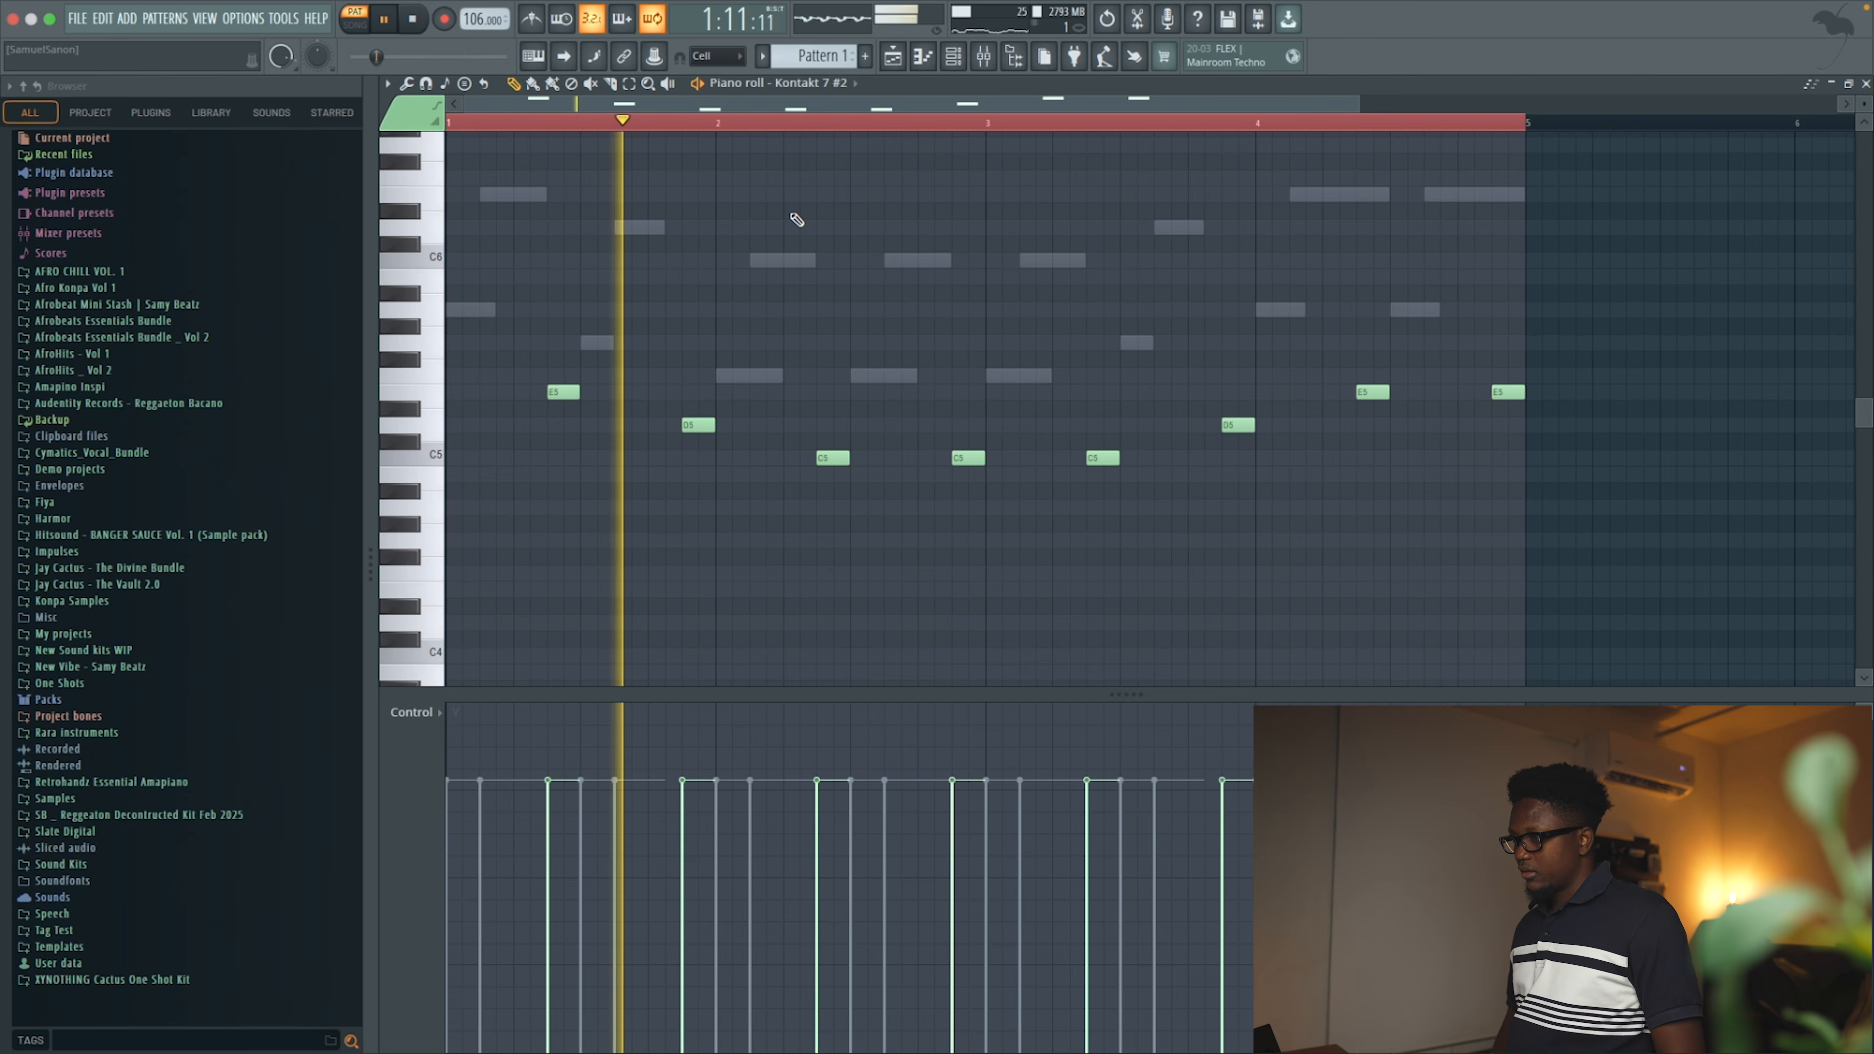
Transpose the second guitar part down another octave, and check it against the Kontakt 7 part in that channel's piano roll
key("ctrl+Down")
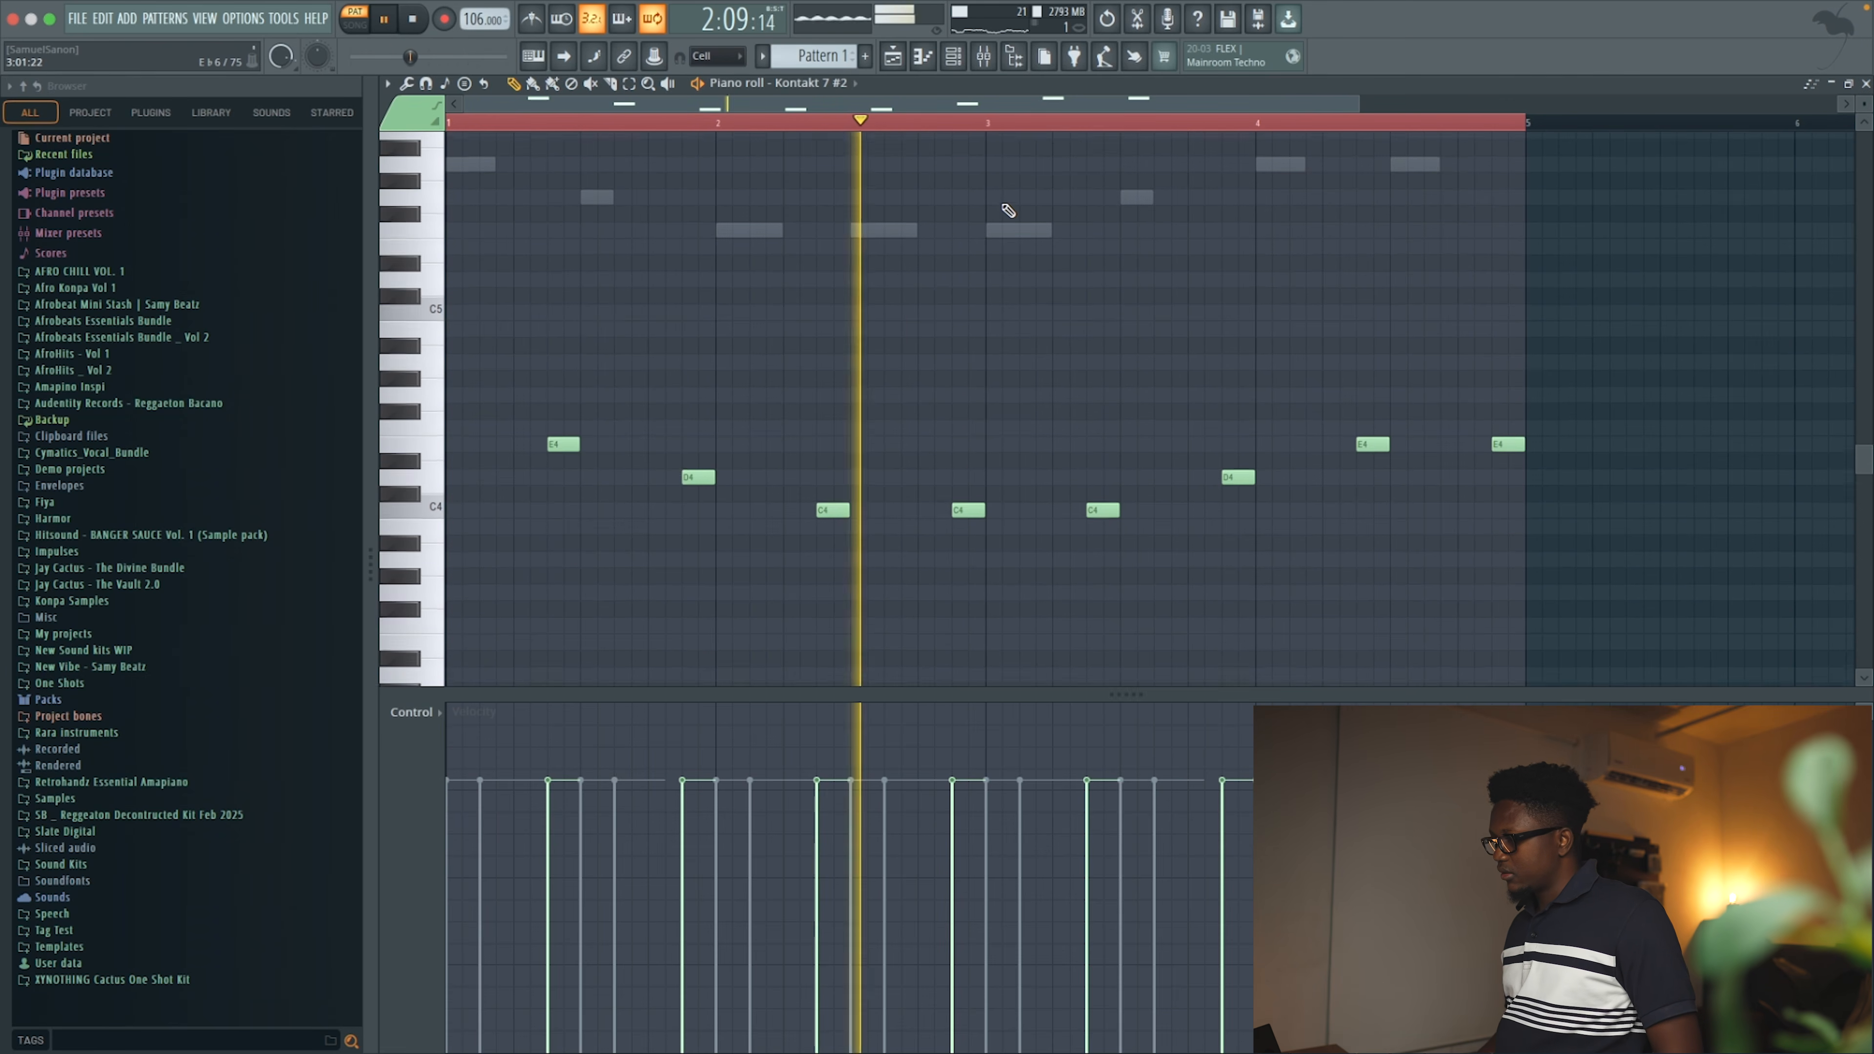
key("F7")
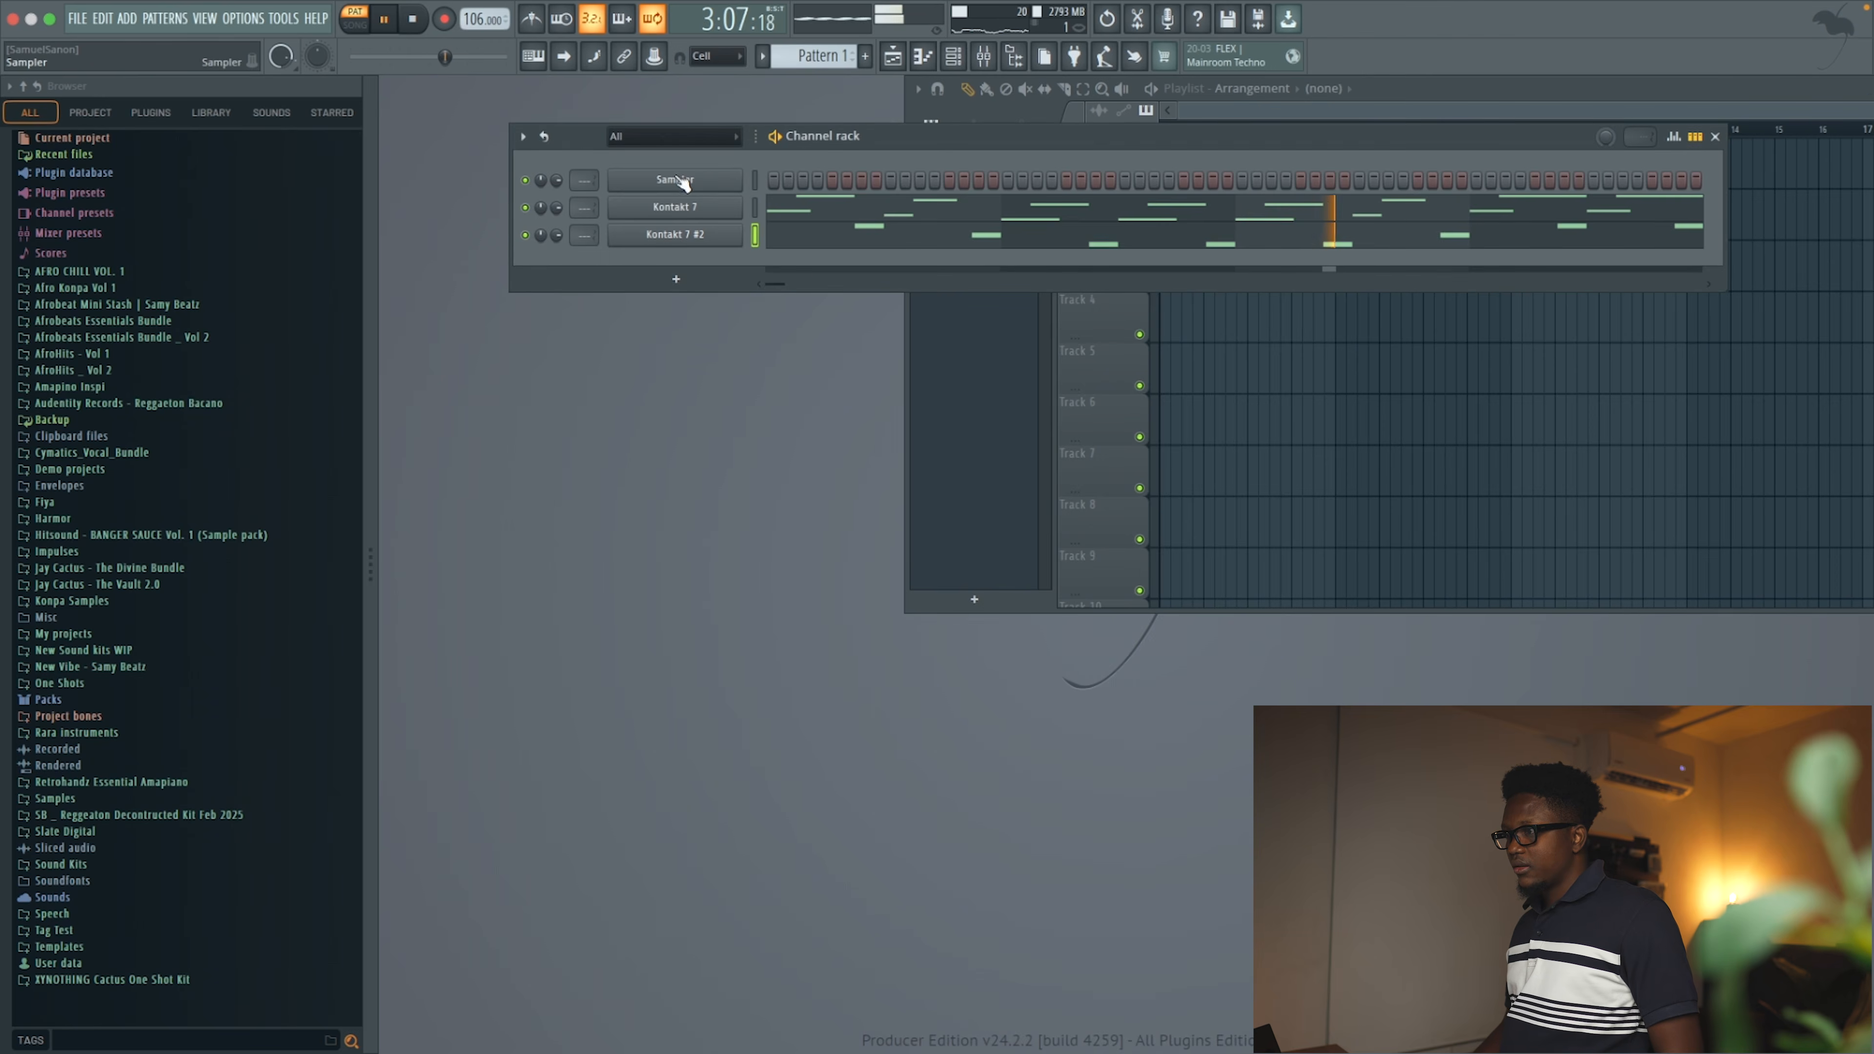
left_click(849, 213)
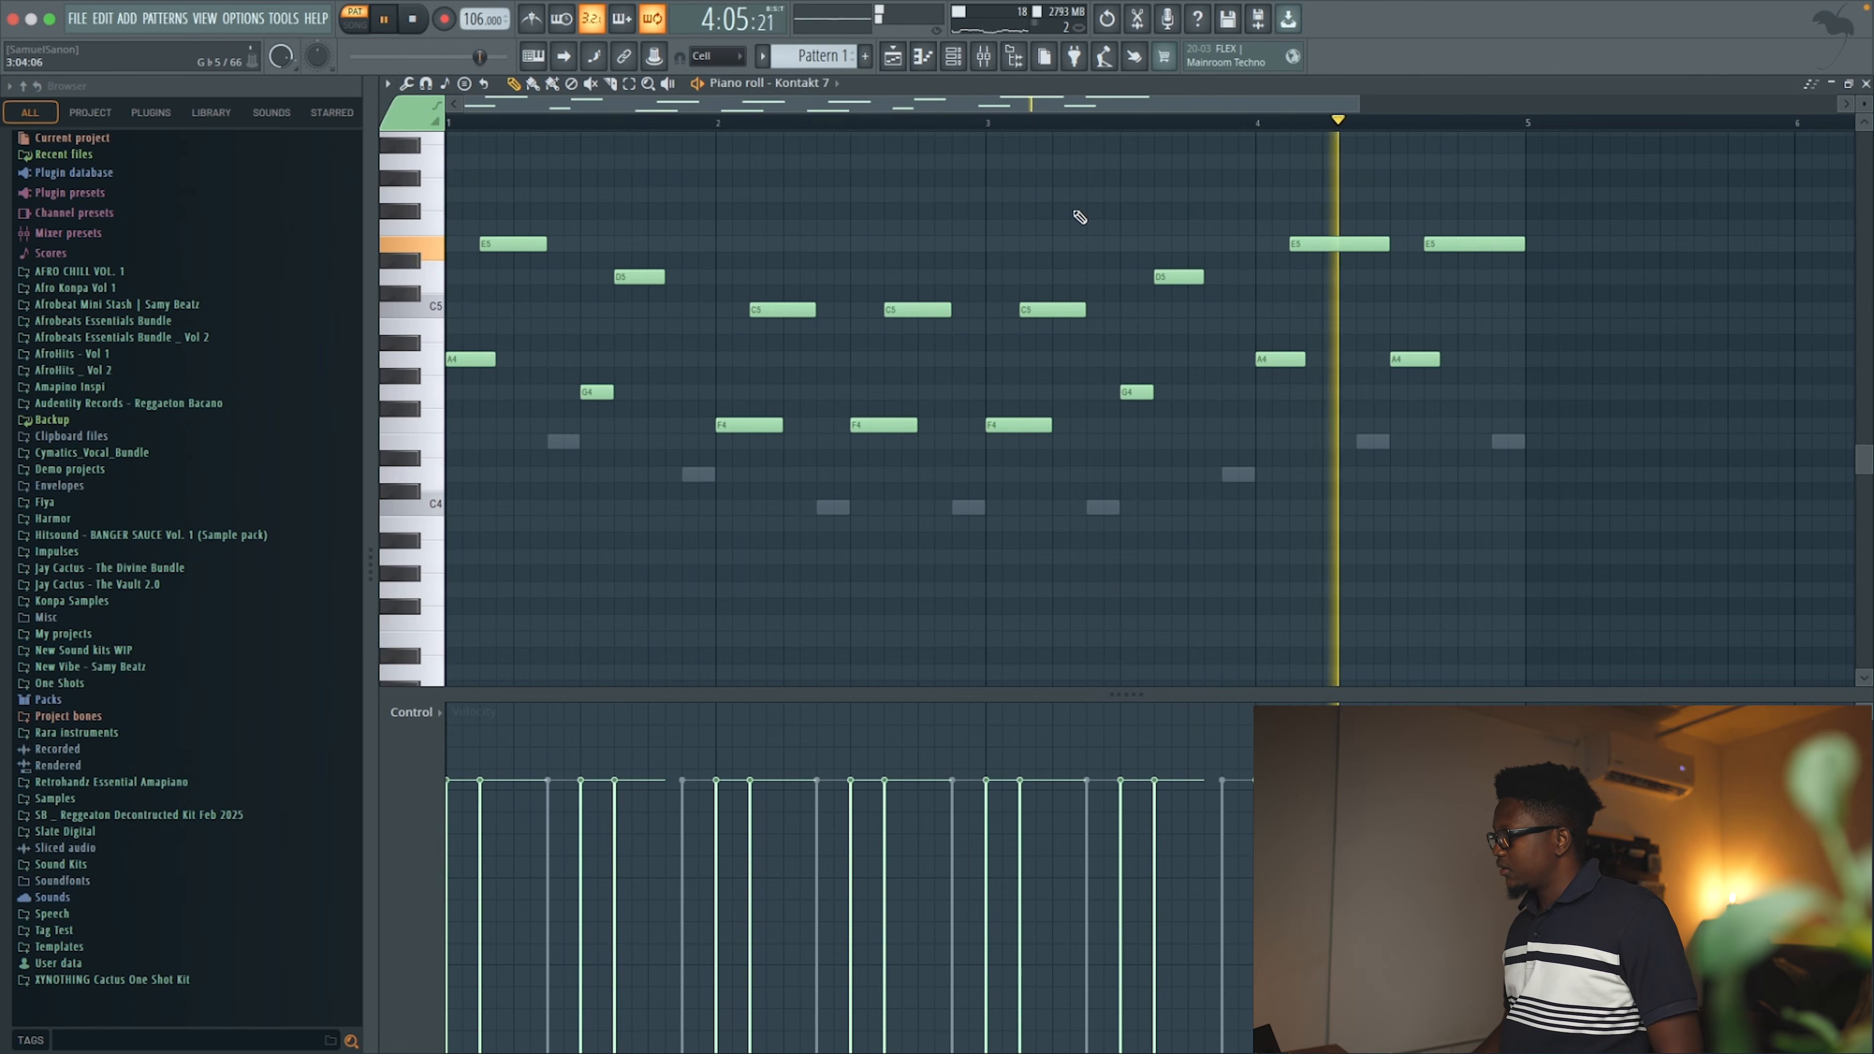
left_click(1867, 83)
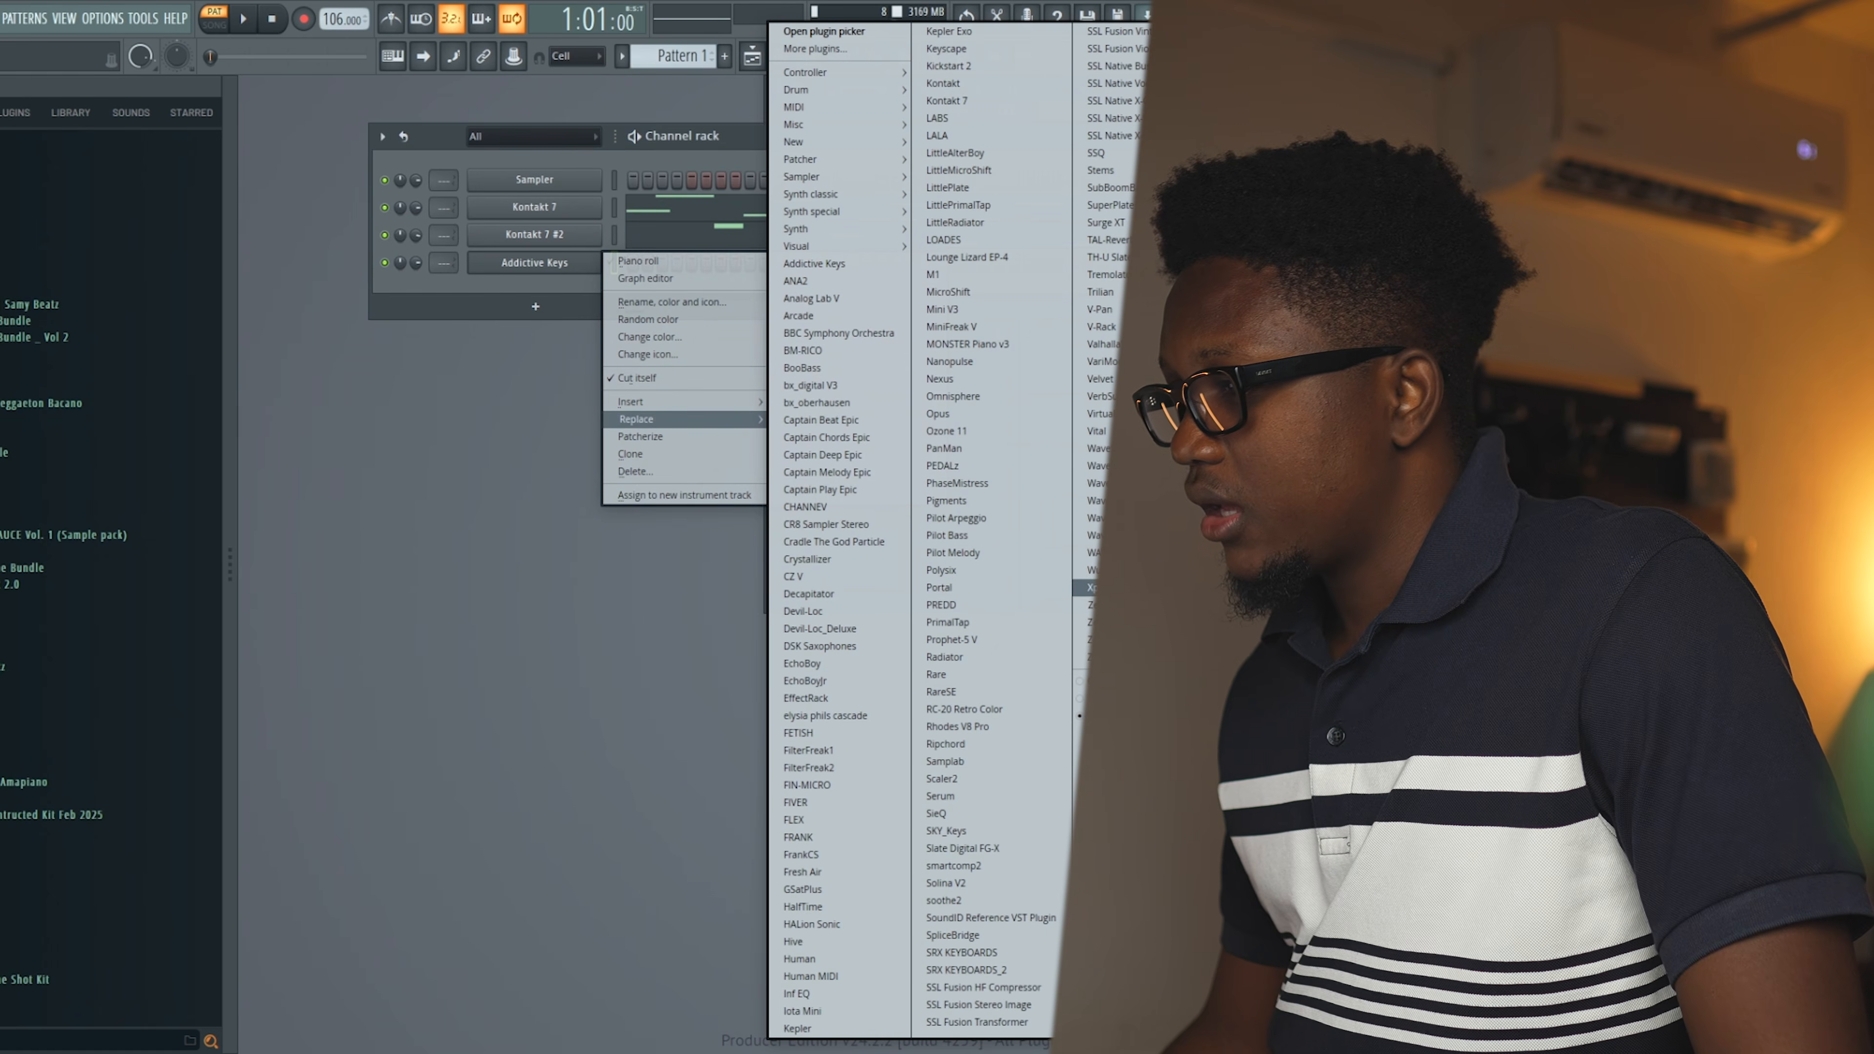
Replace the Addictive Keys channel with Xpand!2, load its Strings preset +23 Solo Violin and play the pattern
left_click(1094, 587)
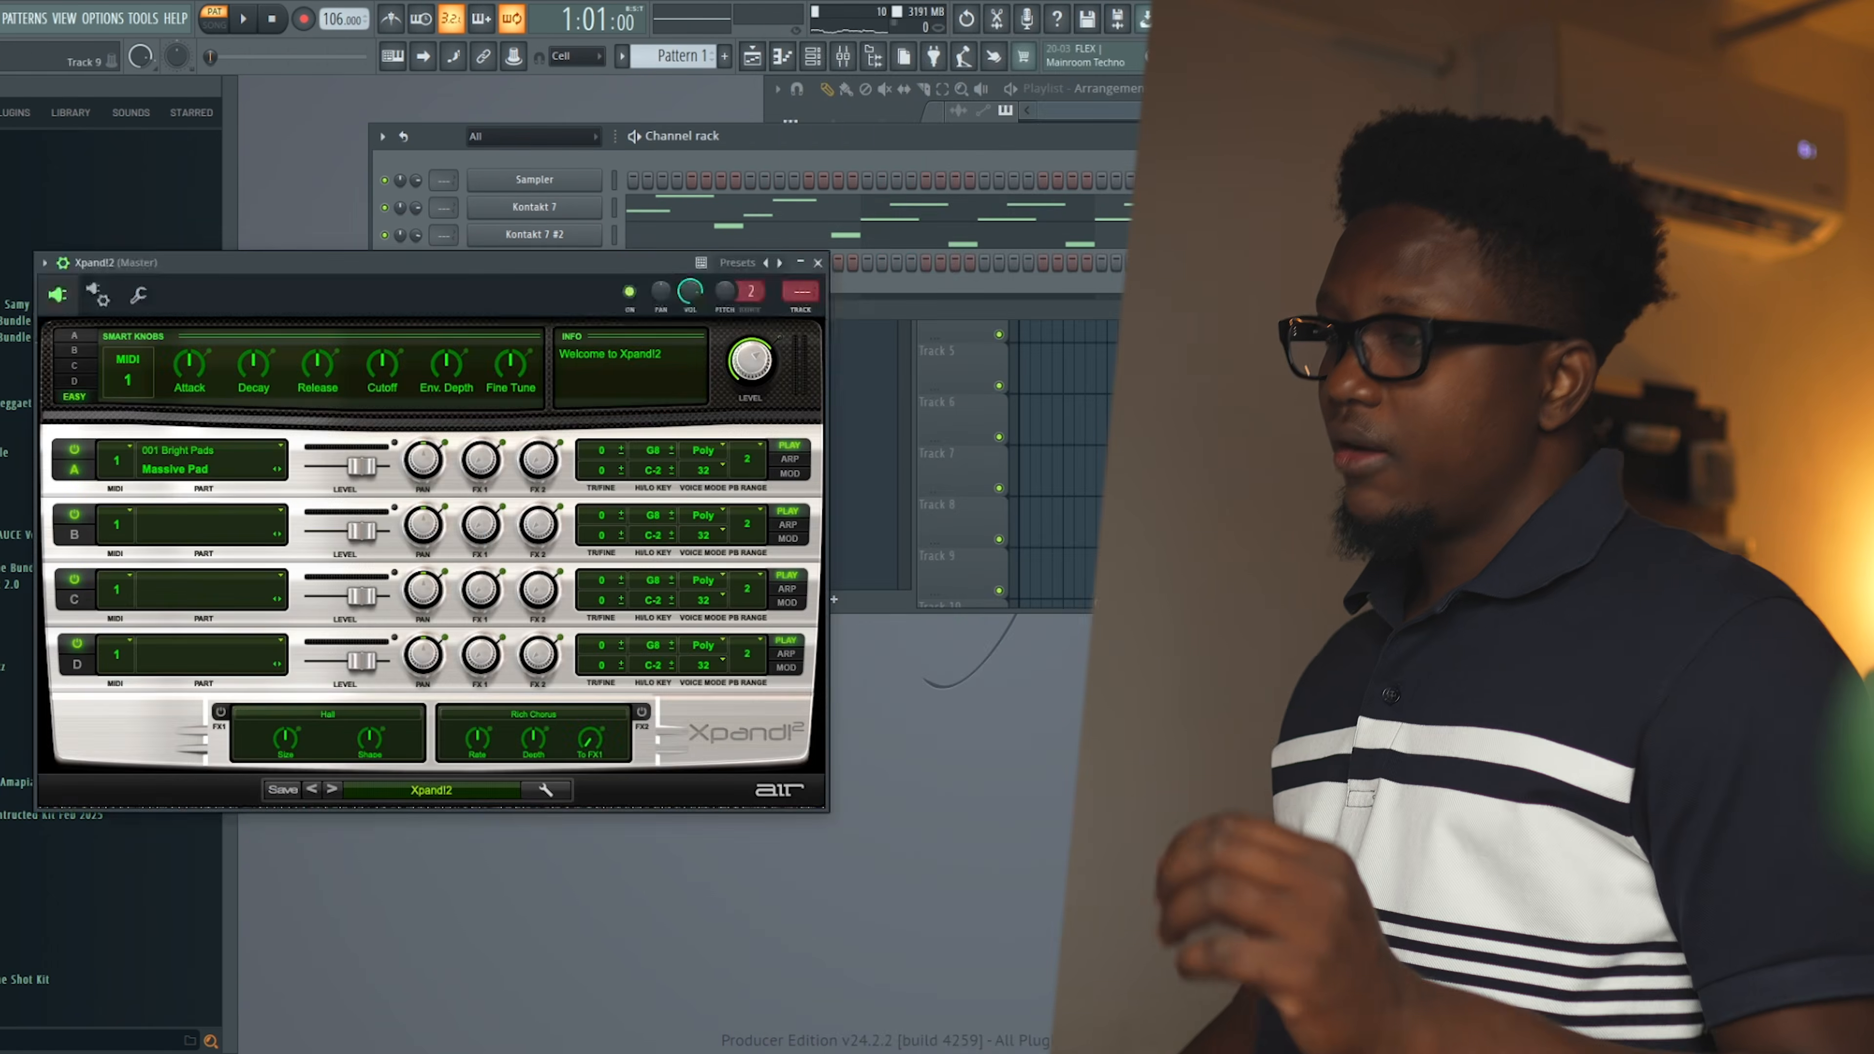
left_click(383, 789)
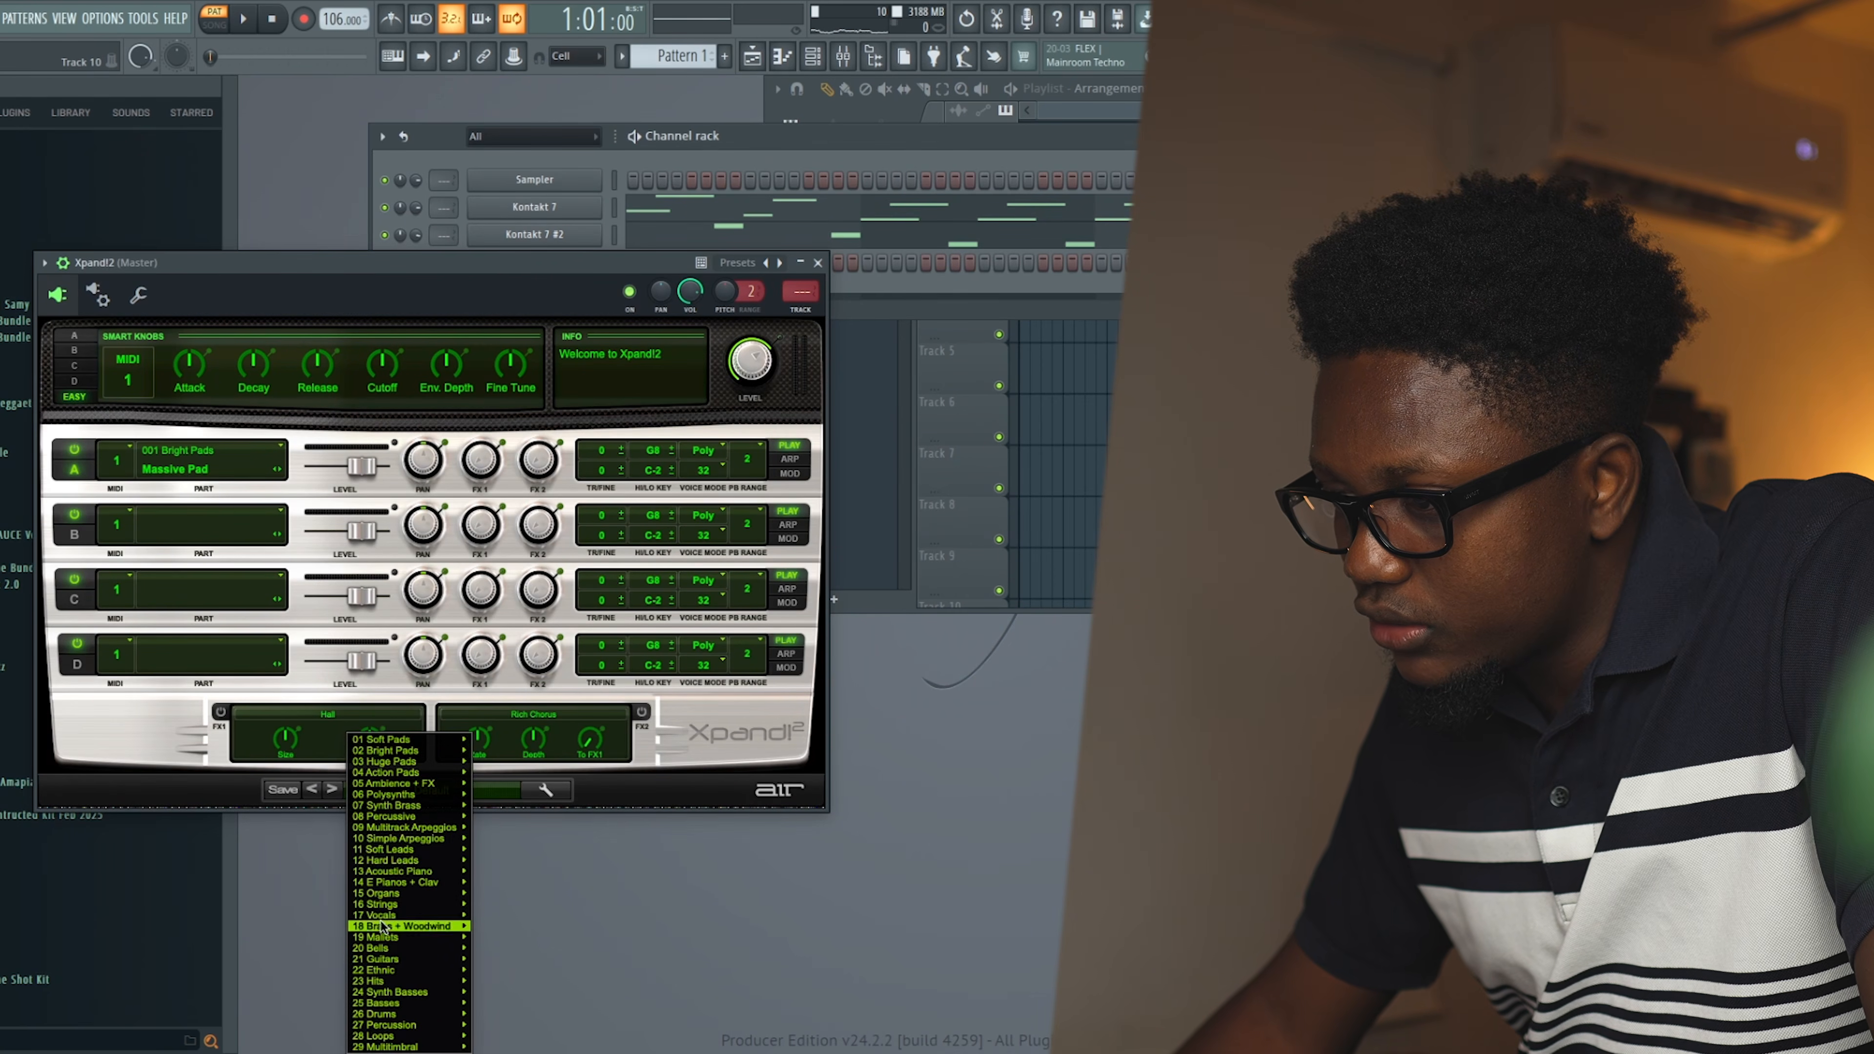
mouse_move(402, 903)
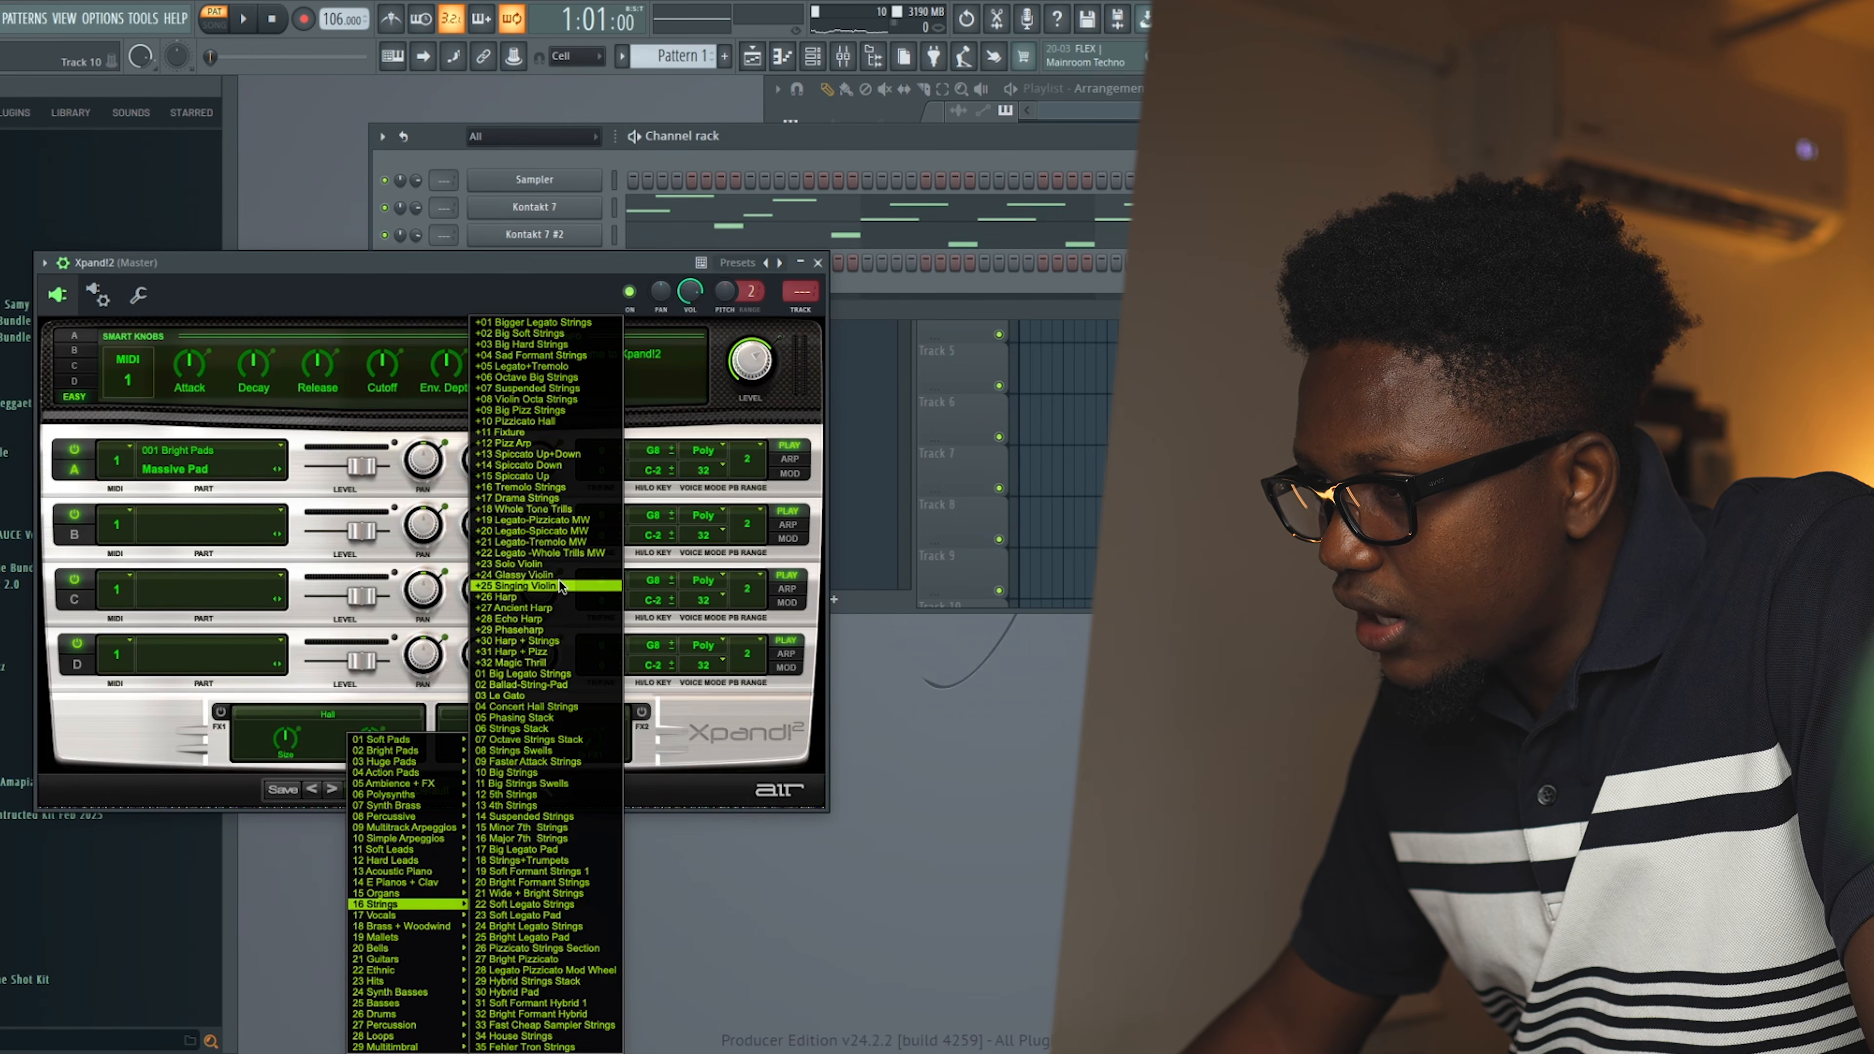
left_click(538, 575)
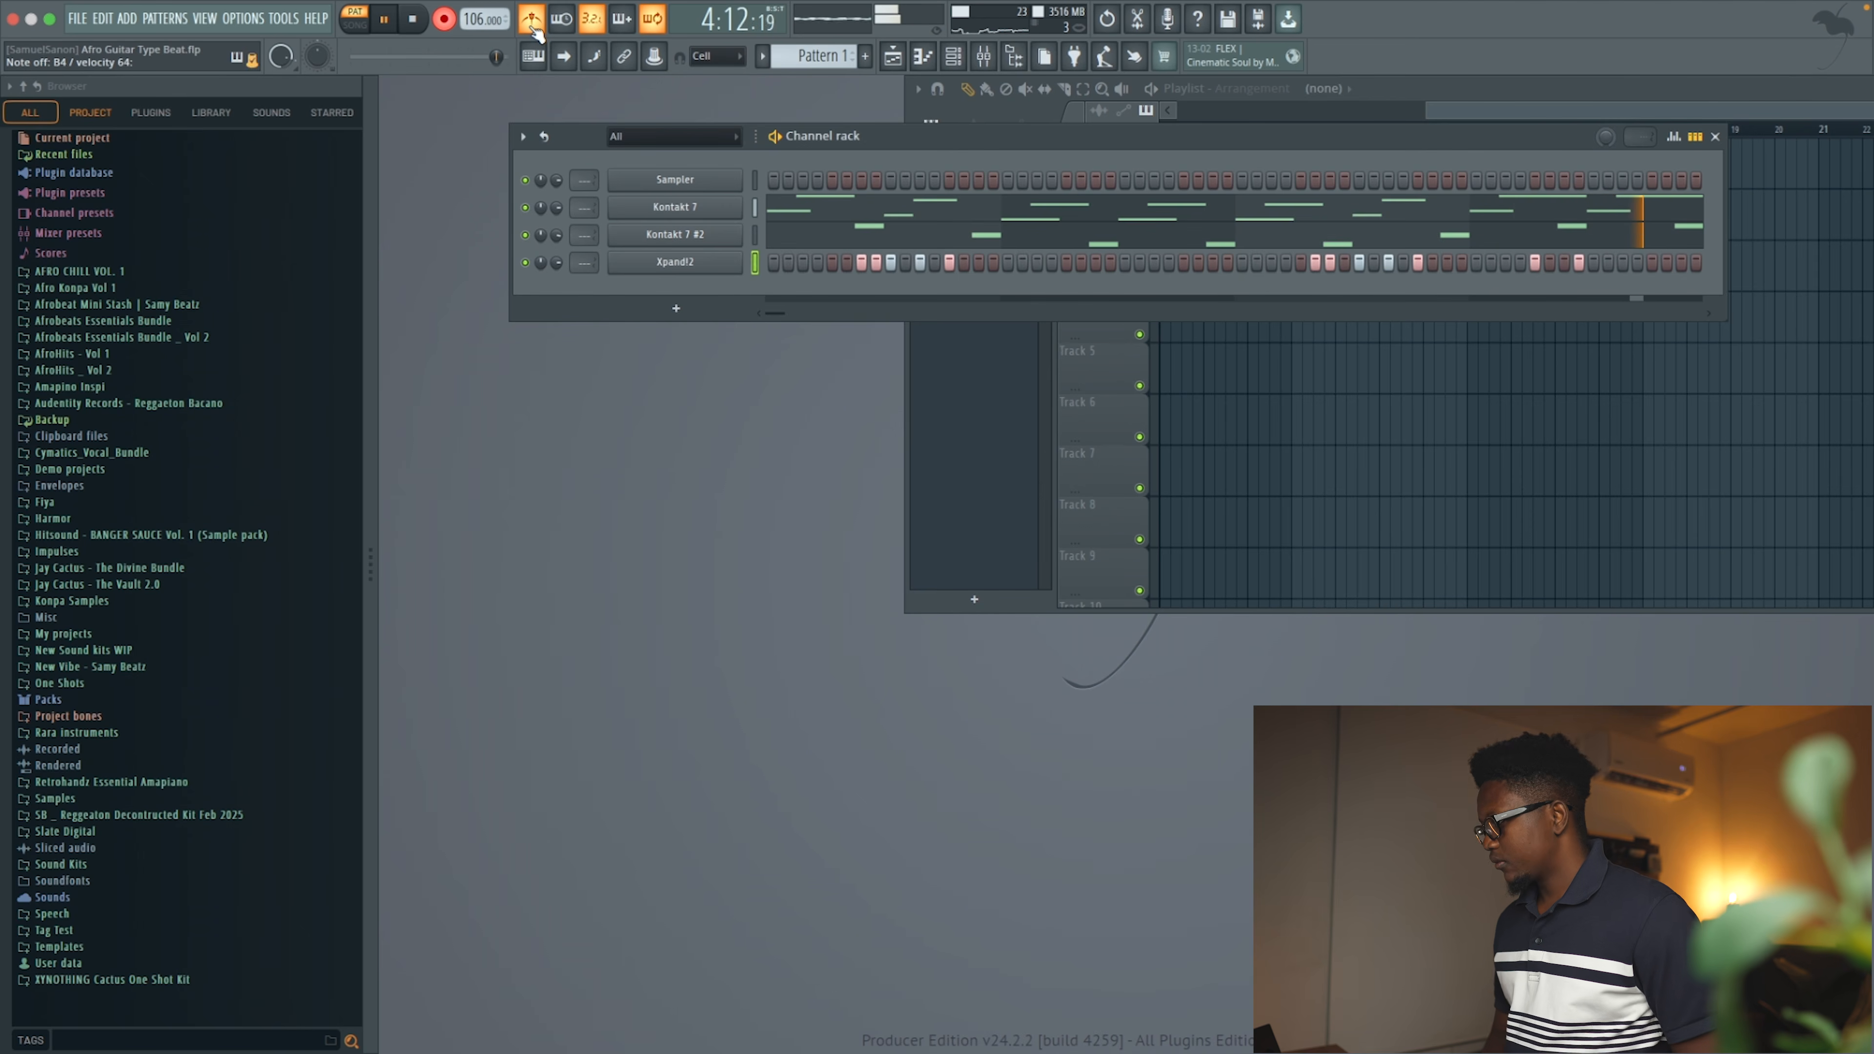
key("space")
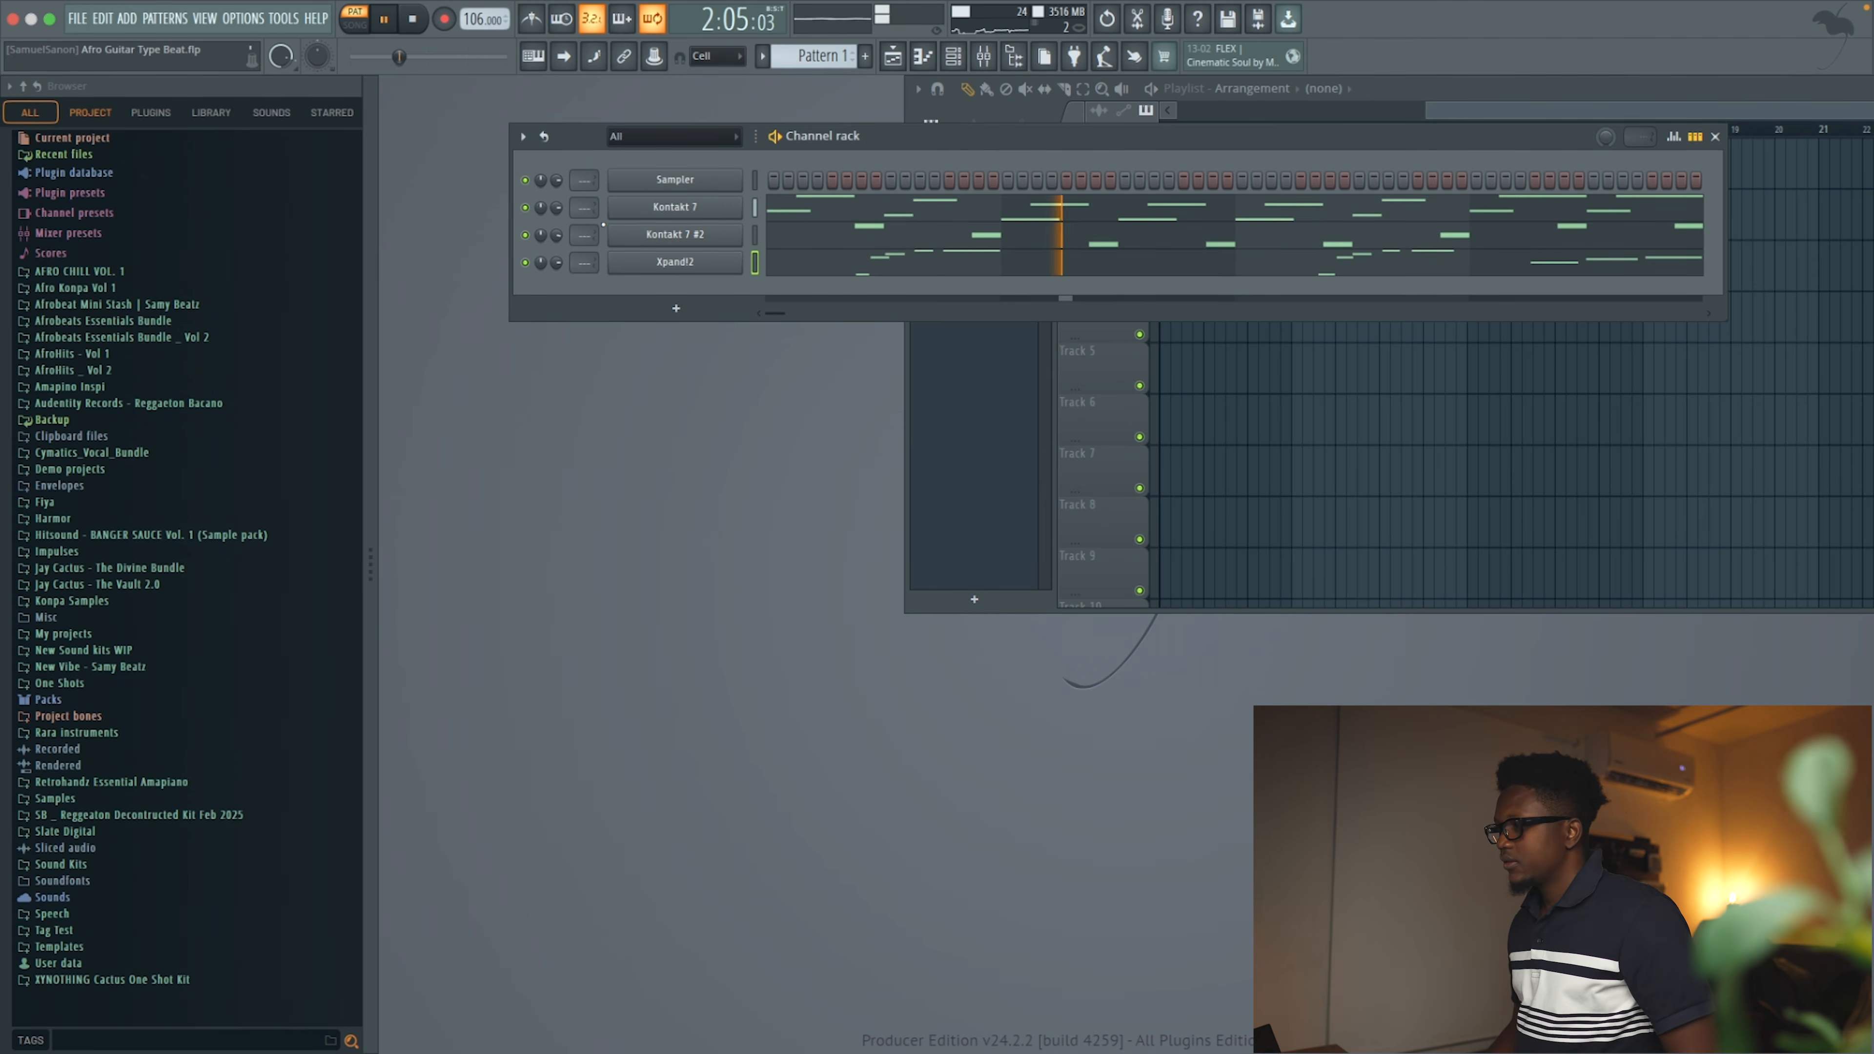
Clone the Xpand!2 channel and load the Strings preset +08 Violin Octa Strings in the copy
right_click(674, 263)
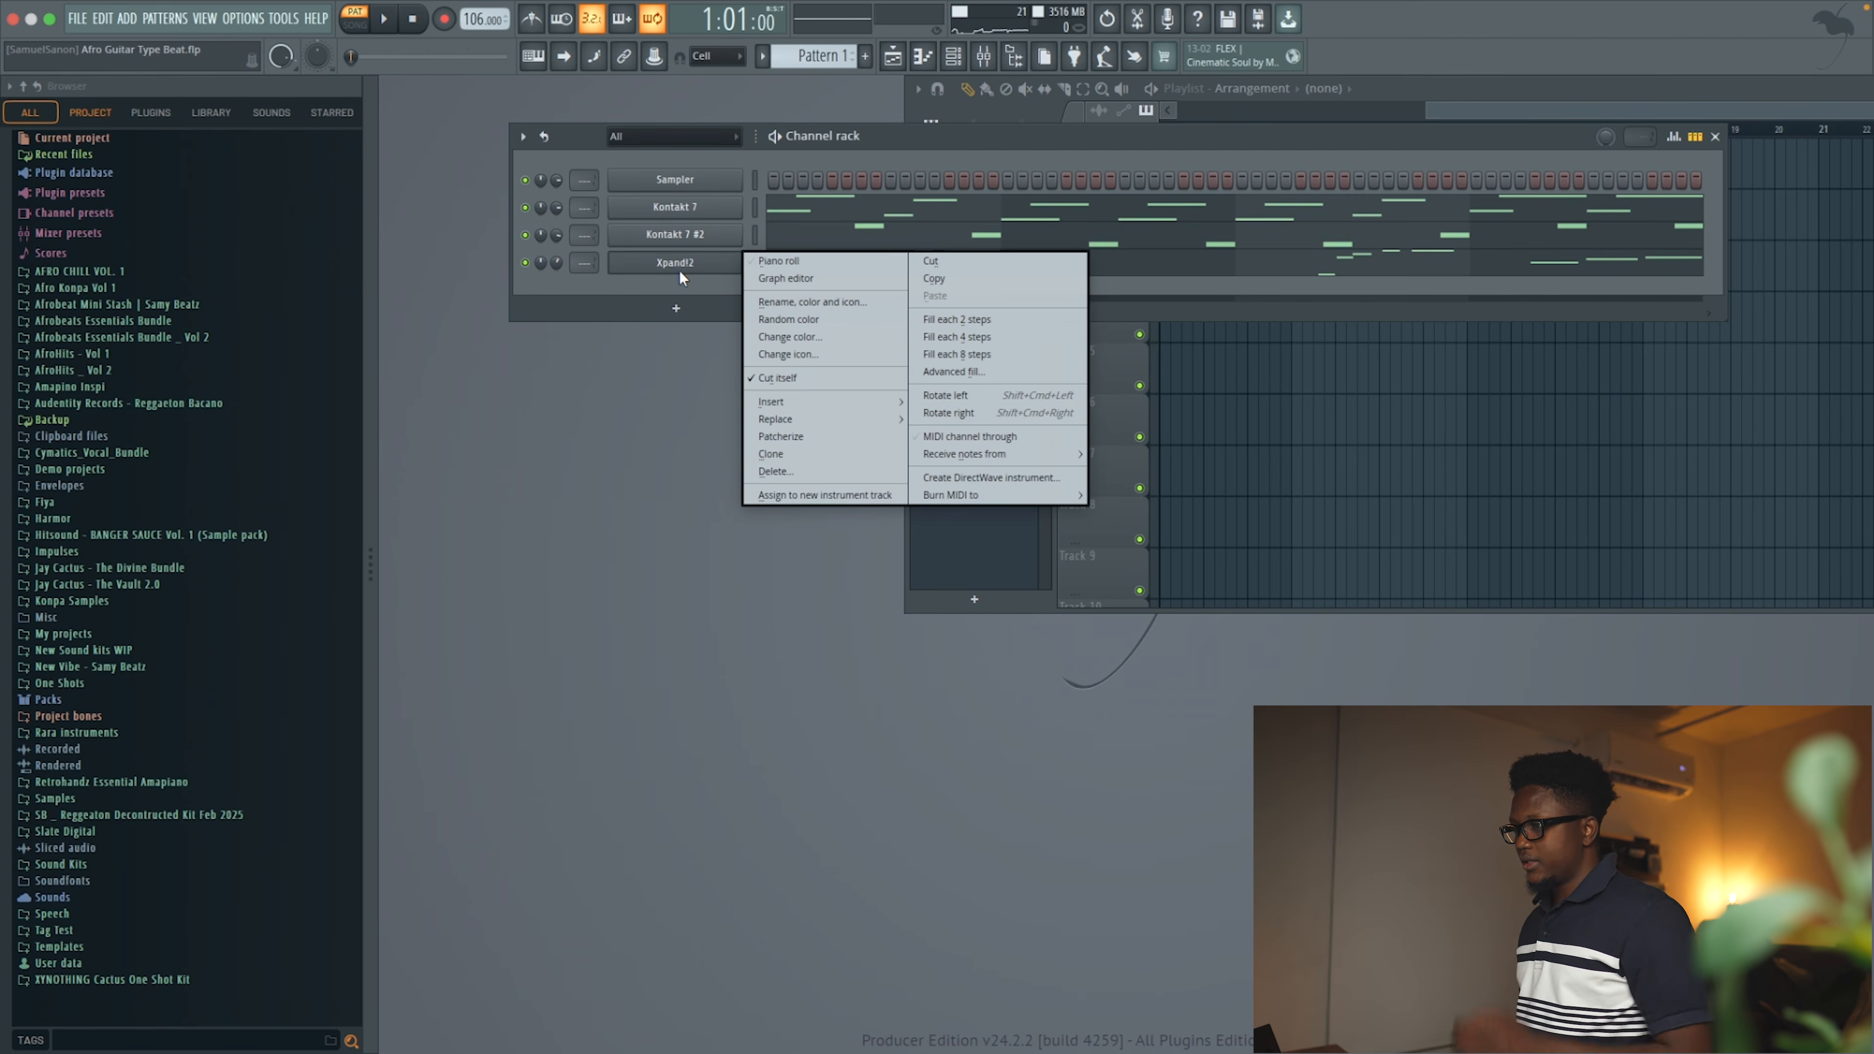
left_click(779, 452)
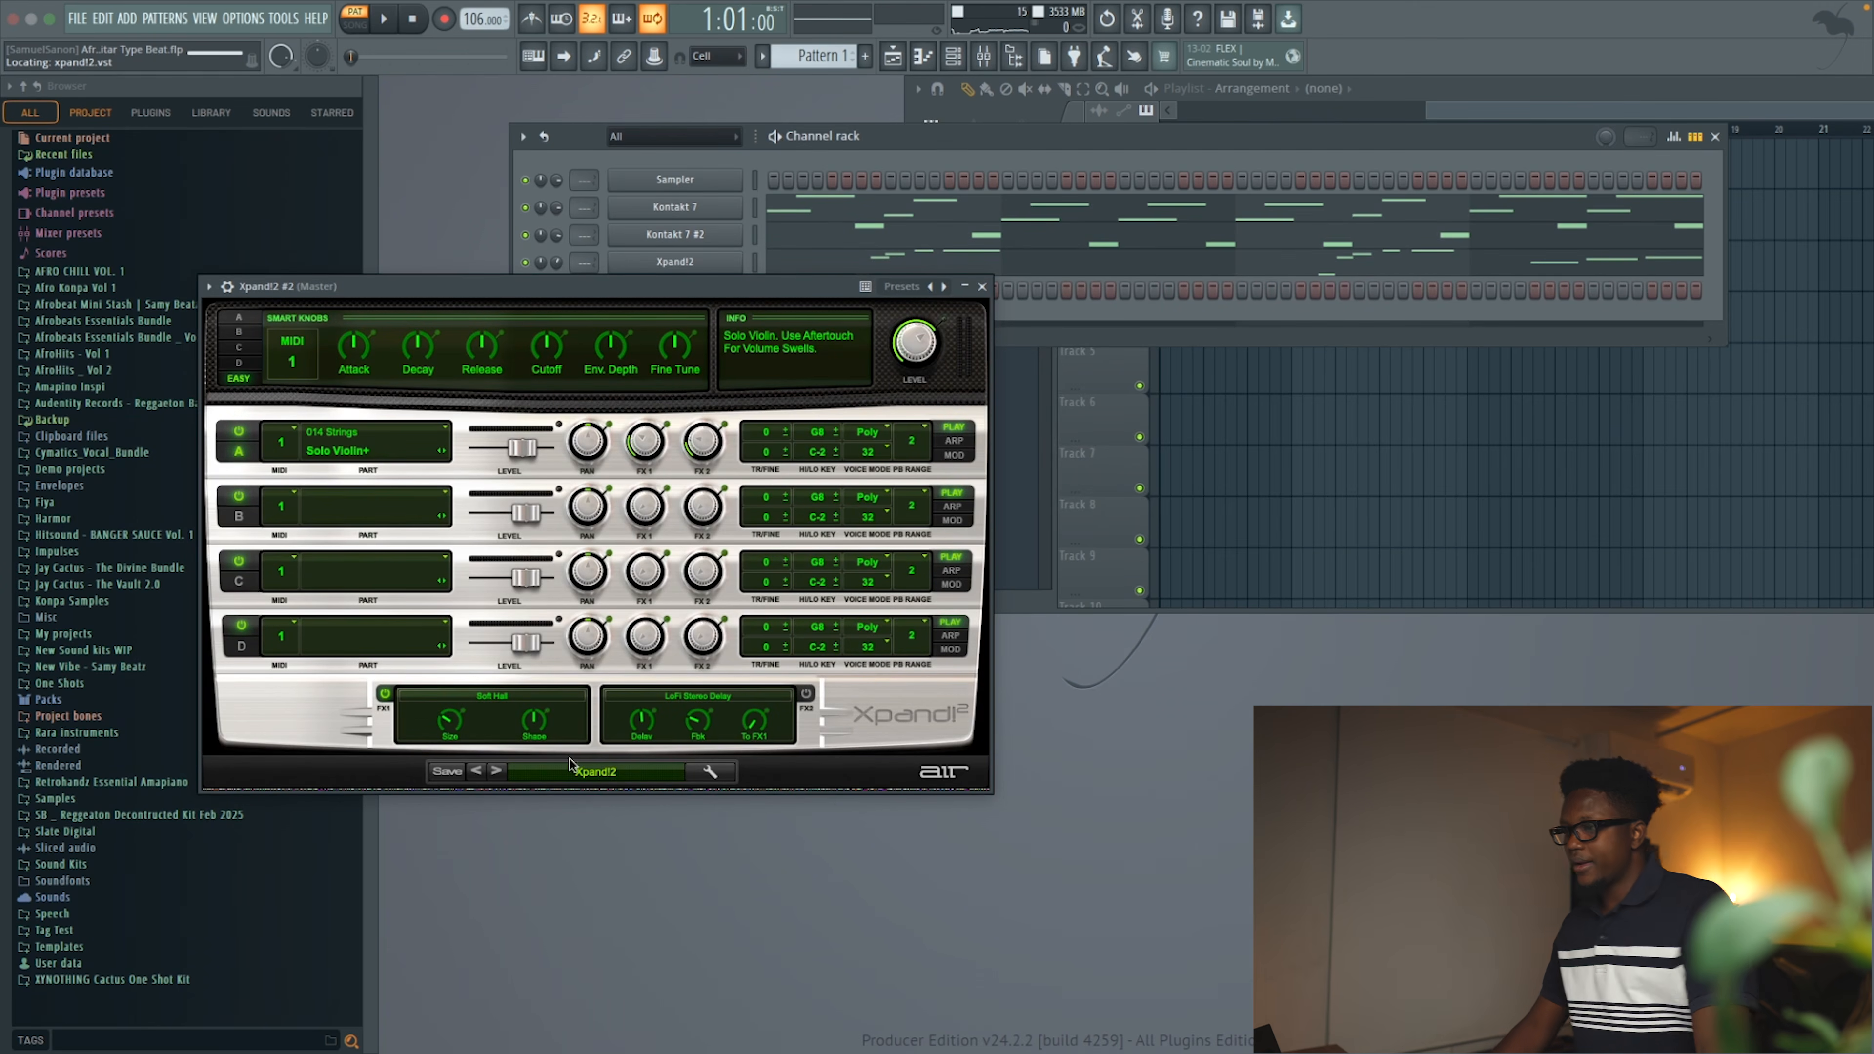
left_click(552, 773)
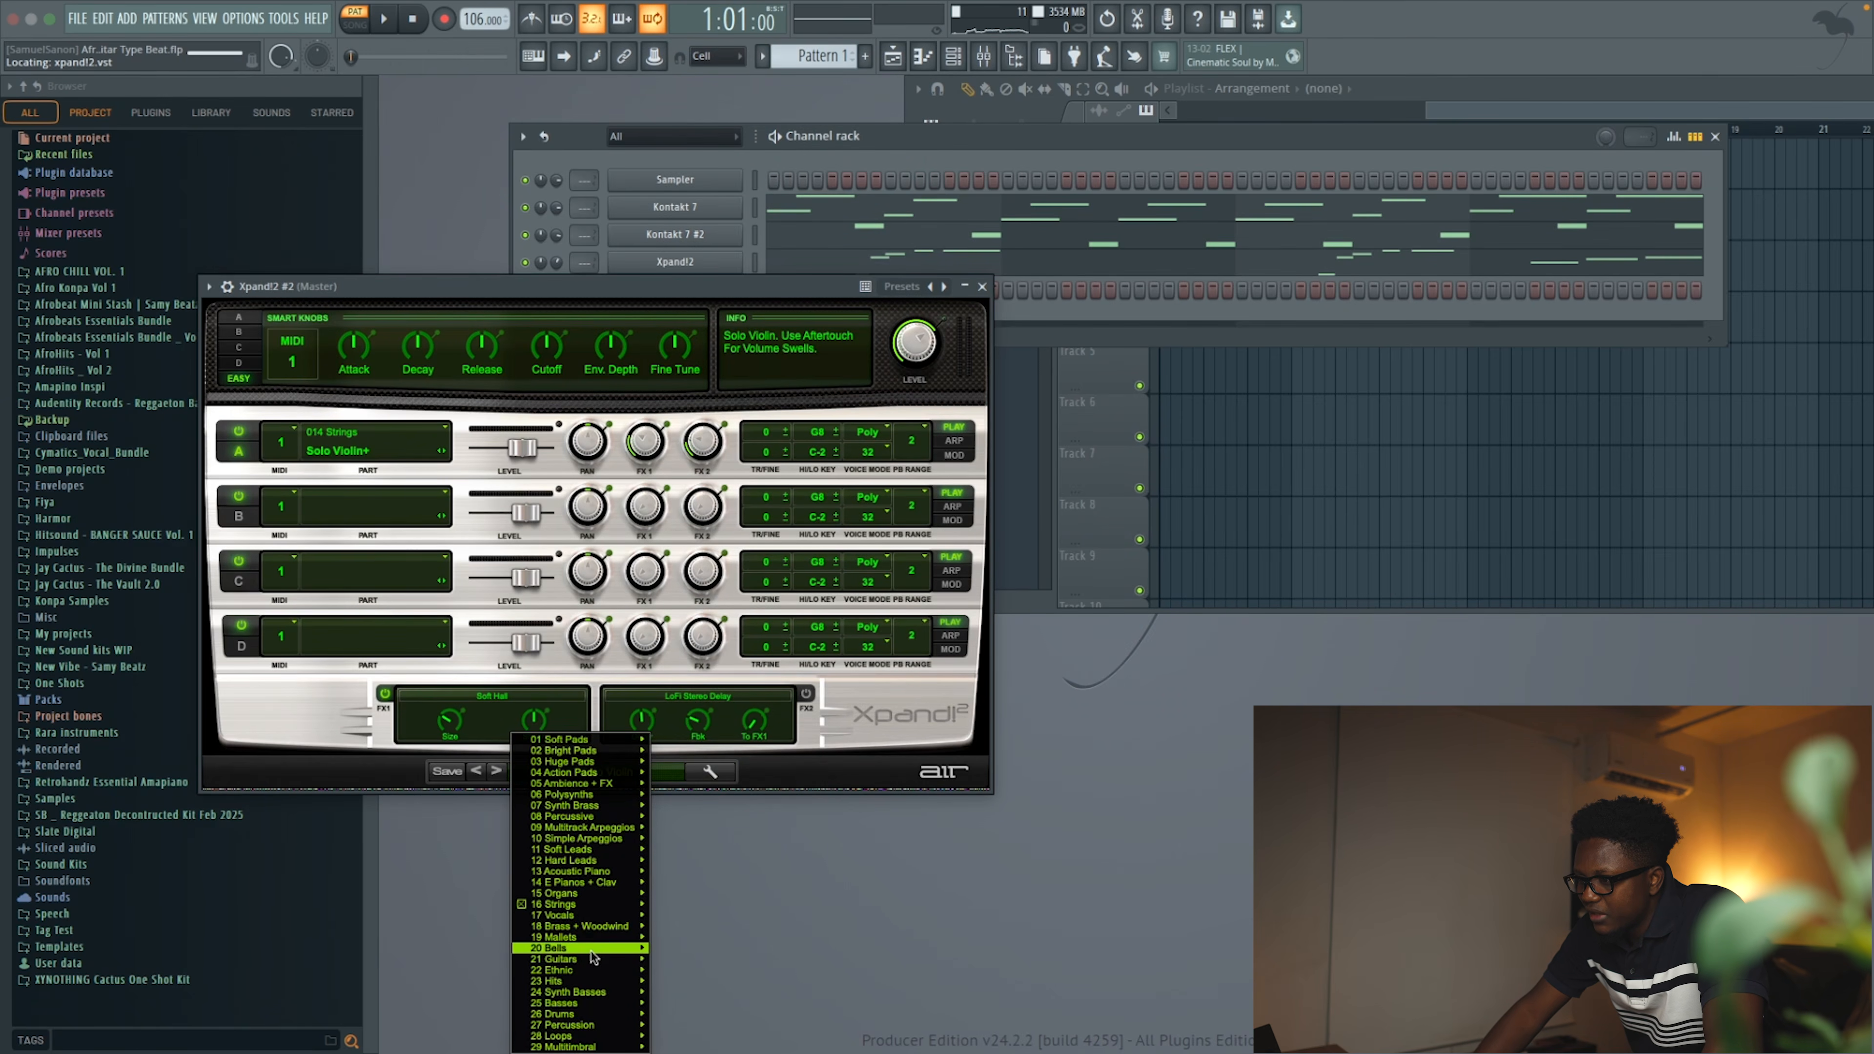
mouse_move(552, 908)
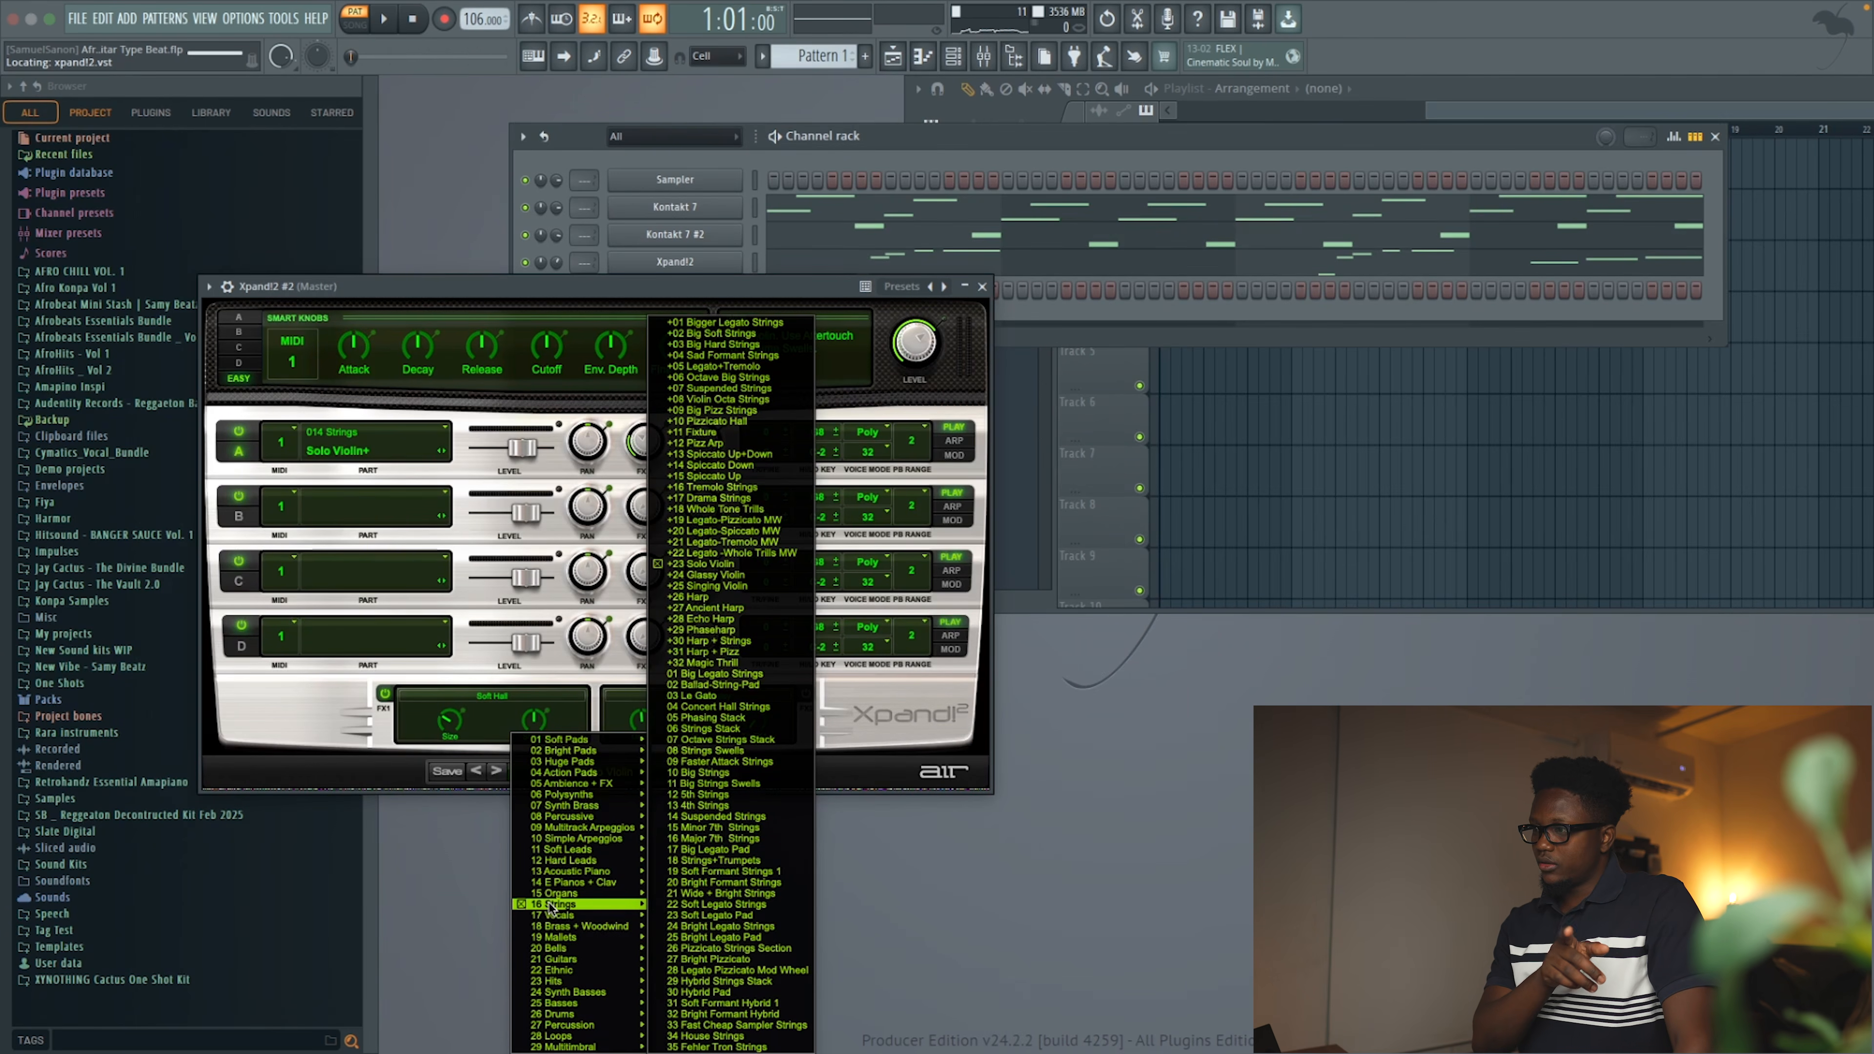
left_click(753, 398)
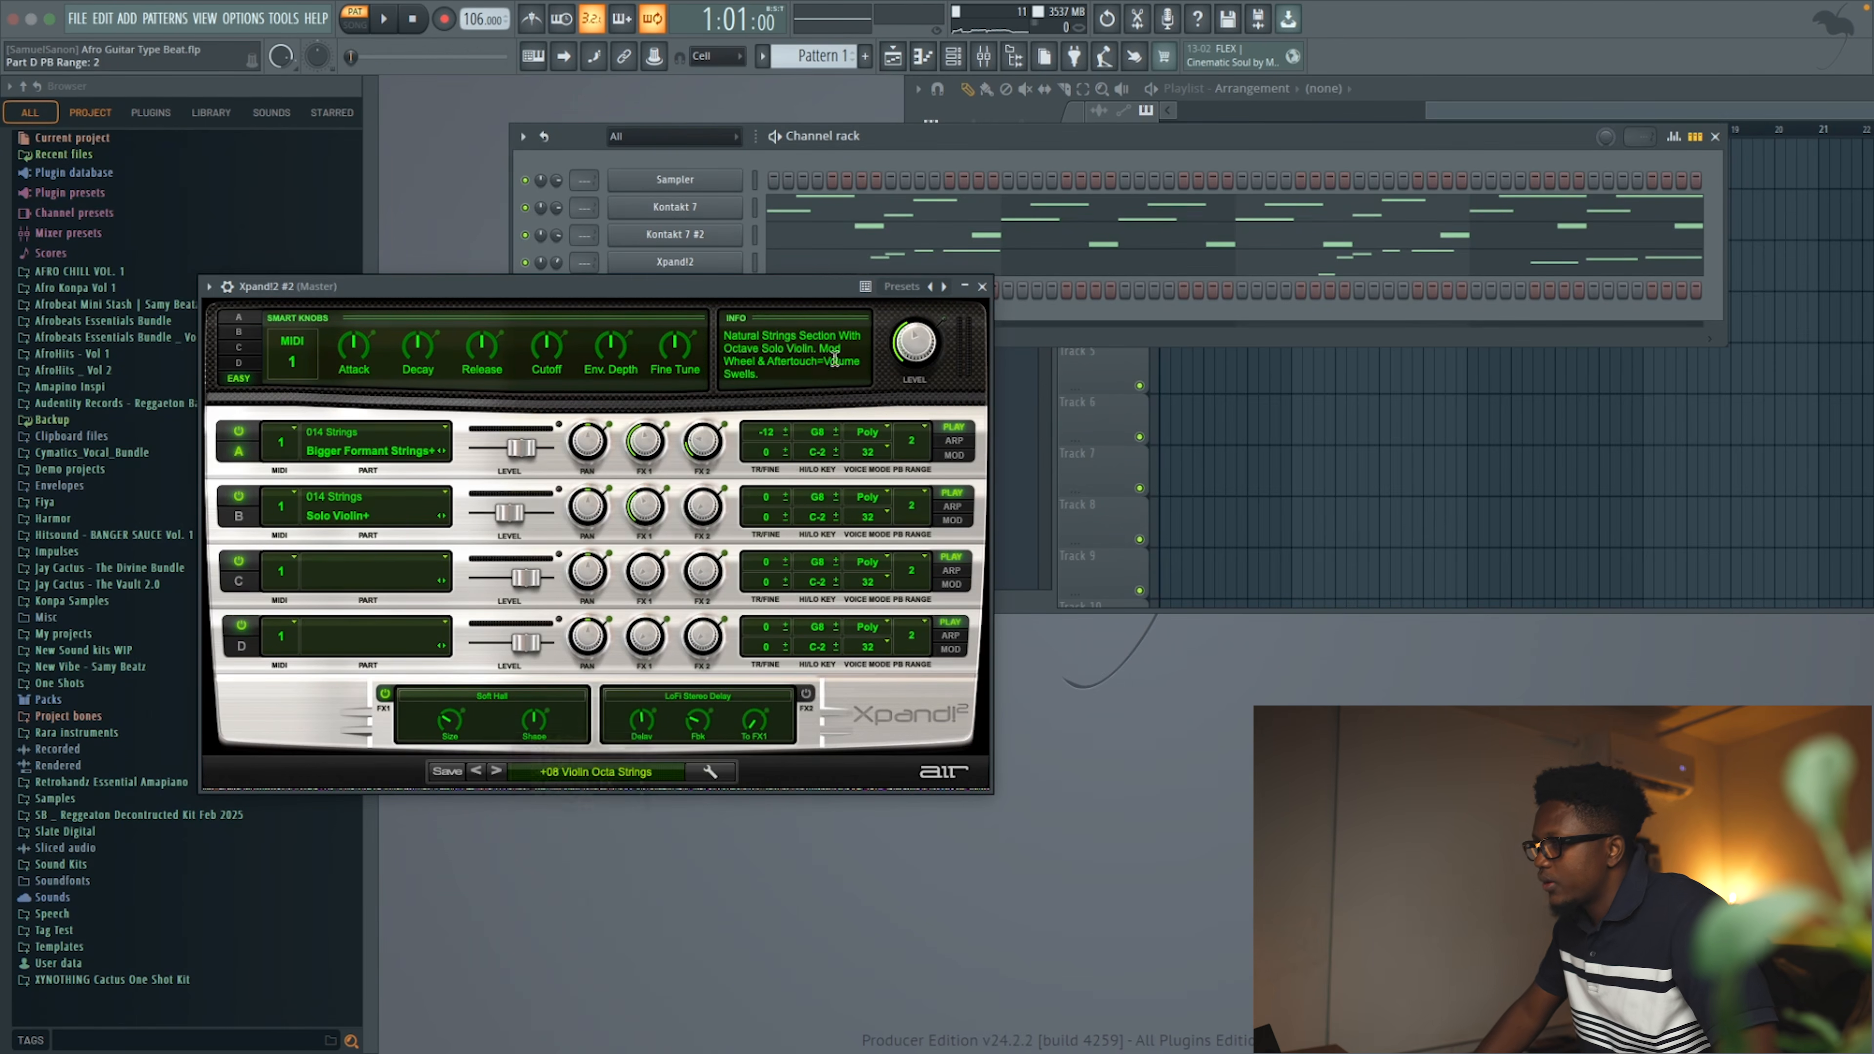
left_click(983, 288)
In the Xpand!2 #2 piano roll, draw a four-bar A4 note from bar 1 and transpose it up one octave to A5
right_click(668, 290)
left_click(767, 288)
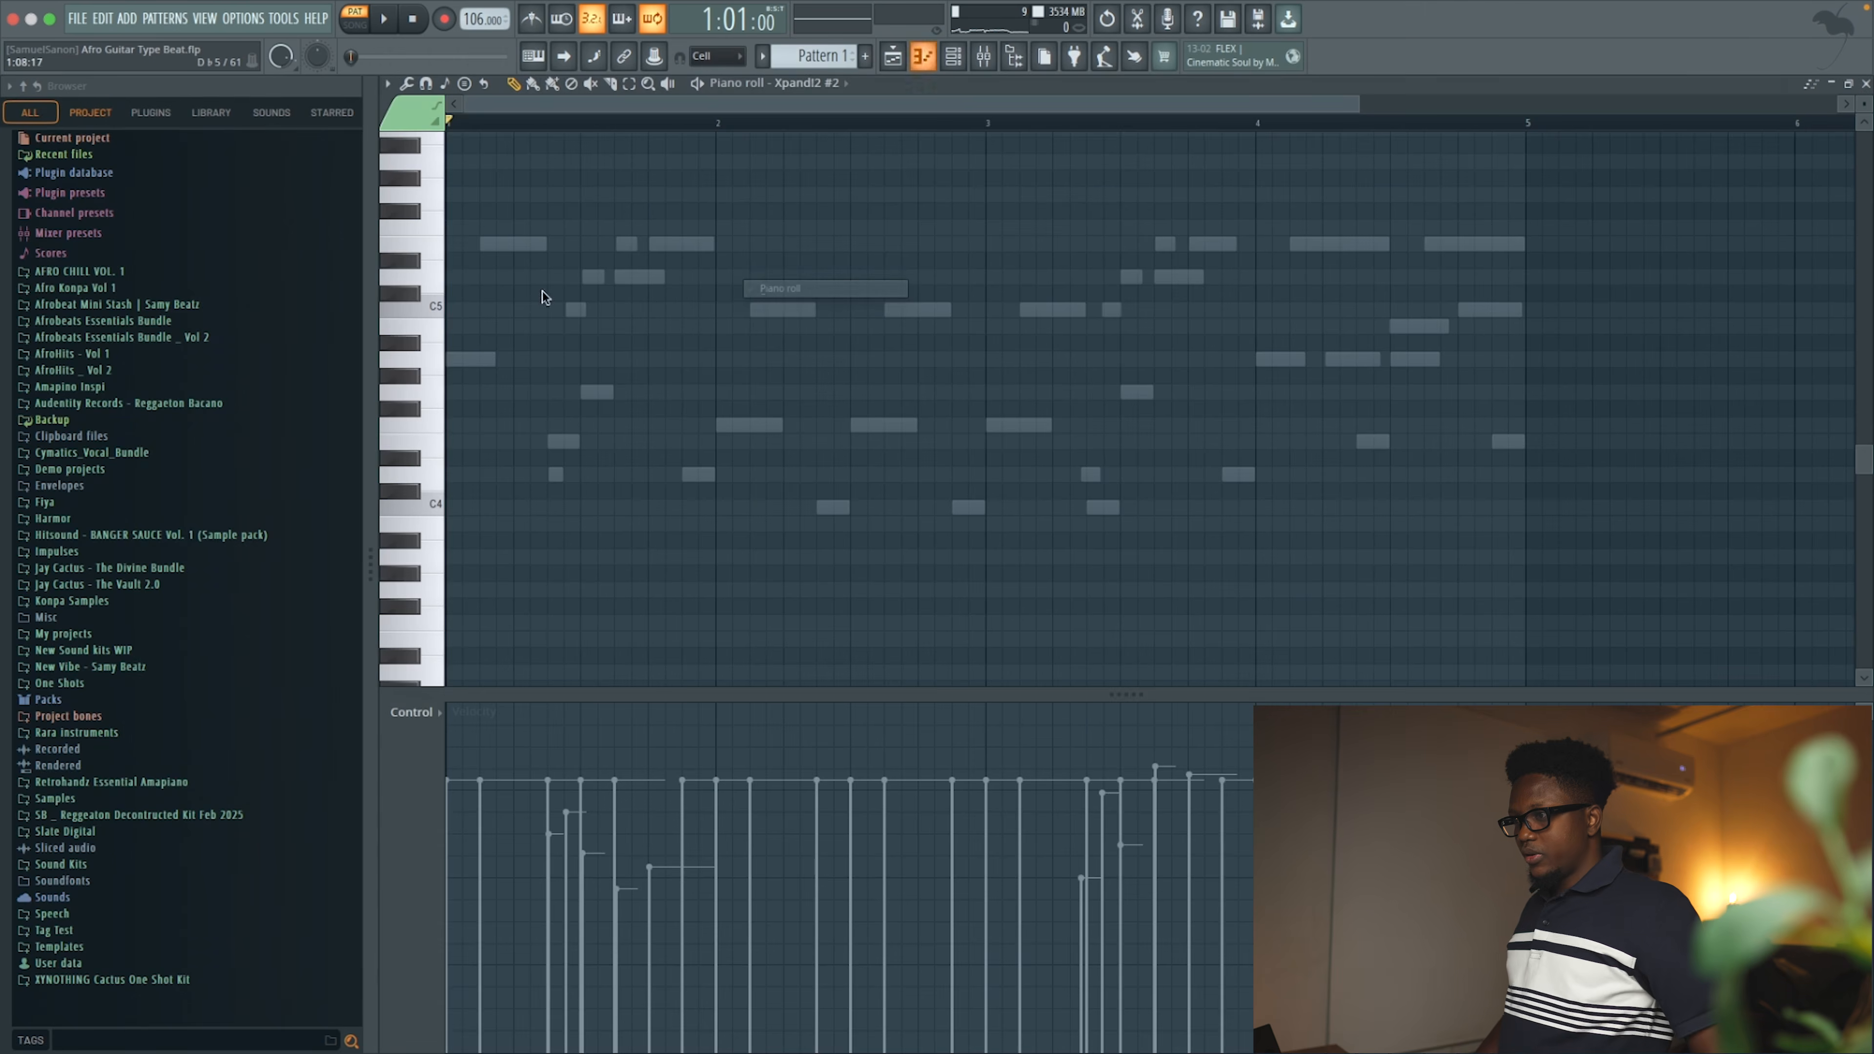
left_click_drag(485, 359, 1443, 416)
key("ctrl+Up")
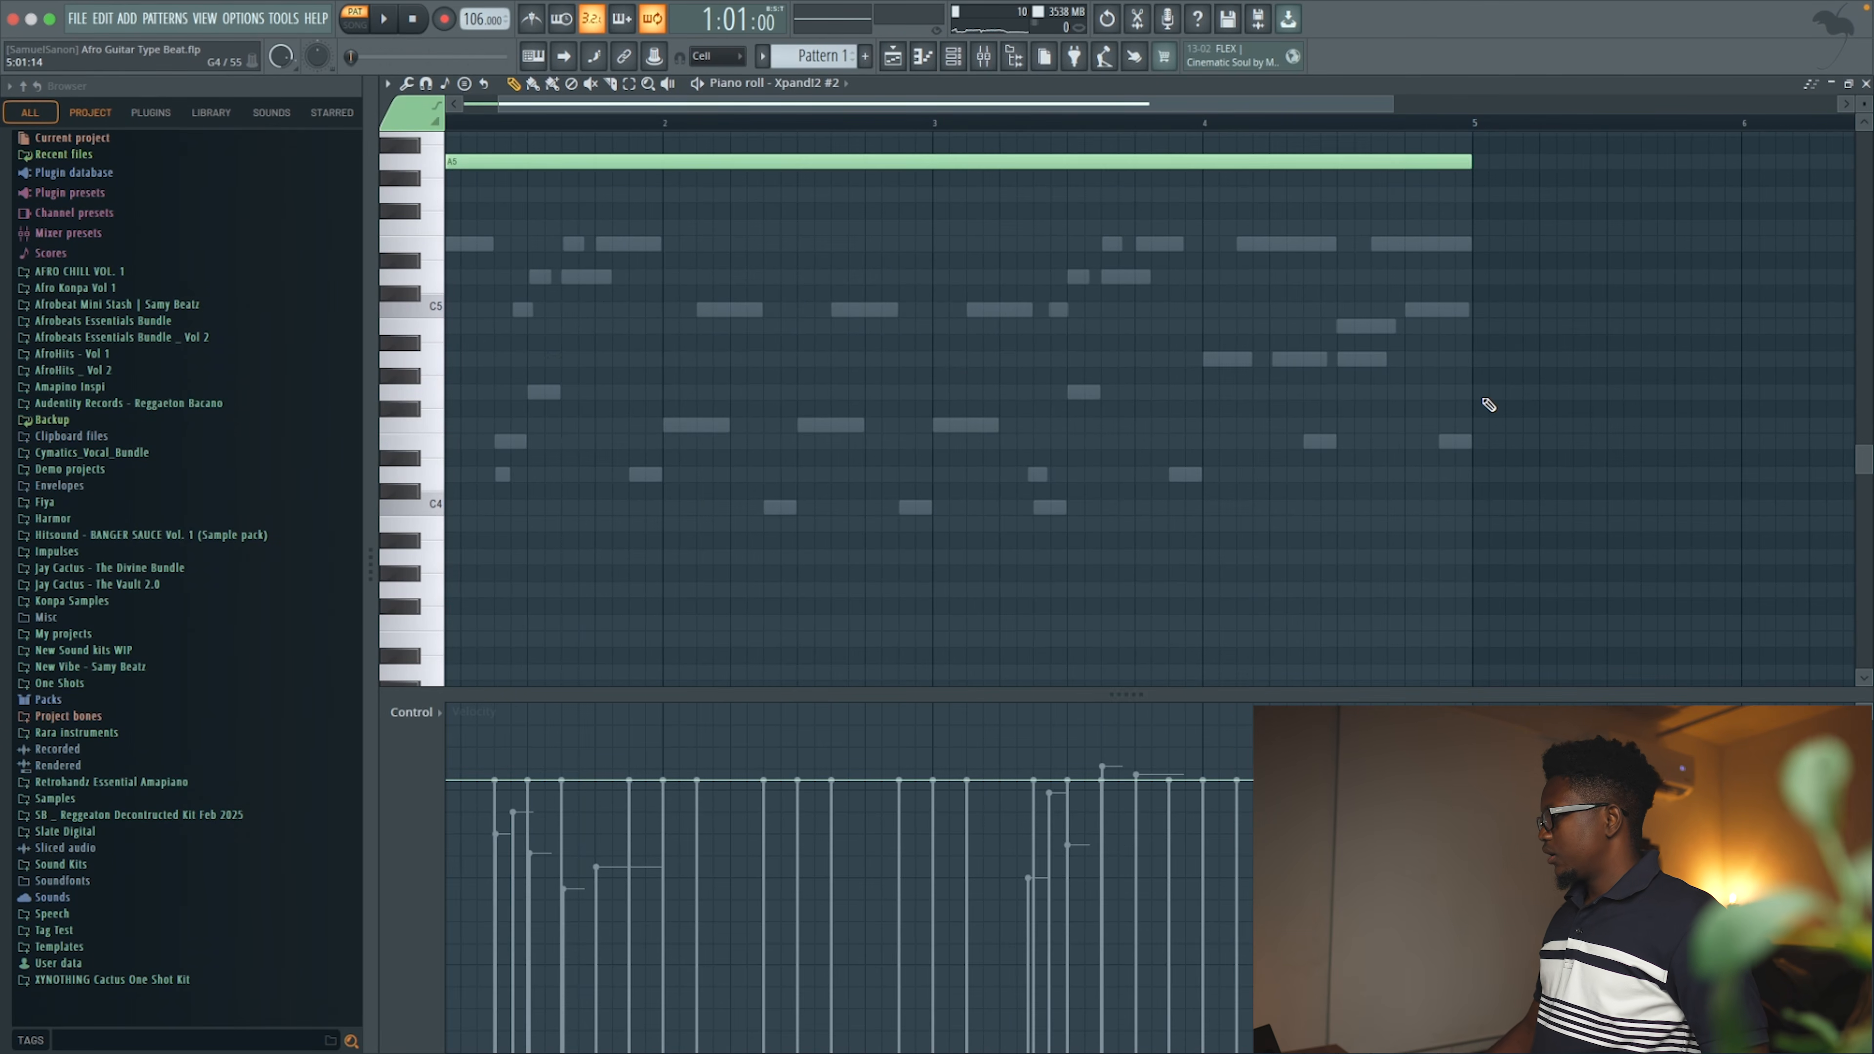
left_click(1866, 84)
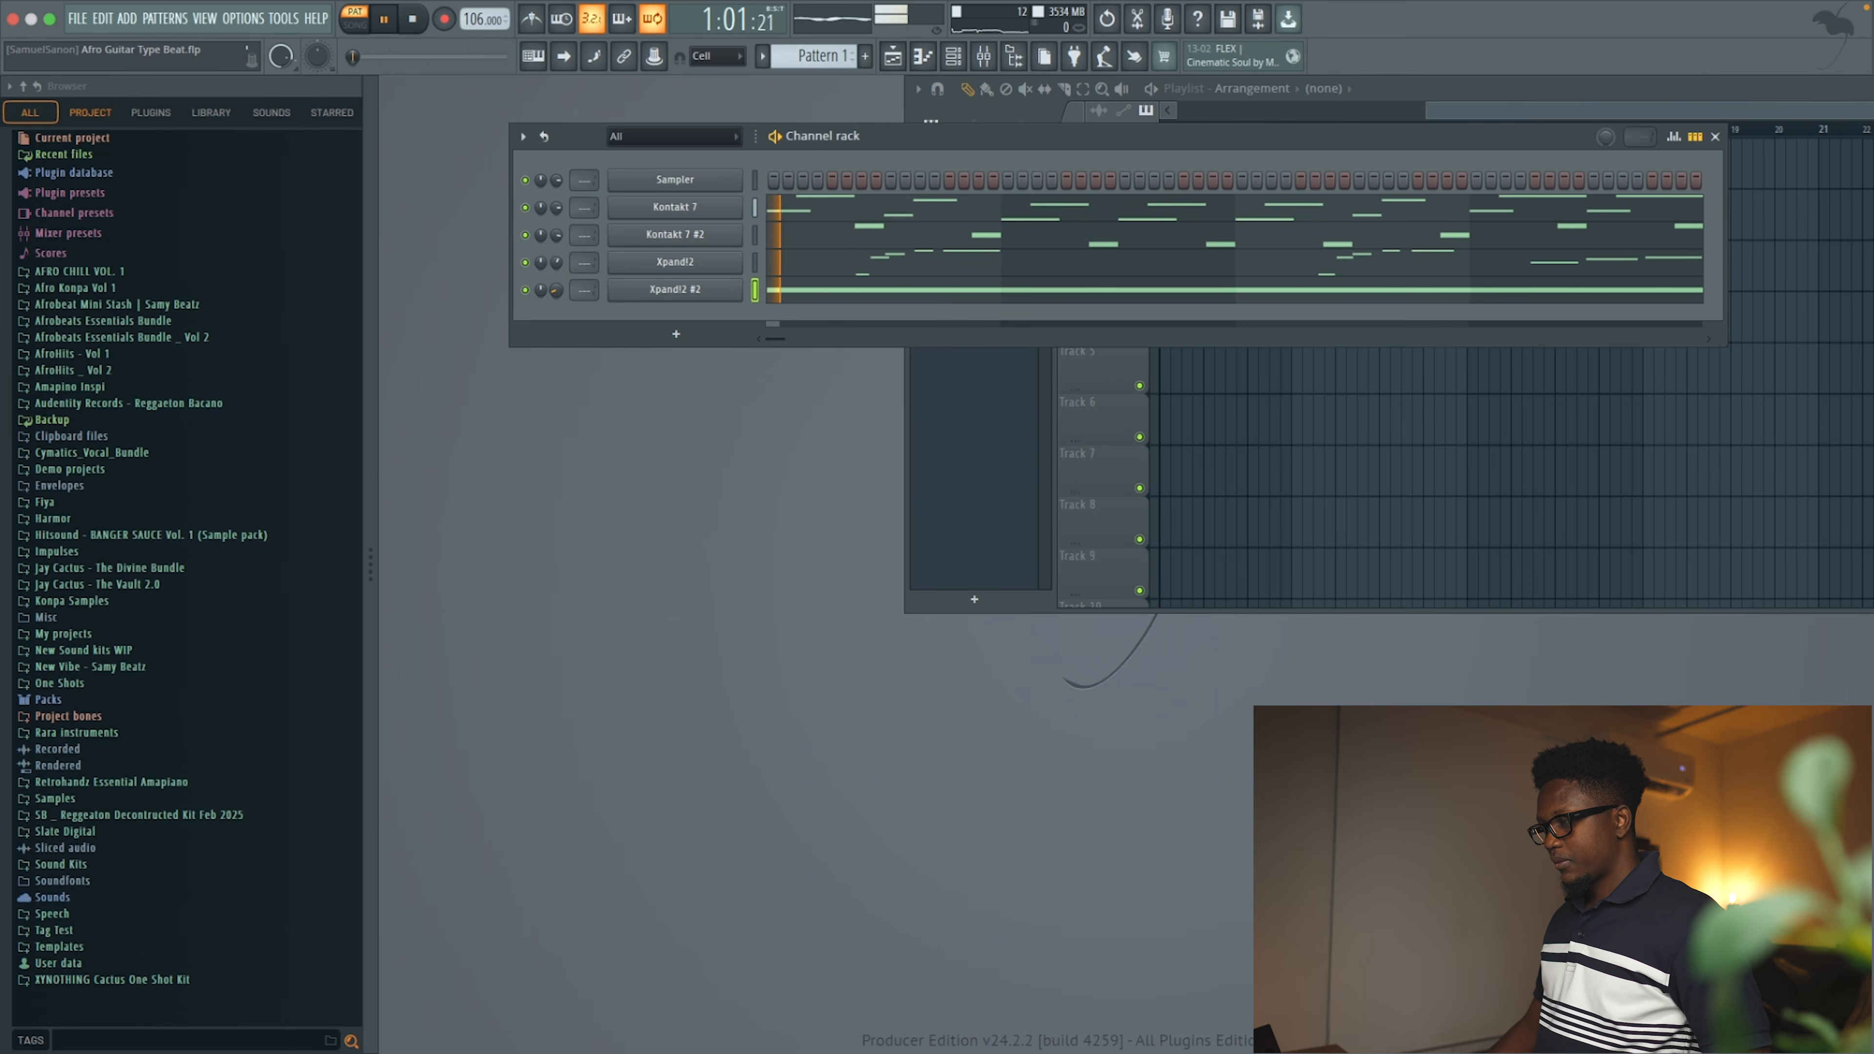
Try the sustained string note one octave lower at A4 during playback, and return it to A5
left_click(633, 292)
key("ctrl+Down")
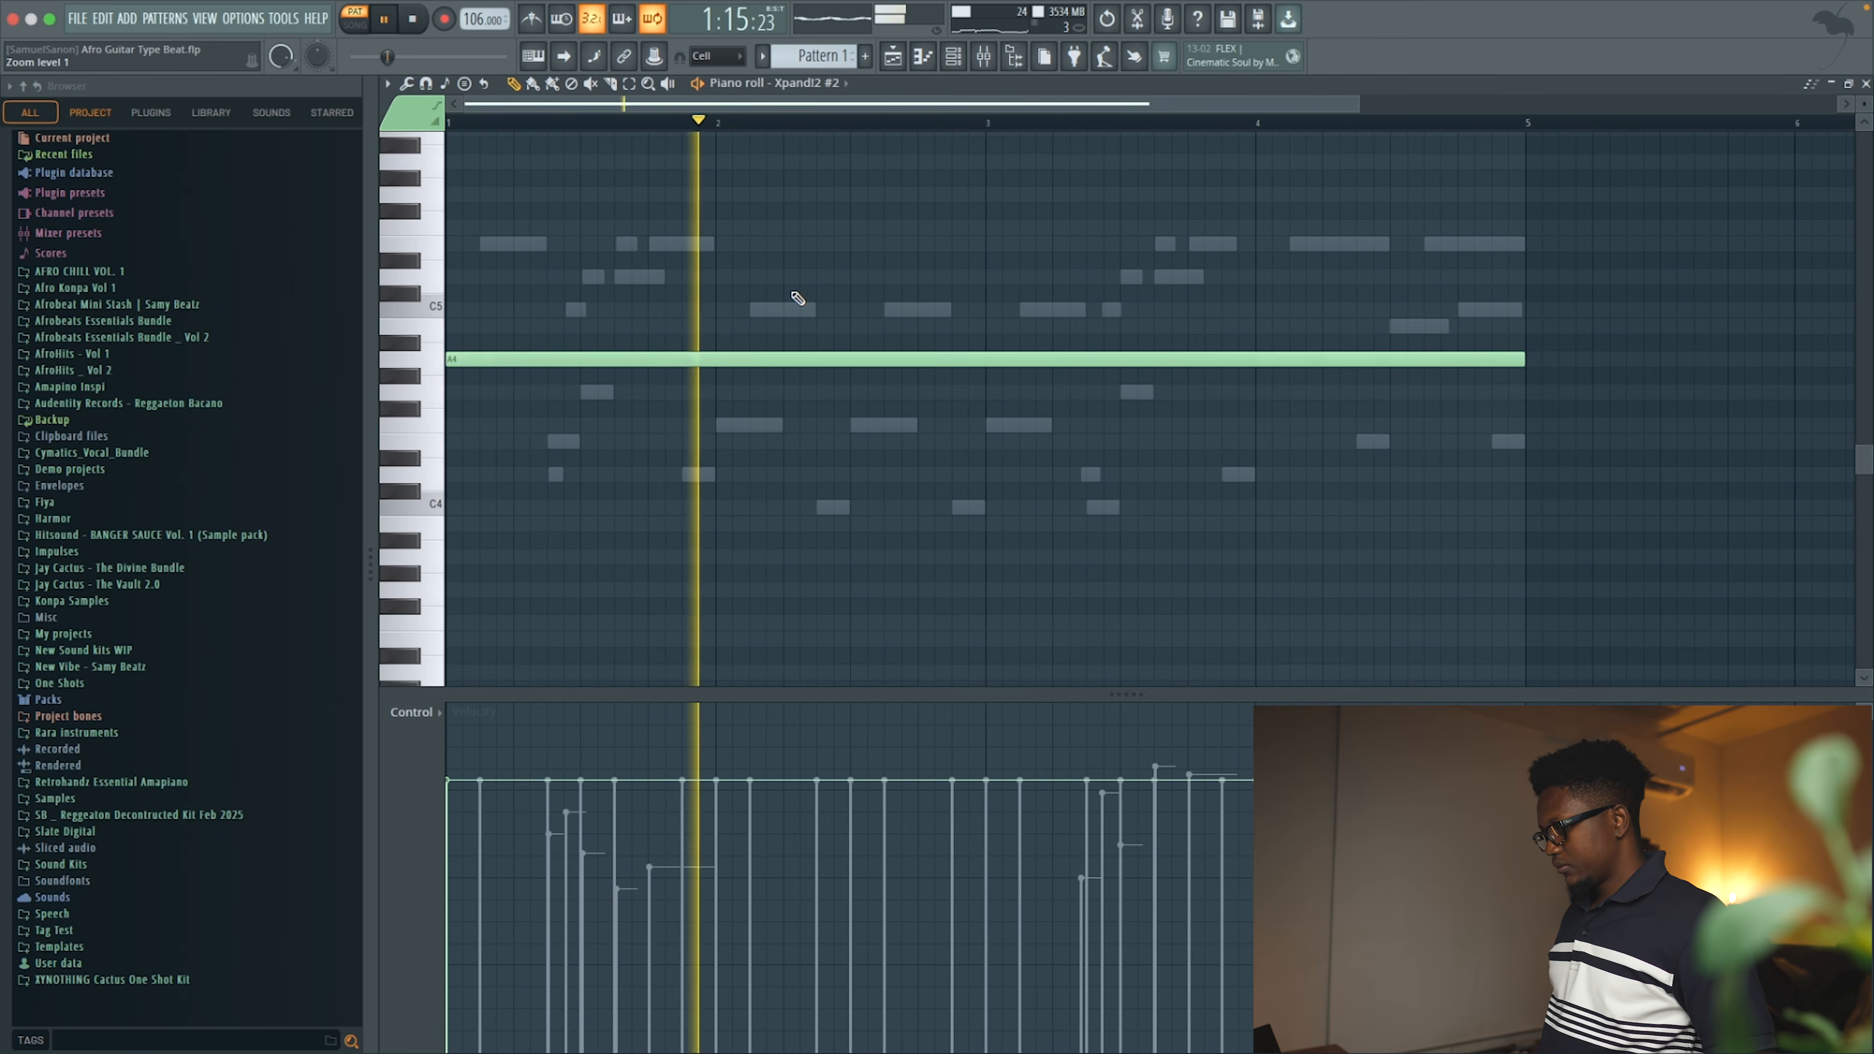
key("ctrl+Up")
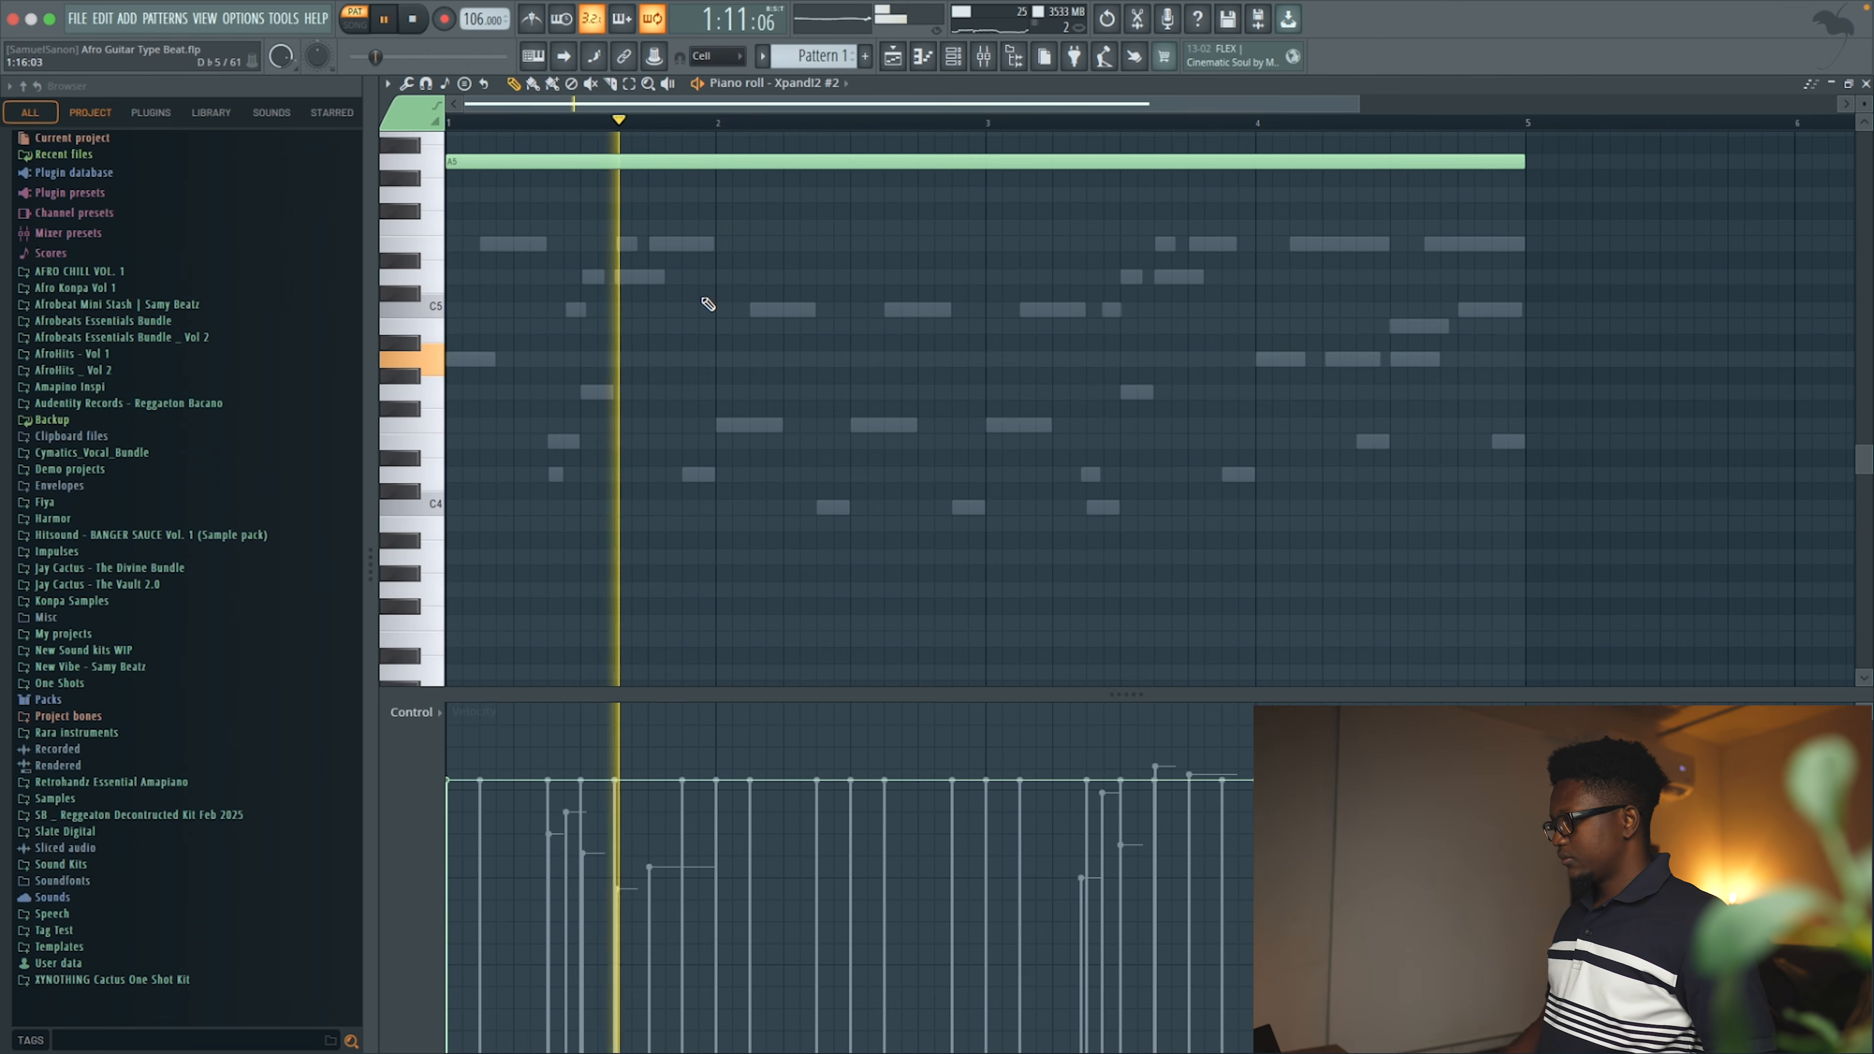
key("space")
key("space")
left_click(1865, 83)
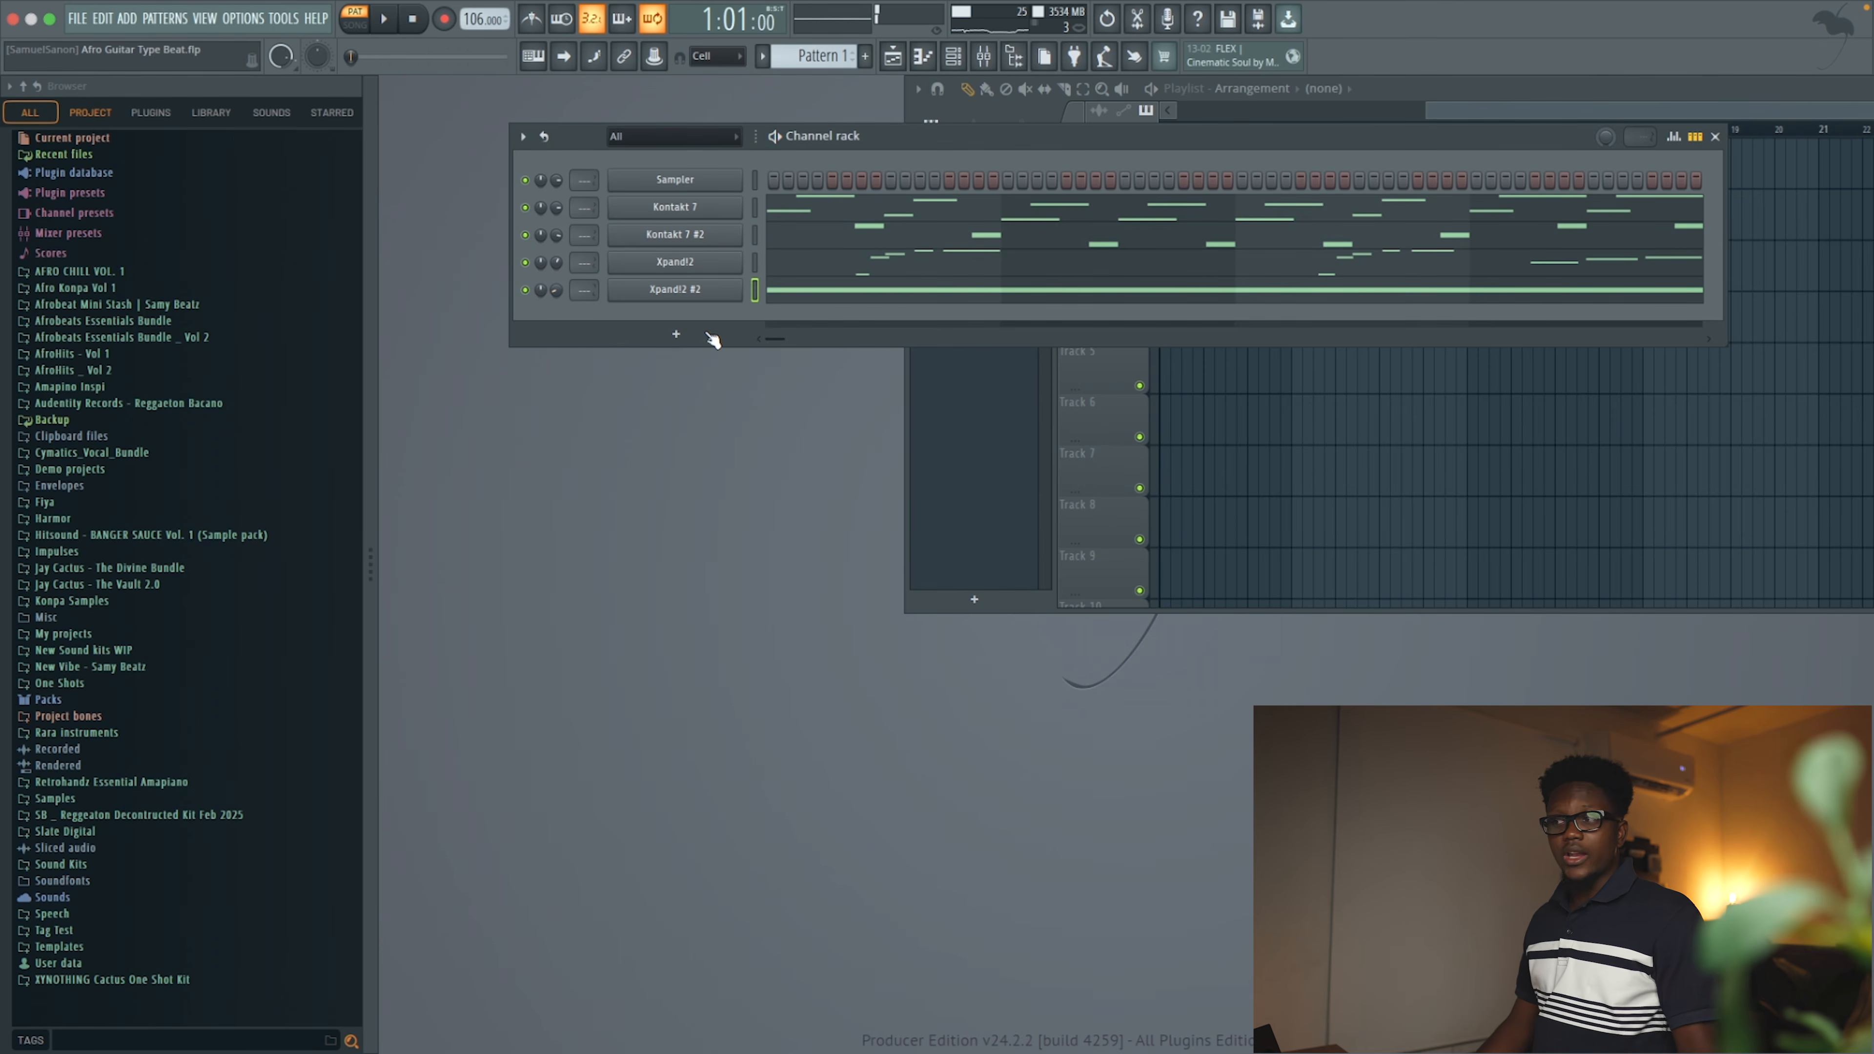
Add a LABS instrument channel to the pattern and open its empty piano roll
left_click(676, 335)
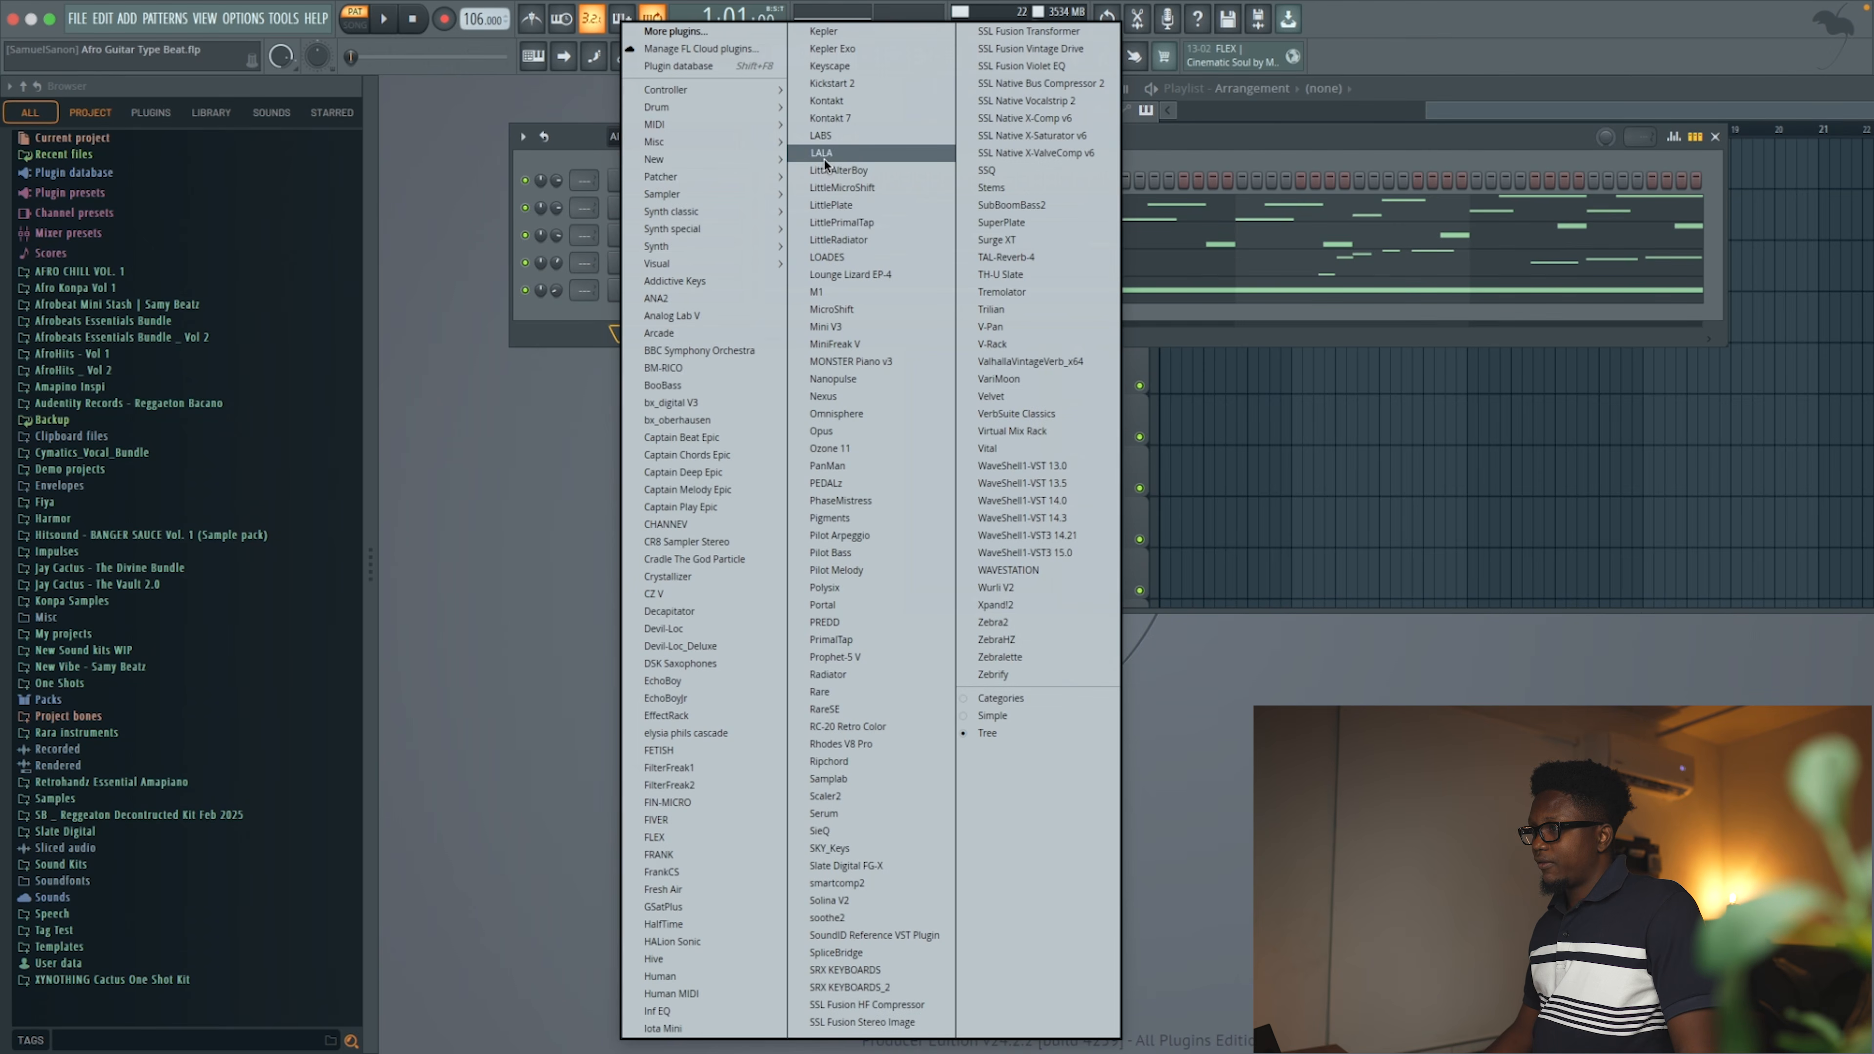
left_click(849, 133)
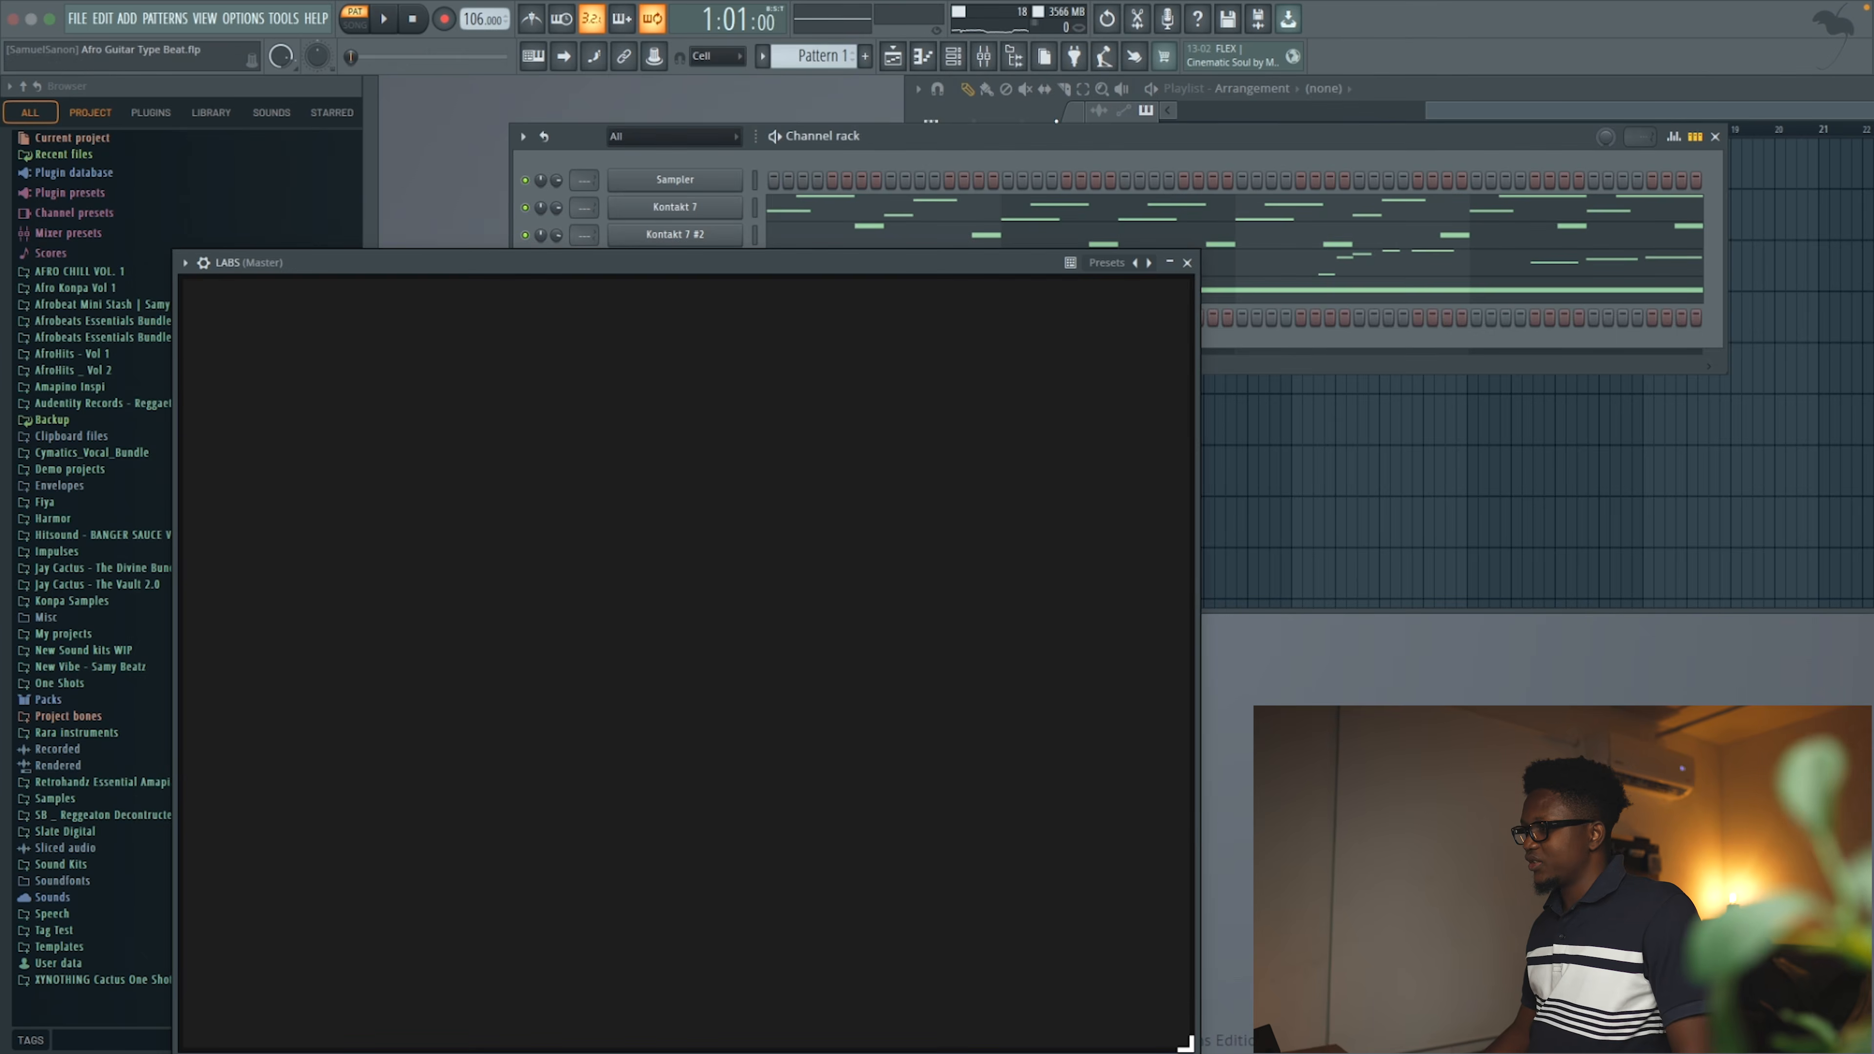
left_click(1188, 264)
right_click(677, 317)
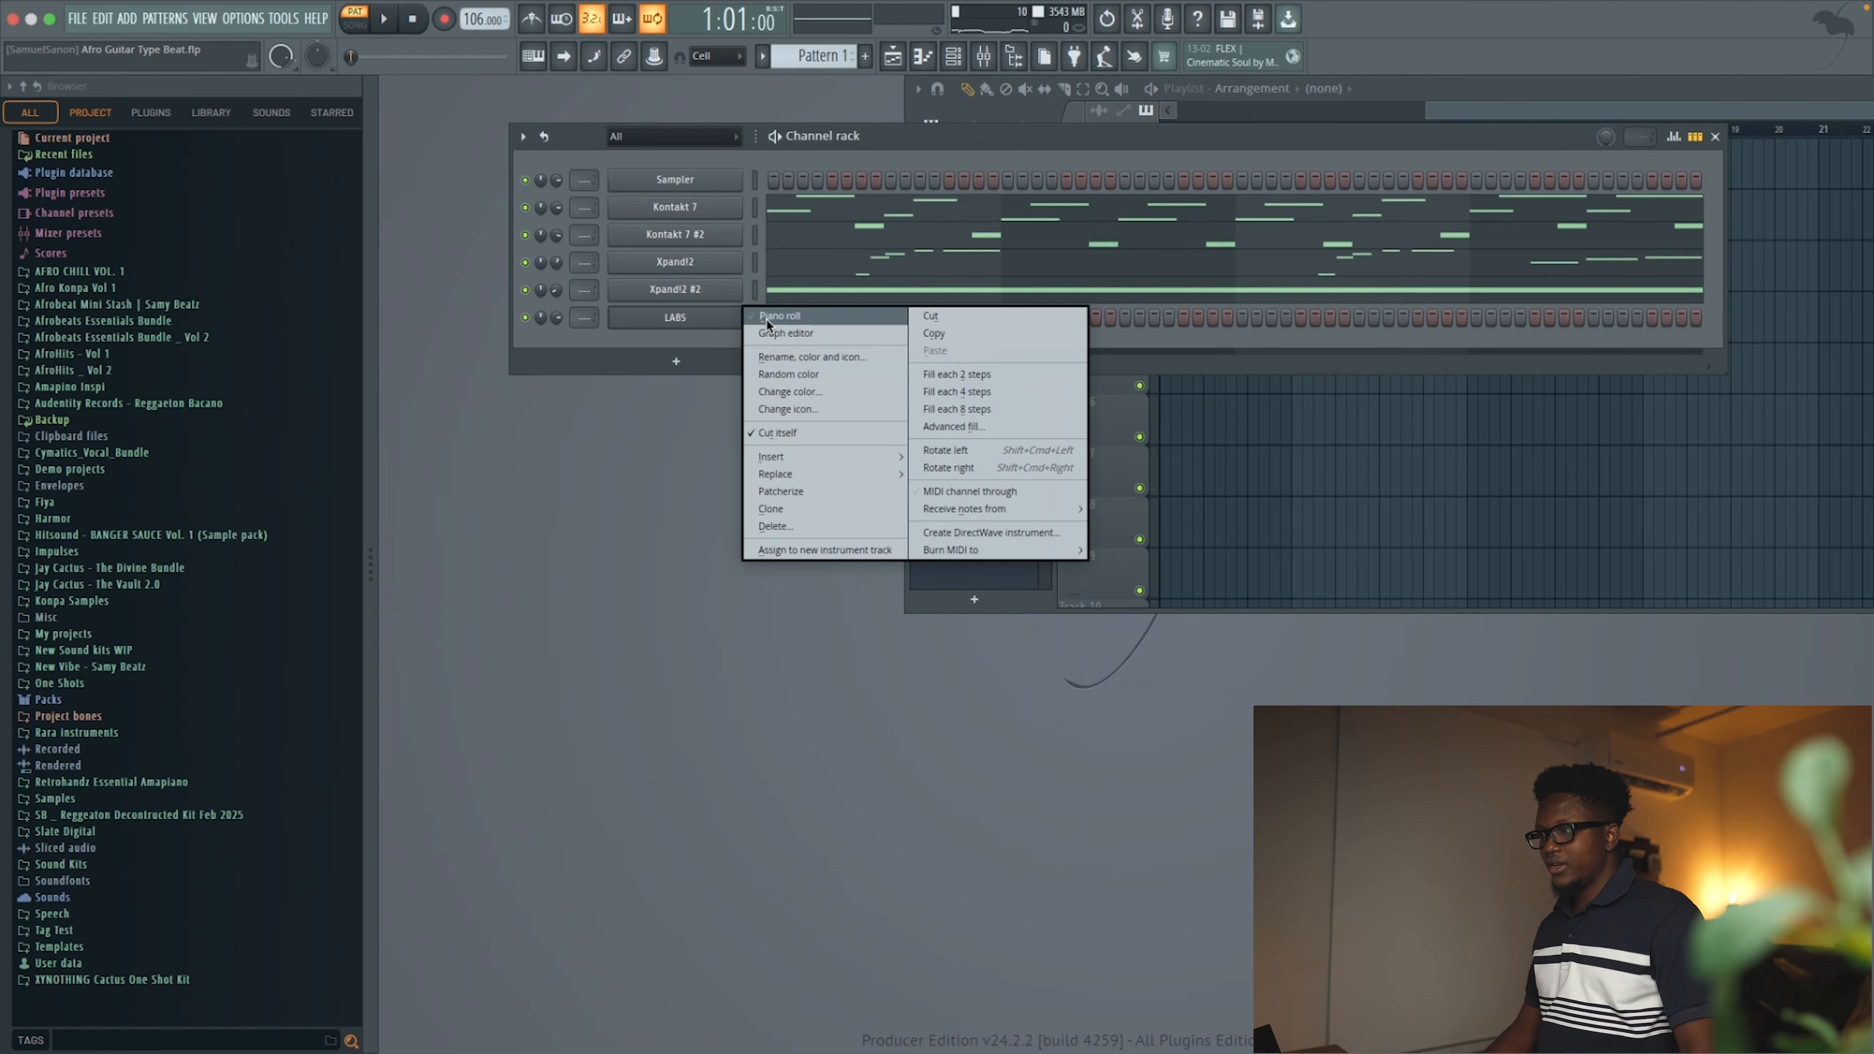
left_click(768, 319)
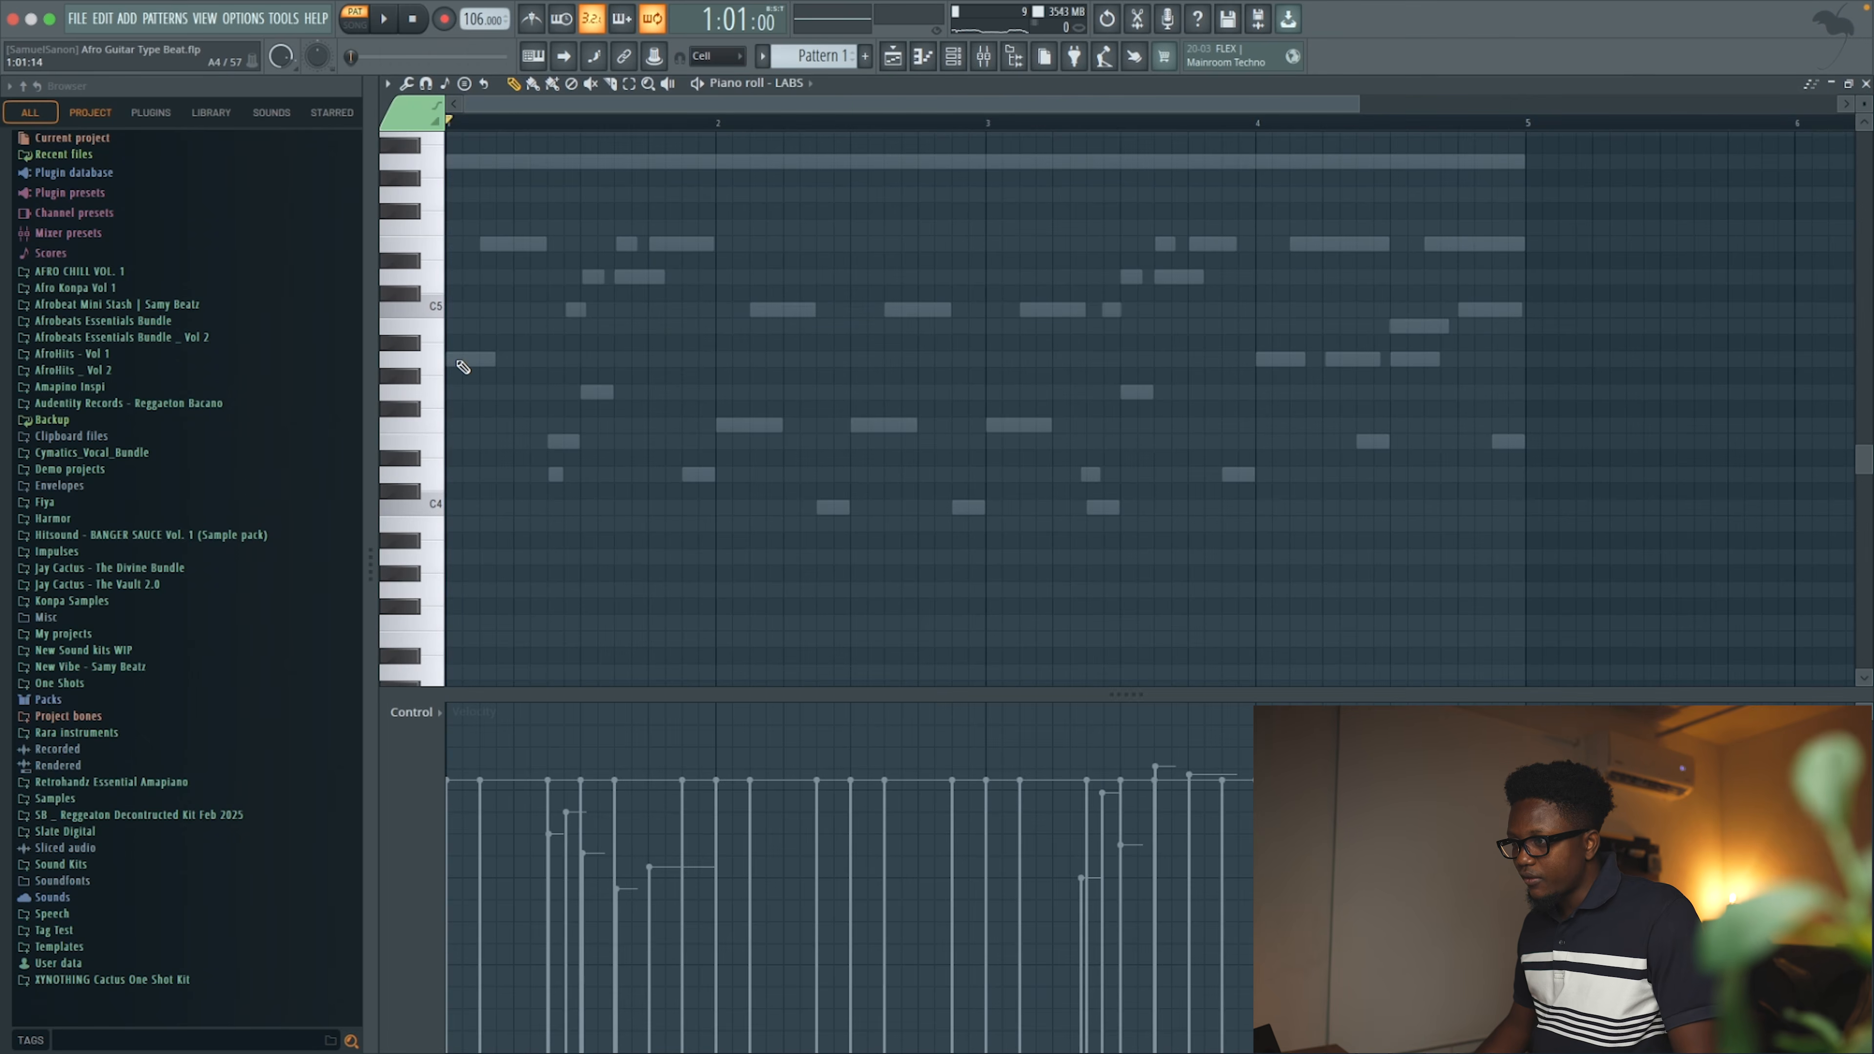
Place an A4, C5 and E5 chord at the start of bar 1 and shorten it to half a bar
left_click(458, 361)
left_click(468, 309)
left_click(450, 244)
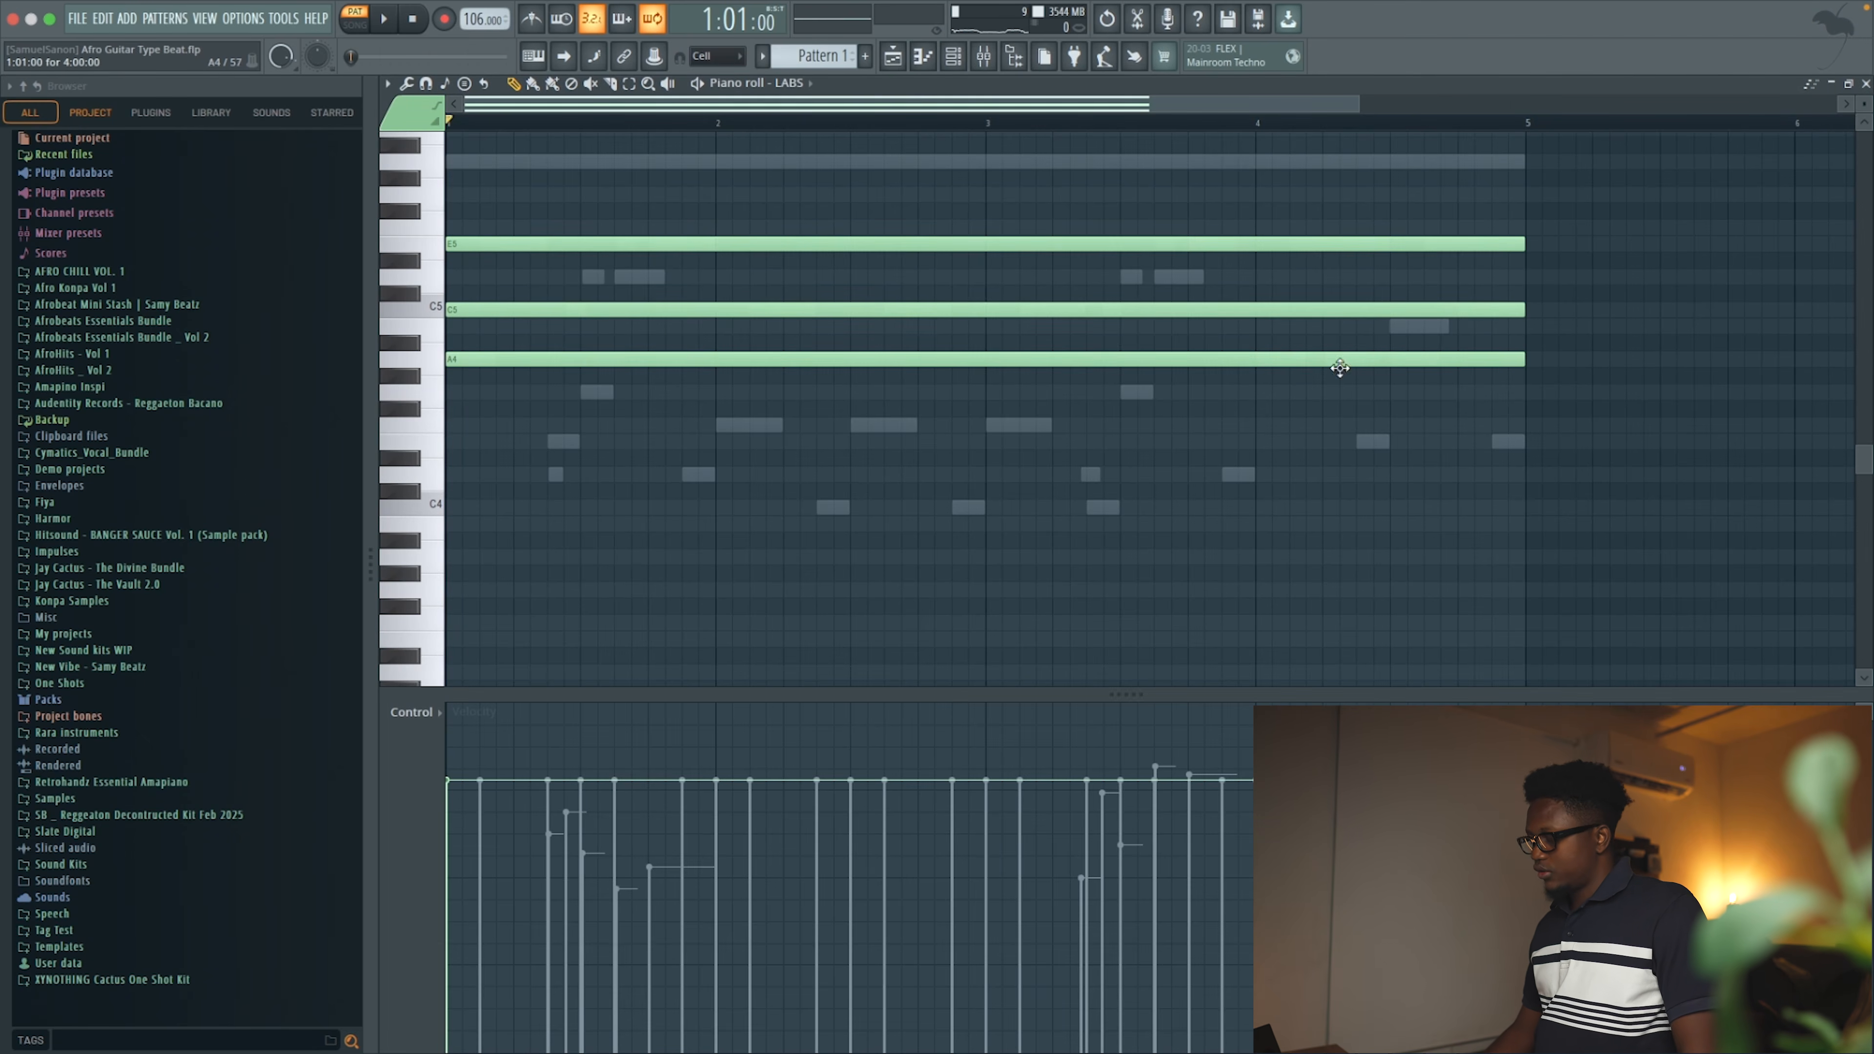
left_click_drag(1415, 431, 1305, 168)
left_click_drag(1492, 232, 564, 225)
Add a half-bar G4, B4 and D5 chord at 1:09 and a one-bar F4, A4 and C5 chord at bar 2
left_click(590, 392)
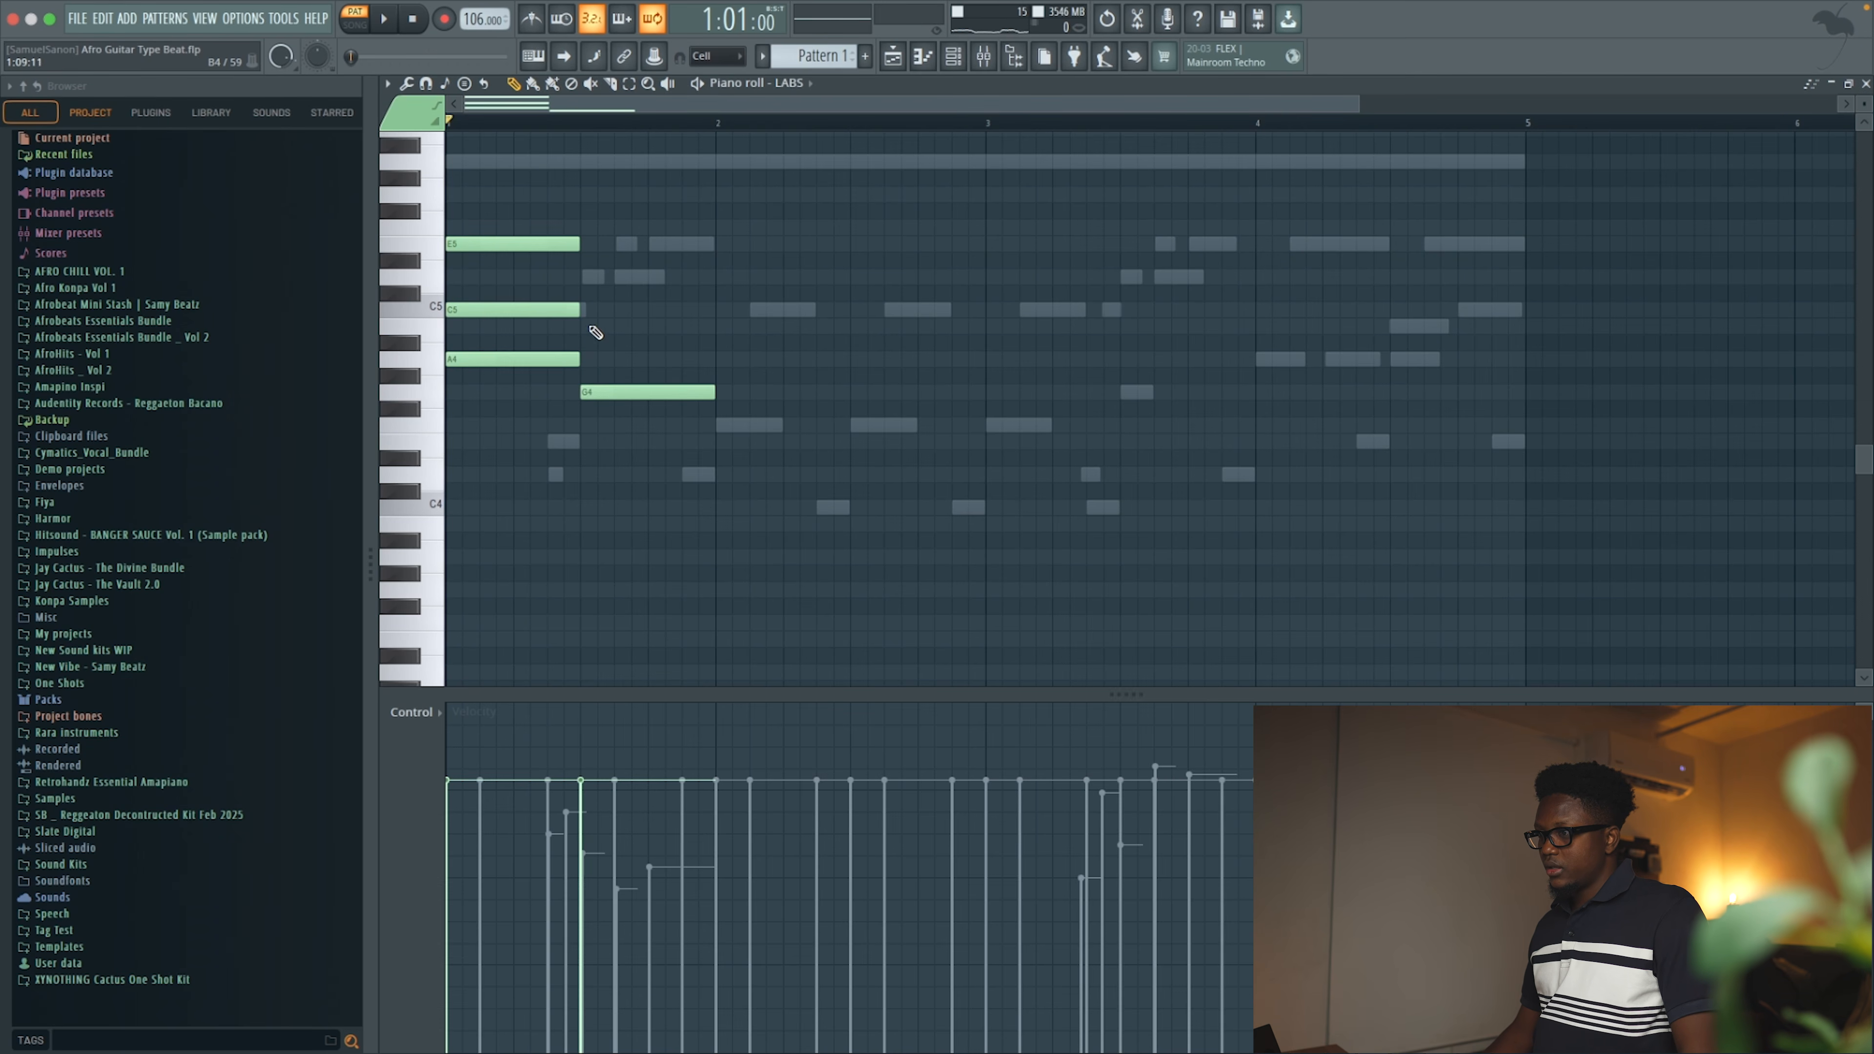
left_click_drag(717, 465, 642, 186)
left_click_drag(649, 387, 989, 432)
Fill the last two bars with chord copies: half-bar F4 and G4 chords in bar 3, and a full-bar A4 chord in bar 4
left_click_drag(836, 425, 1115, 421)
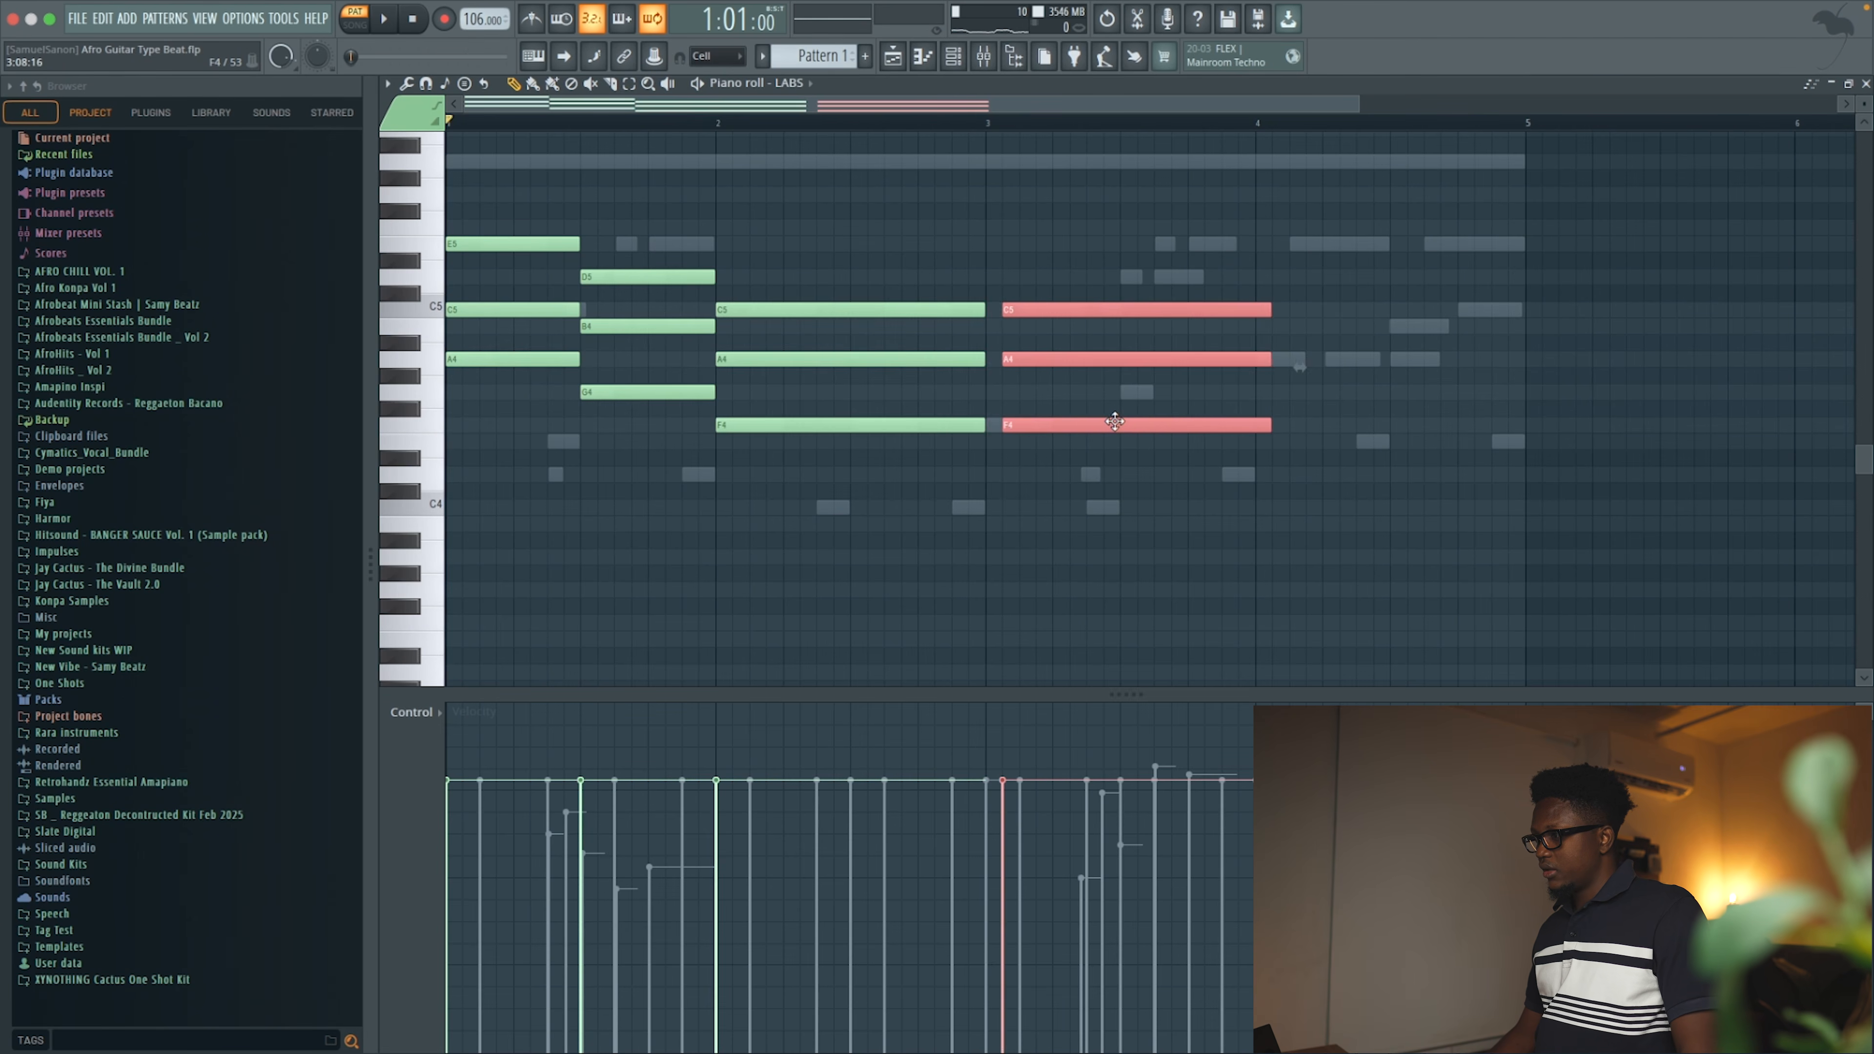
left_click_drag(668, 433, 1186, 361)
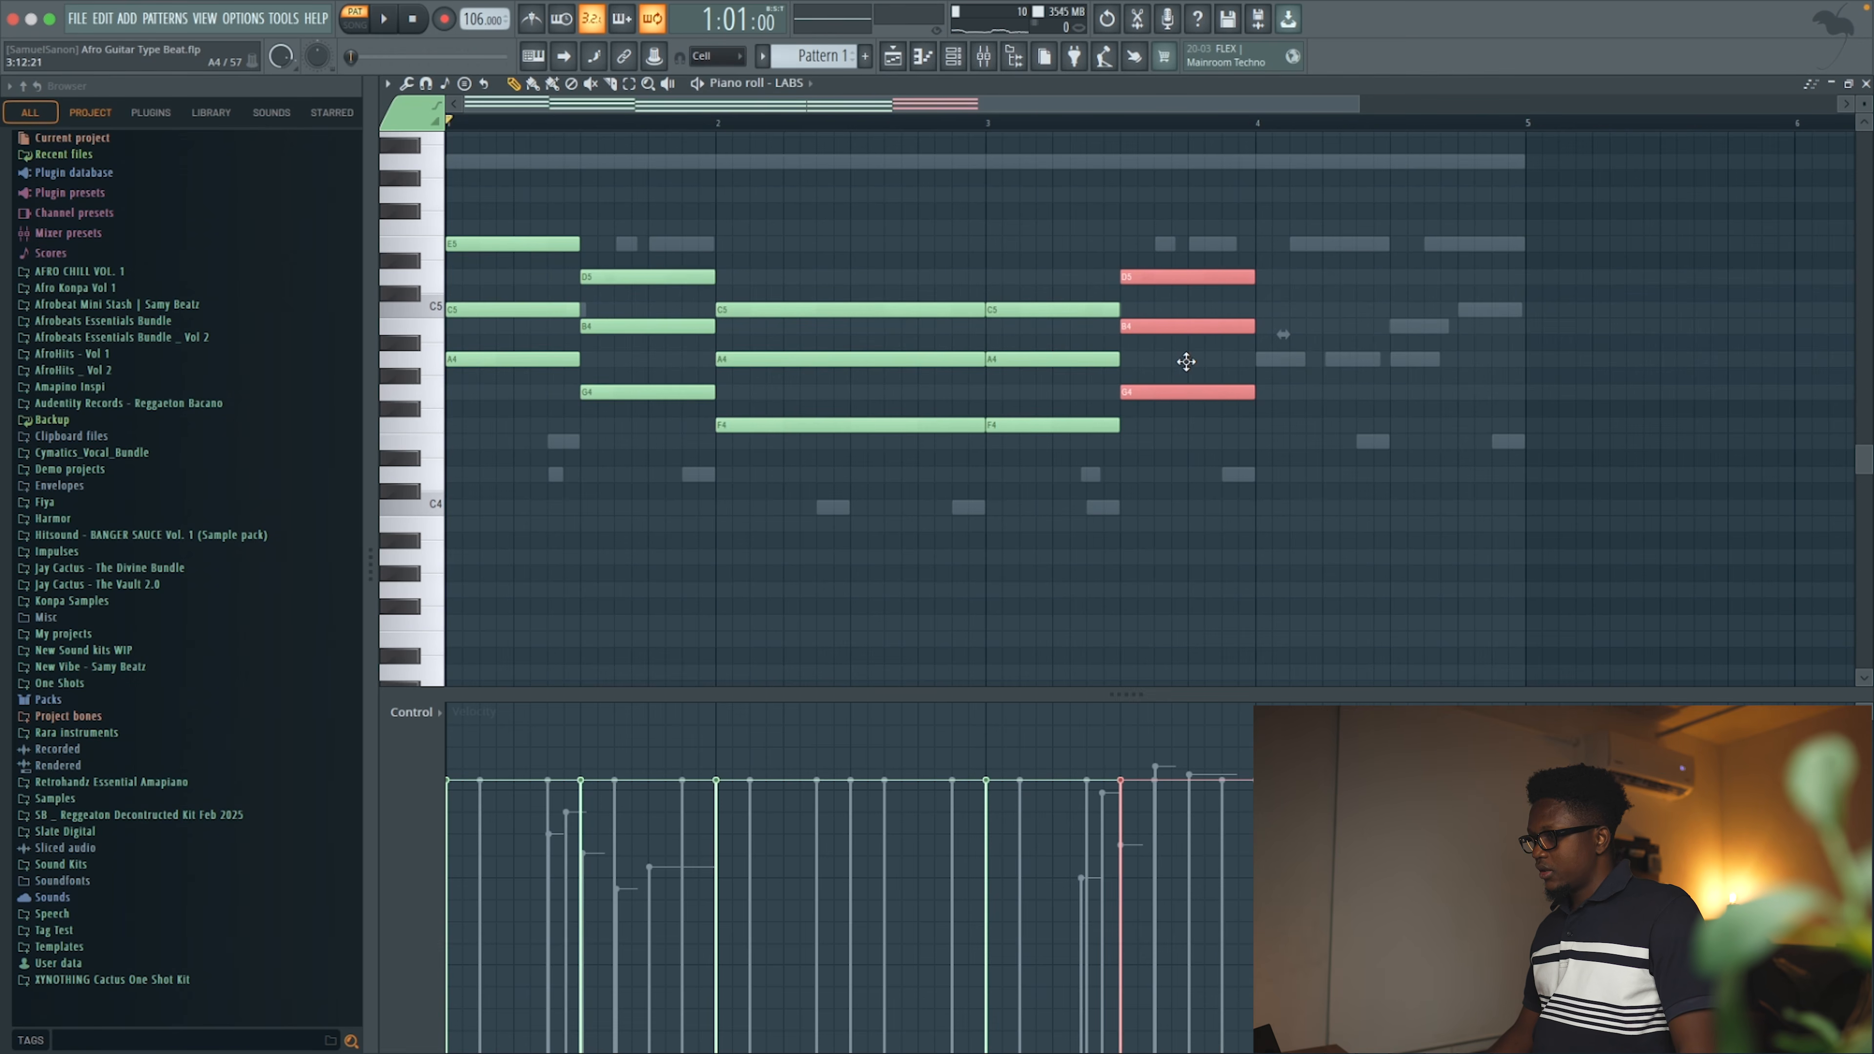
left_click_drag(517, 392, 518, 313)
left_click_drag(500, 230, 1309, 327)
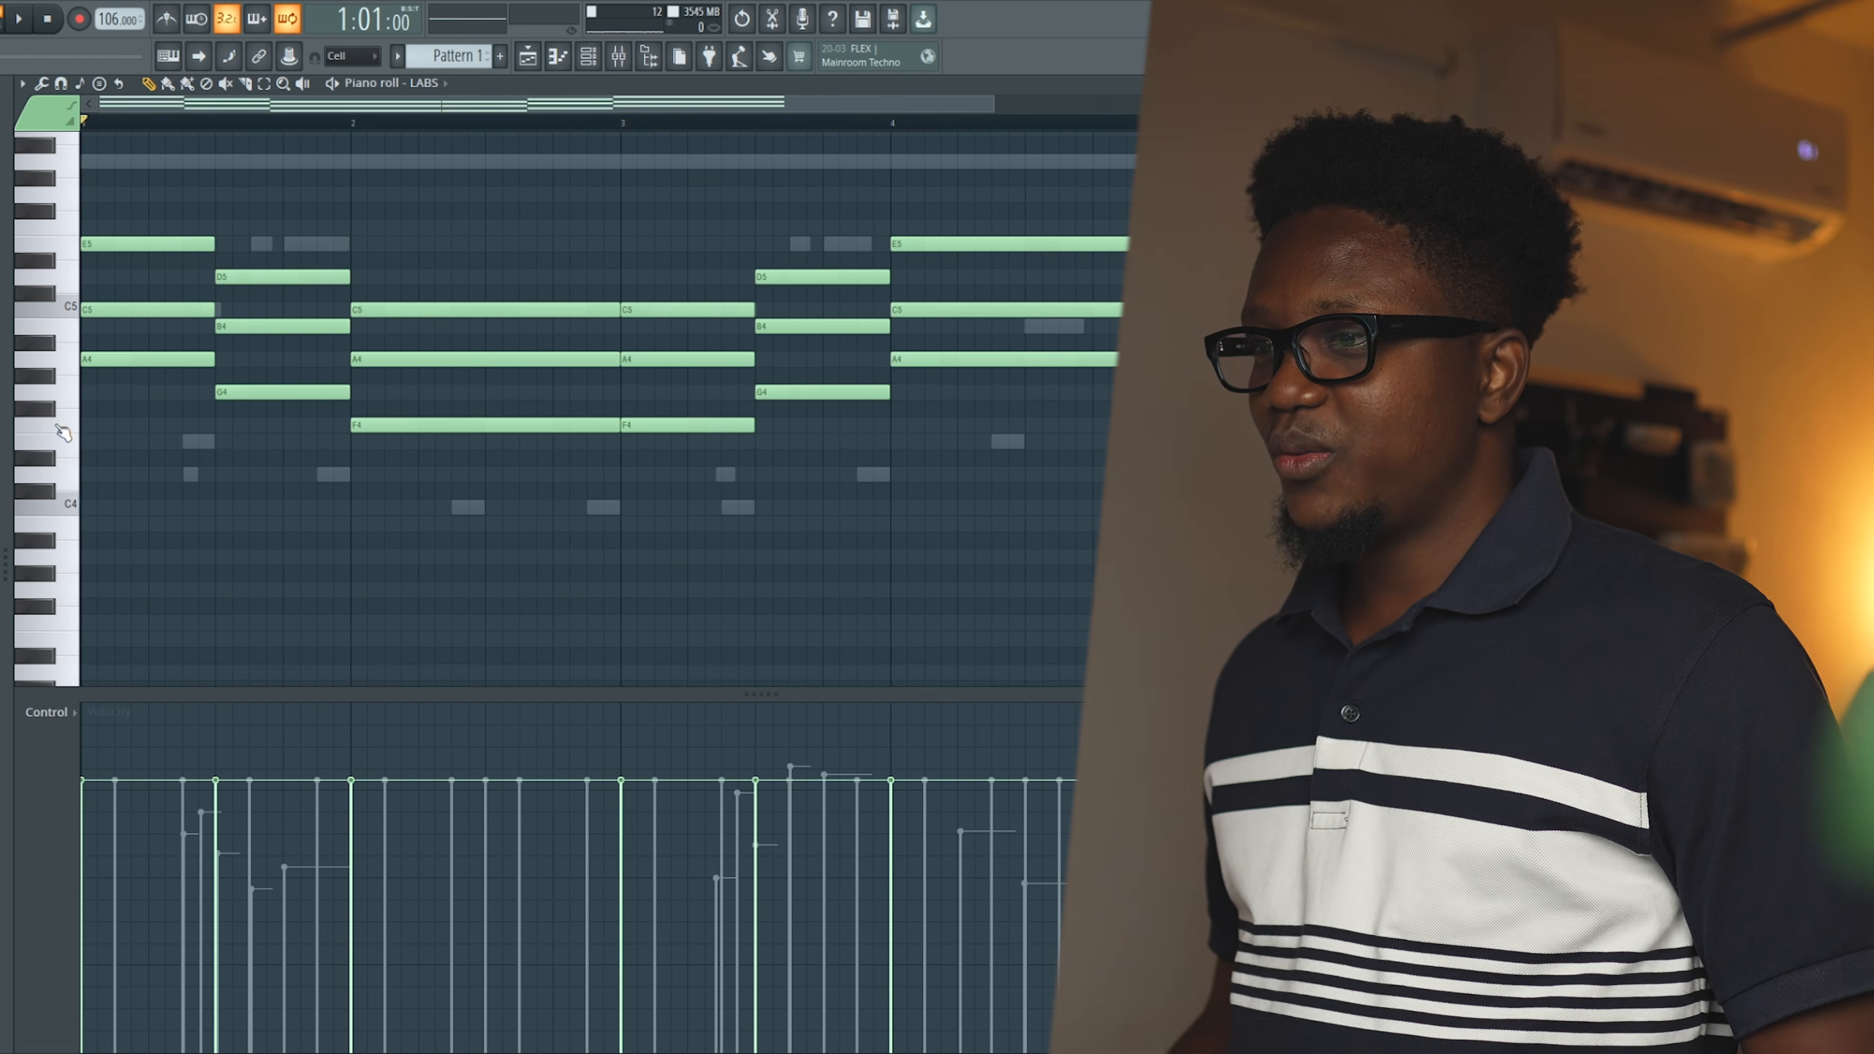
Duplicate the lowest note of every LABS chord one octave lower as a bass line from A3 to F3, and play the pattern
left_click_drag(511, 419, 512, 334)
left_click_drag(655, 432, 654, 399)
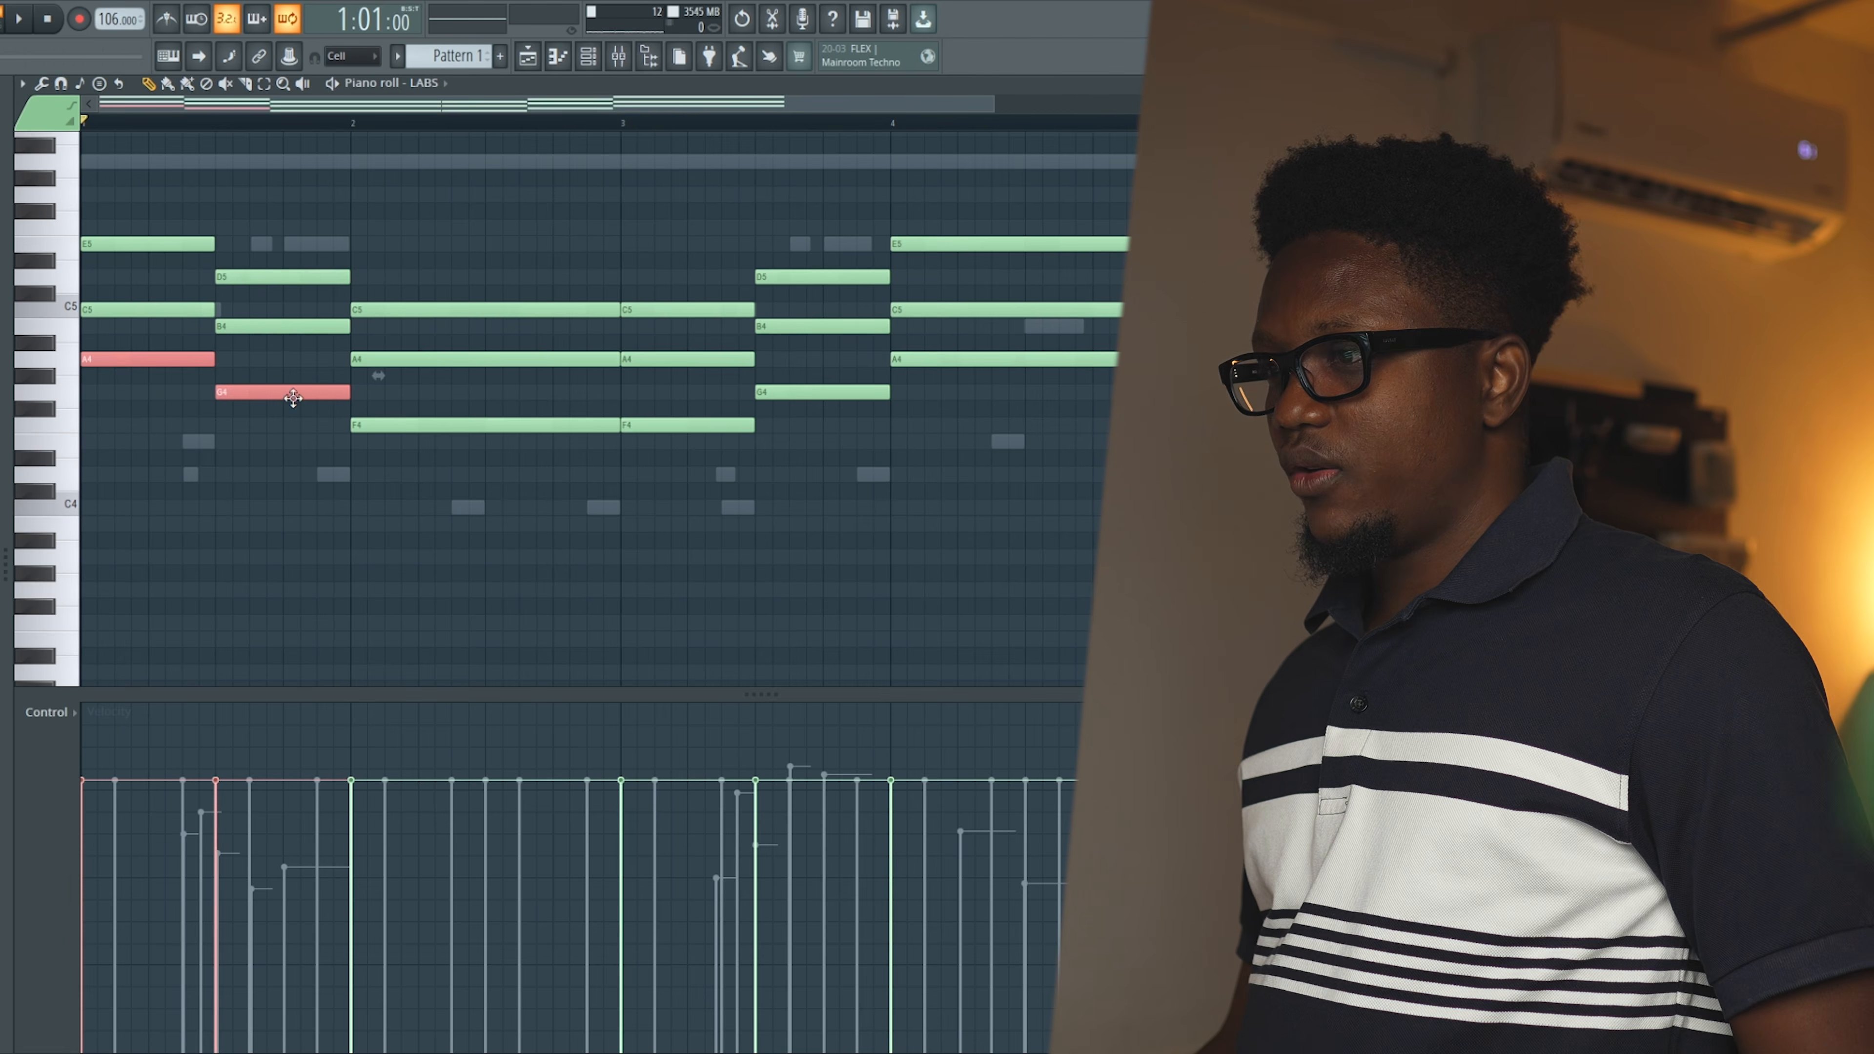
left_click_drag(382, 452, 383, 421)
left_click_drag(731, 451, 731, 422)
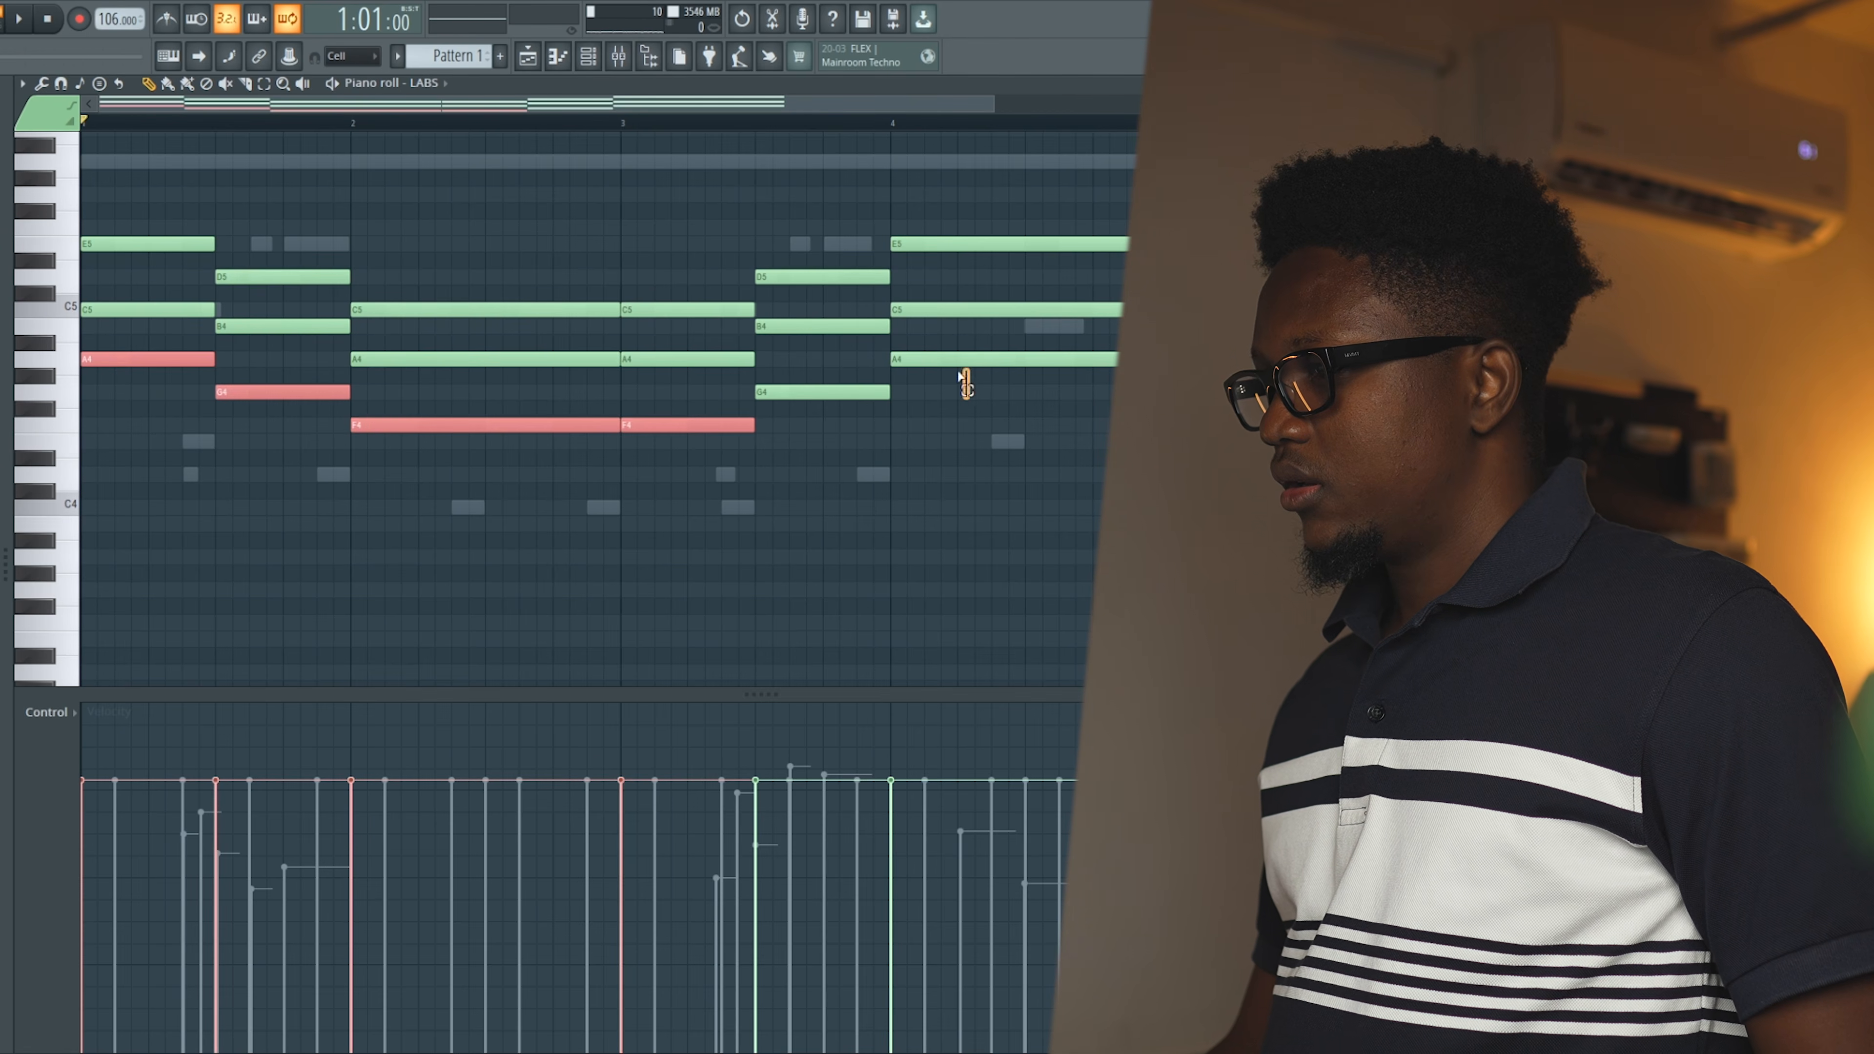
left_click(868, 390, "ctrl+shift")
left_click(948, 361, "ctrl+shift")
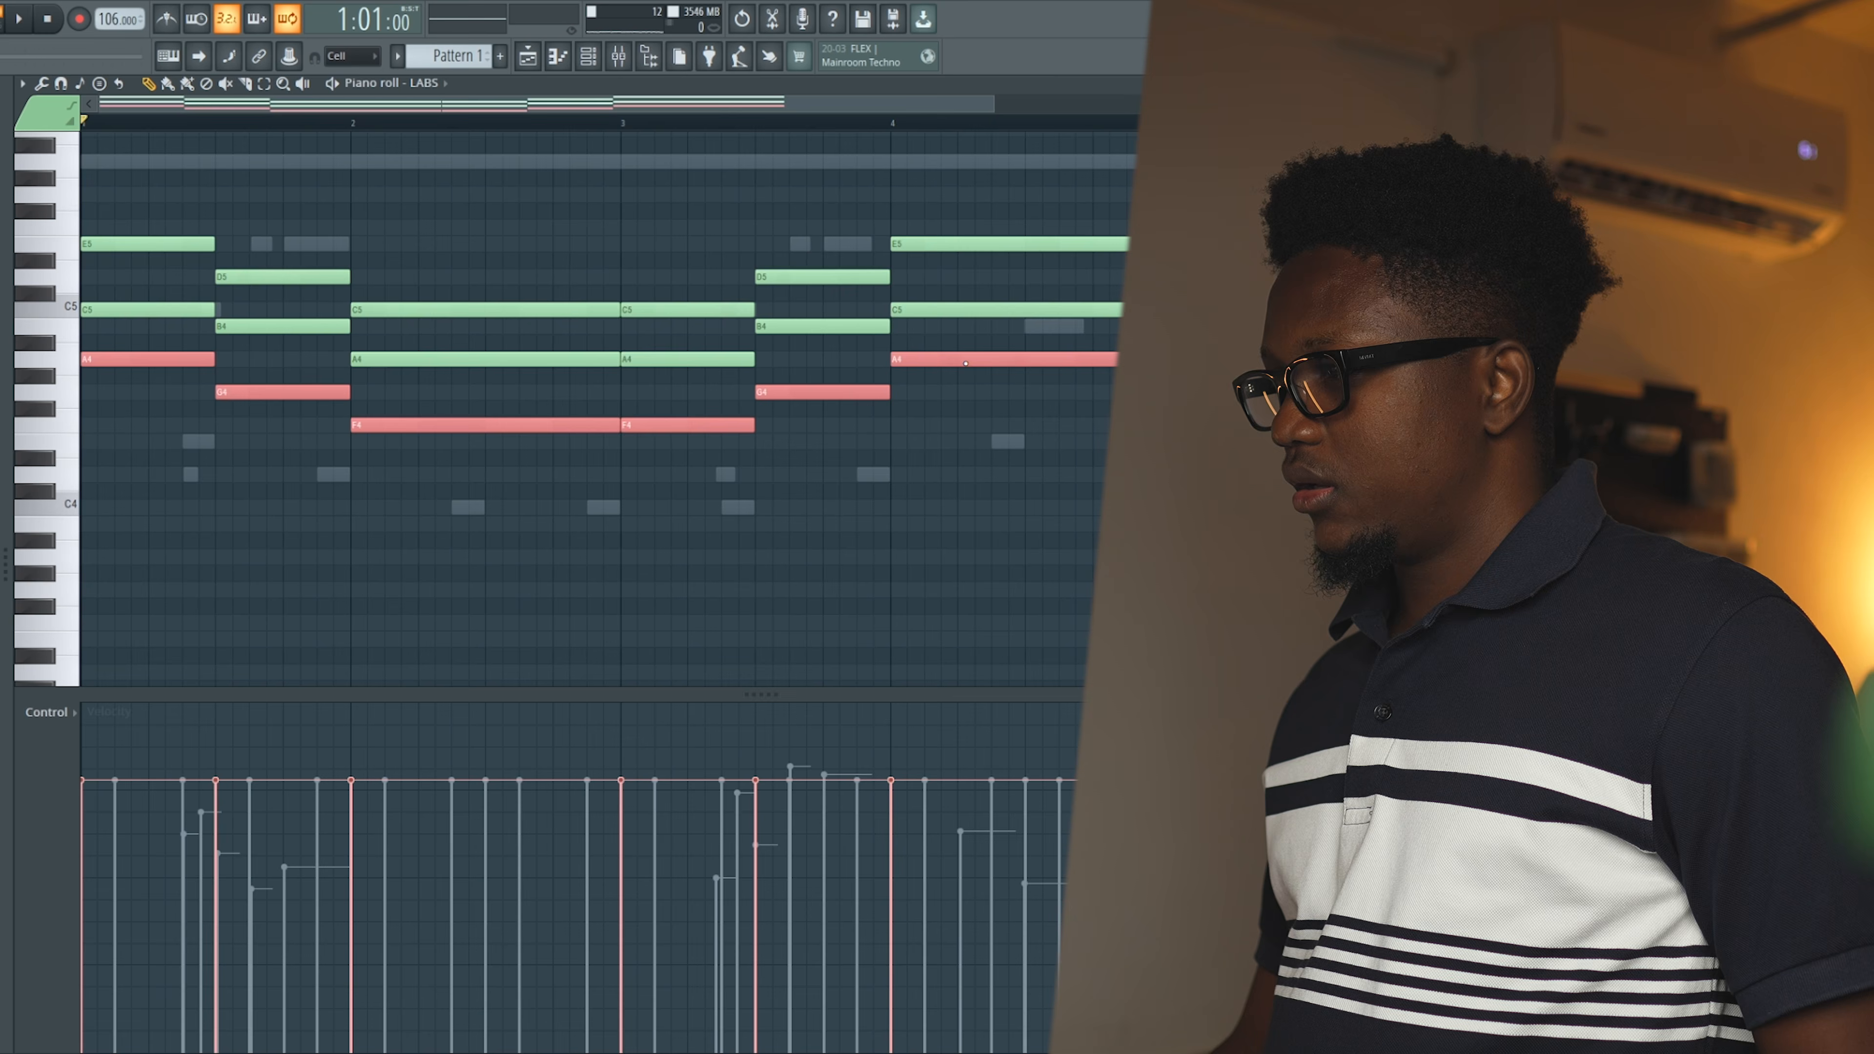
key("ctrl+z")
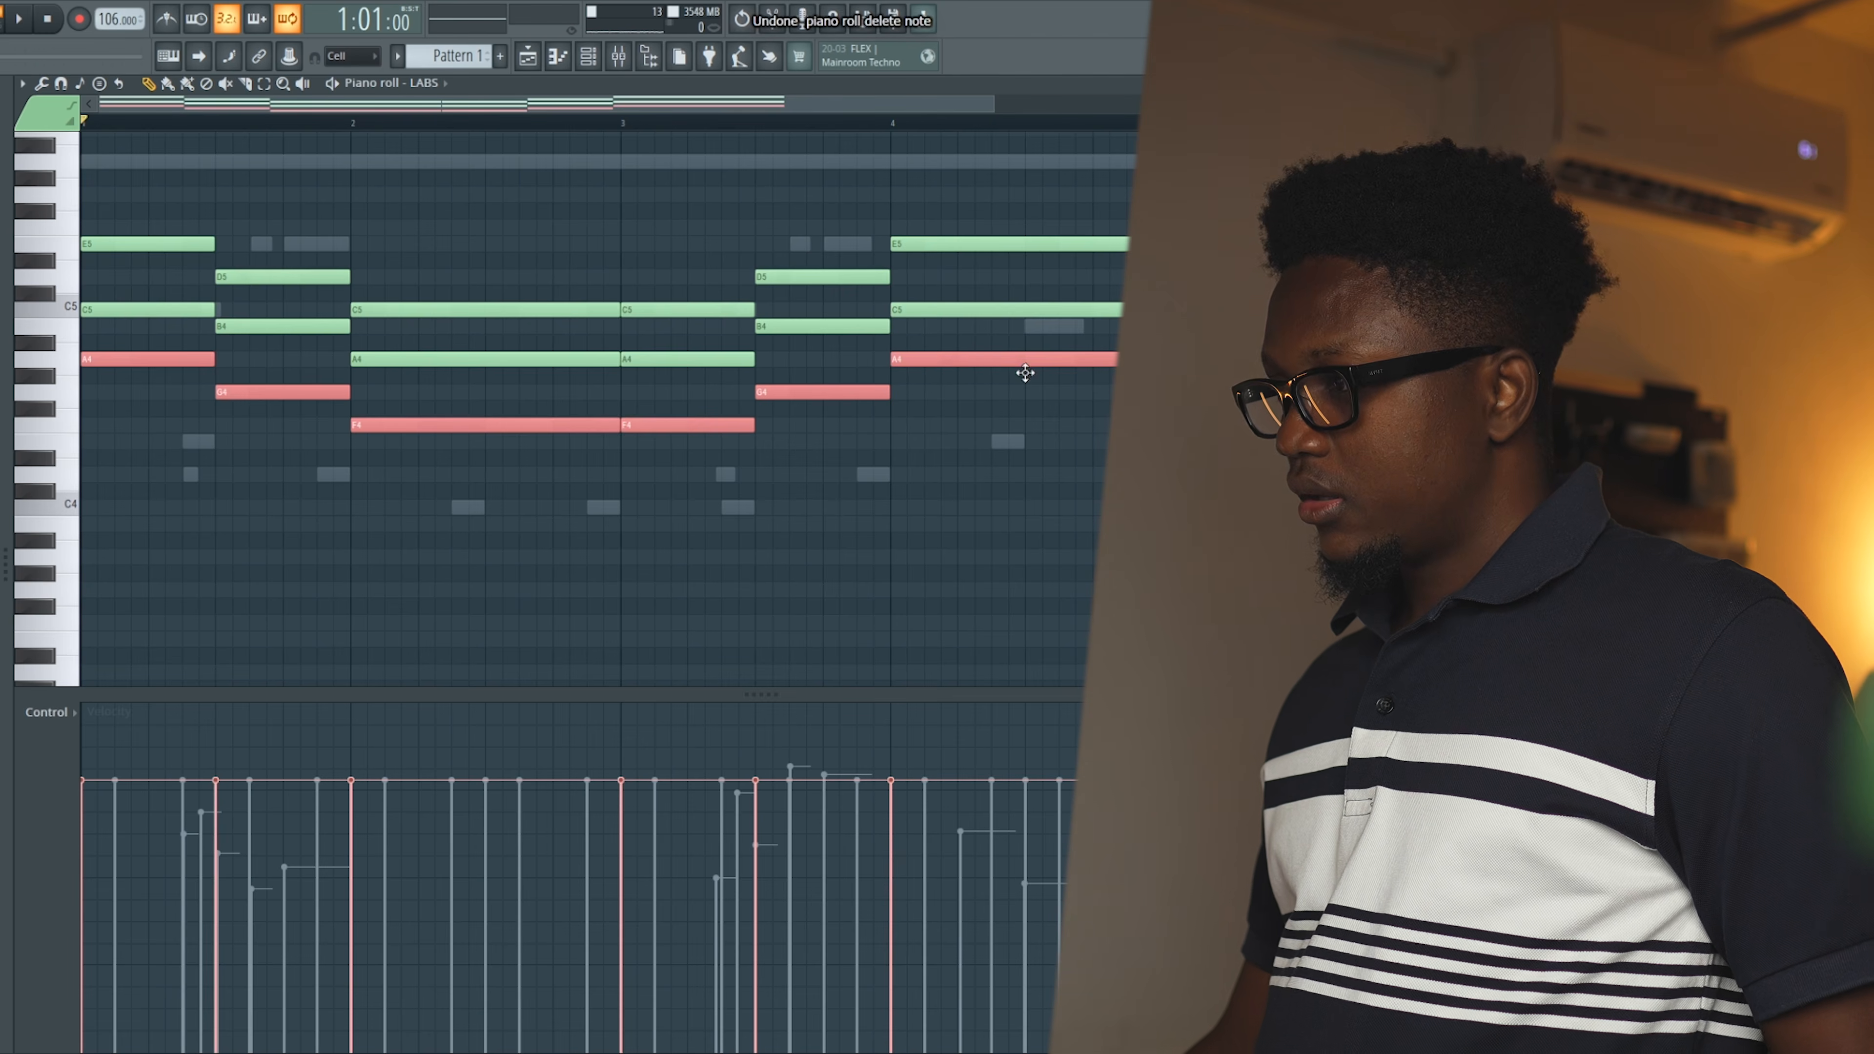
key("ctrl+Down")
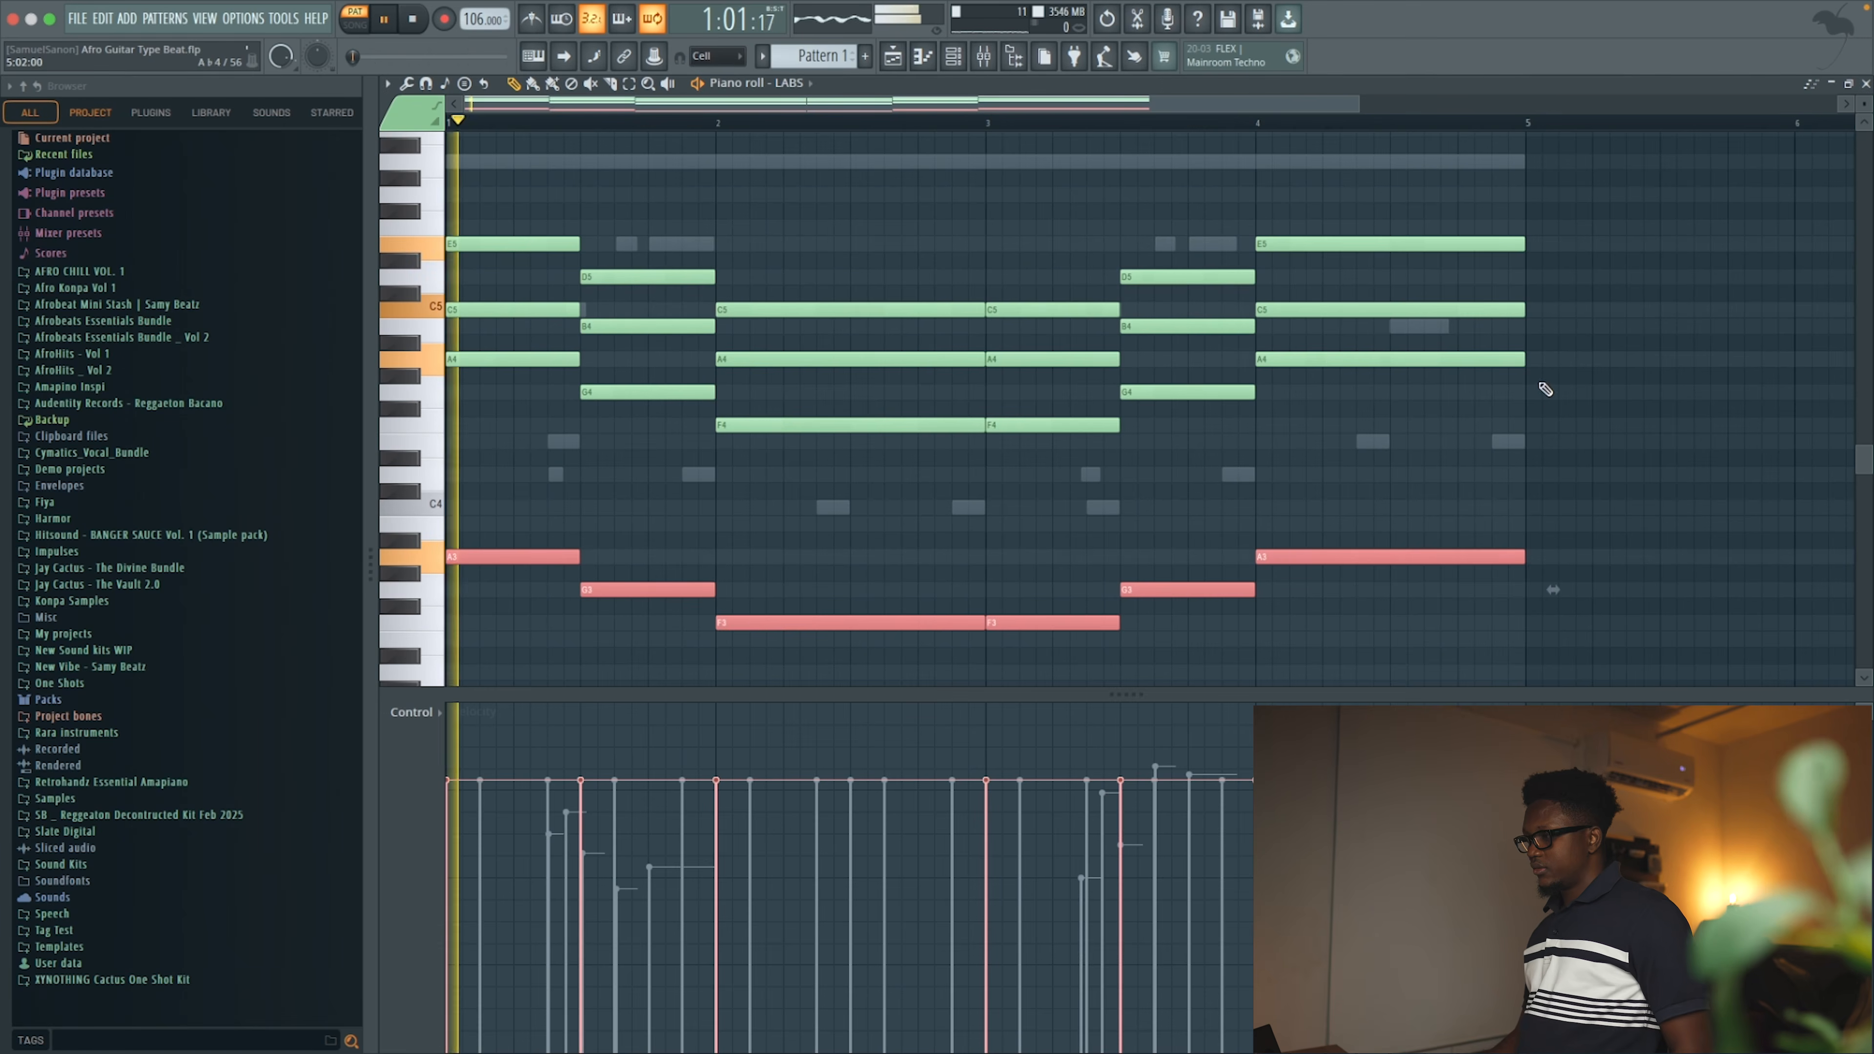
left_click(1866, 84)
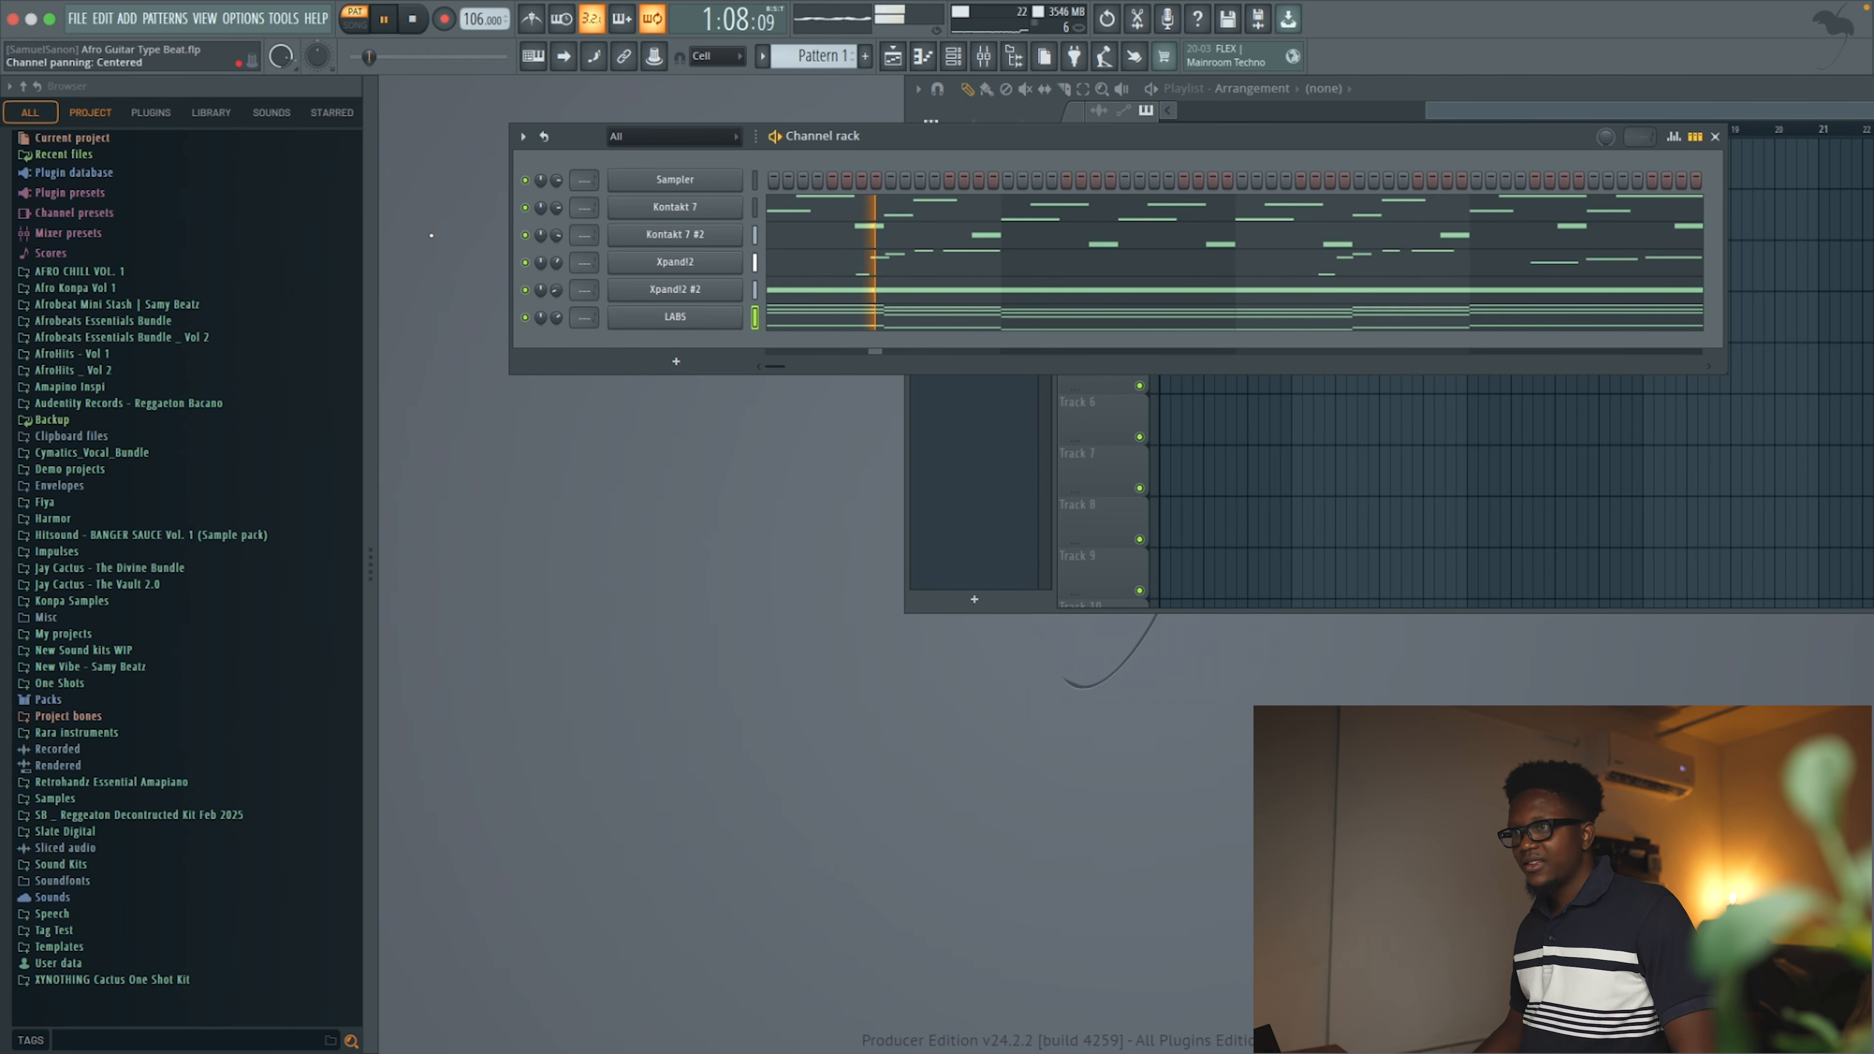
Stop playback, add a Sakura synth channel, load its Pad preset and close the plugin
key("space")
left_click(225, 22)
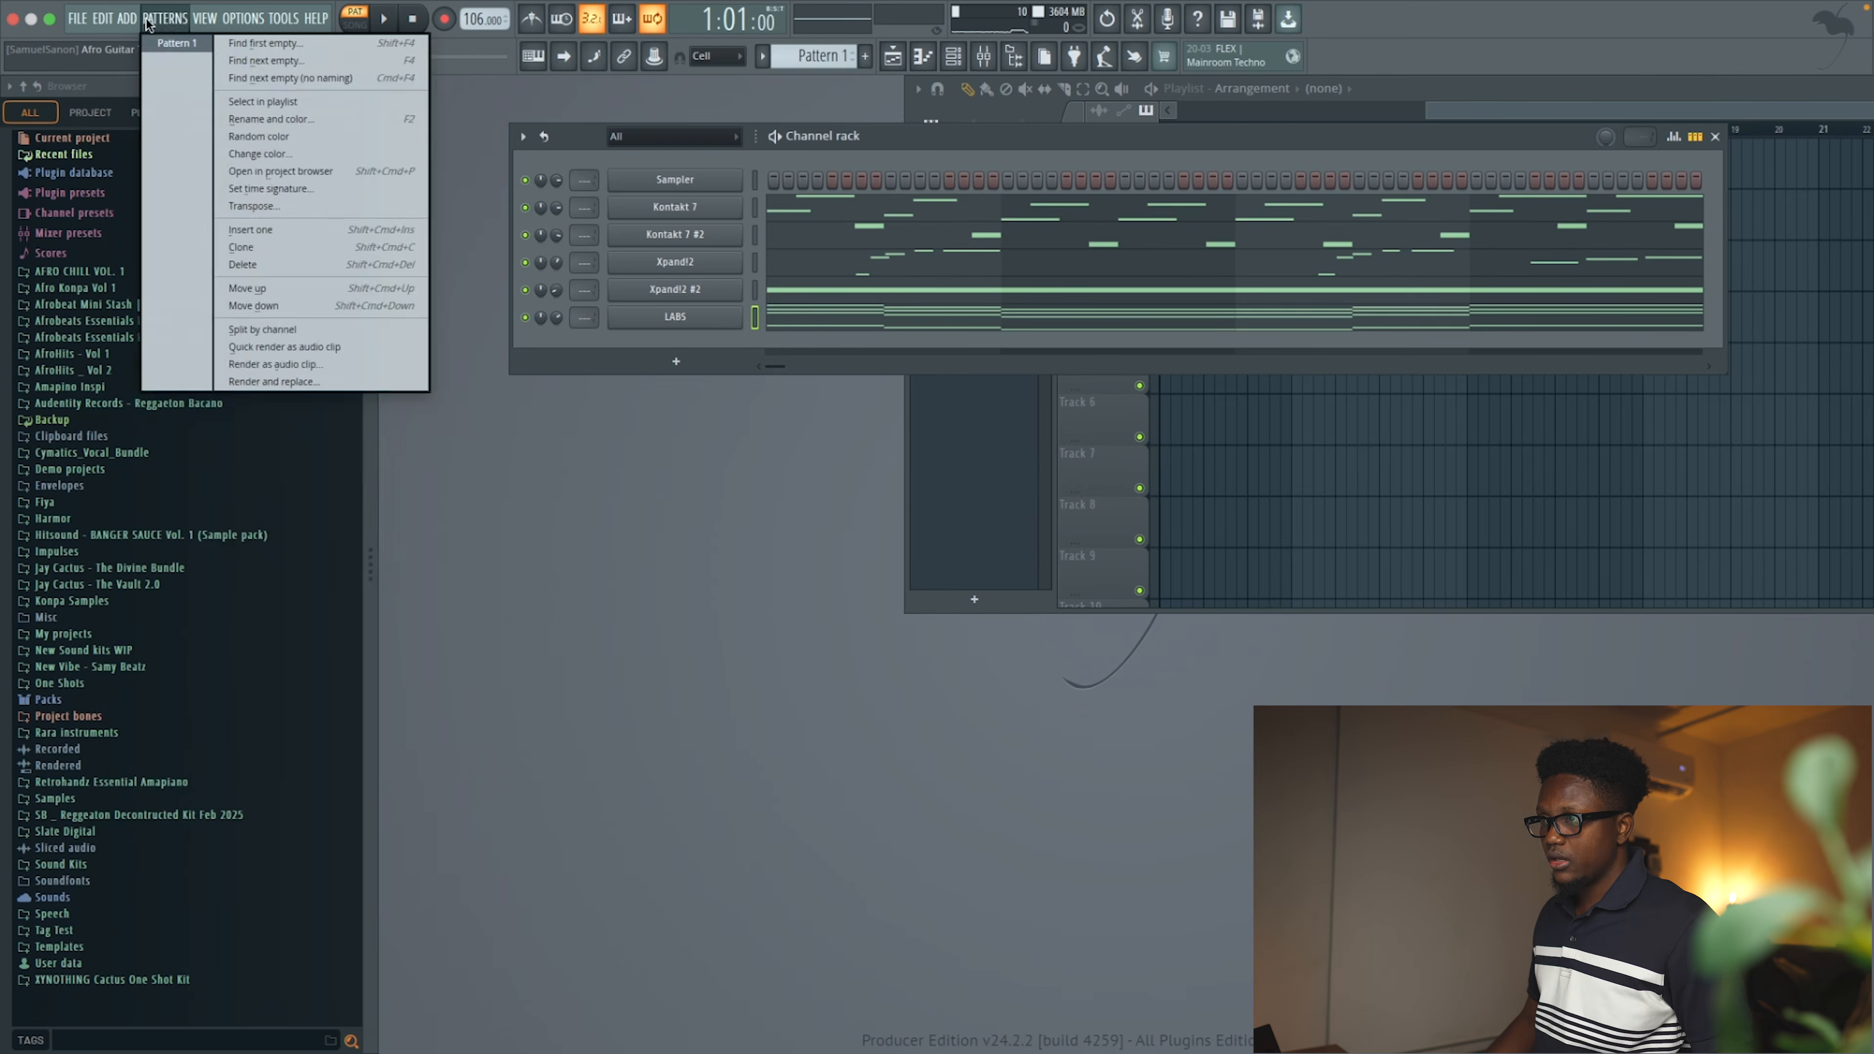
mouse_move(133, 22)
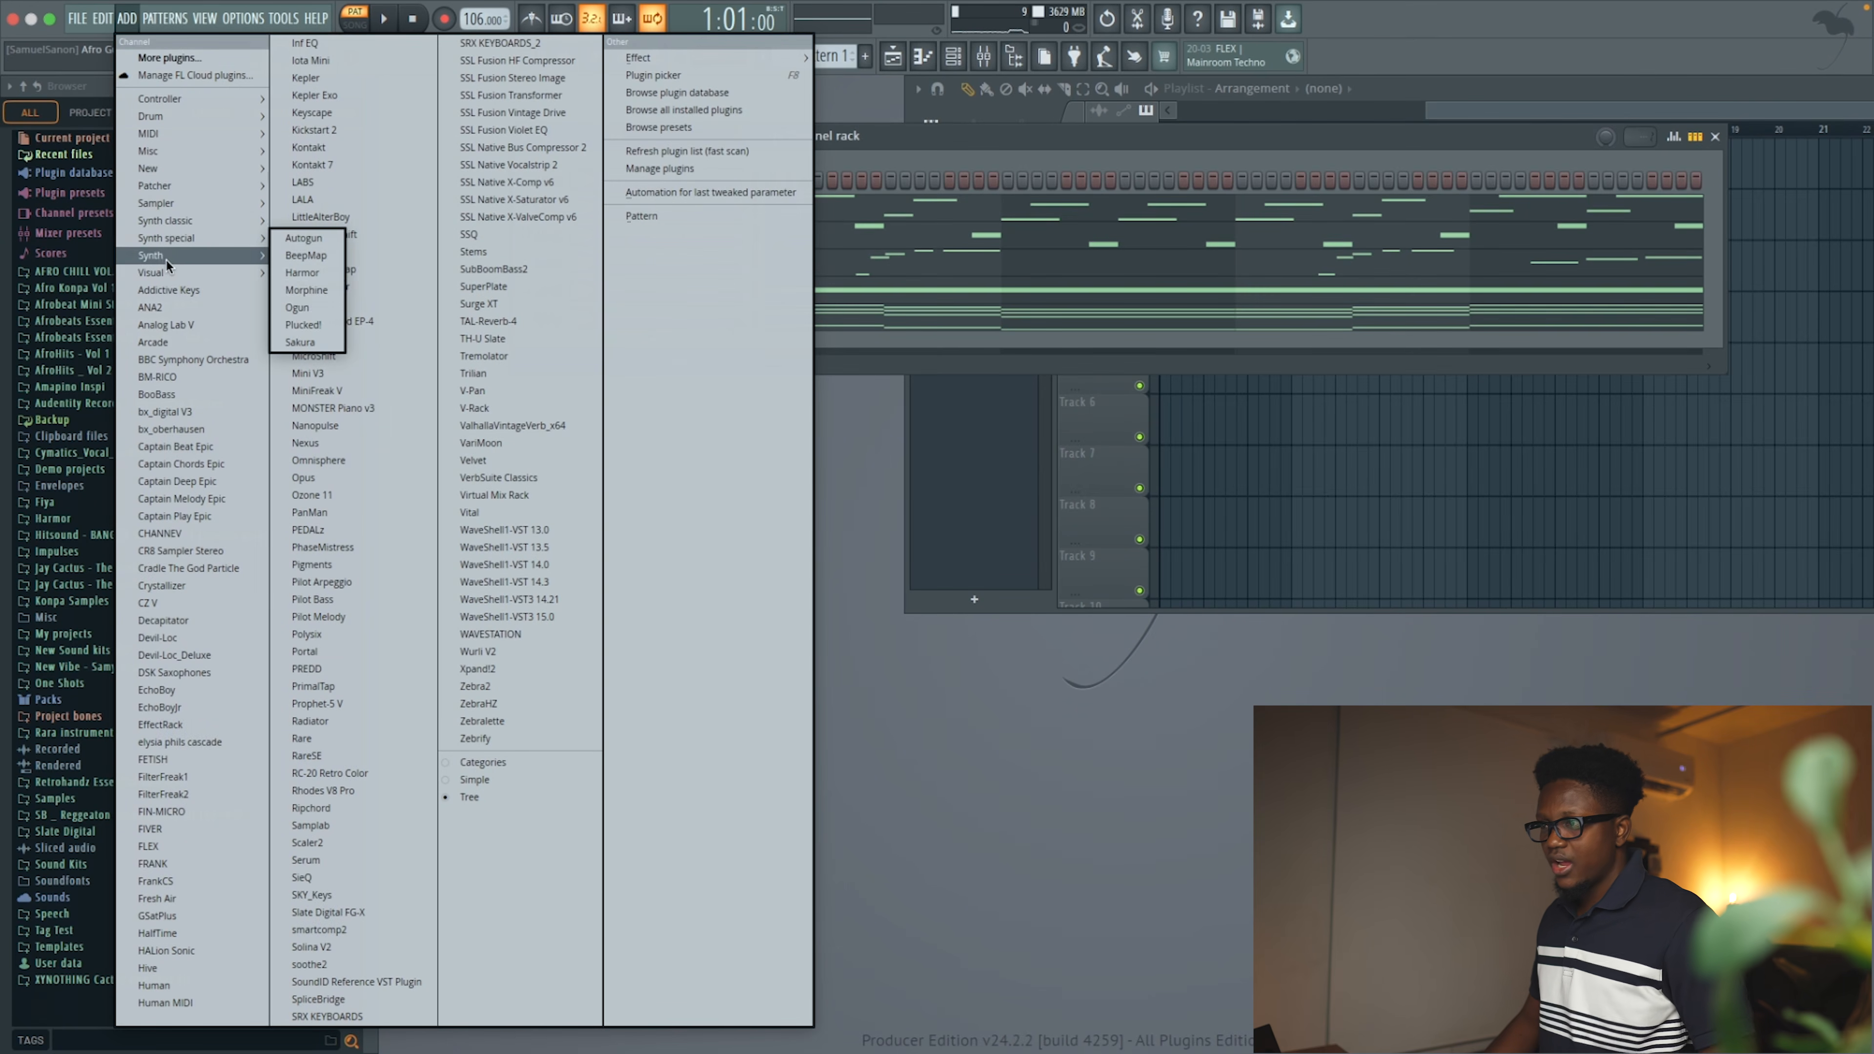
mouse_move(168, 257)
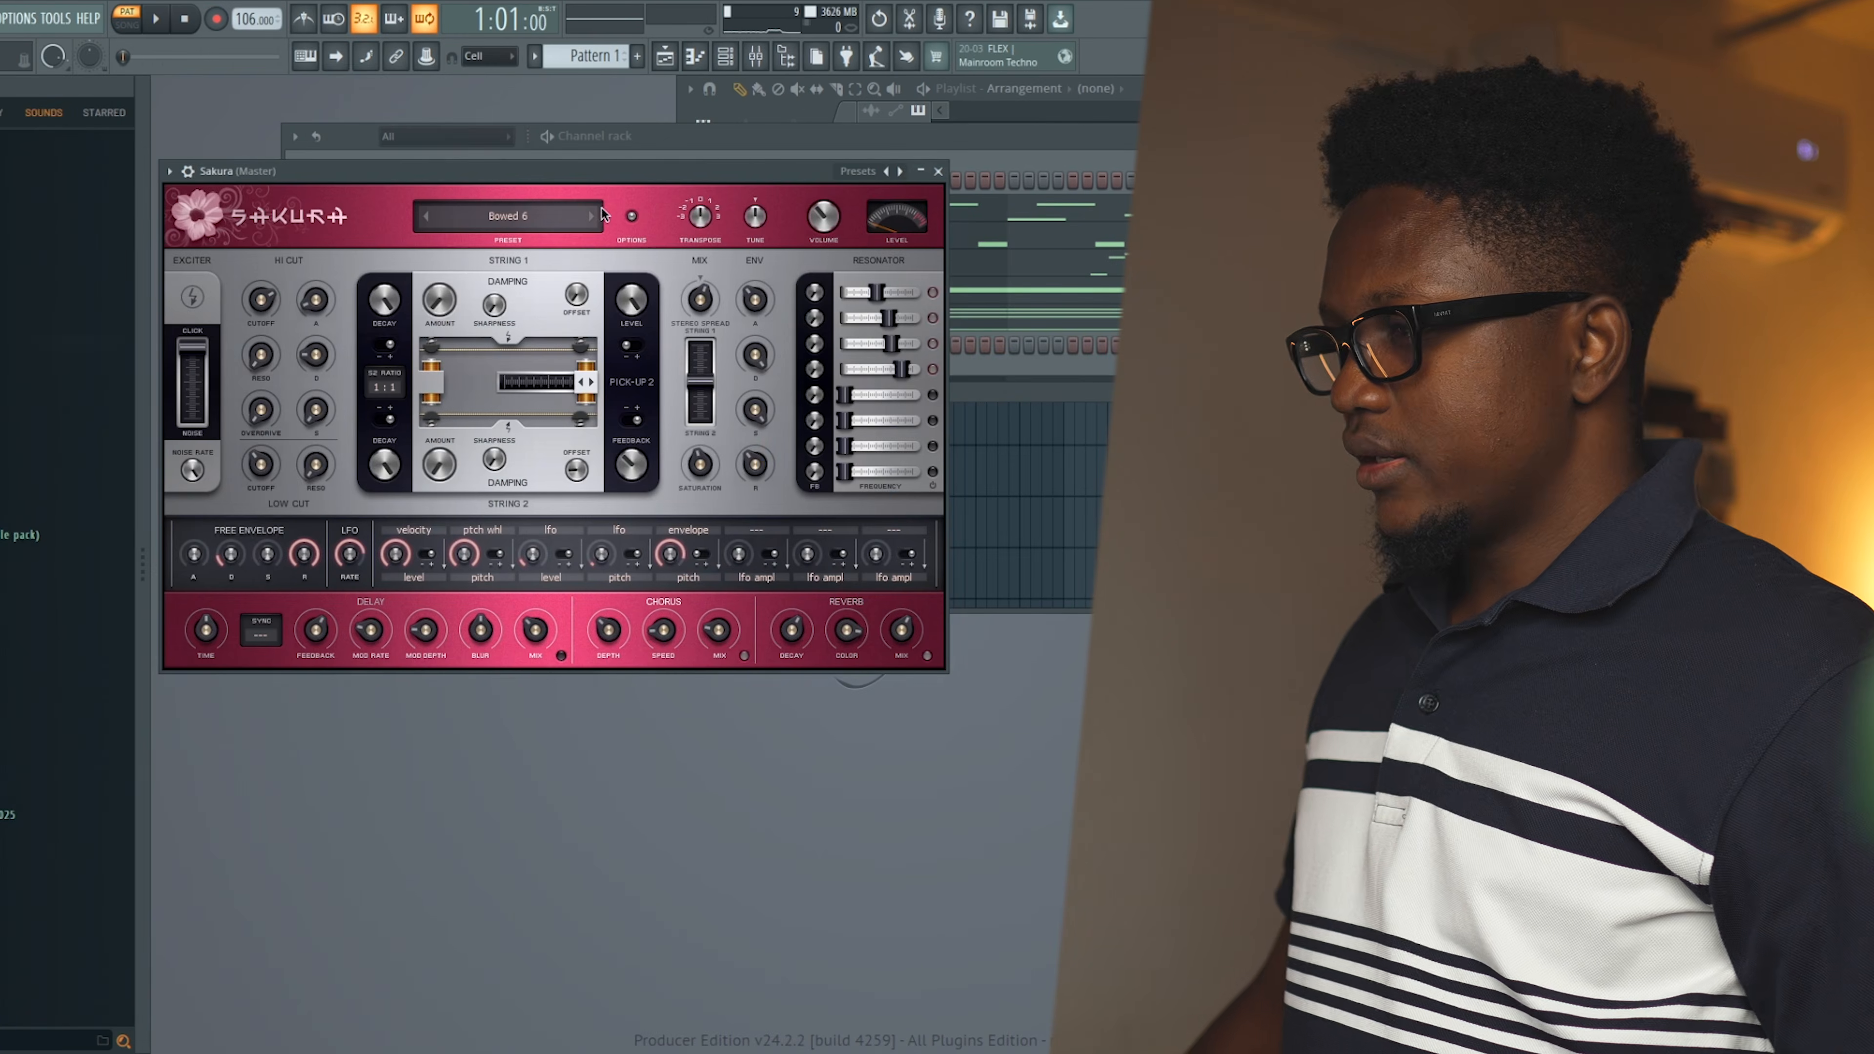
left_click(888, 171)
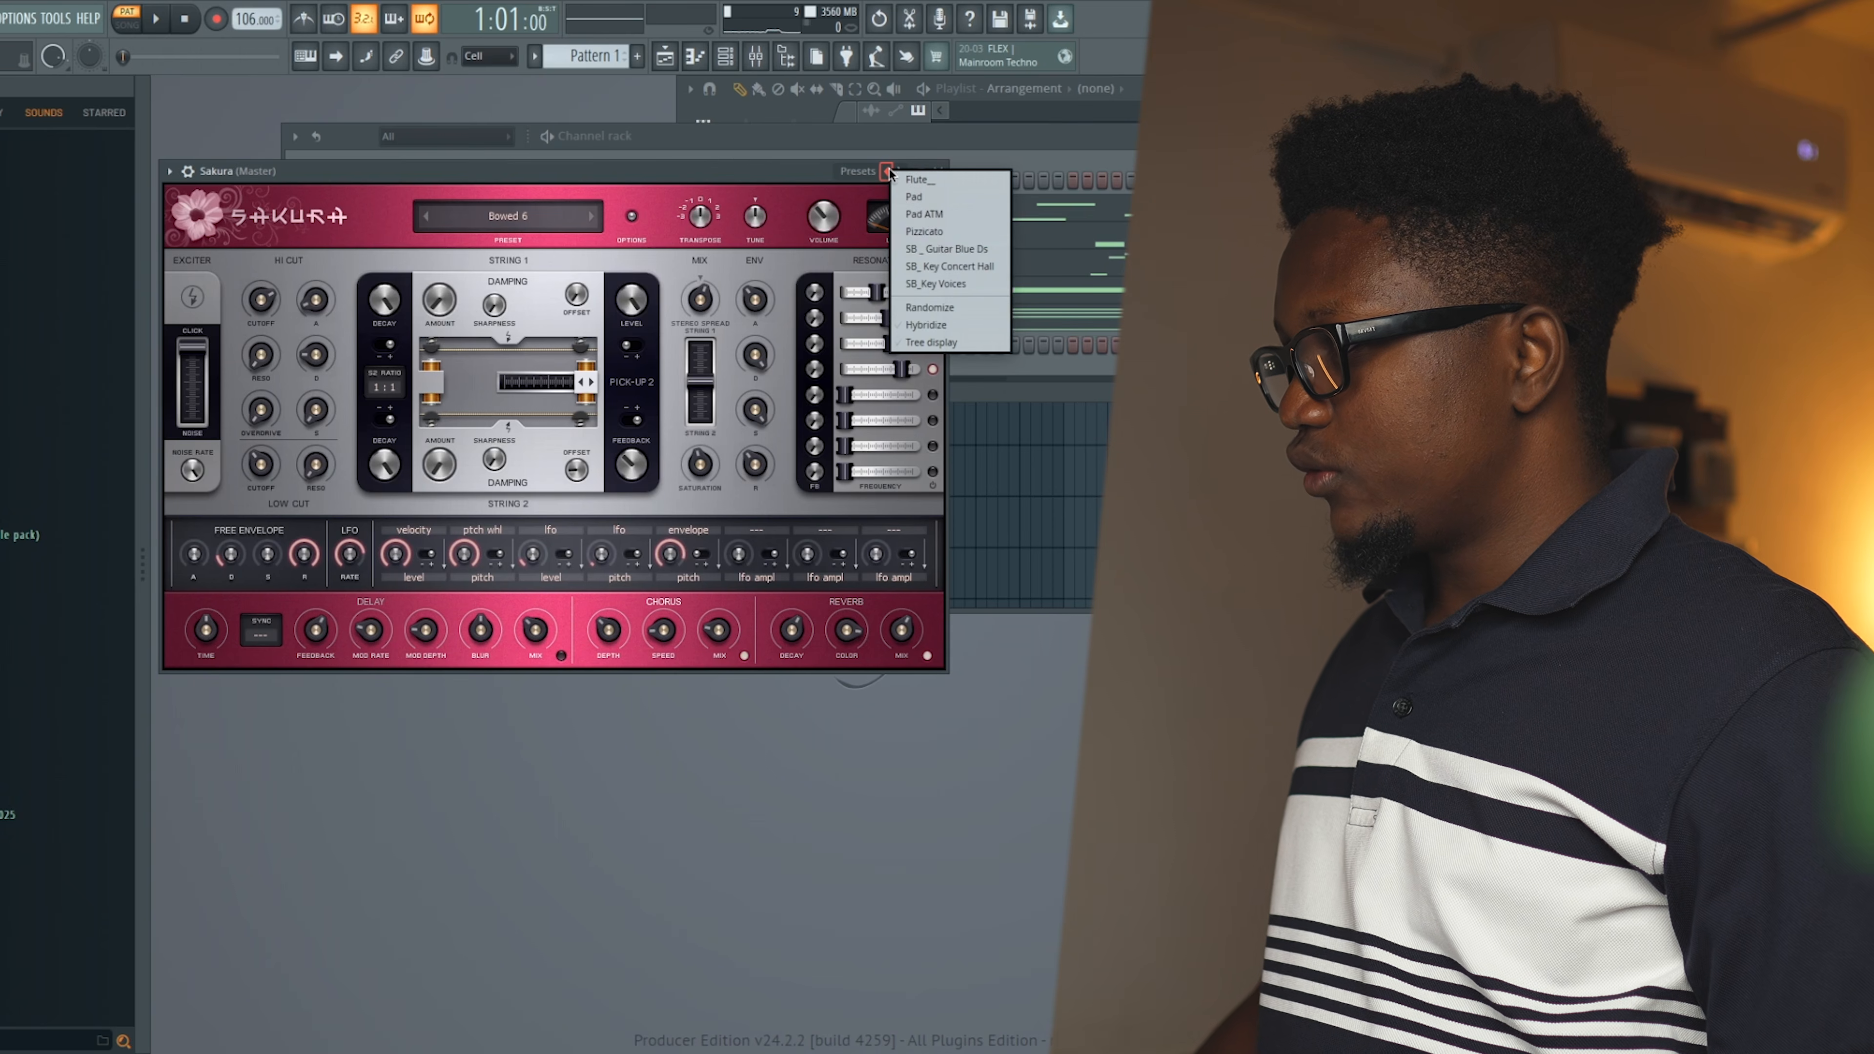
left_click(918, 198)
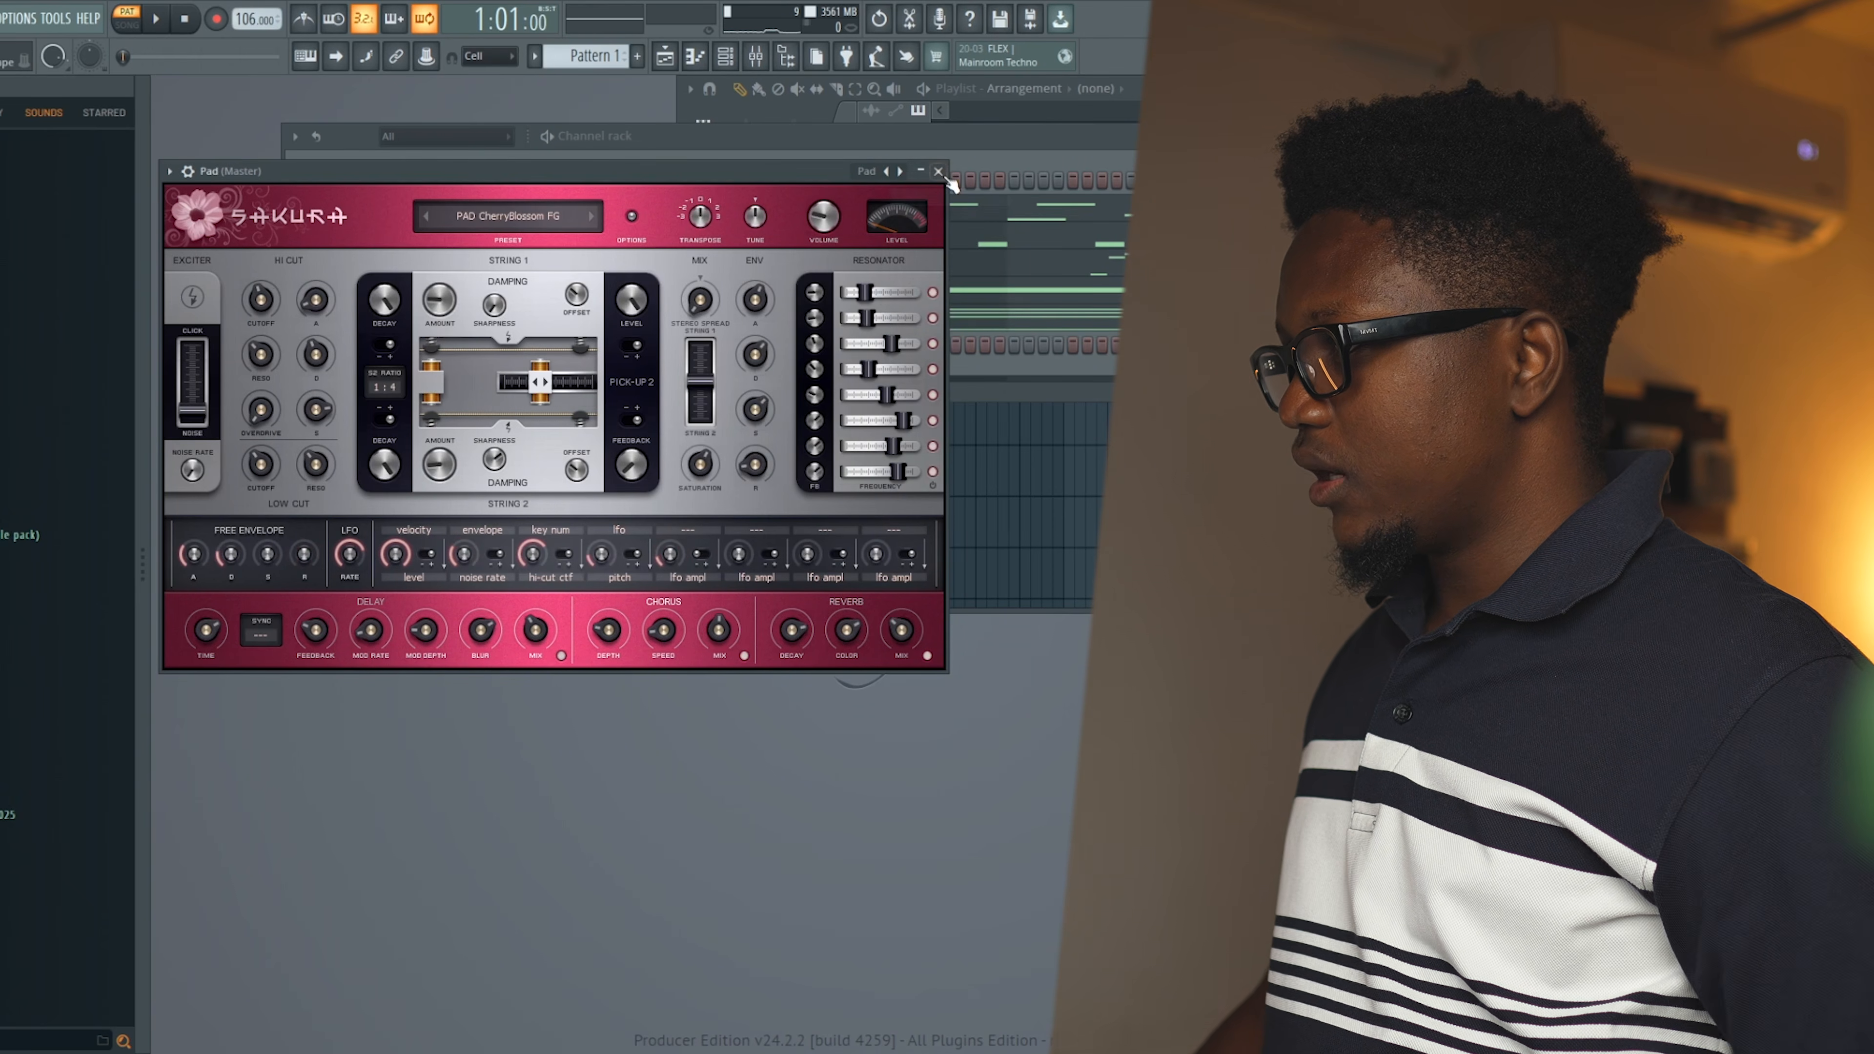
left_click(937, 171)
Copy the LABS chord notes into the Pad channel and play the pattern
left_click(527, 317)
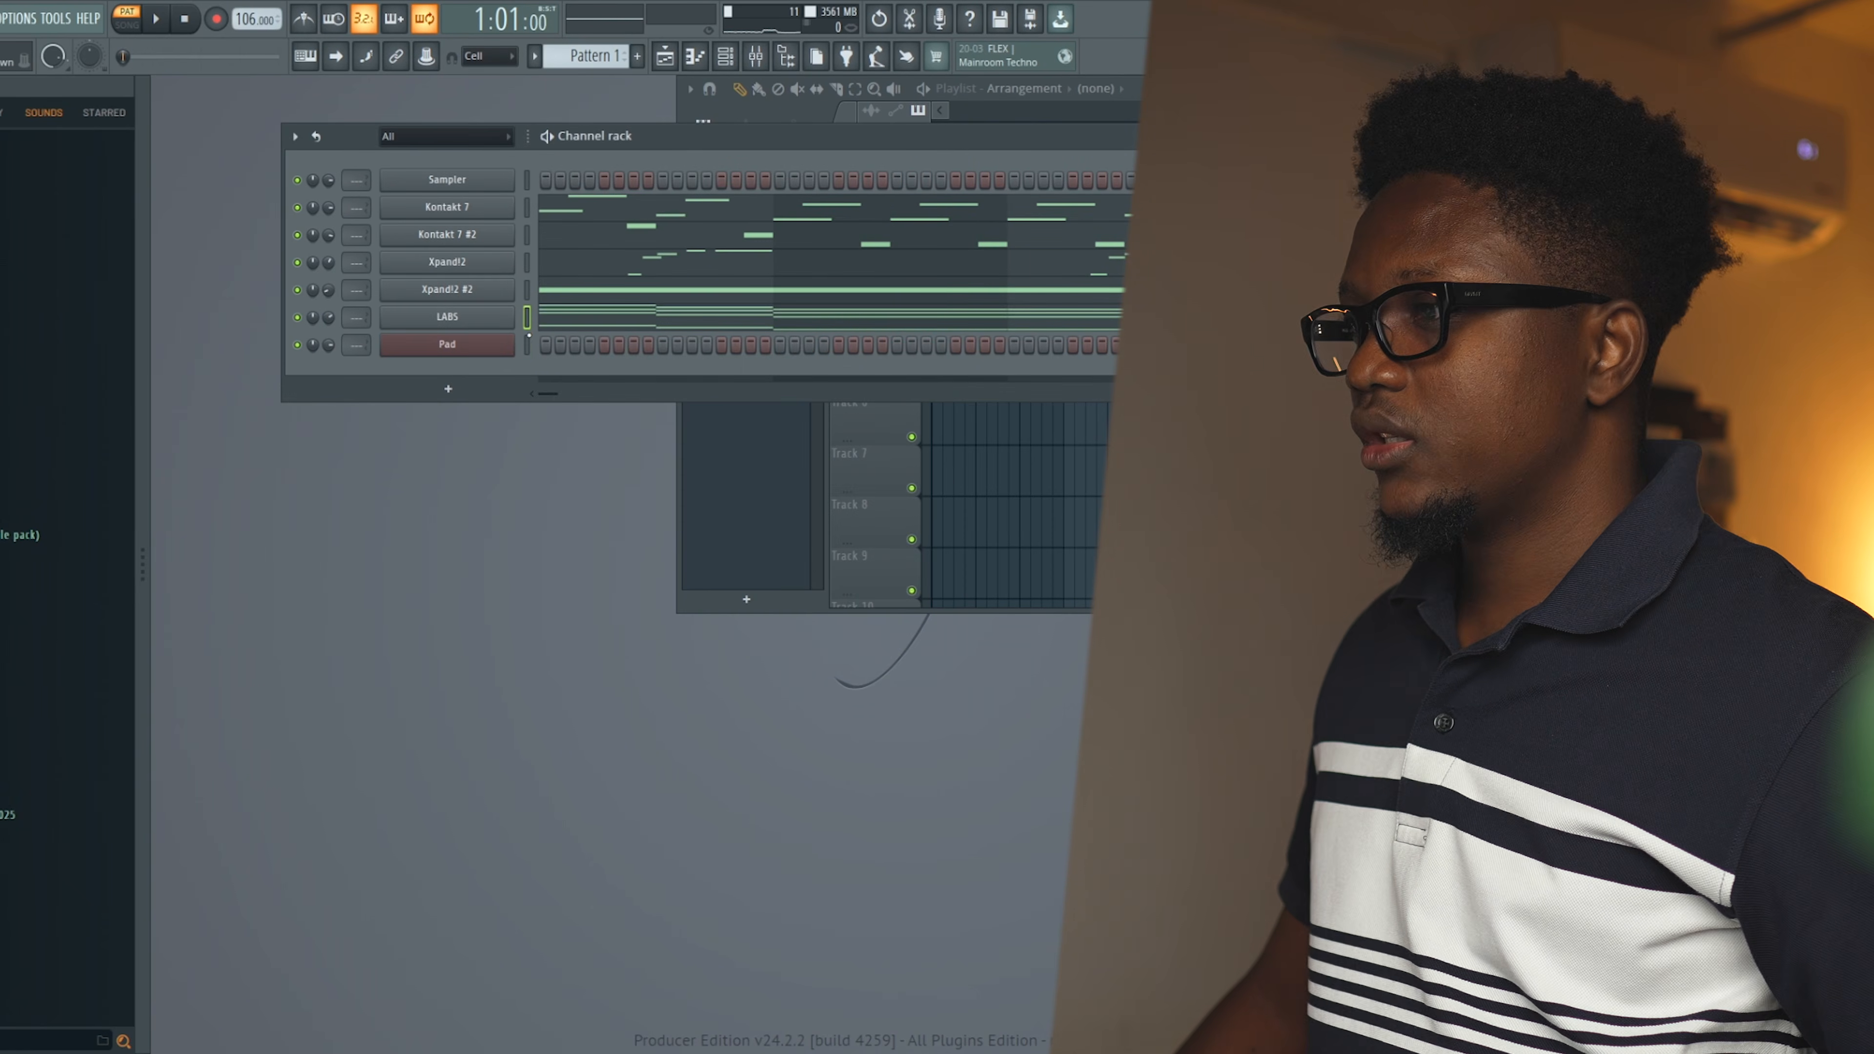
left_click(528, 347)
key("ctrl+v")
key("space")
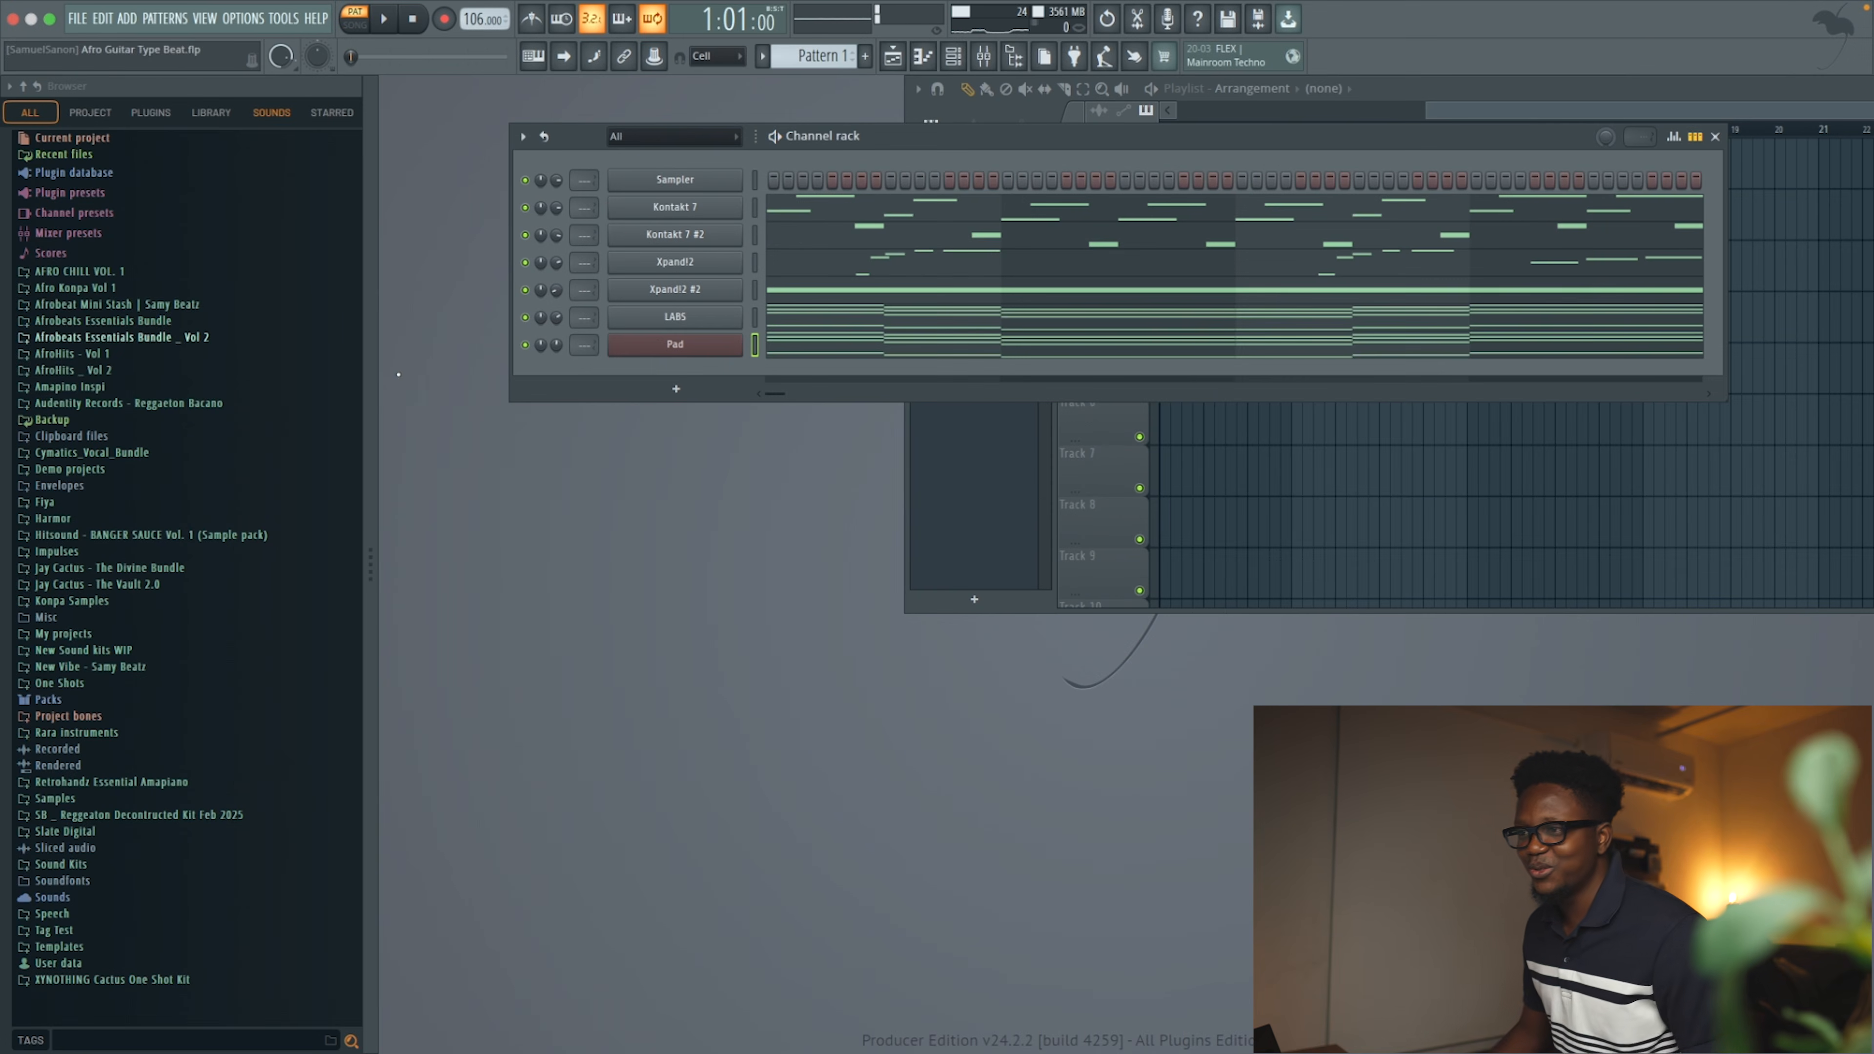
Open the Afrobeat Mini Stash sample folder and audition its percussion samples
left_click(148, 304)
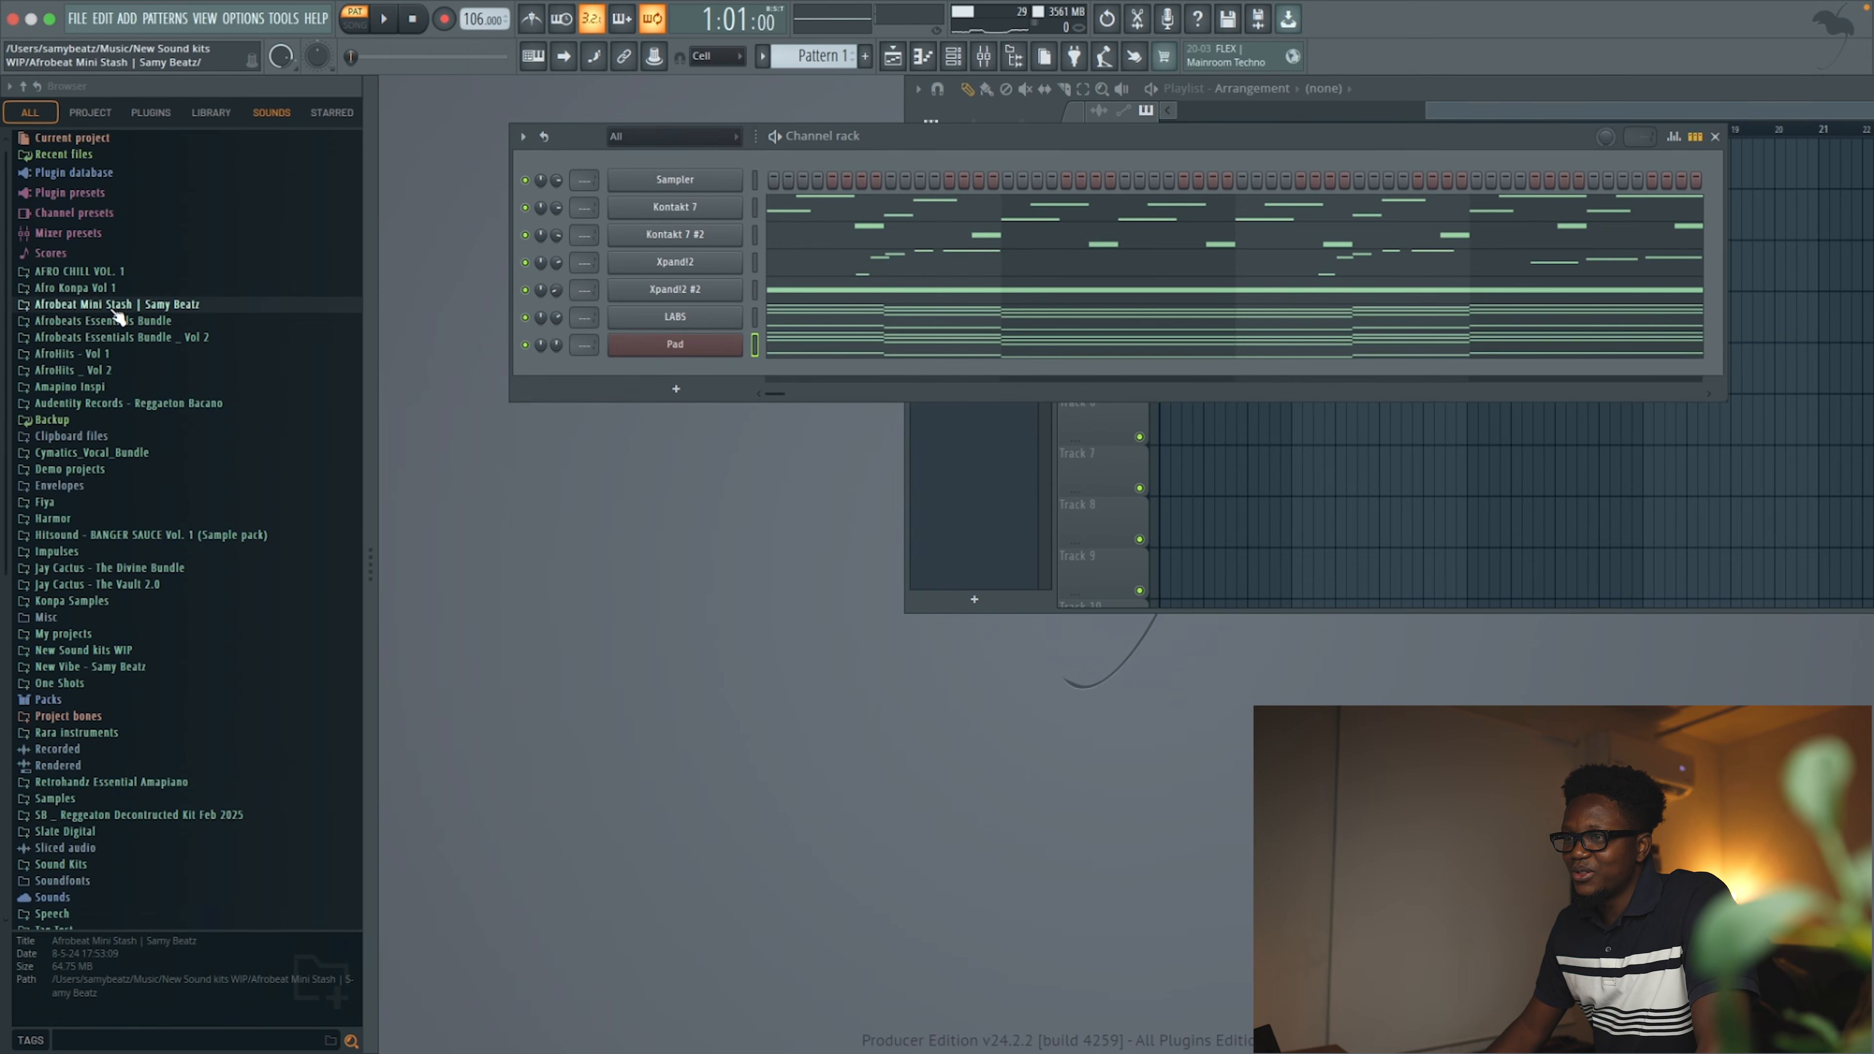
scroll(148, 284, "down", 5)
scroll(150, 279, "down", 5)
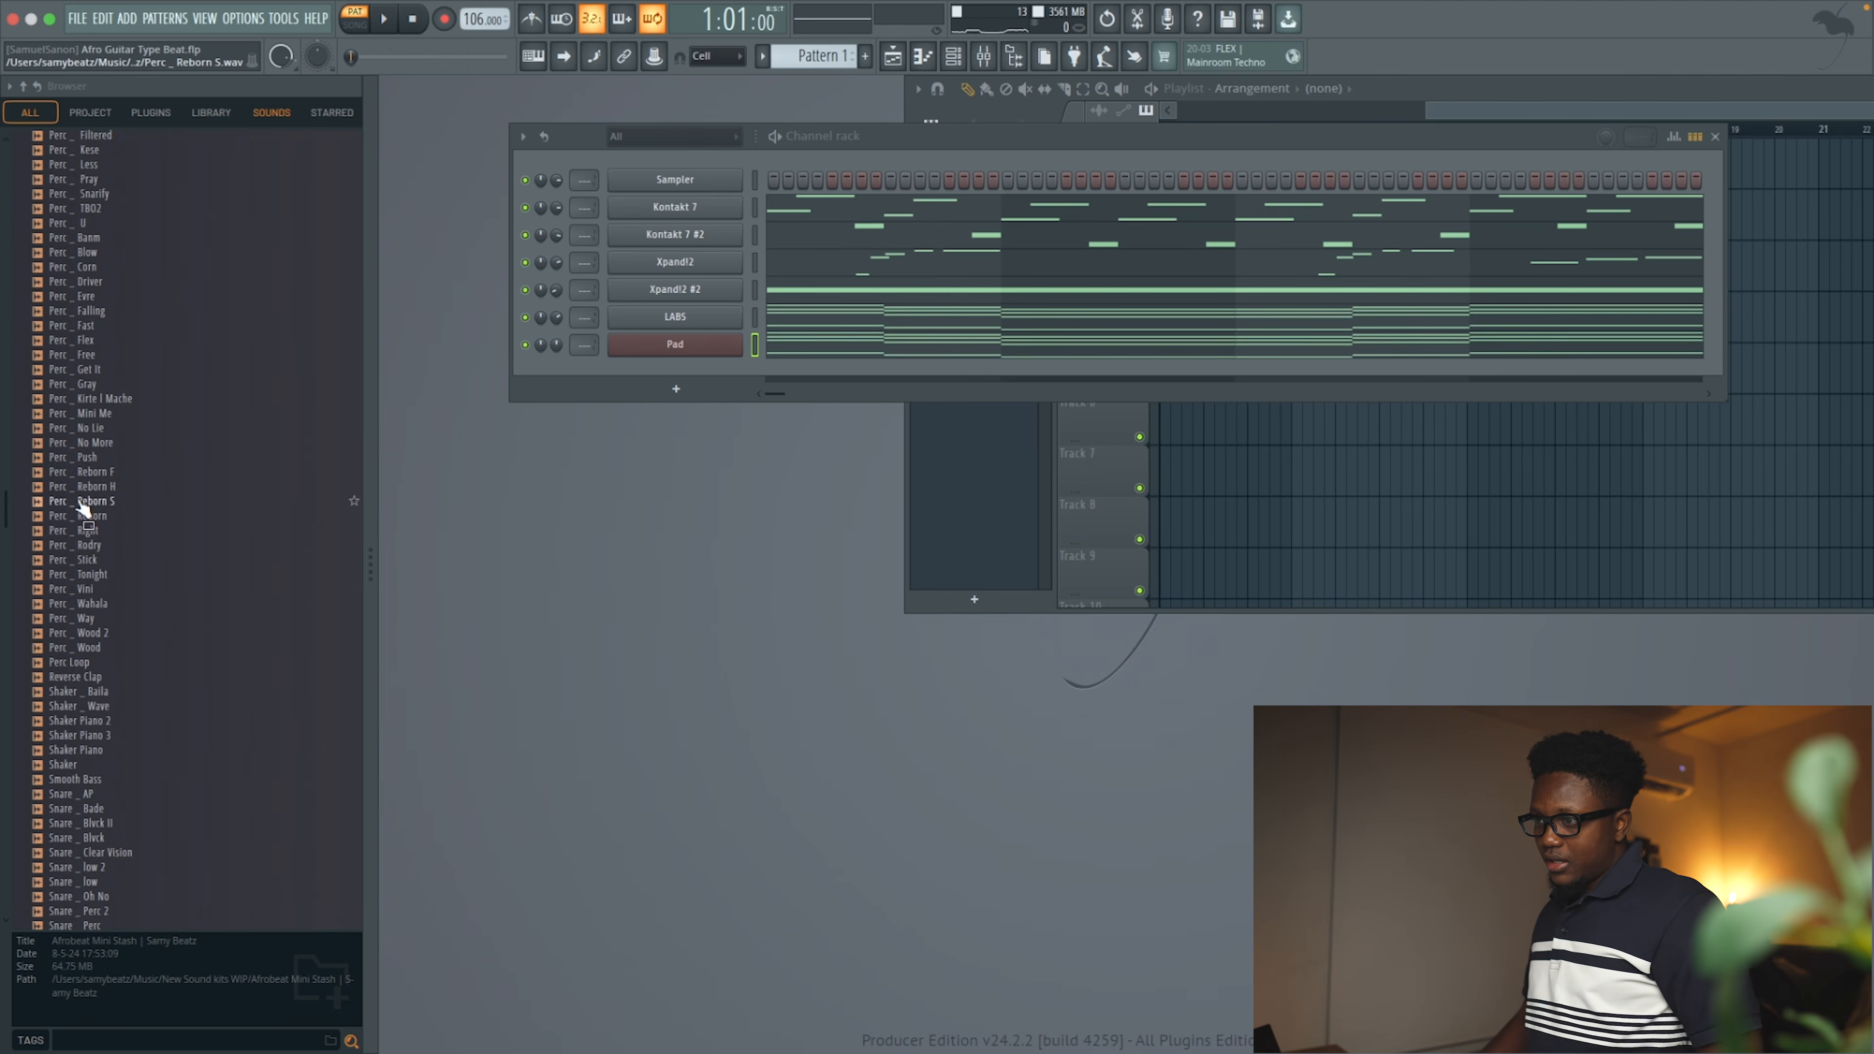
scroll(88, 491, "down", 3)
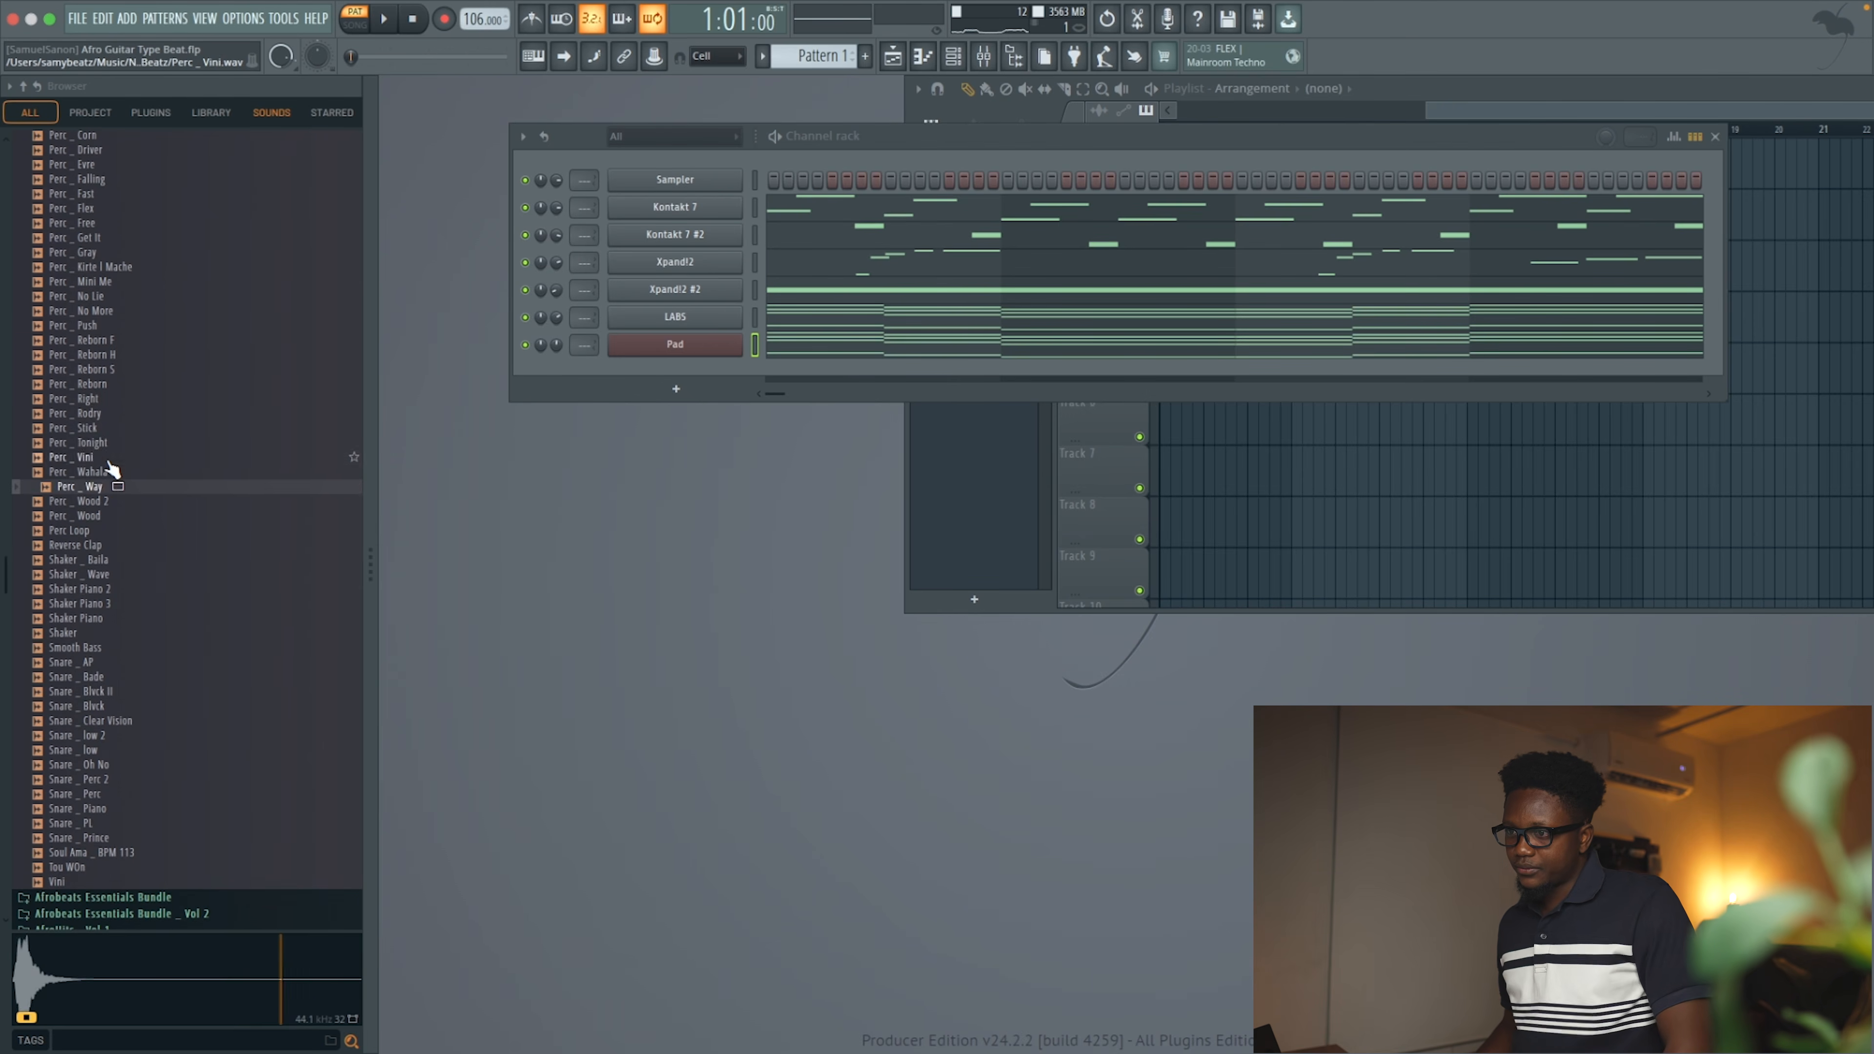
left_click(92, 443)
scroll(124, 449, "up", 5)
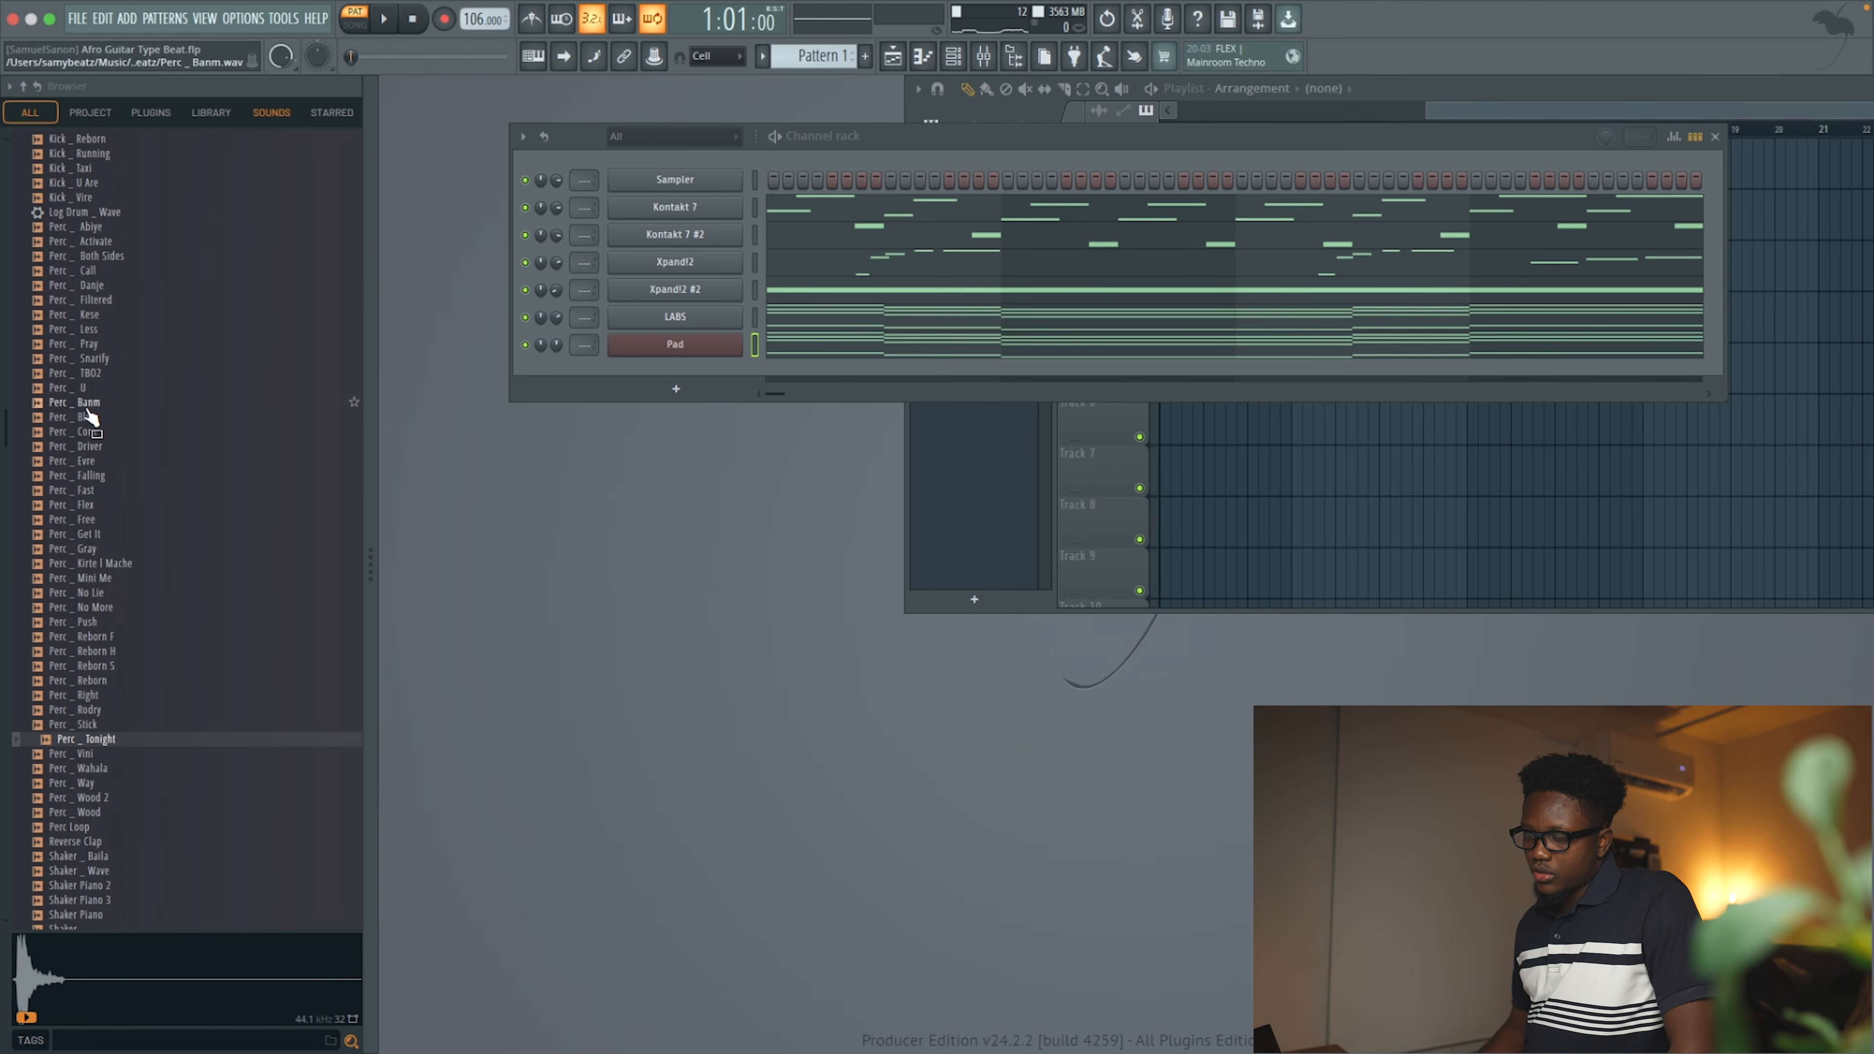
left_click(112, 376)
left_click(102, 302)
left_click(105, 258)
left_click(93, 358)
scroll(99, 362, "up", 4)
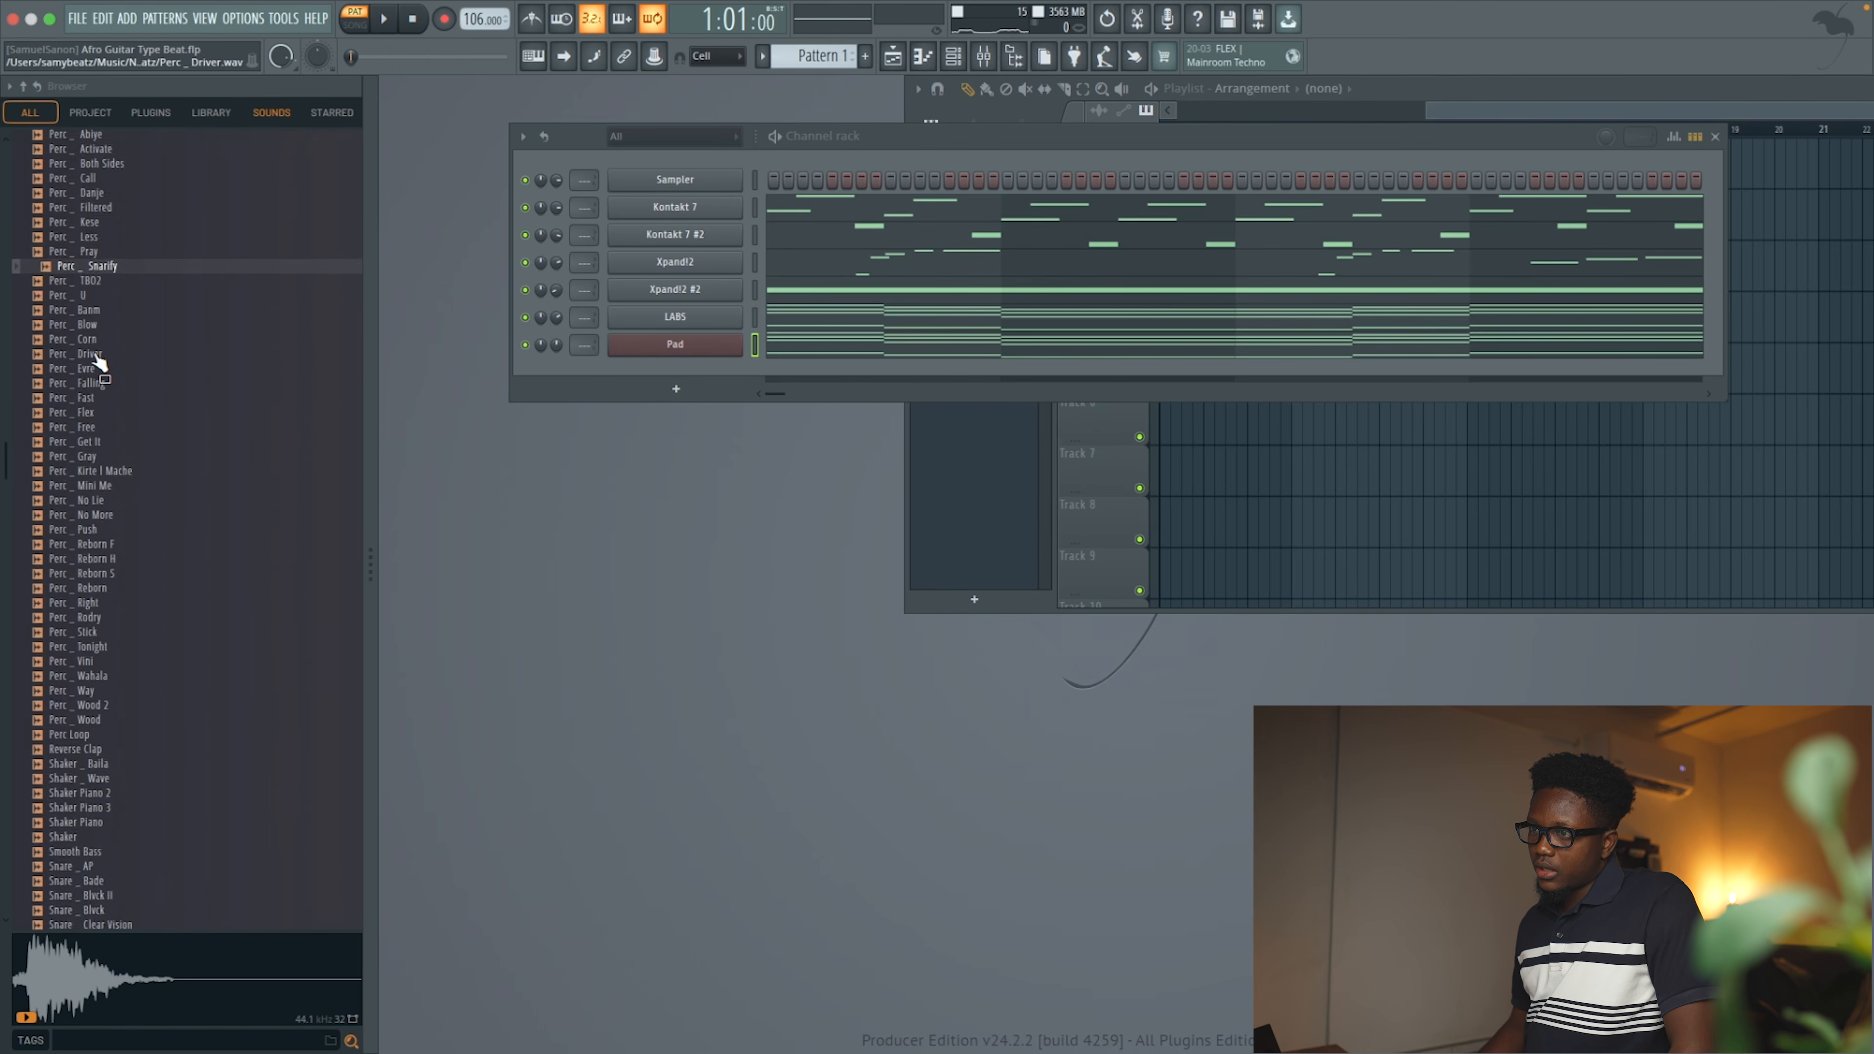
left_click(103, 307)
Load the Kick _ Taxi sample into the Sampler channel and fill it every 4 steps
left_click(95, 366)
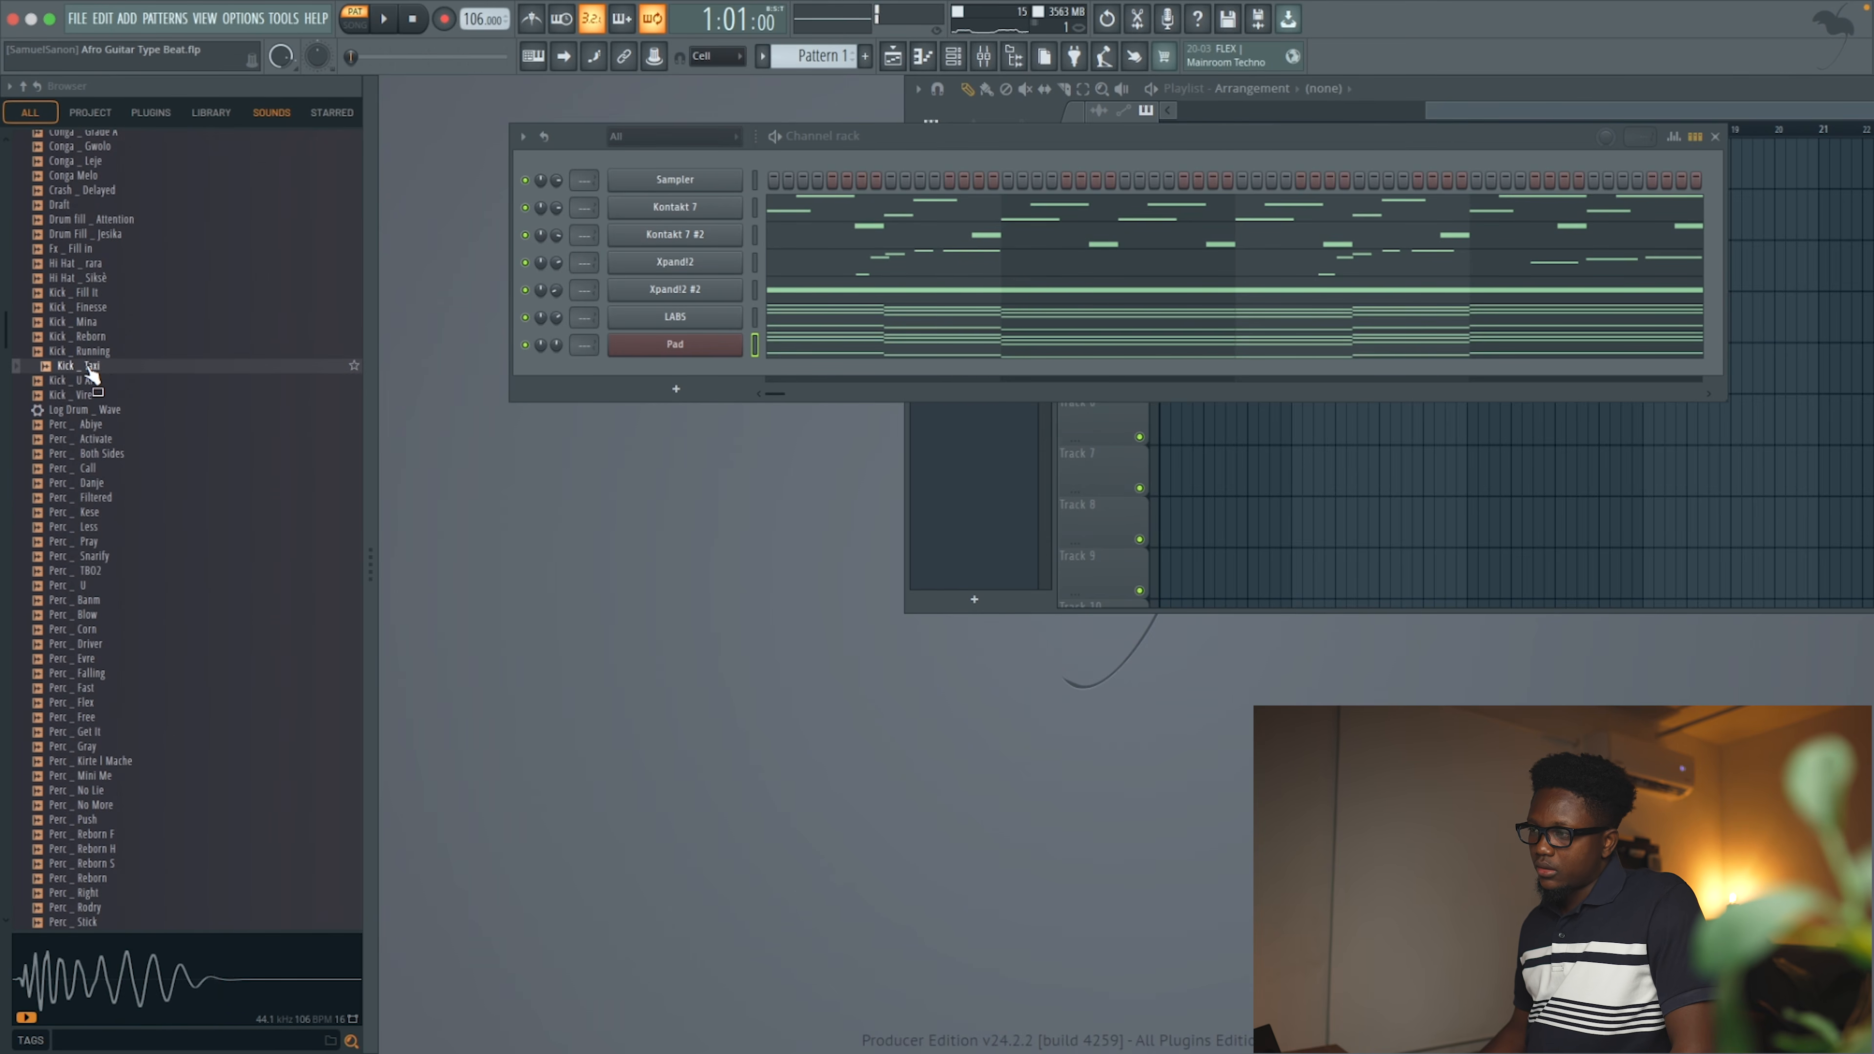
left_click_drag(412, 296, 691, 177)
right_click(691, 177)
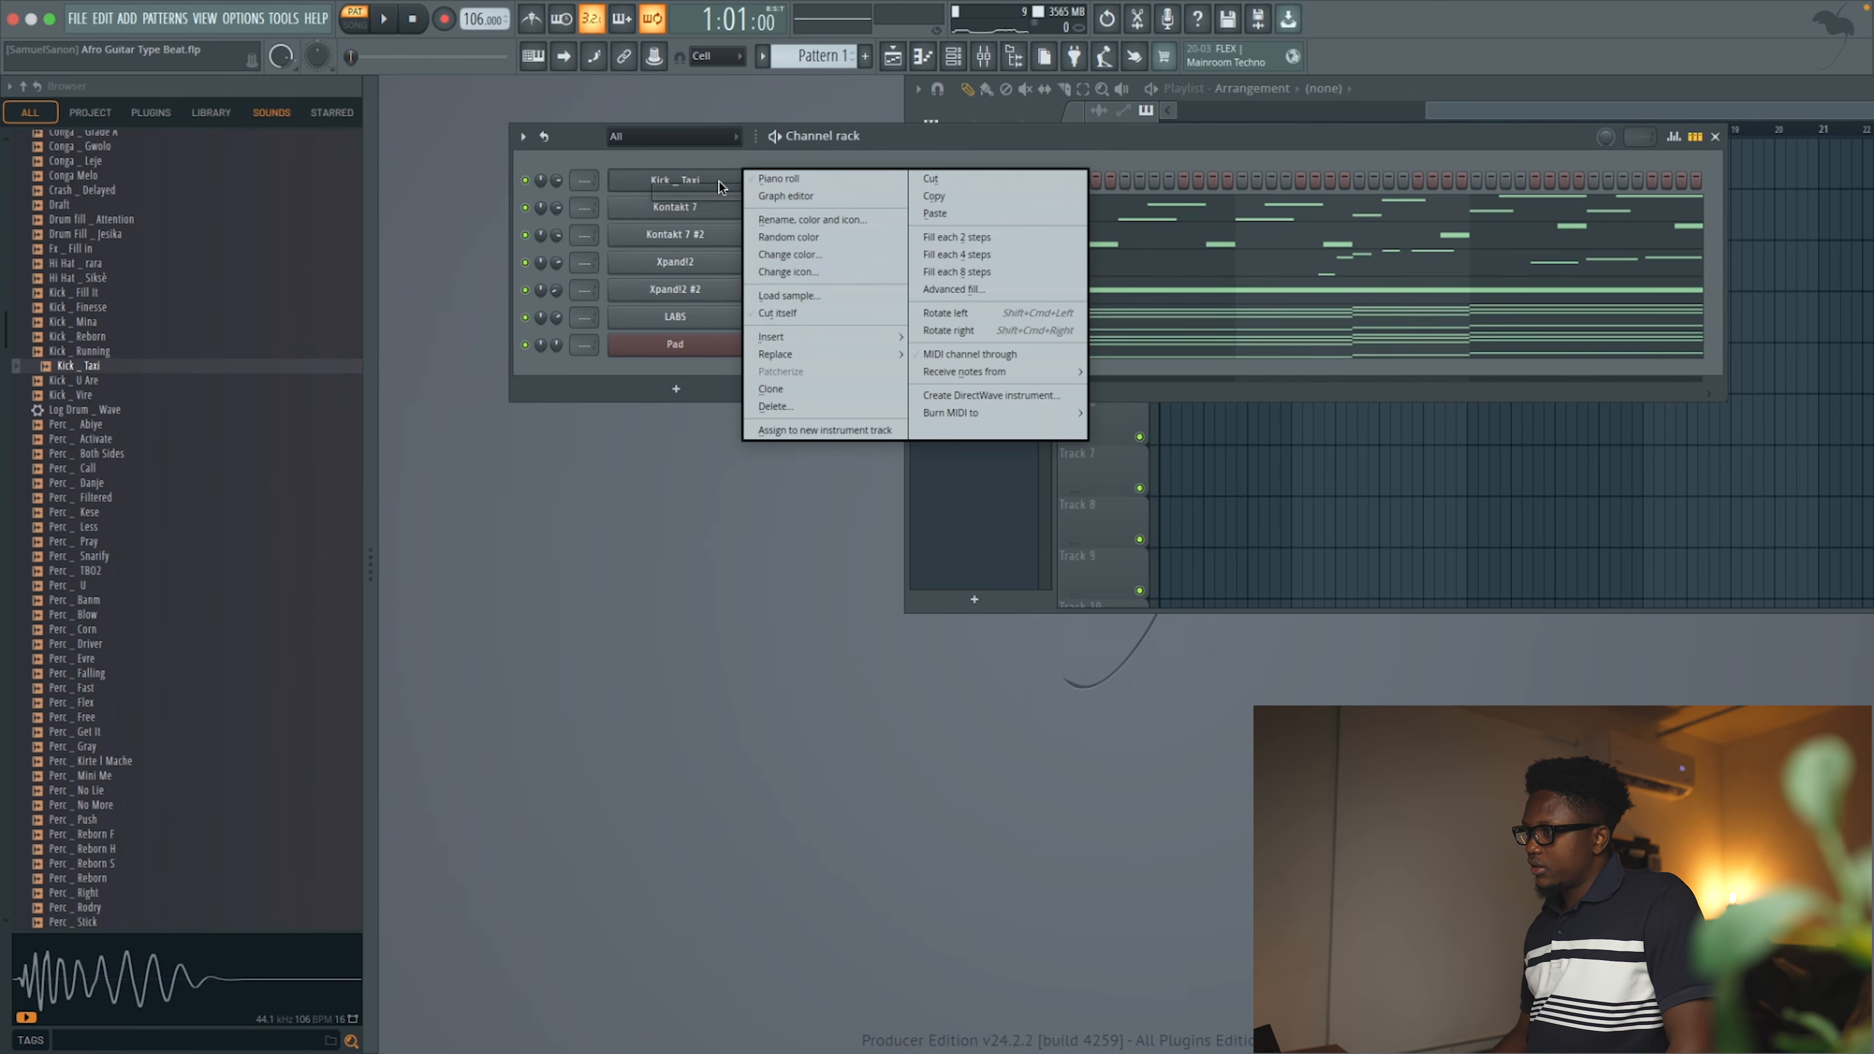
left_click(956, 255)
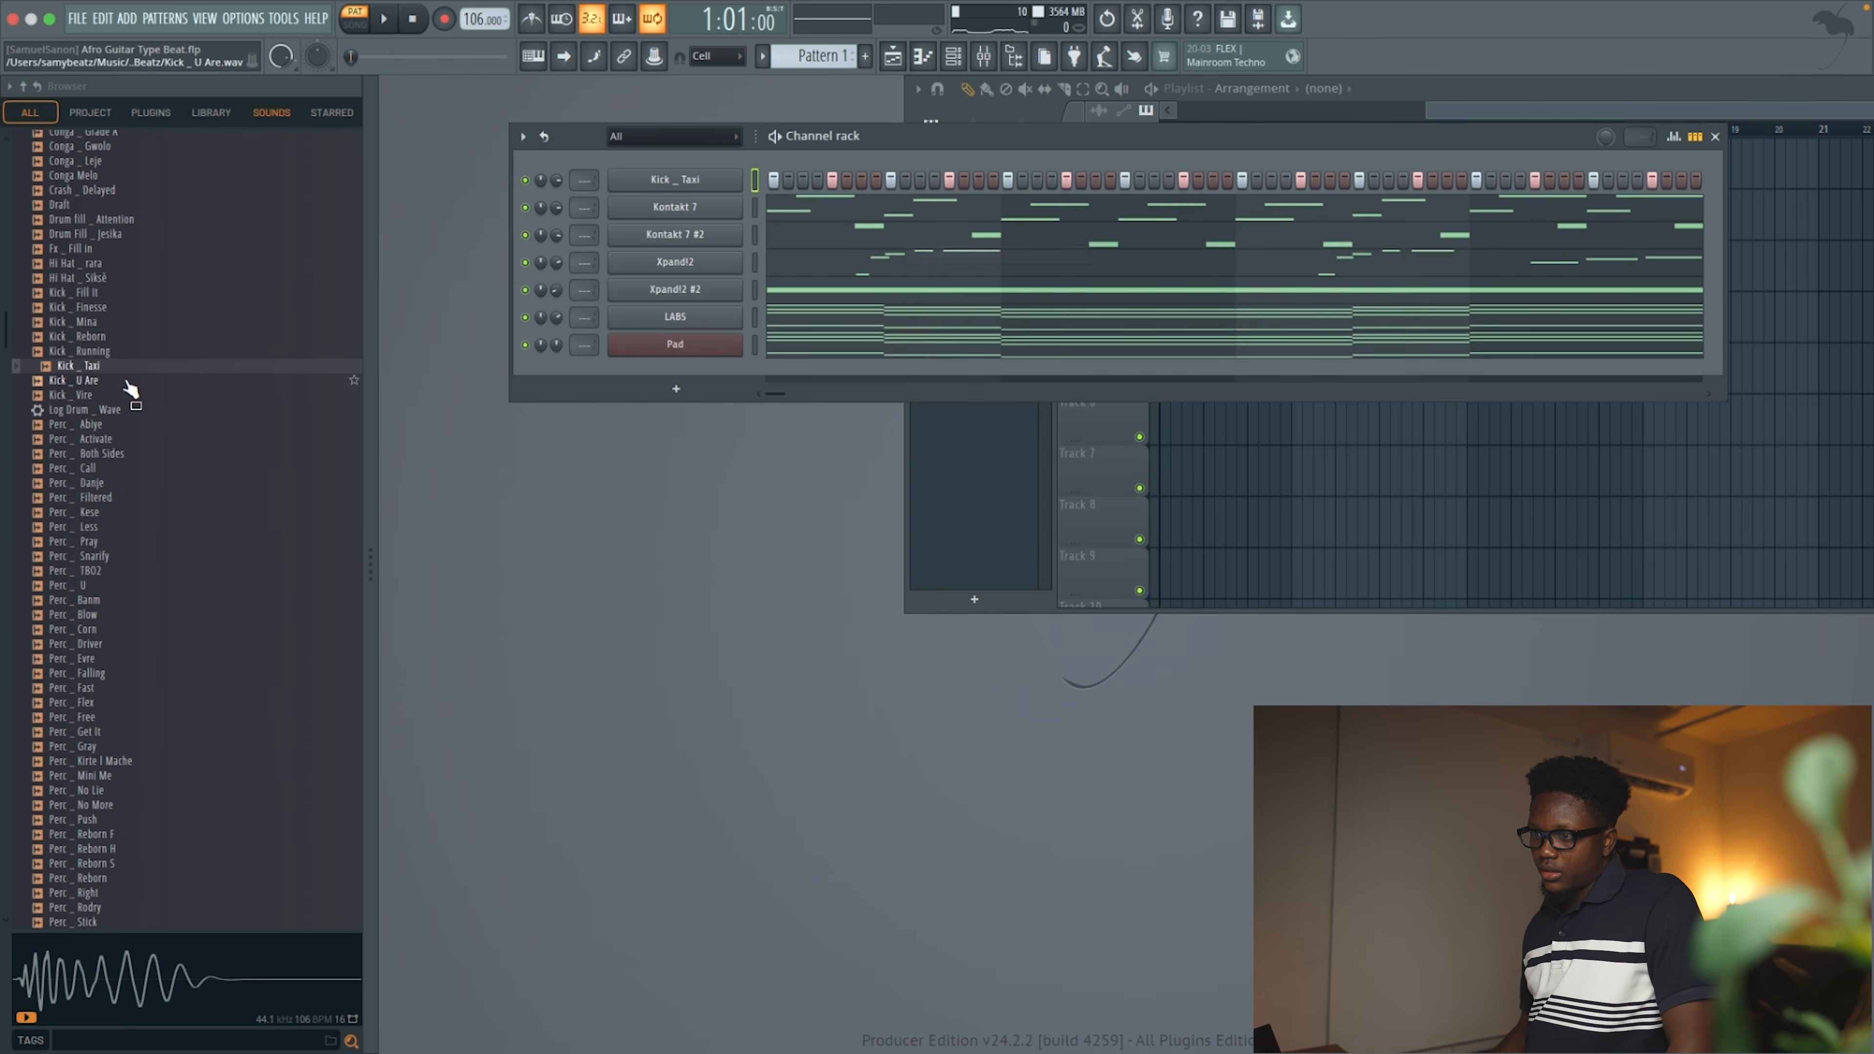
Audition more percussion samples, load Perc _ Driver below the kick, and program hits on steps 1, 4, 7, 11 and 13
scroll(140, 380, "down", 5)
left_click(81, 330)
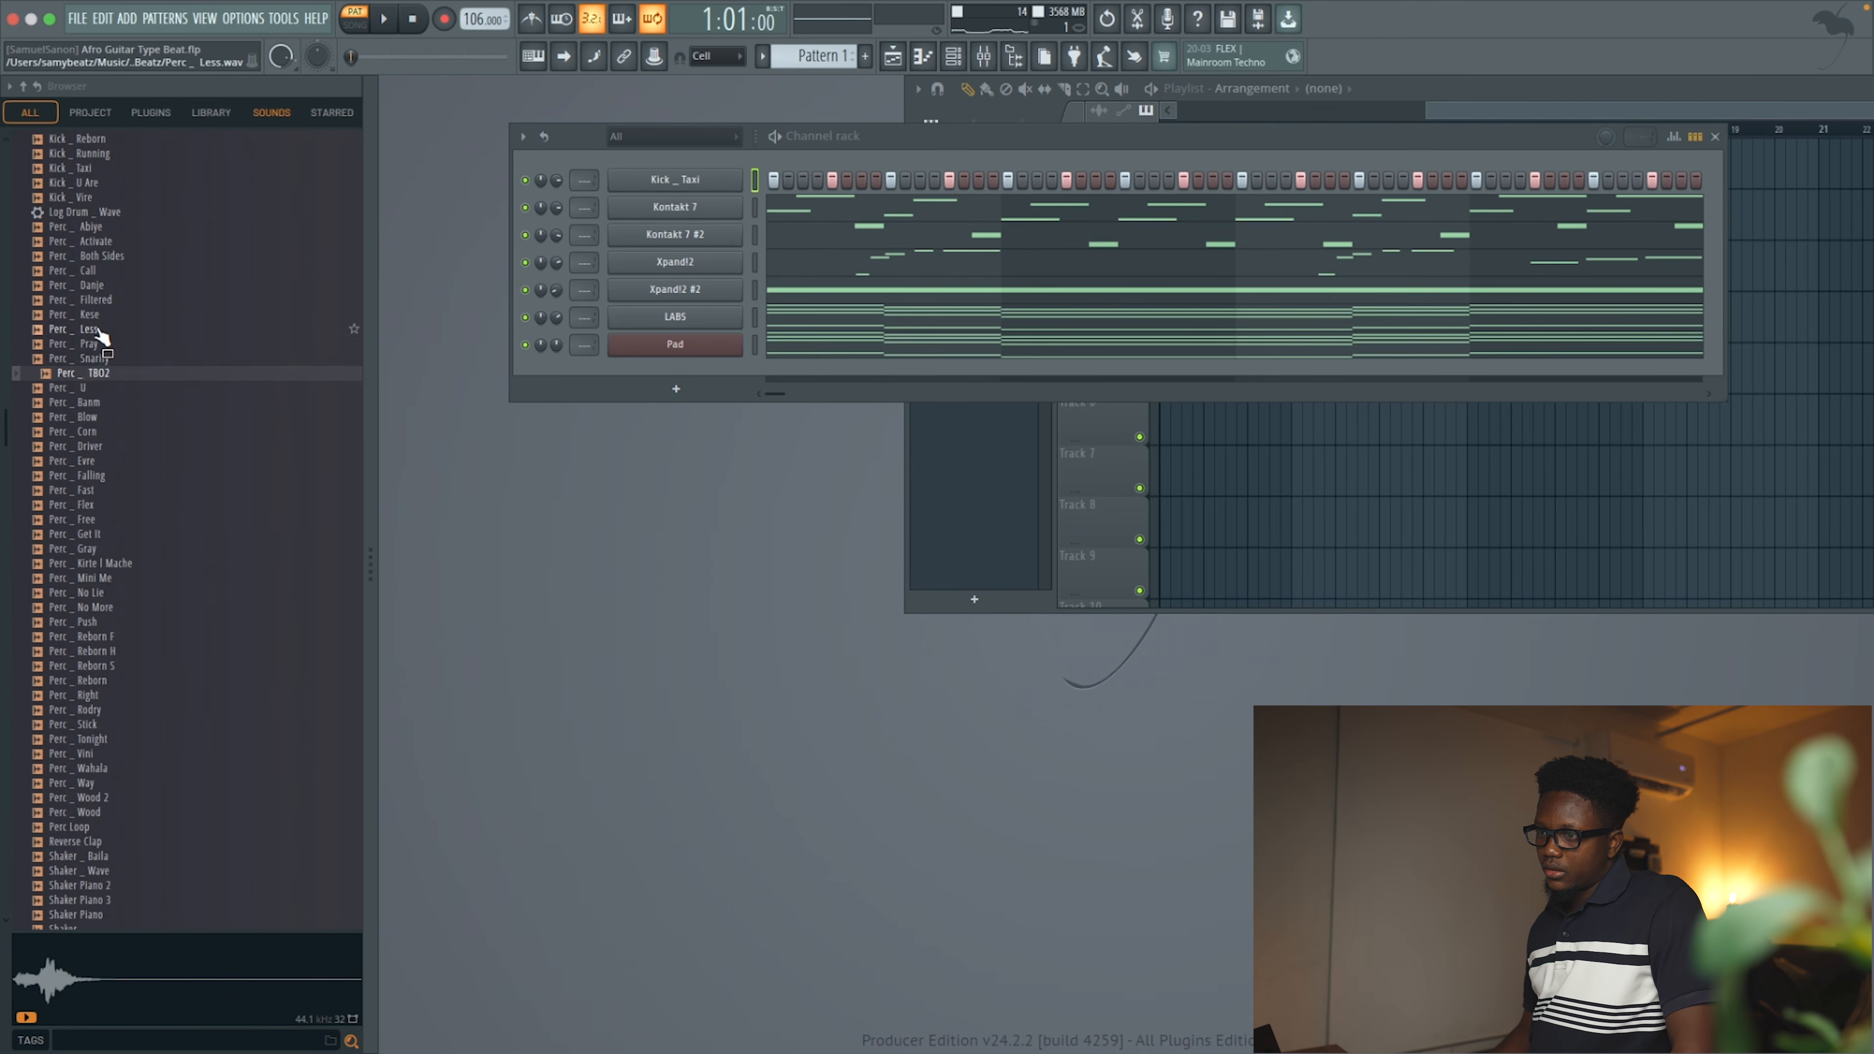
left_click(87, 418)
scroll(87, 421, "down", 4)
left_click(87, 428)
left_click_drag(88, 281, 705, 197)
left_click_drag(578, 190, 578, 193)
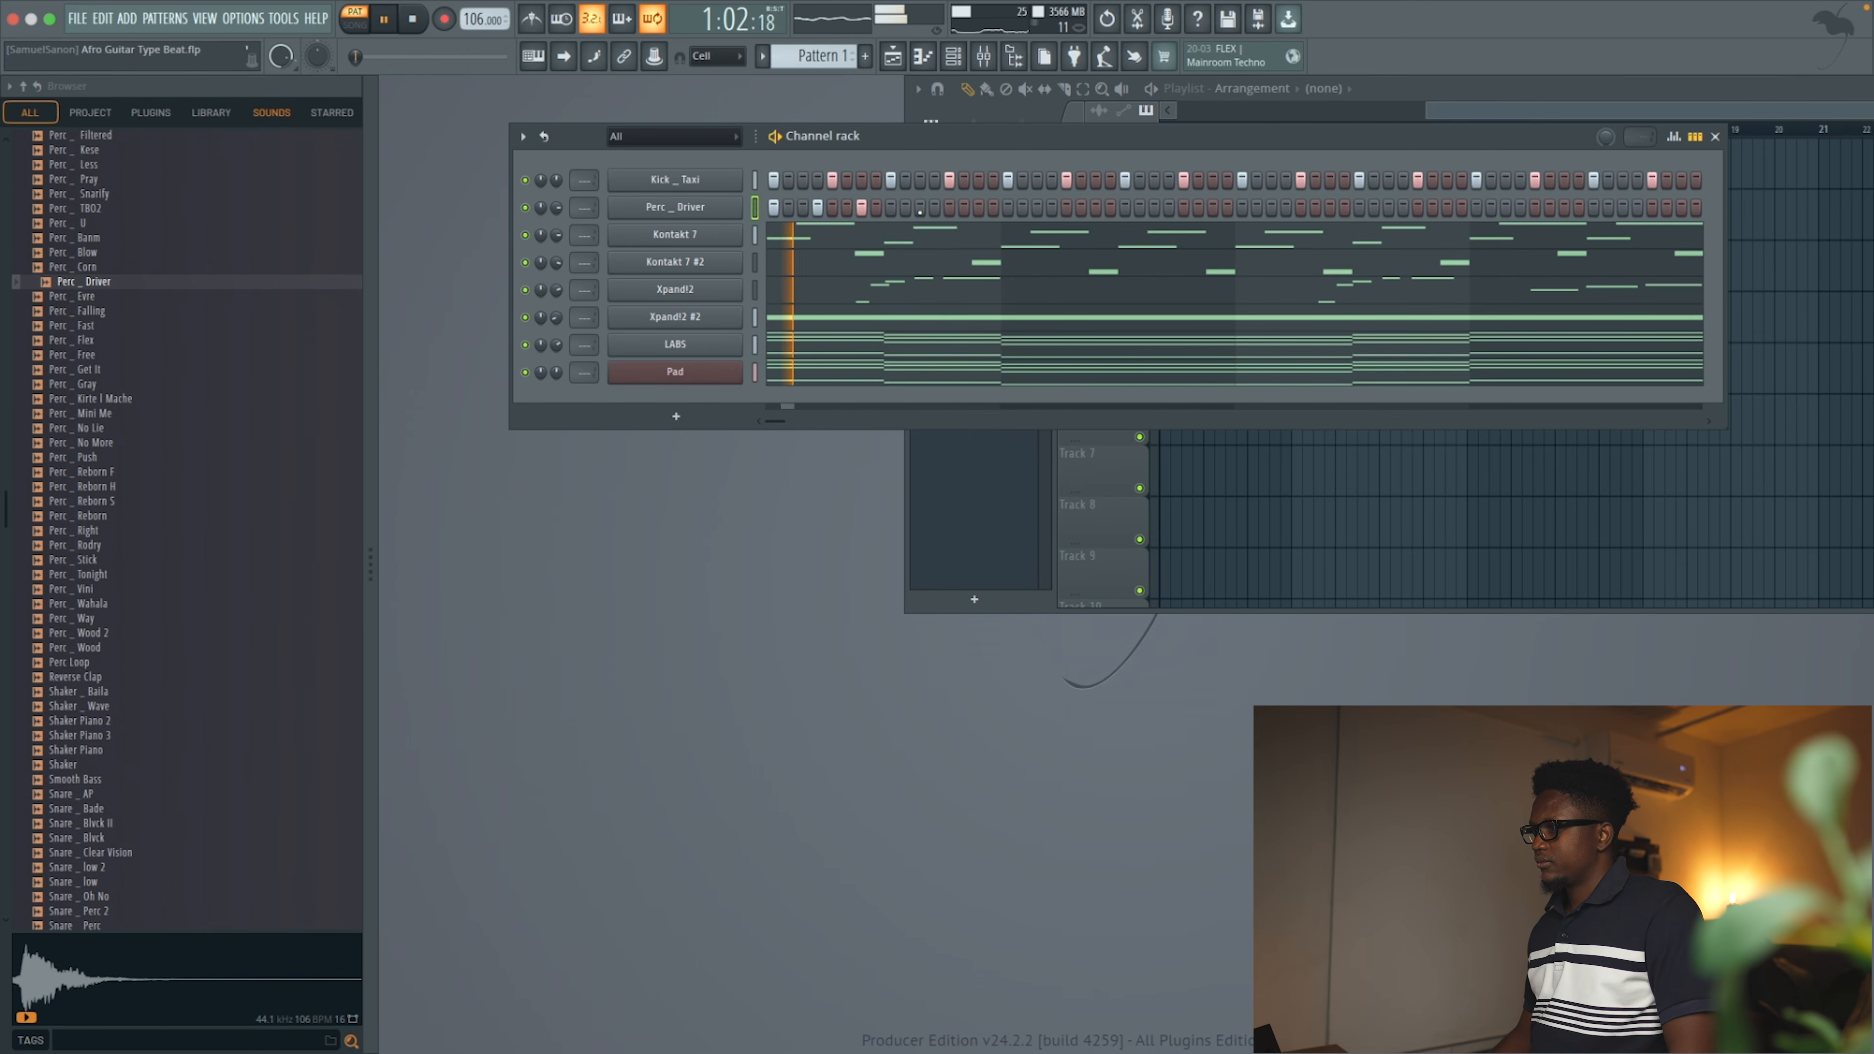
Duplicate the Perc _ Driver notes of bar 1 three times in the piano roll to fill all four bars
right_click(728, 212)
left_click(787, 208)
key("space")
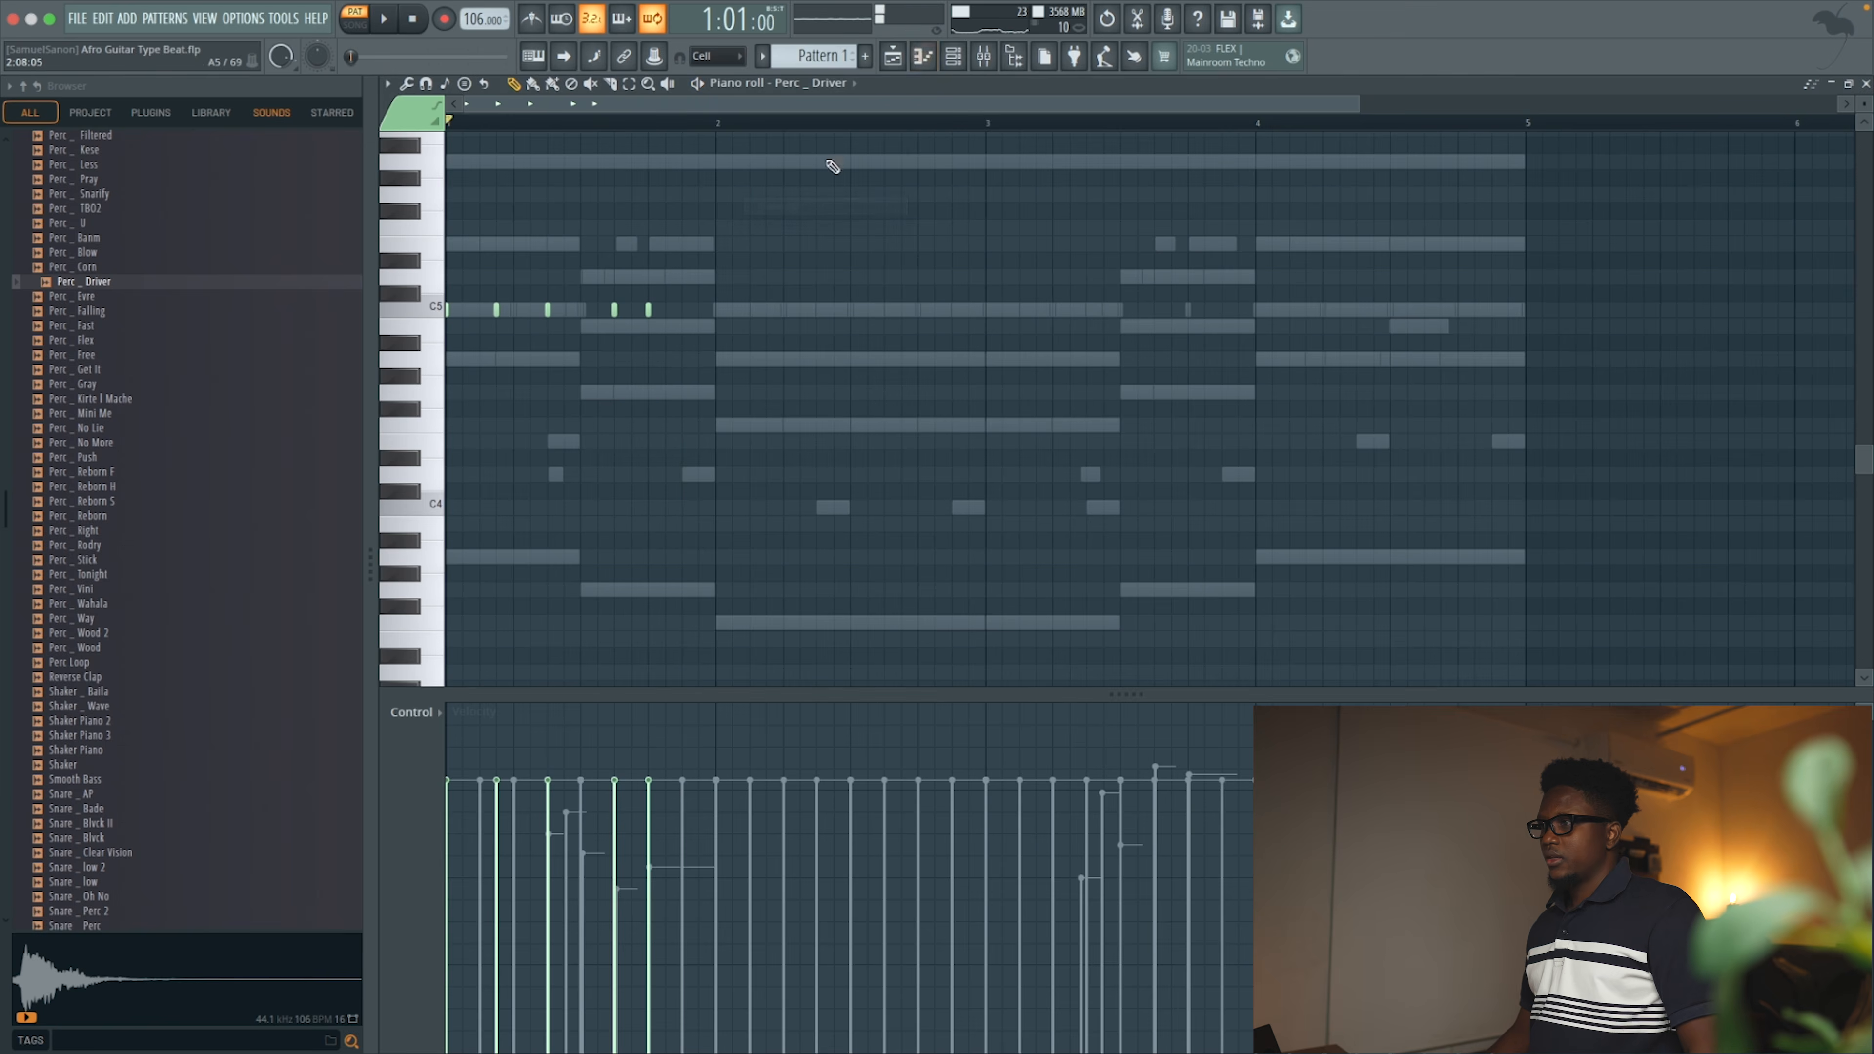
left_click_drag(717, 130, 6, 132)
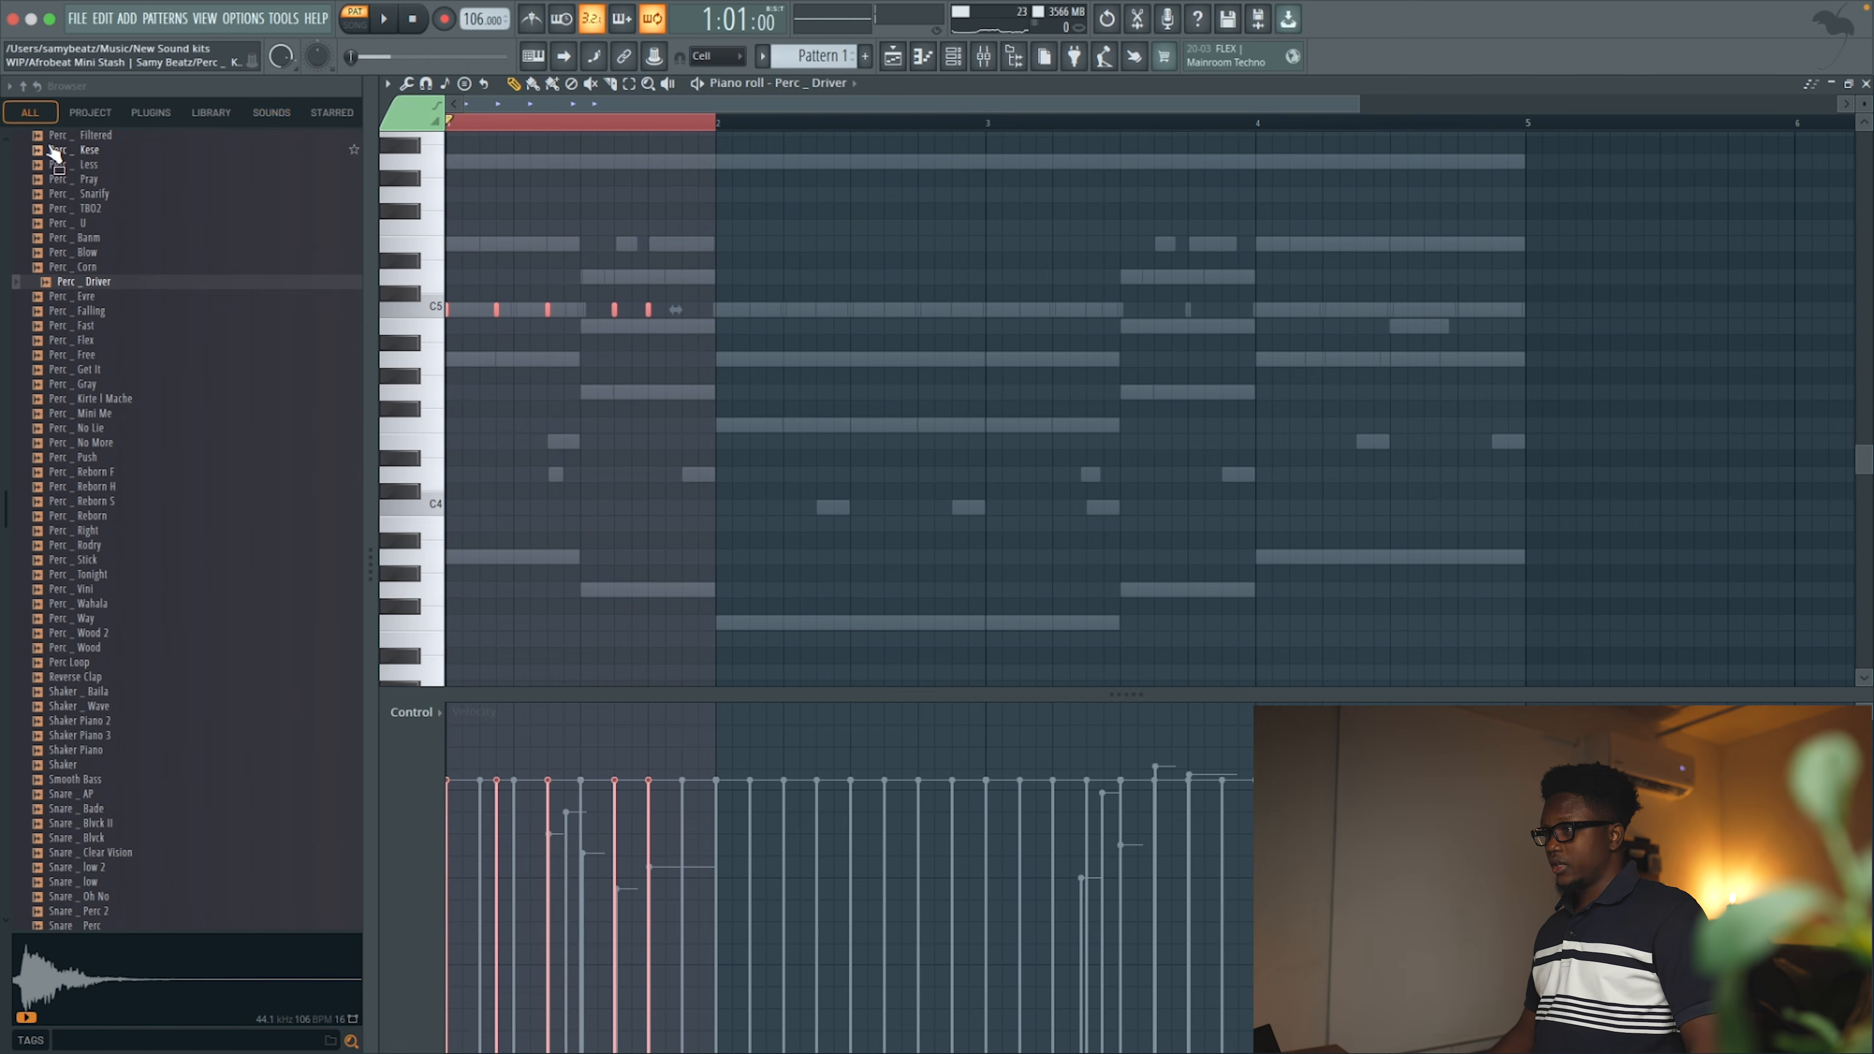
key("ctrl+b")
key("ctrl+b")
key("ctrl+b")
left_click(1865, 83)
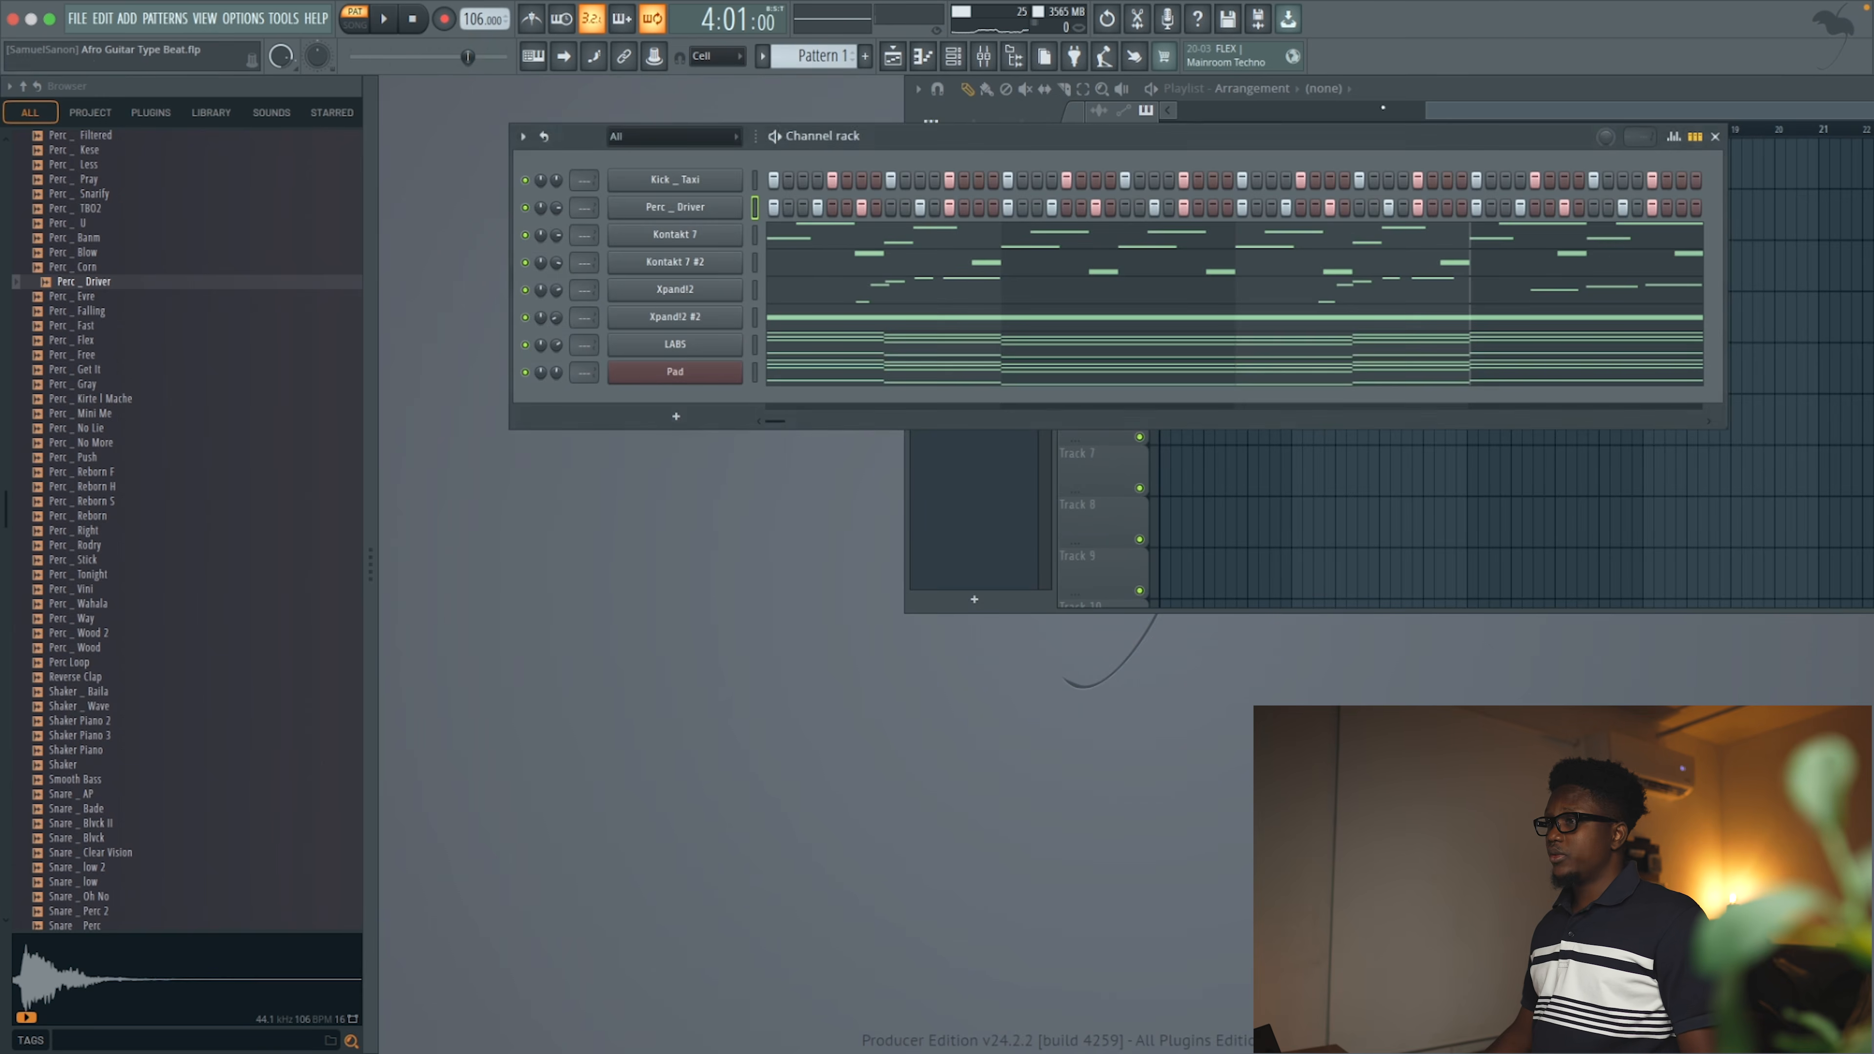
Place Pattern 1 at the start of Track 1, play it in song mode, and enlarge the playlist behind the channel rack
left_click(1351, 517)
left_click_drag(1351, 517, 1172, 153)
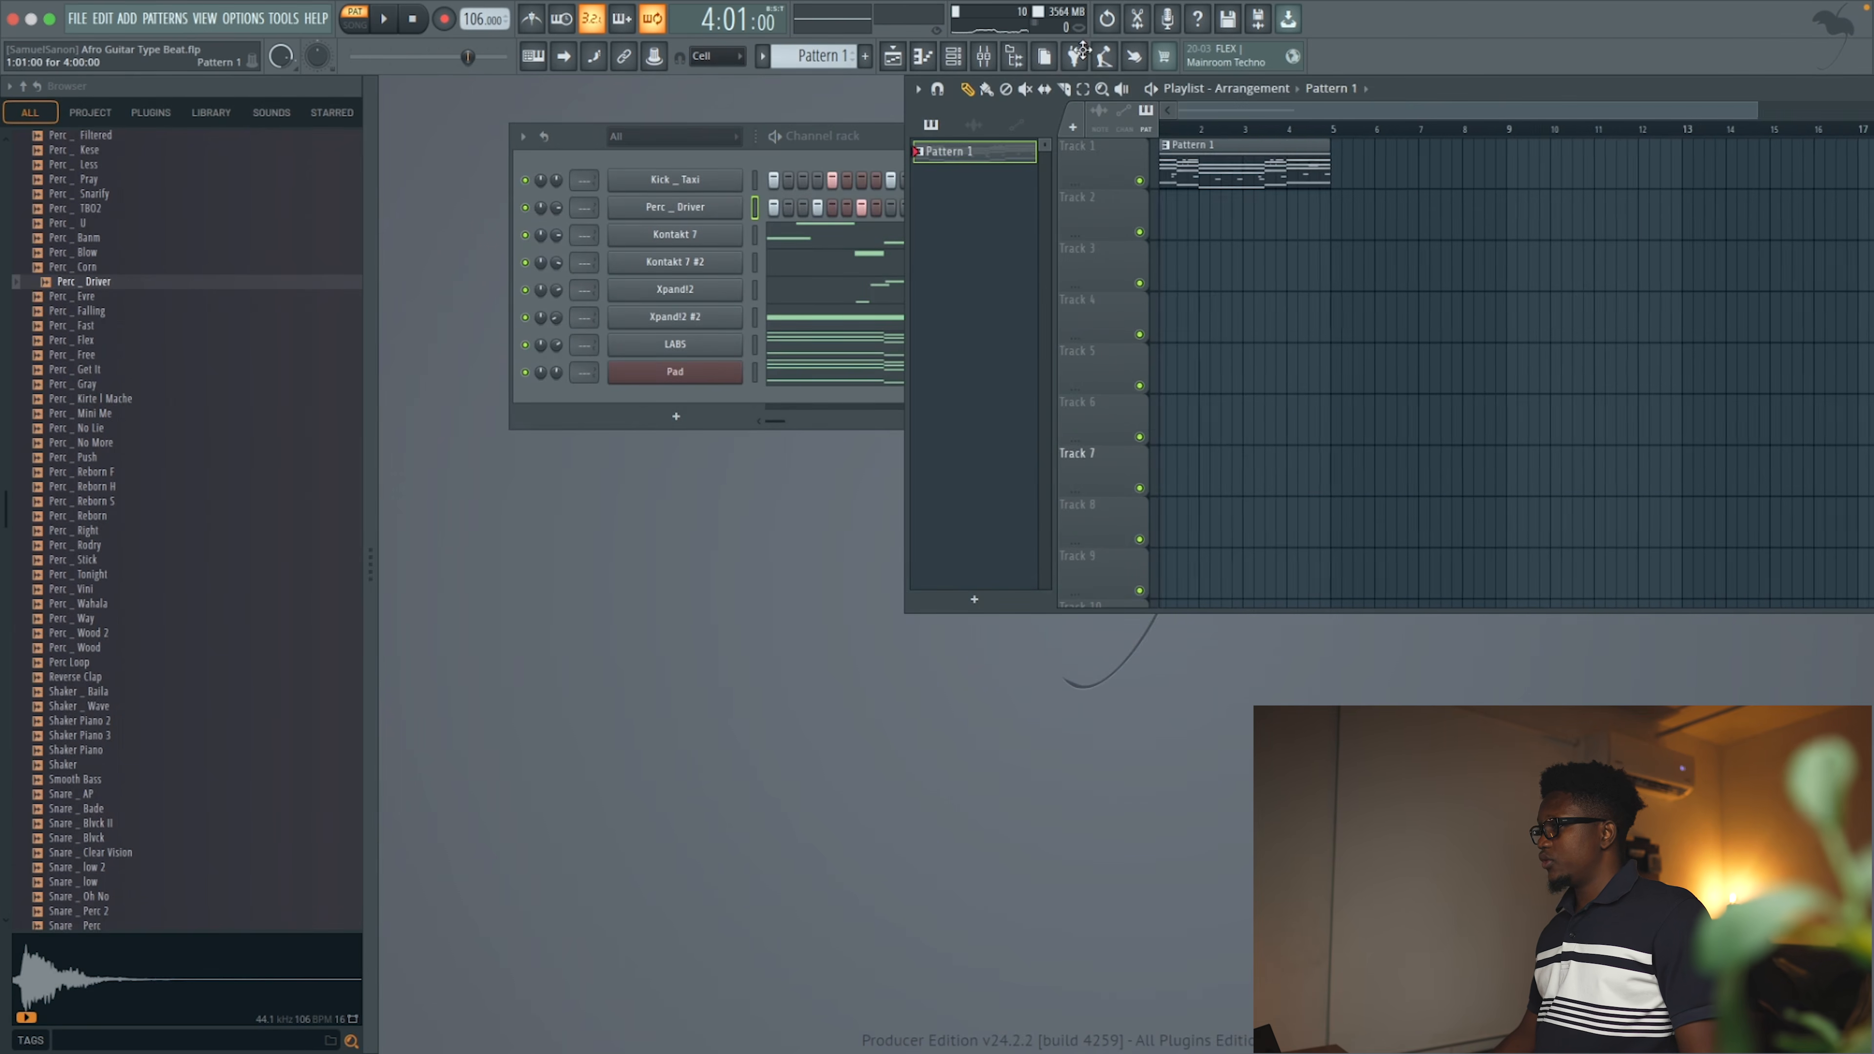
left_click(355, 22)
key("space")
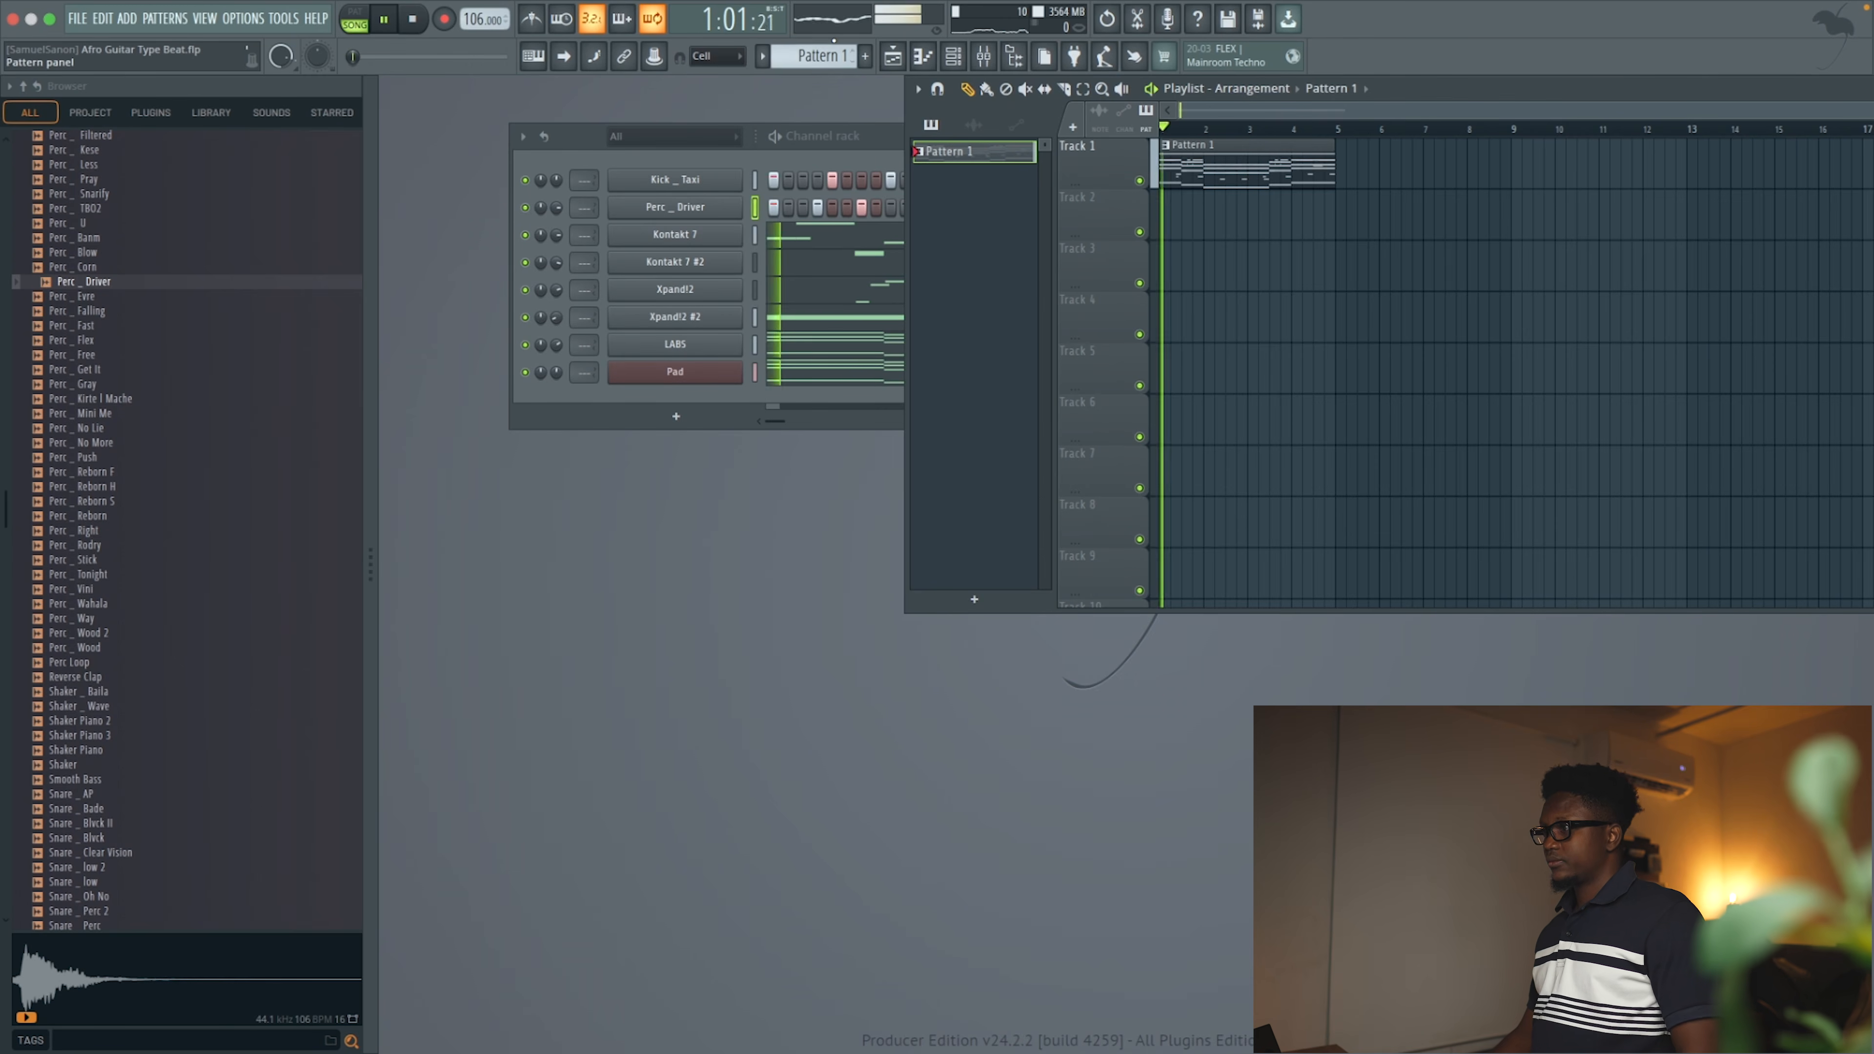
double_click(1427, 84)
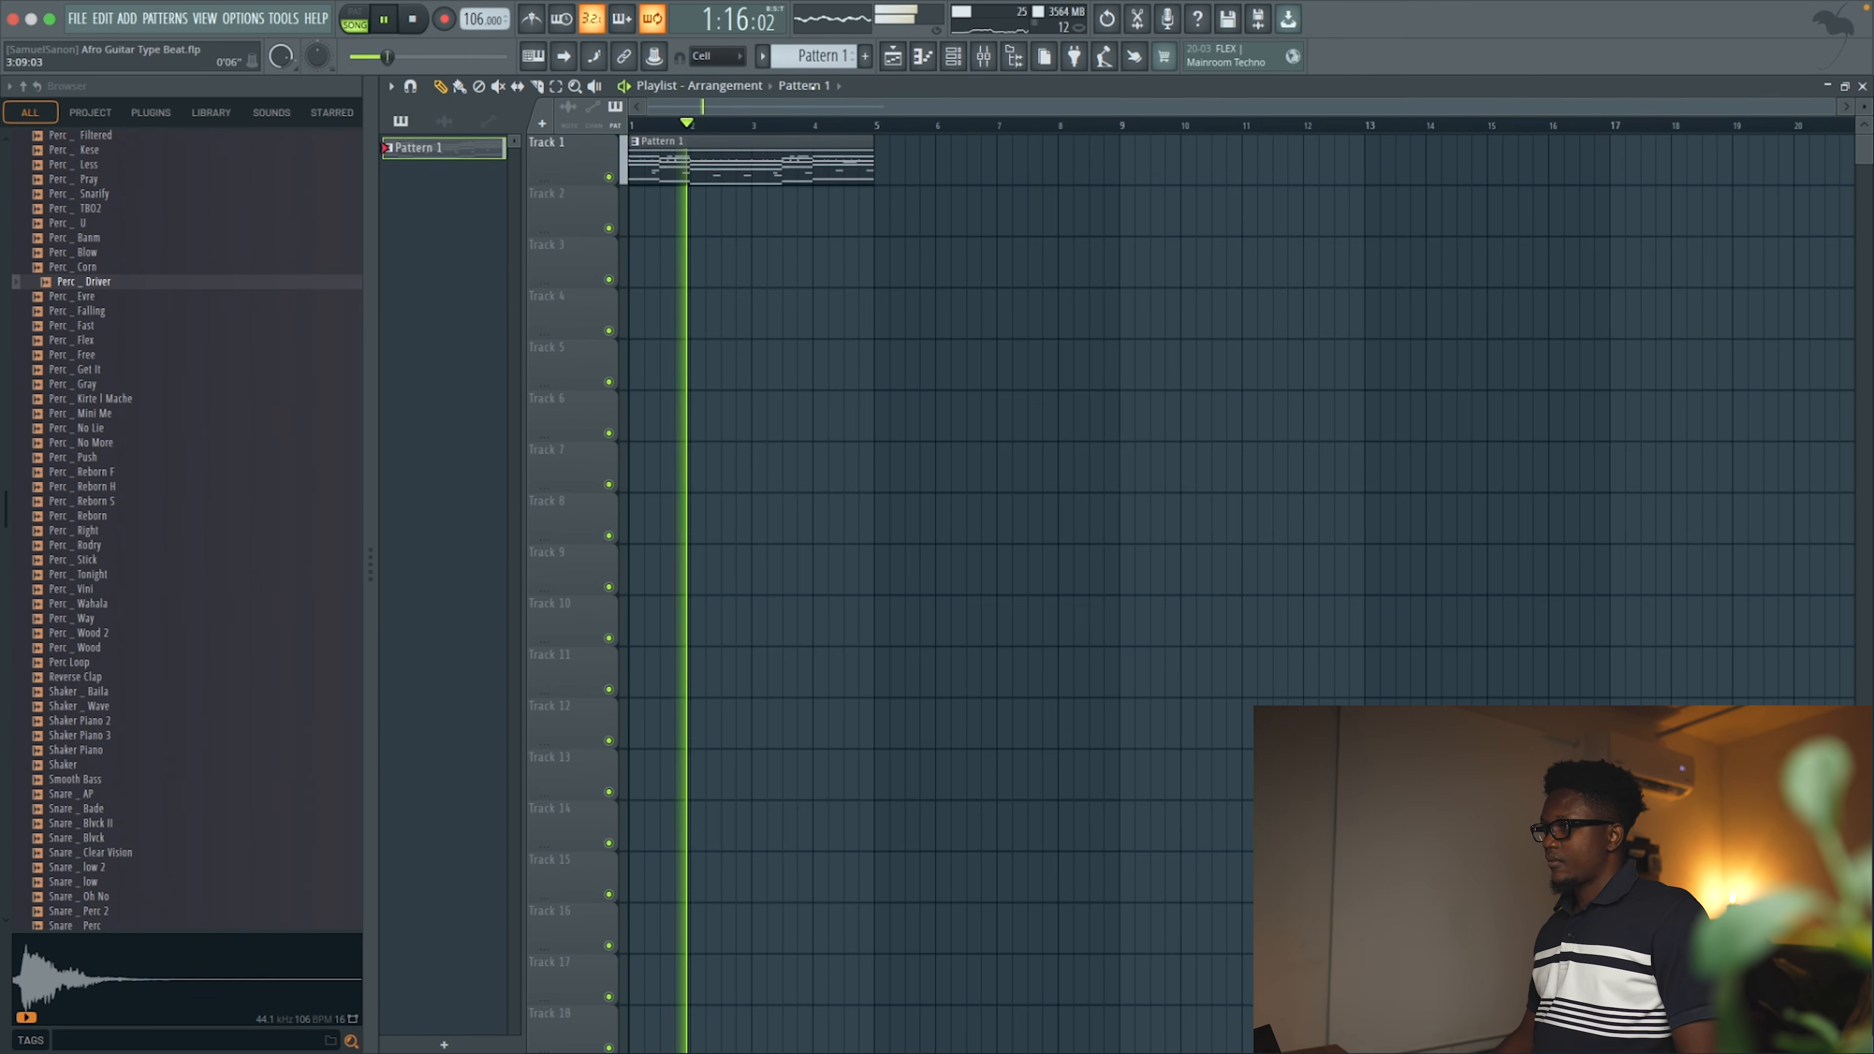
left_click(953, 55)
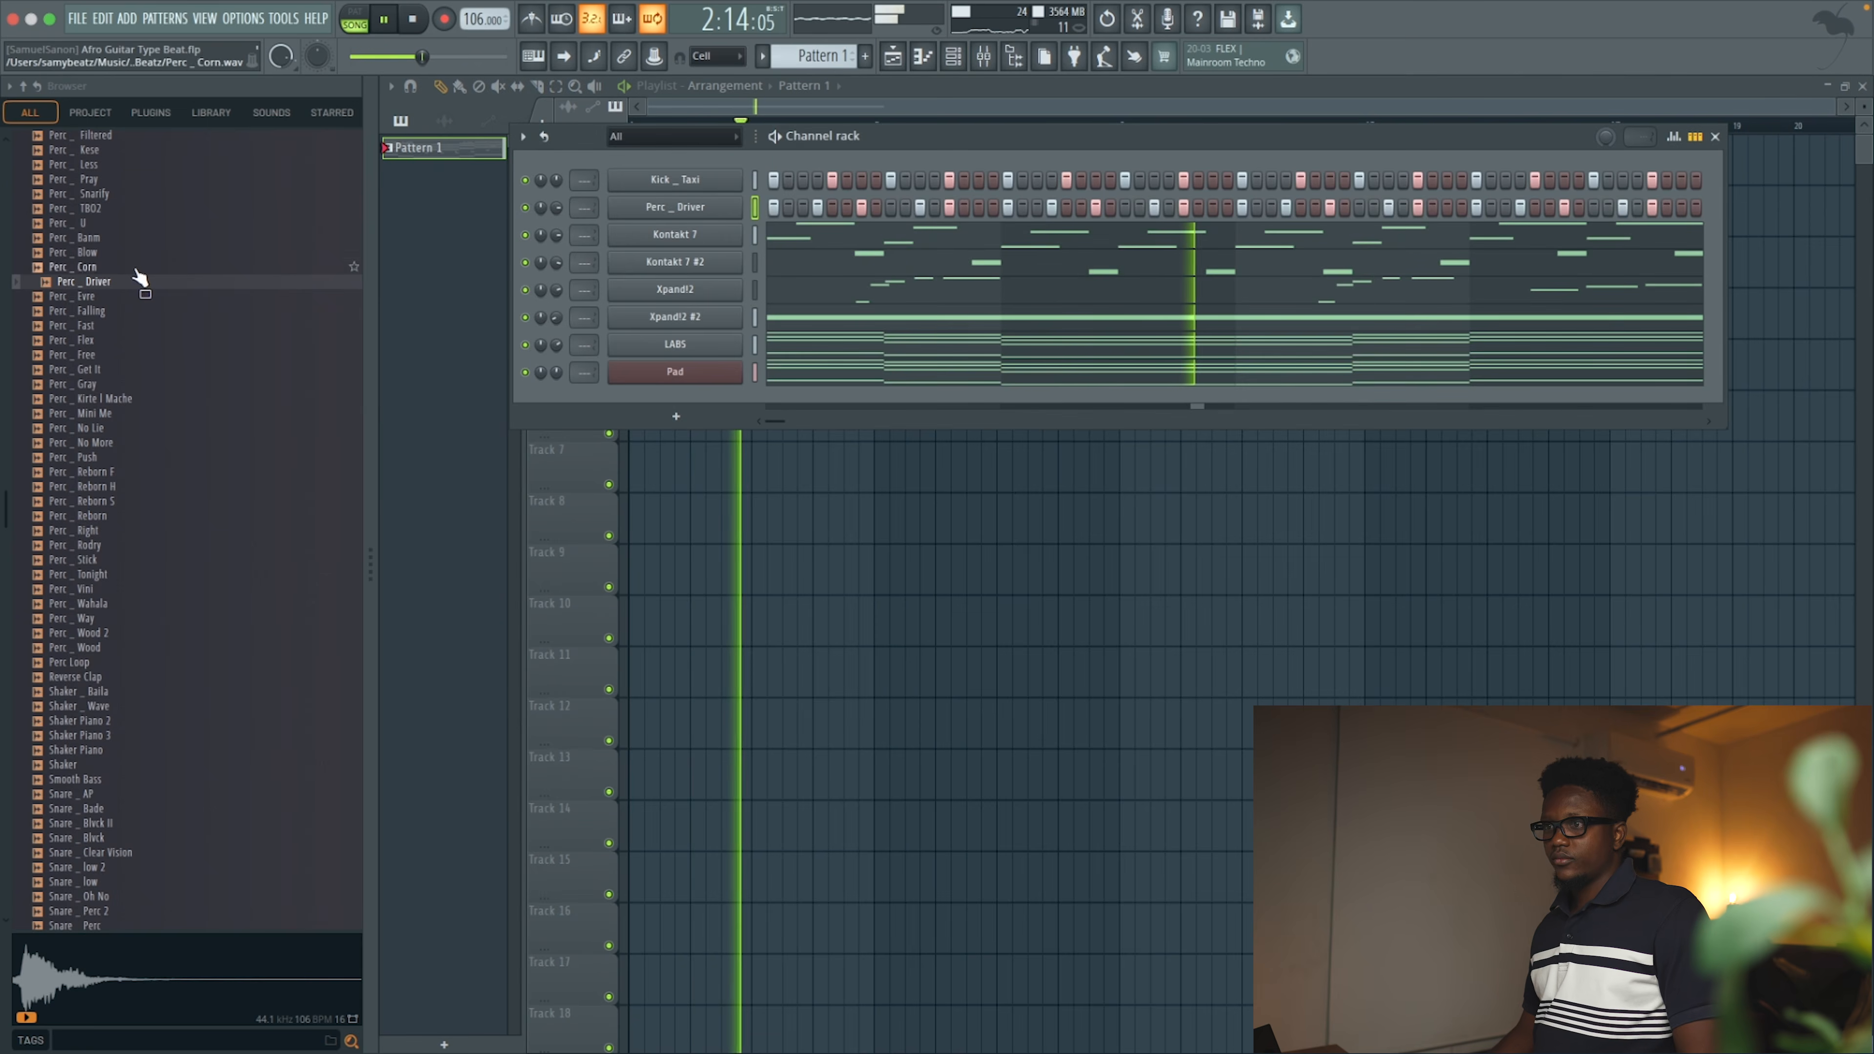
Stop playback and load the Conga _ Grade A Low sample as a new channel below Perc _ Driver
scroll(154, 266, "up", 15)
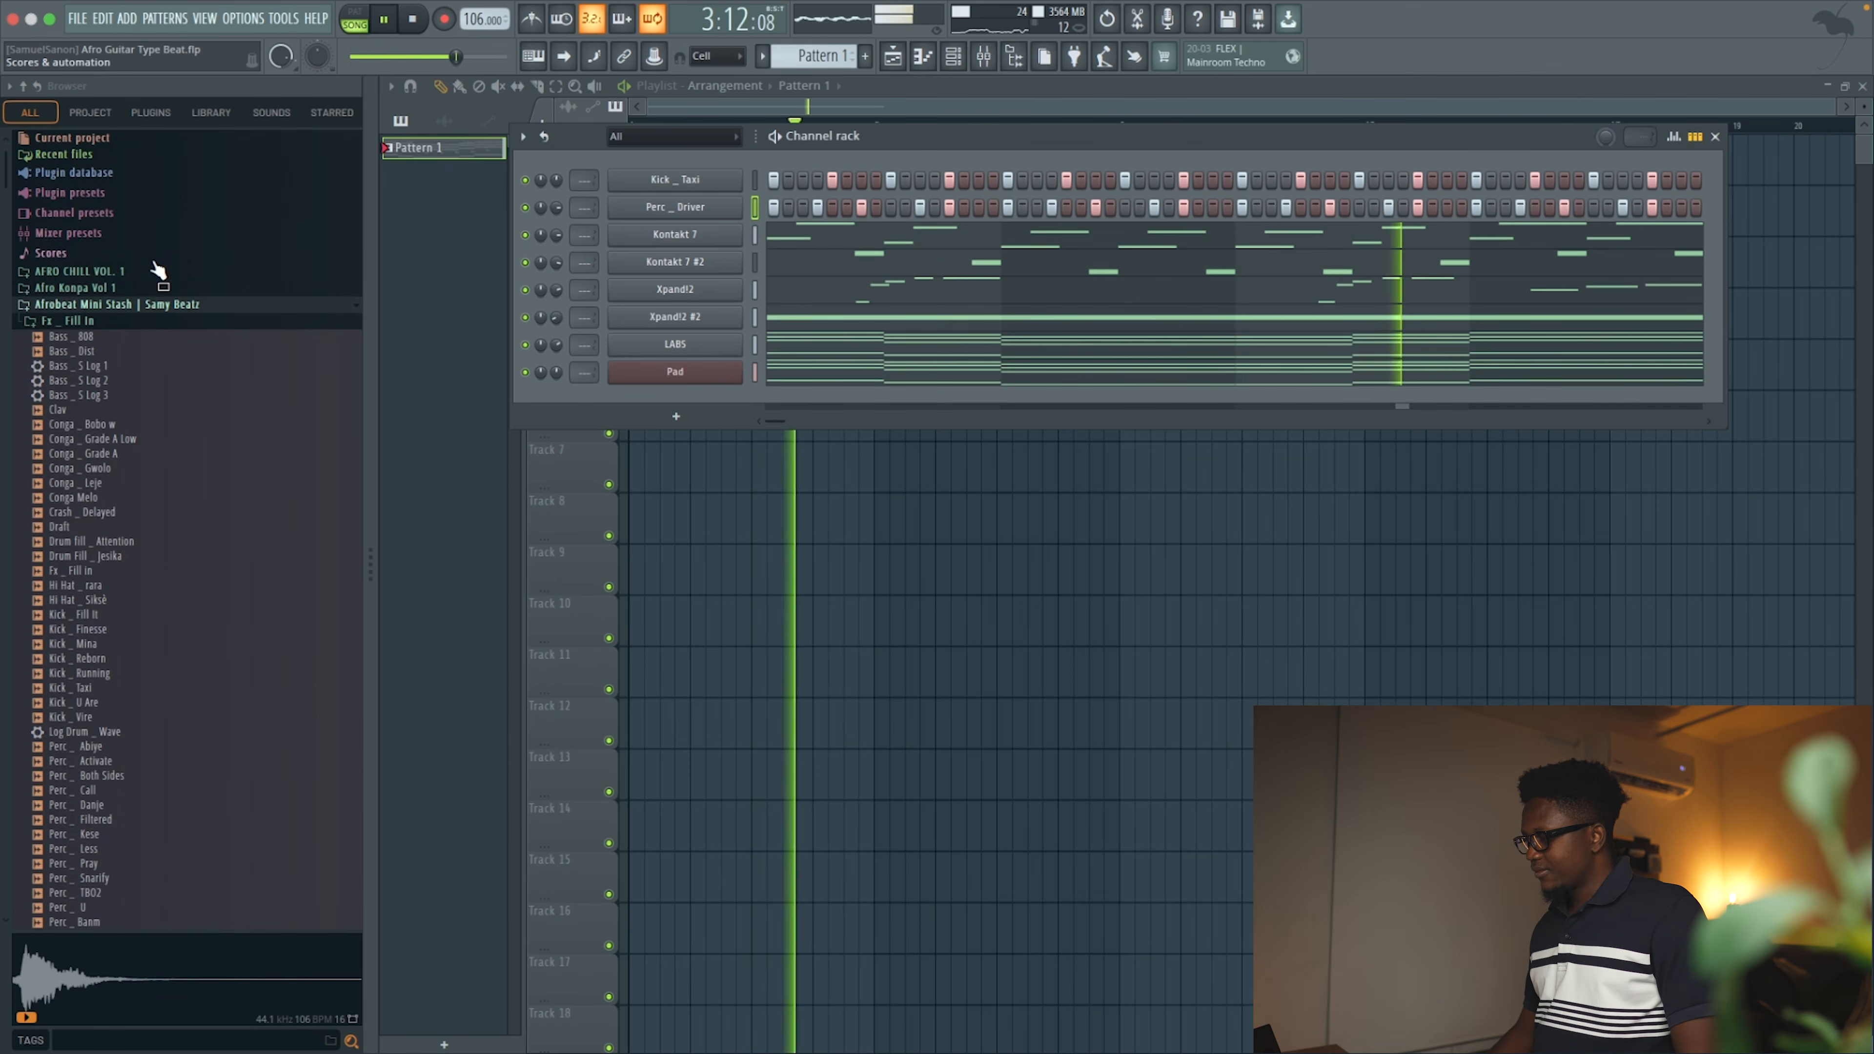
scroll(157, 269, "down", 3)
key("space")
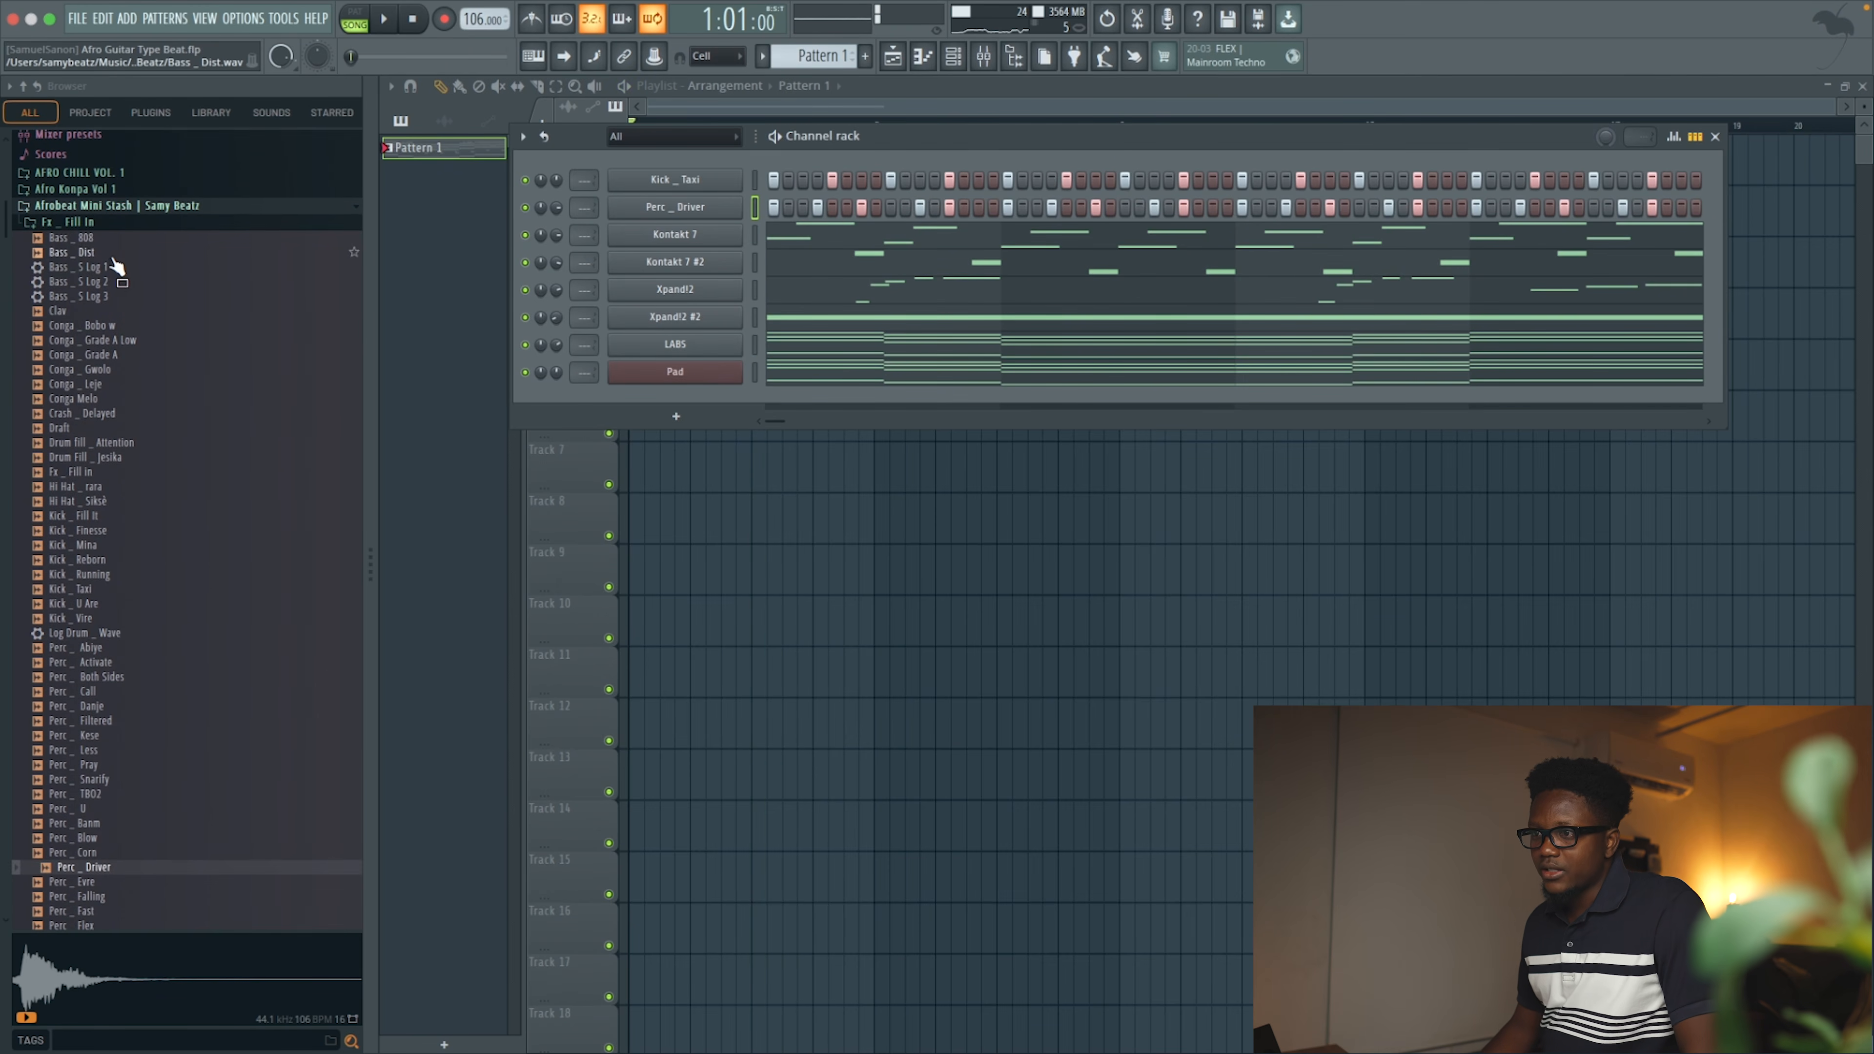
left_click(115, 341)
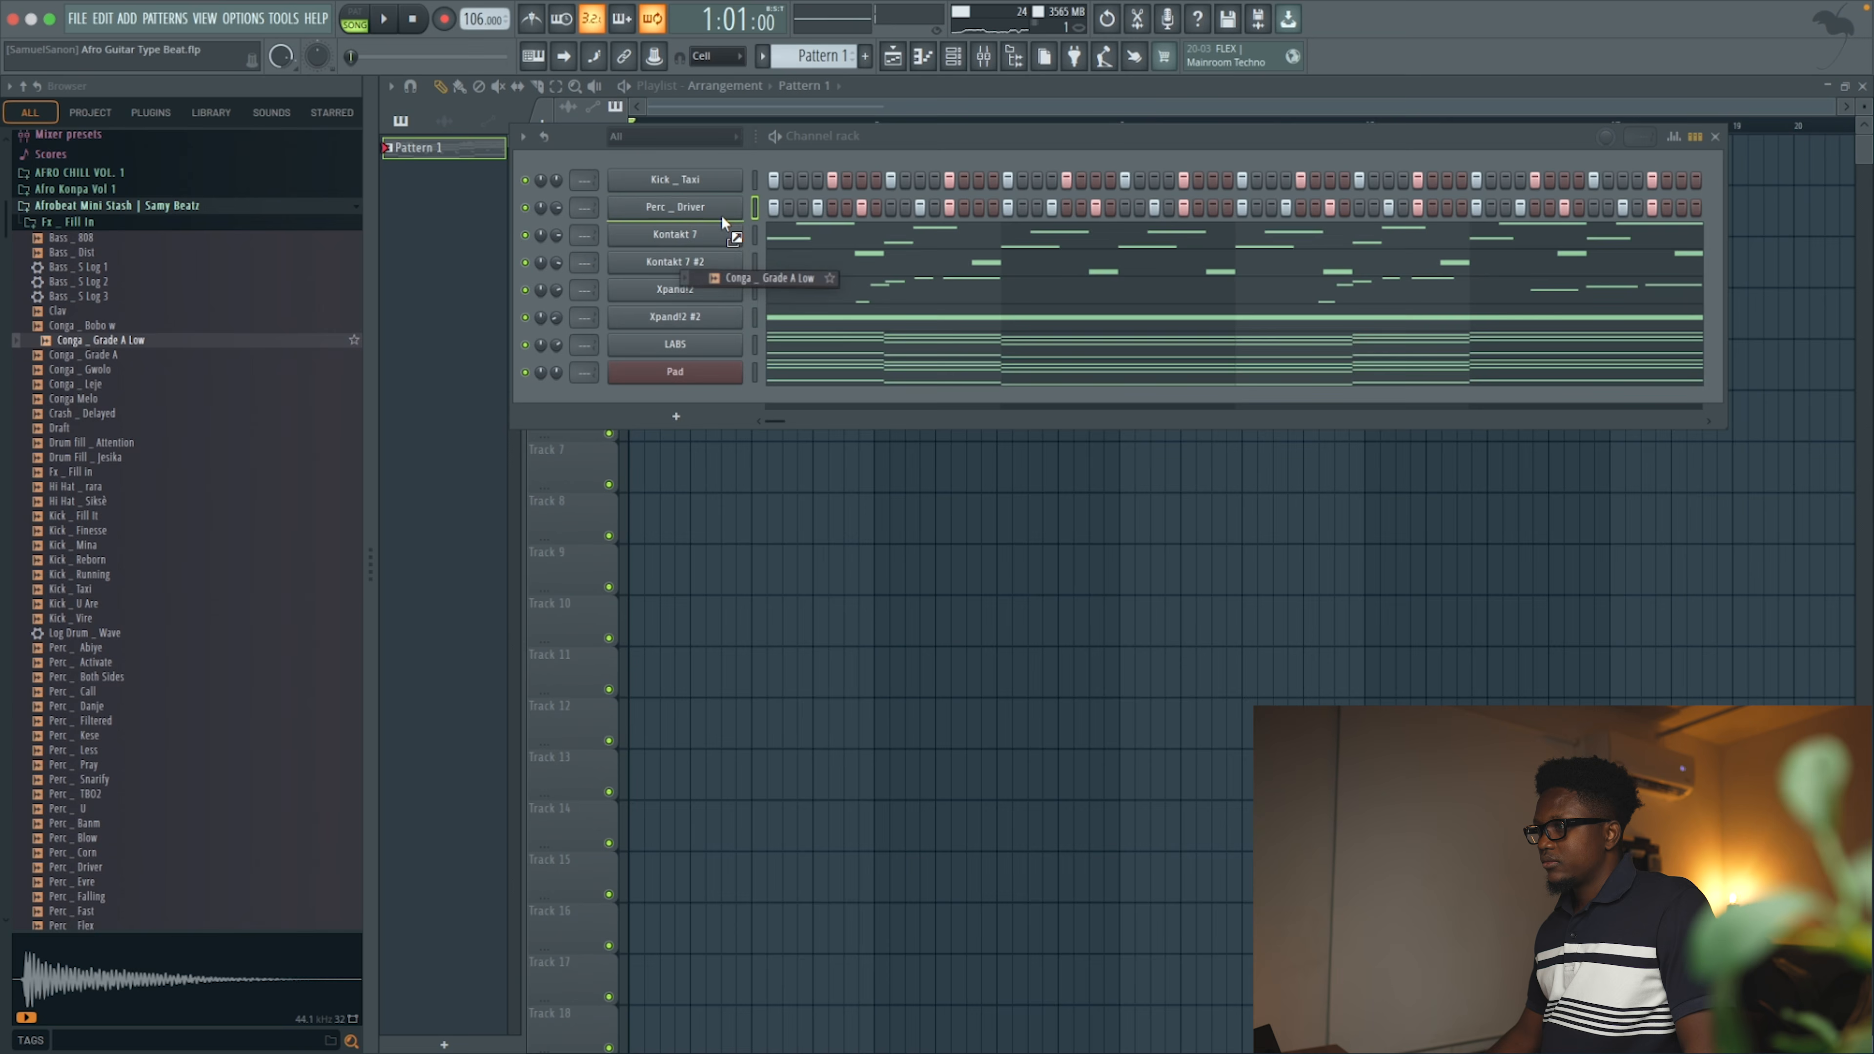
left_click_drag(832, 244, 832, 245)
key("space")
left_click(817, 236)
key("space")
key("space")
key("space")
right_click(817, 236)
key("space")
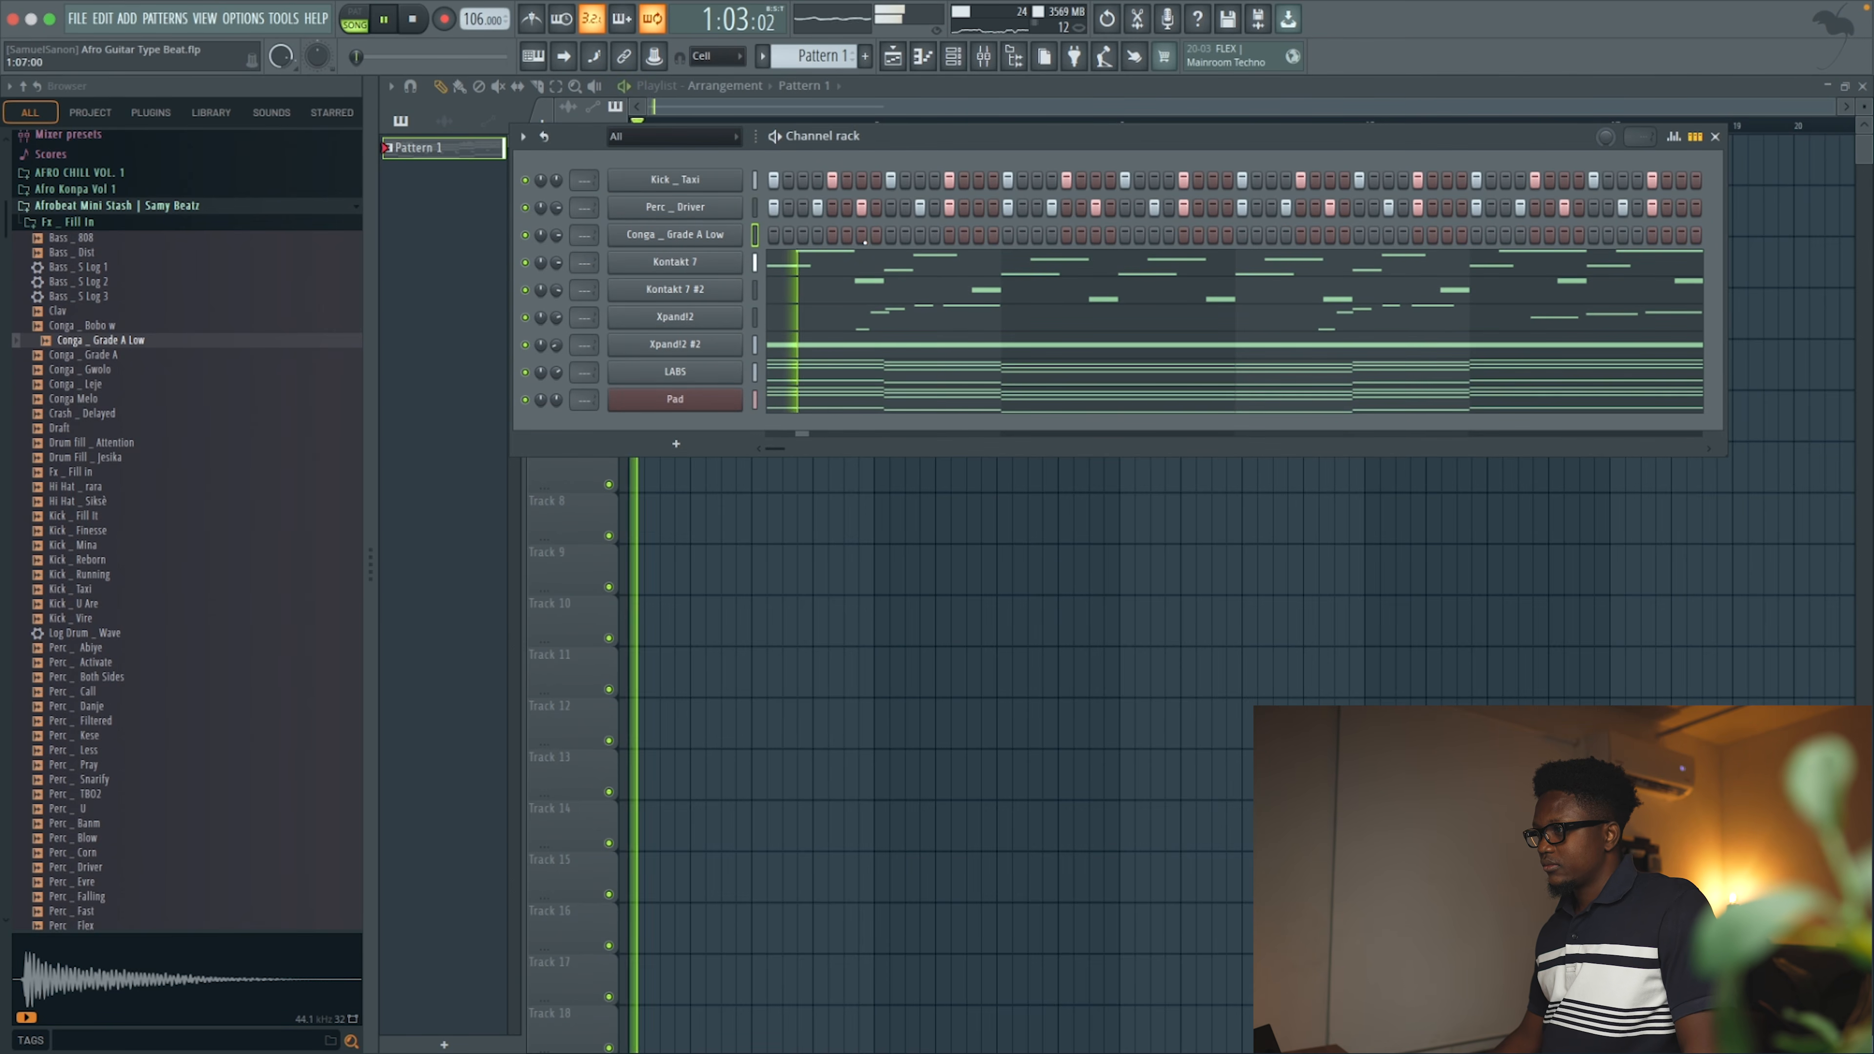
Put a Conga _ Grade A Low hit on step 7 and load Conga _ Leje below it with a hit on step 11
left_click(861, 236)
key("space")
left_click_drag(104, 385, 205, 391)
left_click_drag(621, 264, 639, 251)
key("space")
left_click(920, 262)
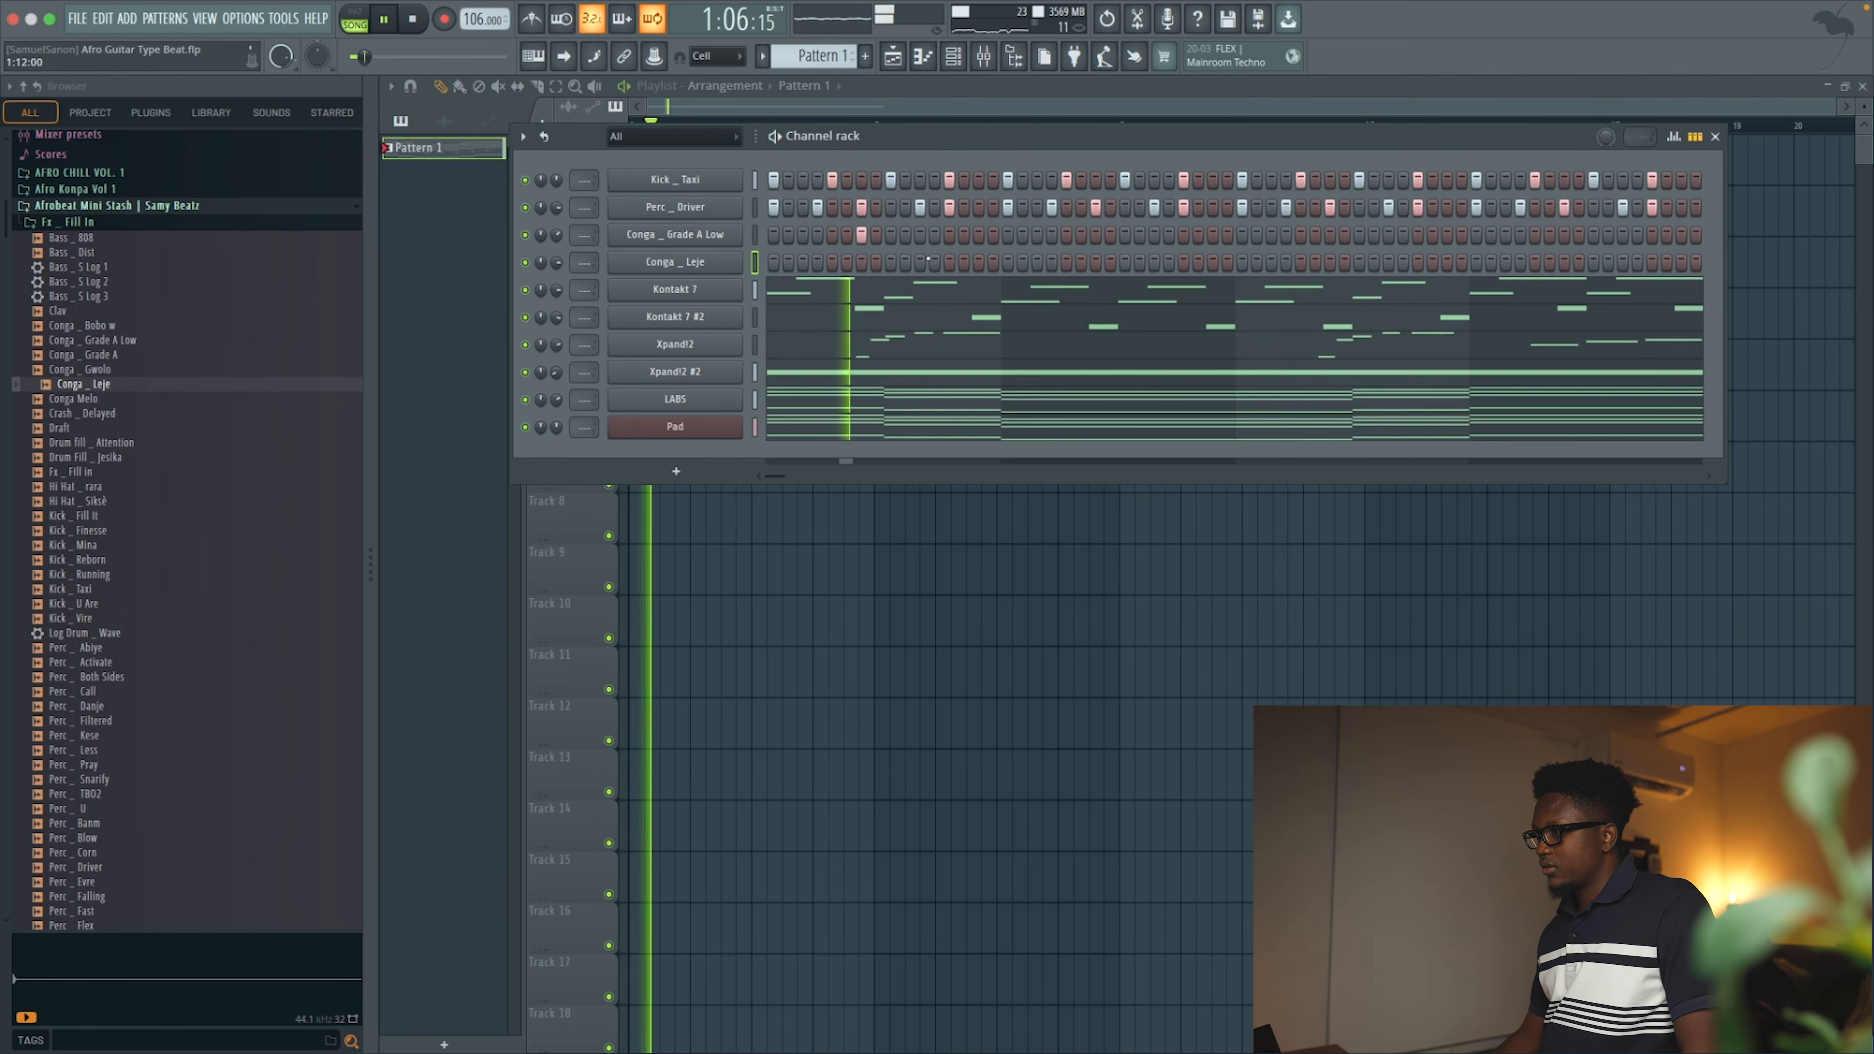
Repeat the Conga _ Grade A Low hit on step 7 and the Conga _ Leje hit on step 11 in bars 2 to 4
left_click(1096, 235)
left_click(1328, 235)
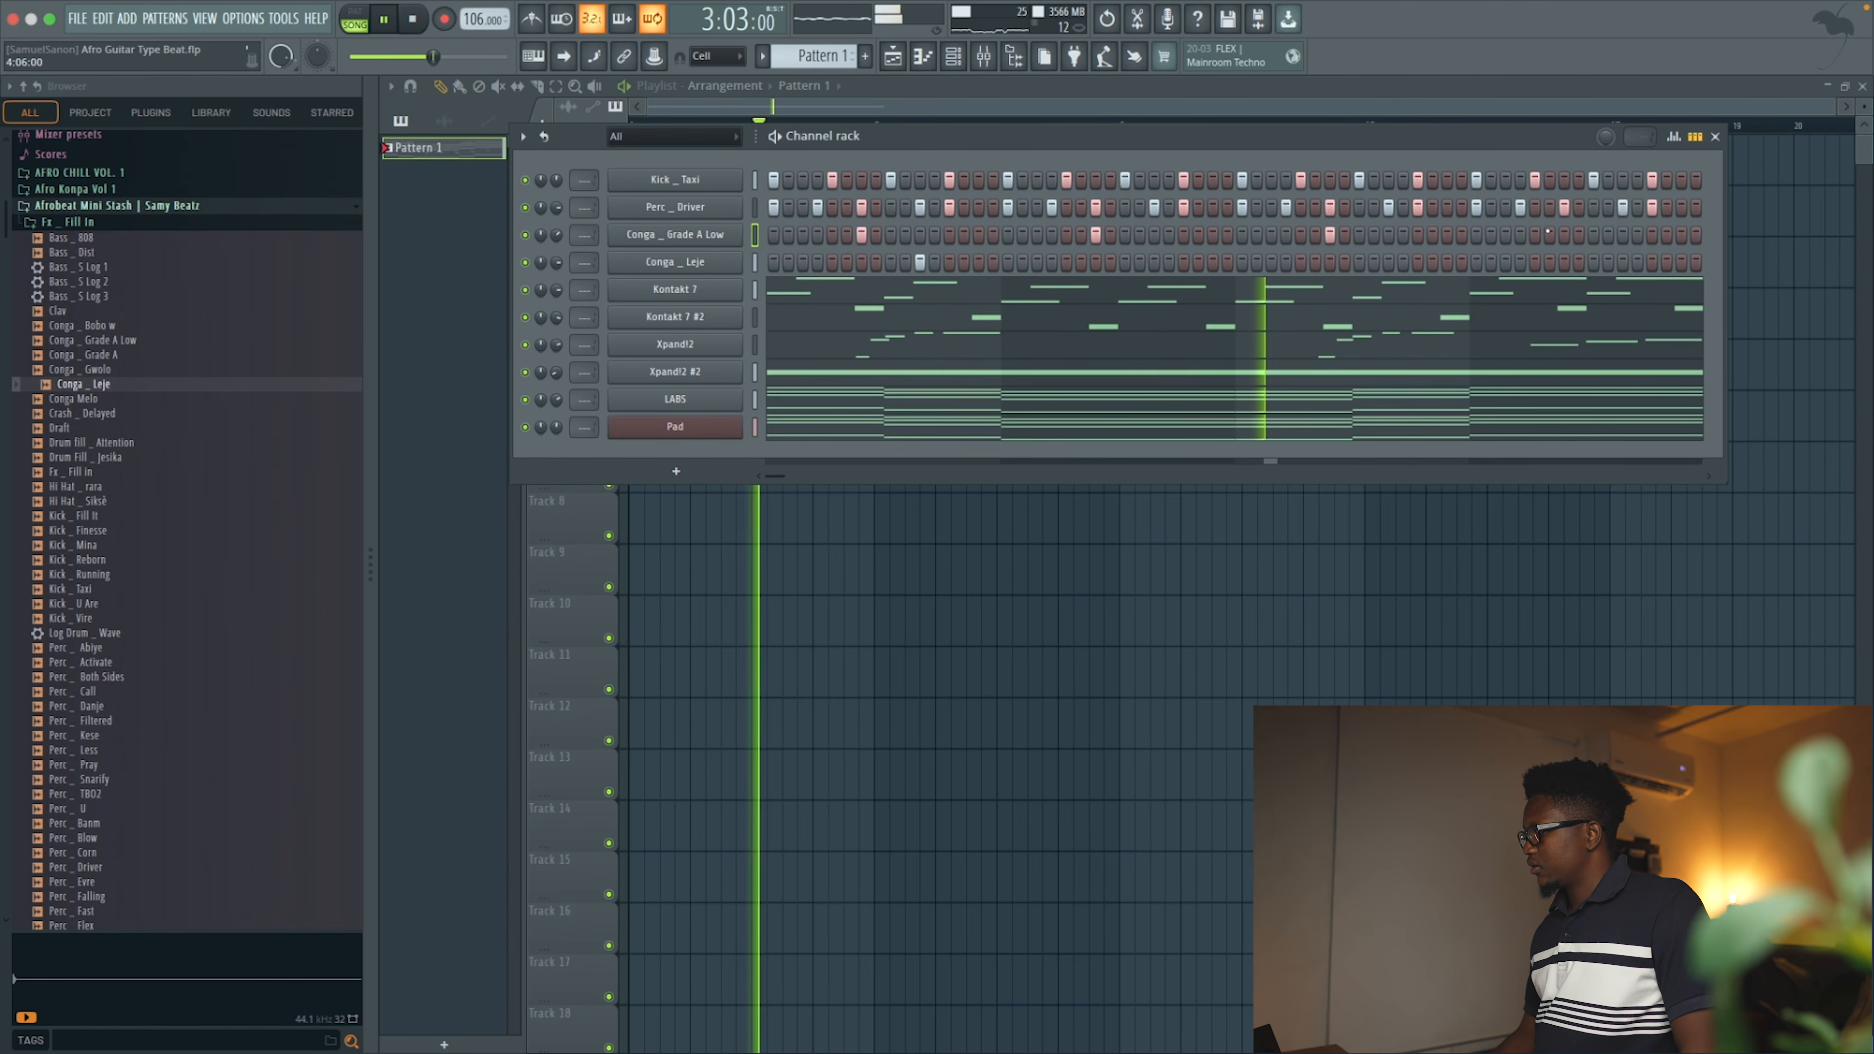
left_click(1388, 262)
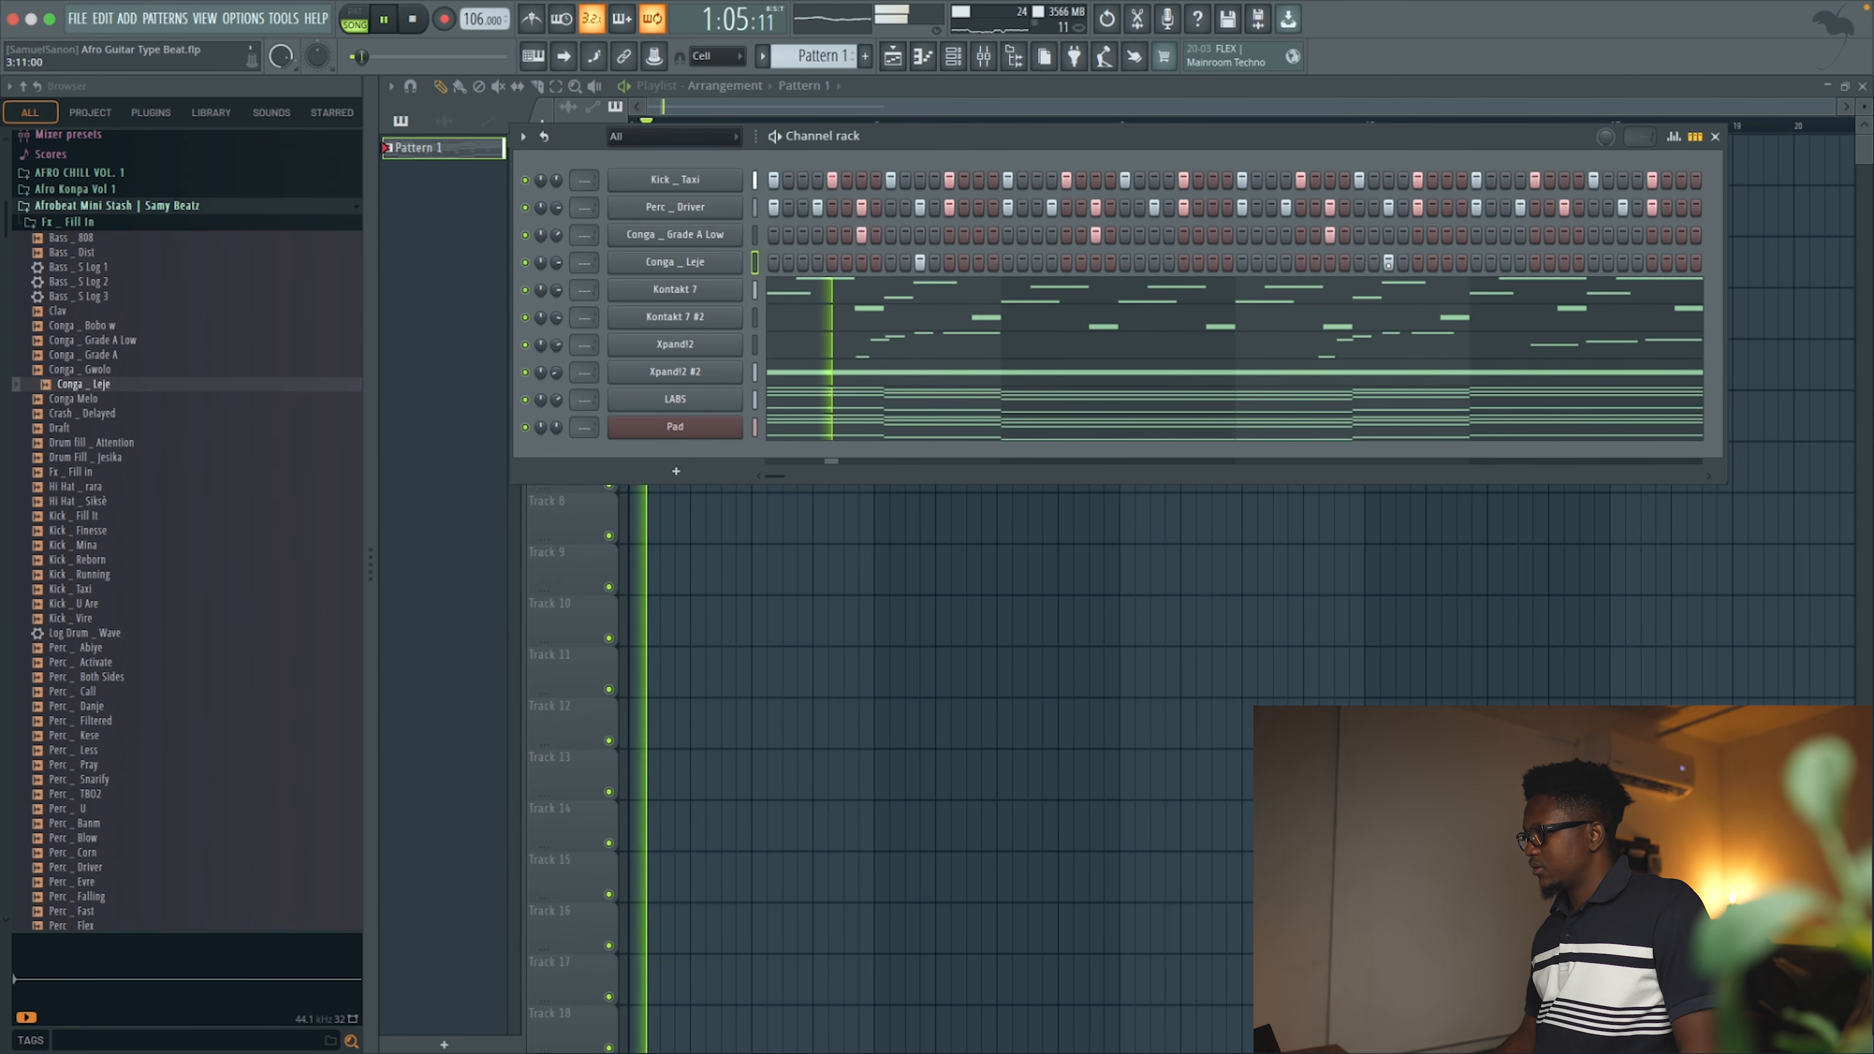
left_click(1155, 262)
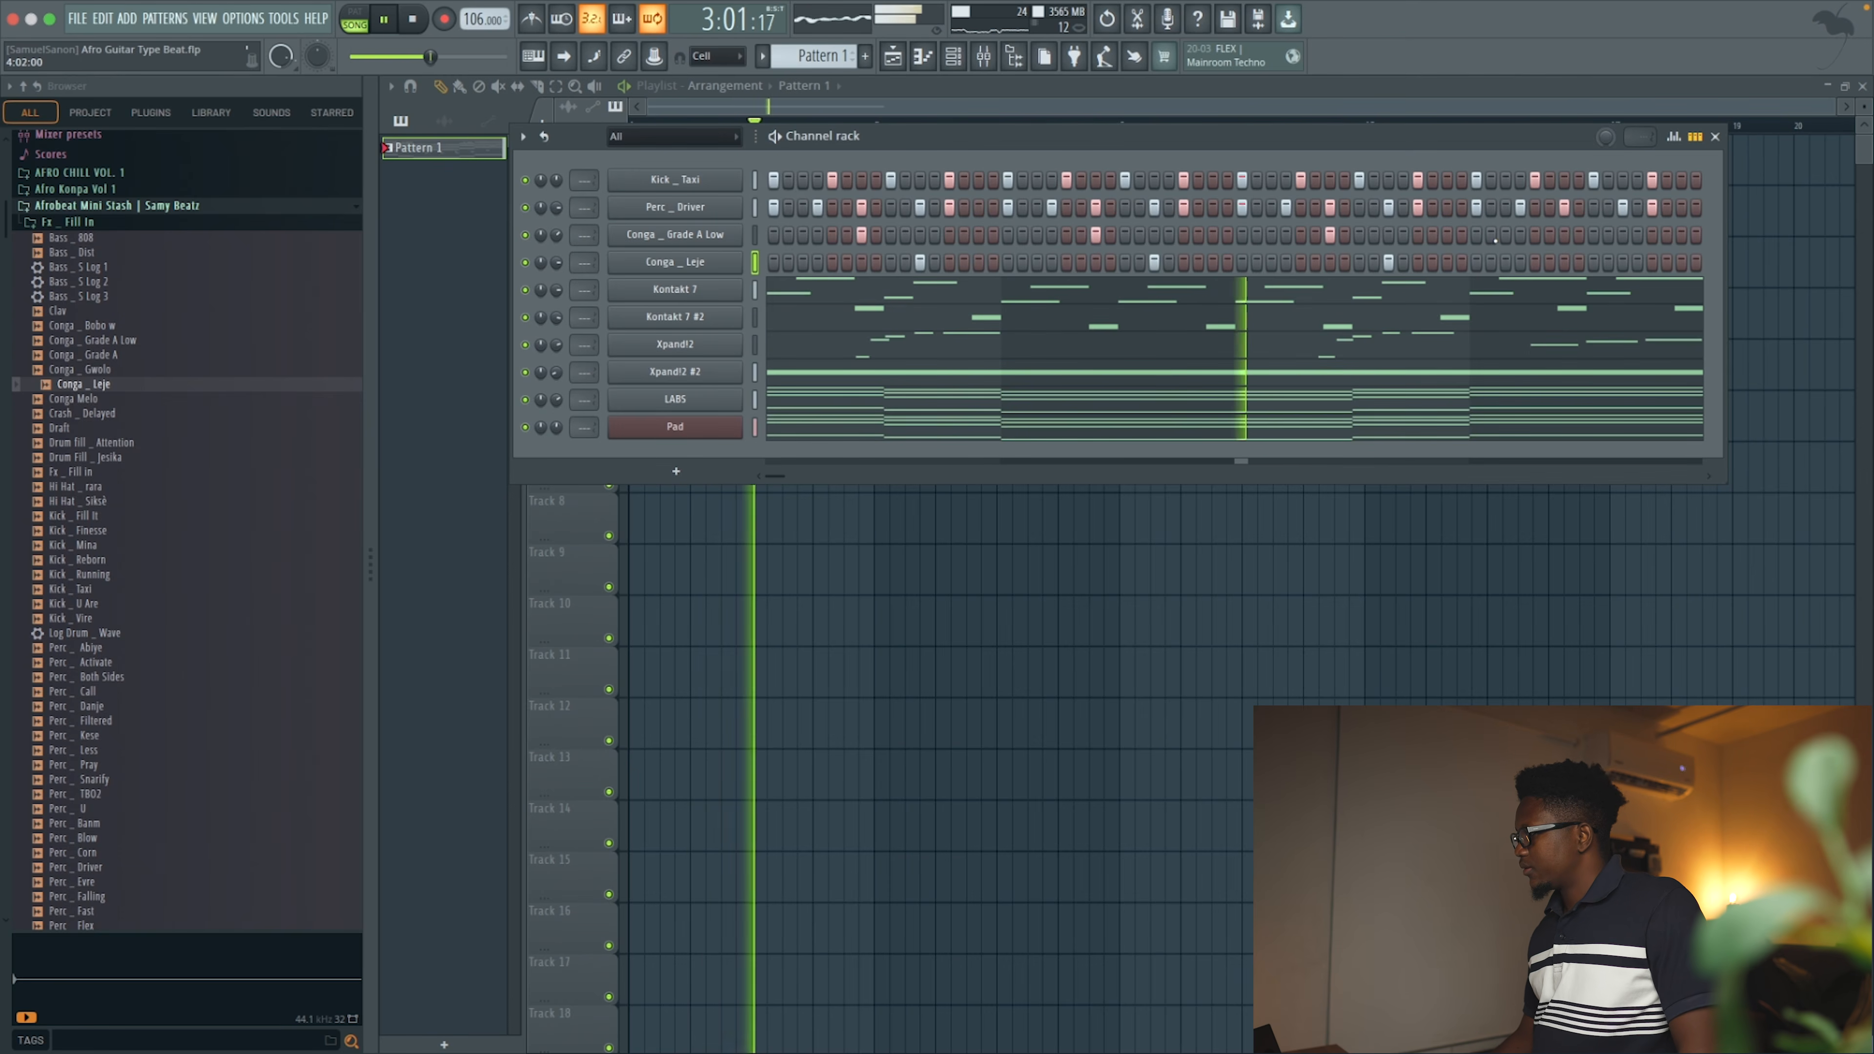
left_click(1623, 262)
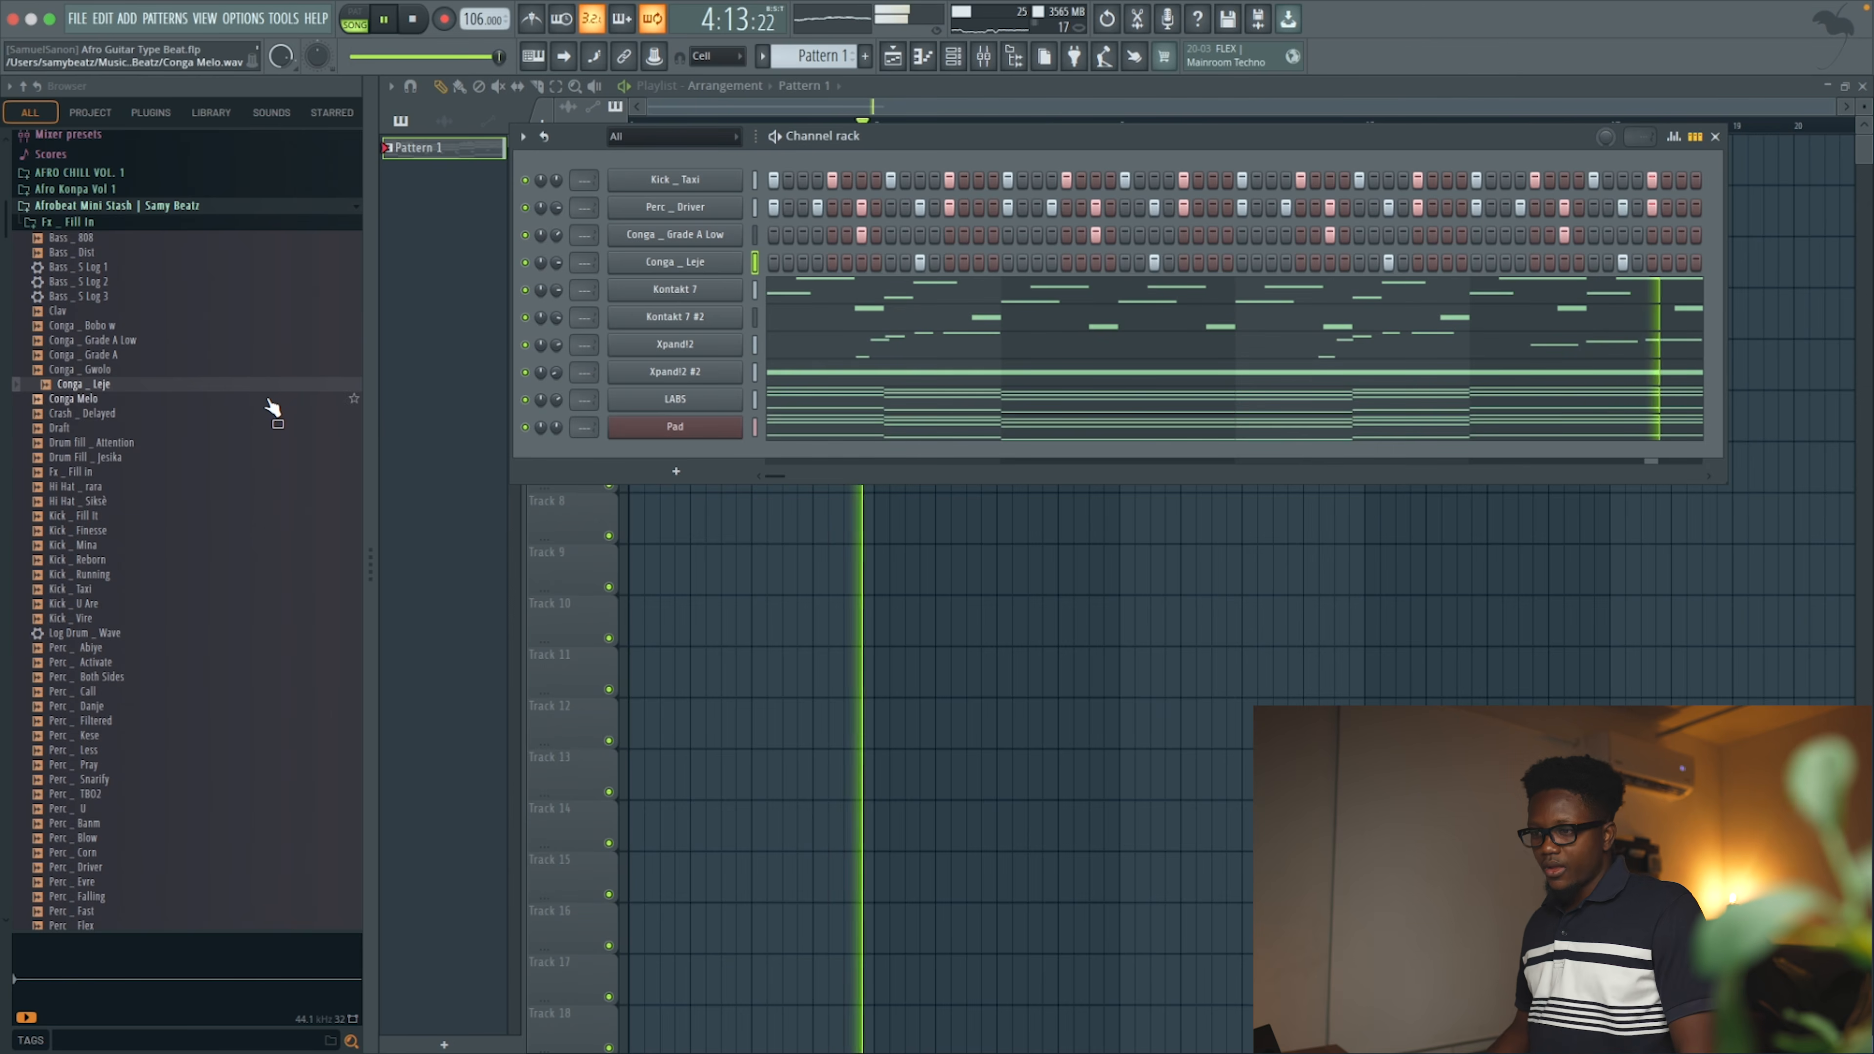
key("space")
Browse the drum samples, preview Perc _ Blow, and load it as a new channel below Conga _ Leje
scroll(268, 406, "down", 3)
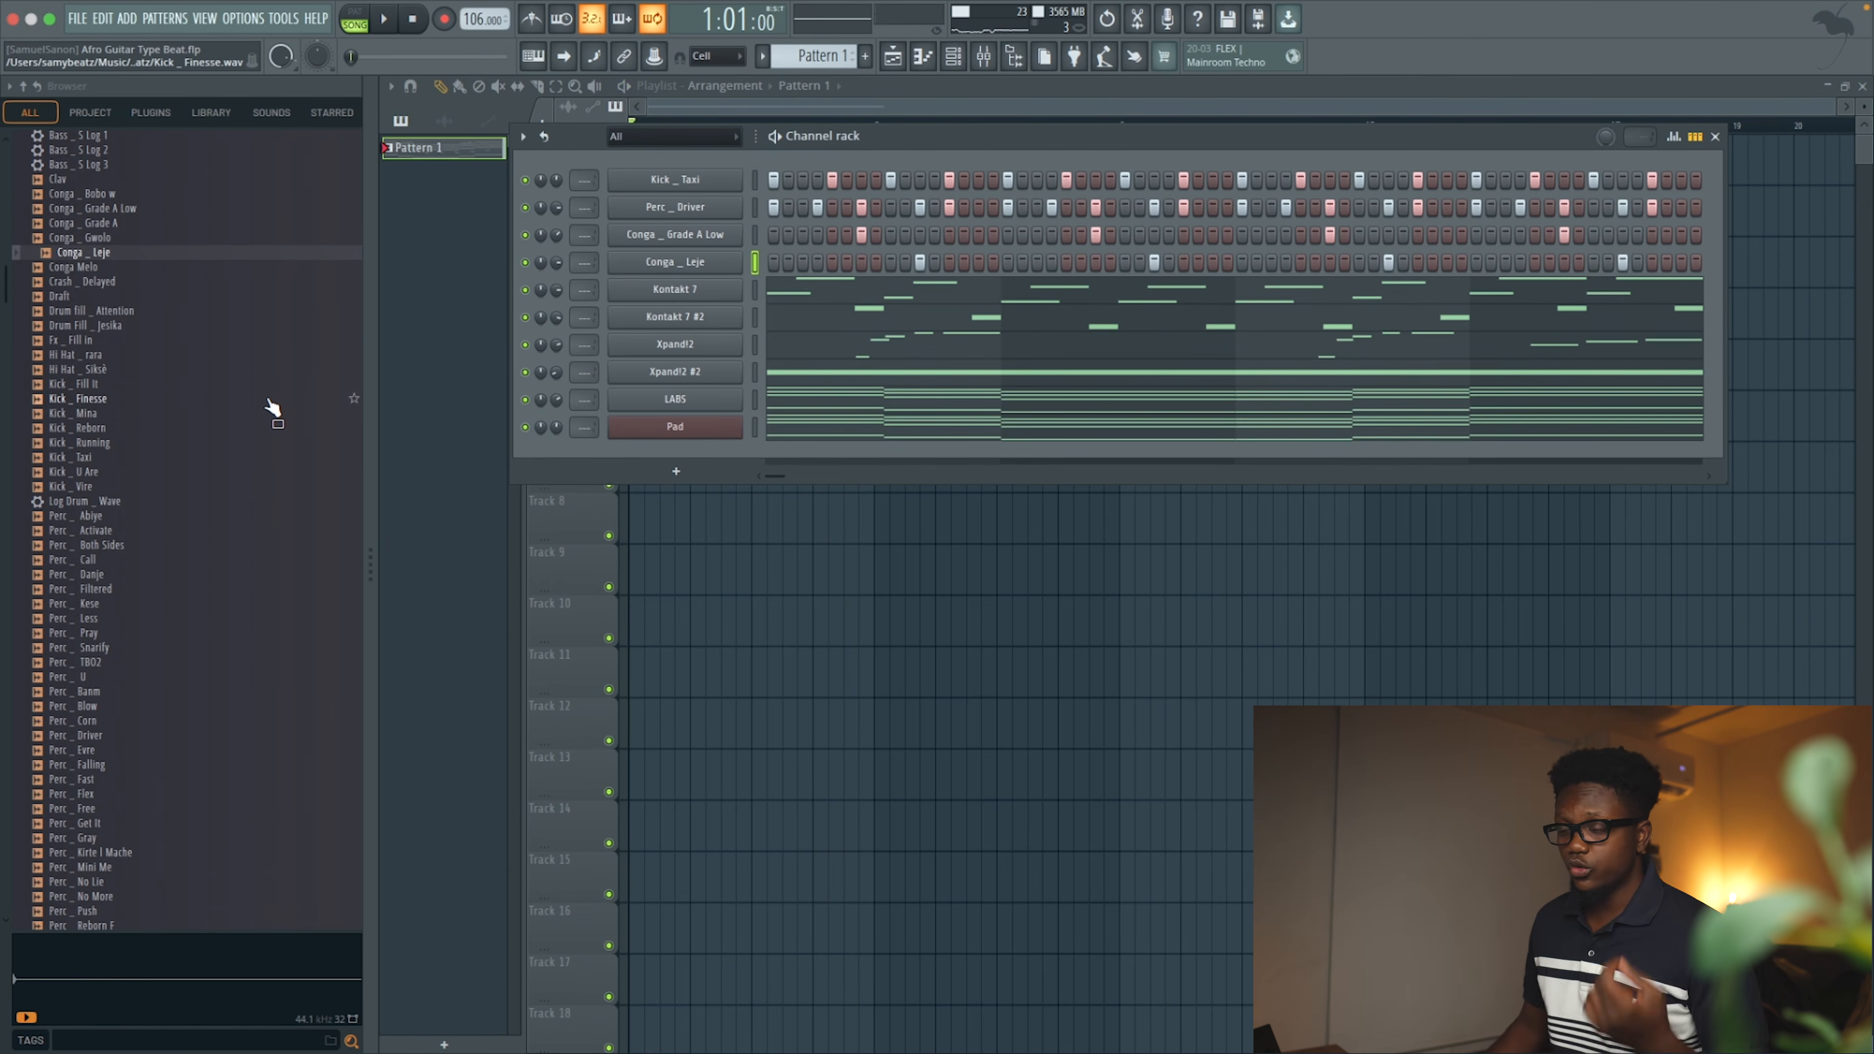
scroll(271, 408, "down", 1)
key("Down")
key("Down")
key("Down")
key("Down")
key("Down")
key("Down")
key("Down")
key("Down")
key("Down")
key("Down")
key("Down")
key("Down")
key("Down")
key("Down")
key("Down")
key("Down")
key("Down")
key("Down")
key("Down")
key("Down")
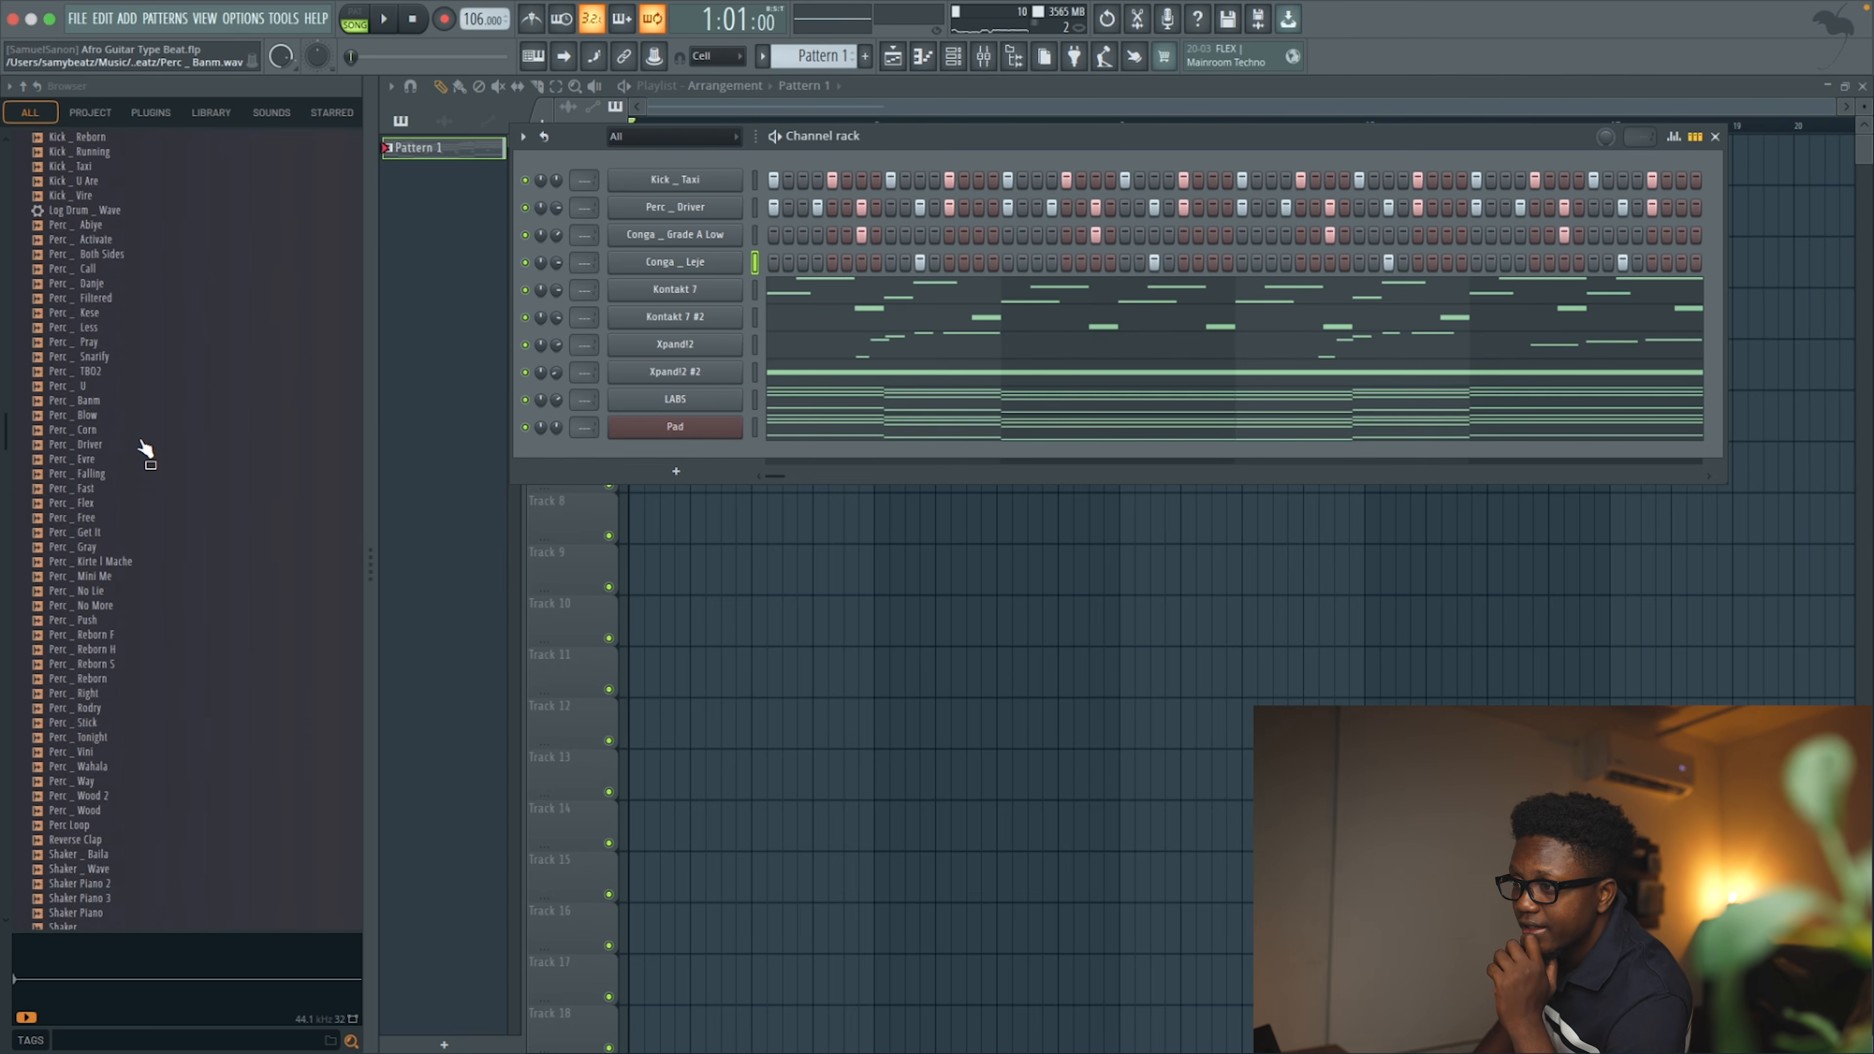
scroll(141, 441, "up", 3)
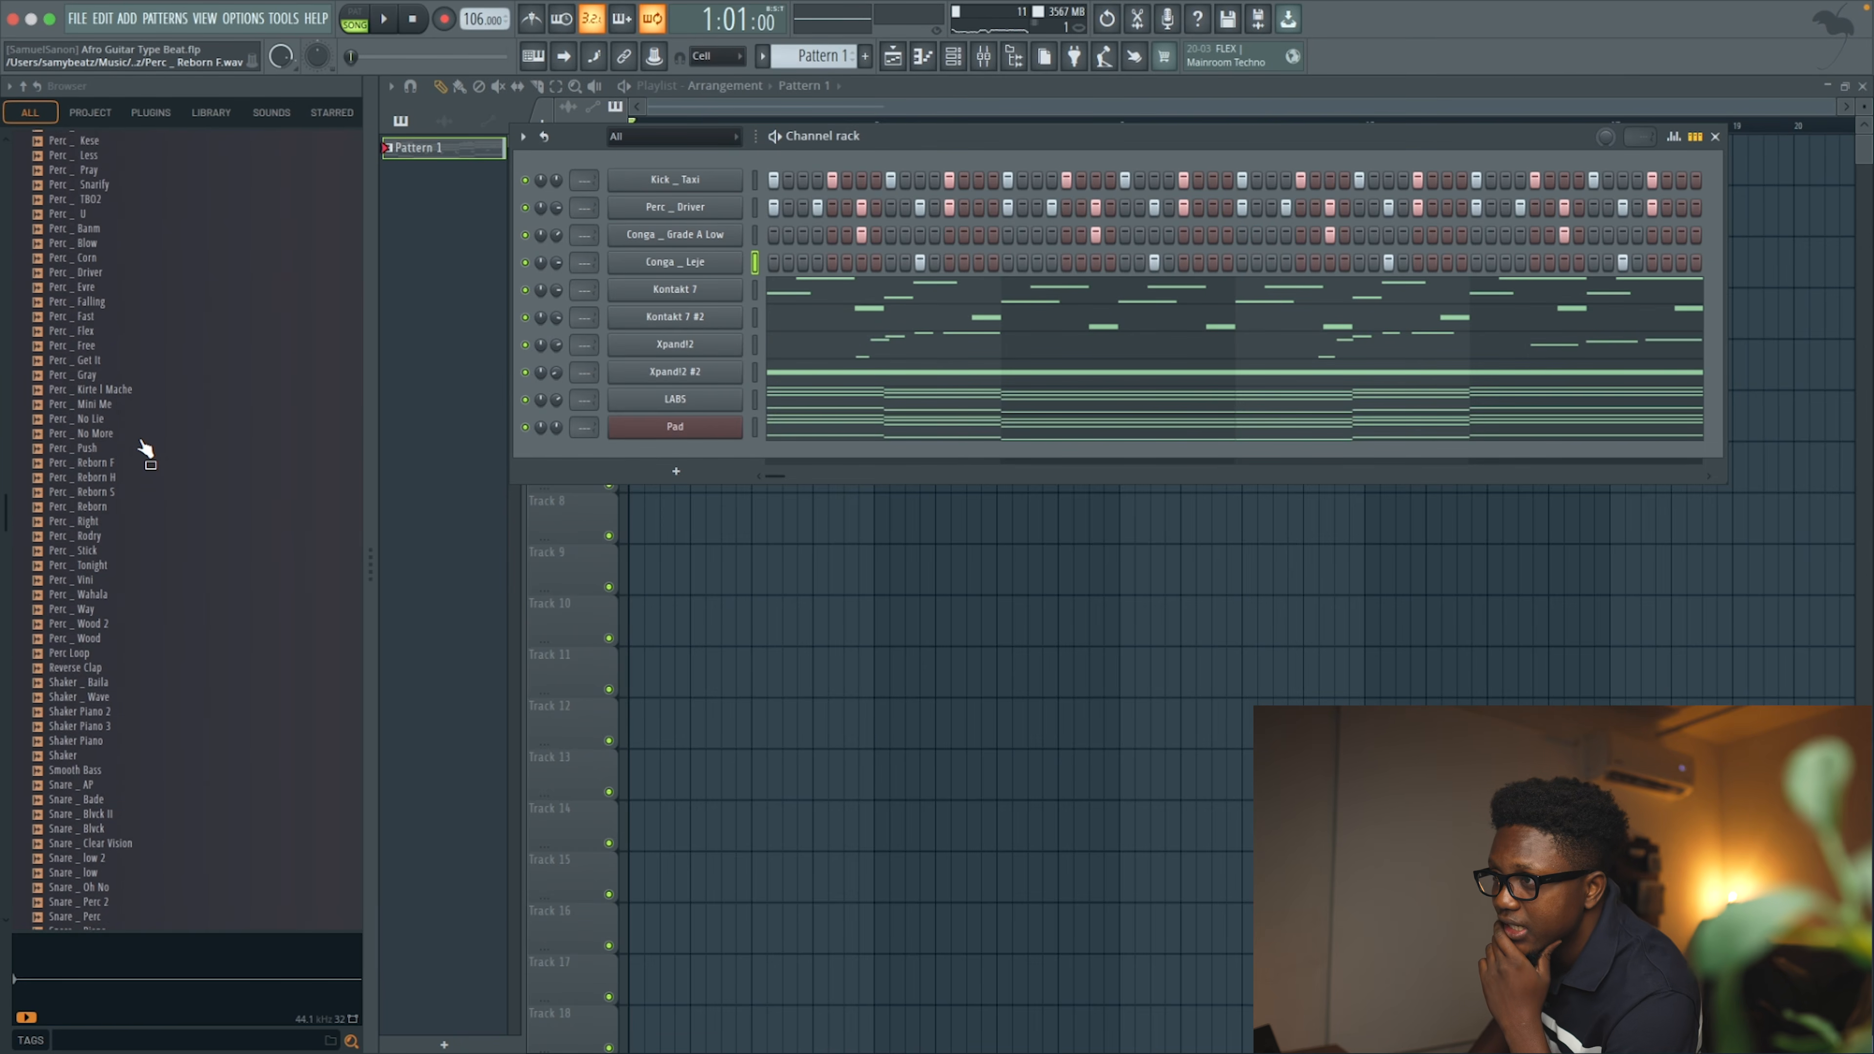
left_click(97, 269)
left_click(95, 278)
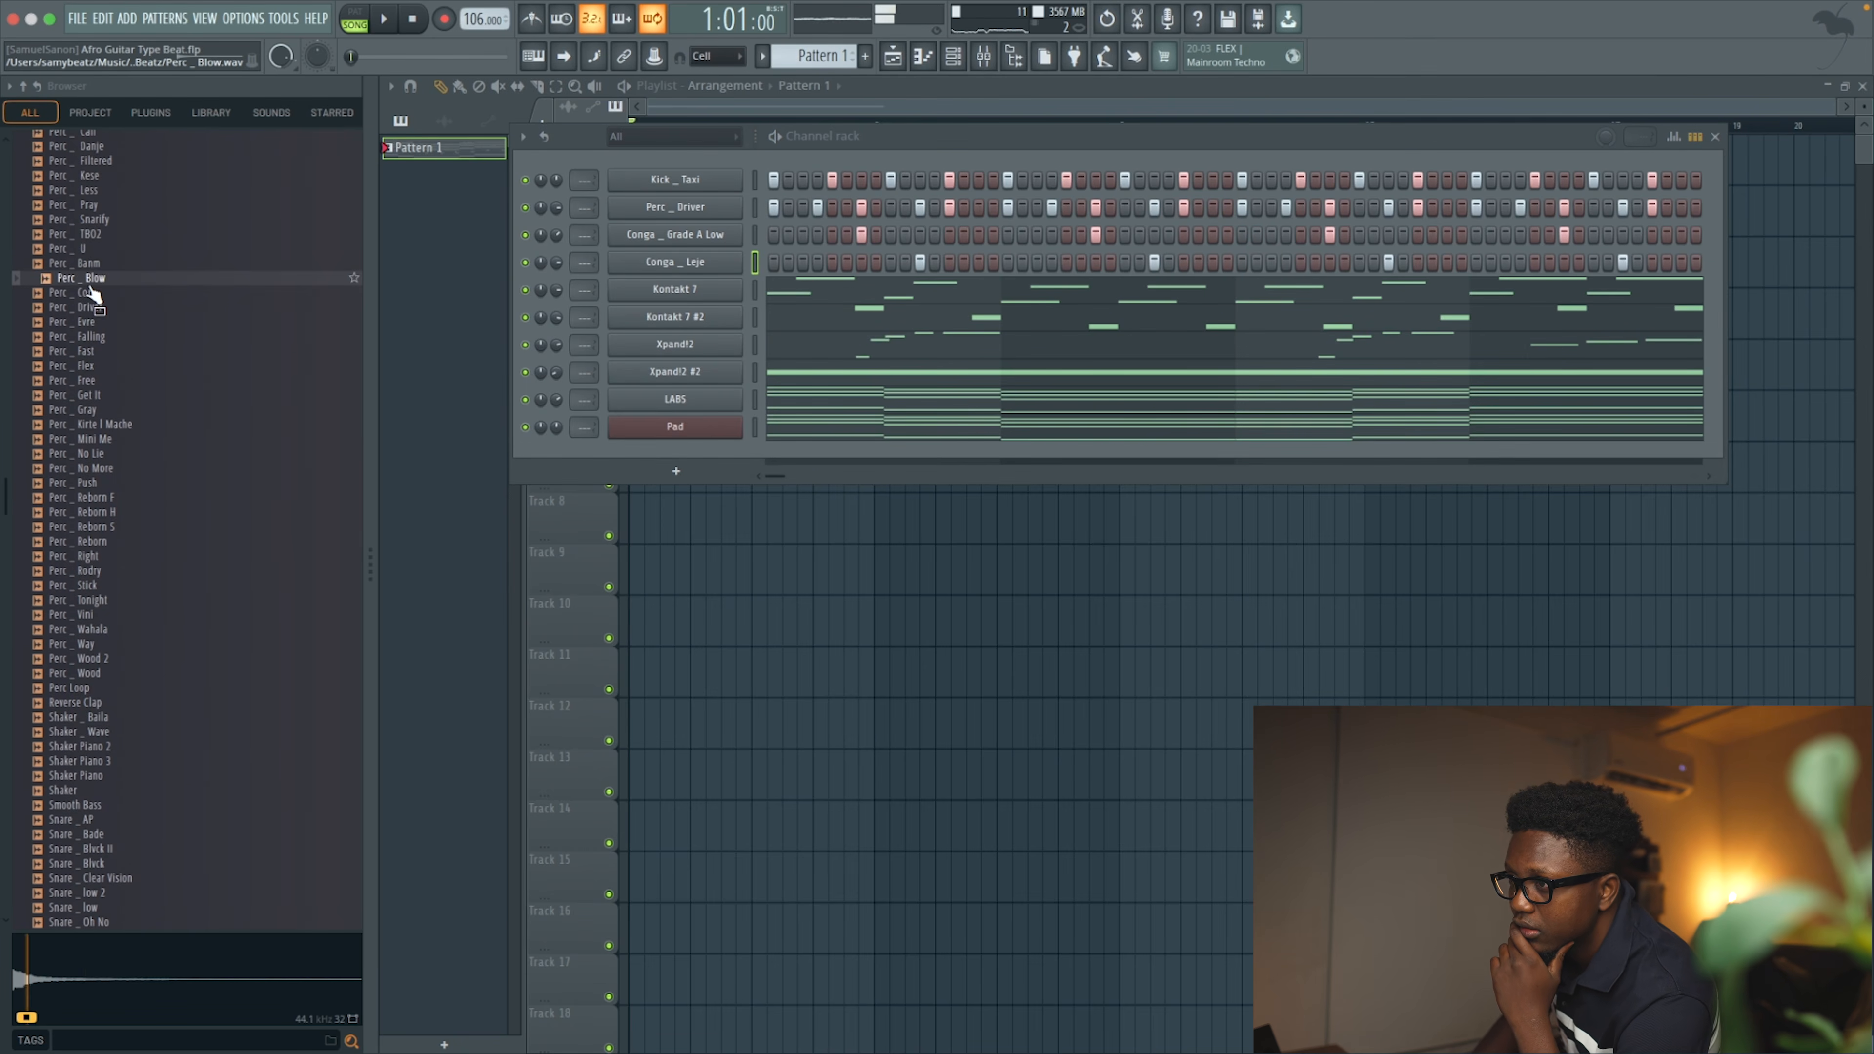
left_click_drag(292, 292, 711, 273)
Find and preview the Hi Hat _ rara sample and load it as a new channel below Conga _ Leje
scroll(169, 314, "down", 8)
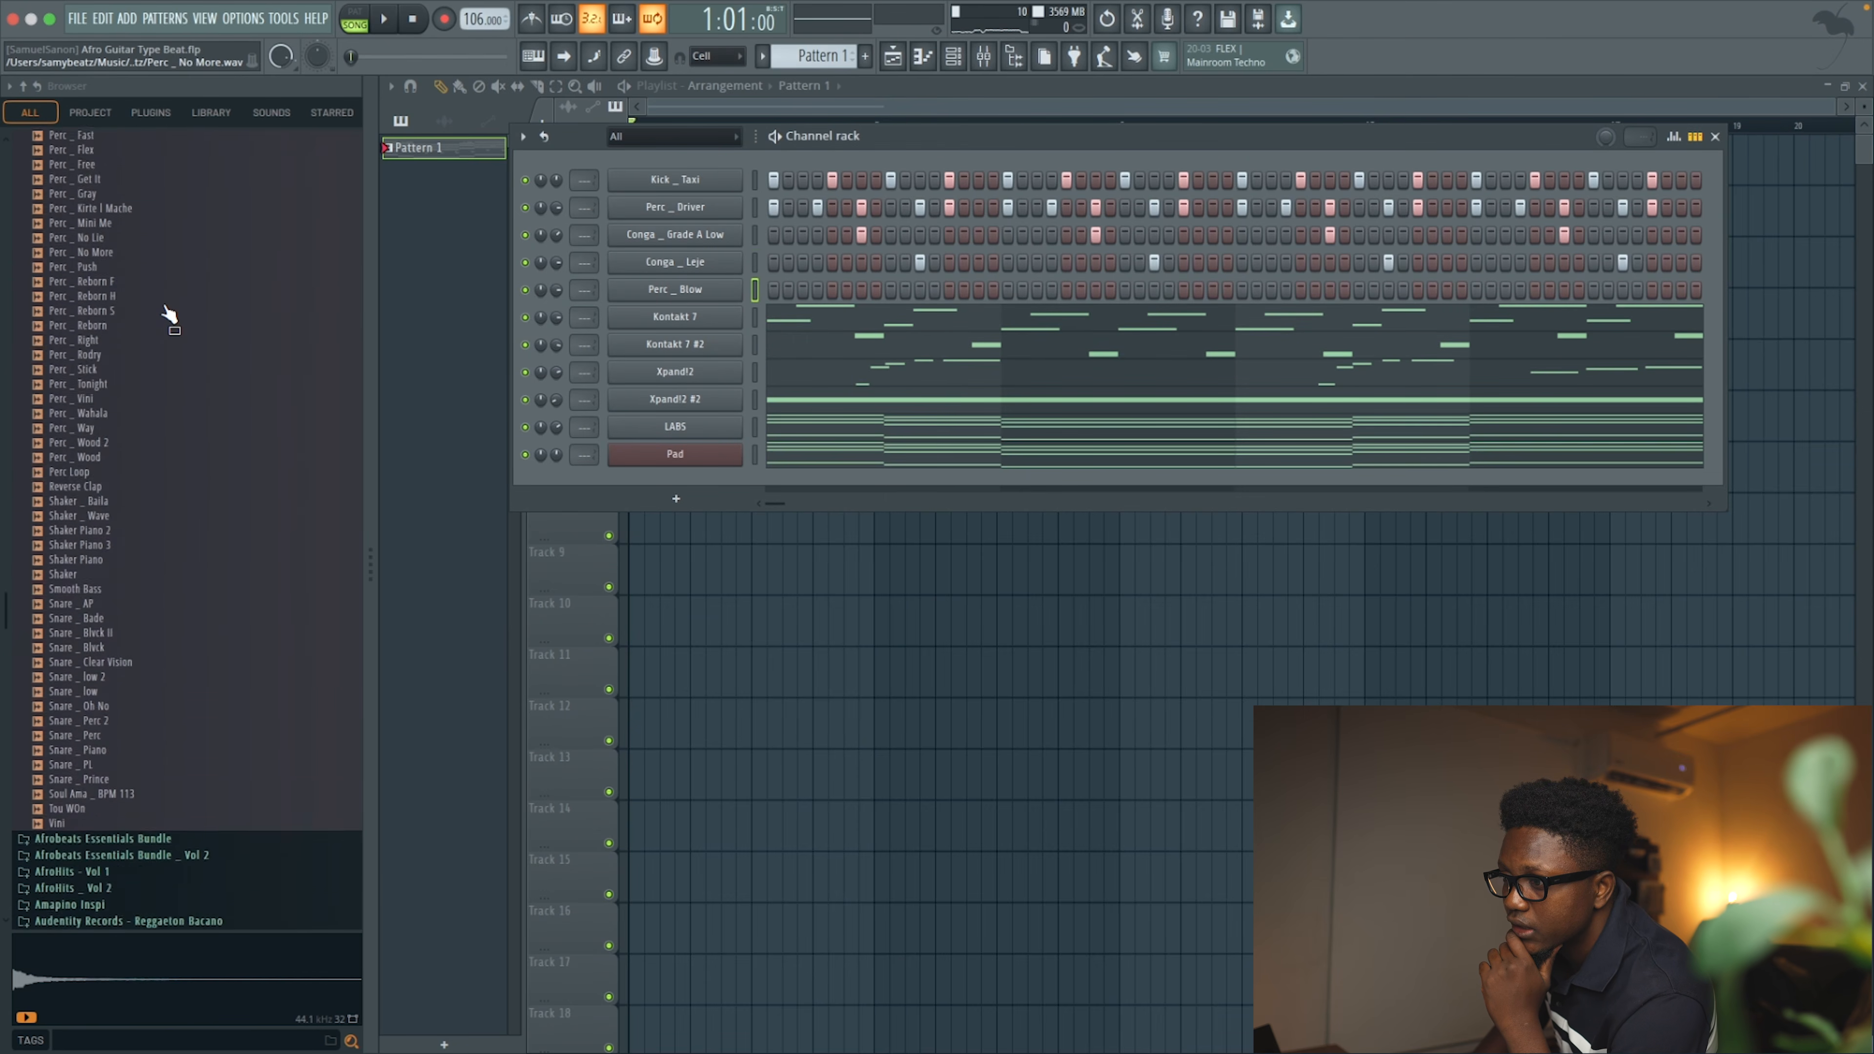
scroll(168, 314, "up", 15)
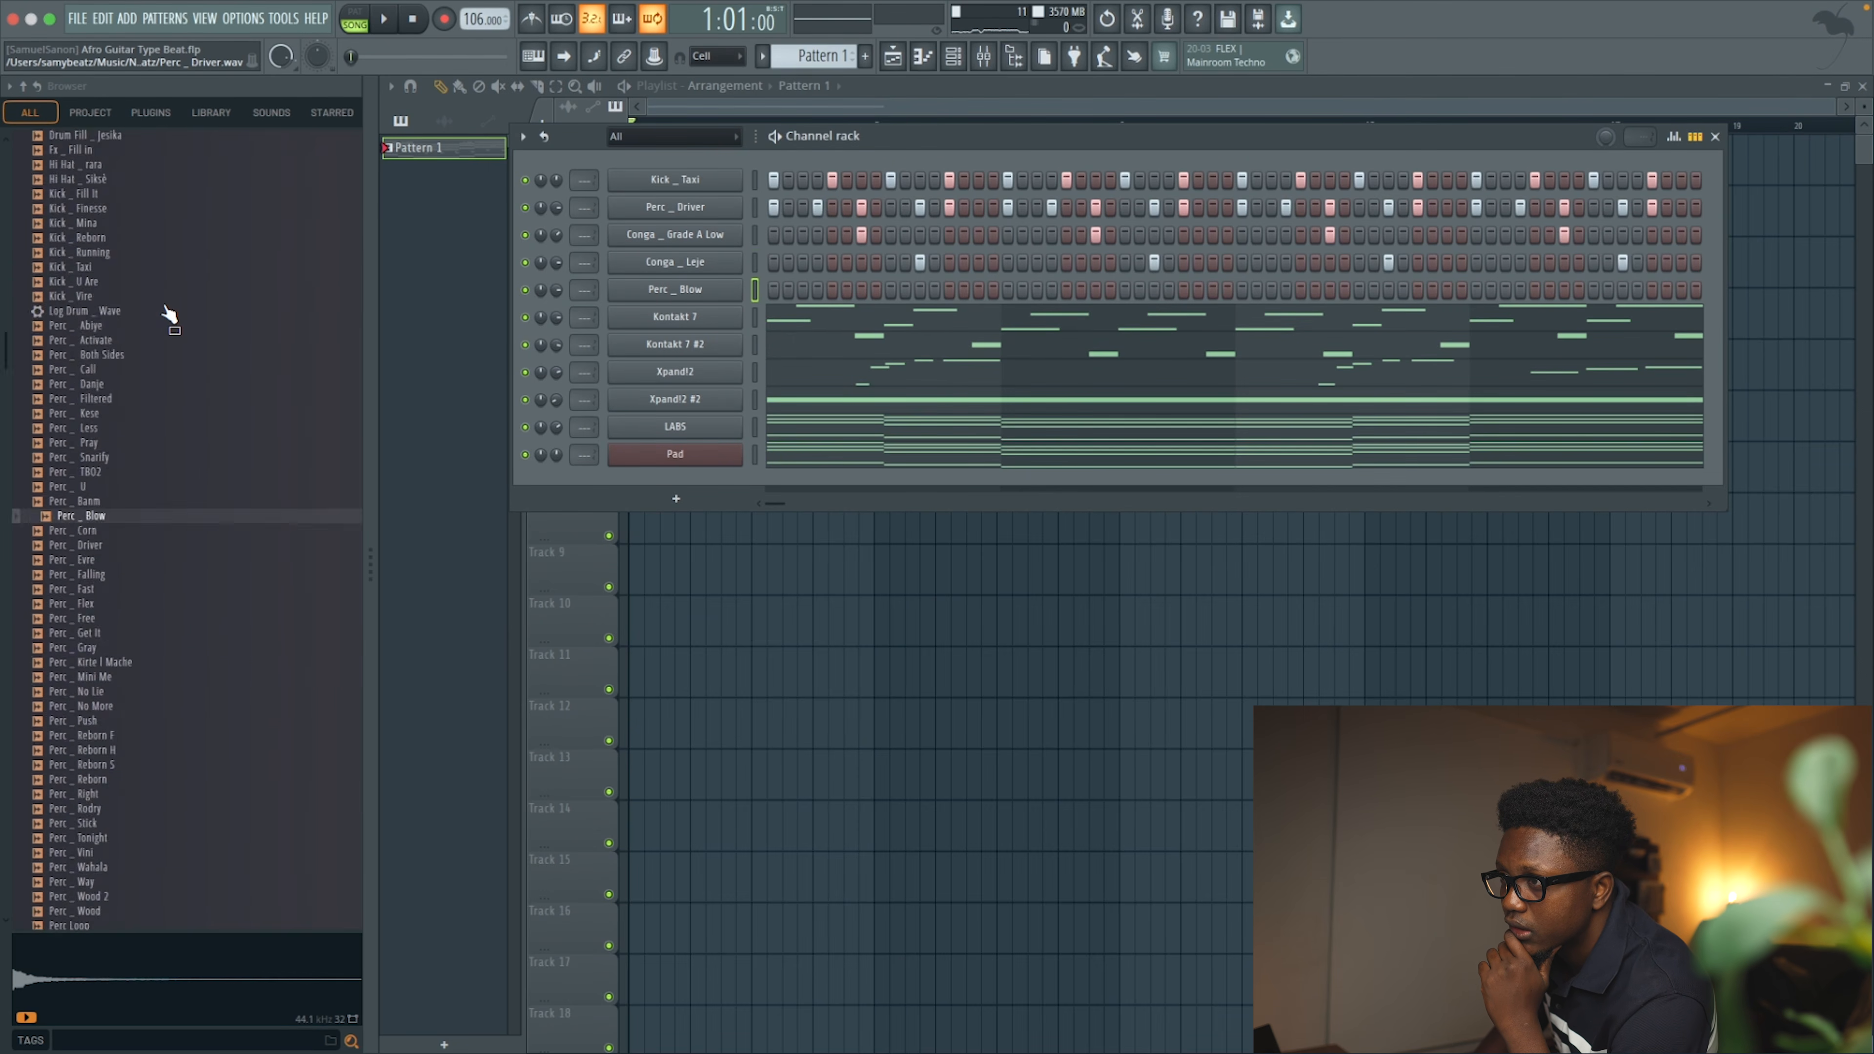
left_click(148, 321)
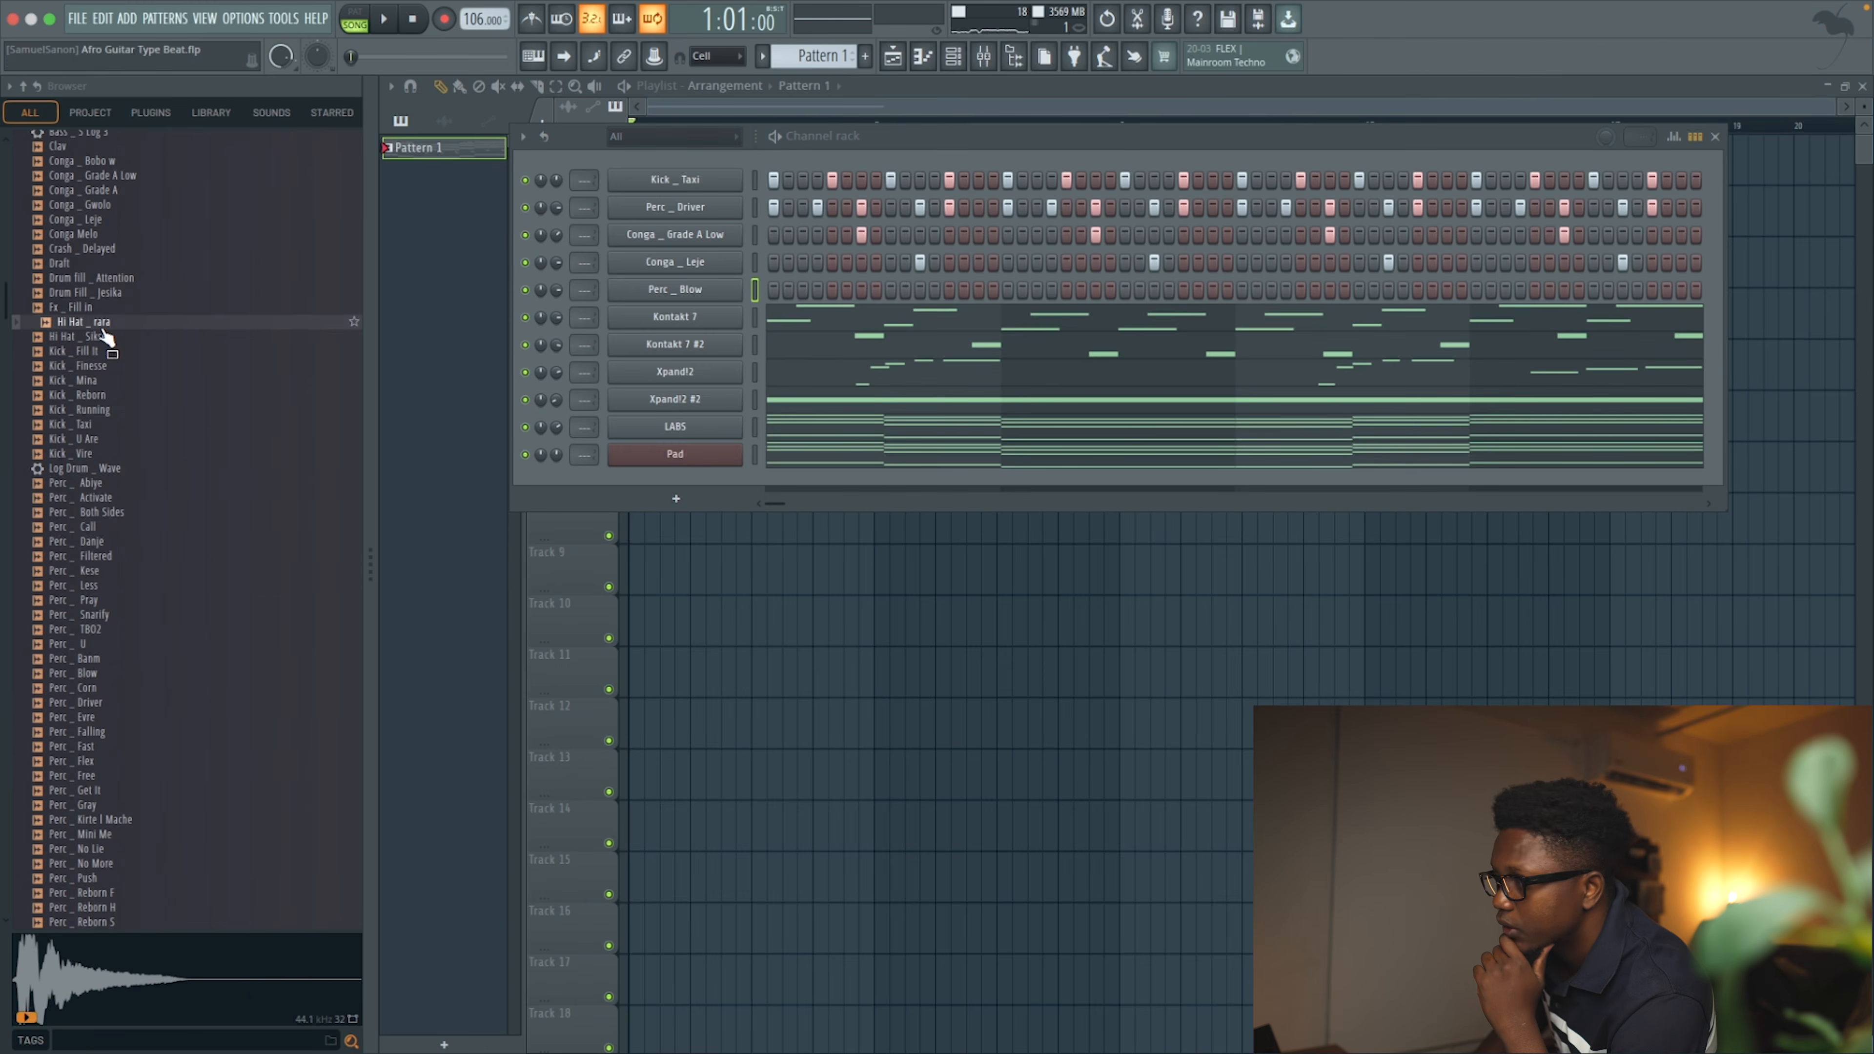
left_click_drag(762, 307, 702, 275)
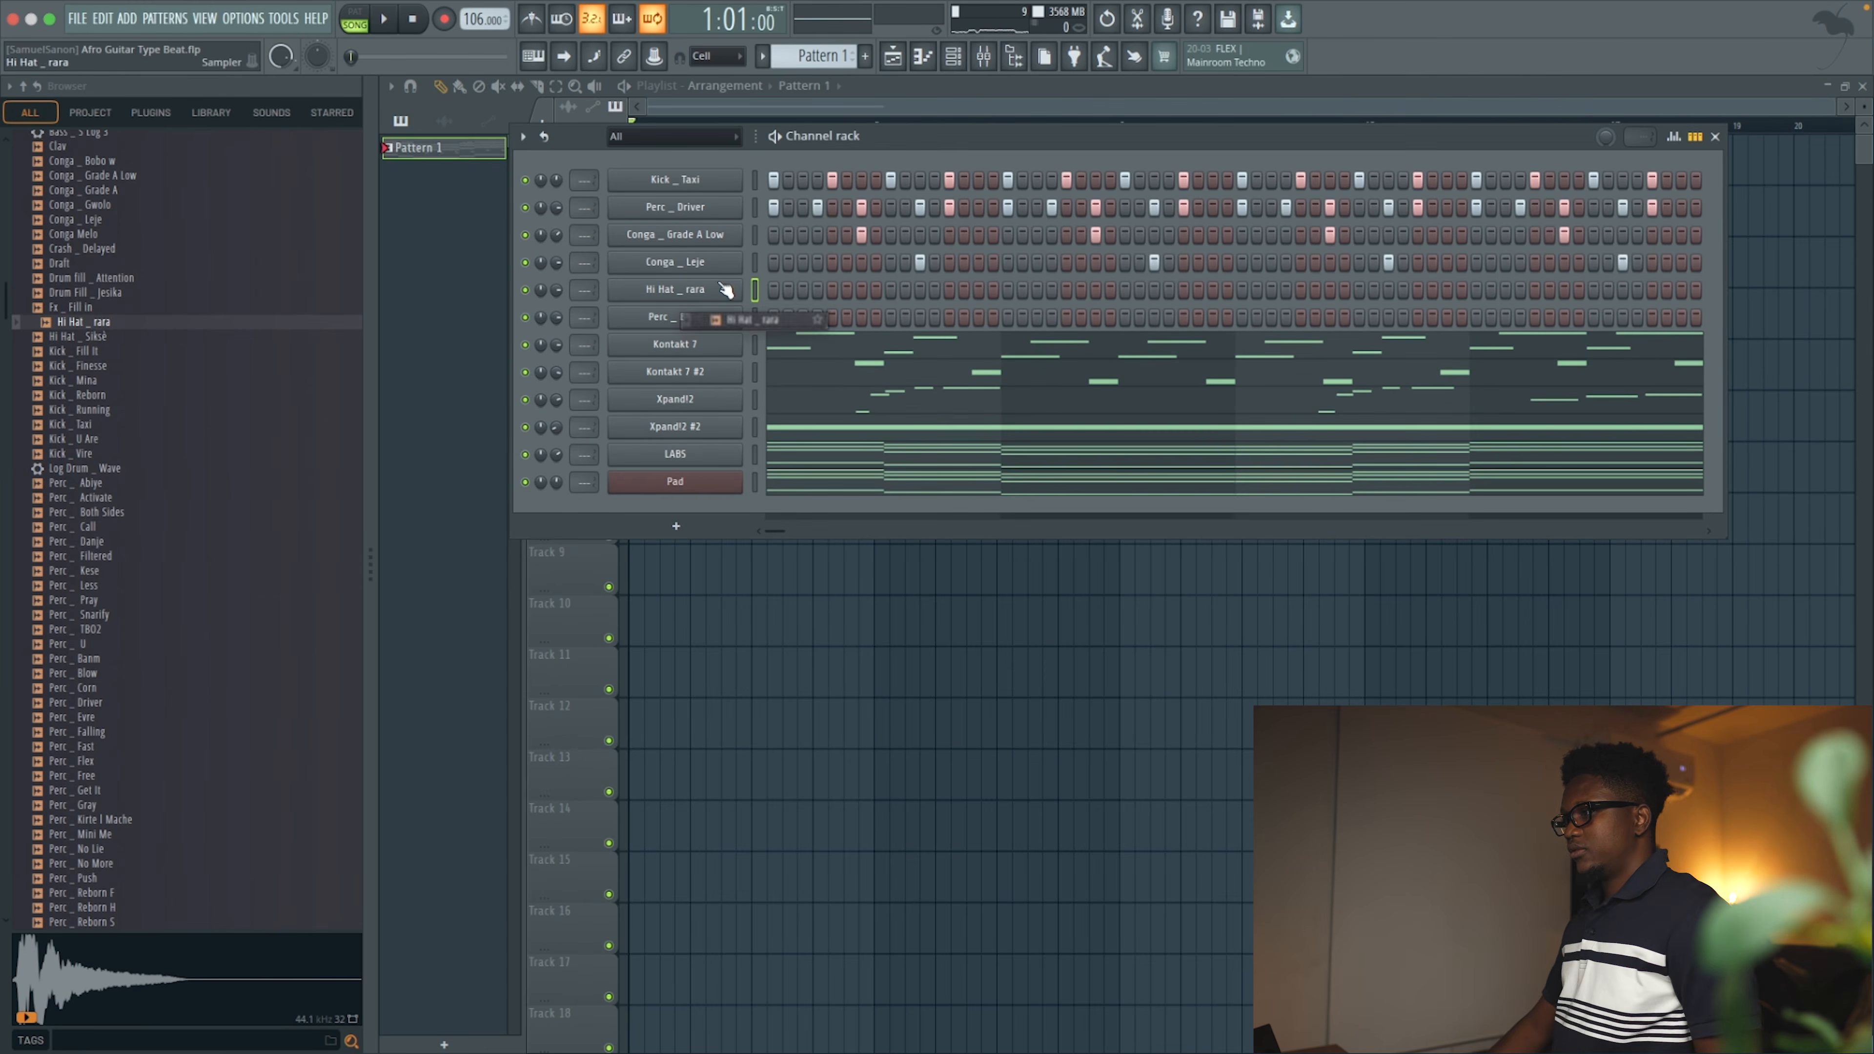
Add Hi Hat _ rara hits on step 15 of bars 1 and 3, playing the beat meanwhile
left_click(979, 290)
key("space")
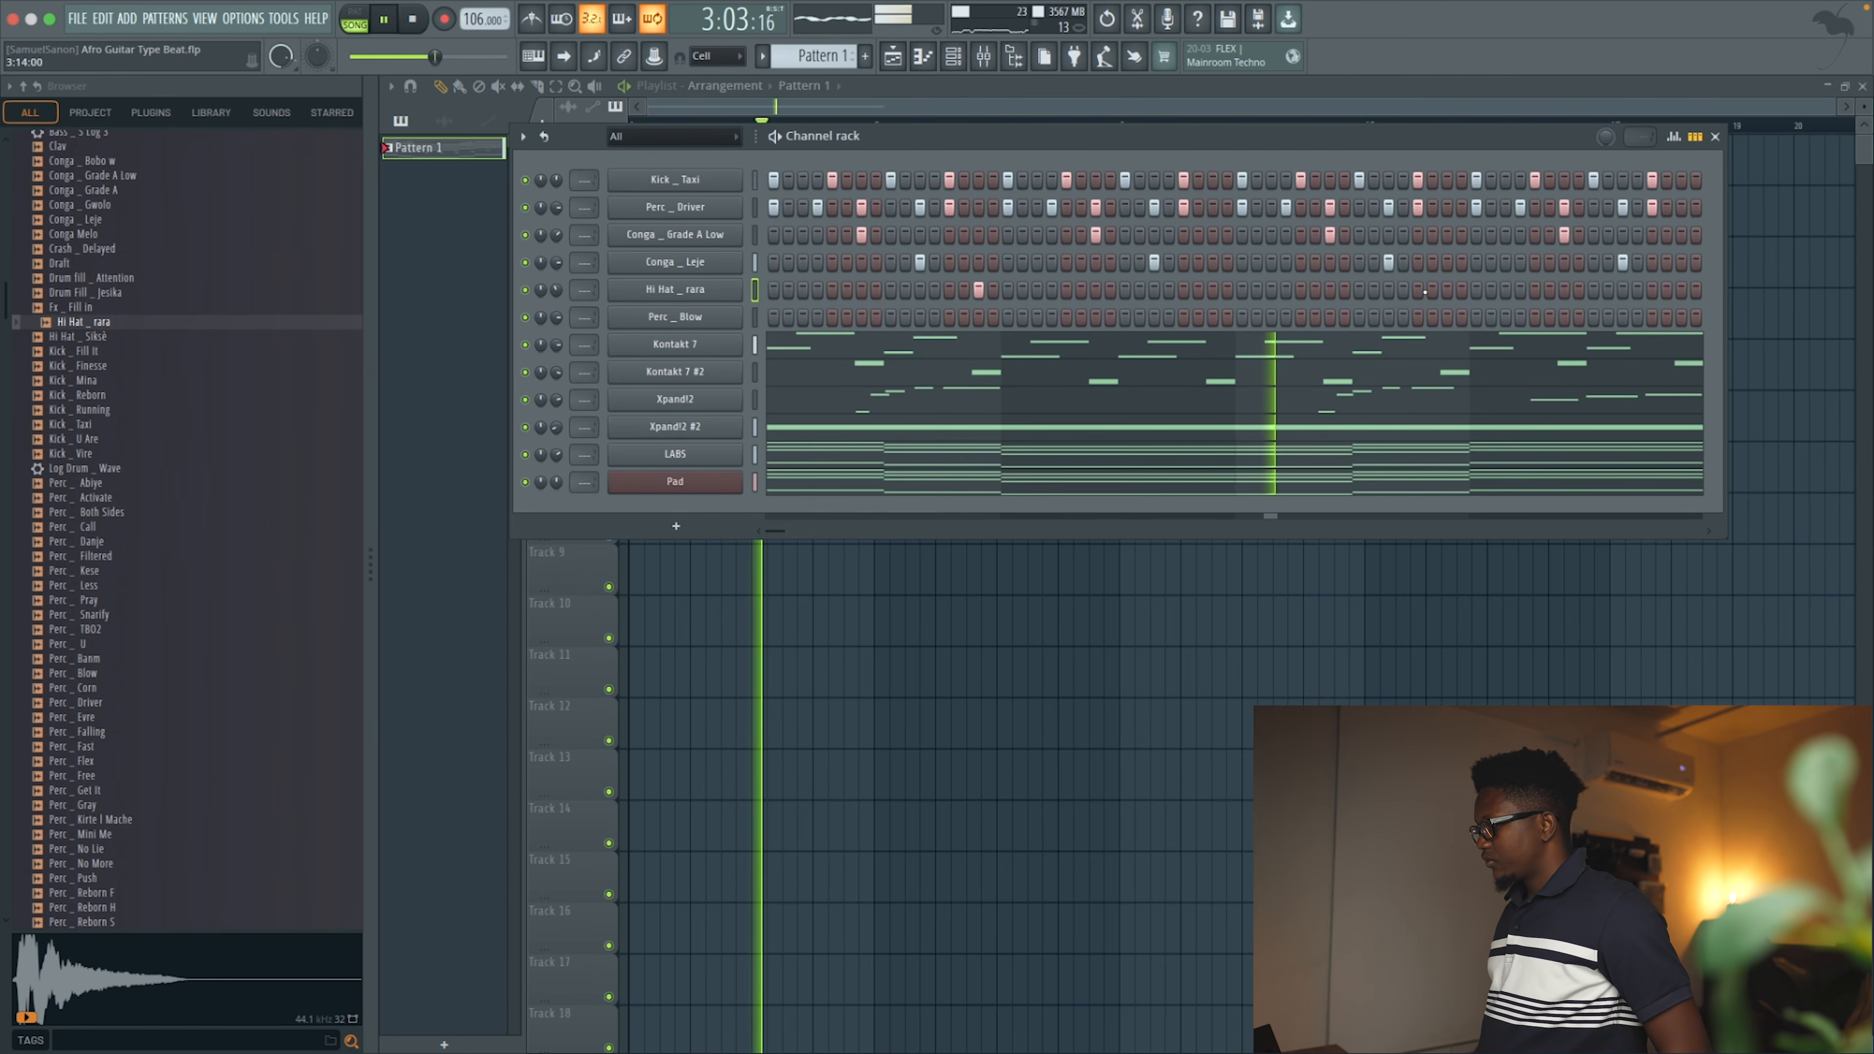
left_click(1446, 289)
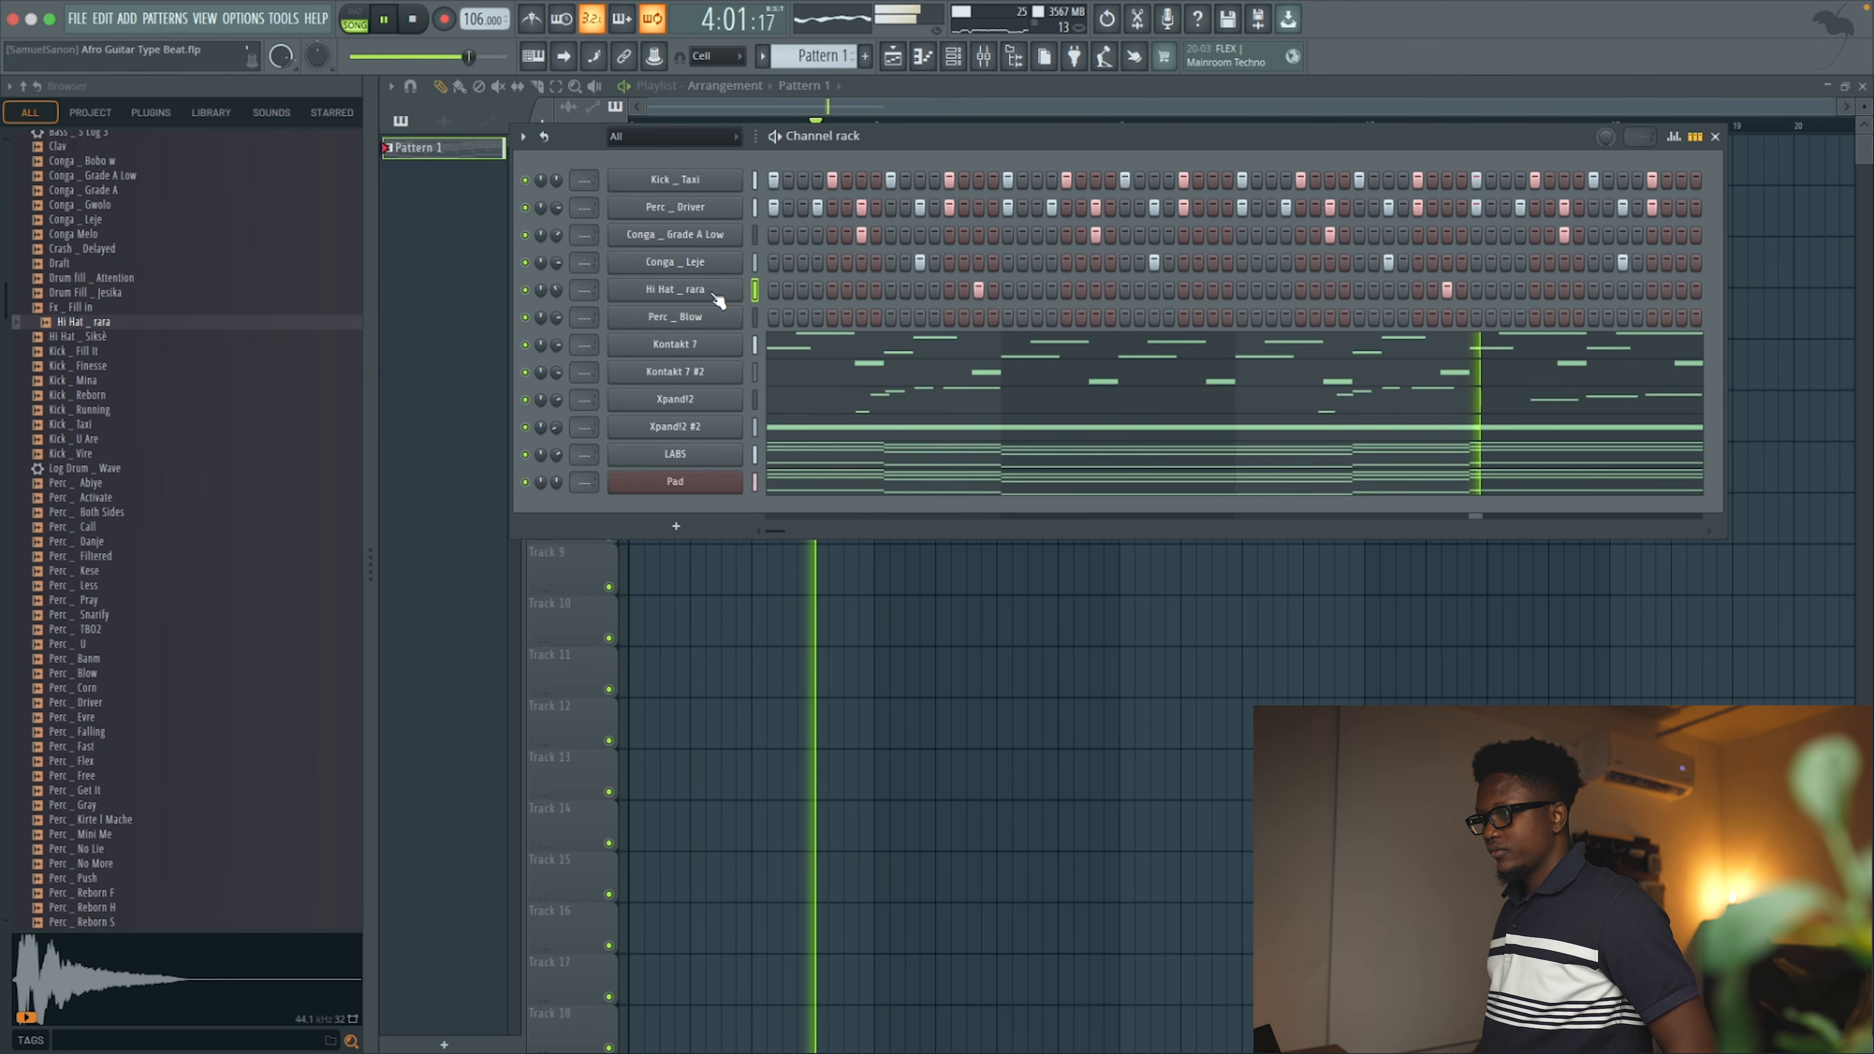
Normalize the Conga _ Leje sample and restart playback with the new setting
key("space")
left_click(699, 270)
key("space")
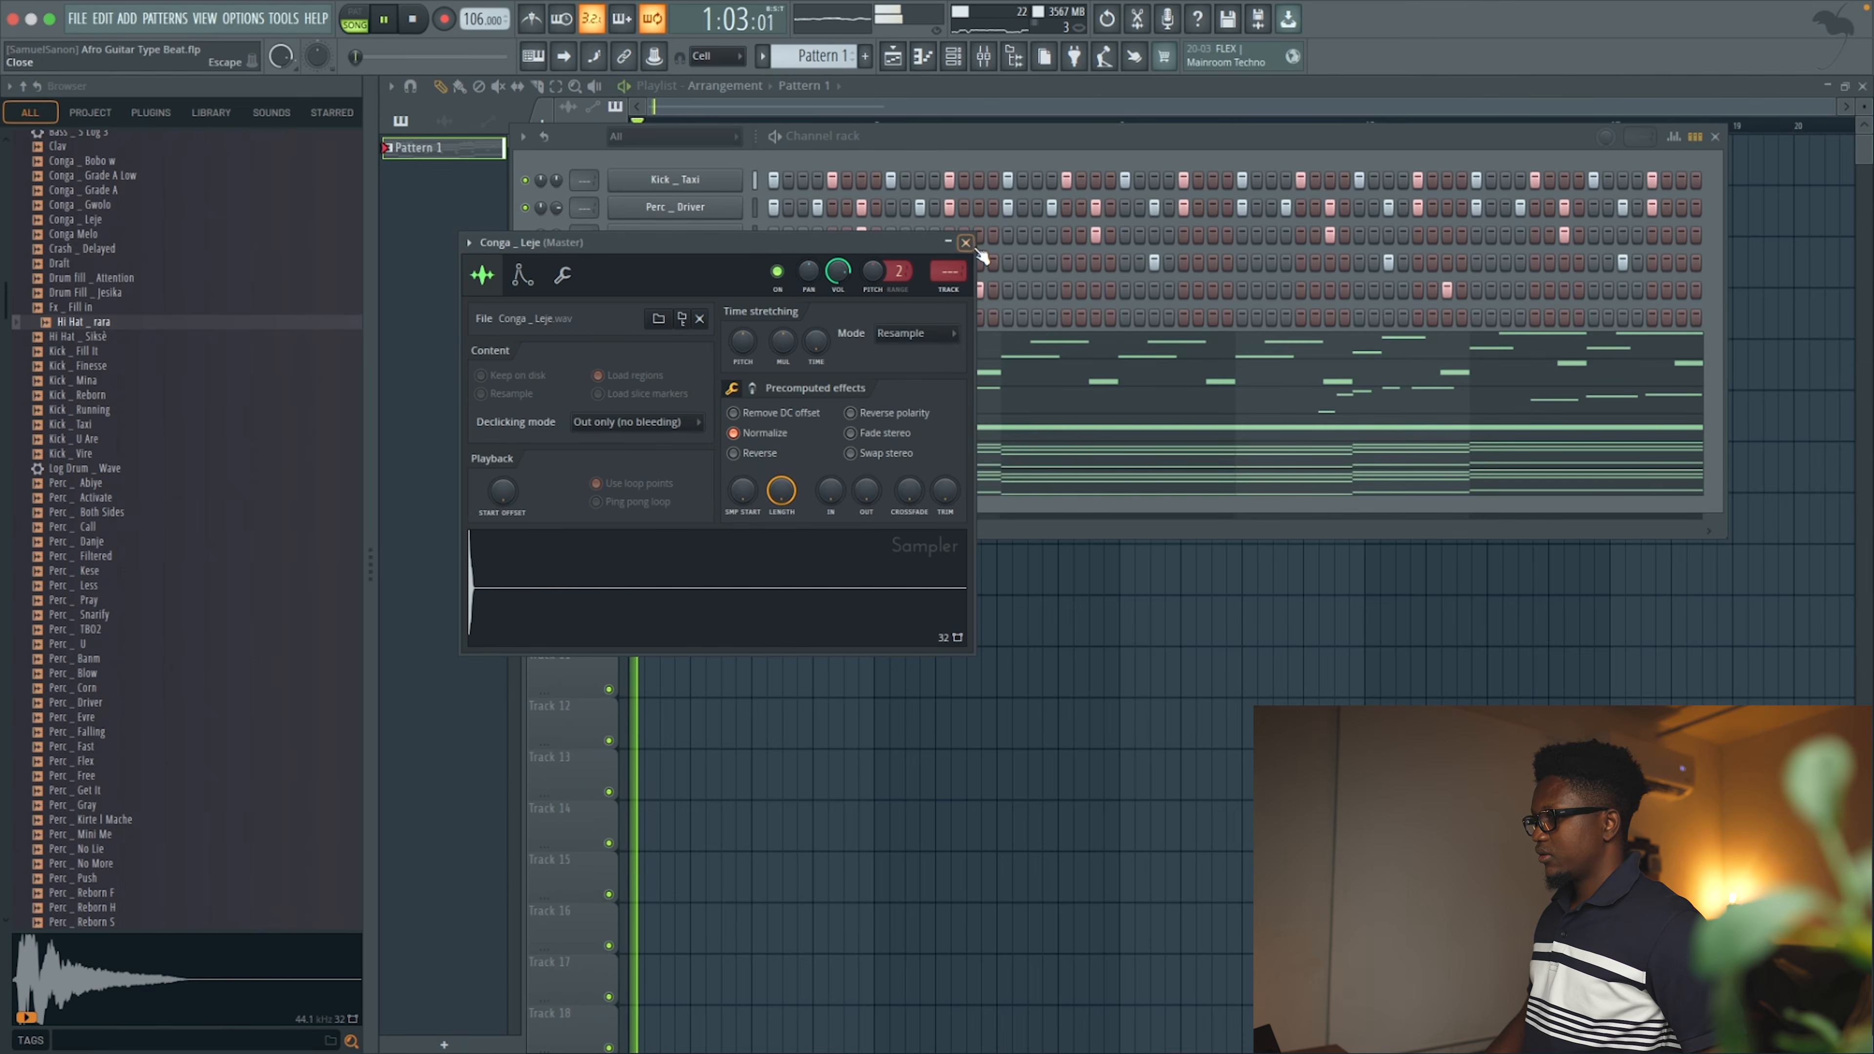
left_click(965, 242)
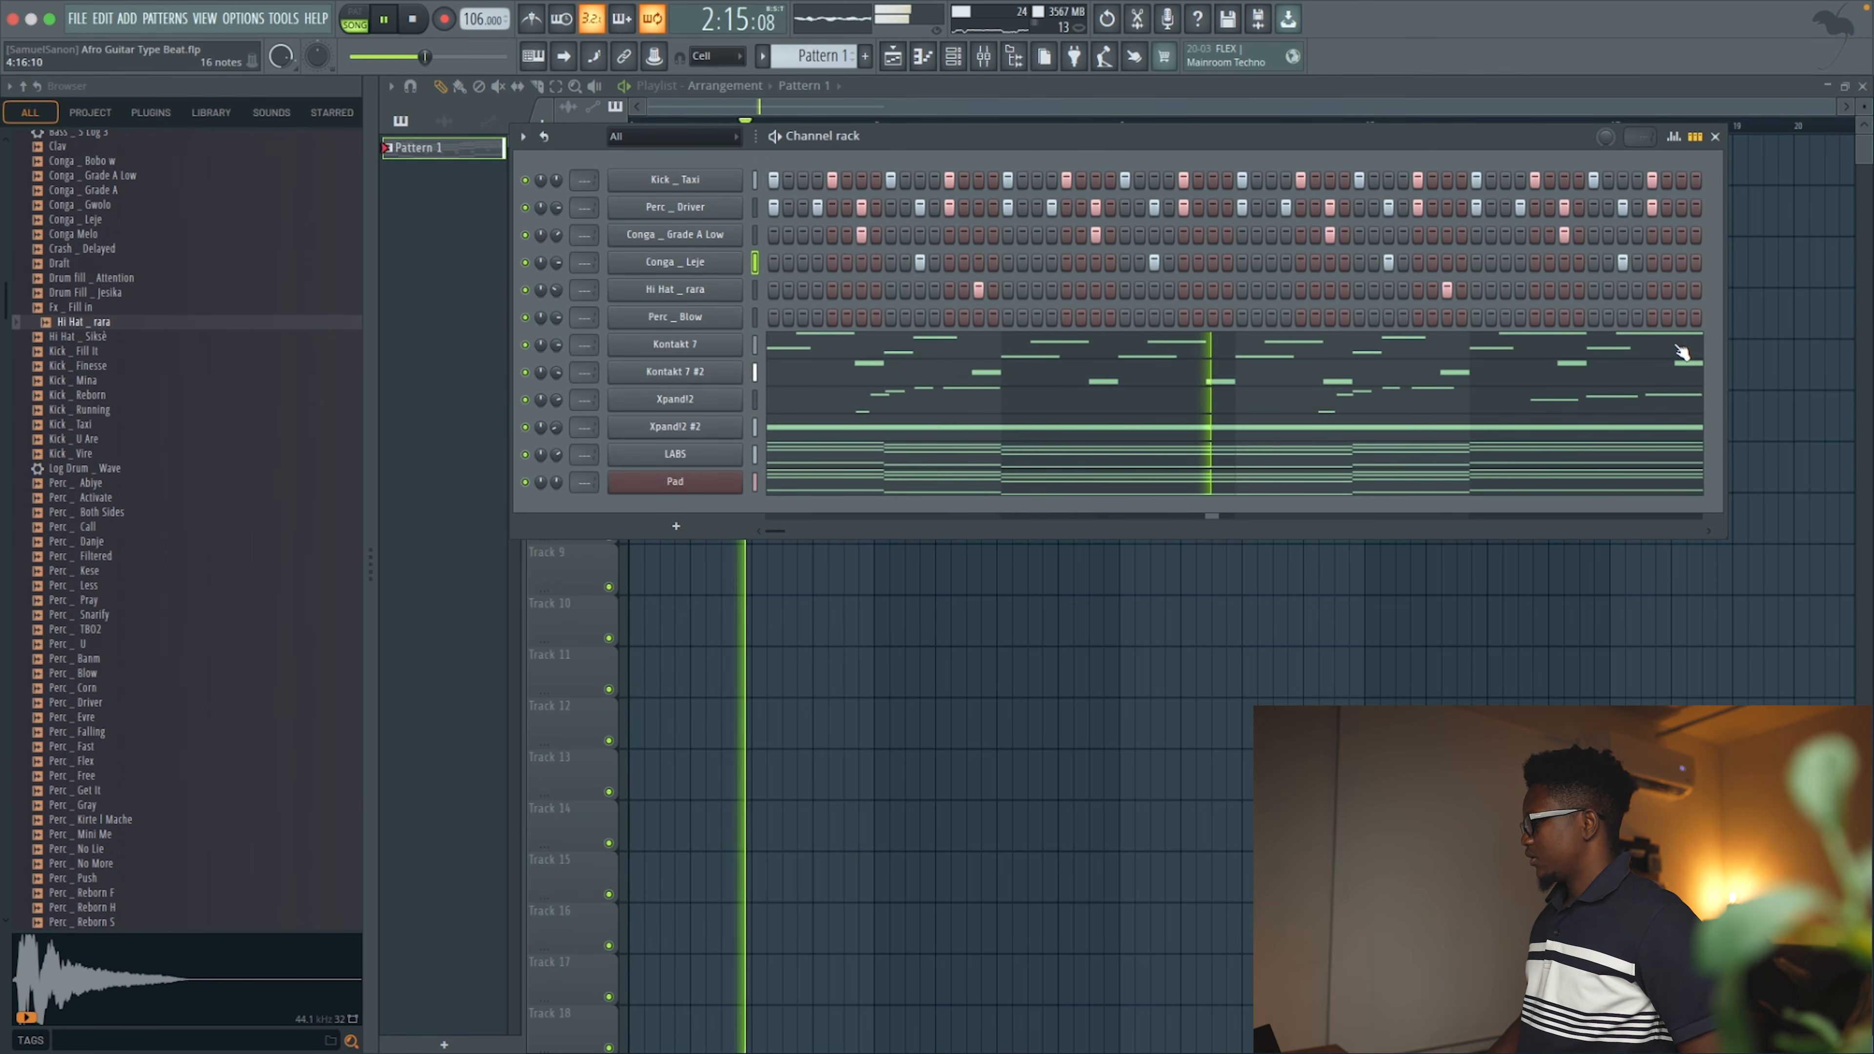
Add a Perc _ Blow hit on step 11 of bar 4 and stop playback
left_click(1622, 317)
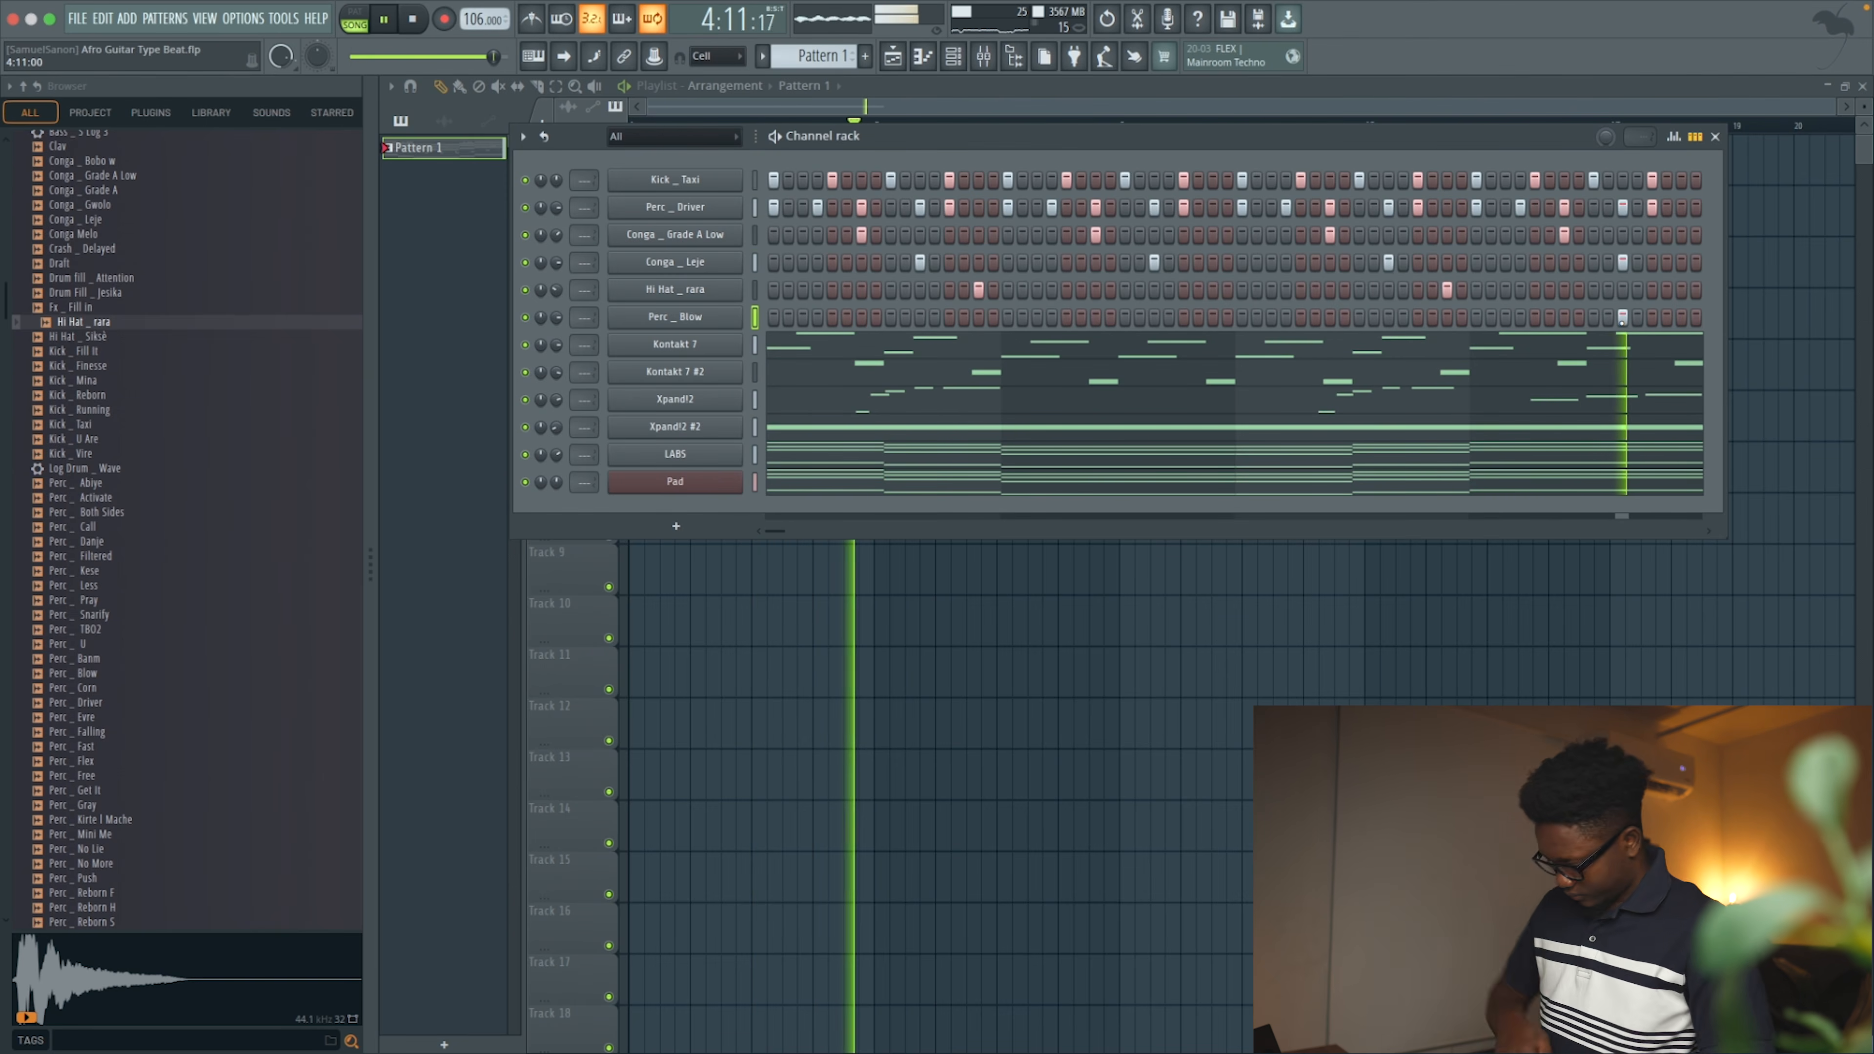
key("space")
key("space")
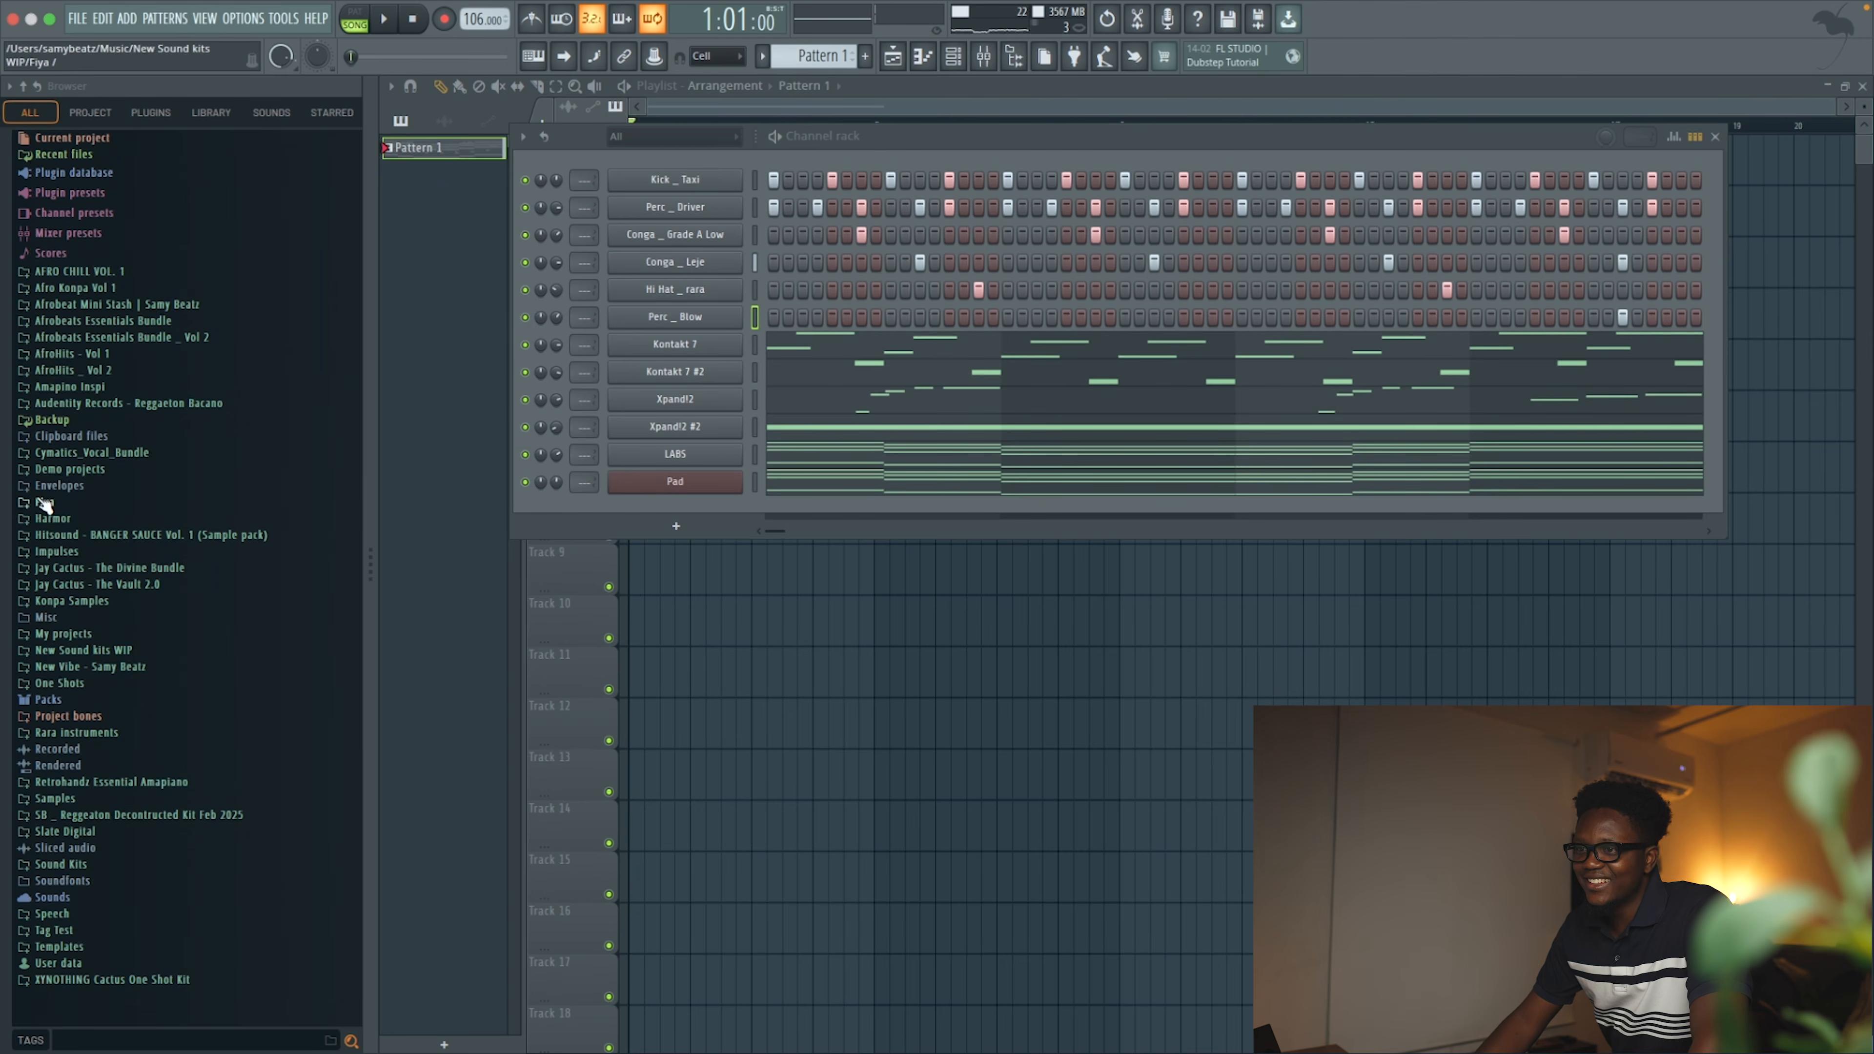
Load the Sub sample from the Bonus folder of the Fiya kit as a new channel below Pad
left_click(49, 505)
left_click(57, 553)
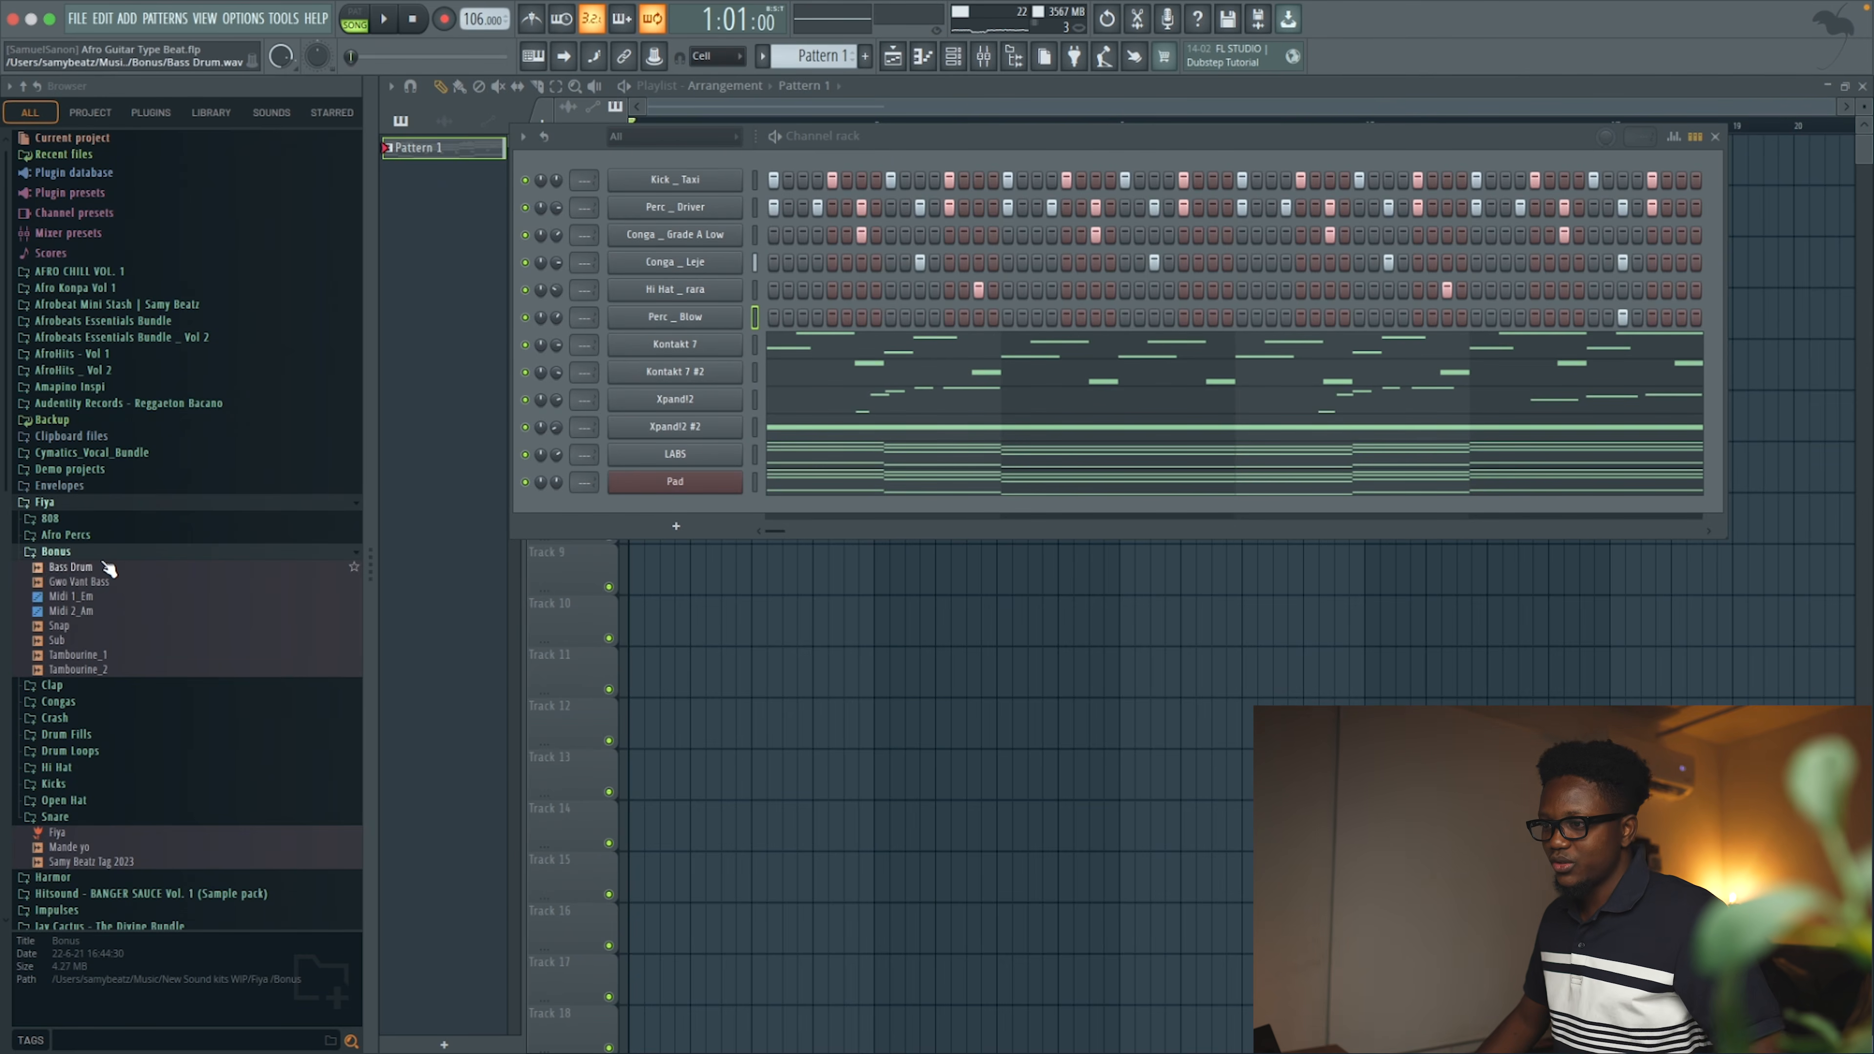
left_click_drag(60, 641, 719, 510)
Enable the Sub channel's volume envelope with a release time of 31%
left_click(719, 509)
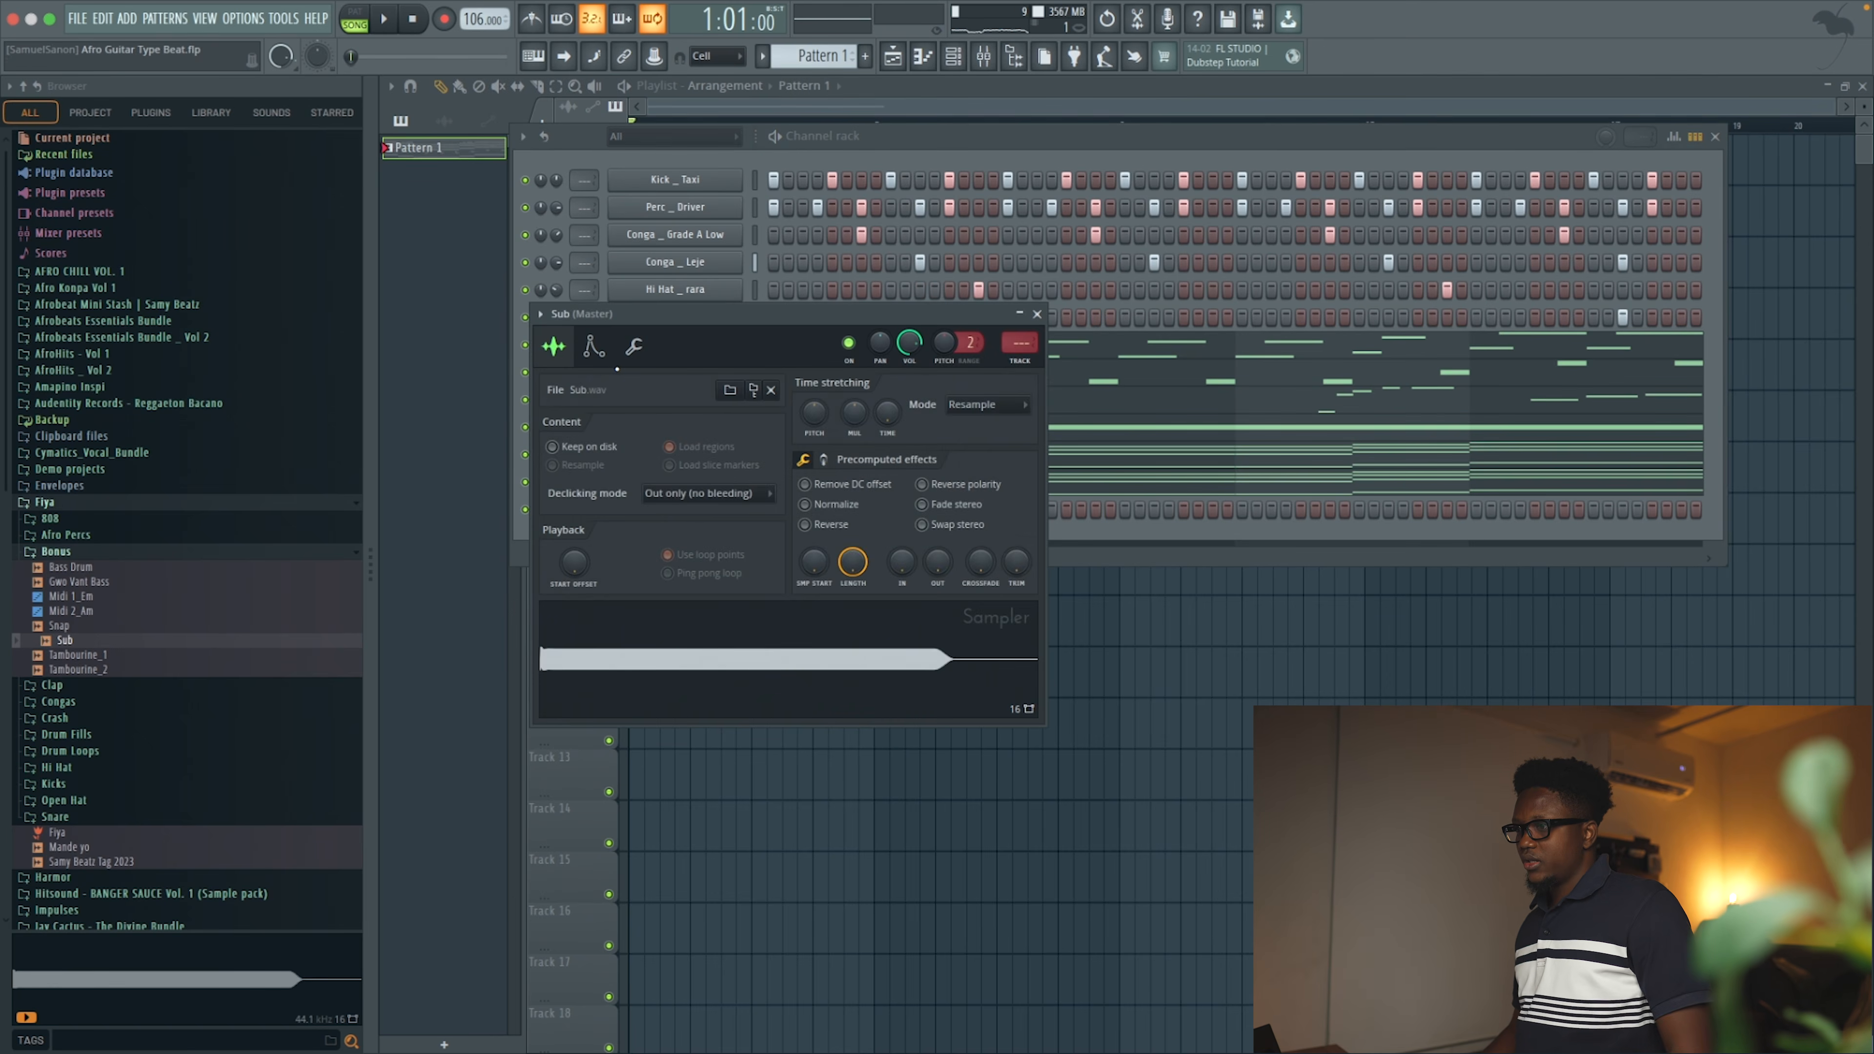
left_click(594, 347)
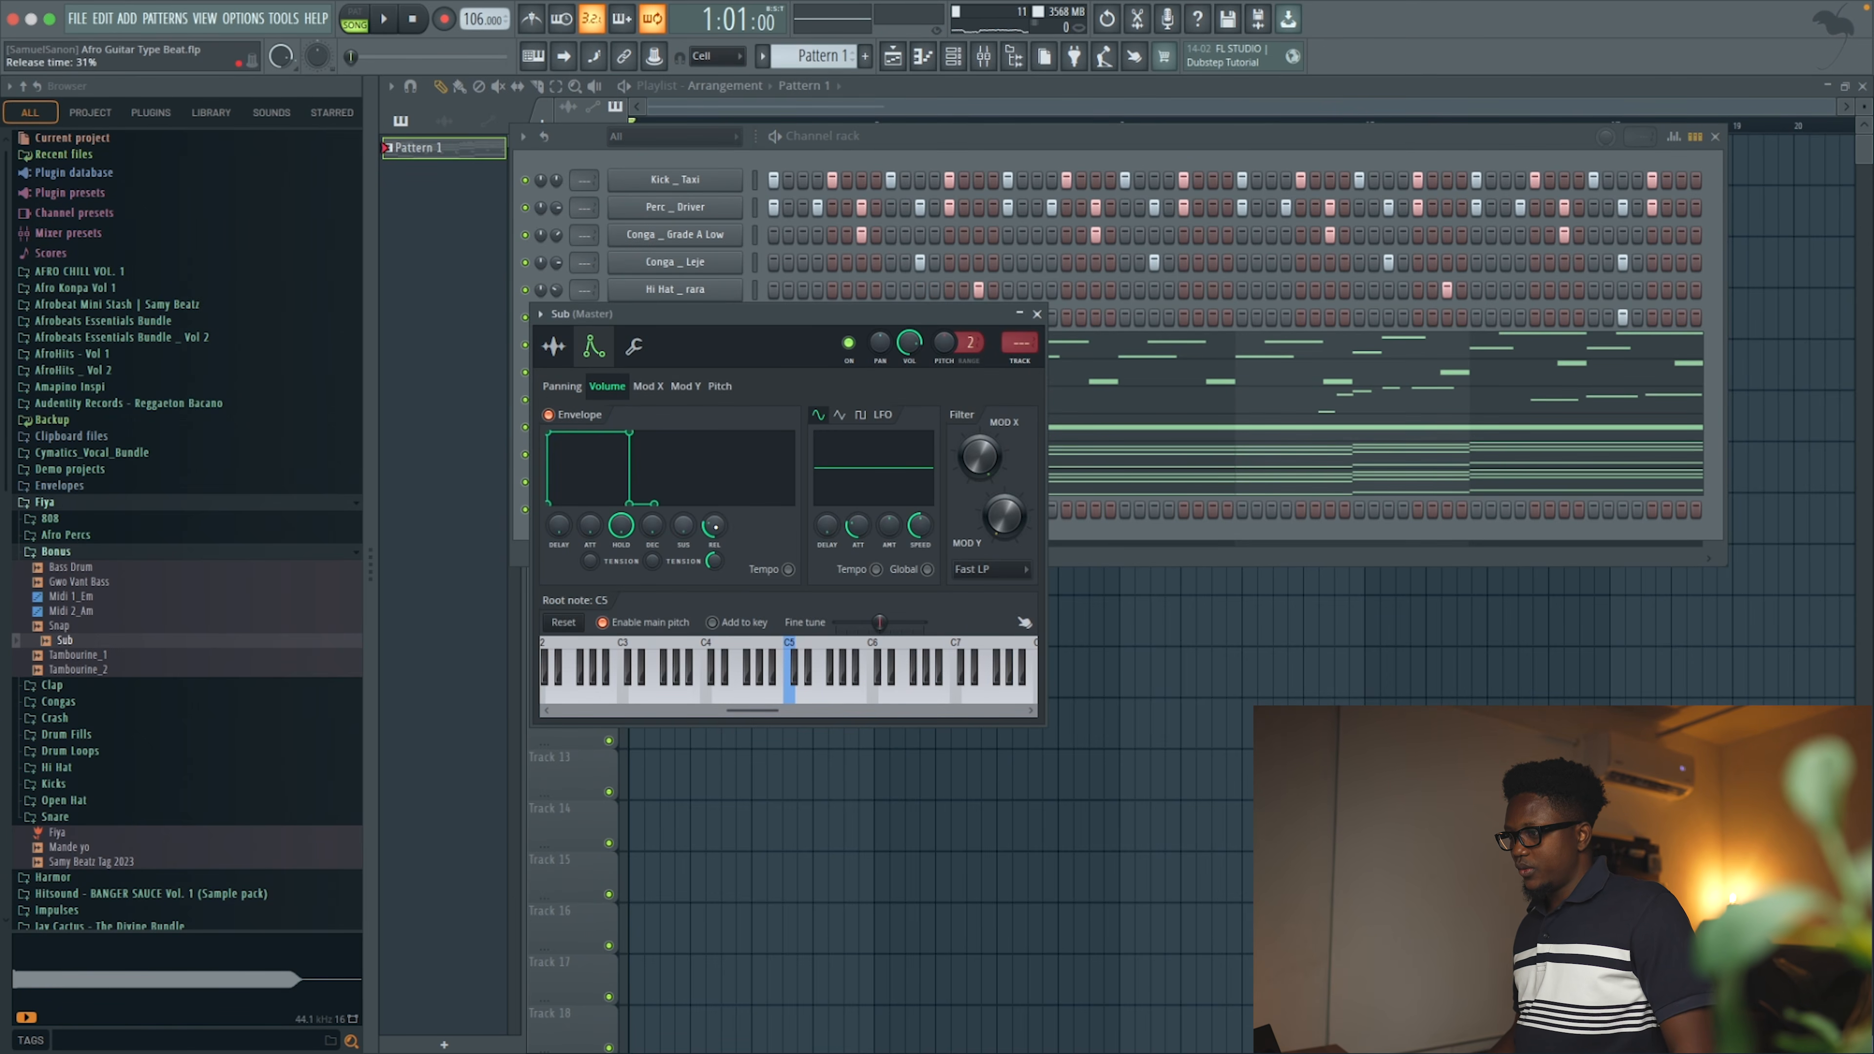
left_click(1039, 315)
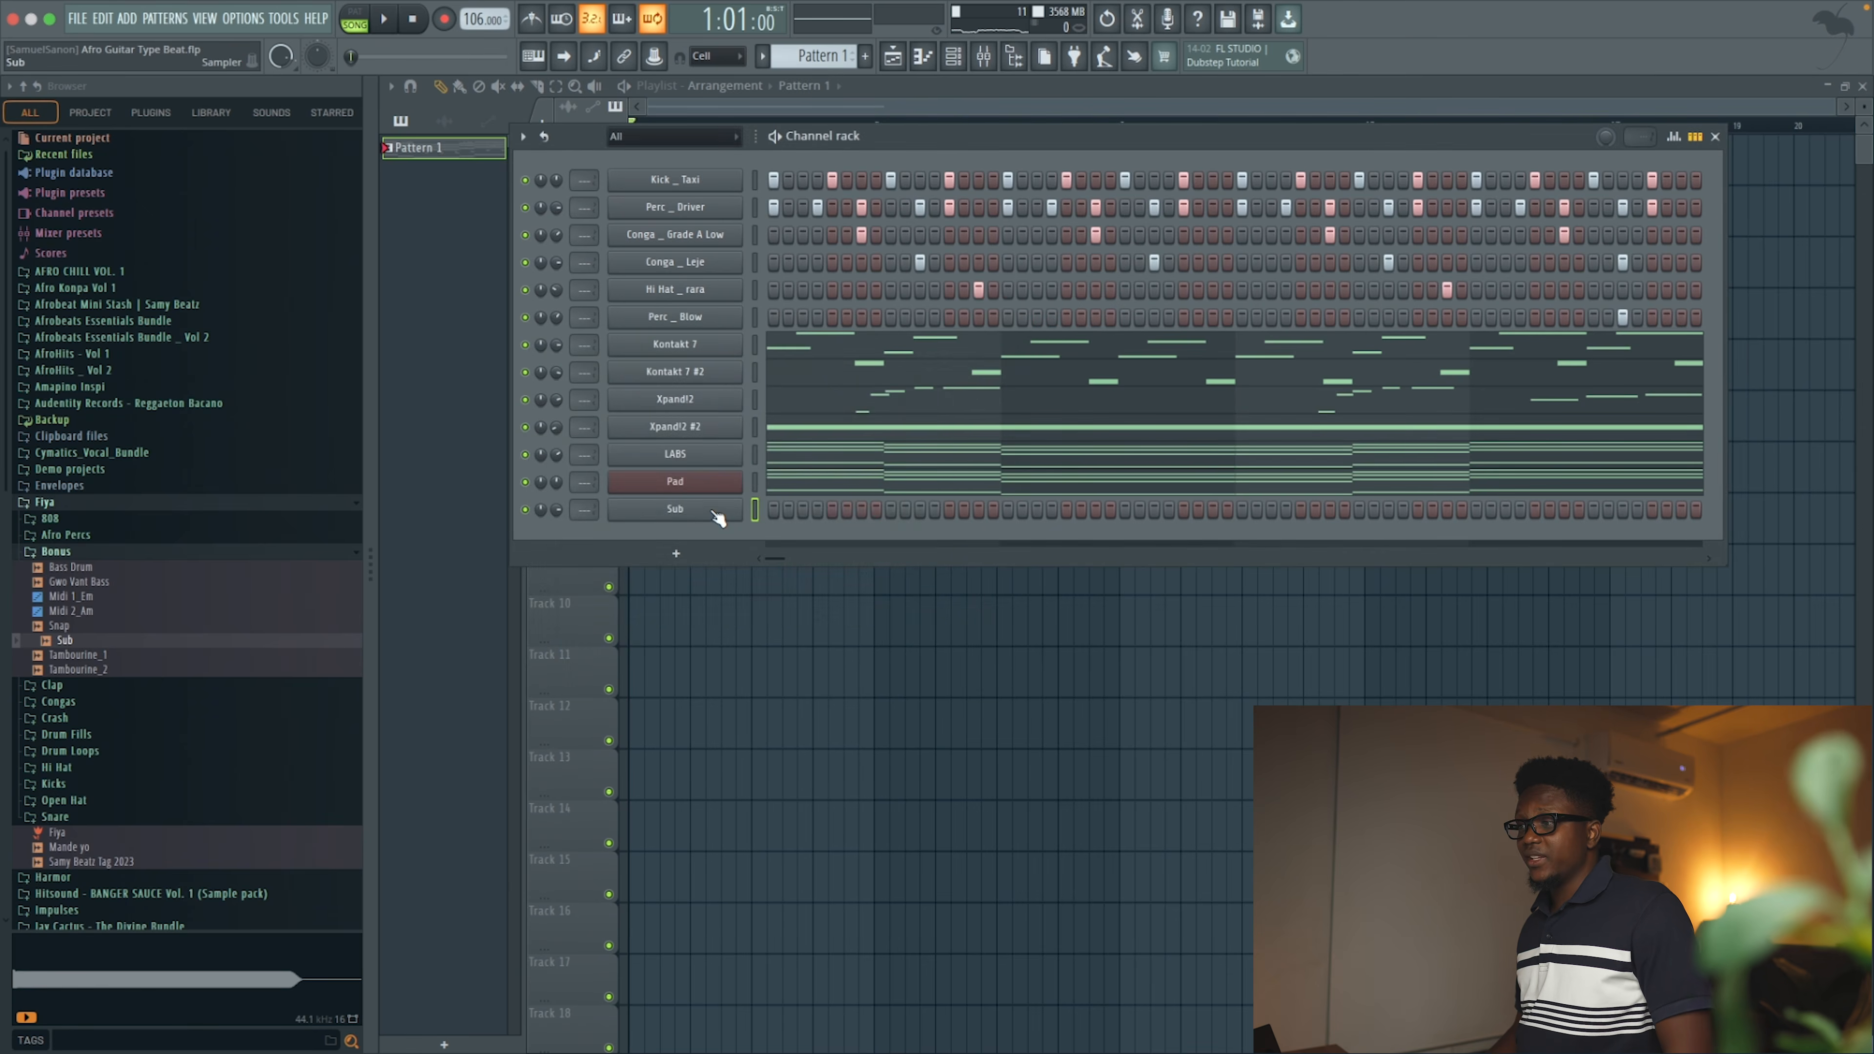
In Sub's piano roll, add one-beat notes: A4 on bar 1's first beat, G4 on its last beat, and F4 at the start of bar 2
right_click(719, 511)
left_click(744, 508)
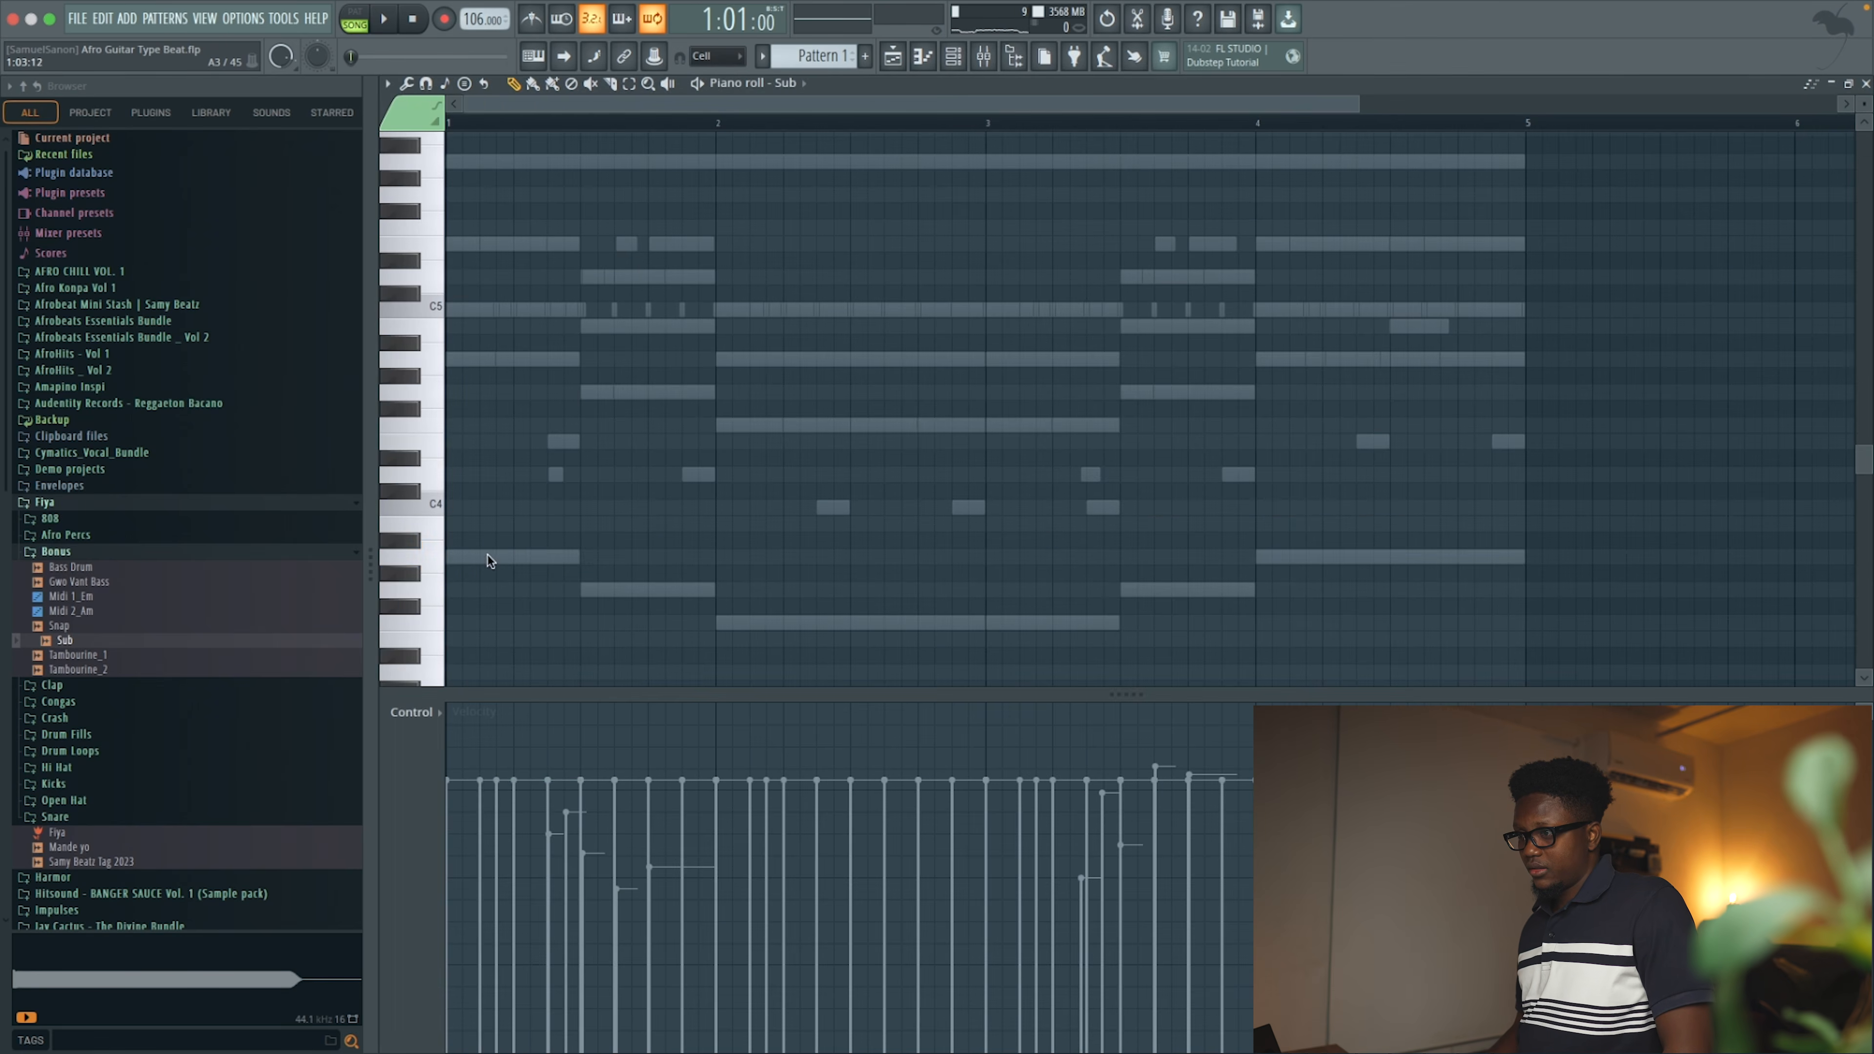
left_click(422, 343)
key("space")
key("space")
key("space")
key("space")
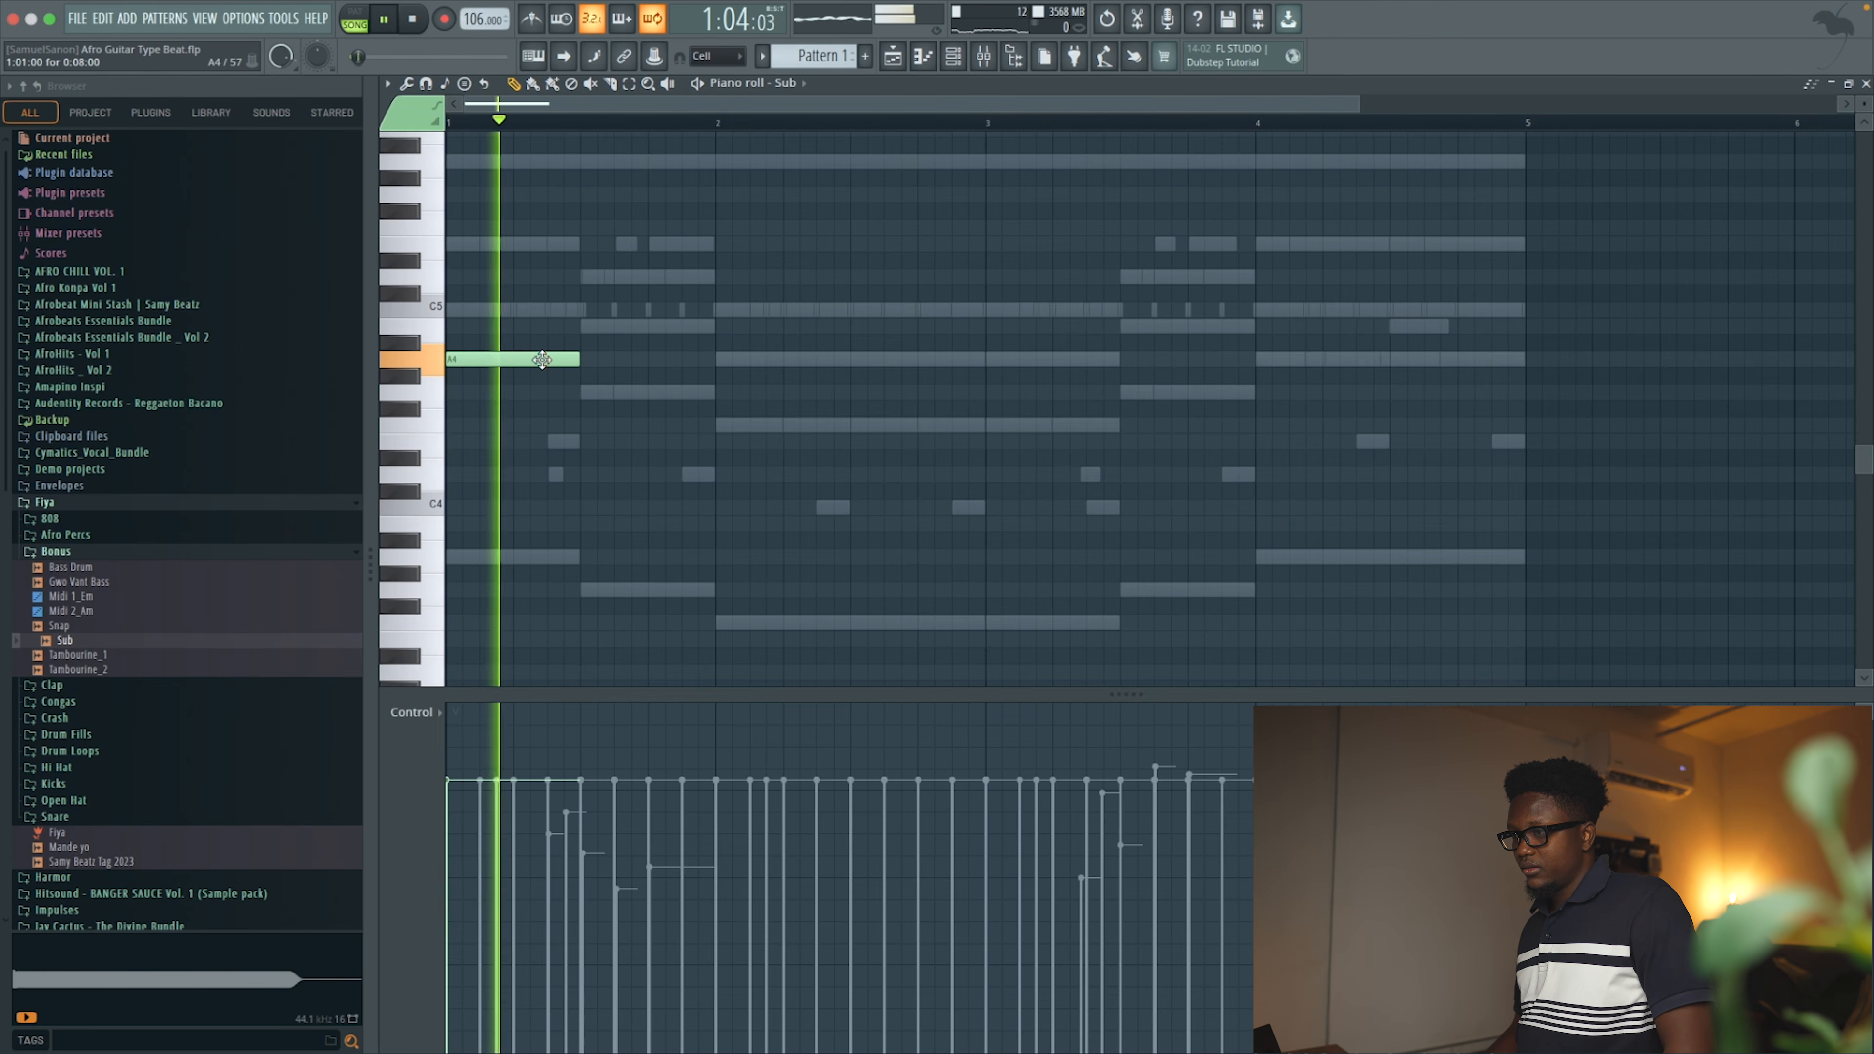
key("space")
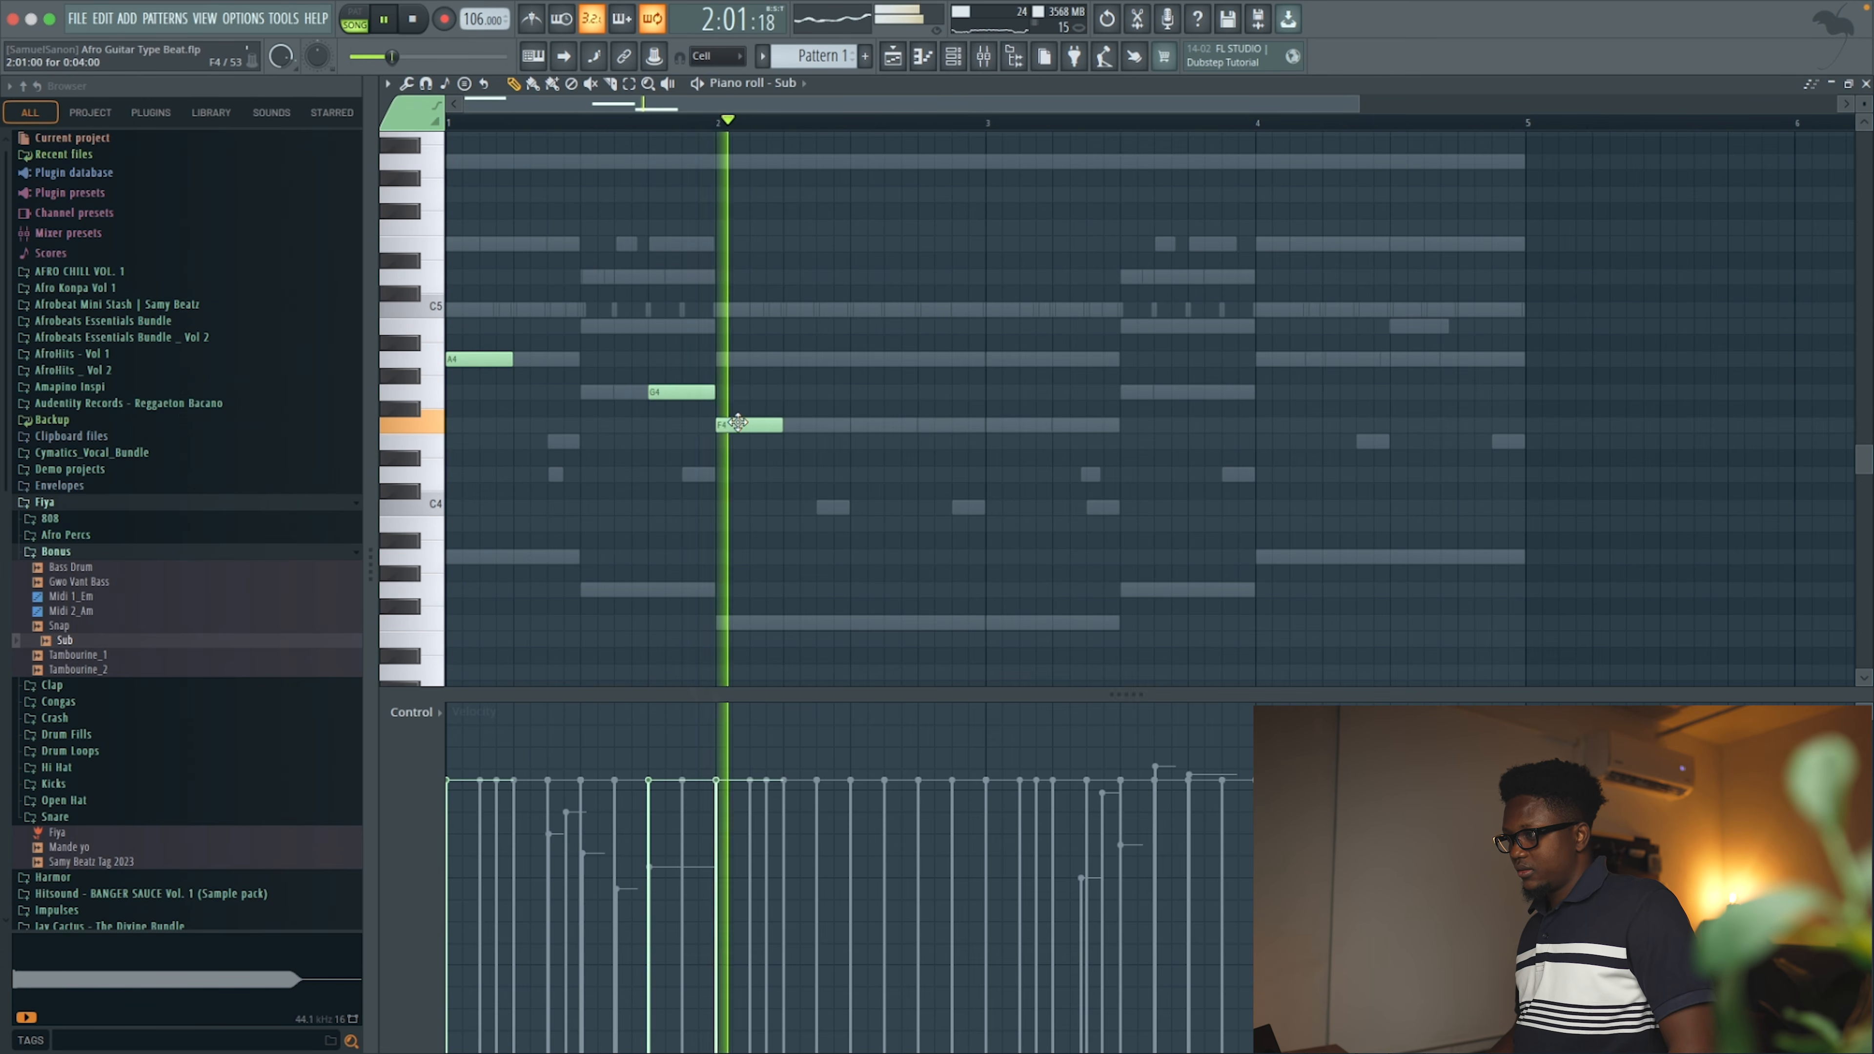
key("space")
key("space")
Add a one-beat Sub note on the last beat of bar 2 and transpose it to F5
left_click(926, 310)
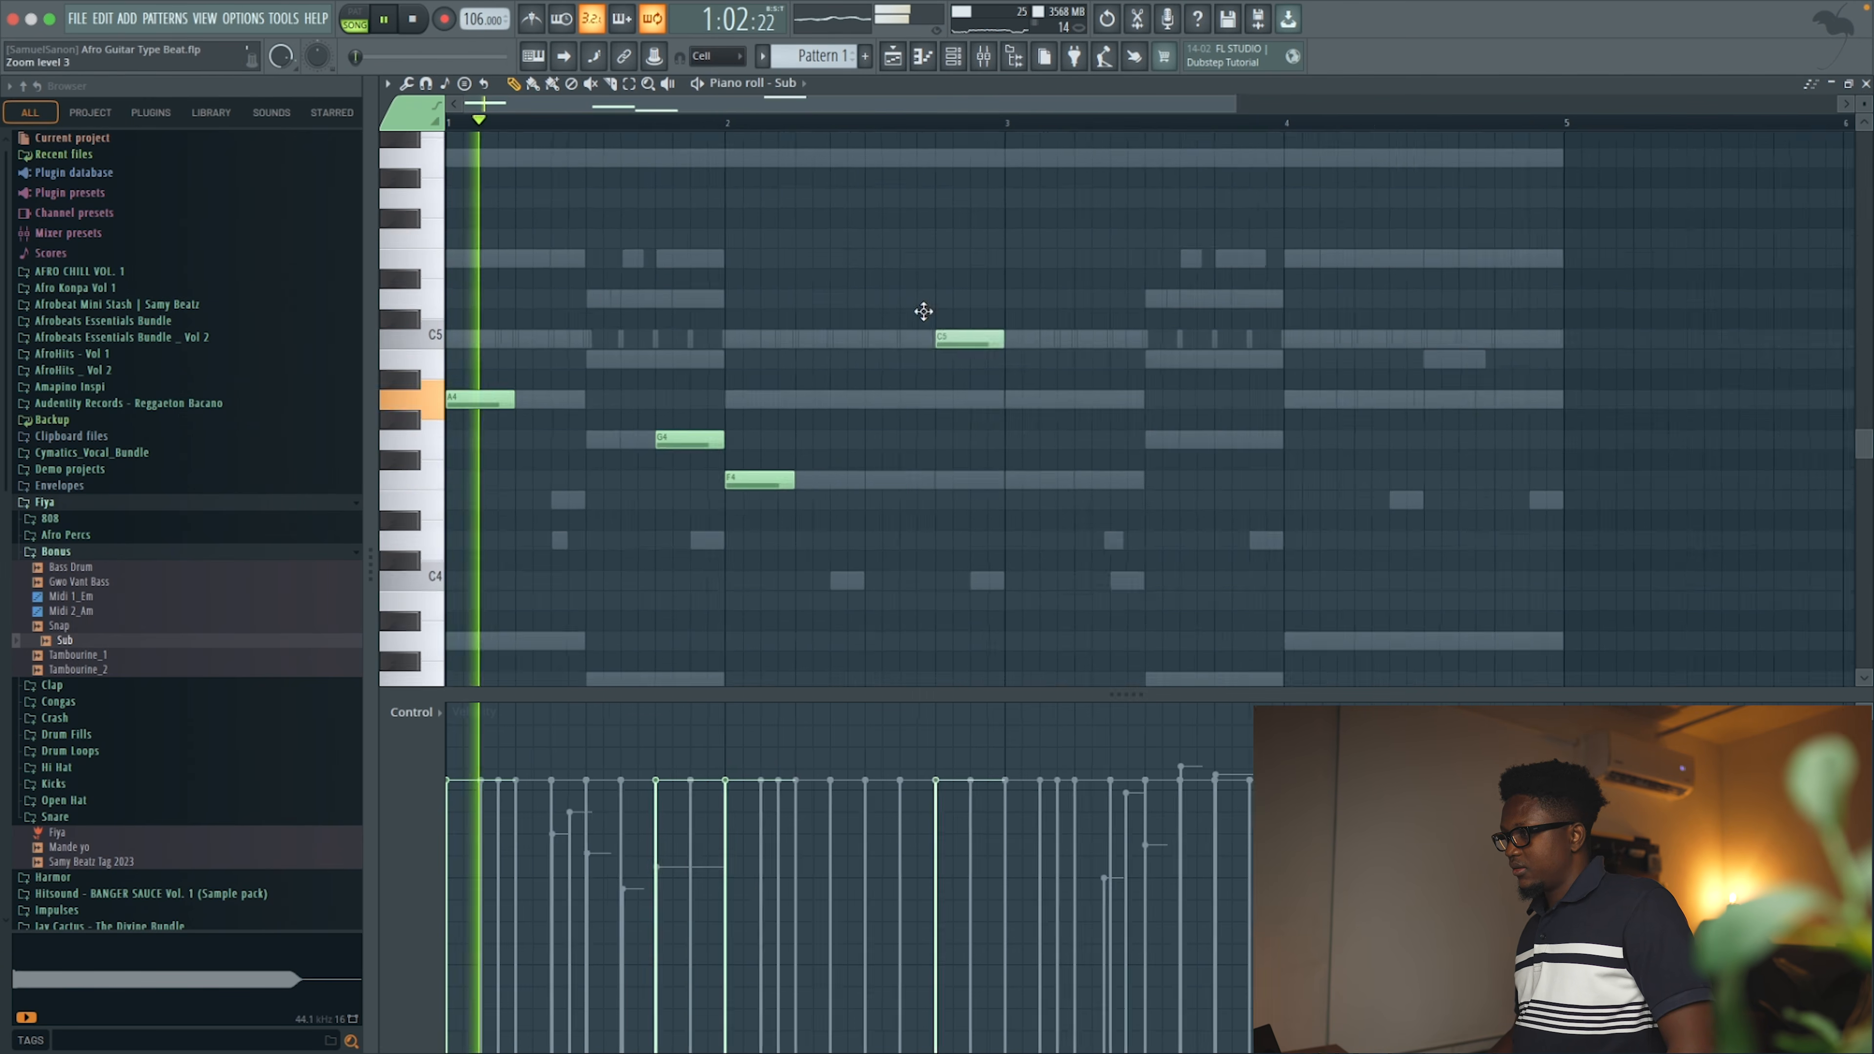
left_click_drag(1027, 340, 1052, 501)
key("ctrl+Up")
key("space")
Add one-beat Sub notes in bar 3: F4 on the first beat and G4 on the last beat
left_click(1078, 480)
left_click(1245, 443)
key("space")
left_click_drag(1244, 443, 1322, 442)
Add one-beat Sub notes A4 on the first beat and A3 on the last beat of bar 4, and close the piano roll
left_click(1391, 398)
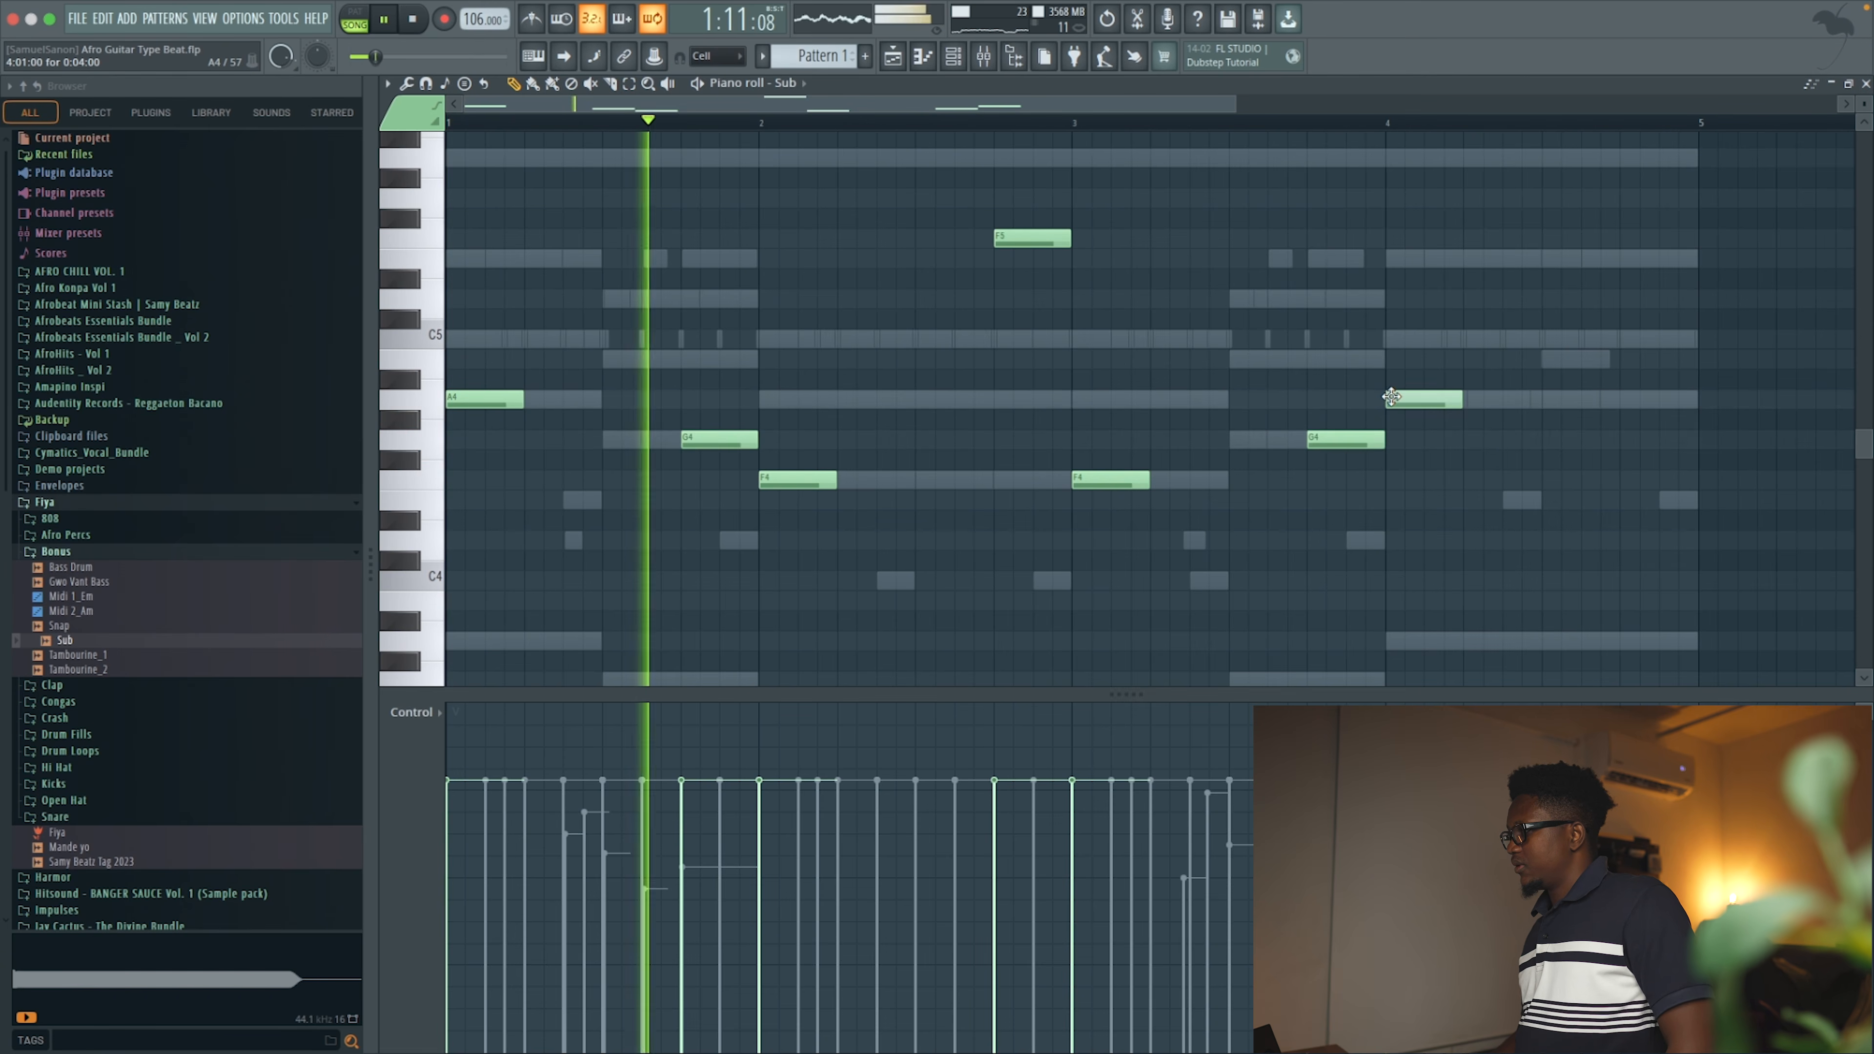
left_click(1640, 402)
left_click_drag(1643, 412, 1644, 641)
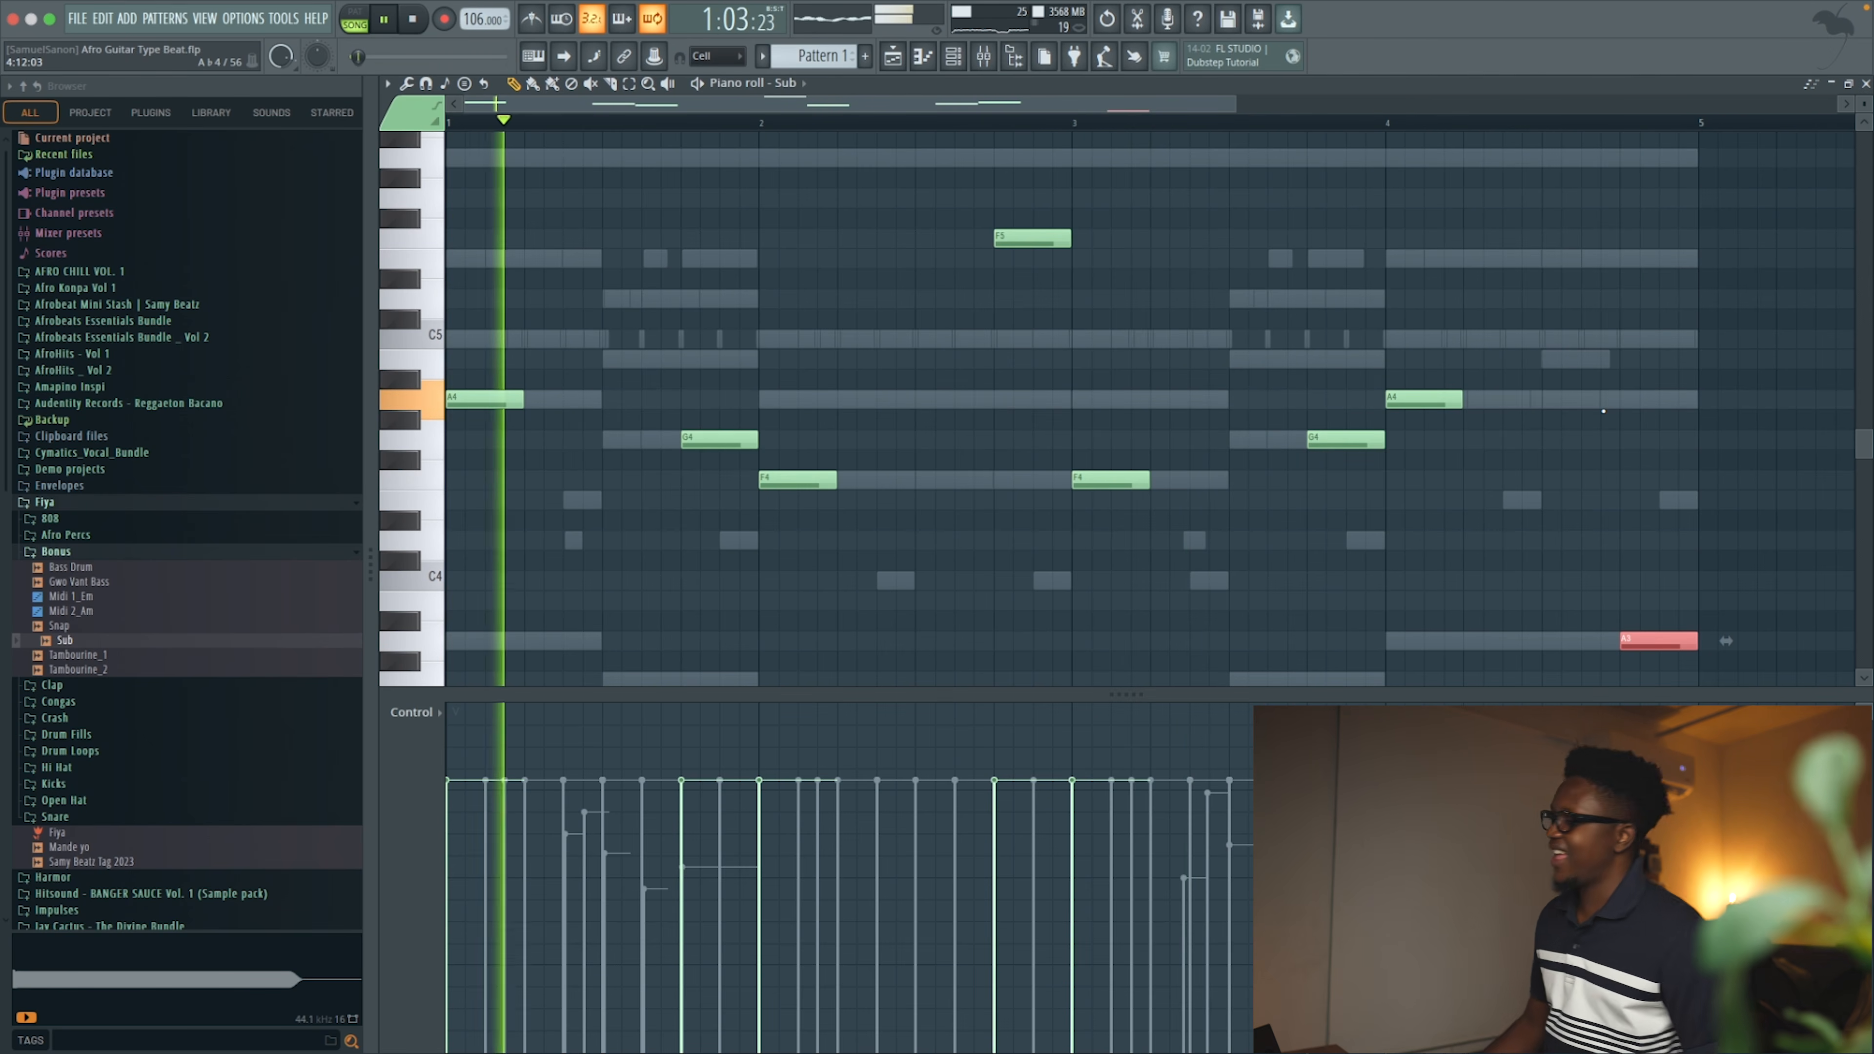
left_click(1867, 83)
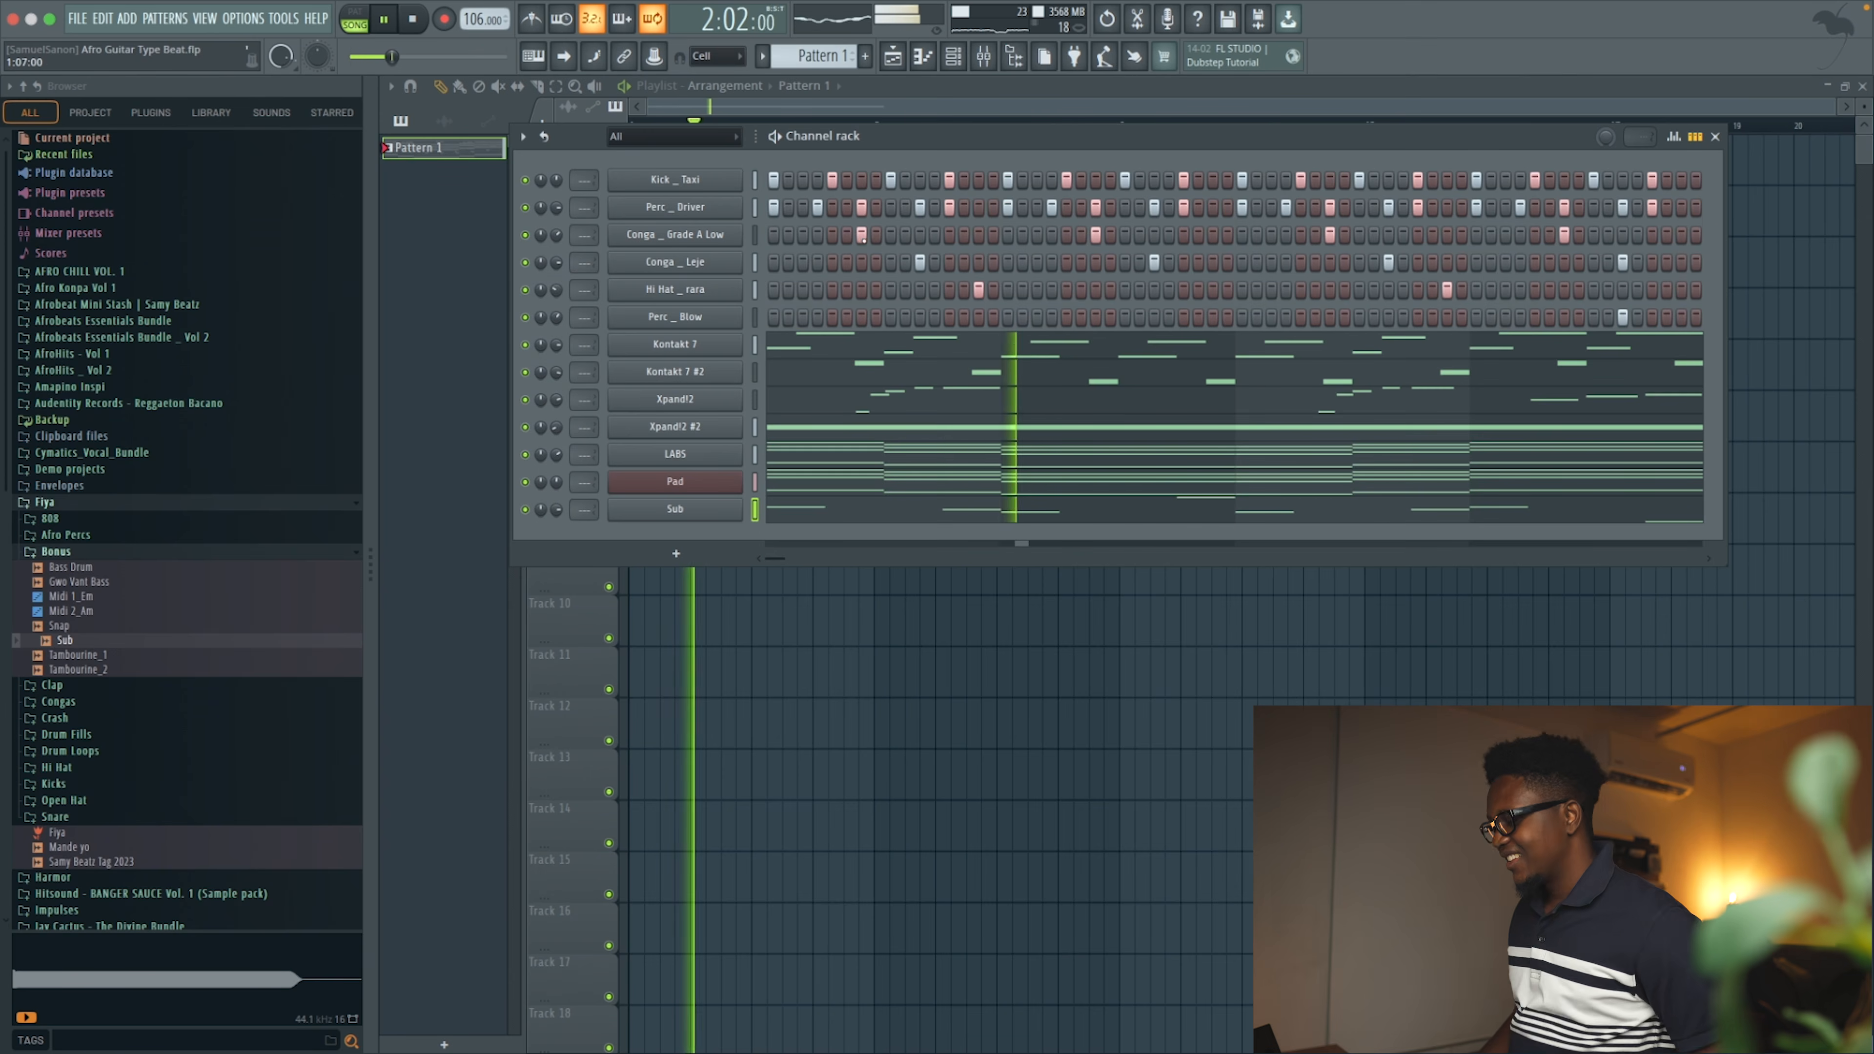
Listen to the full beat while adjusting the system volume, and stop playback
key("XF86AudioRaiseVolume")
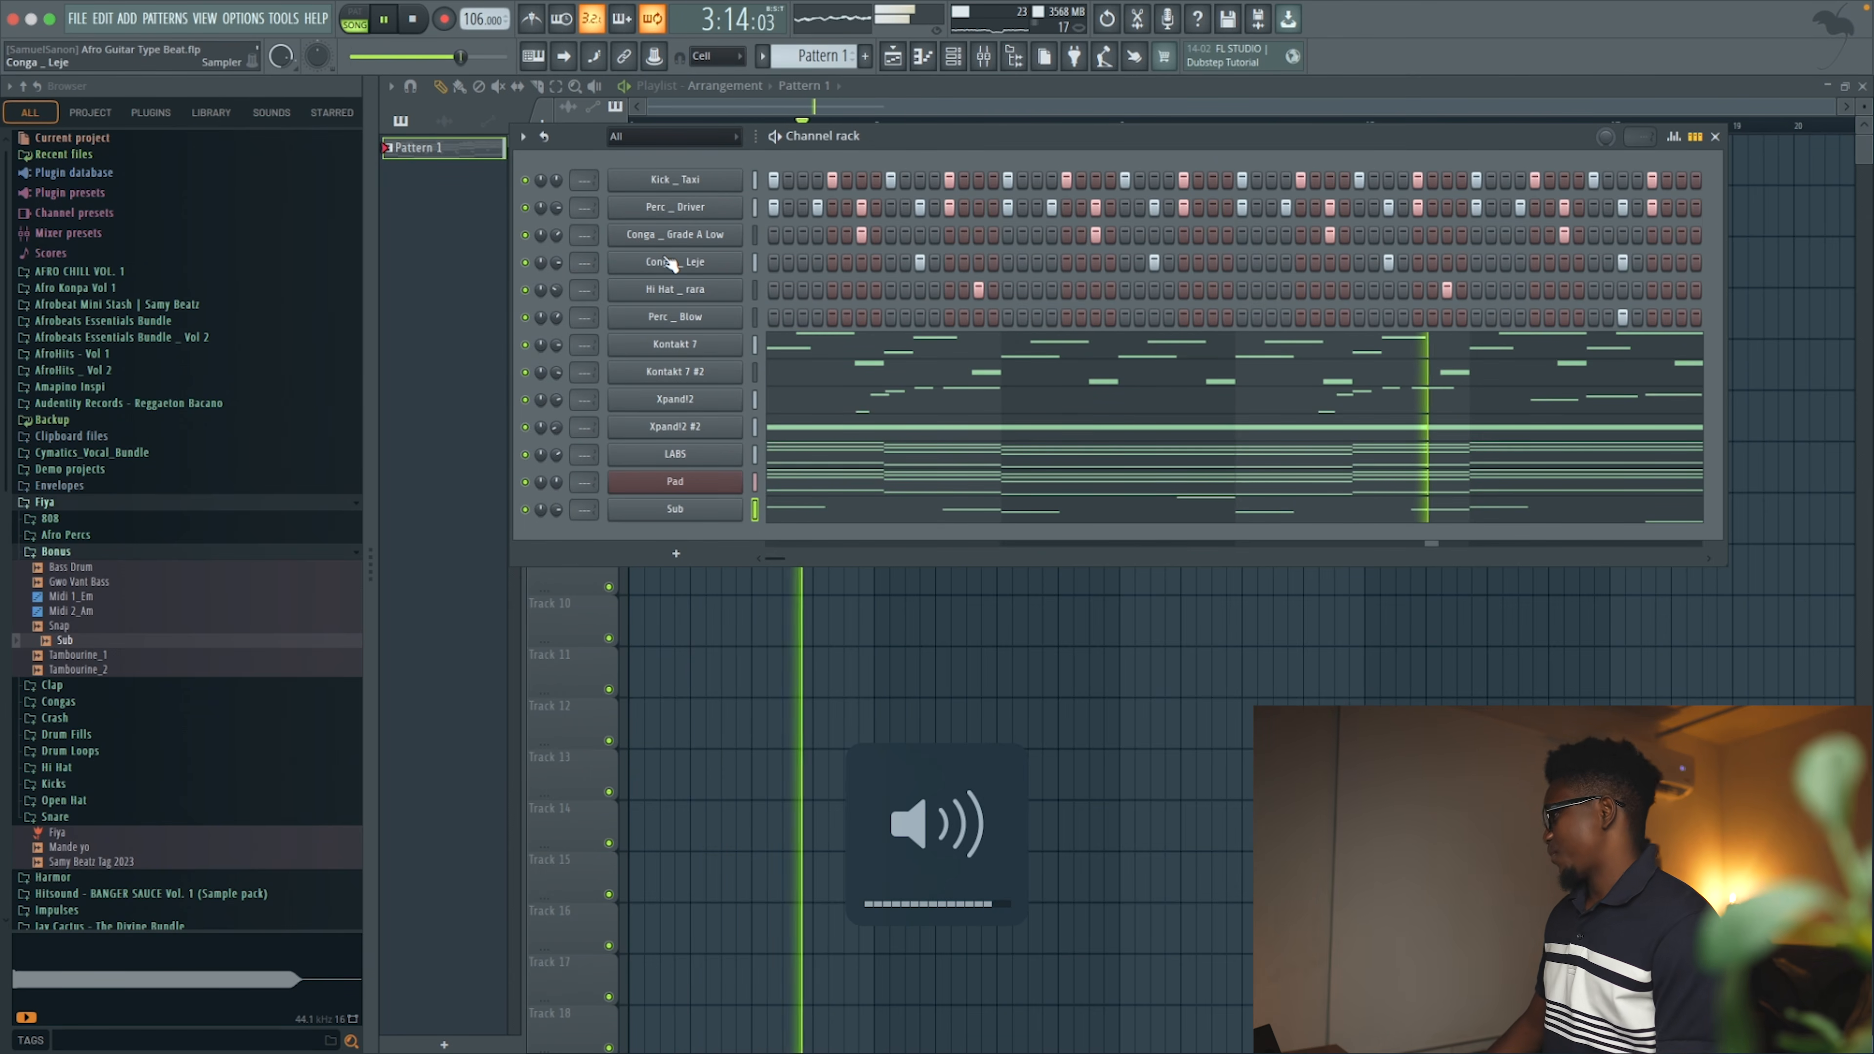
key("XF86AudioLowerVolume")
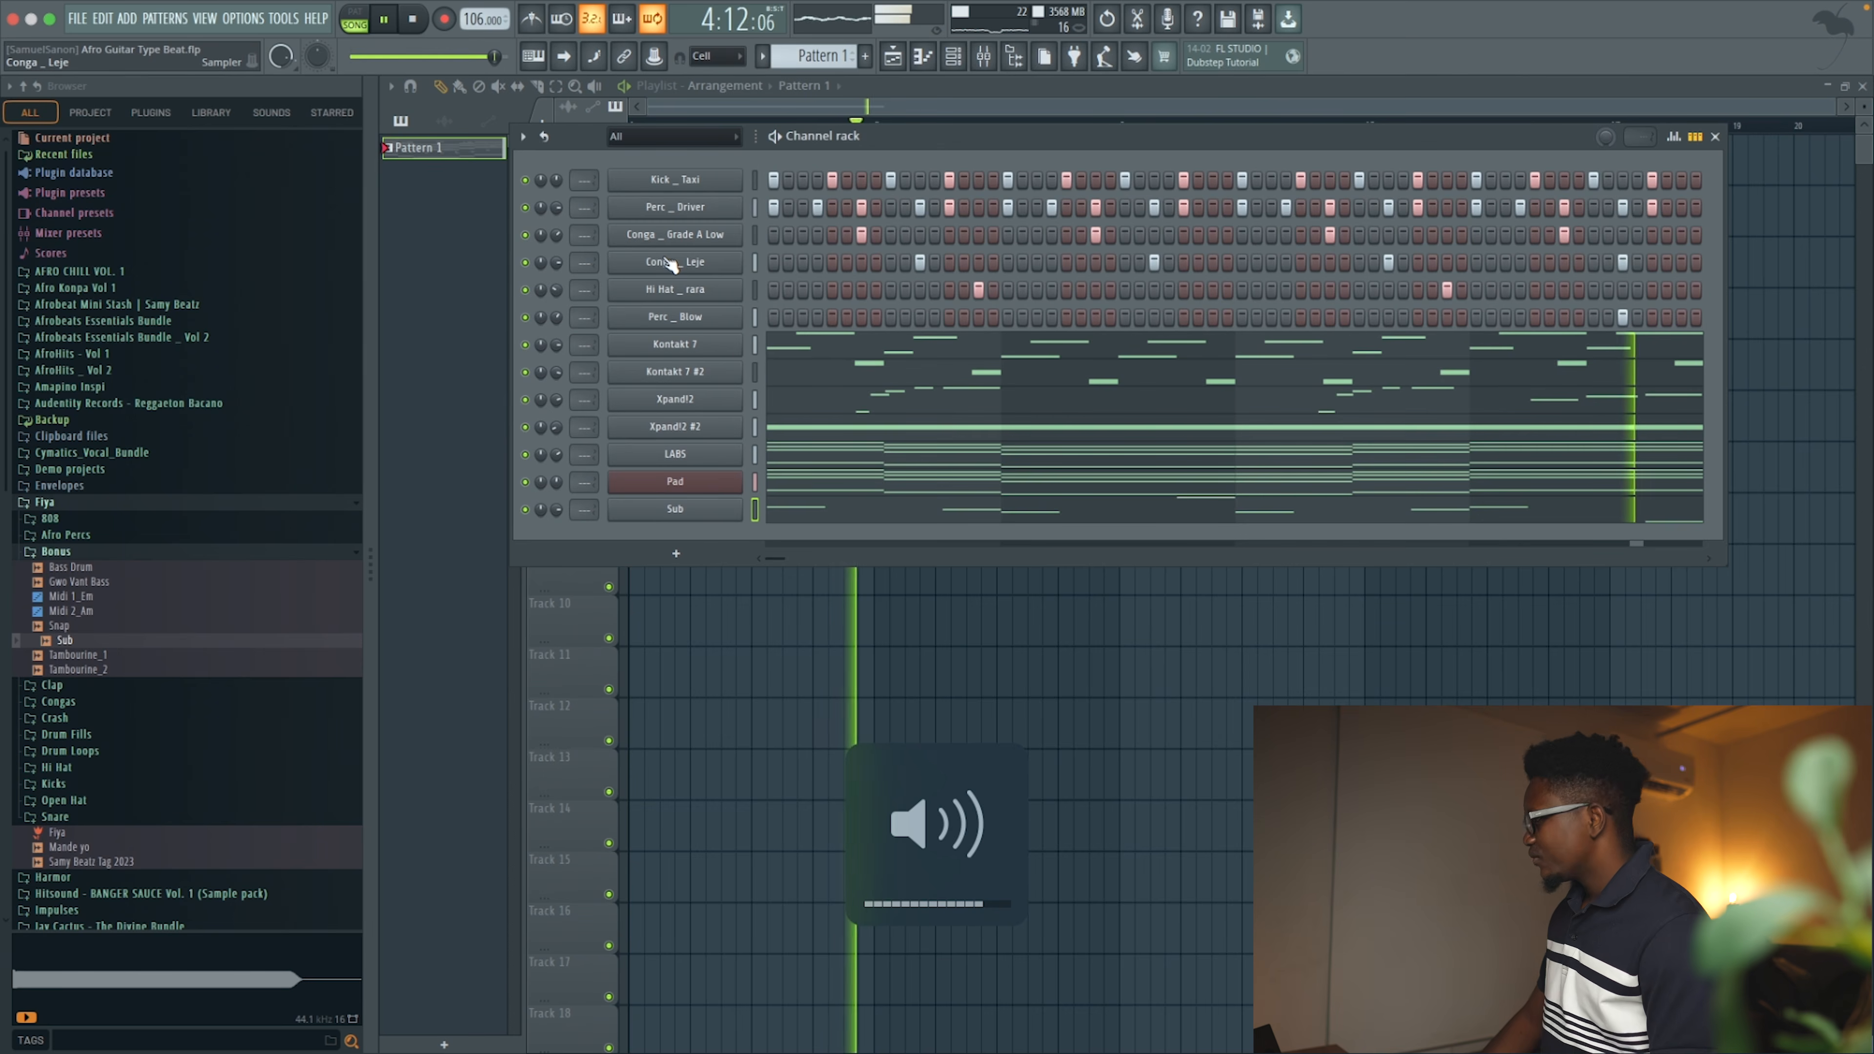
key("space")
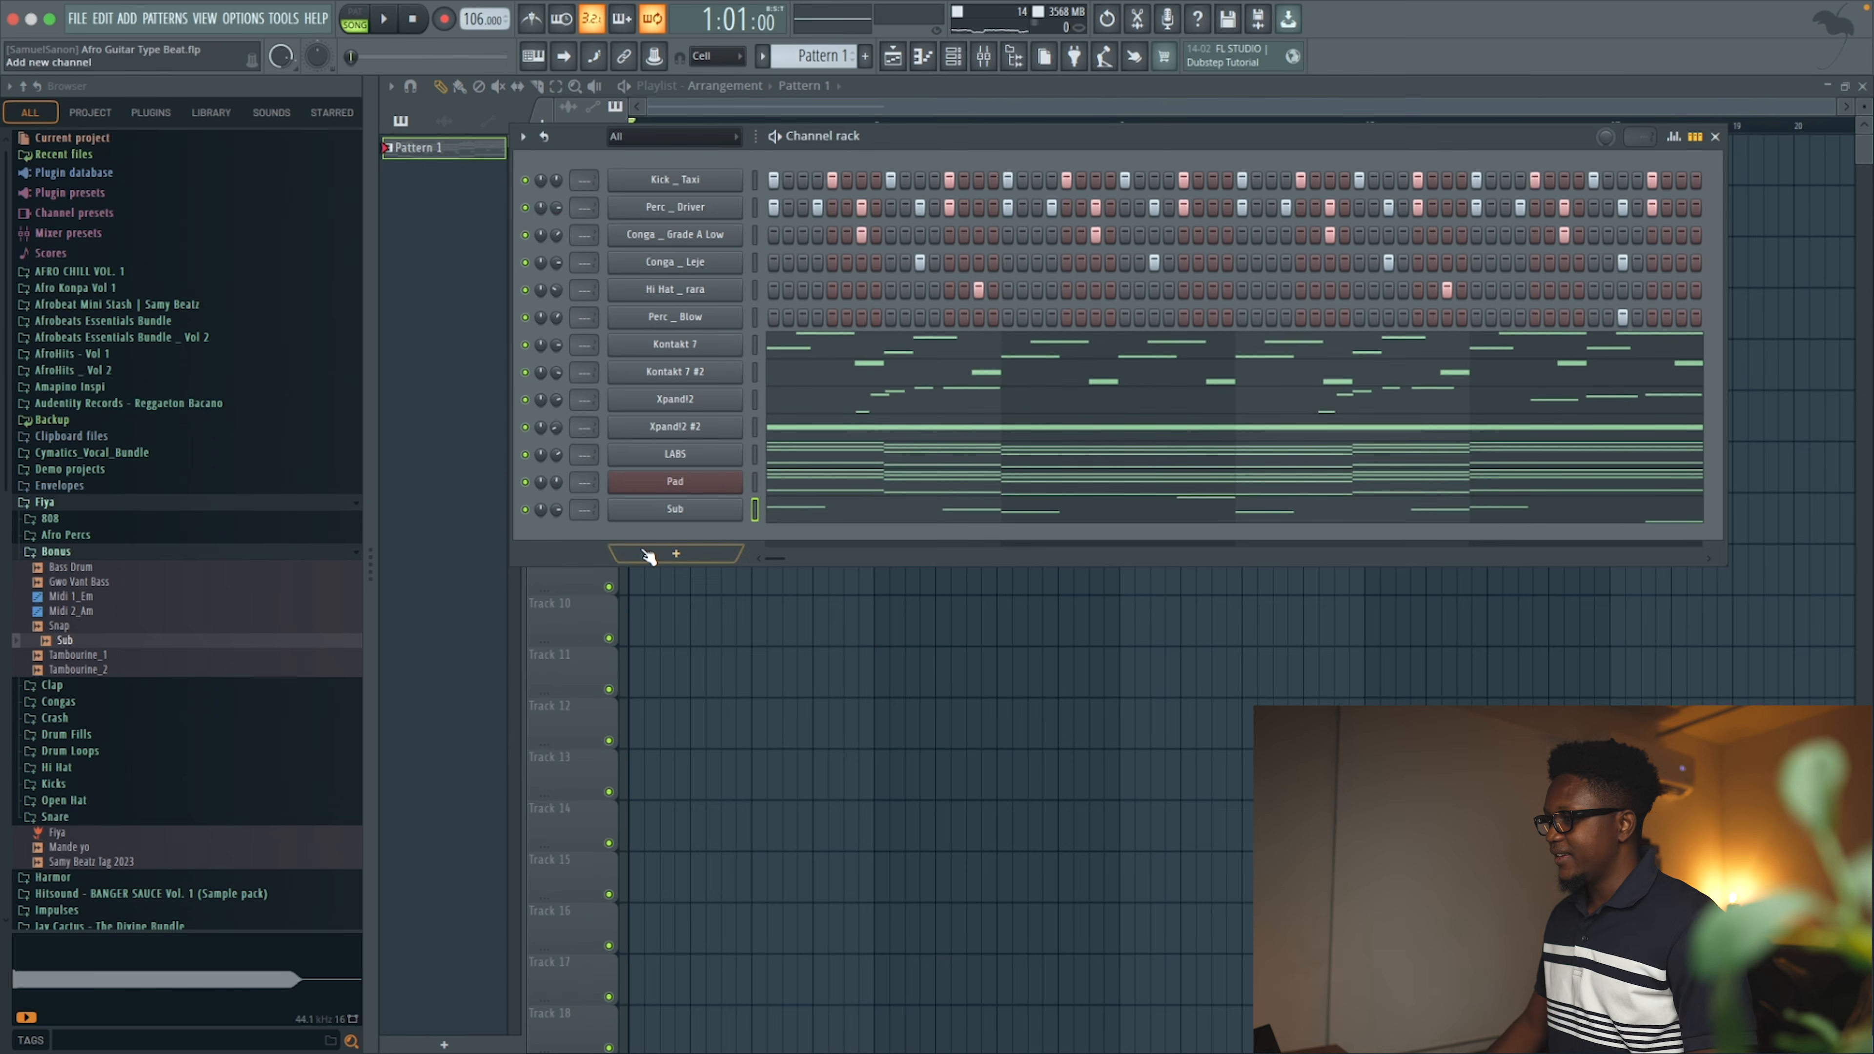
Add another Xpand!2 instrument as a new channel below Sub
left_click(676, 553)
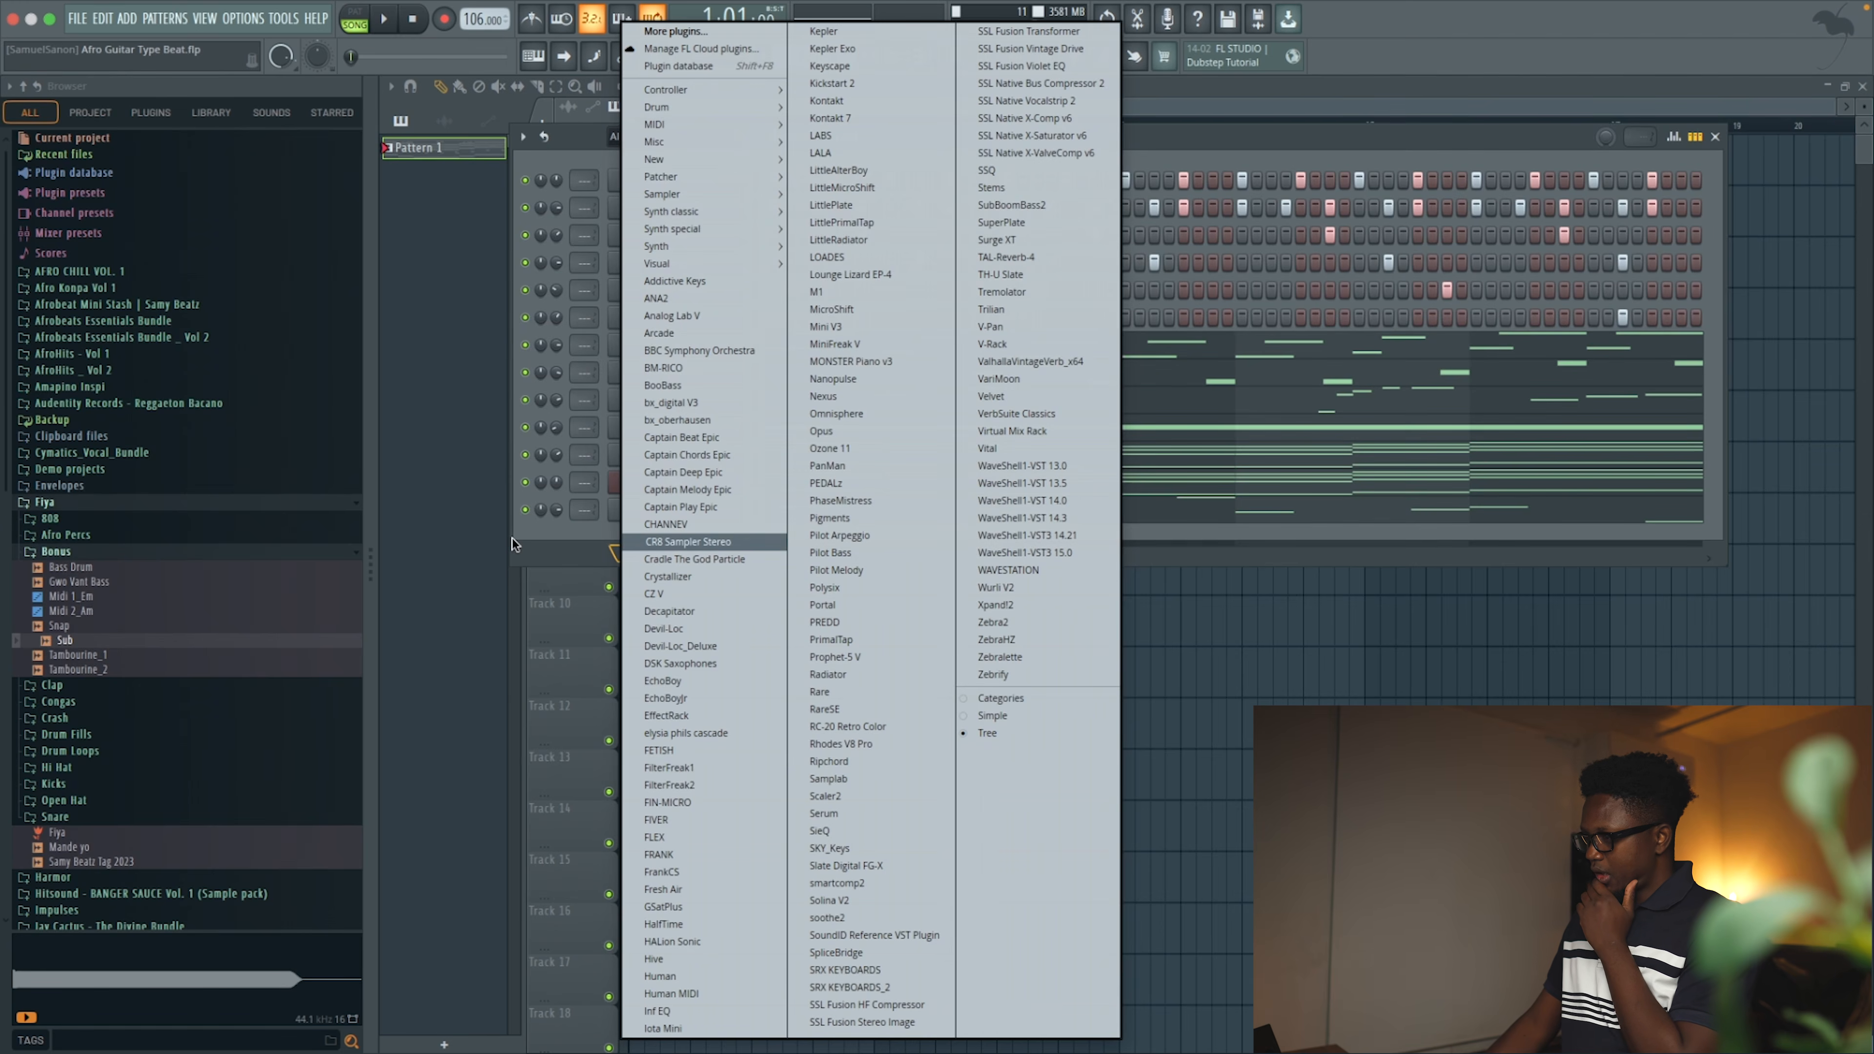
left_click(554, 536)
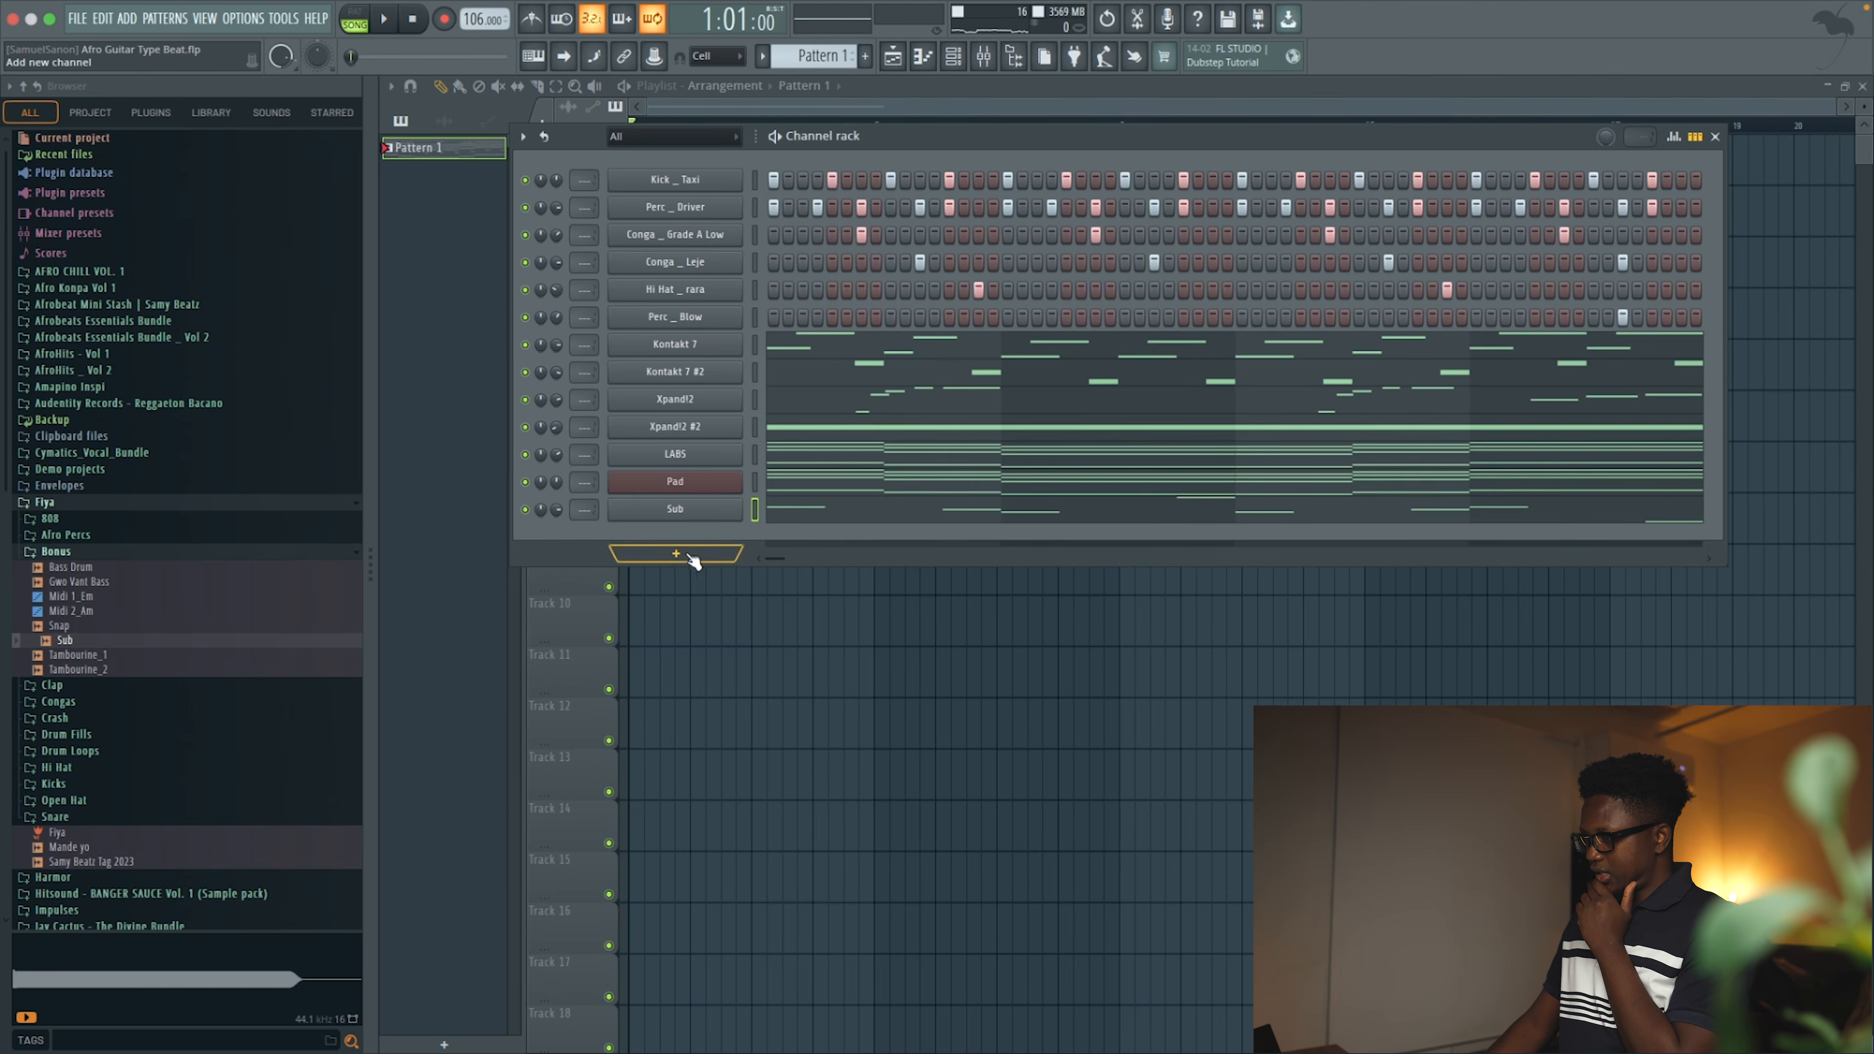
left_click(676, 555)
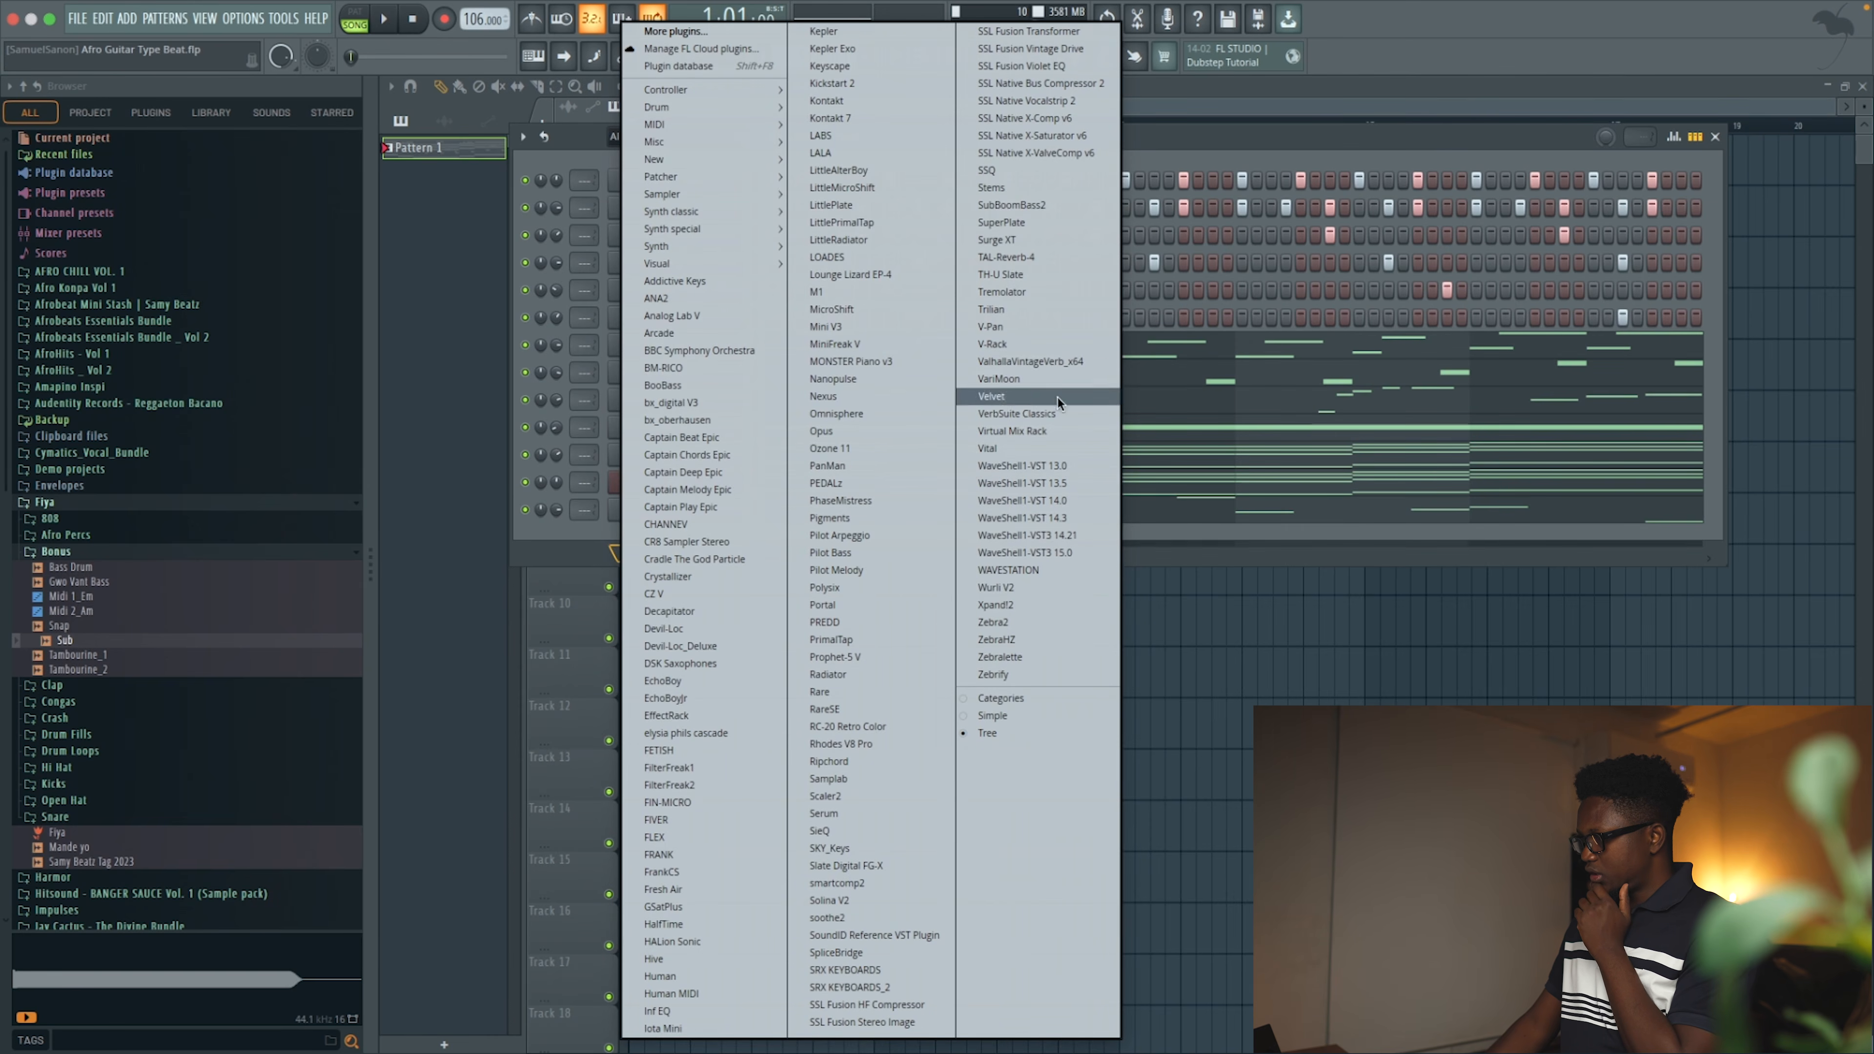
left_click(1013, 604)
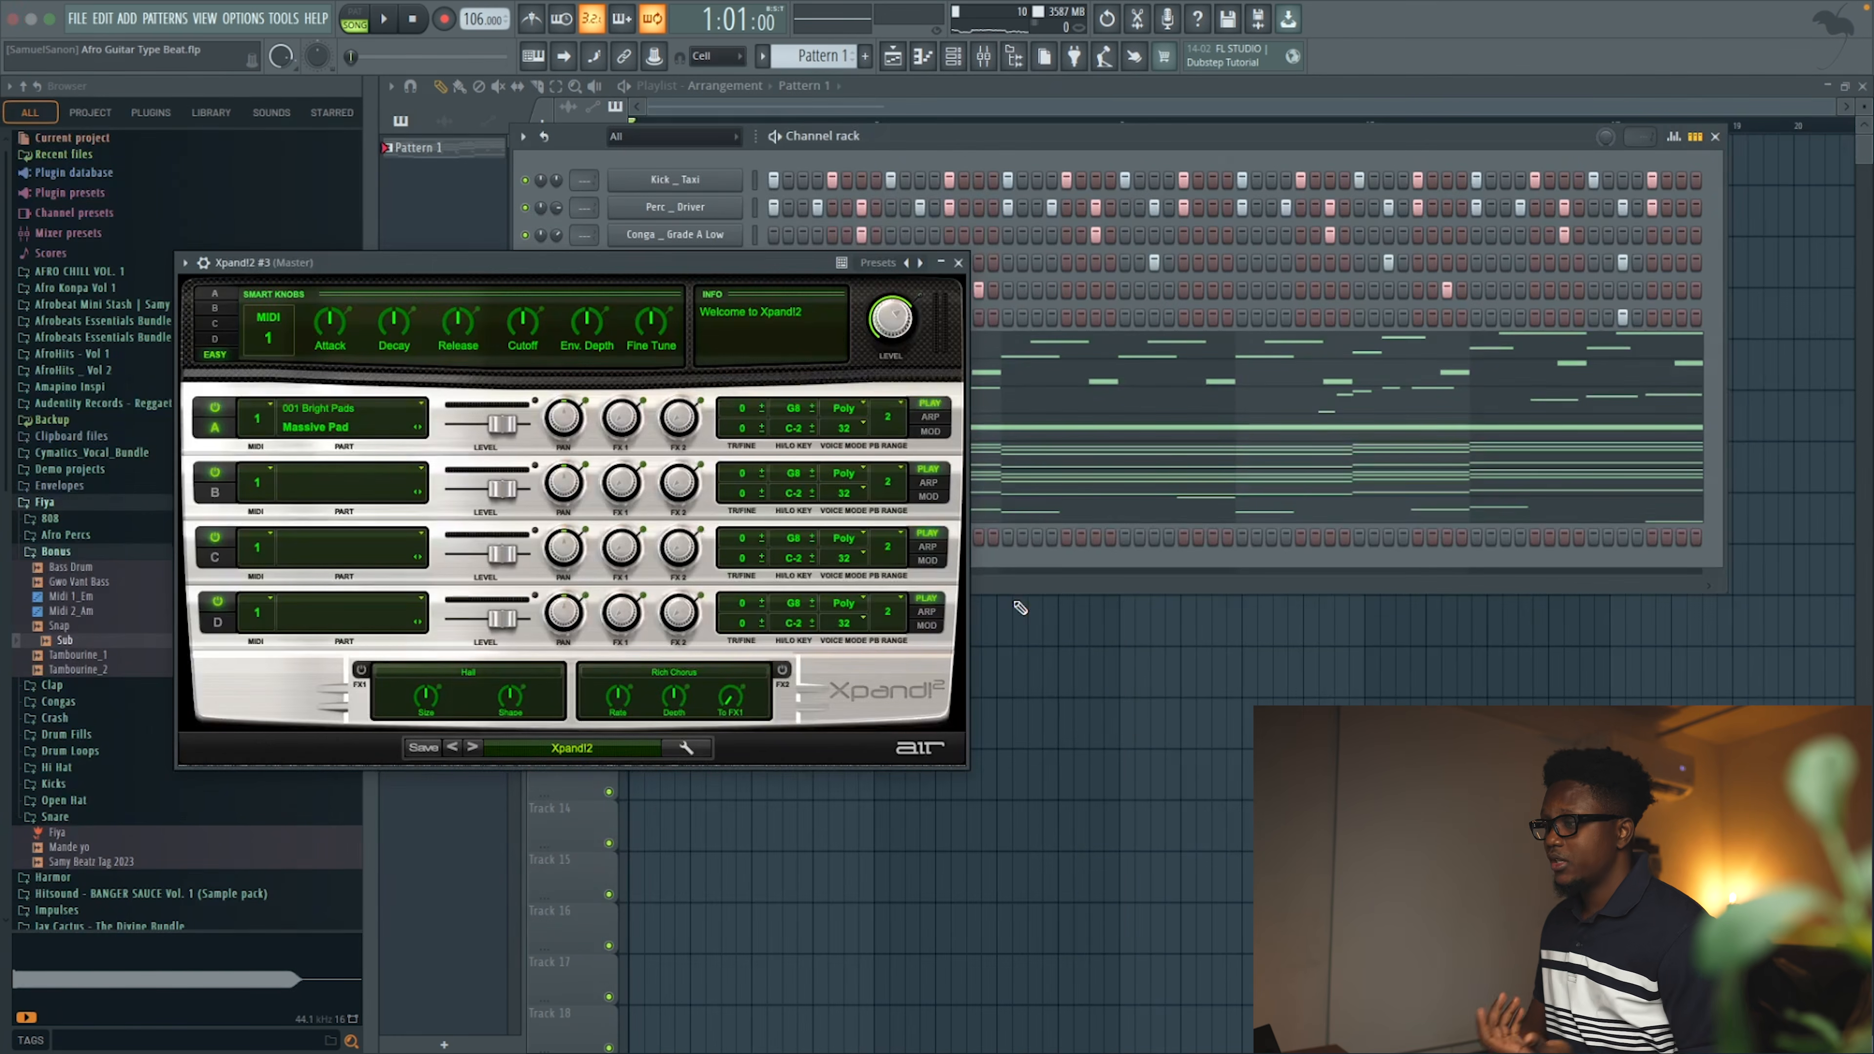
Load the +36 Flute preset from the 18 Brass + Woodwind category in the new Xpand!2 instance
left_click(531, 744)
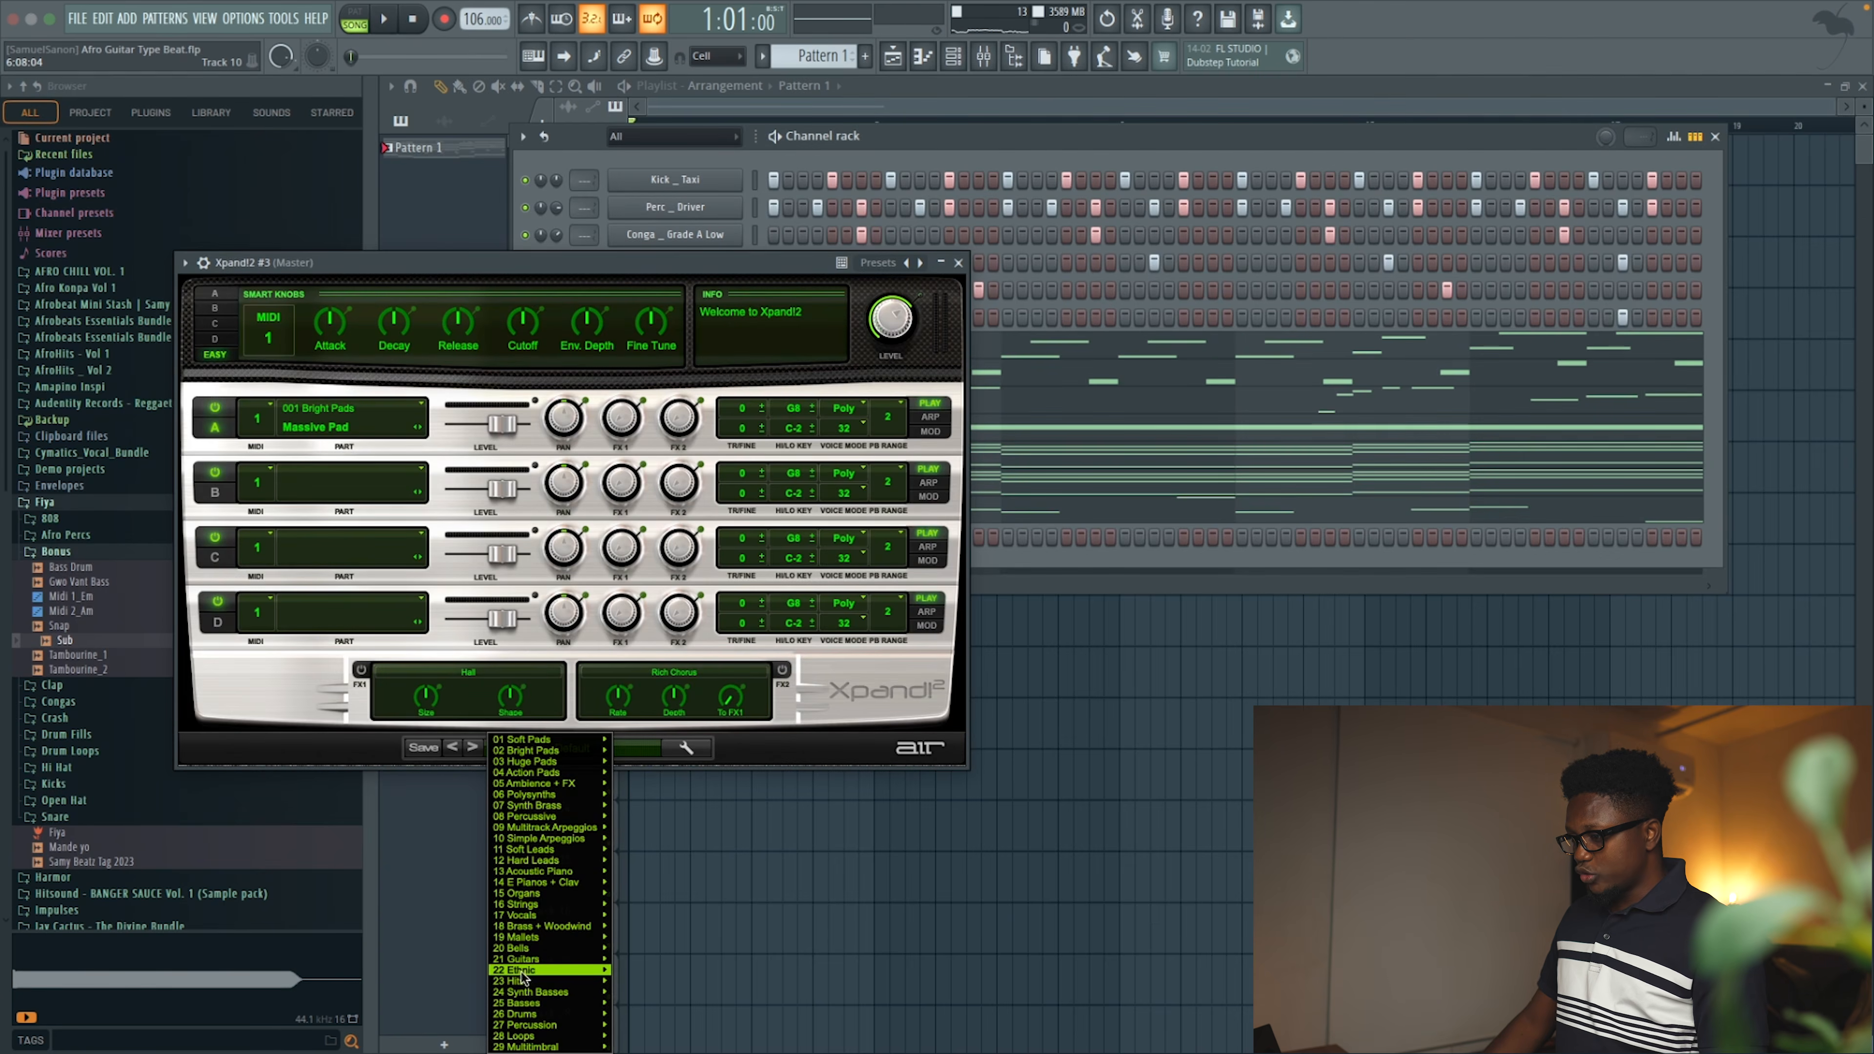
mouse_move(542, 969)
mouse_move(536, 929)
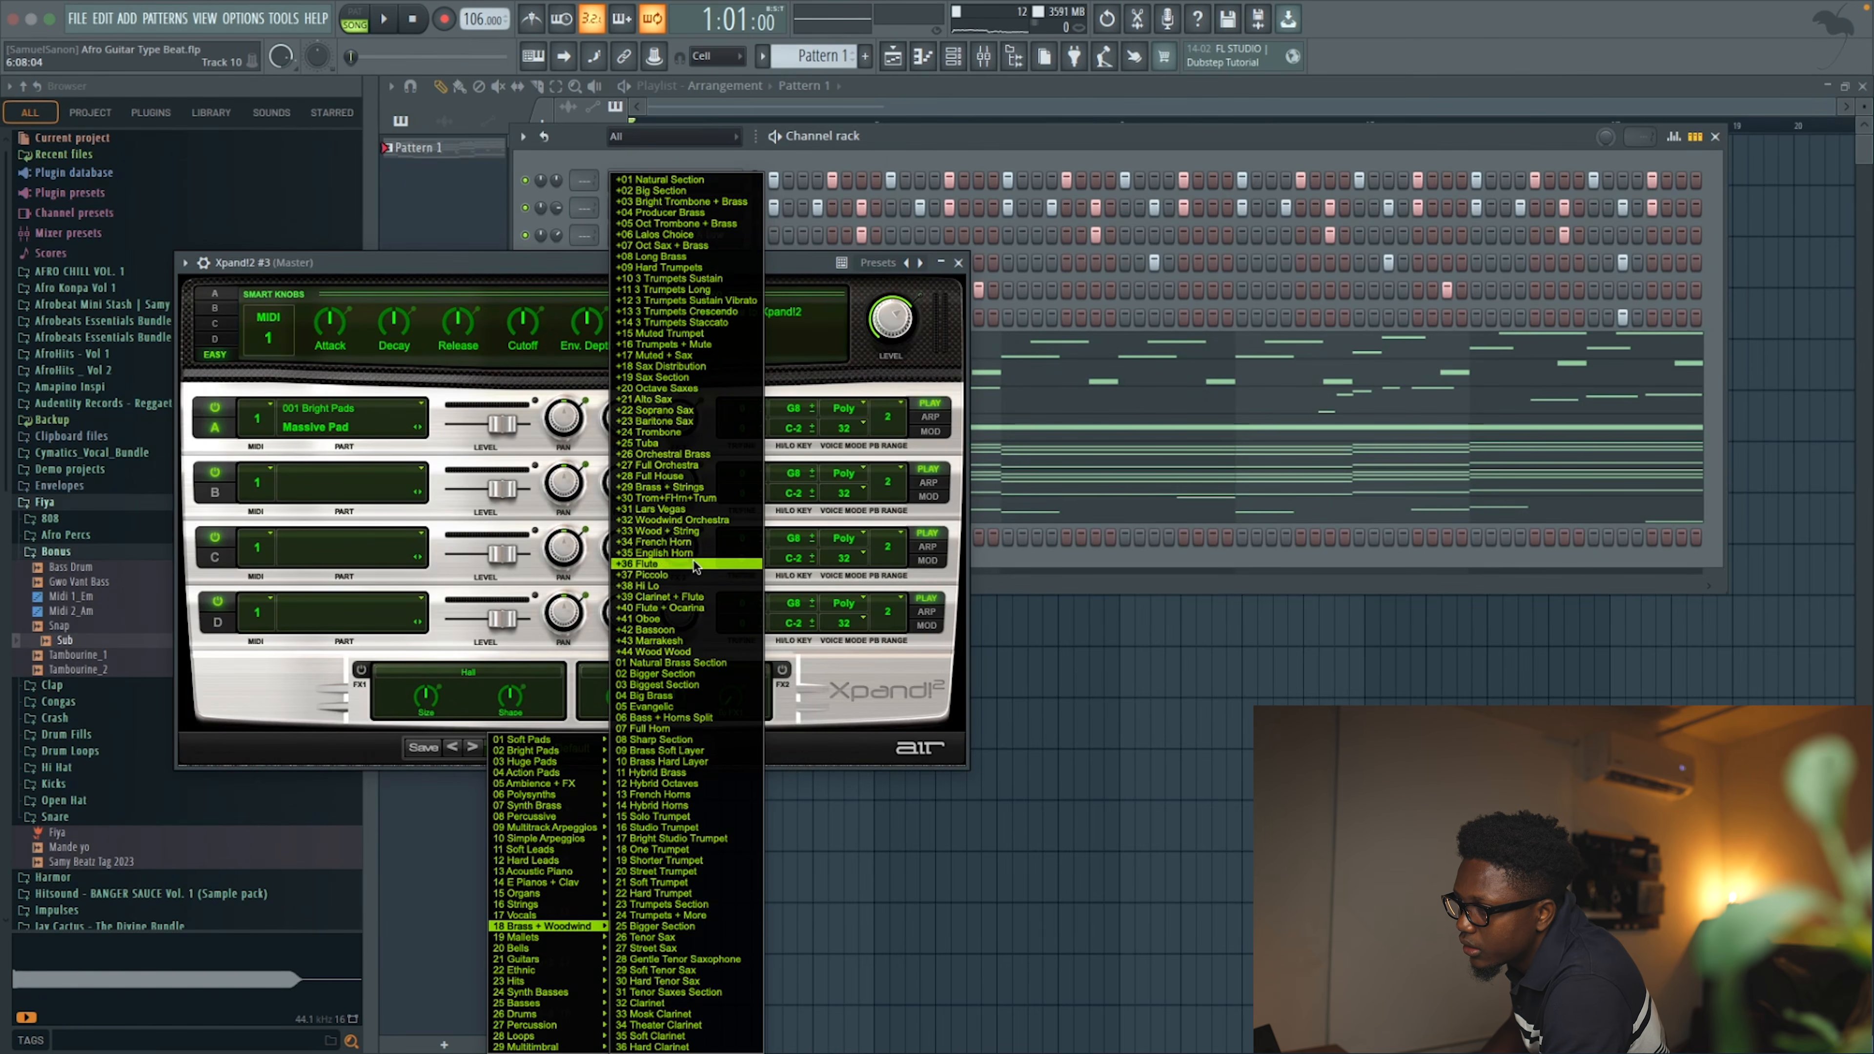
left_click(673, 565)
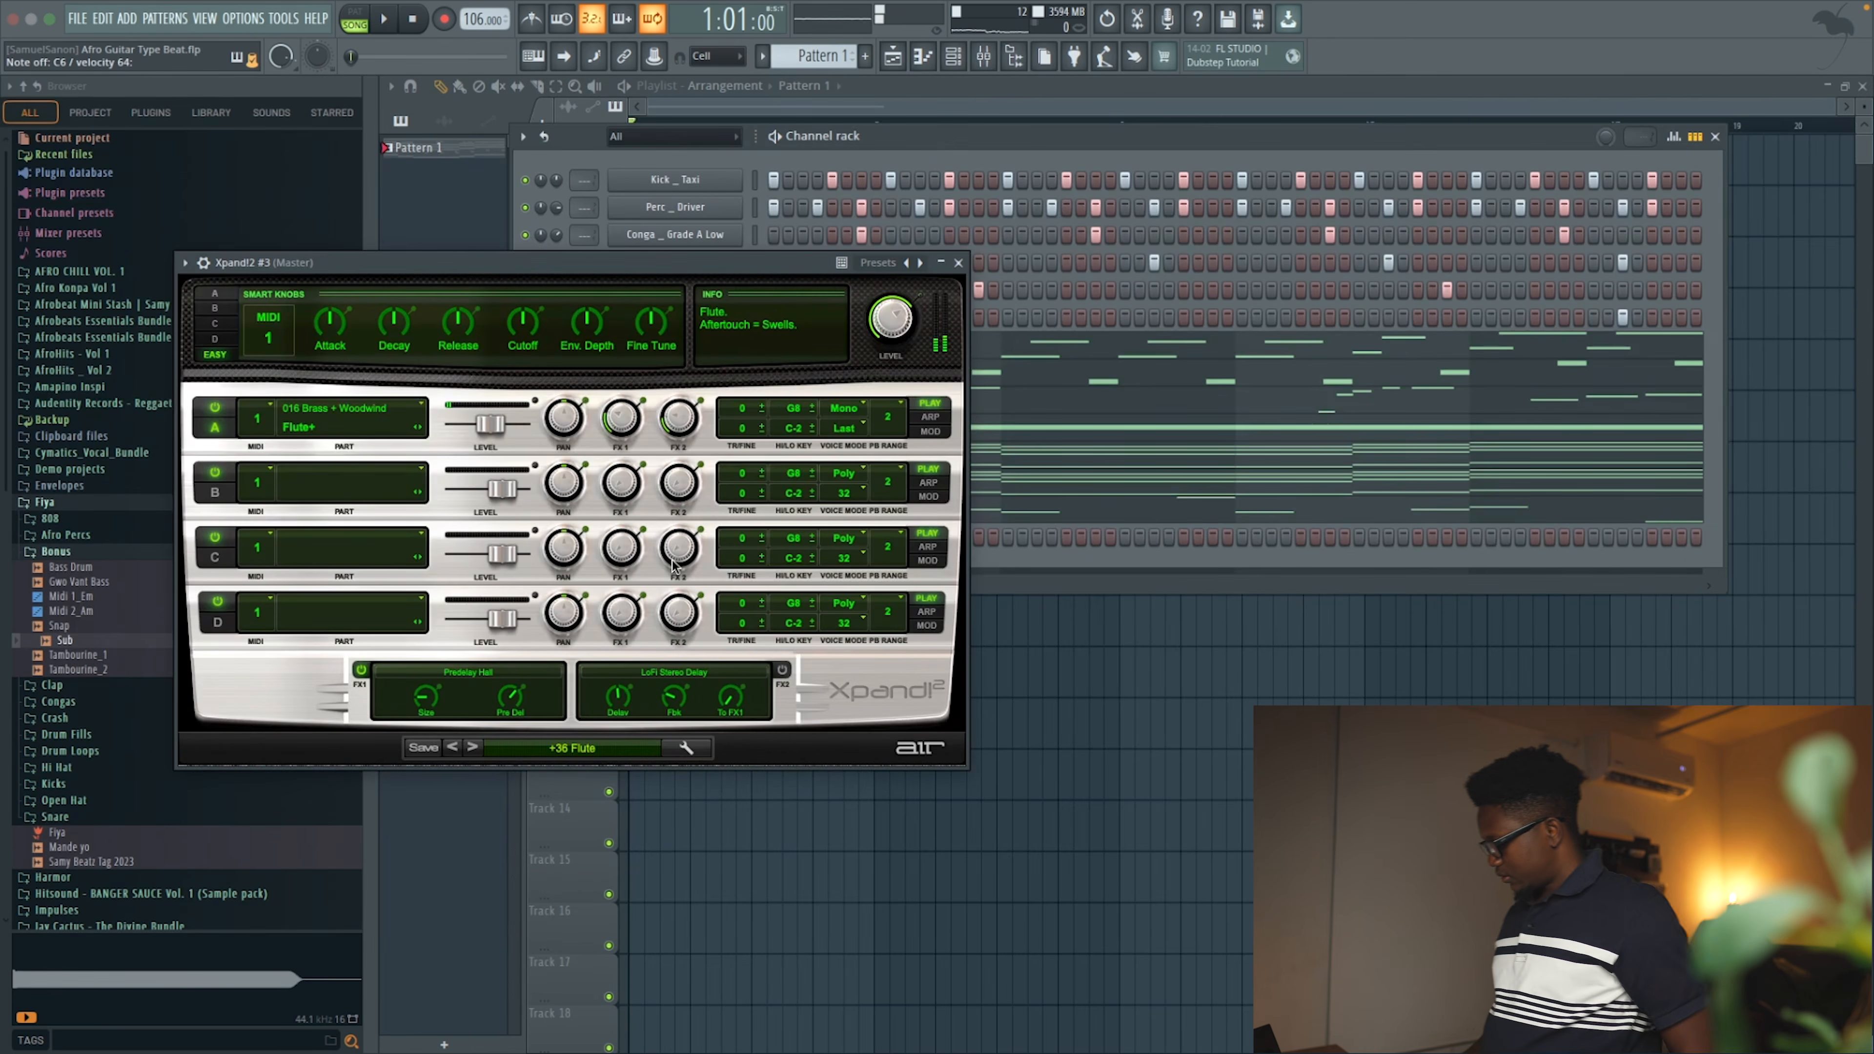
Record a short flute phrase of C6, D6, C6 and A5 at the end of bar 1, and open it in the piano roll
key("space")
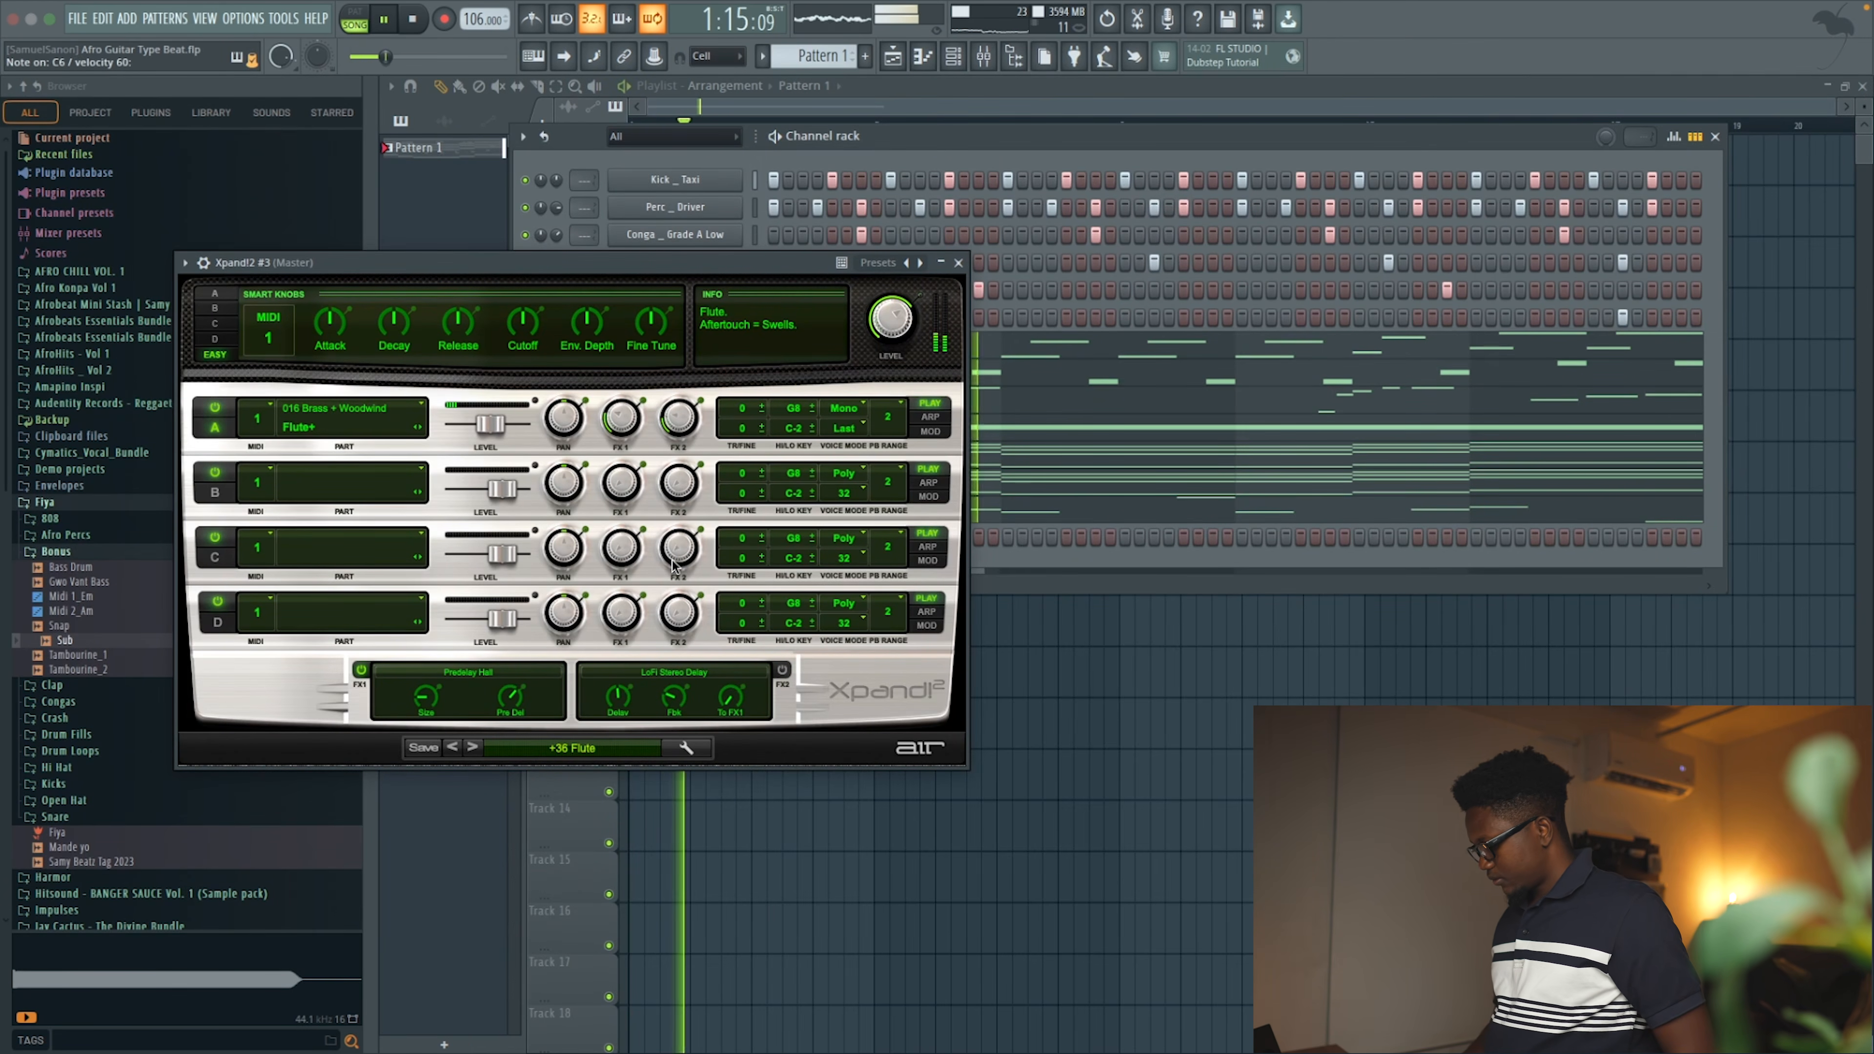
key("space")
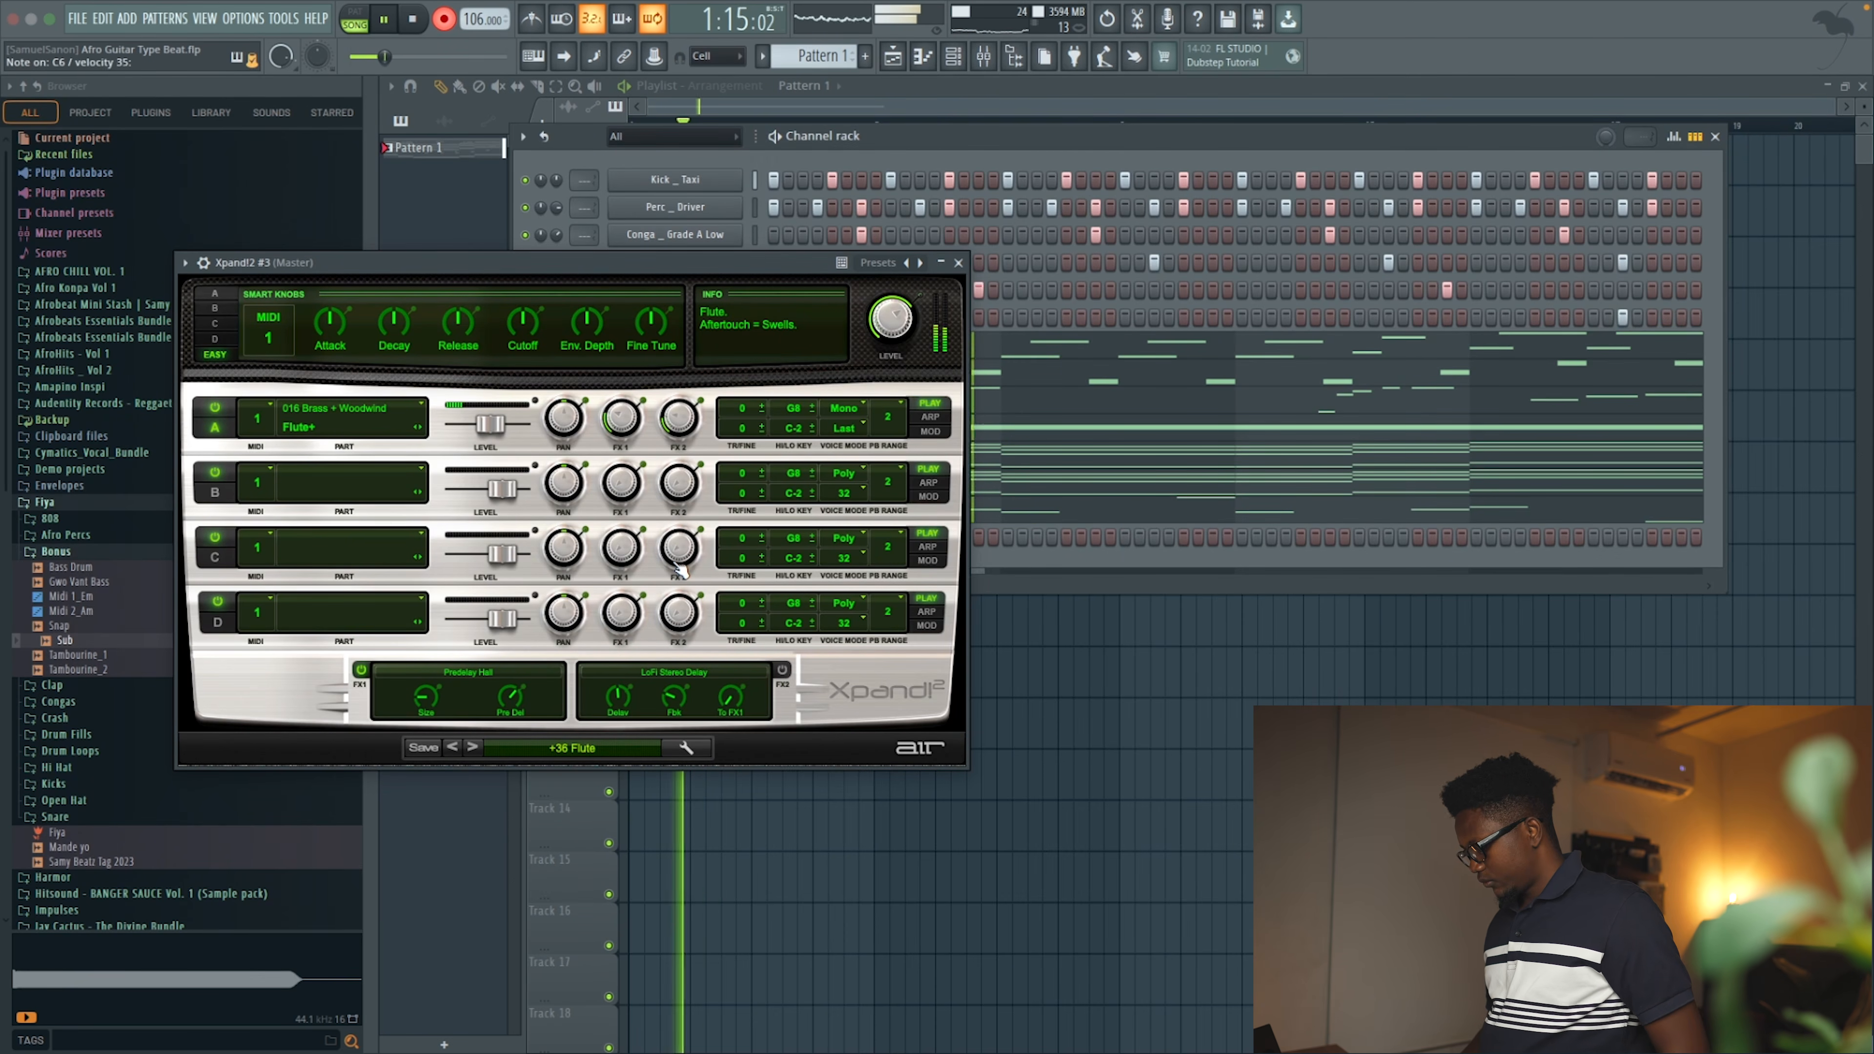
left_click(961, 263)
left_click(925, 536)
key("space")
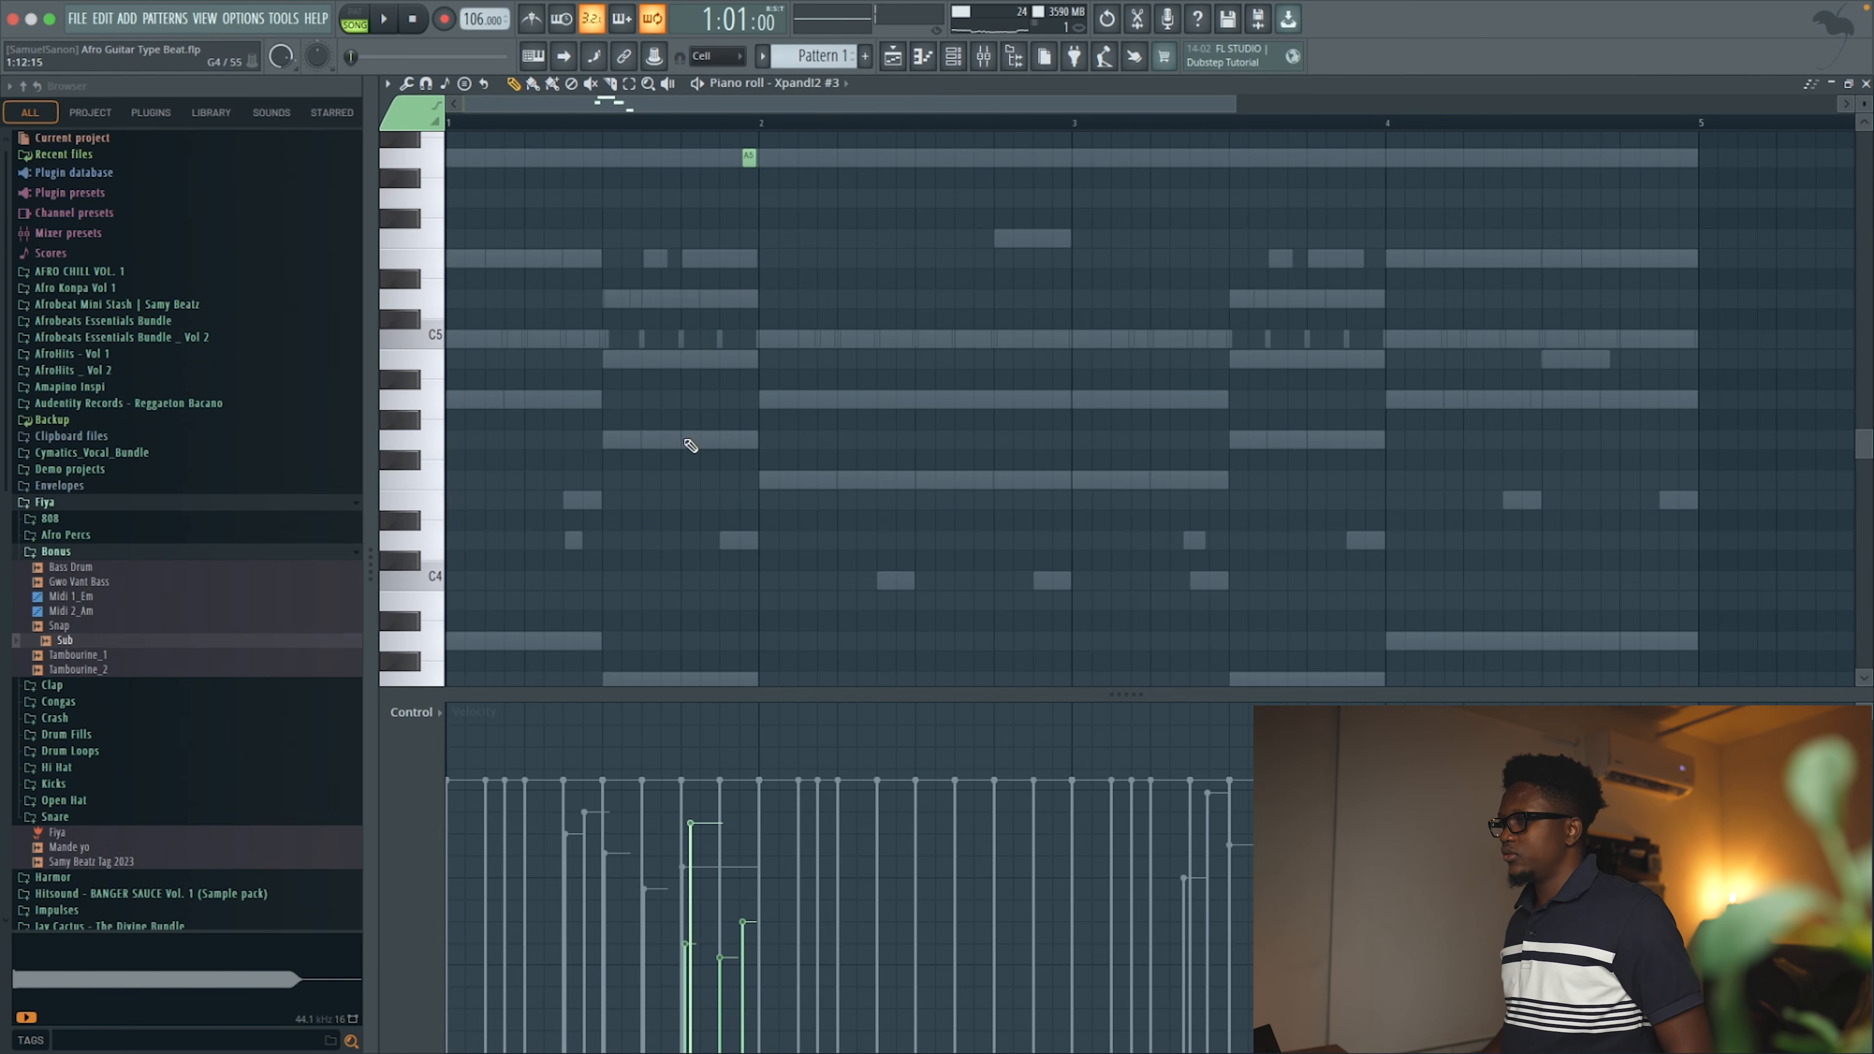
Shorten the phrase's last A5 note, duplicate bars 1–2 into bars 3–4, and play the flute part back
scroll(758, 360, "up", 6)
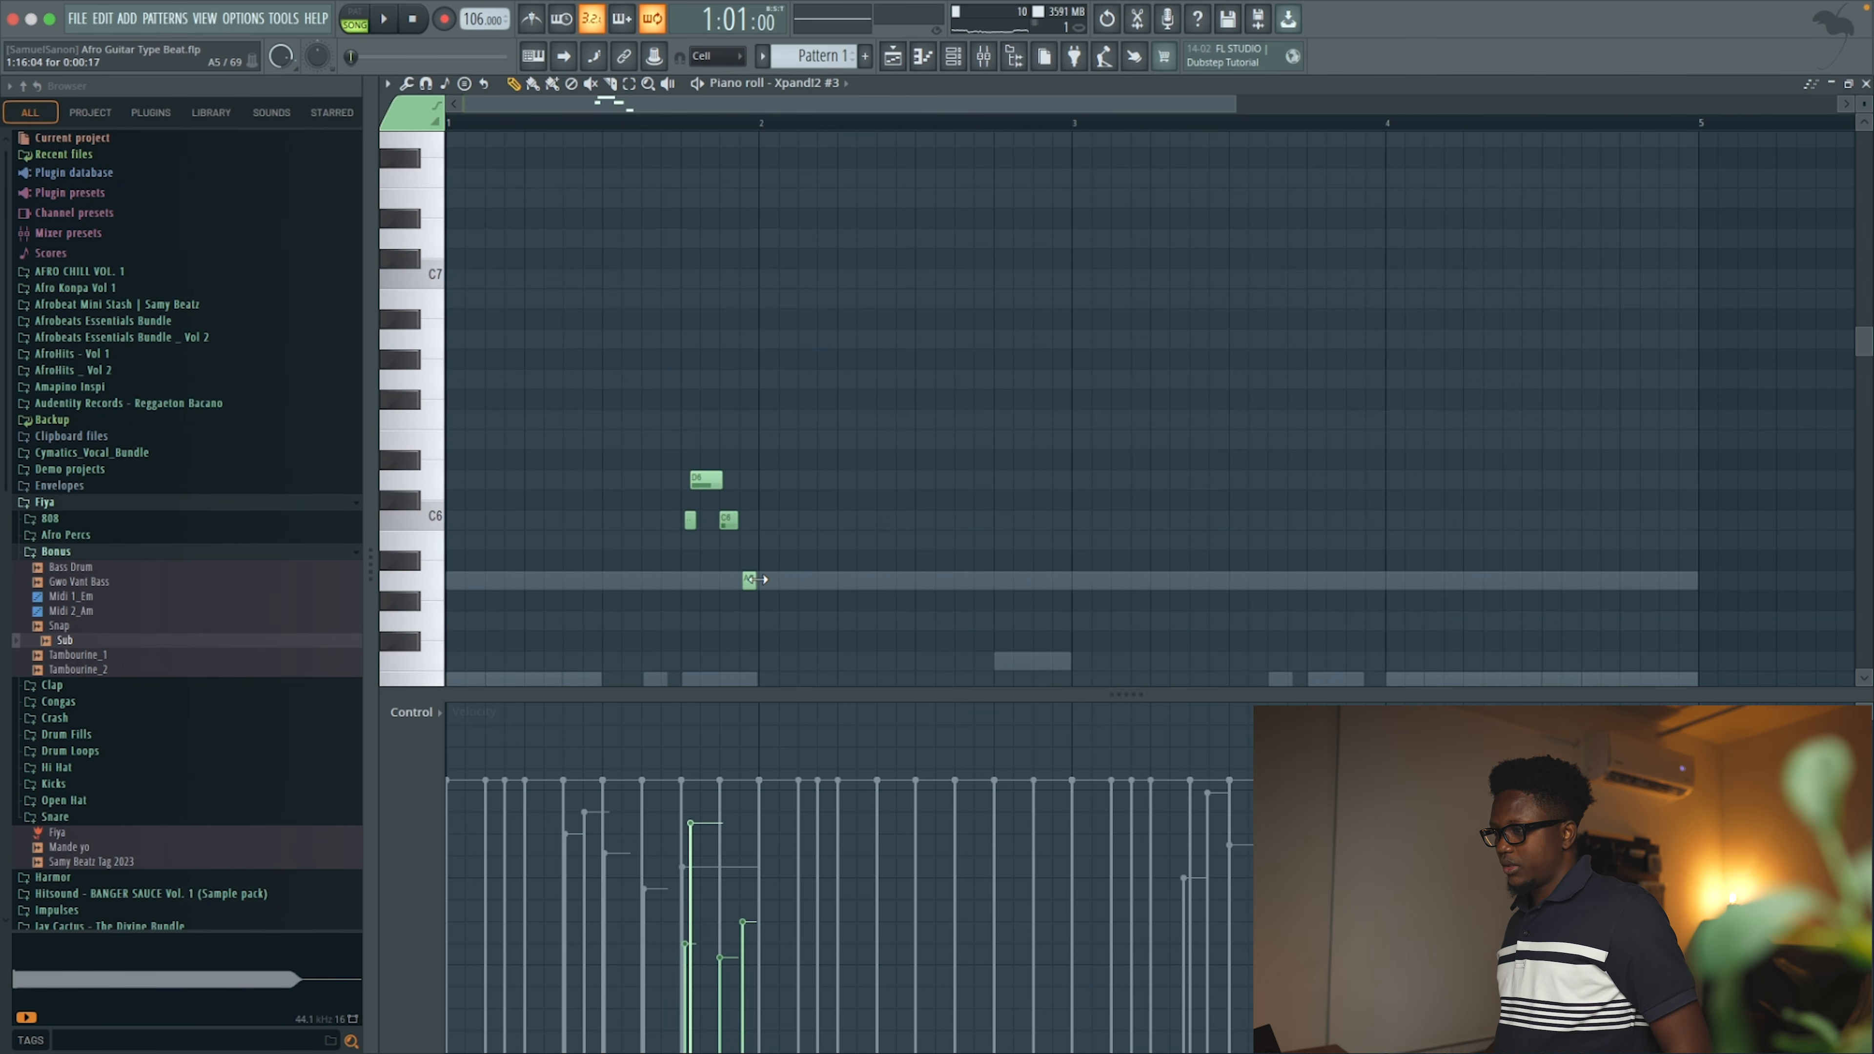
left_click_drag(1085, 131, 4, 100)
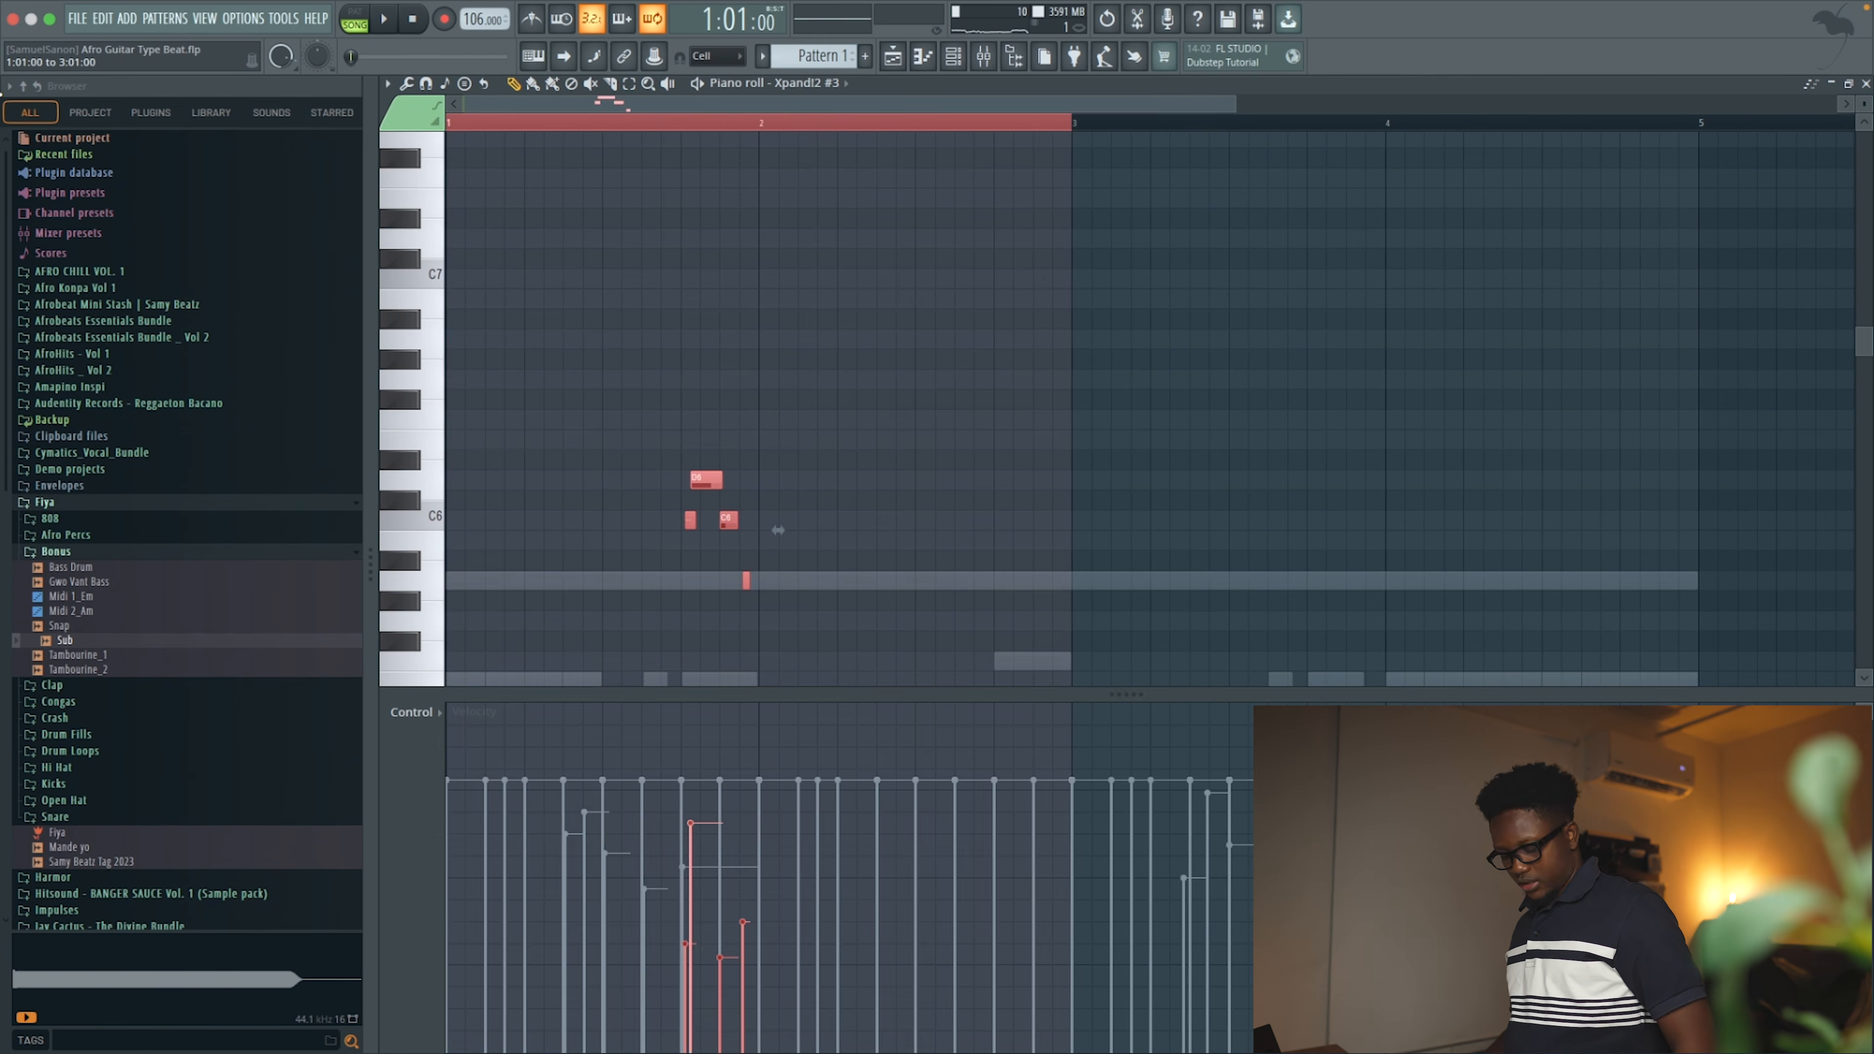
key("ctrl+b")
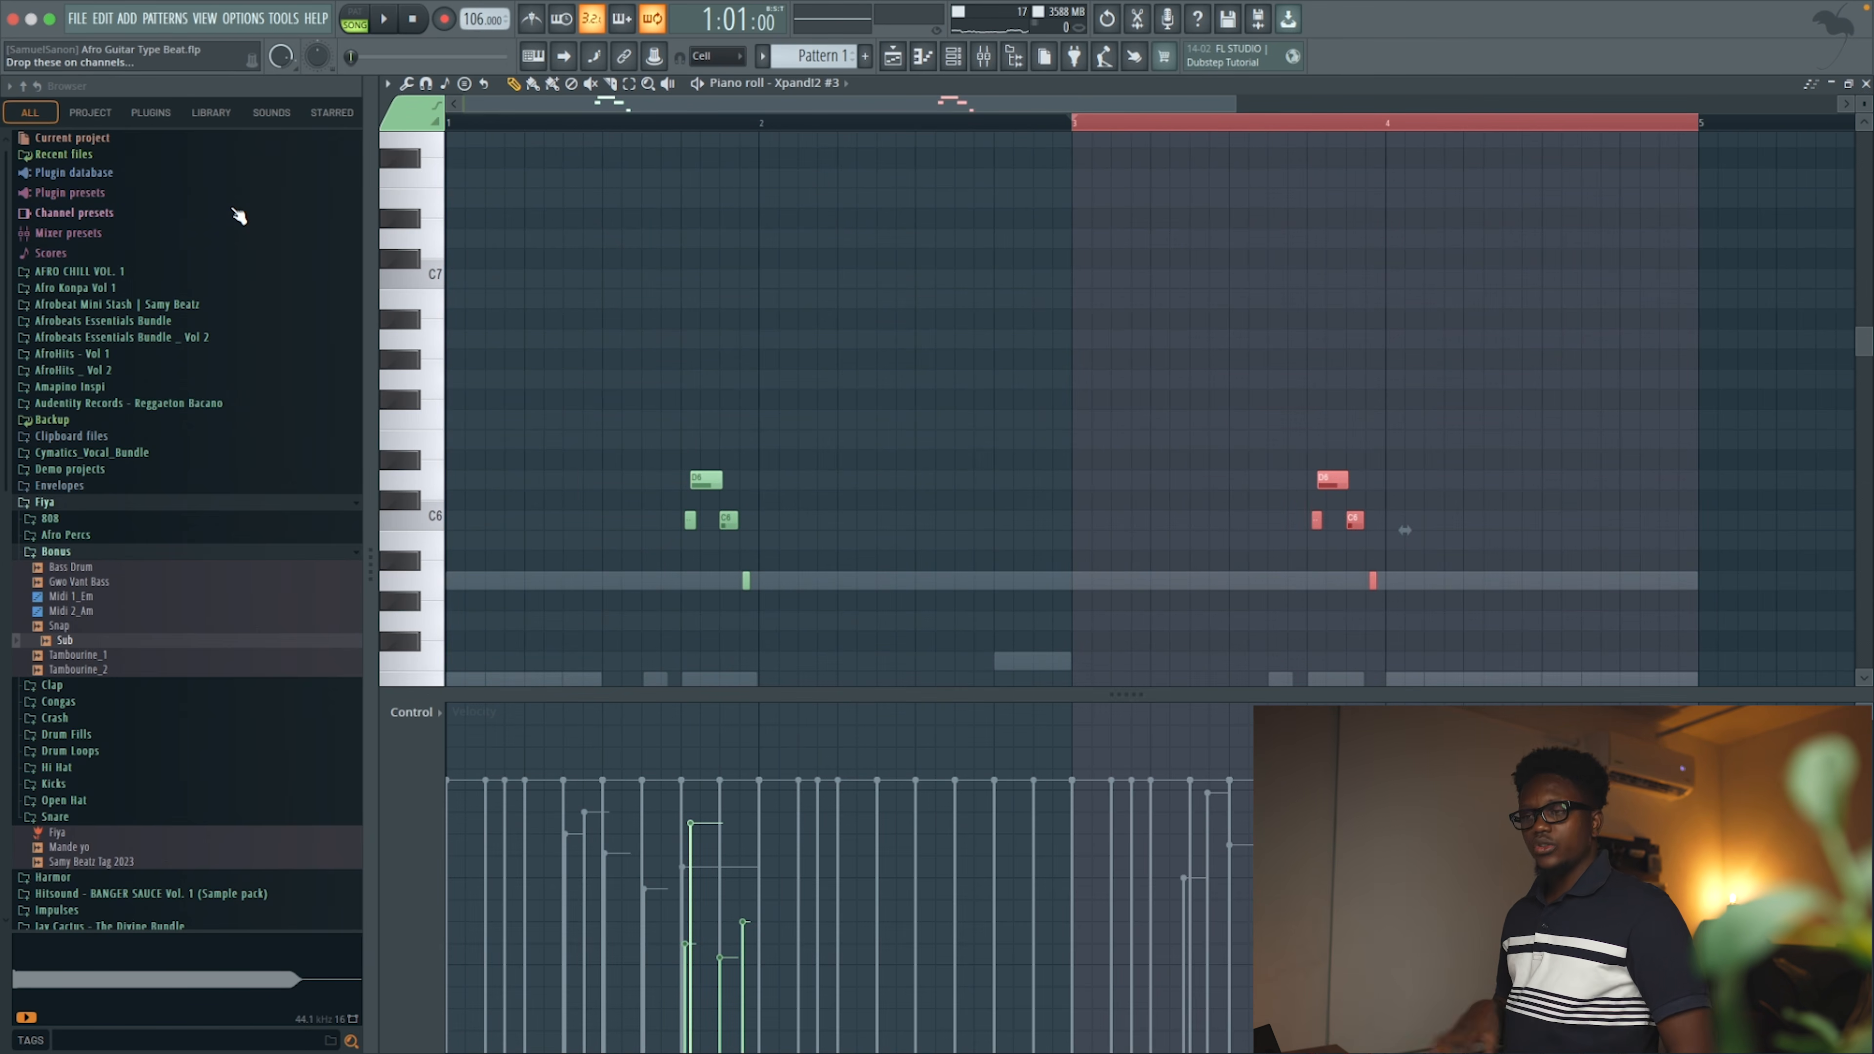
key("space")
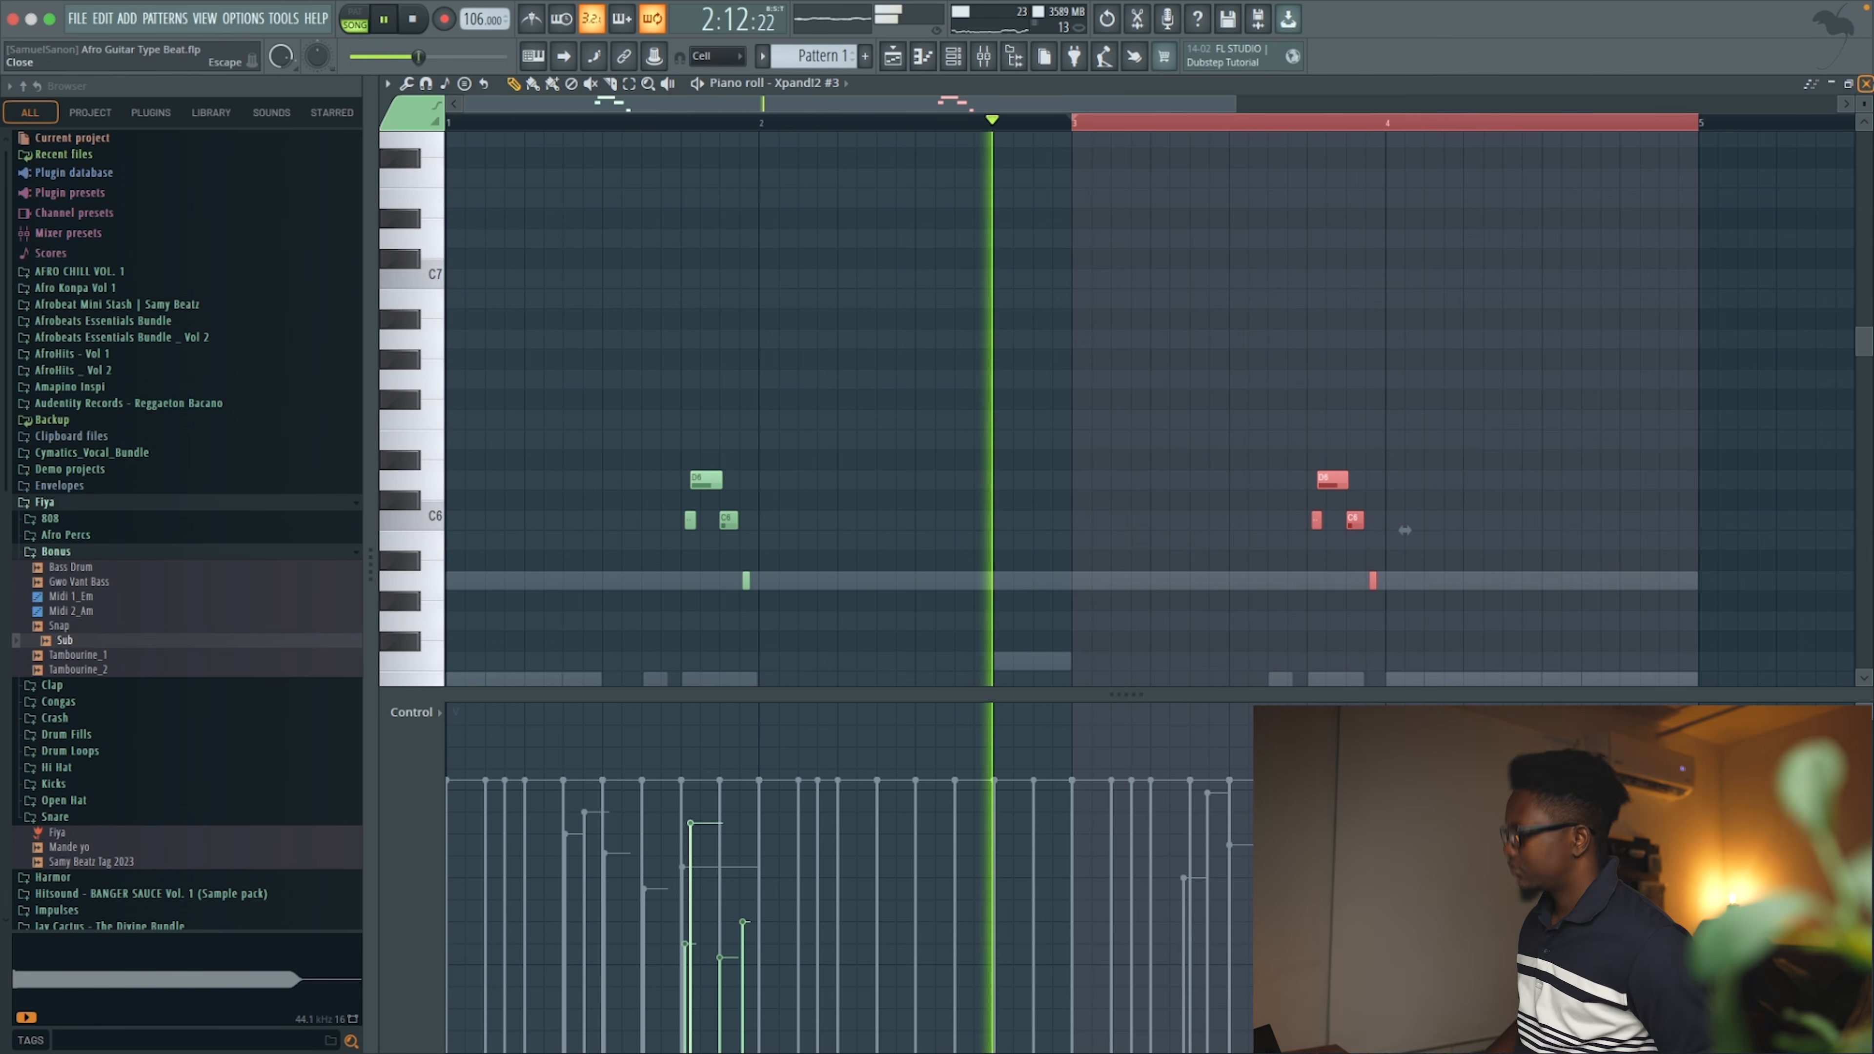
left_click(1866, 83)
key("space")
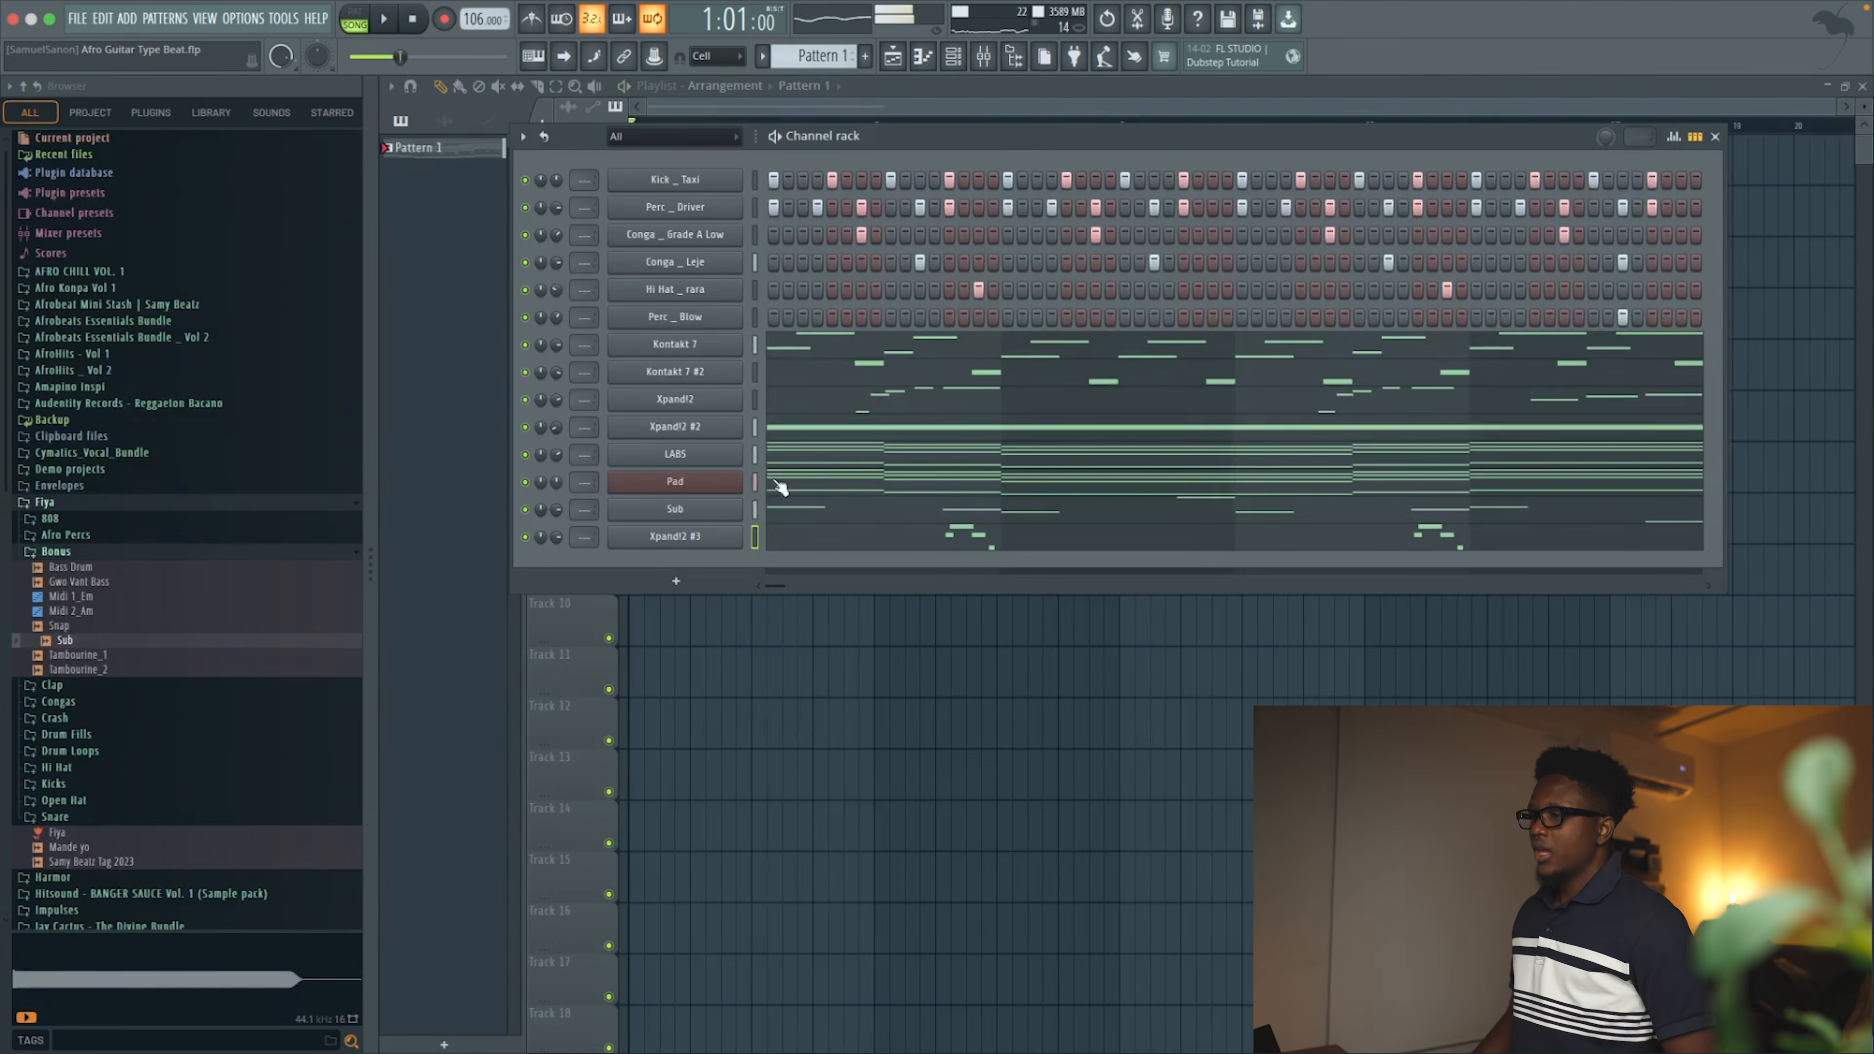
Rename the Xpand!2 #3 channel as Flute
middle_click(656, 540)
left_click(720, 543)
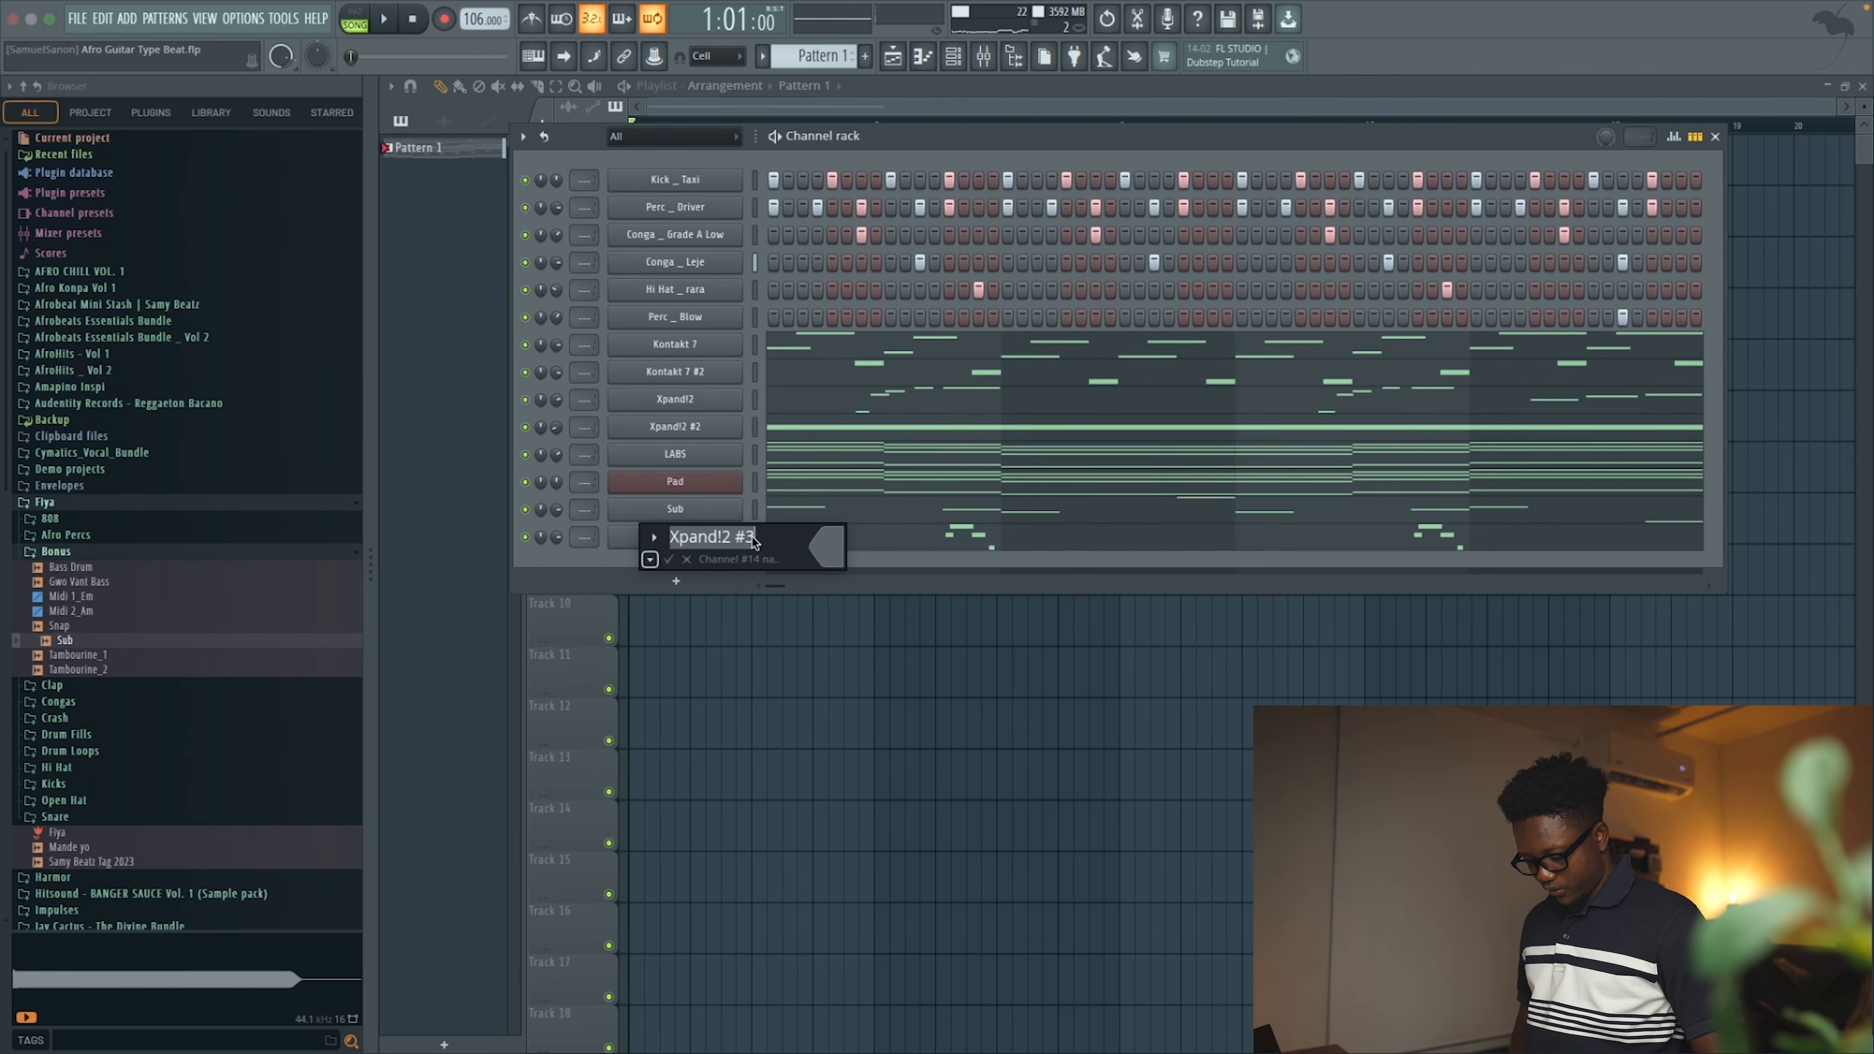
key("Return")
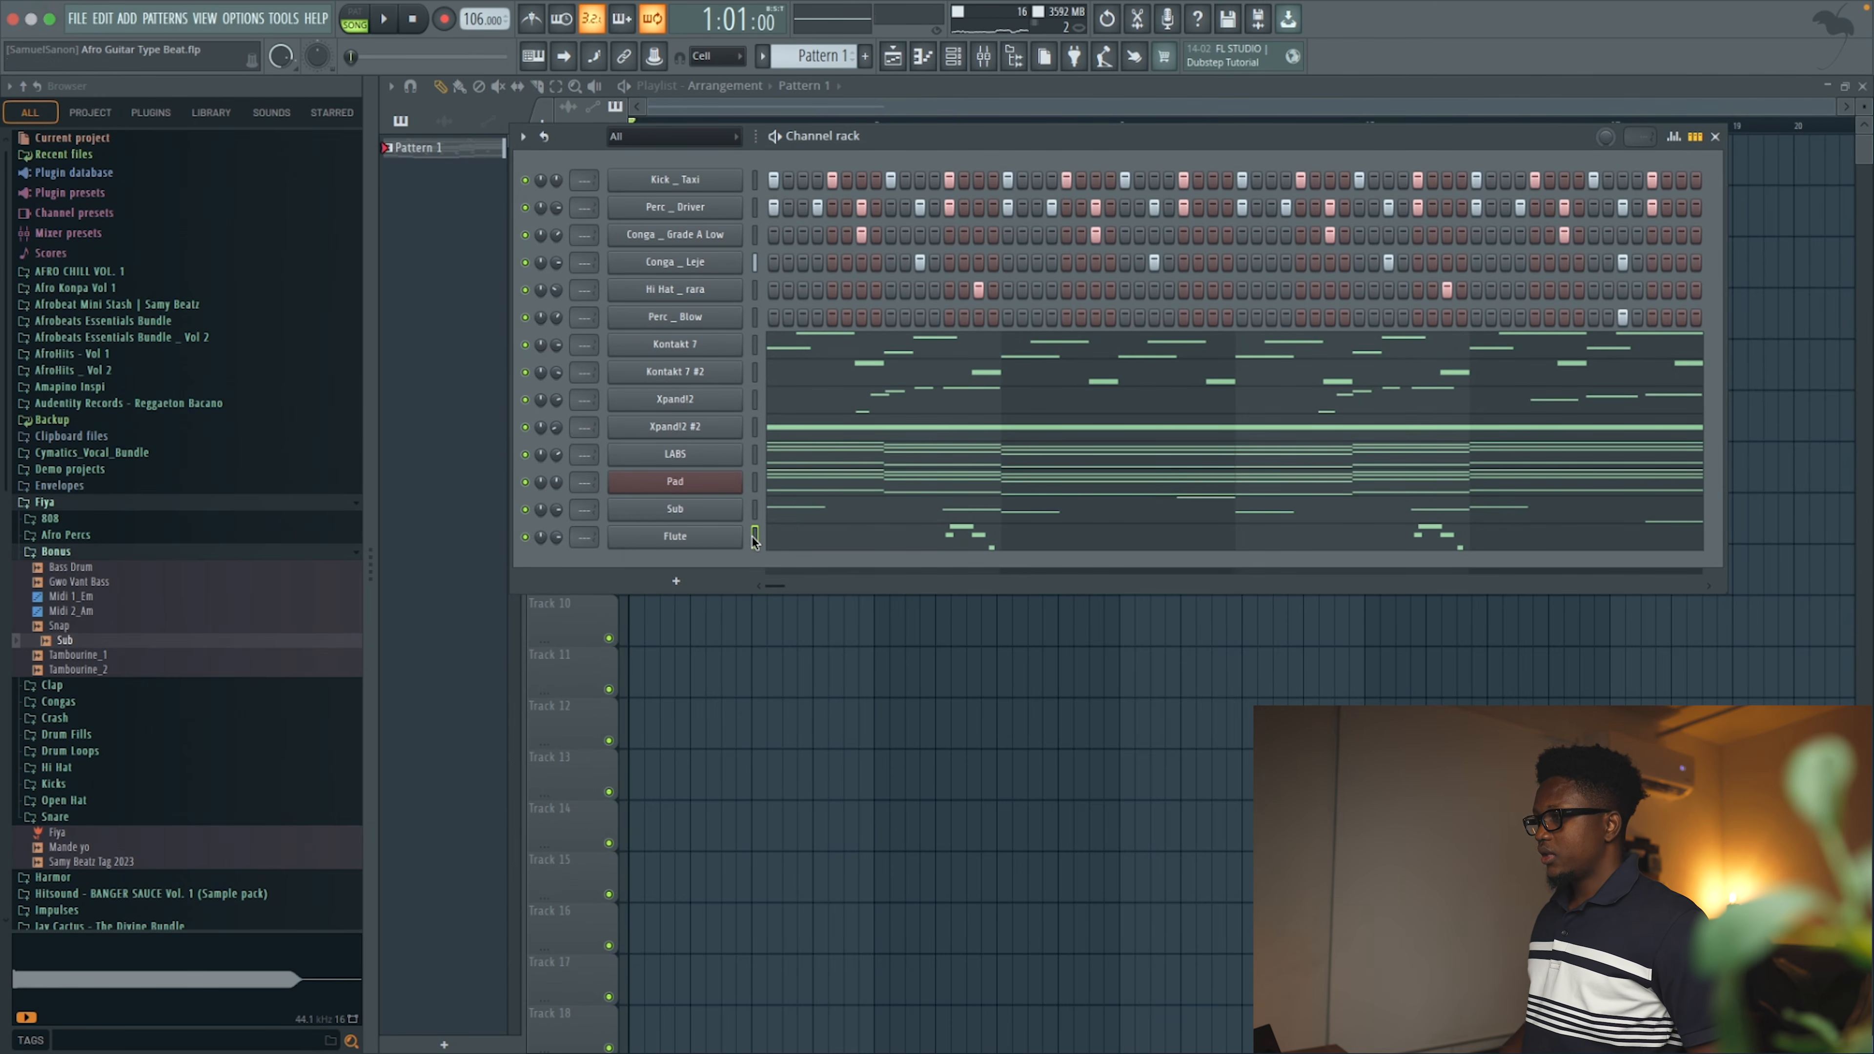
Route the Flute channel to a free mixer track and add ValhallaShimmer_x64 in its first effect slot
left_click(630, 537)
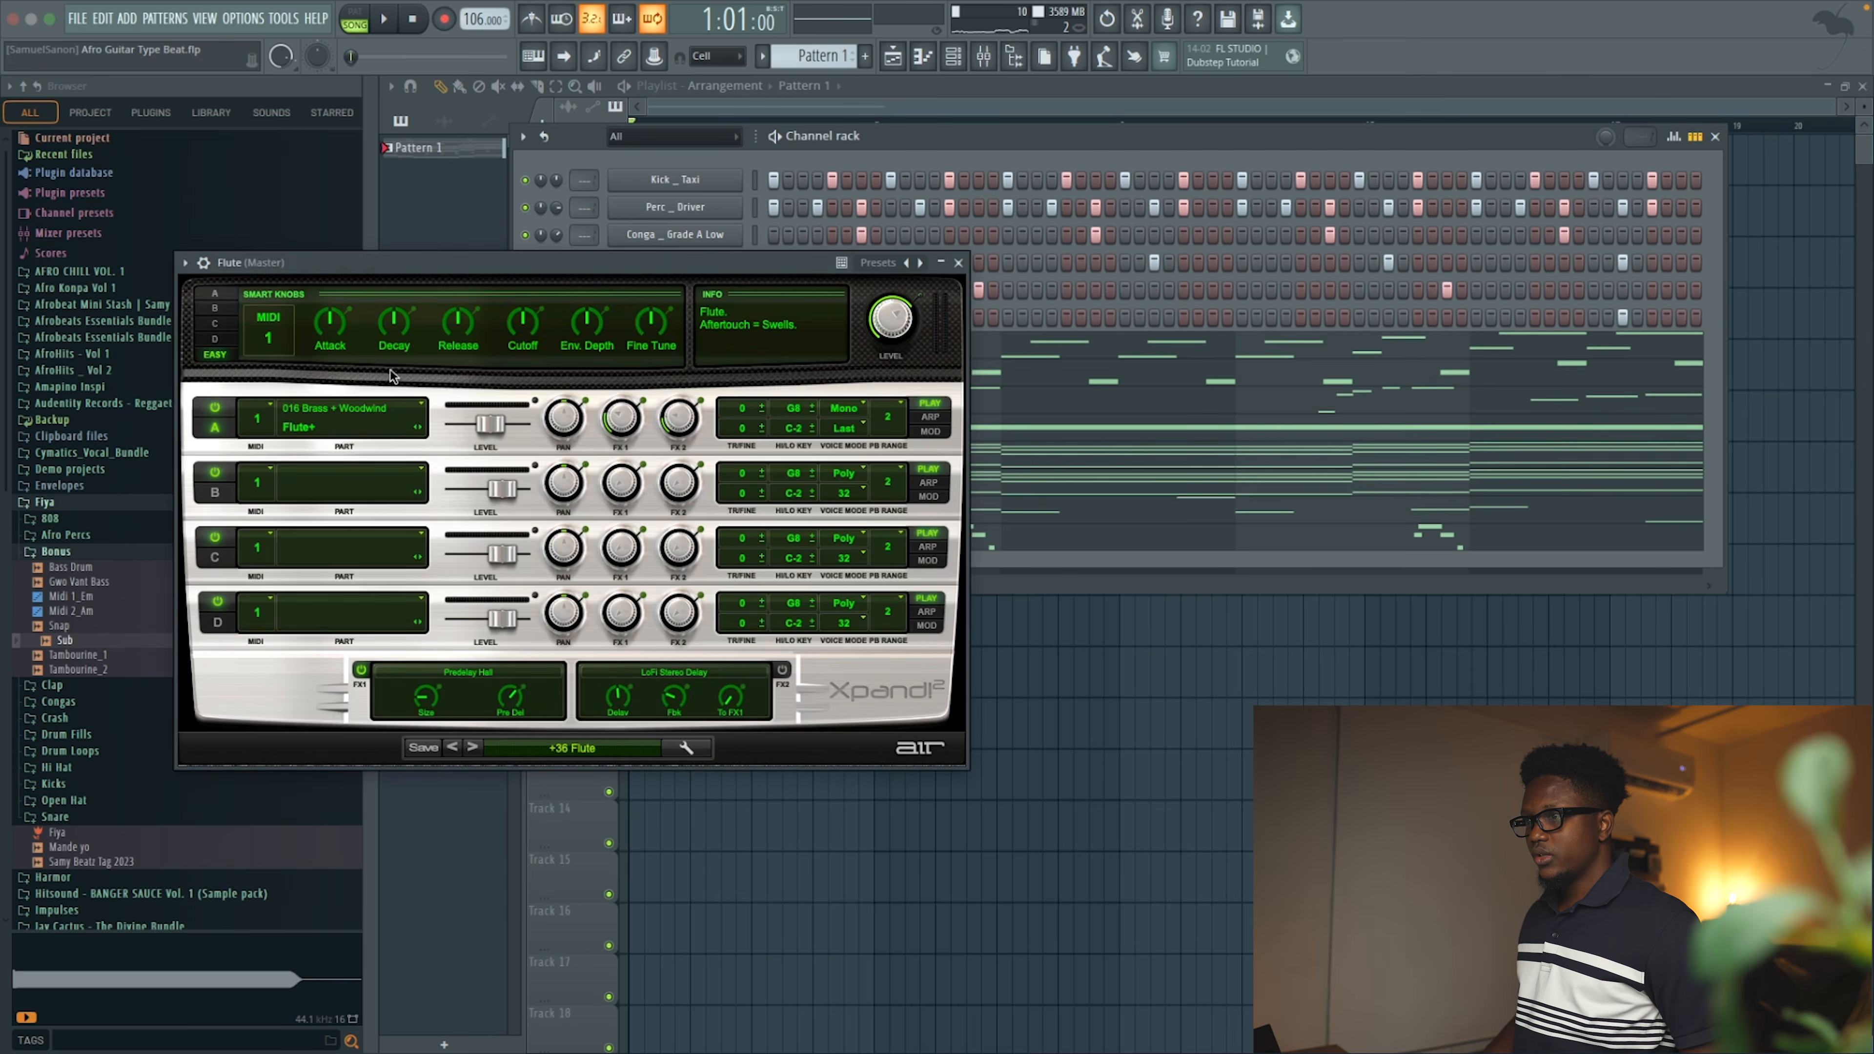
left_click(205, 264)
left_click(945, 310)
left_click(1709, 142)
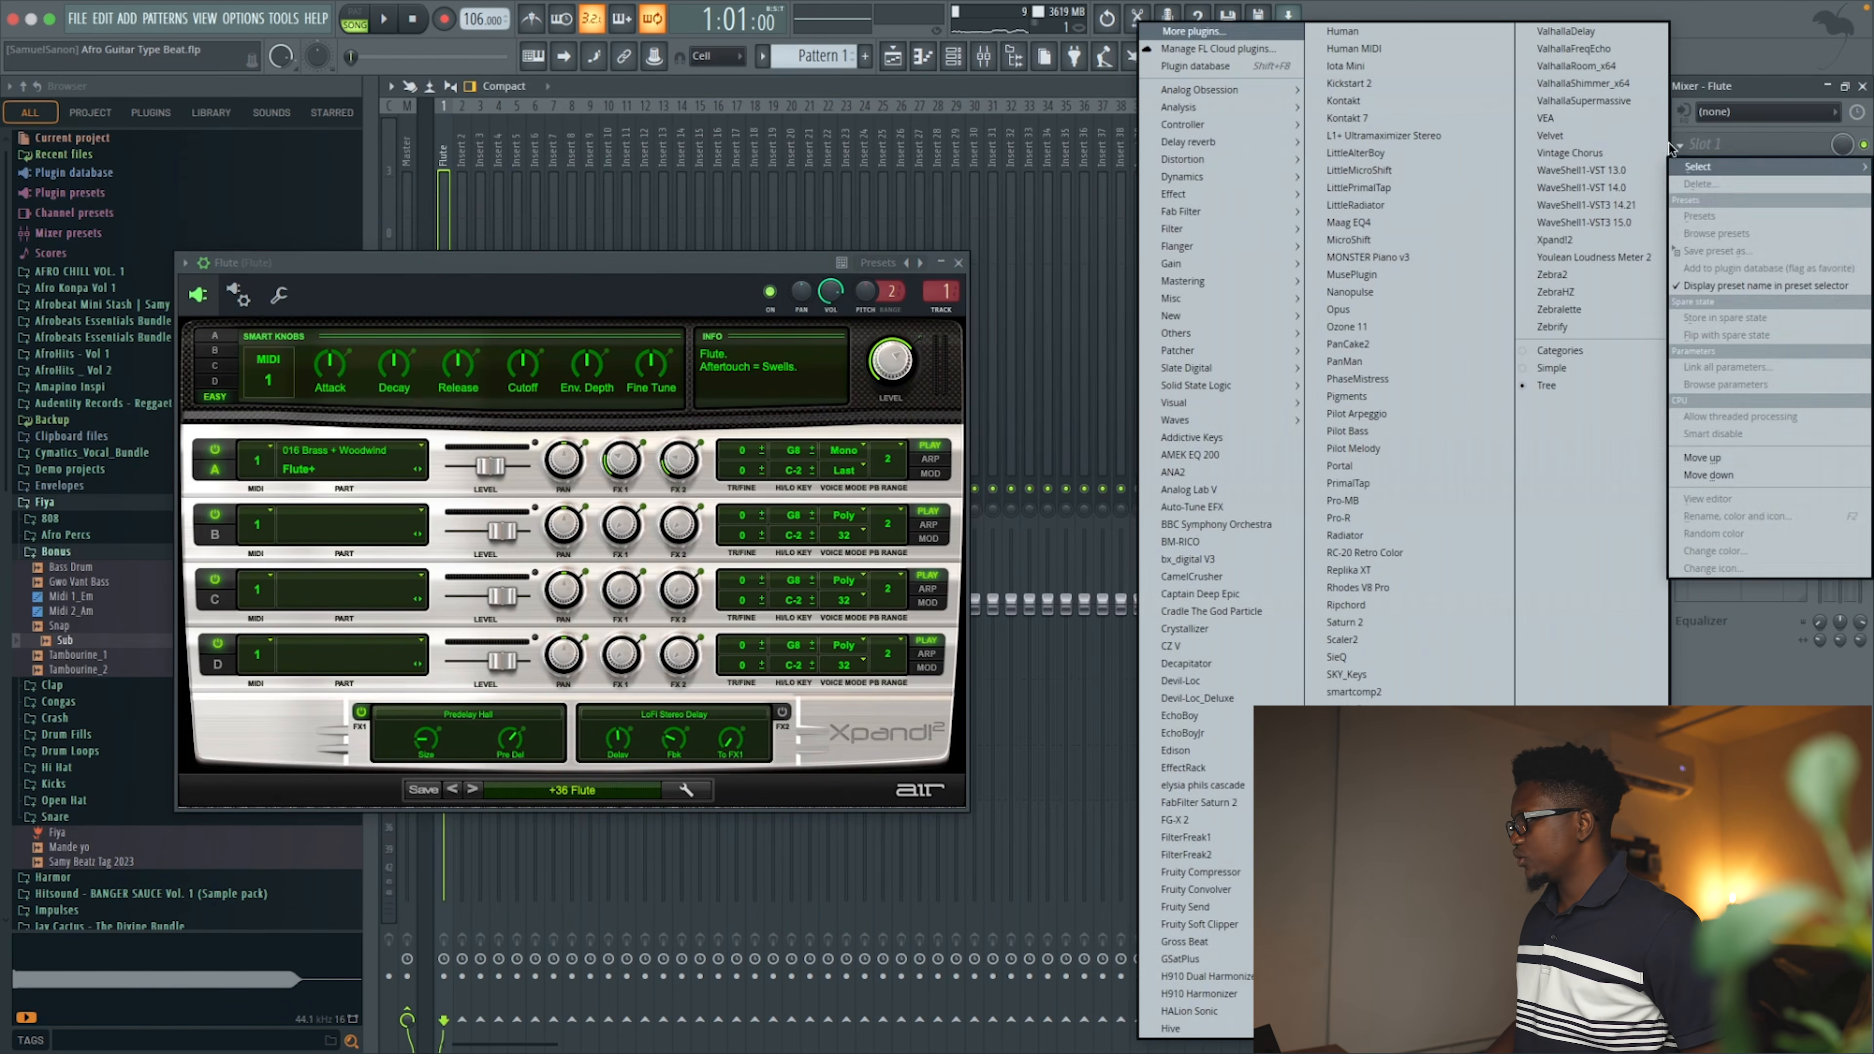
left_click(1564, 84)
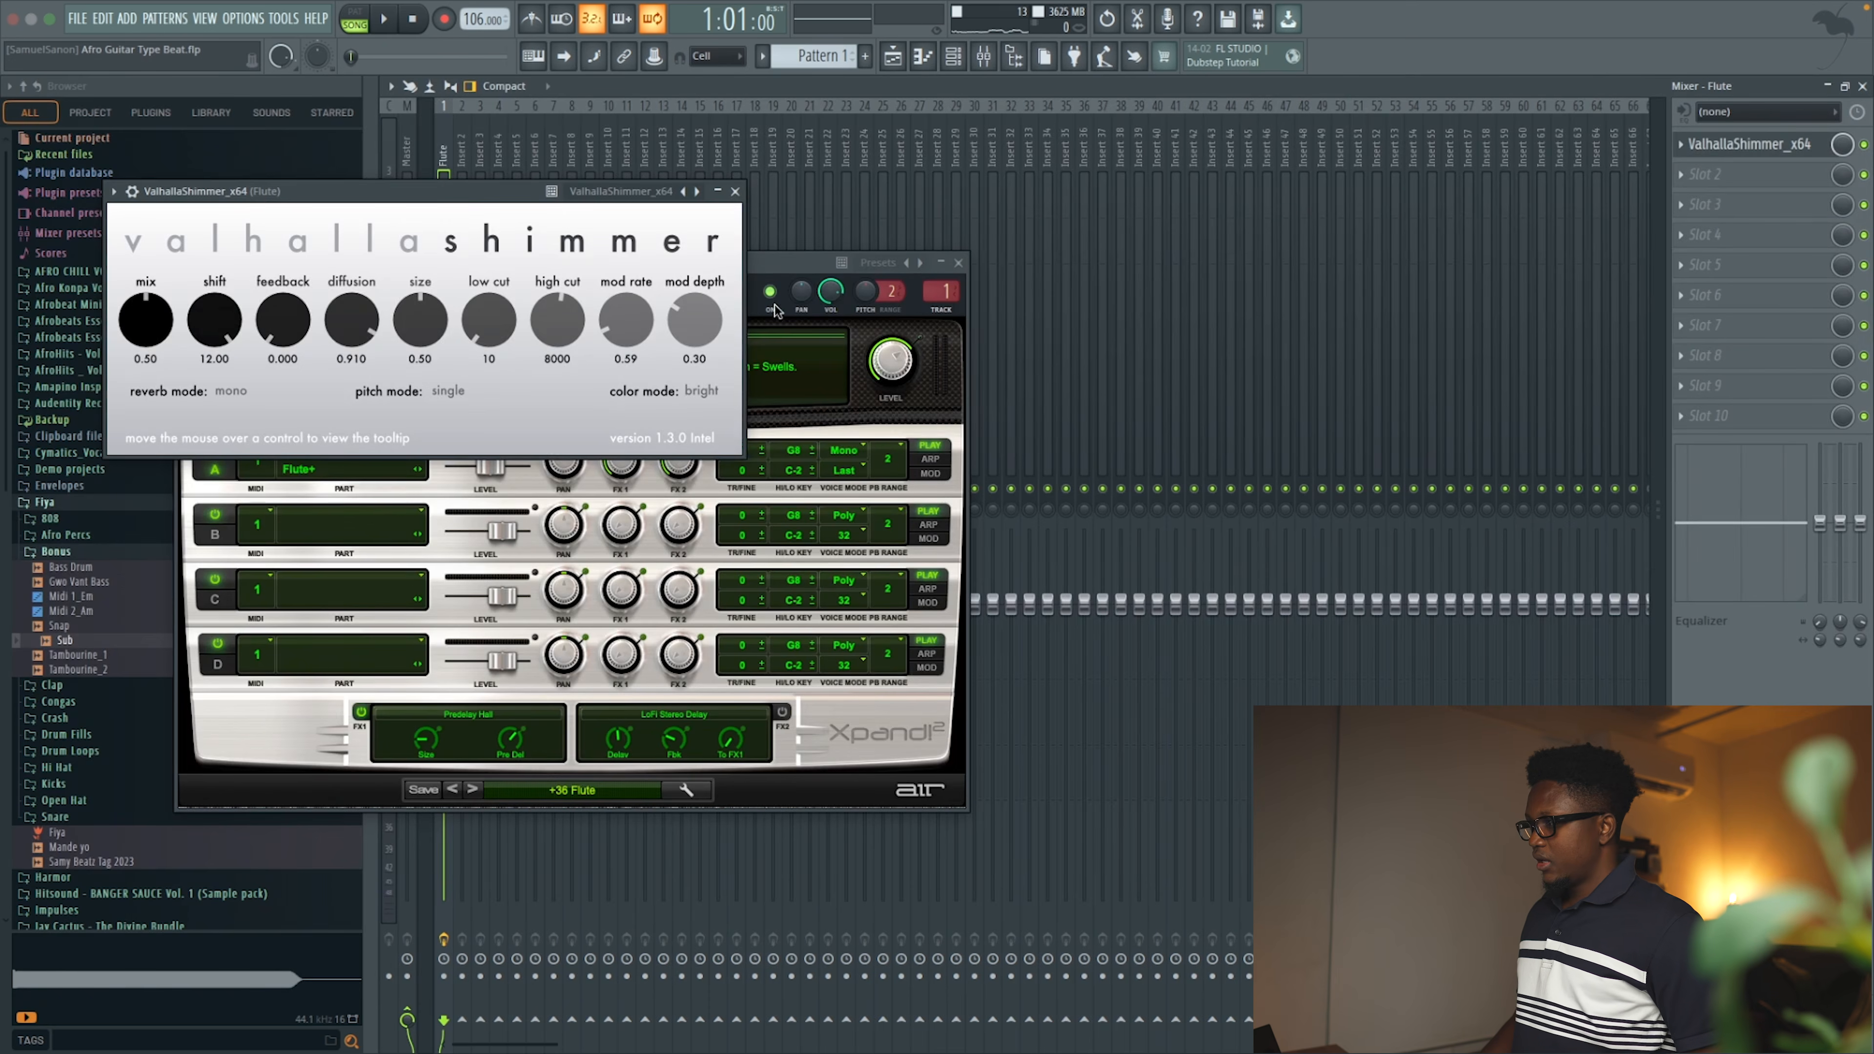
Set the flute's ValhallaShimmer mix to 0.42 while the beat plays, and close the plug-in windows
left_click(959, 264)
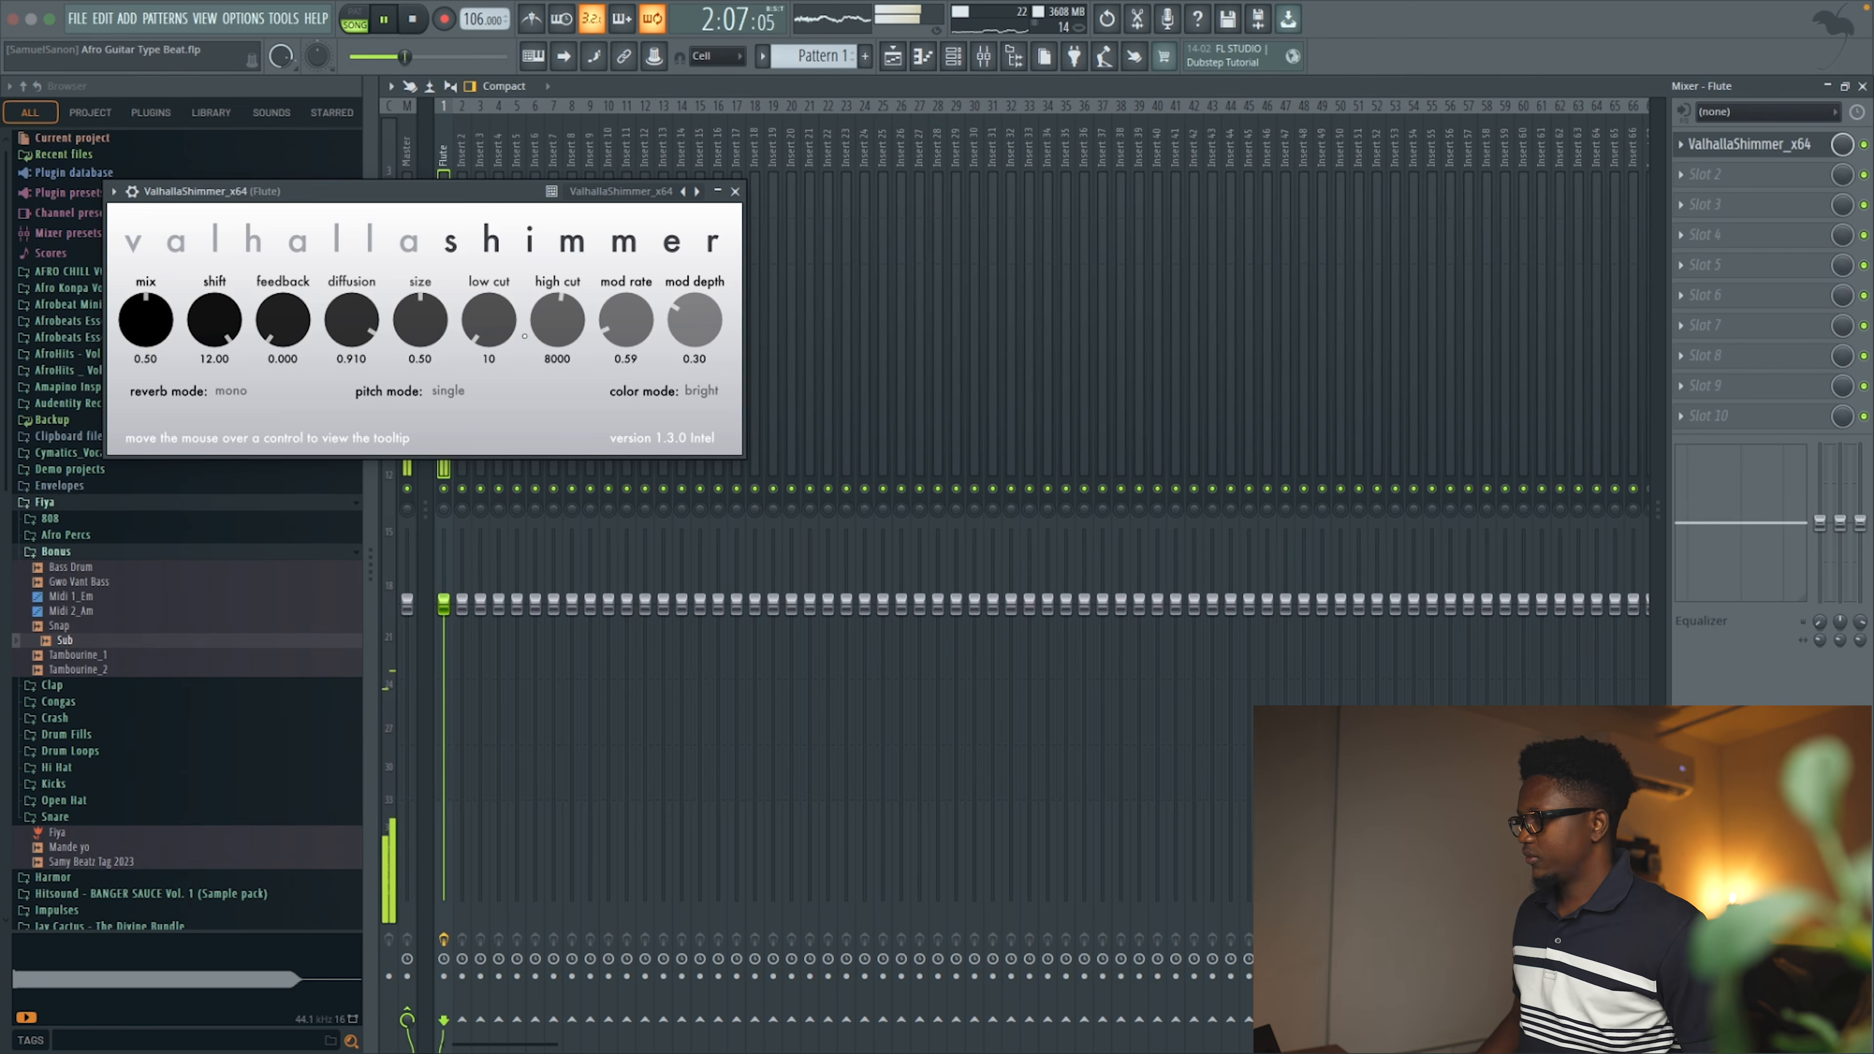
left_click_drag(167, 330, 150, 347)
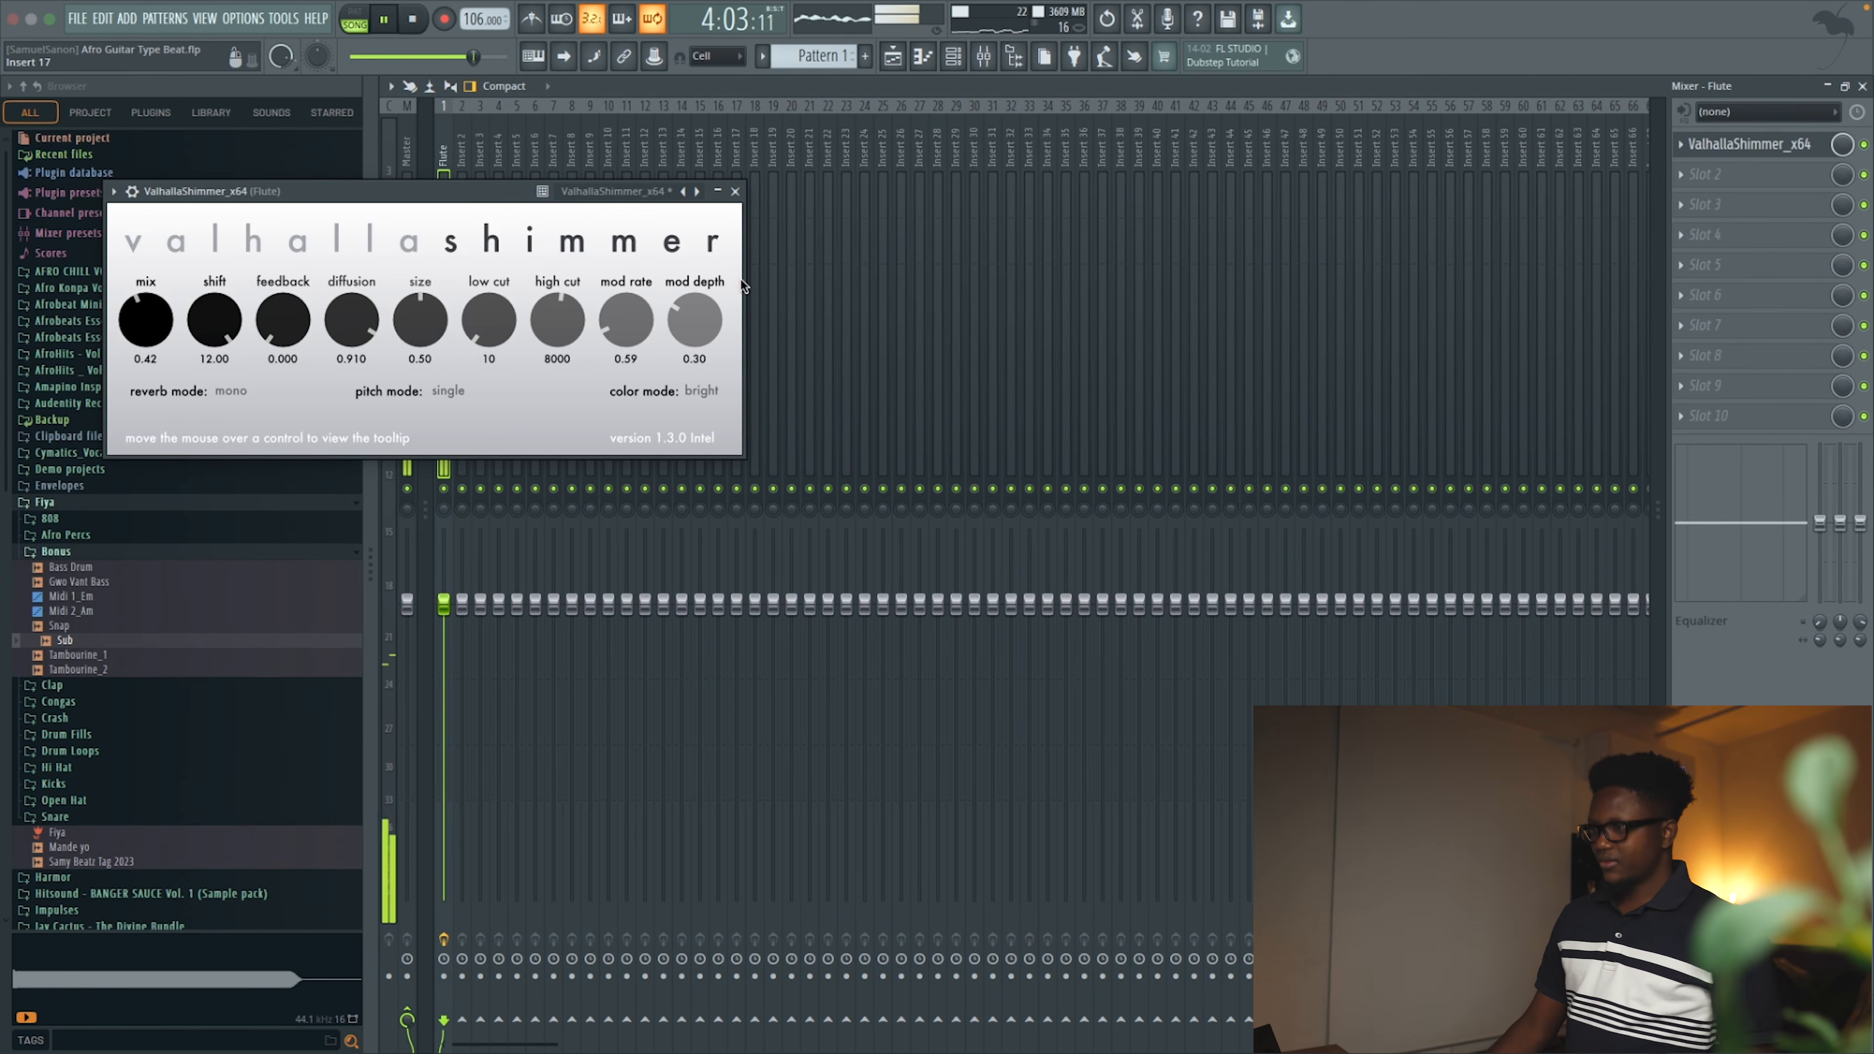
left_click(735, 192)
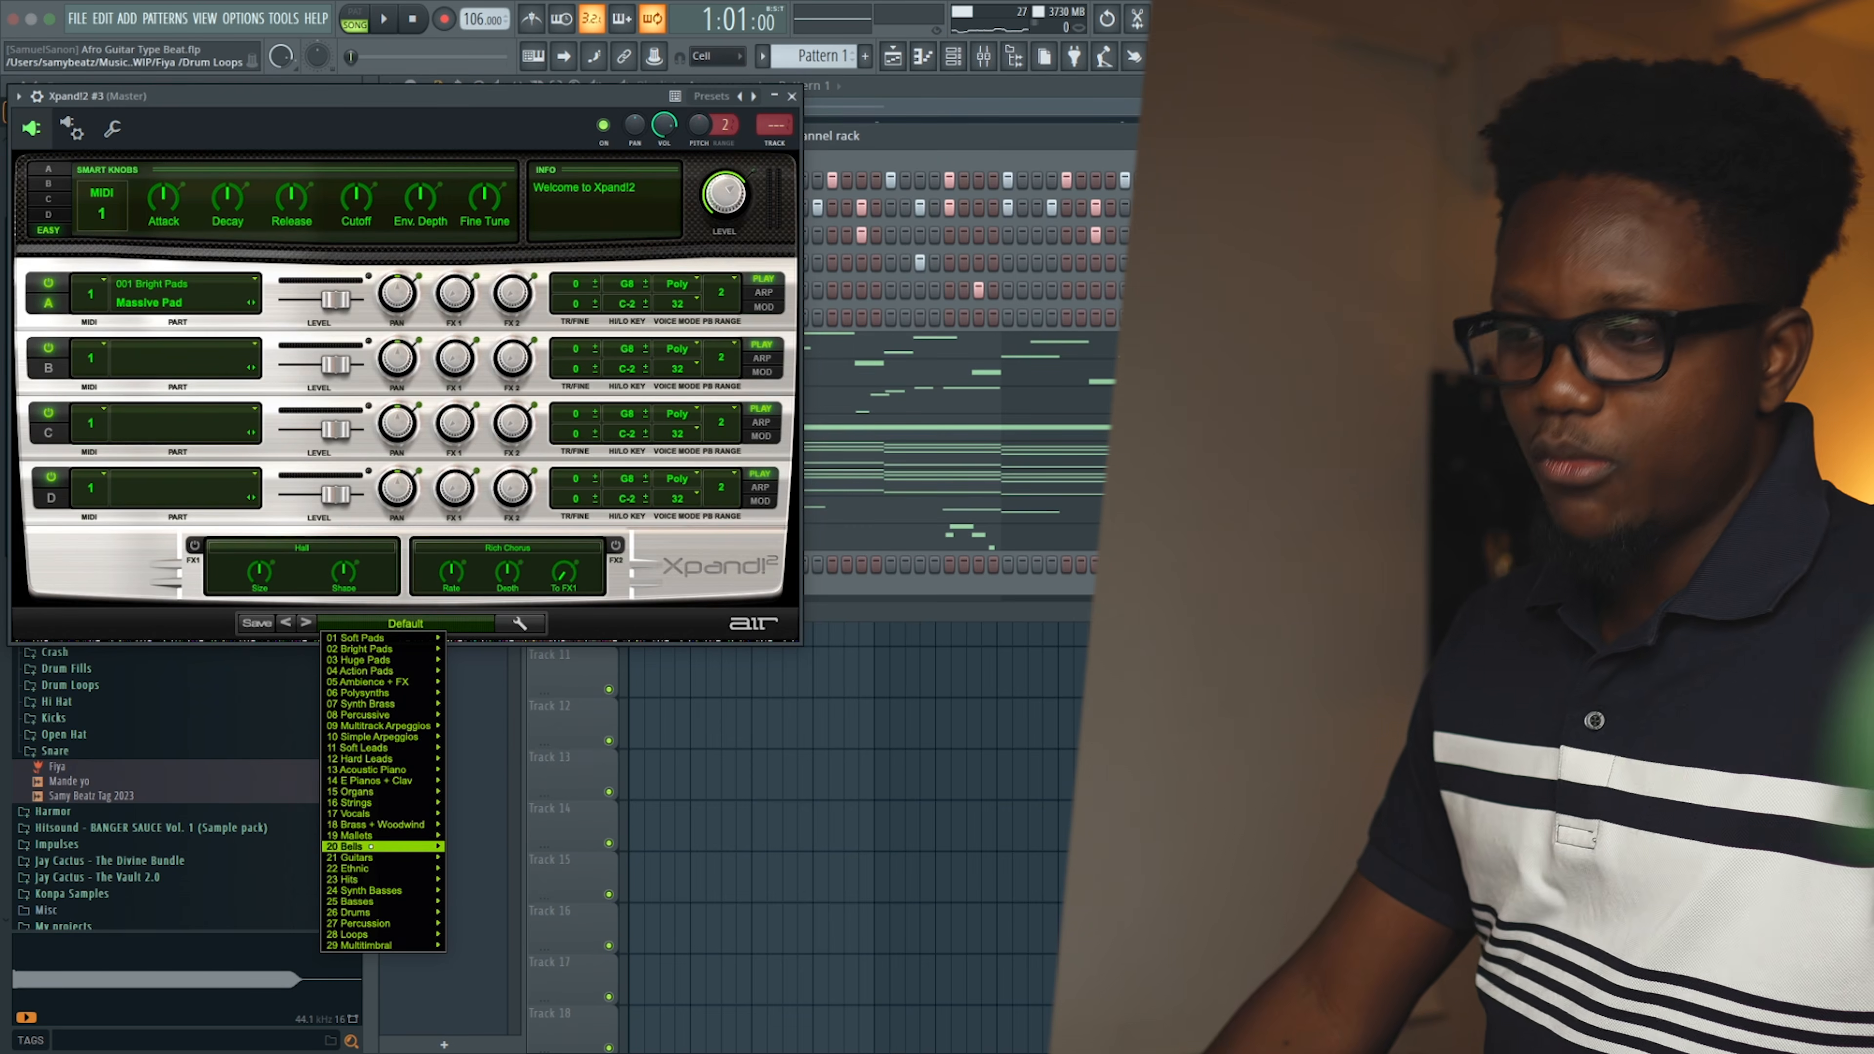
Load the 20 Street Trumpet preset from the 18 Brass + Woodwind category in the new Xpand!2 instance and close it
mouse_move(405, 934)
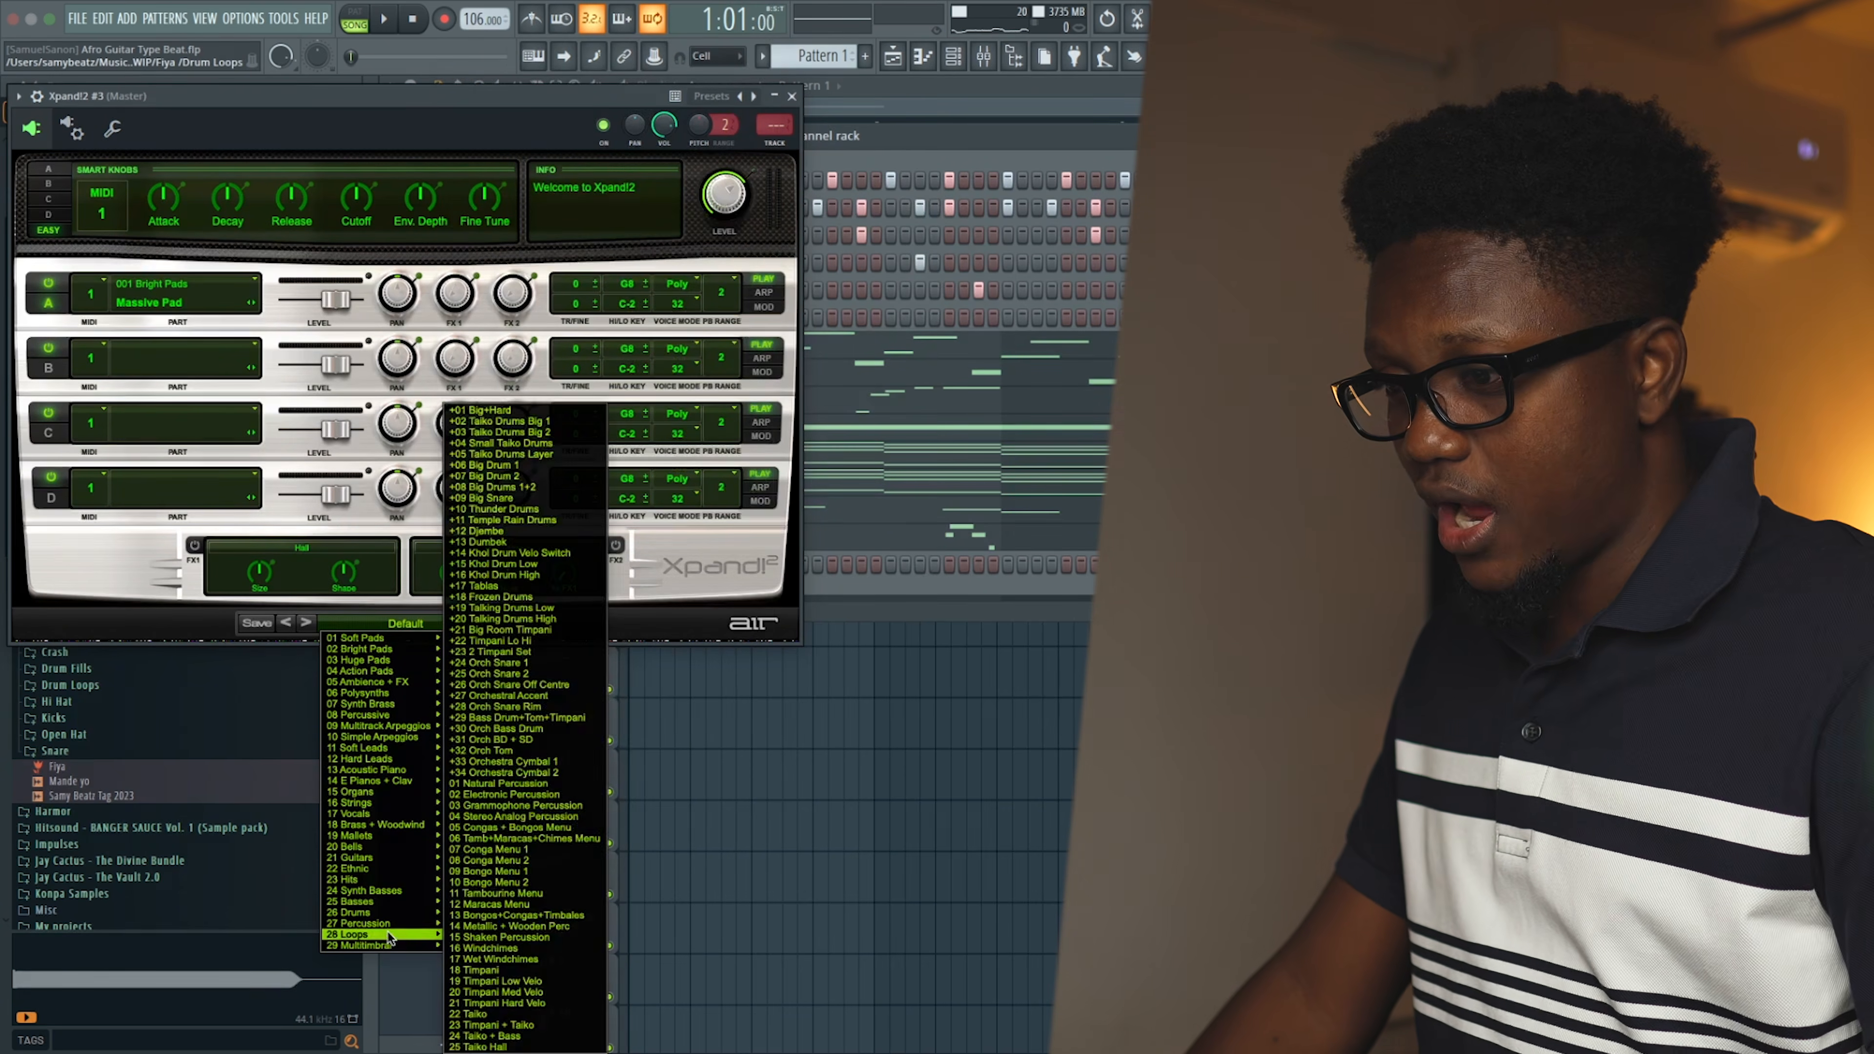
mouse_move(385, 842)
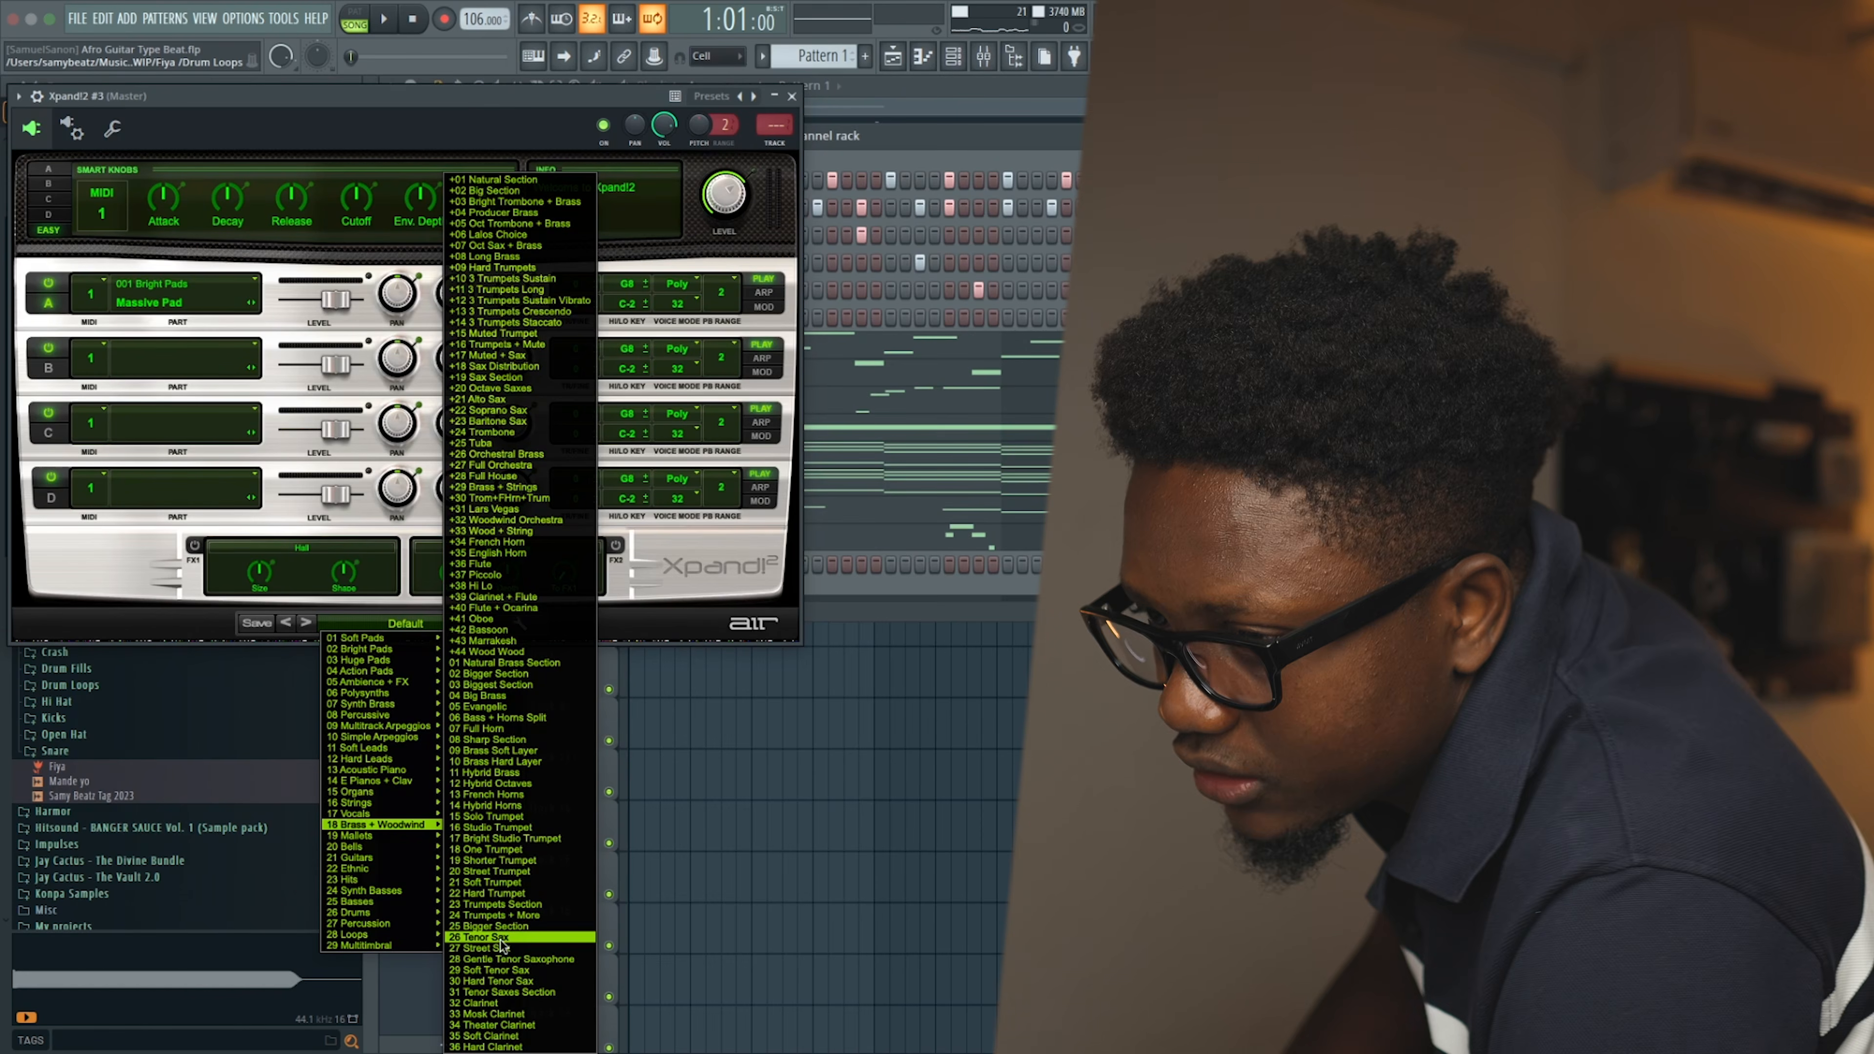
left_click(499, 874)
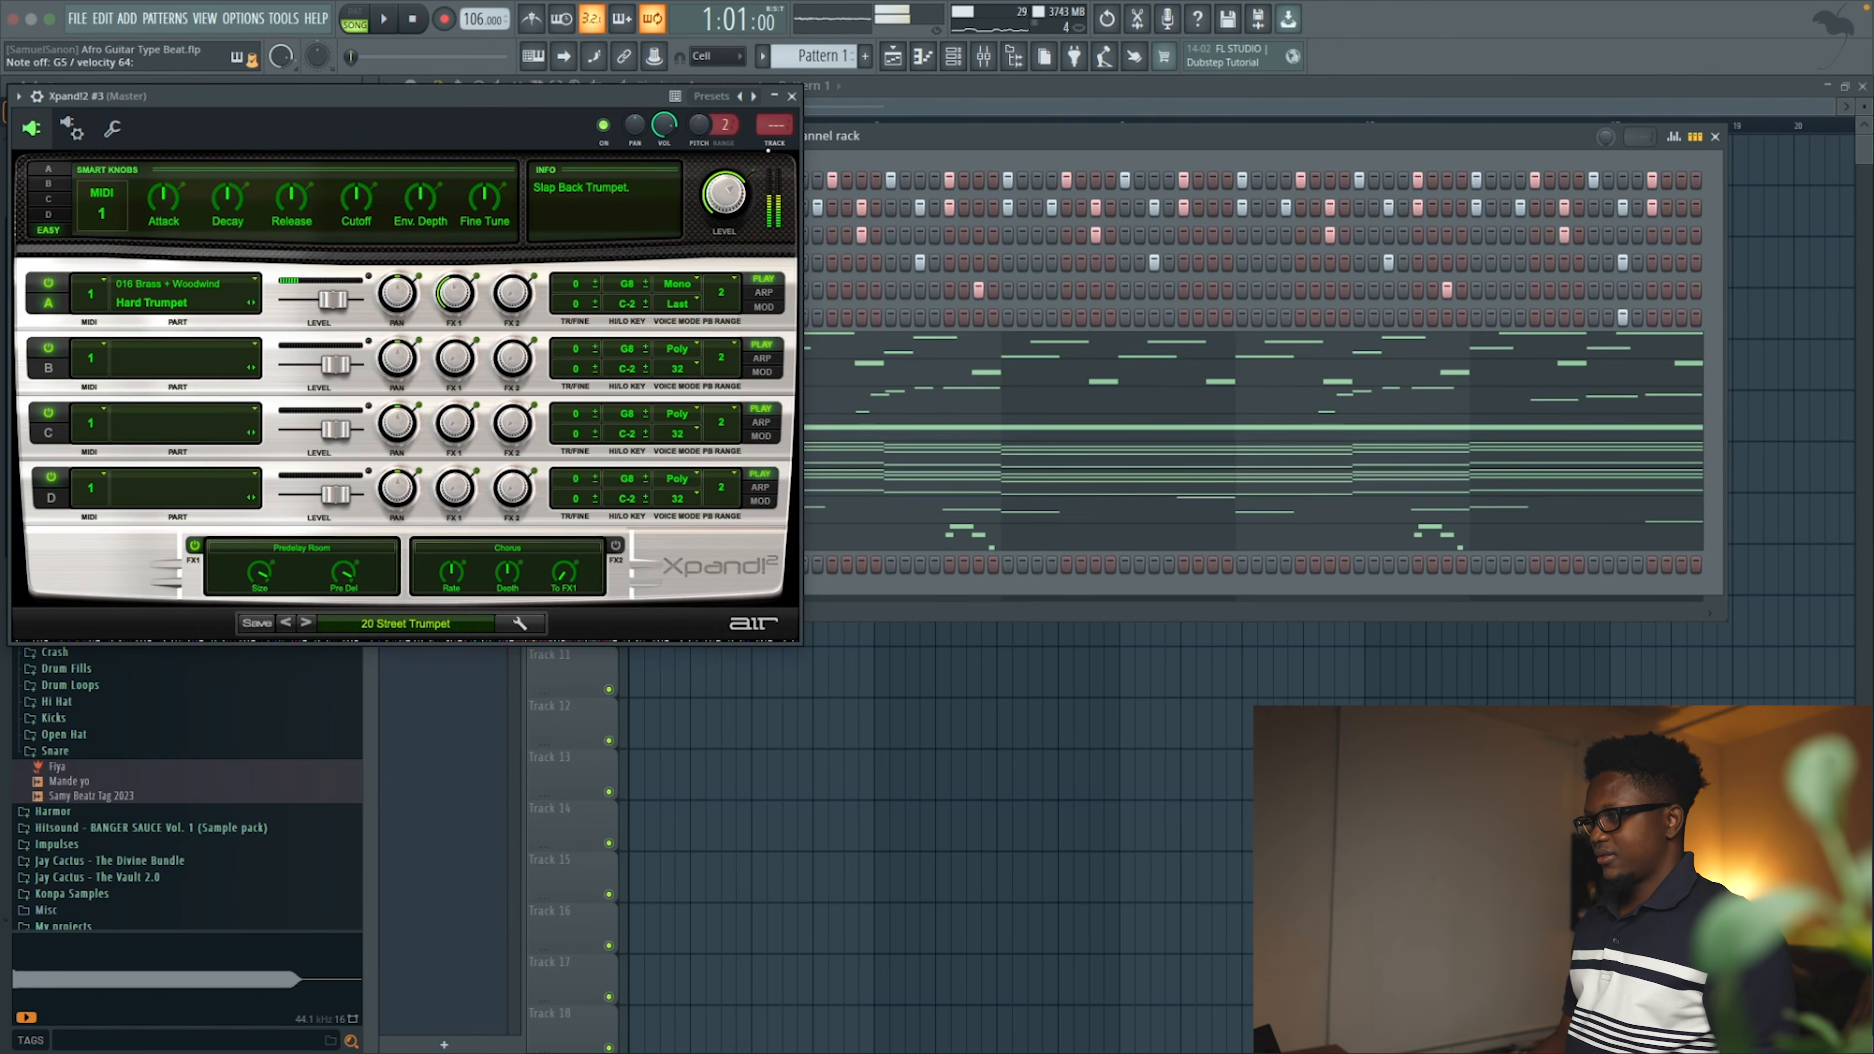
left_click(774, 98)
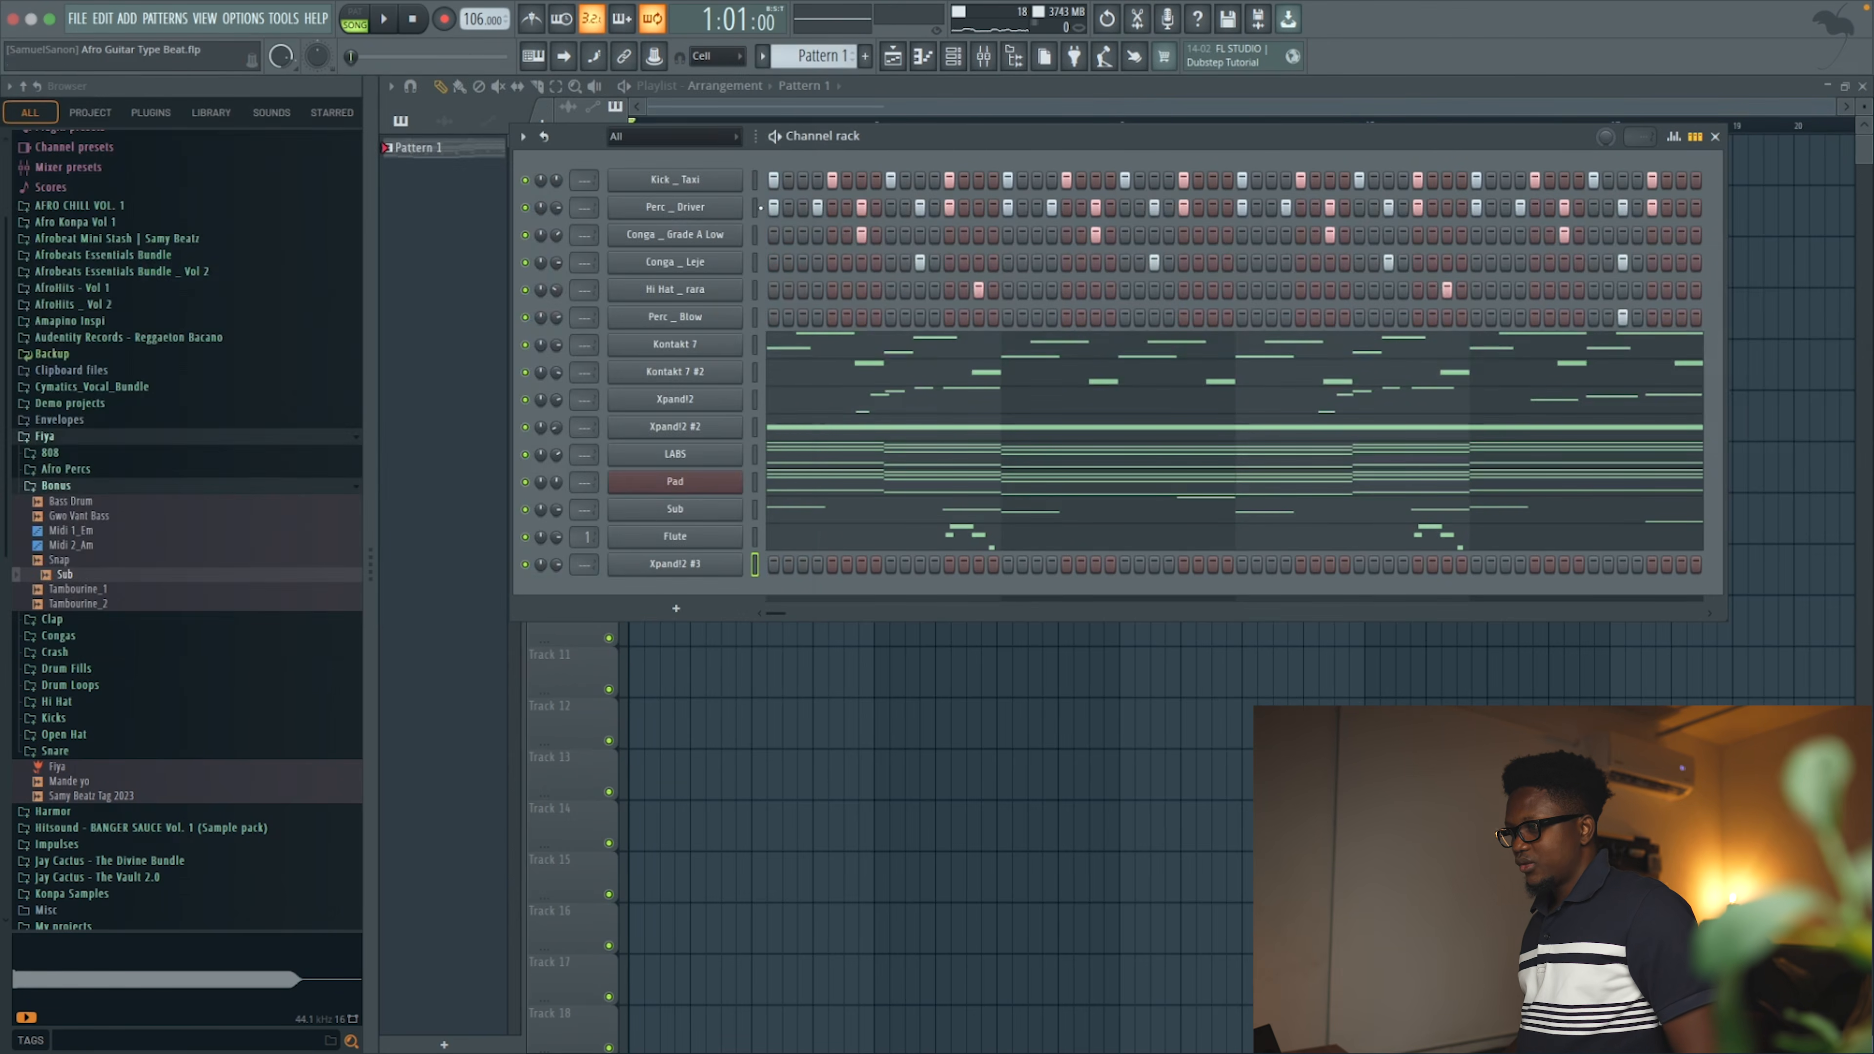
Add a chord of A4, C5 and E5 at the start of Xpand!2 #3 in the piano roll, extended across bar 1
right_click(722, 555)
left_click(733, 561)
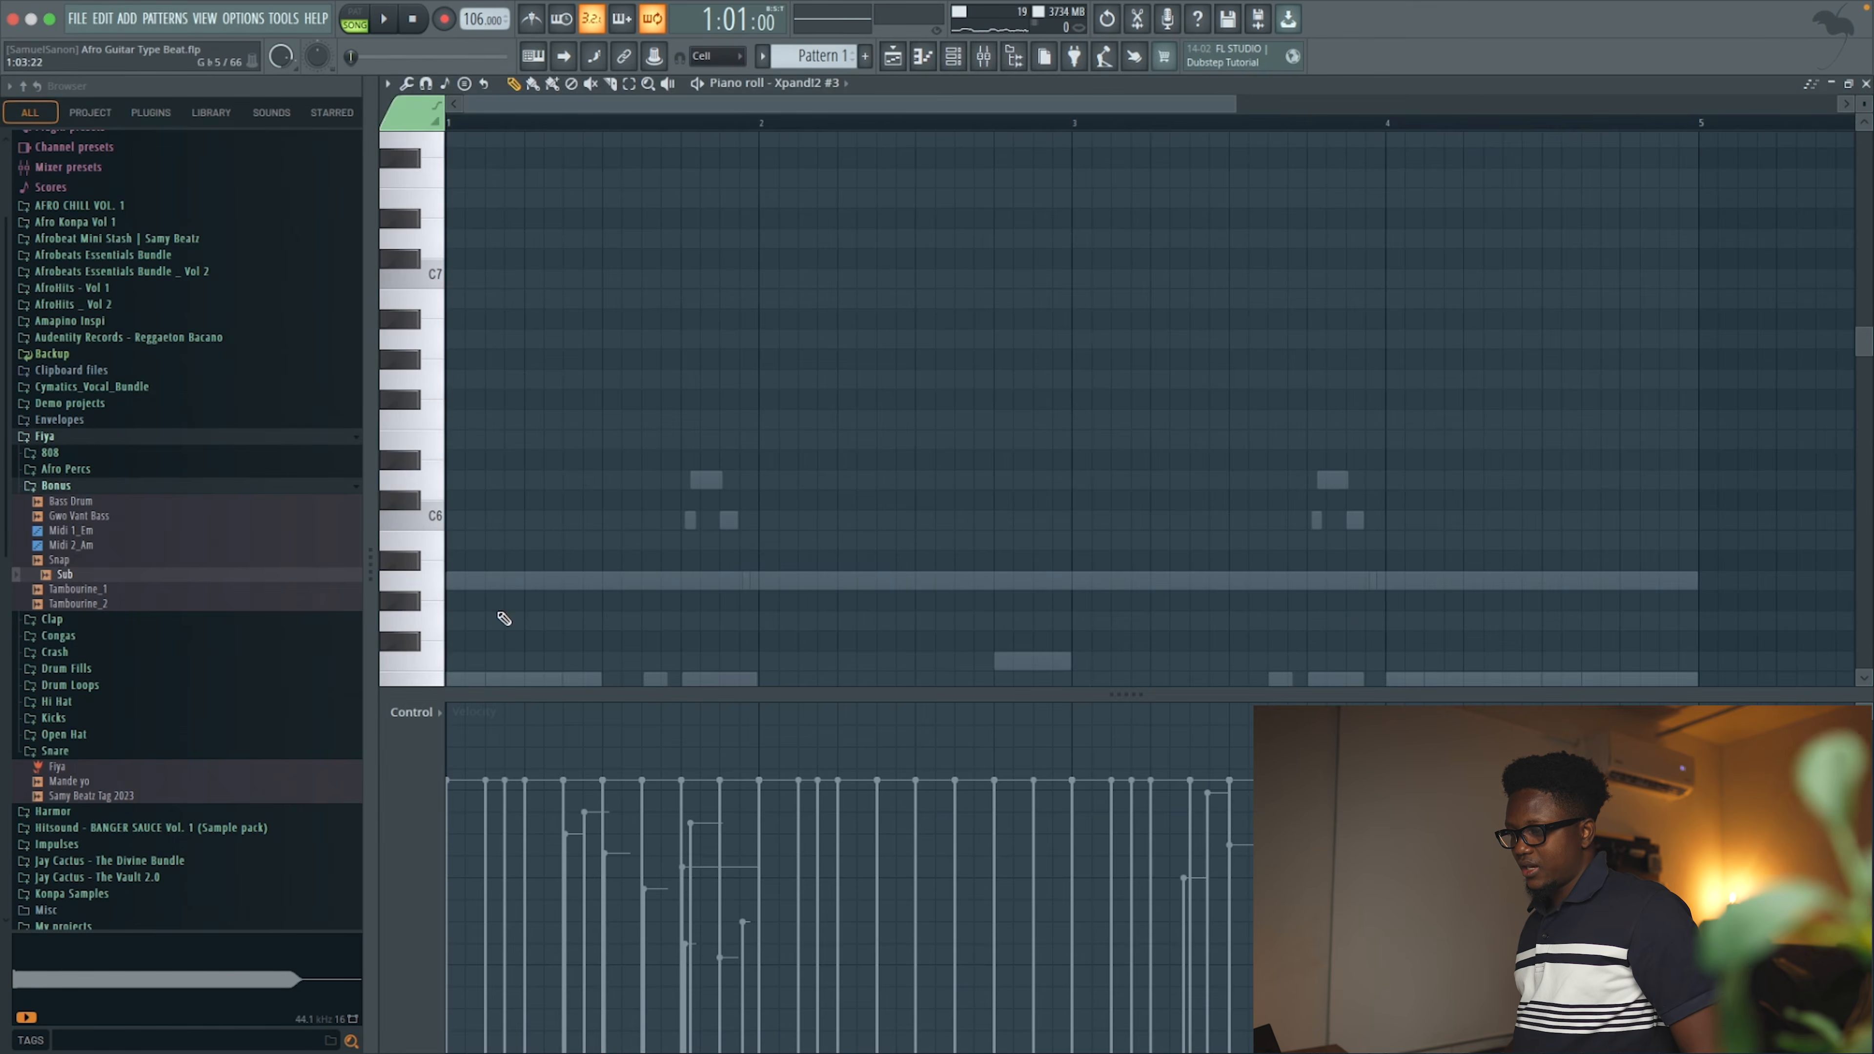
scroll(517, 546, "down", 8)
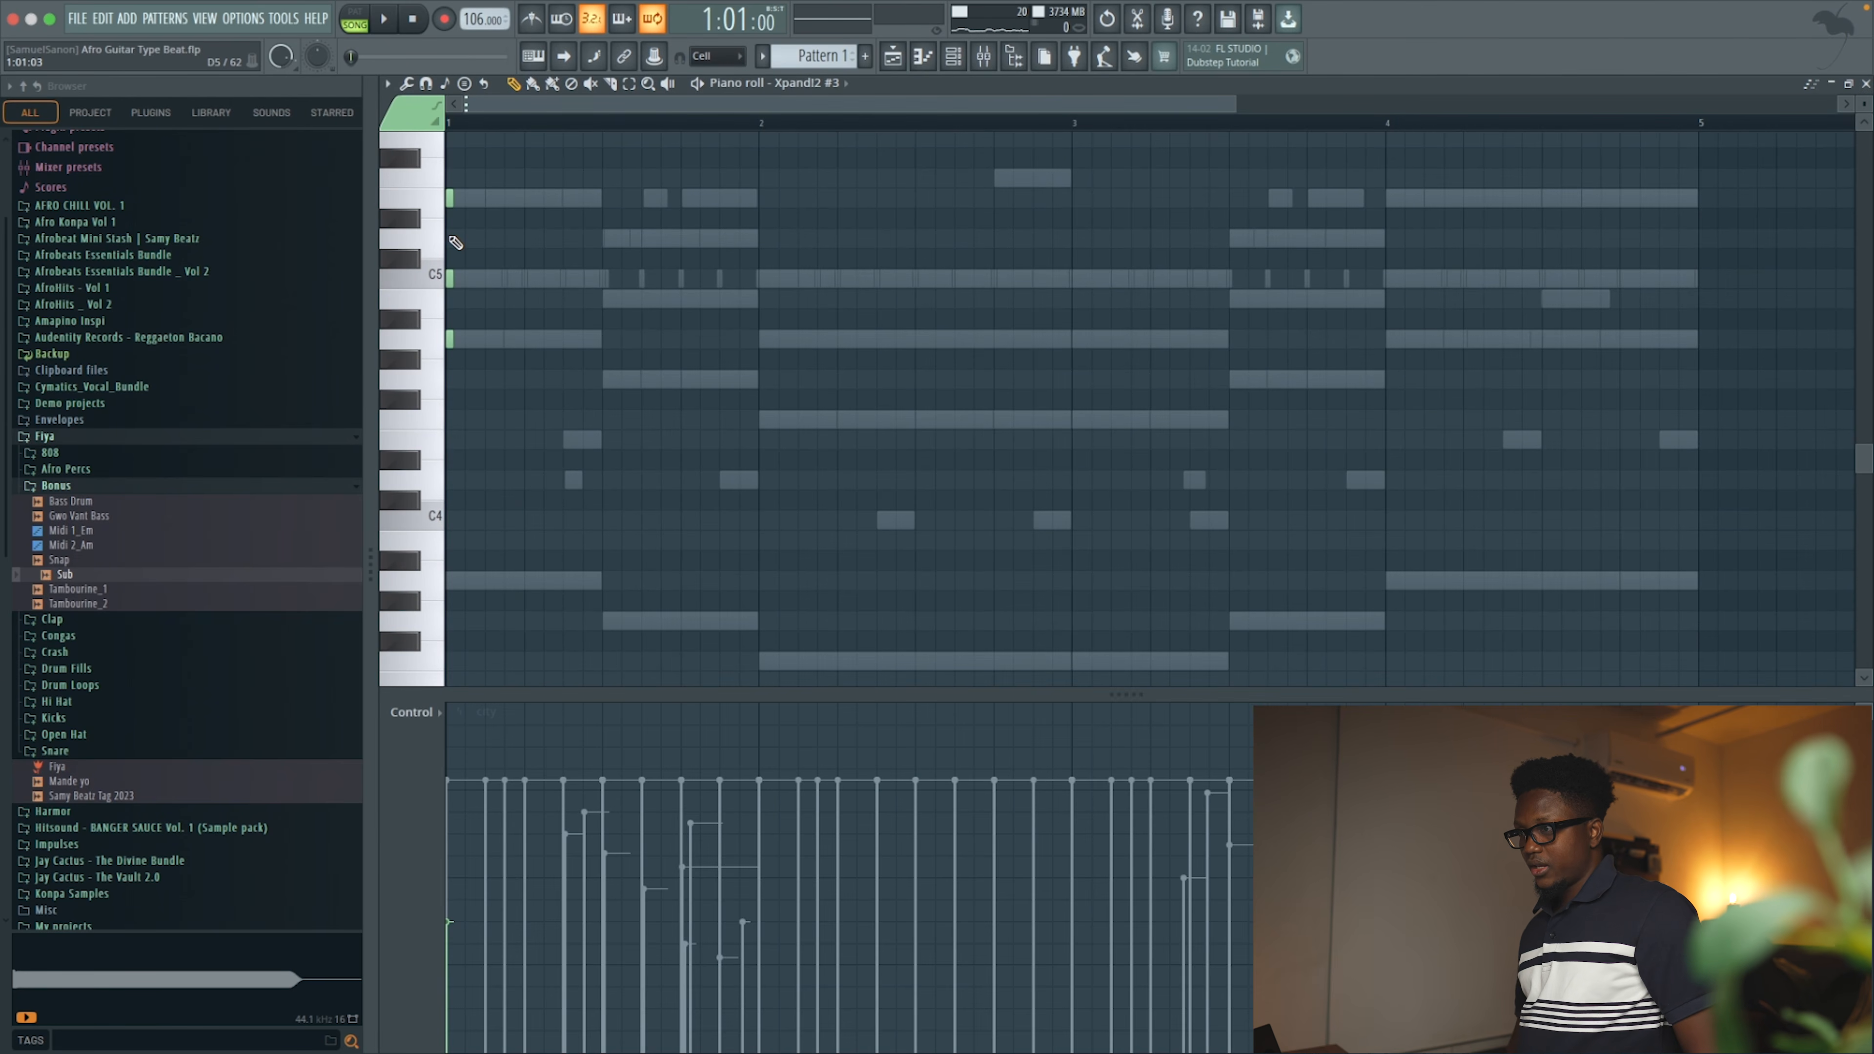
key("super+l")
key("super+s")
key("super+a")
scroll(815, 430, "up", 1)
key("F6")
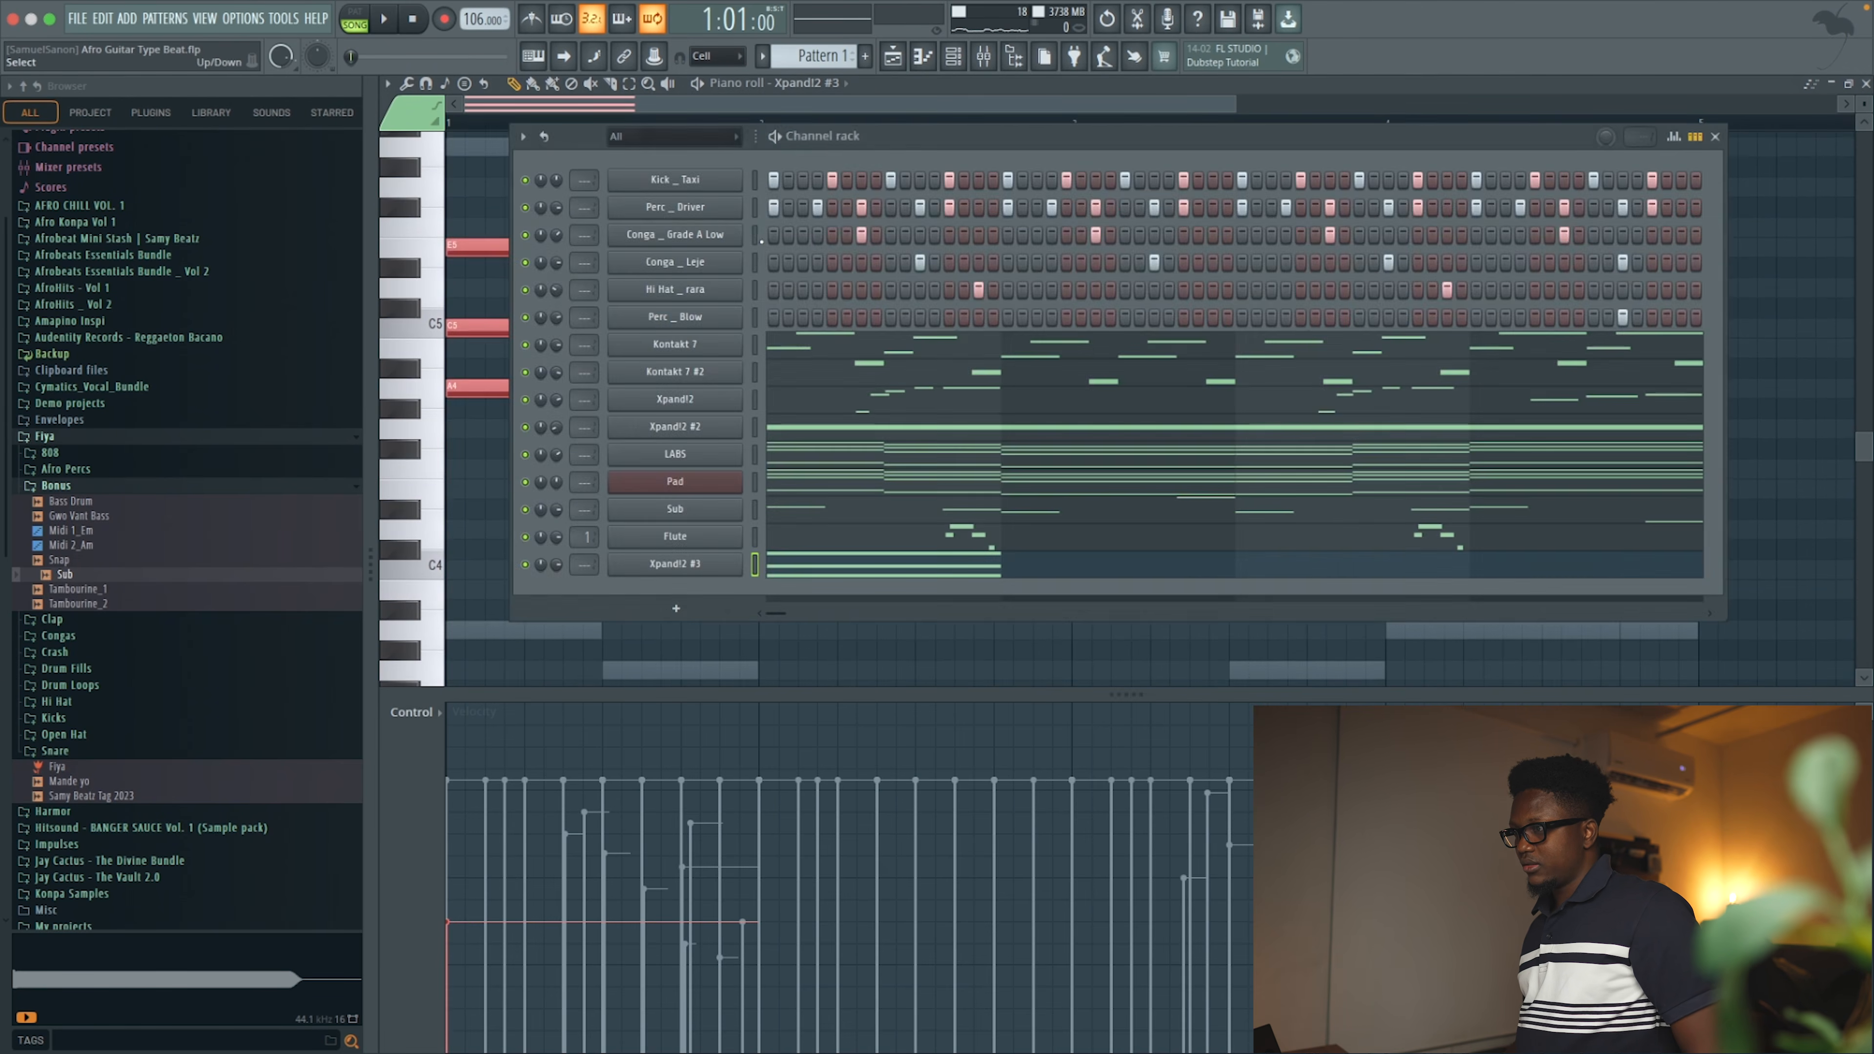
Undo the stray D5 note, shorten all three chord notes to one step while test-playing them, and close the piano roll
left_click(472, 269)
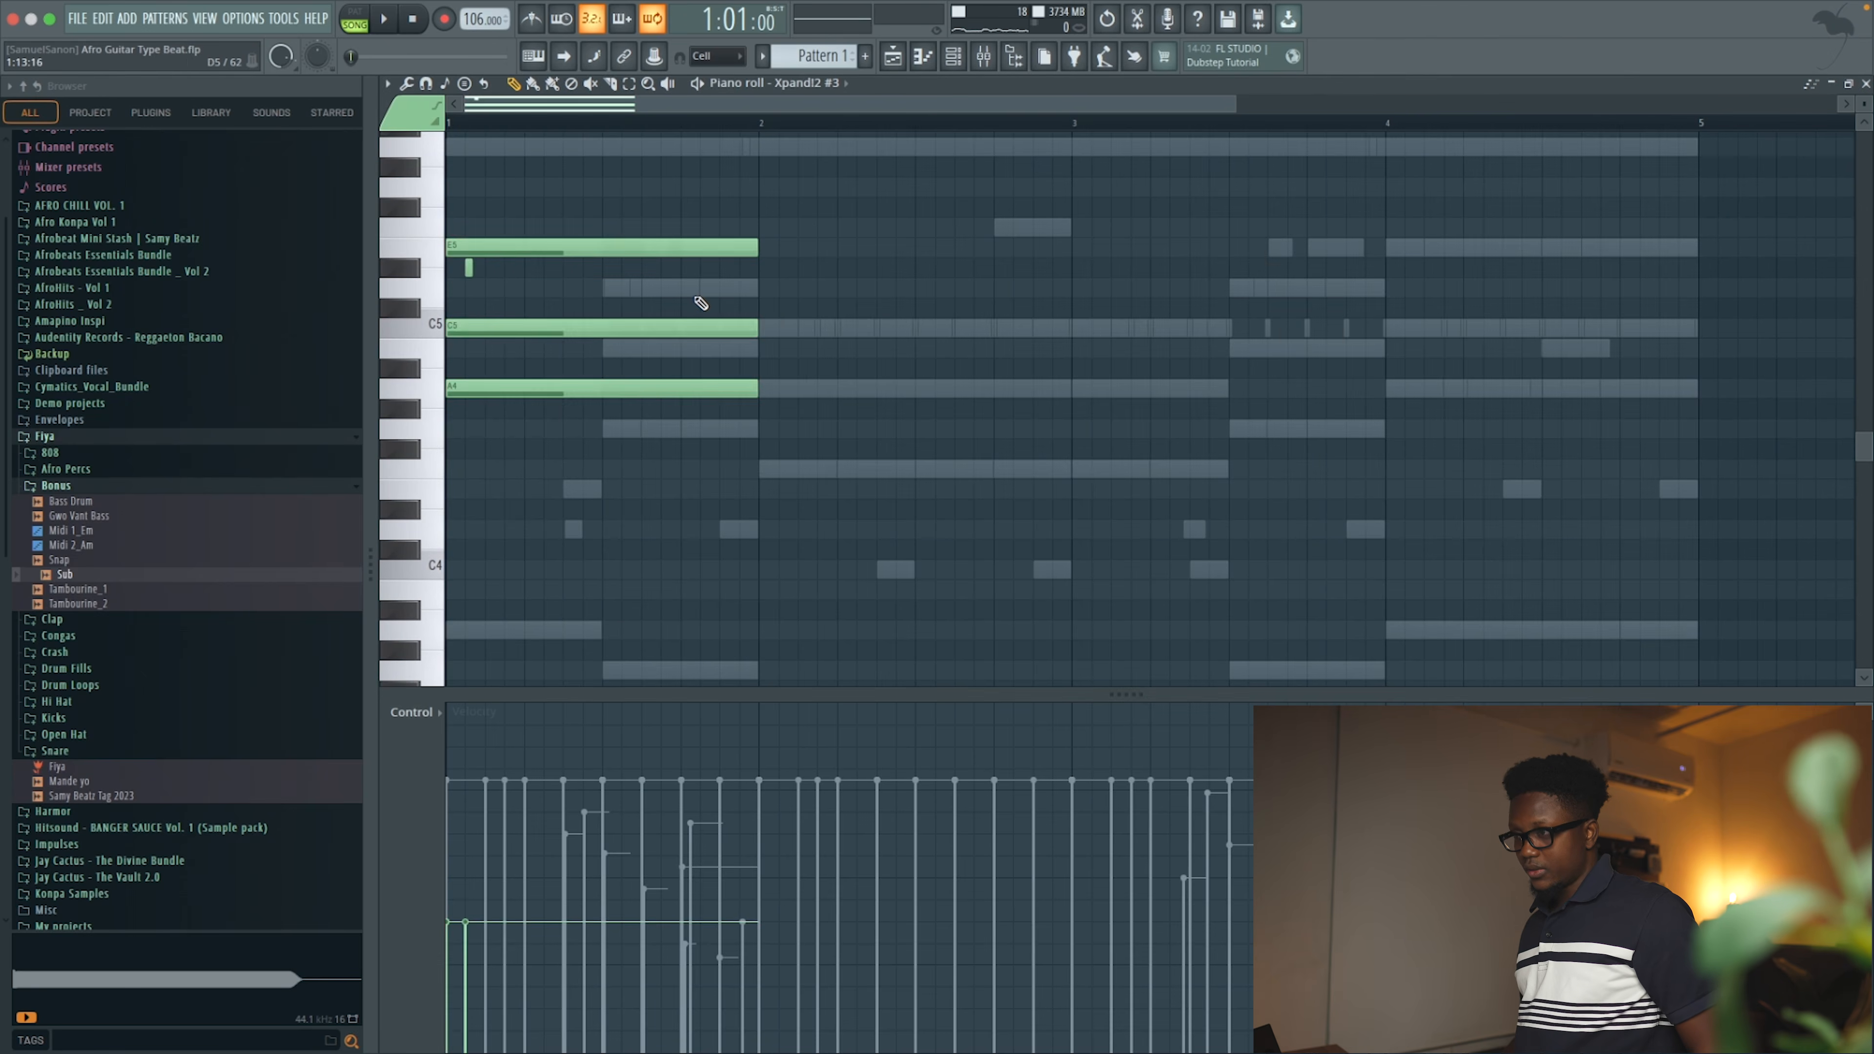
key("super+z")
key("super+a")
left_click_drag(754, 248, 513, 246)
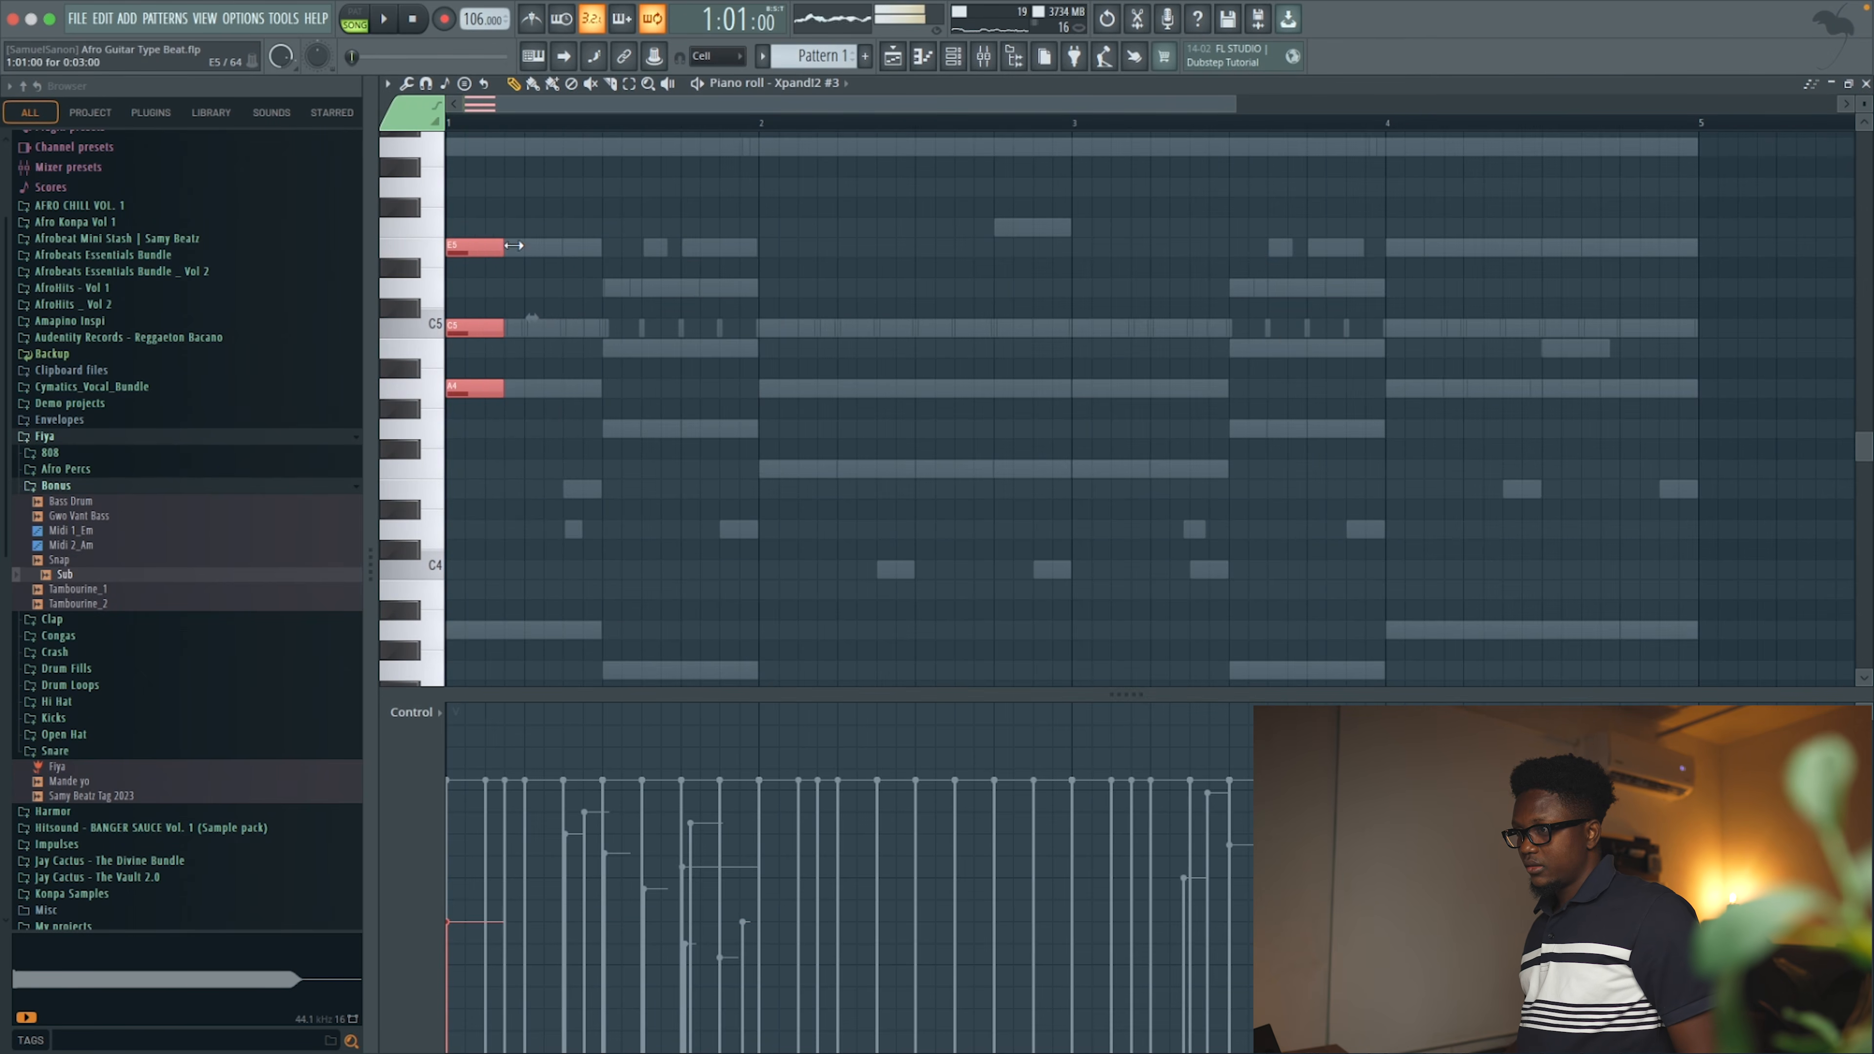
key("space")
key("space")
left_click_drag(452, 248, 463, 247)
key("space")
key("space")
key("space")
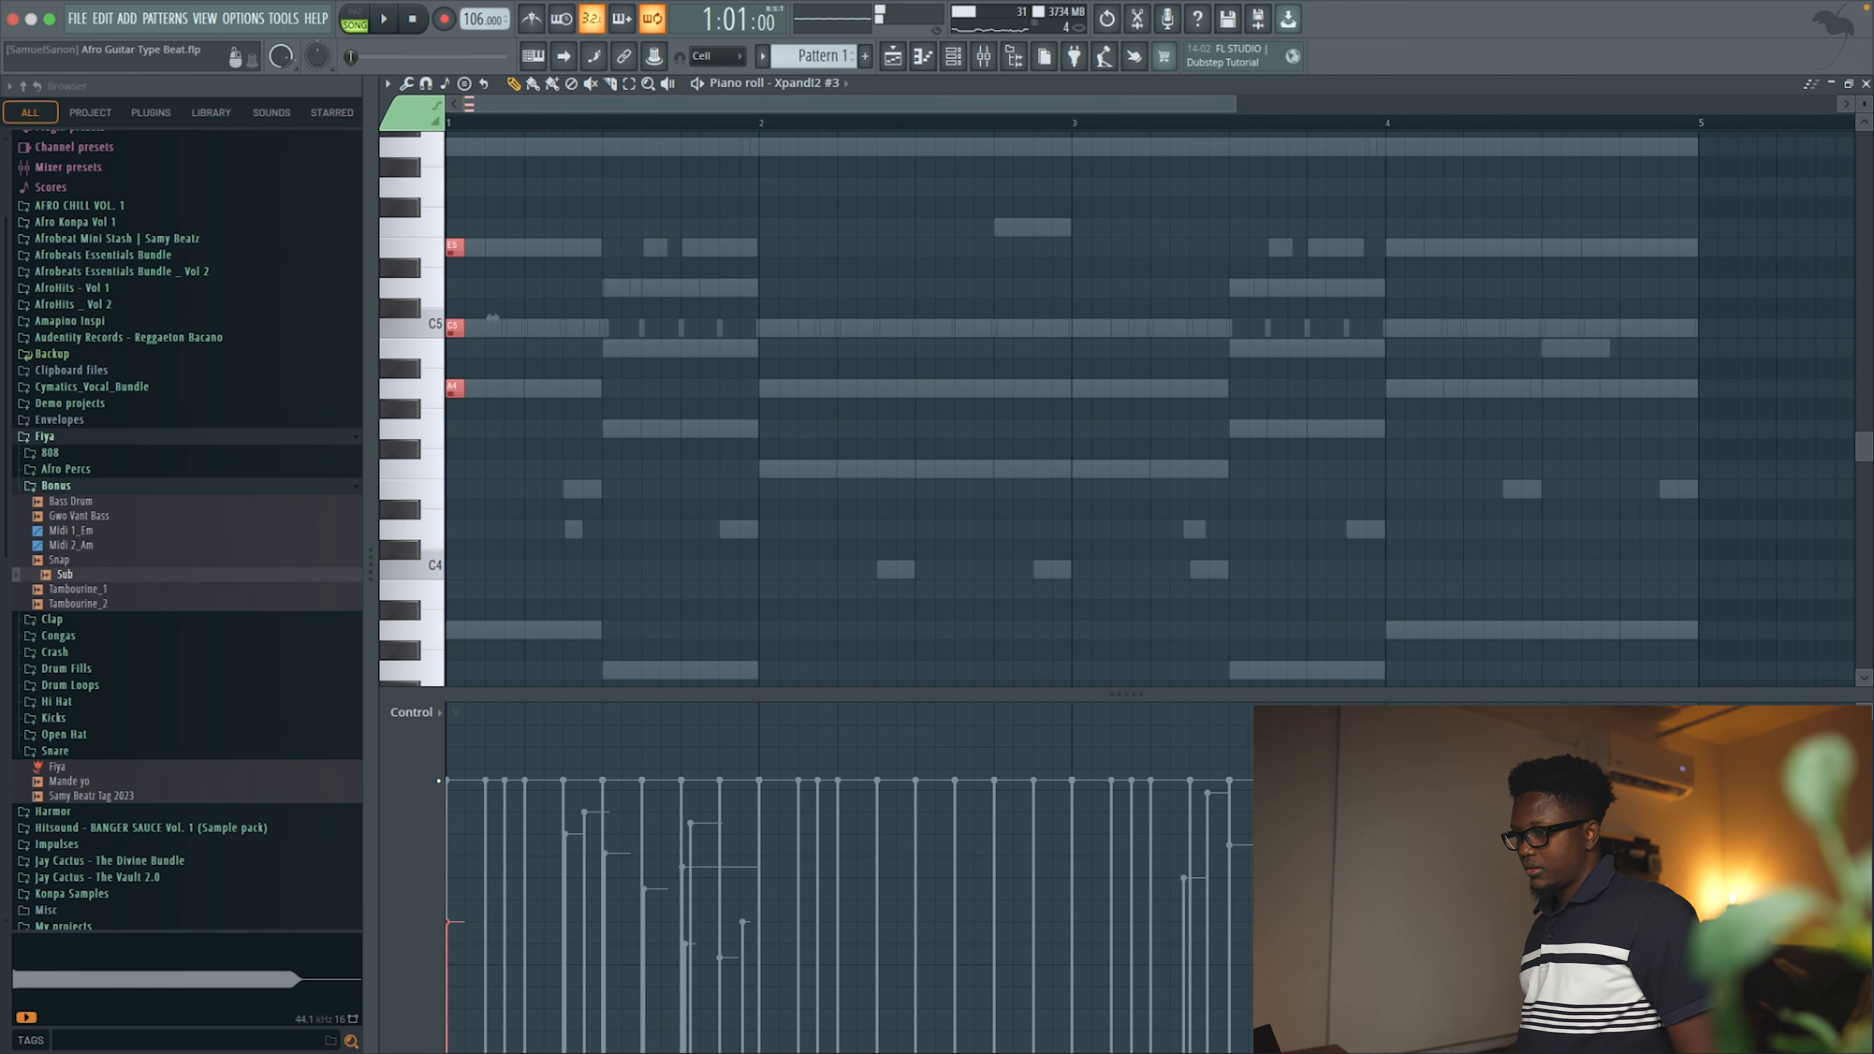
left_click(1866, 83)
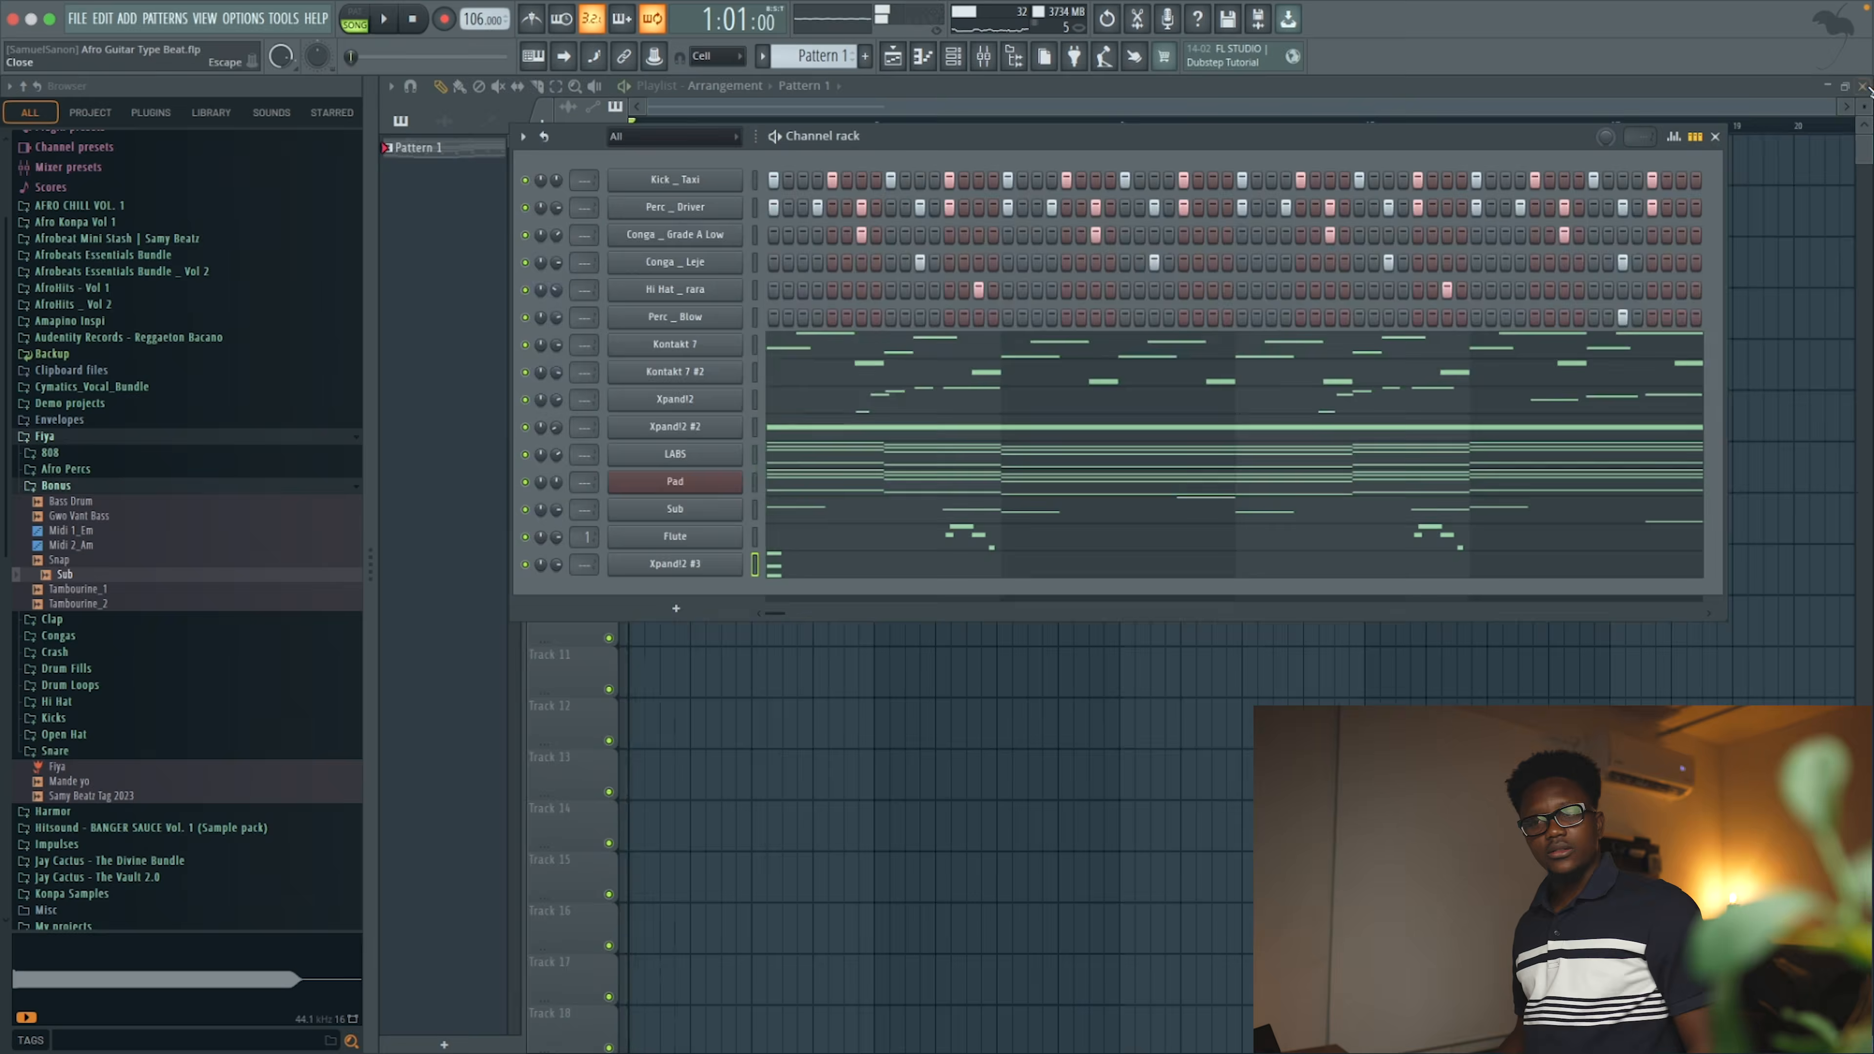
Rename the Xpand!2 #3 channel as Trumpet
key("space")
middle_click(668, 563)
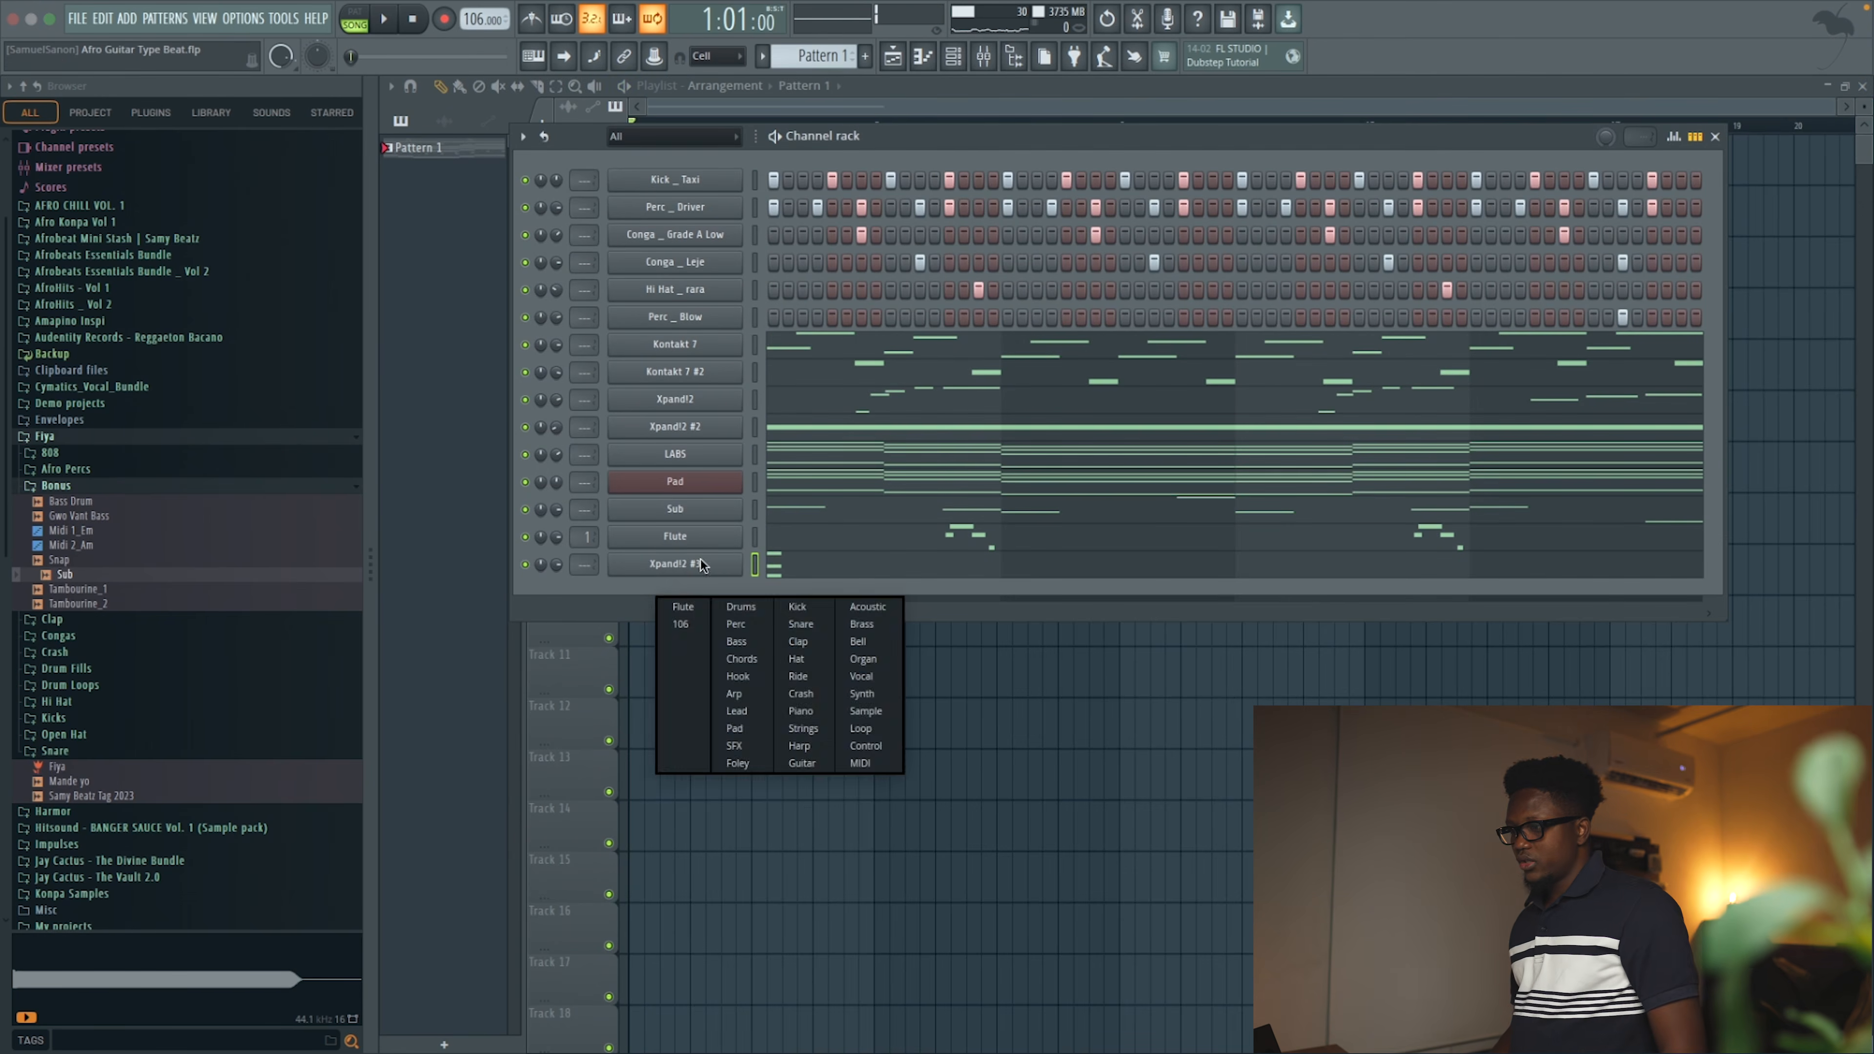
type("Trumpet")
key("Return")
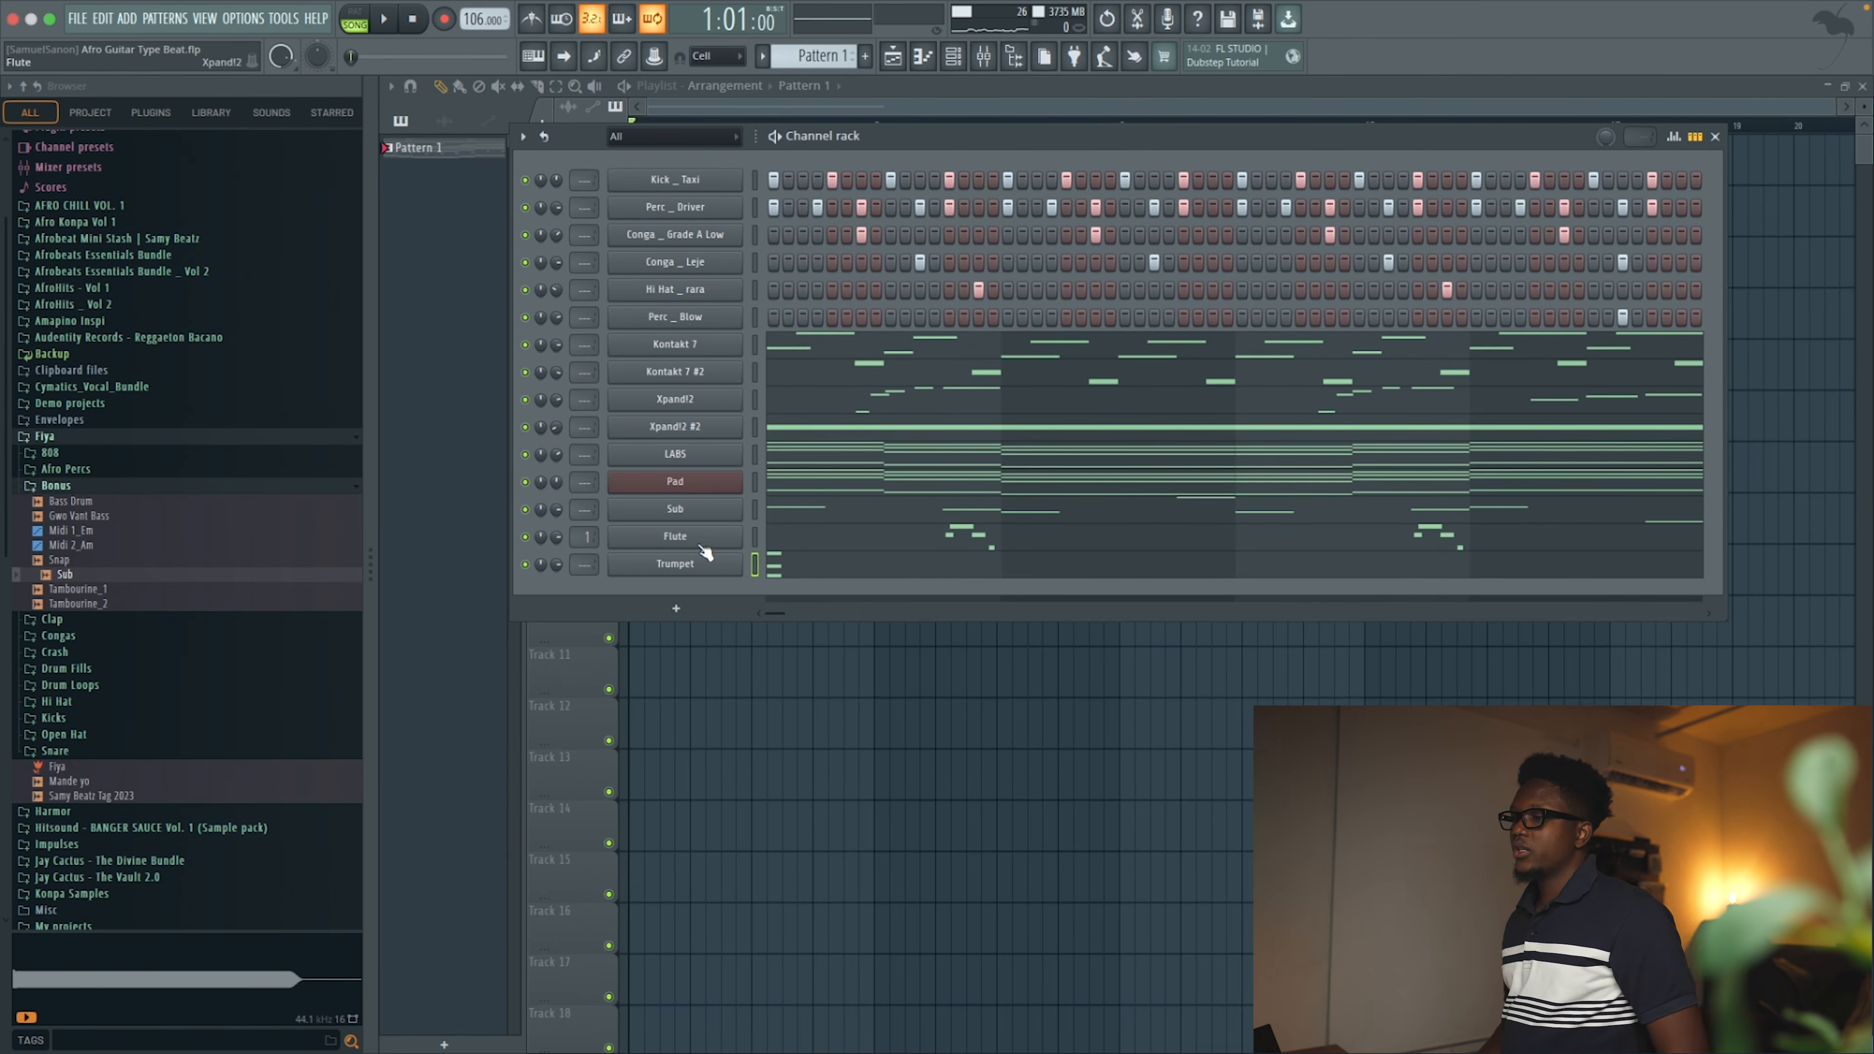
Route the Trumpet channel to a free mixer track and add ValhallaDelay in its first effect slot
left_click(692, 568)
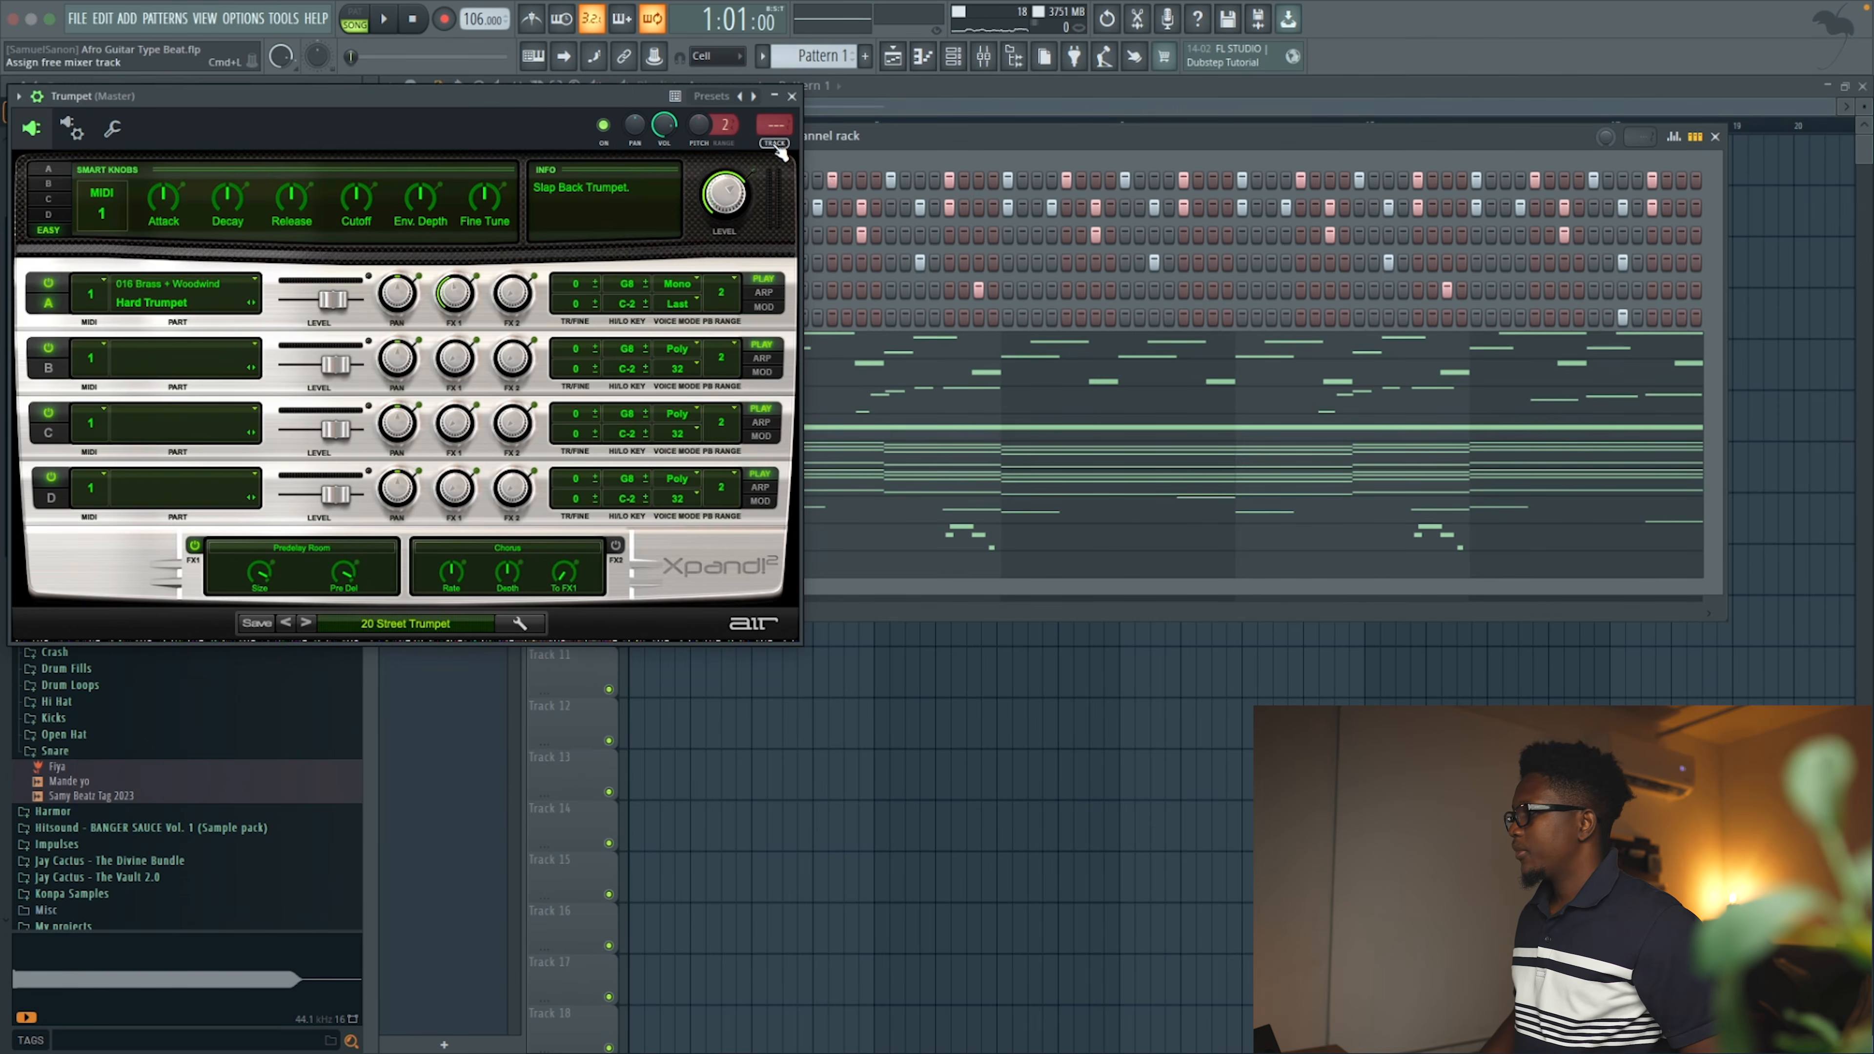
left_click(779, 150)
left_click(1704, 145)
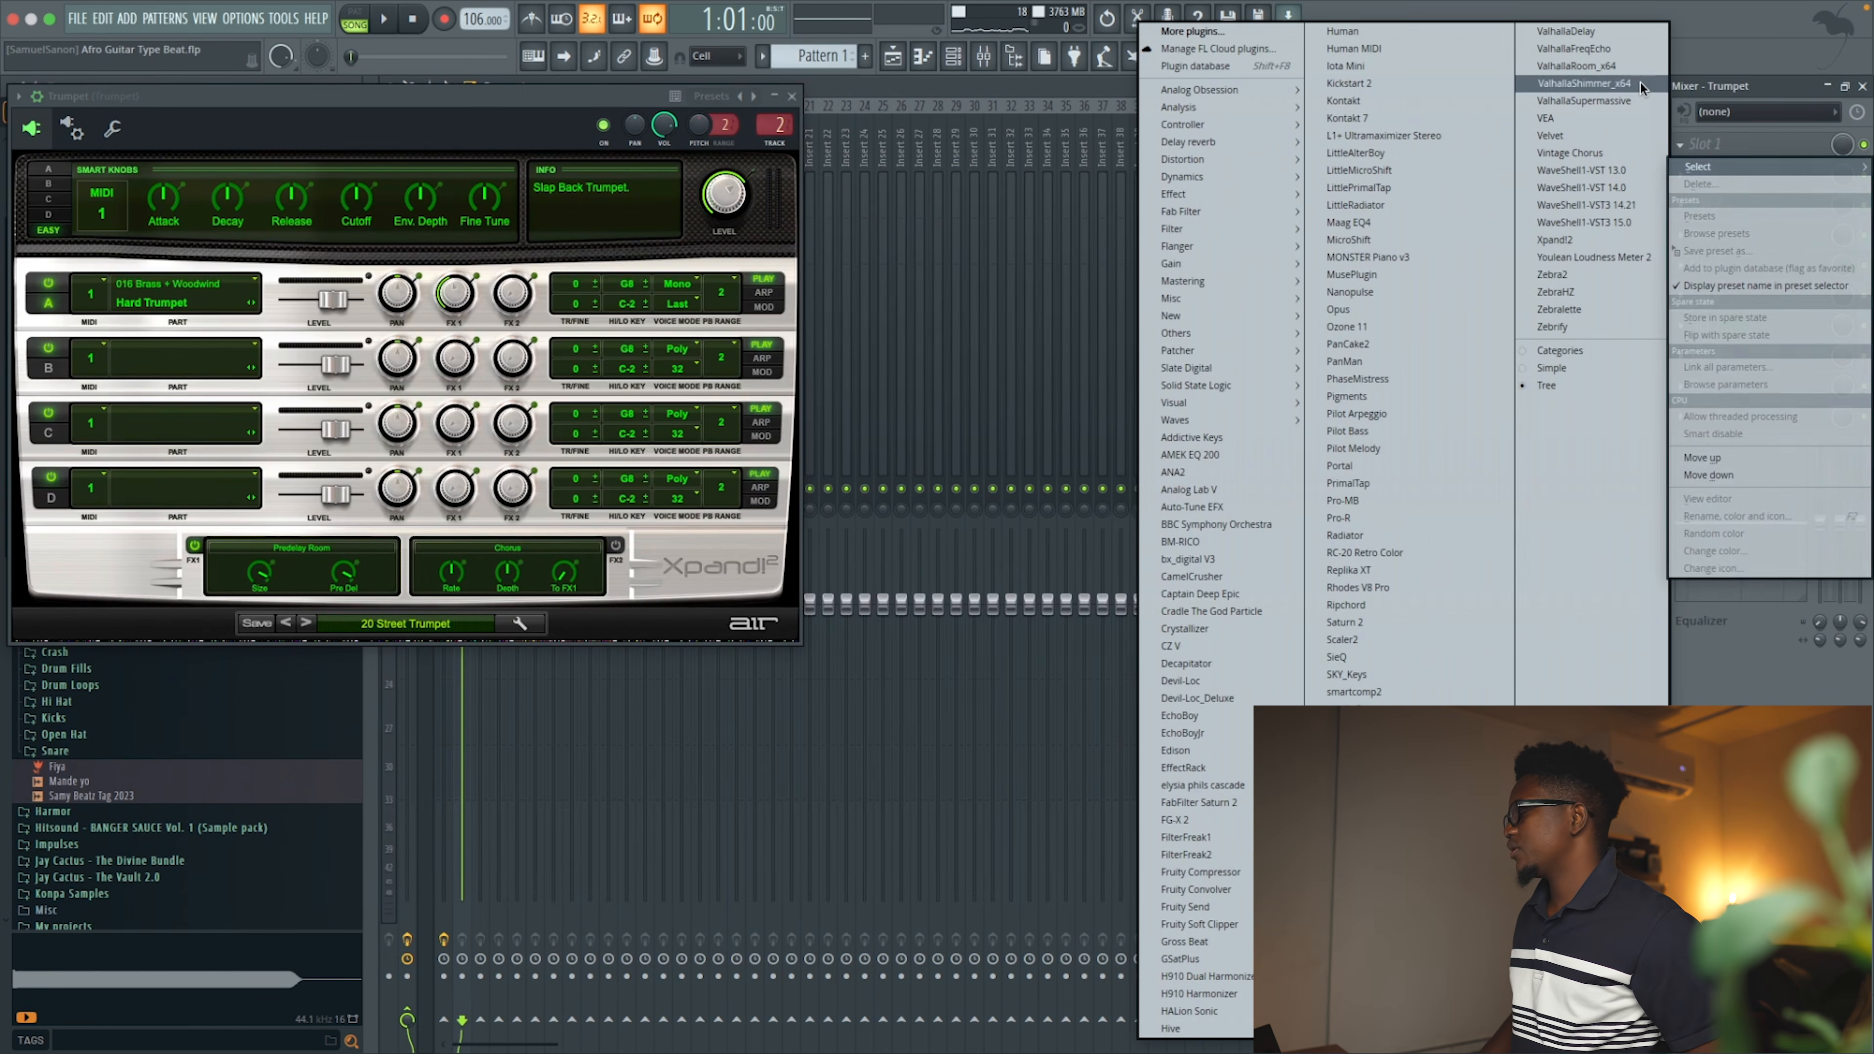
left_click(1567, 33)
Set the trumpet's ValhallaDelay to 21.2 % mix, Dual style and 14.9 % diffusion amount, test-playing the delay
left_click_drag(167, 216, 160, 259)
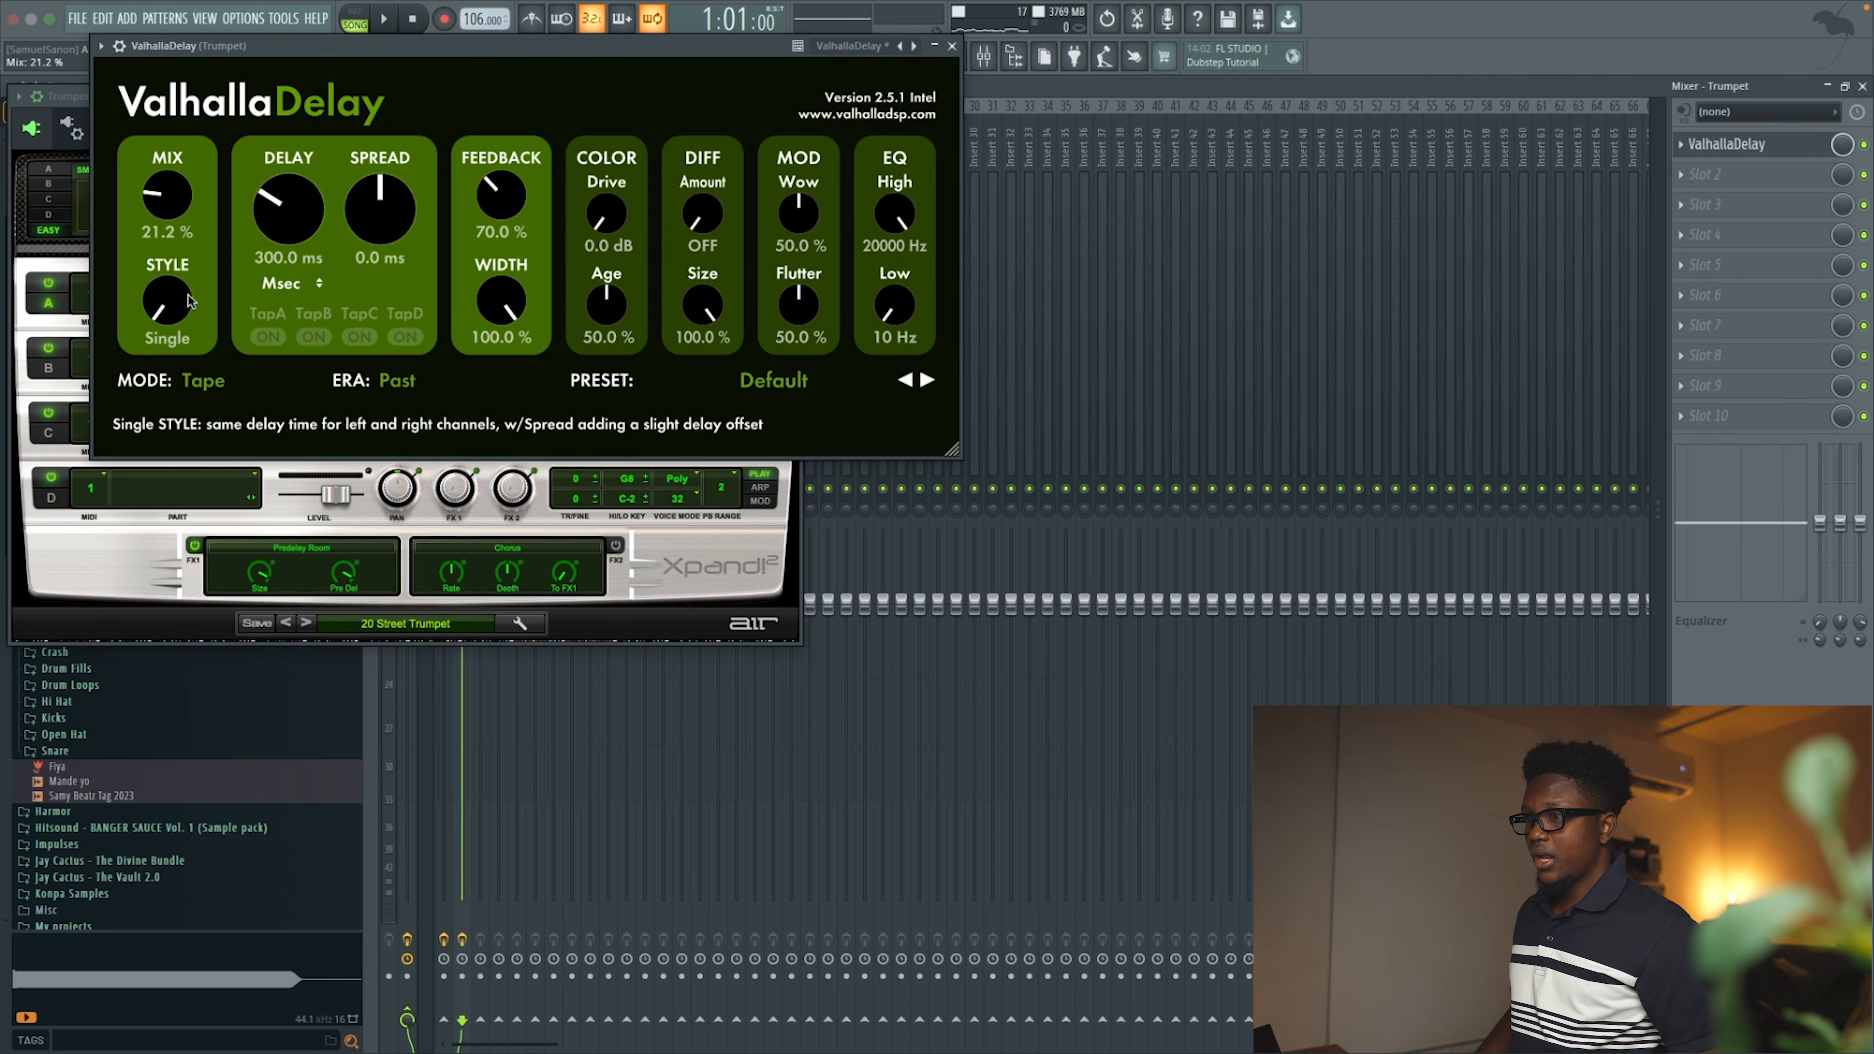
left_click_drag(170, 288, 170, 258)
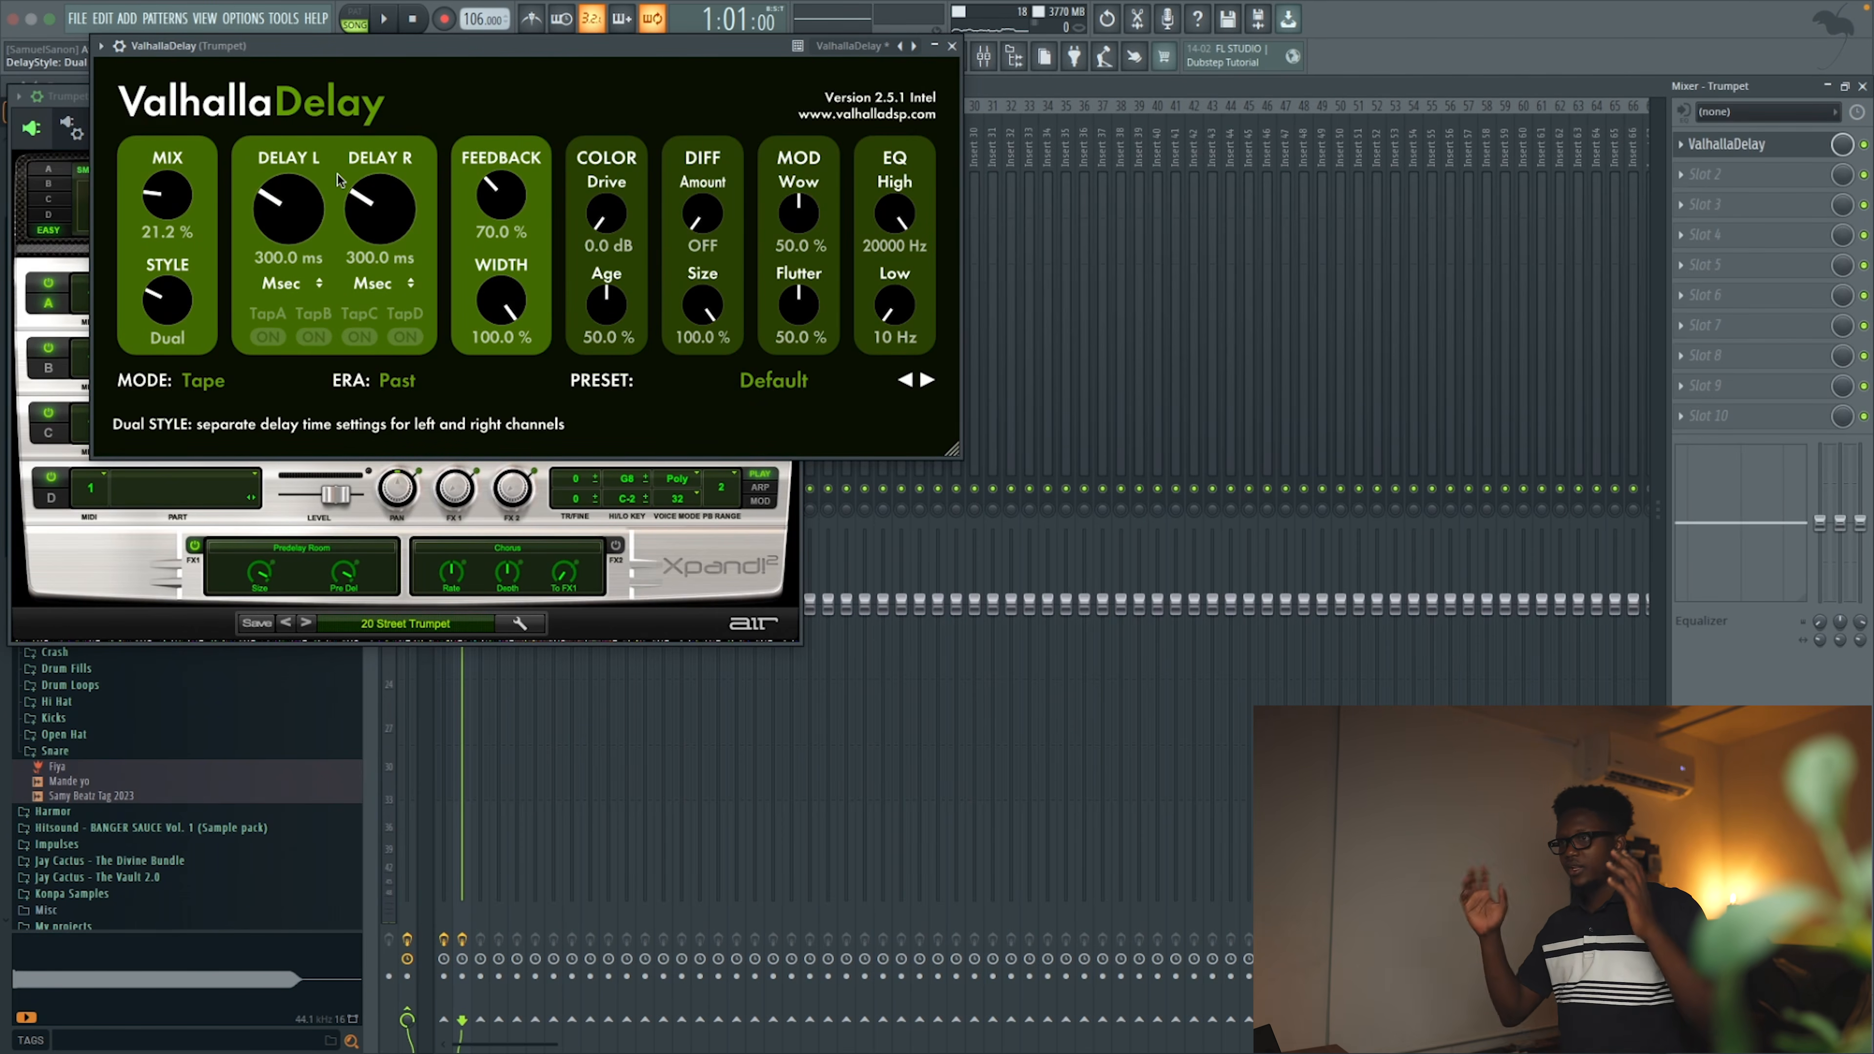
key("space")
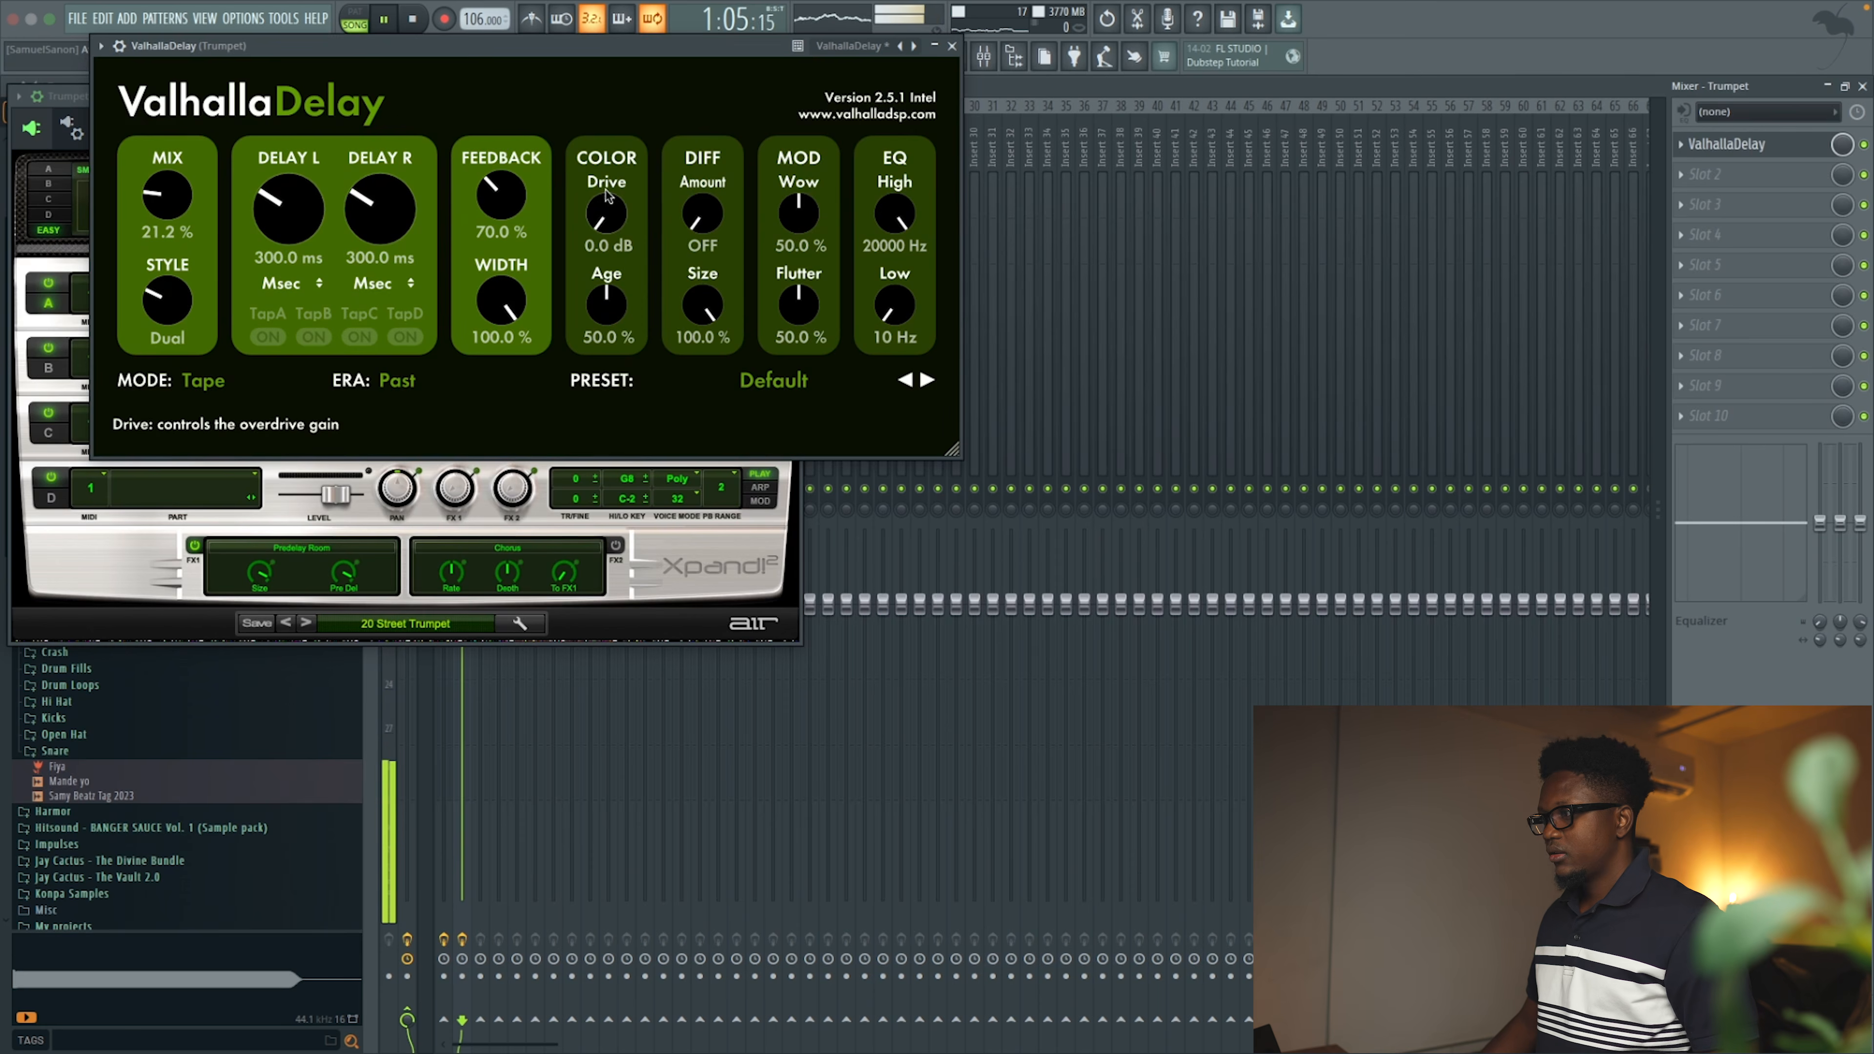
key("space")
left_click_drag(693, 222, 692, 216)
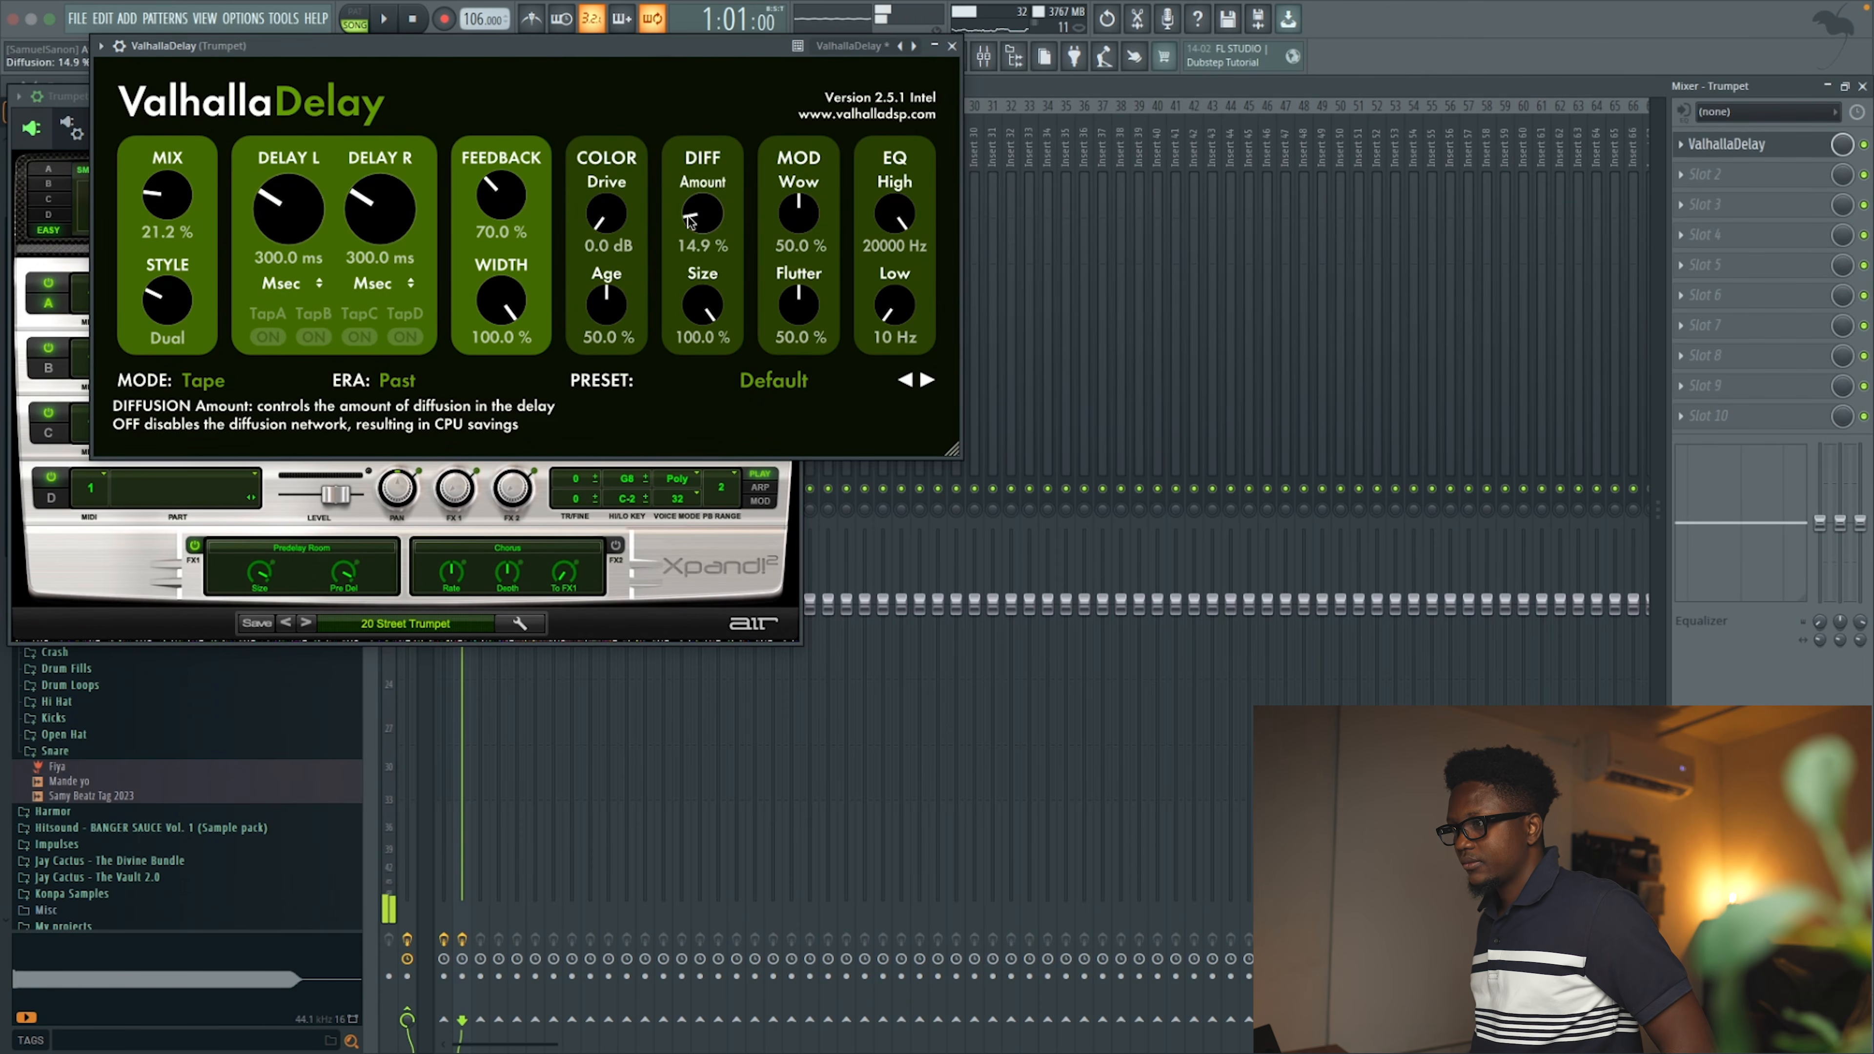
Set the trumpet delay's drive to 3.3 dB and its low EQ cut to 470 Hz while test-playing the beat
key("space")
key("space")
left_click_drag(883, 295, 873, 281)
key("space")
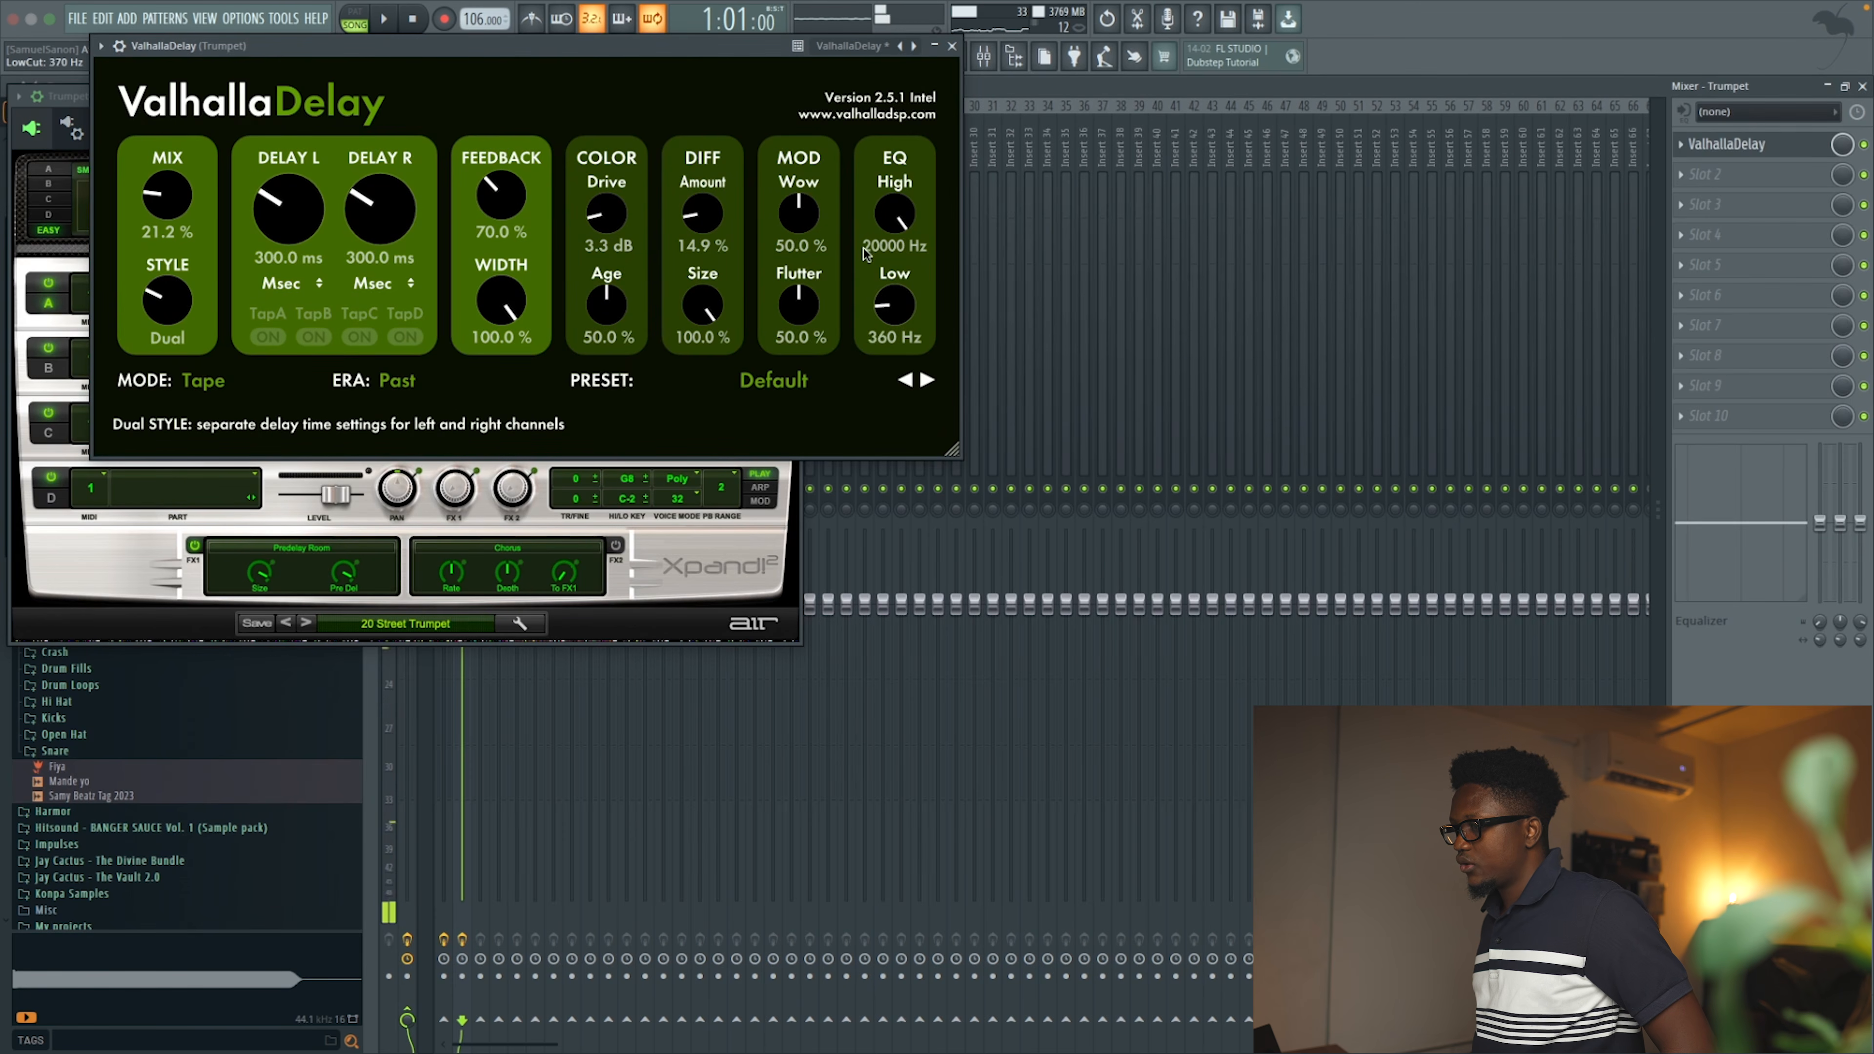
key("space")
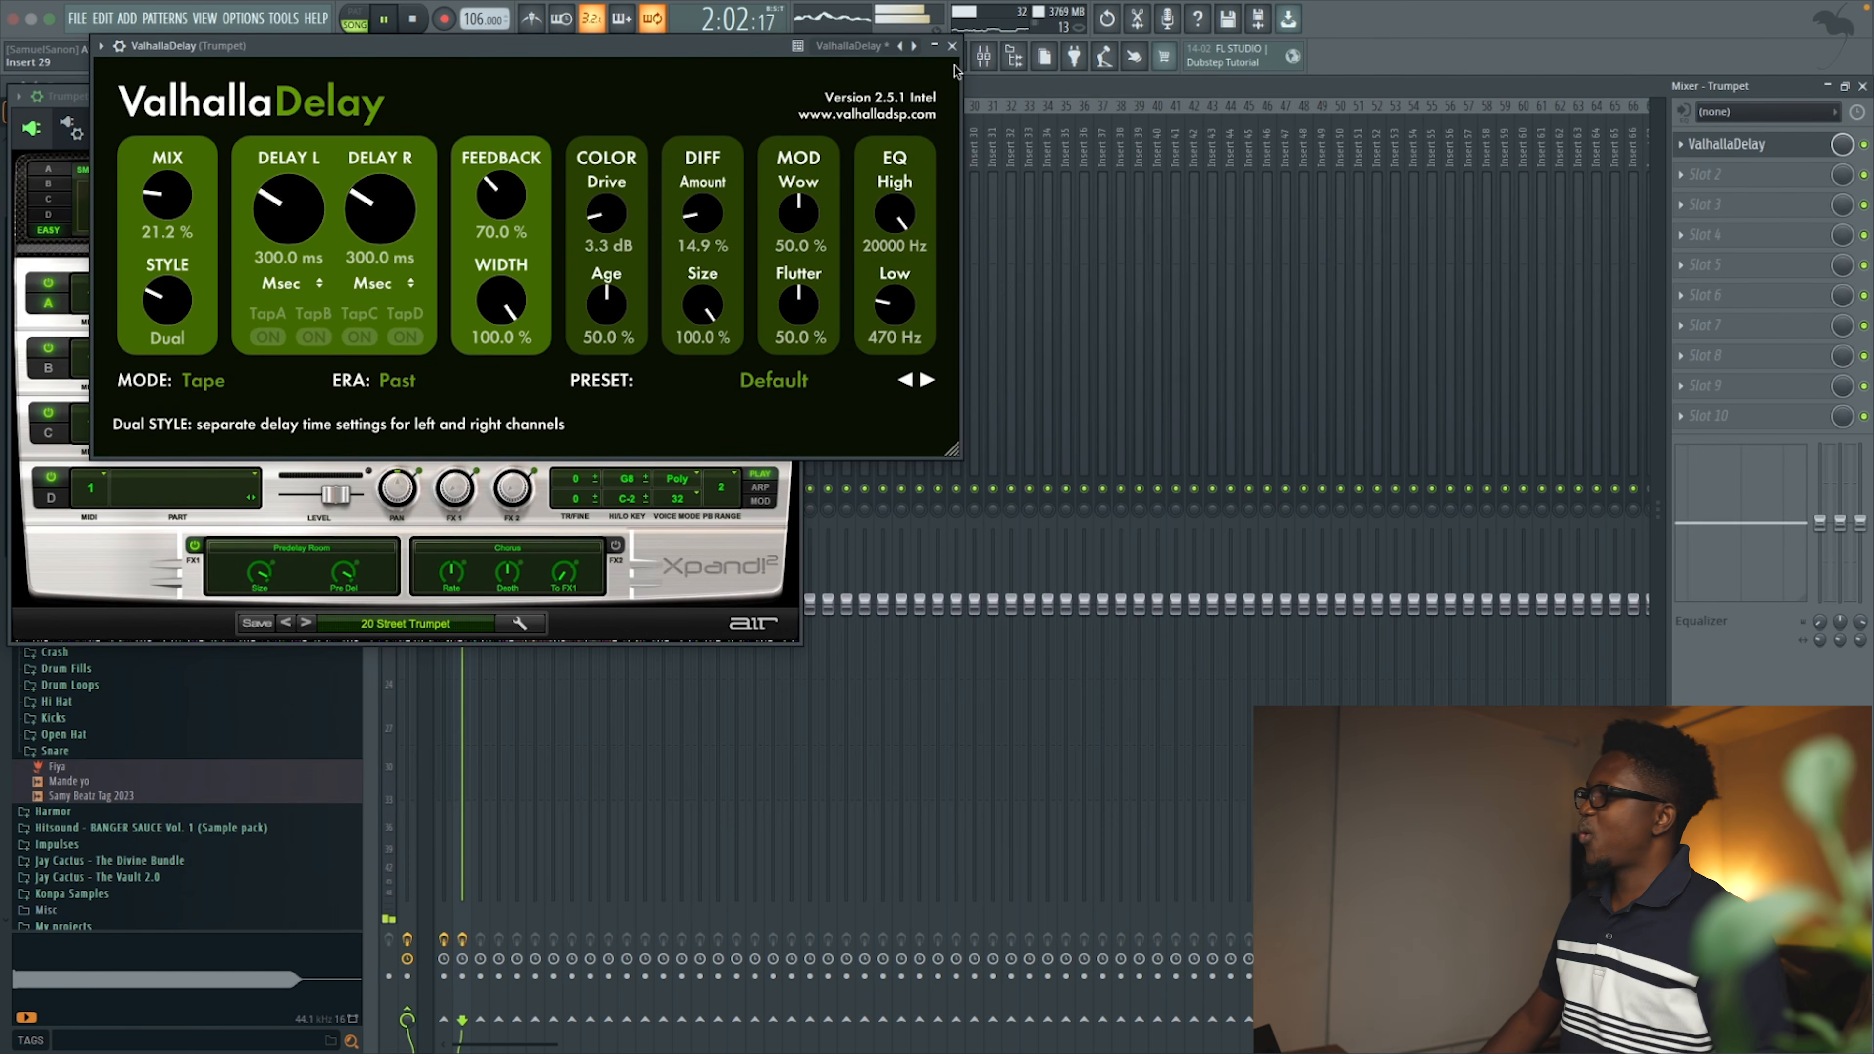
Close the ValhallaDelay, Trumpet and mixer windows and play the full beat with the channel rack in view
left_click(952, 46)
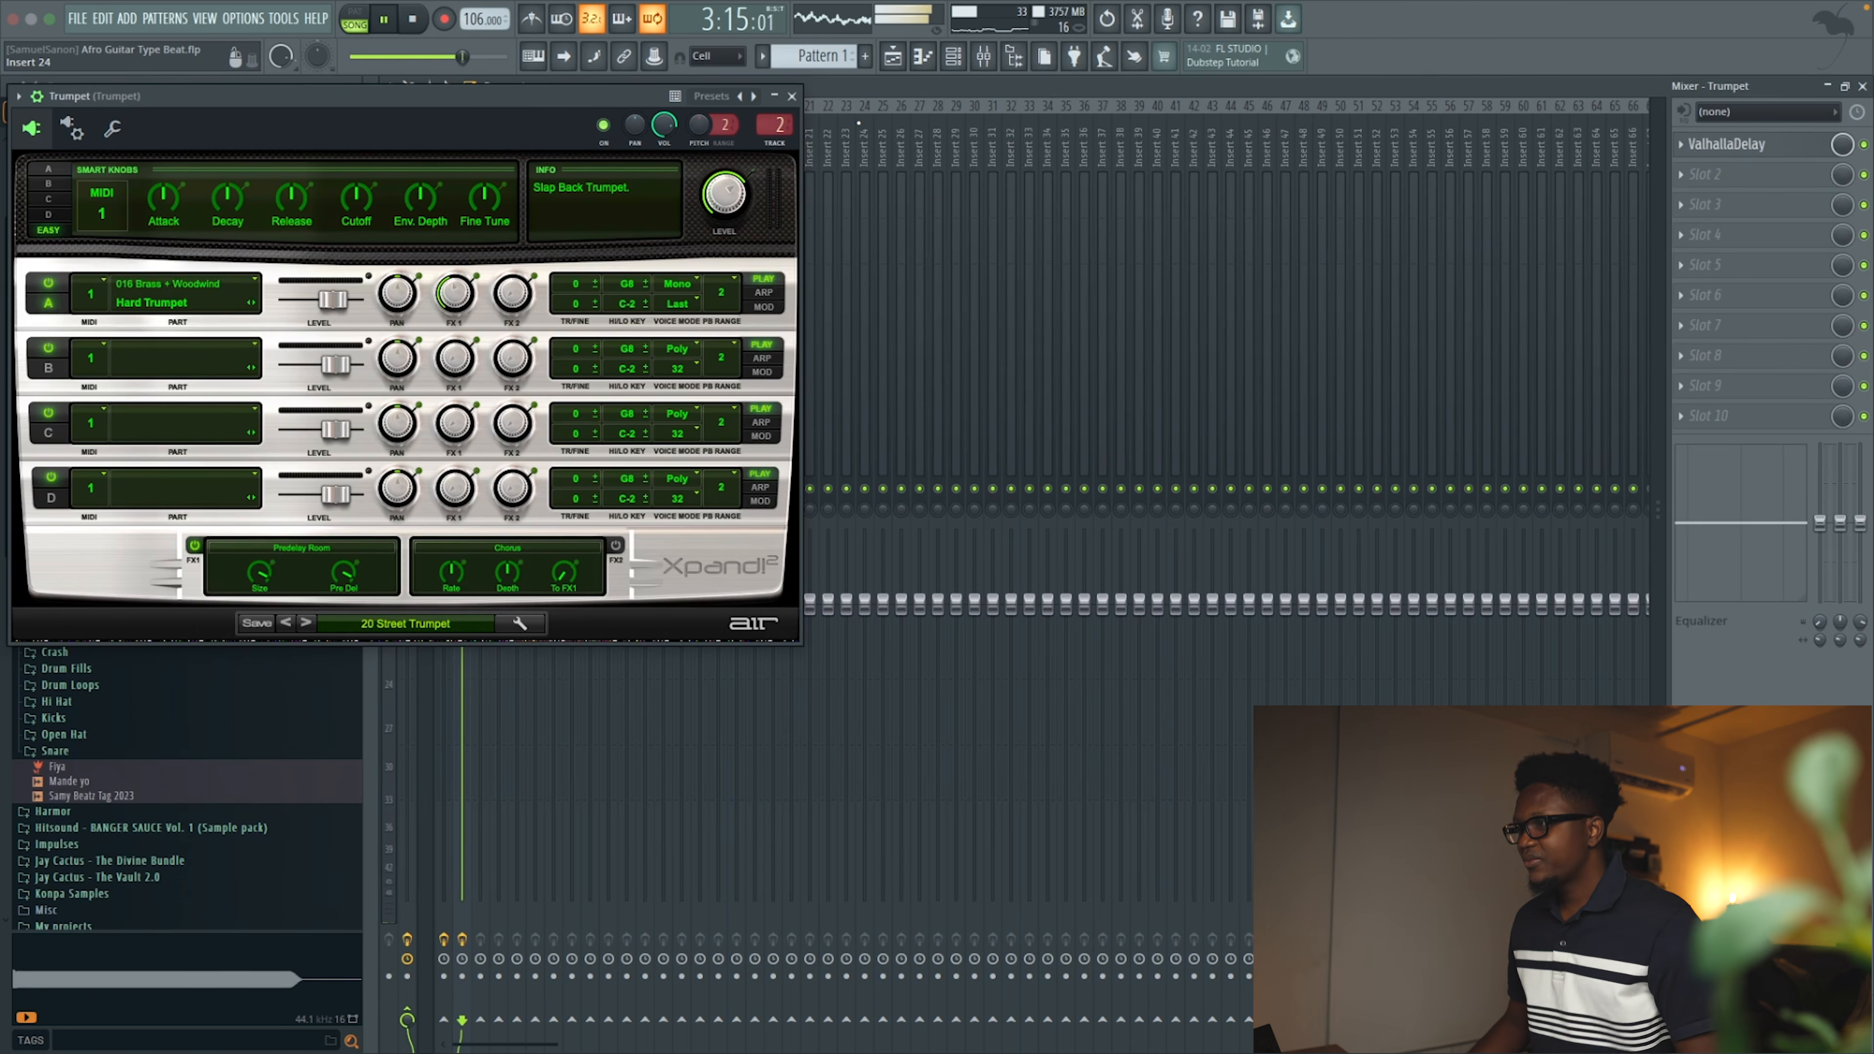
left_click(795, 96)
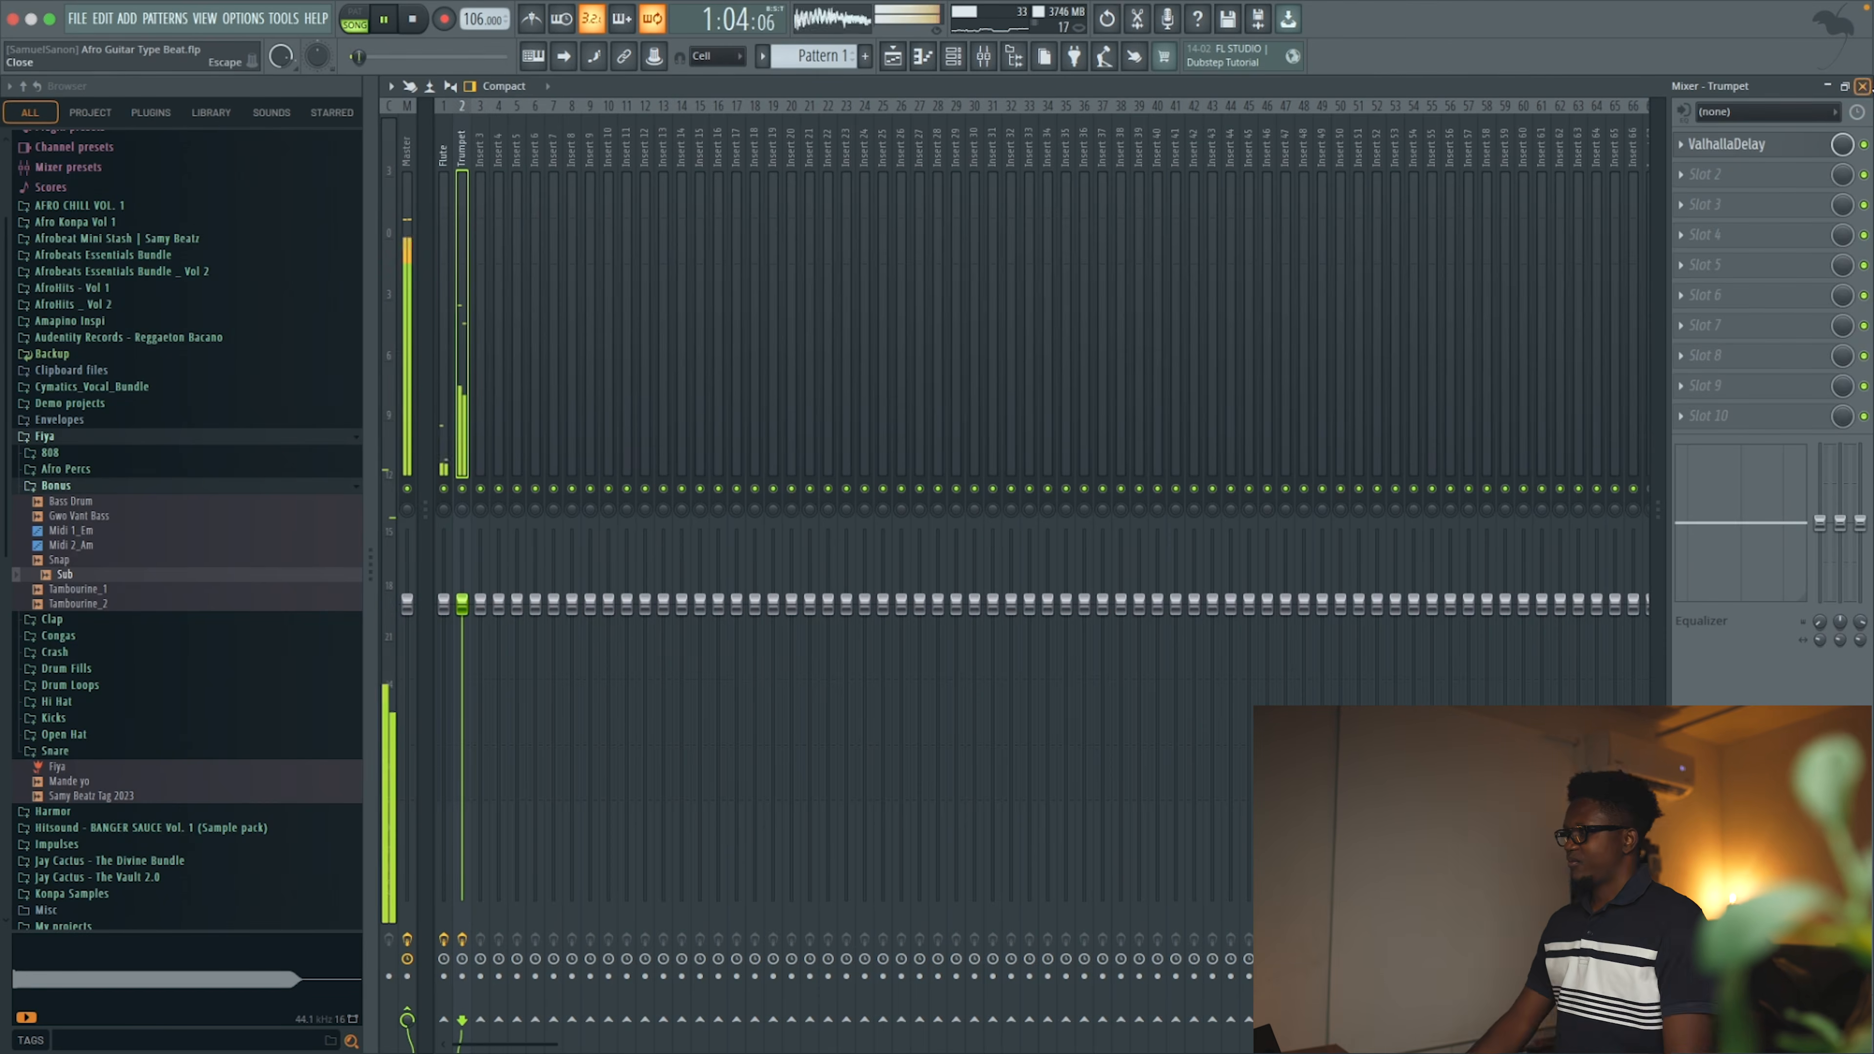
key("F9")
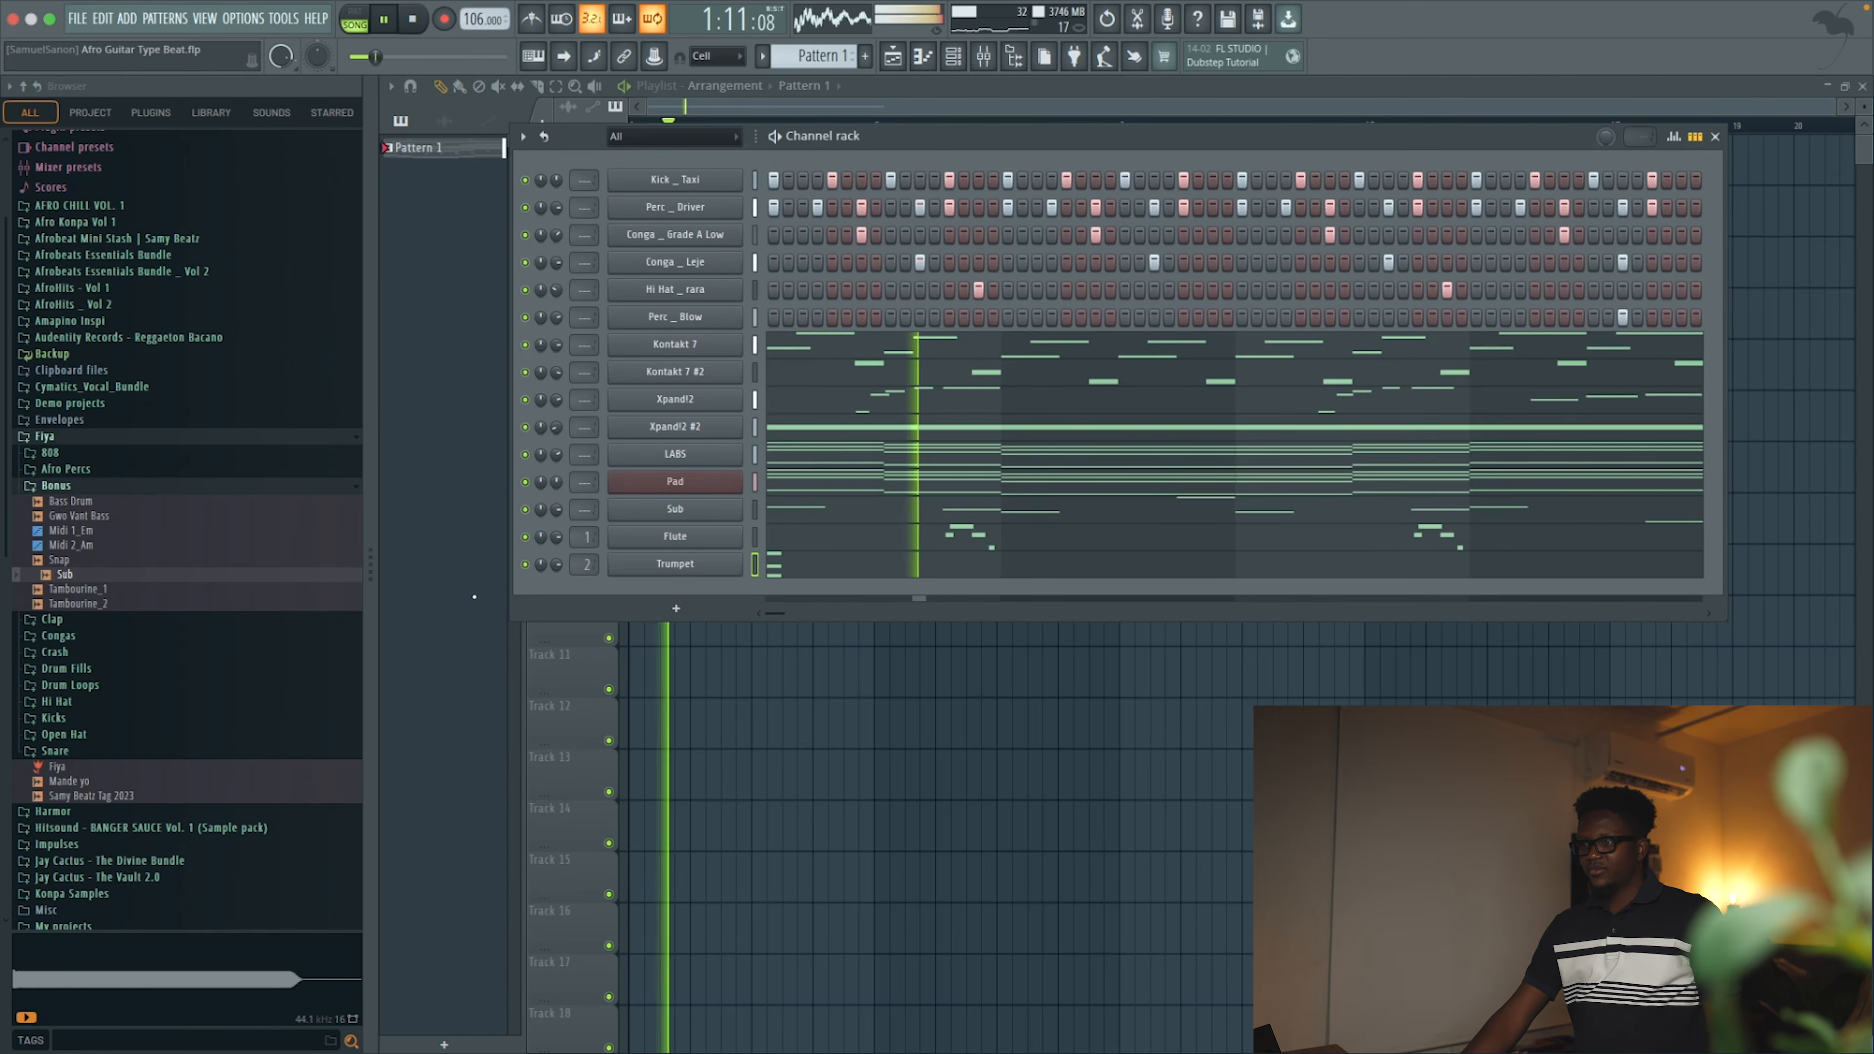
key("XF86AudioRaiseVolume")
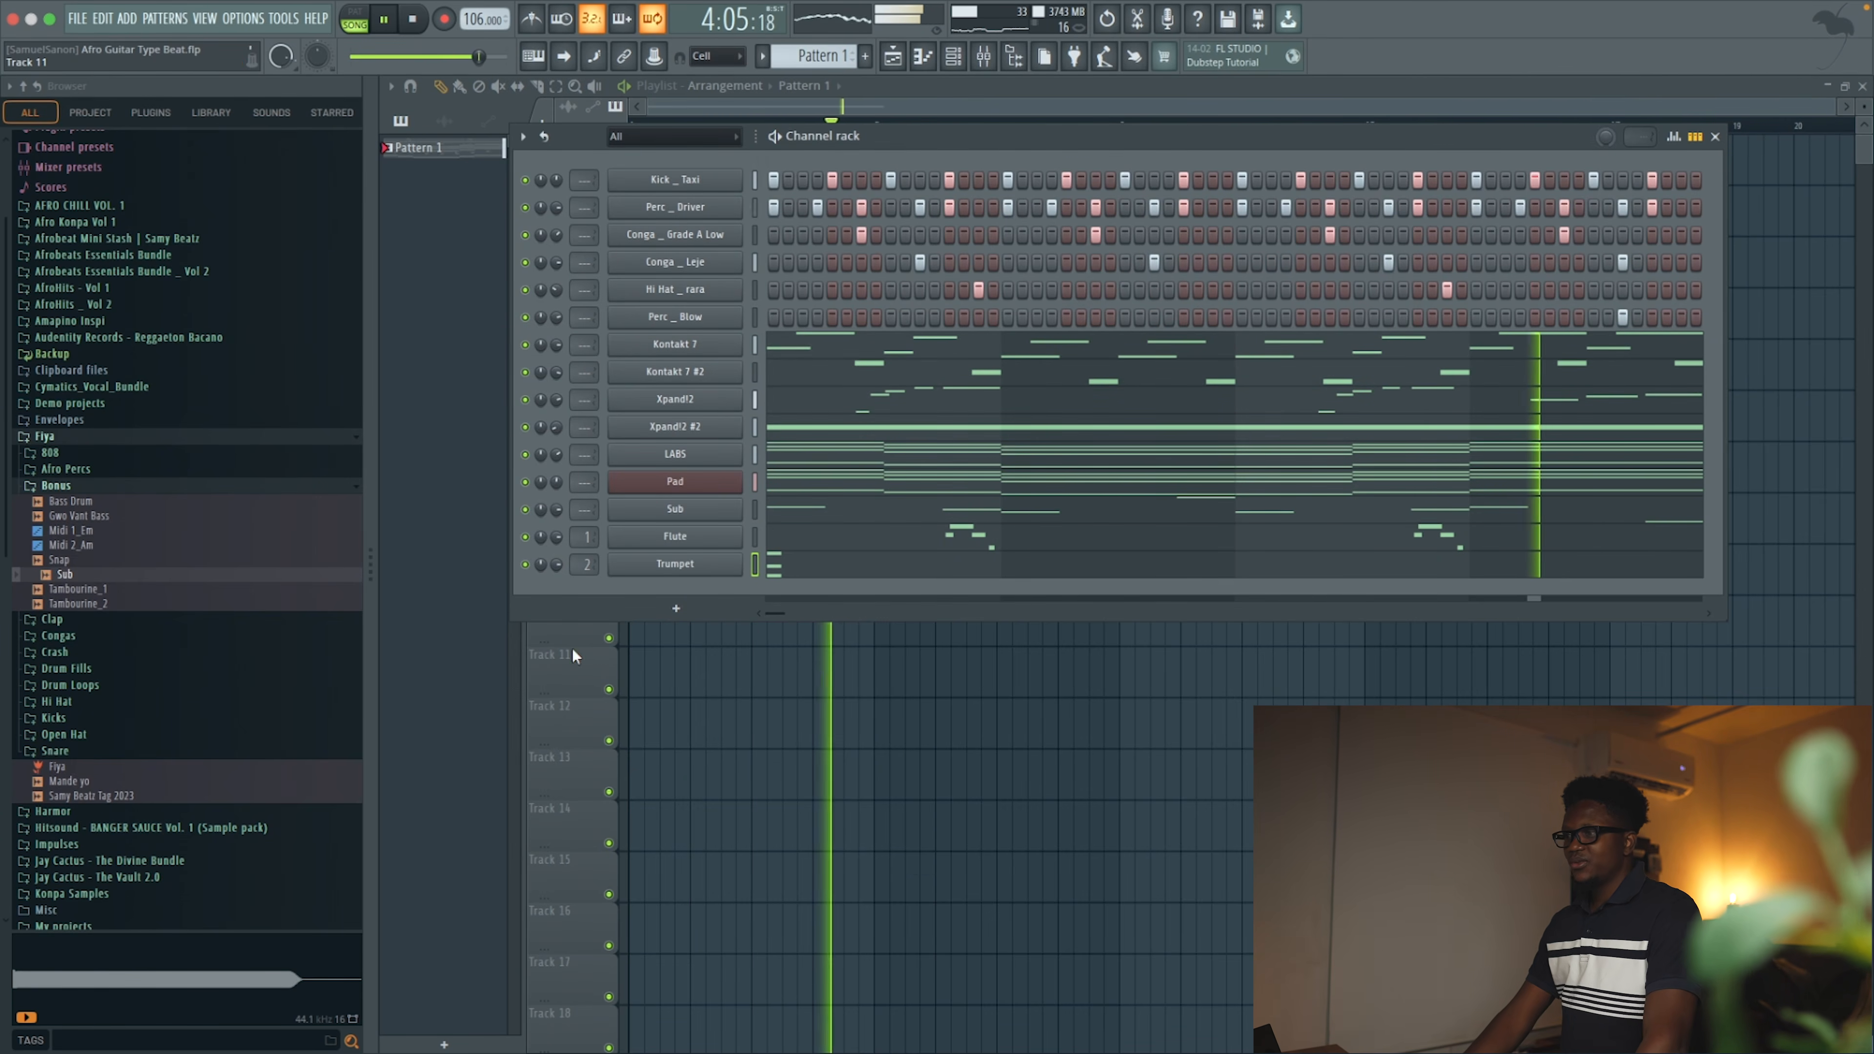
key("space")
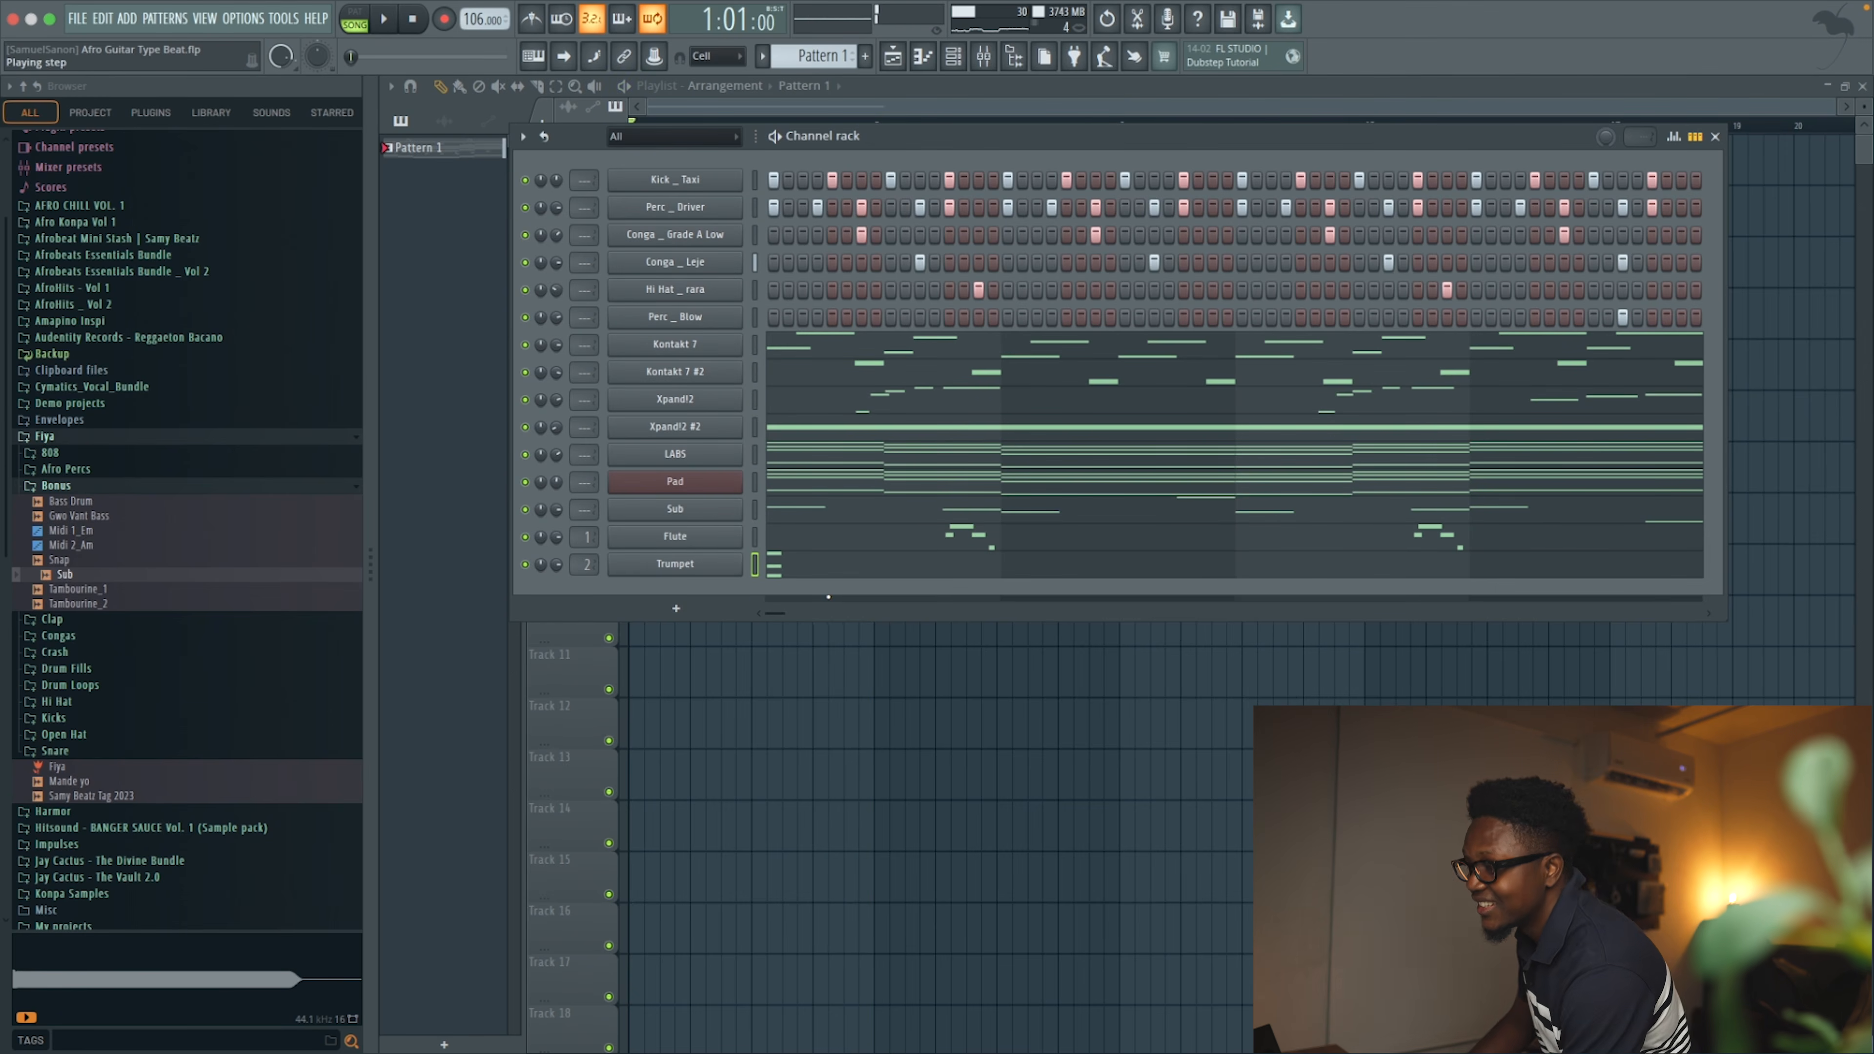
Add a CZ V channel below Trumpet, close its window and replace the instrument with Fruity DX10
left_click(680, 609)
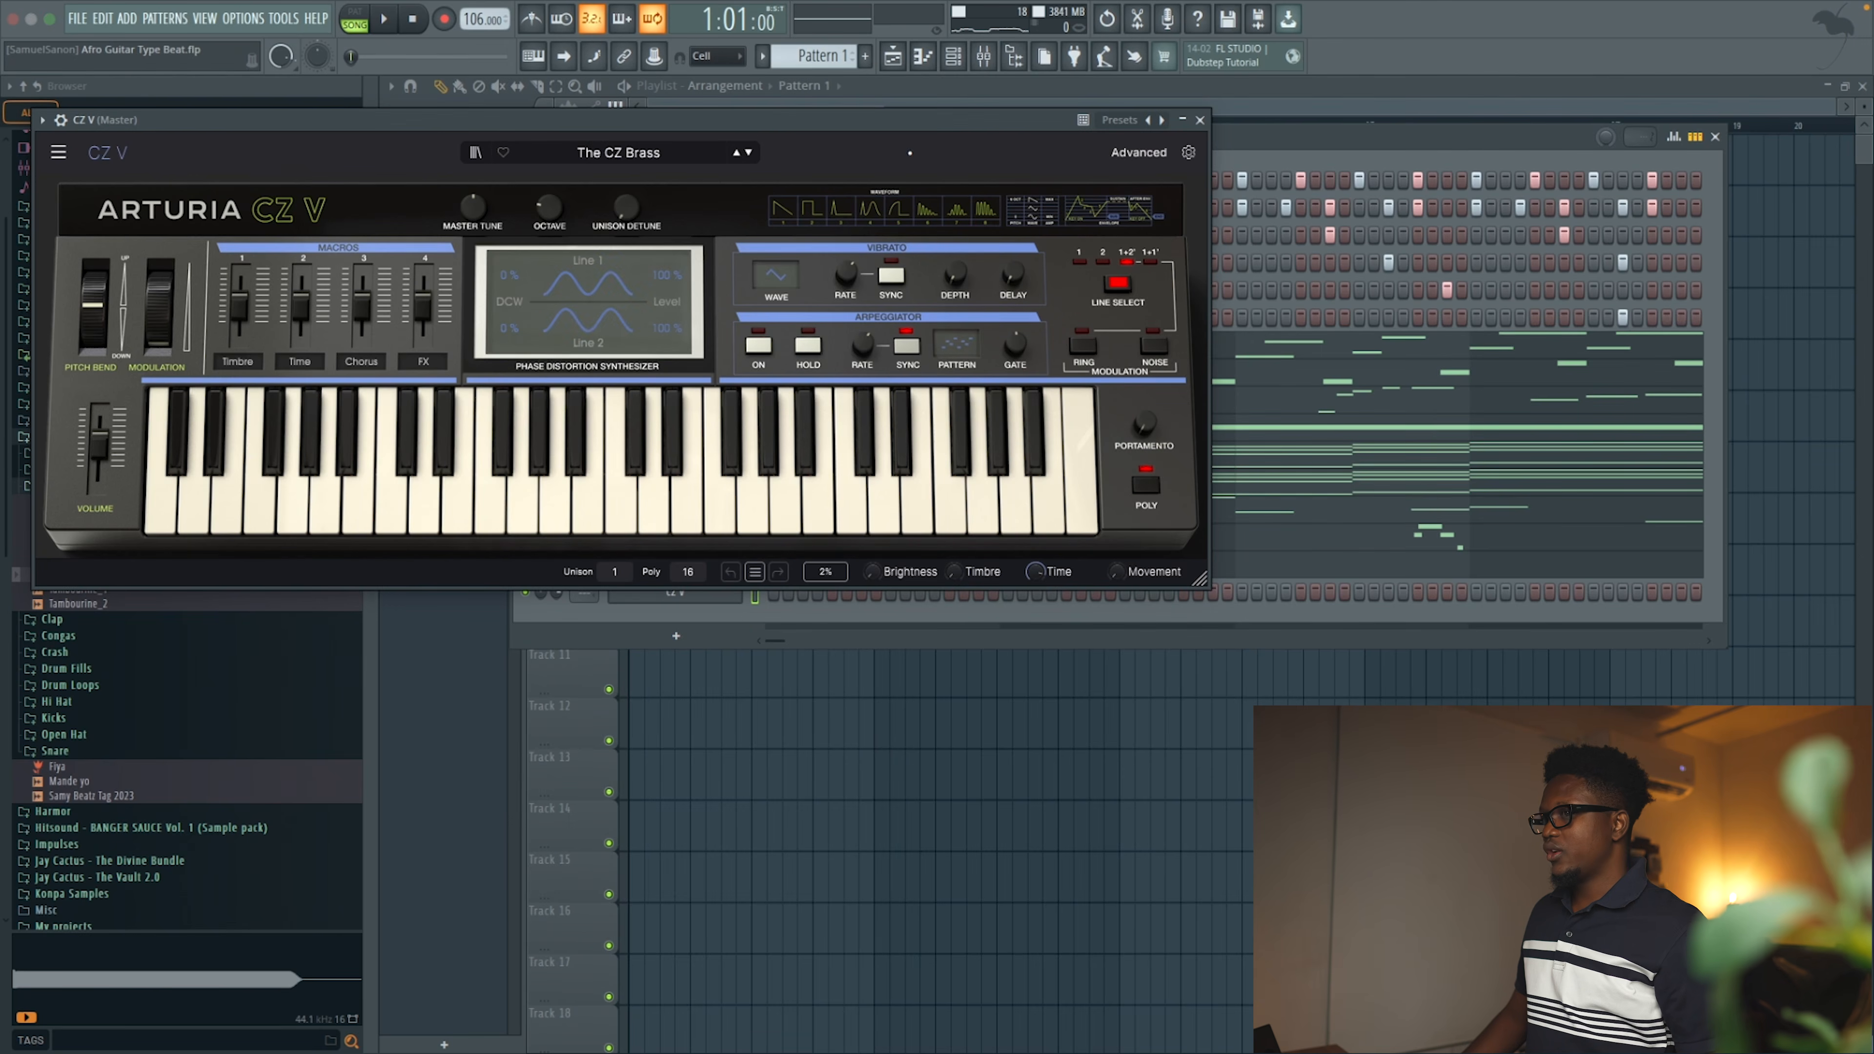
left_click(1201, 120)
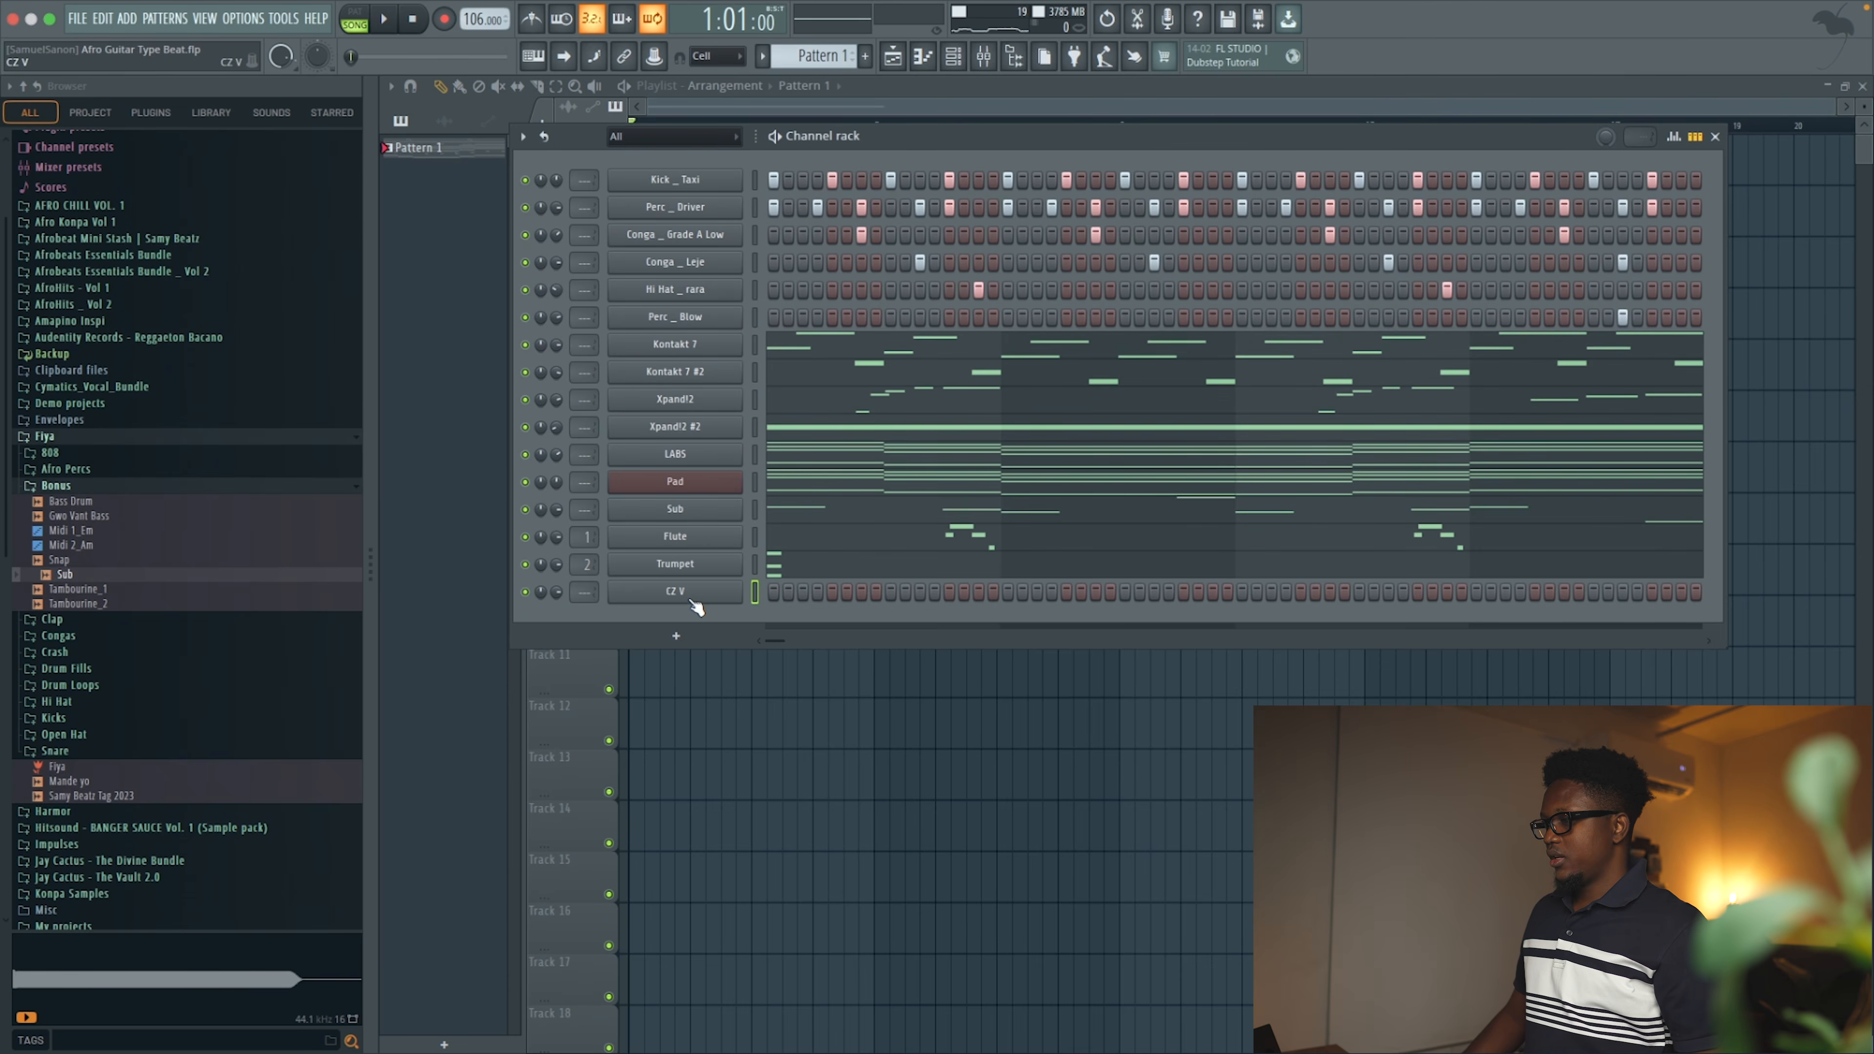
right_click(741, 590)
mouse_move(891, 748)
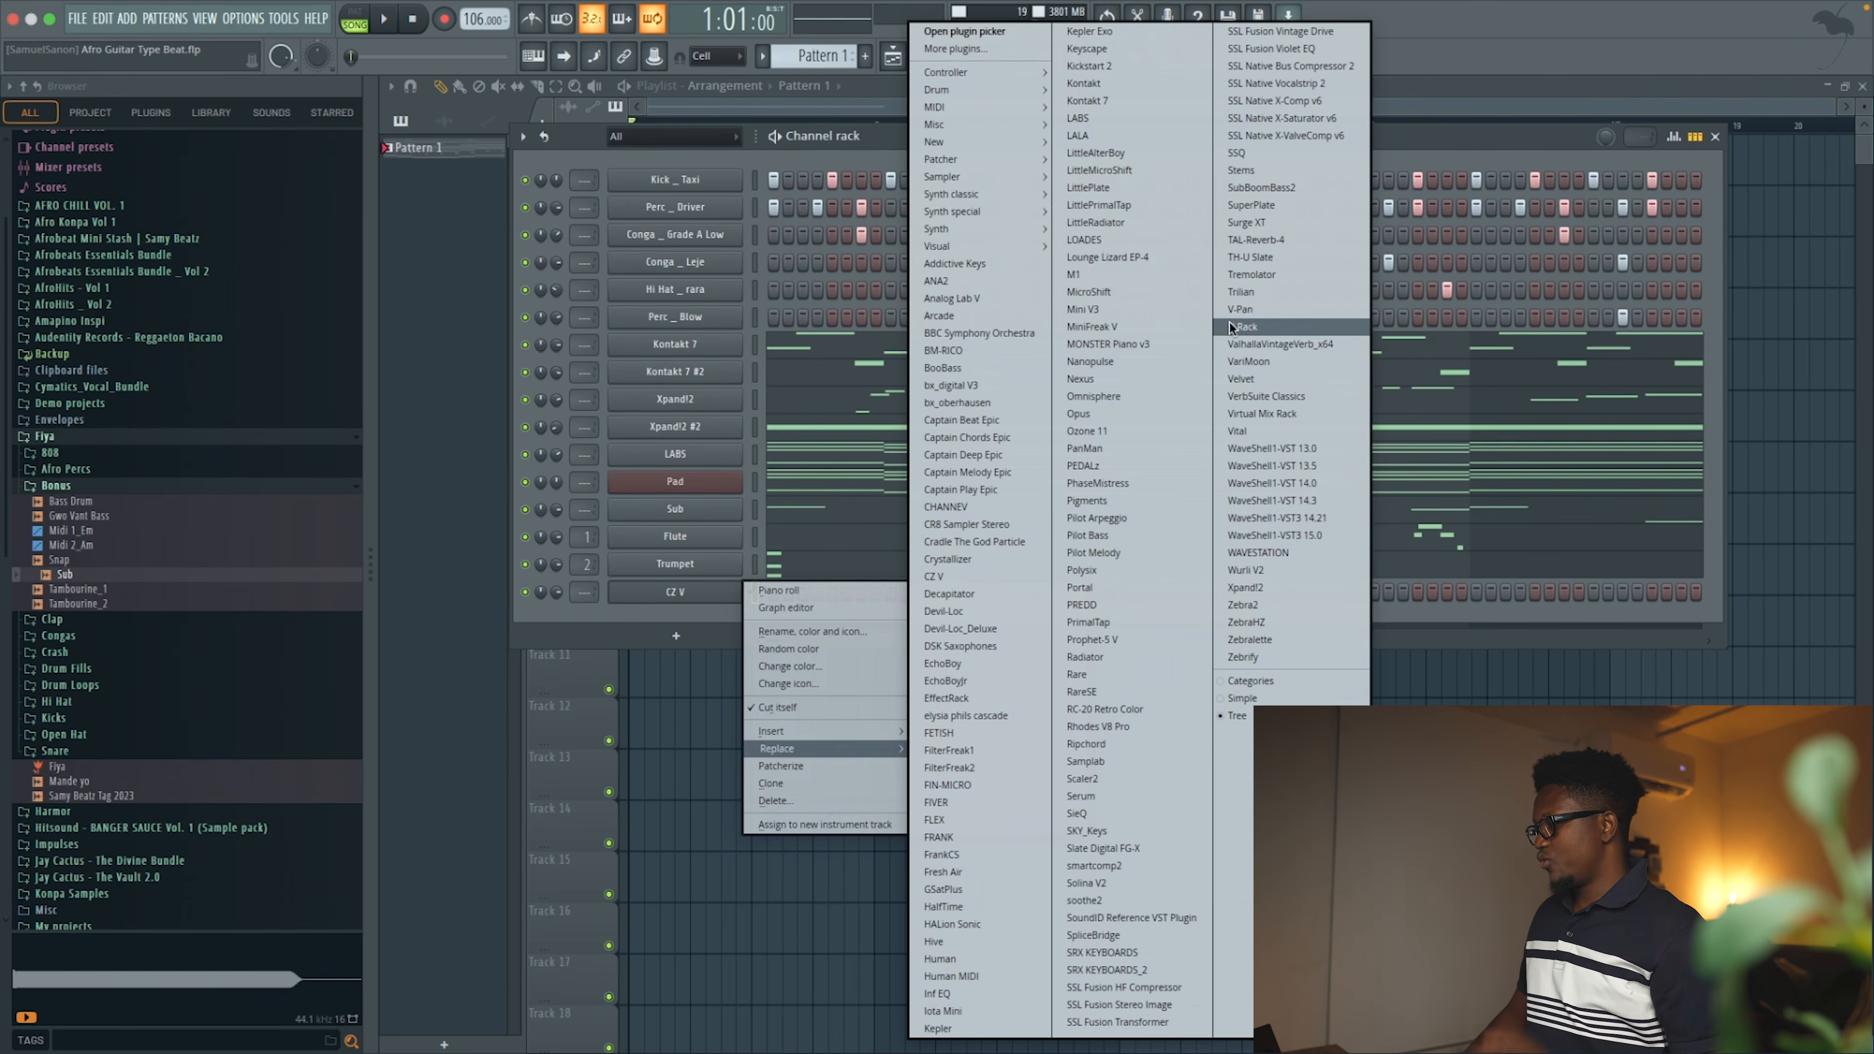
mouse_move(997, 227)
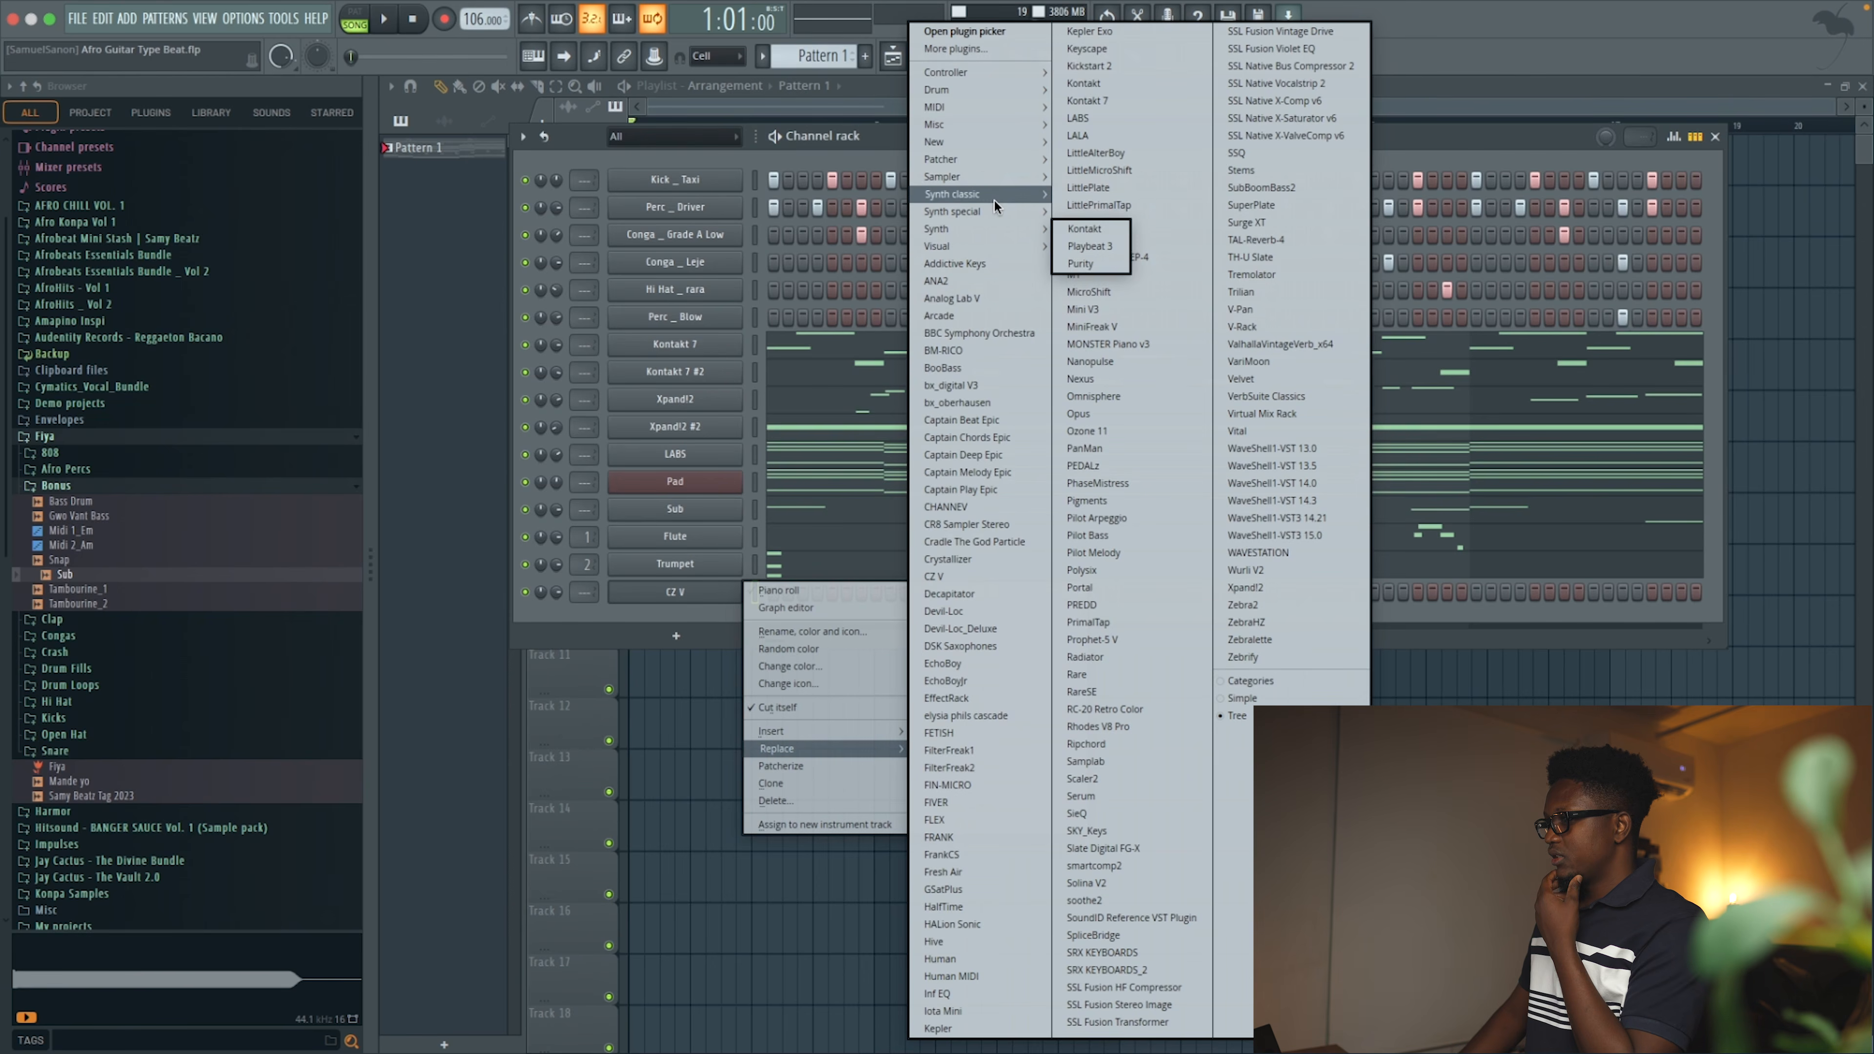
left_click(1116, 231)
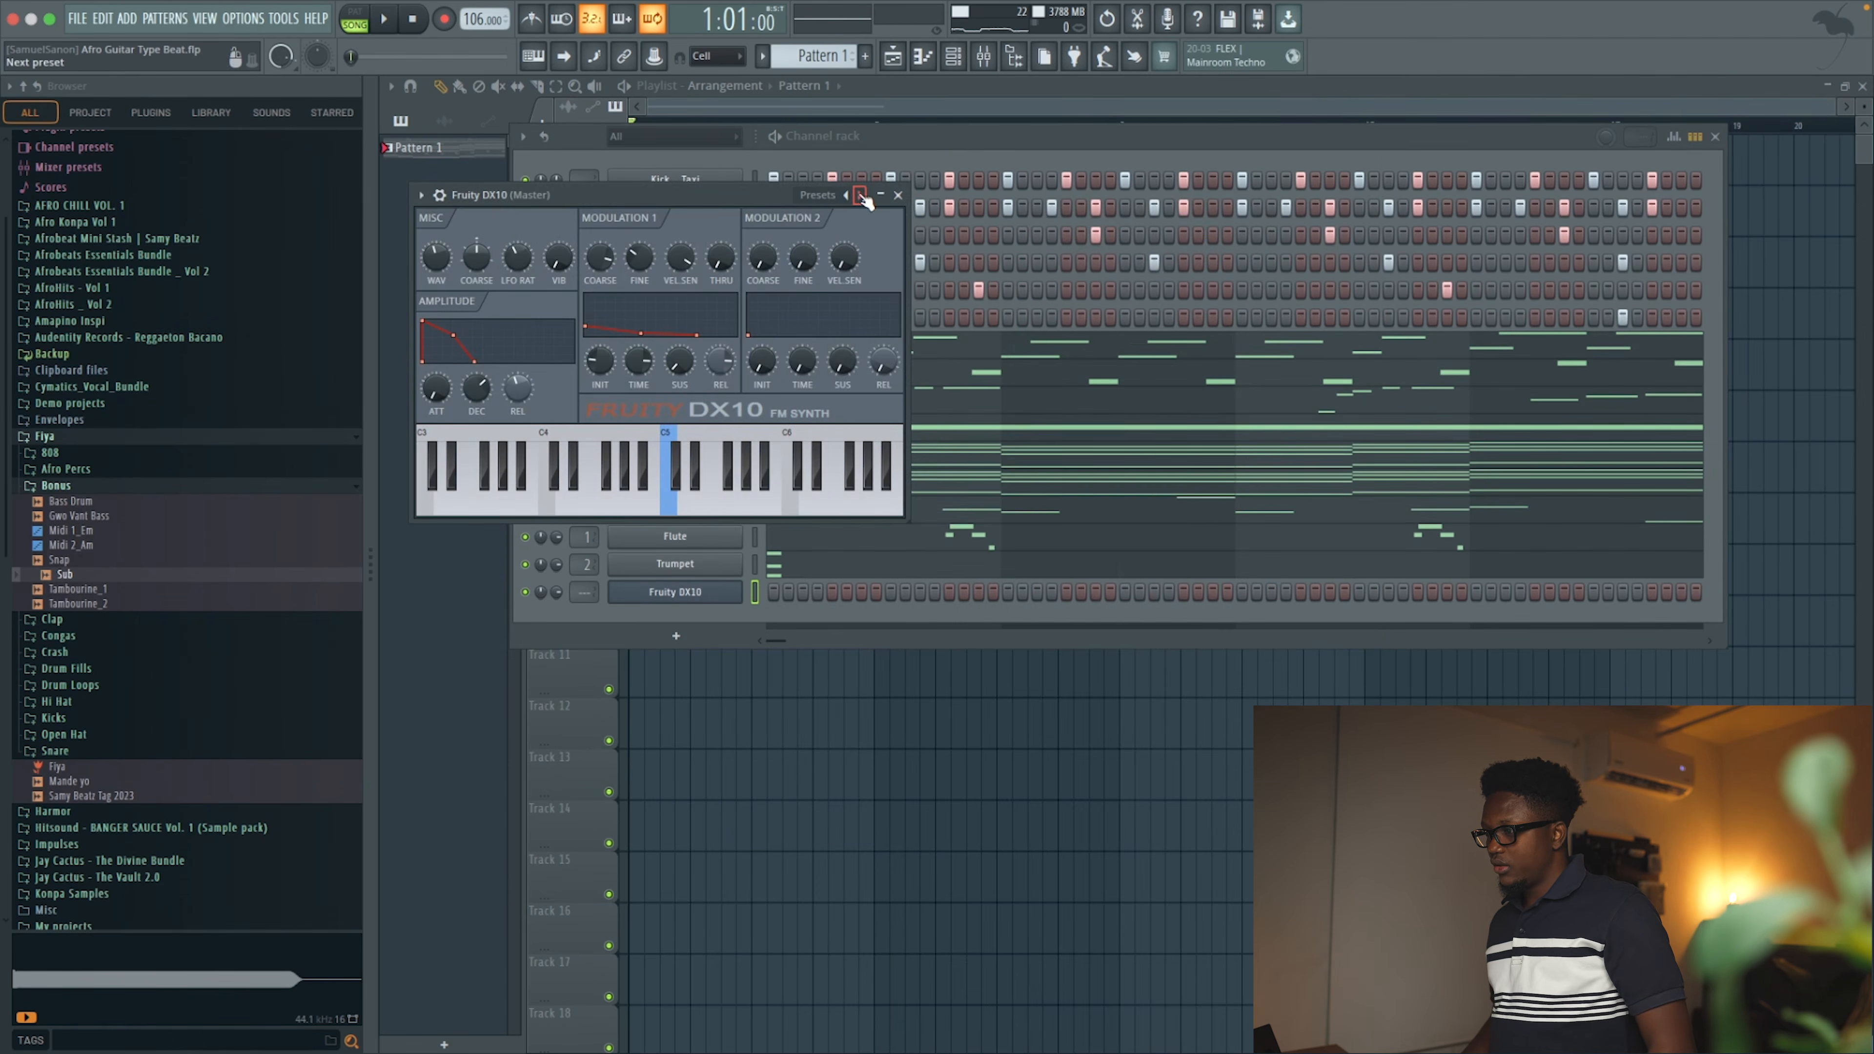
Load the SB _ Basic Log Vib preset in Fruity DX10 and close the plugin window
left_click(861, 196)
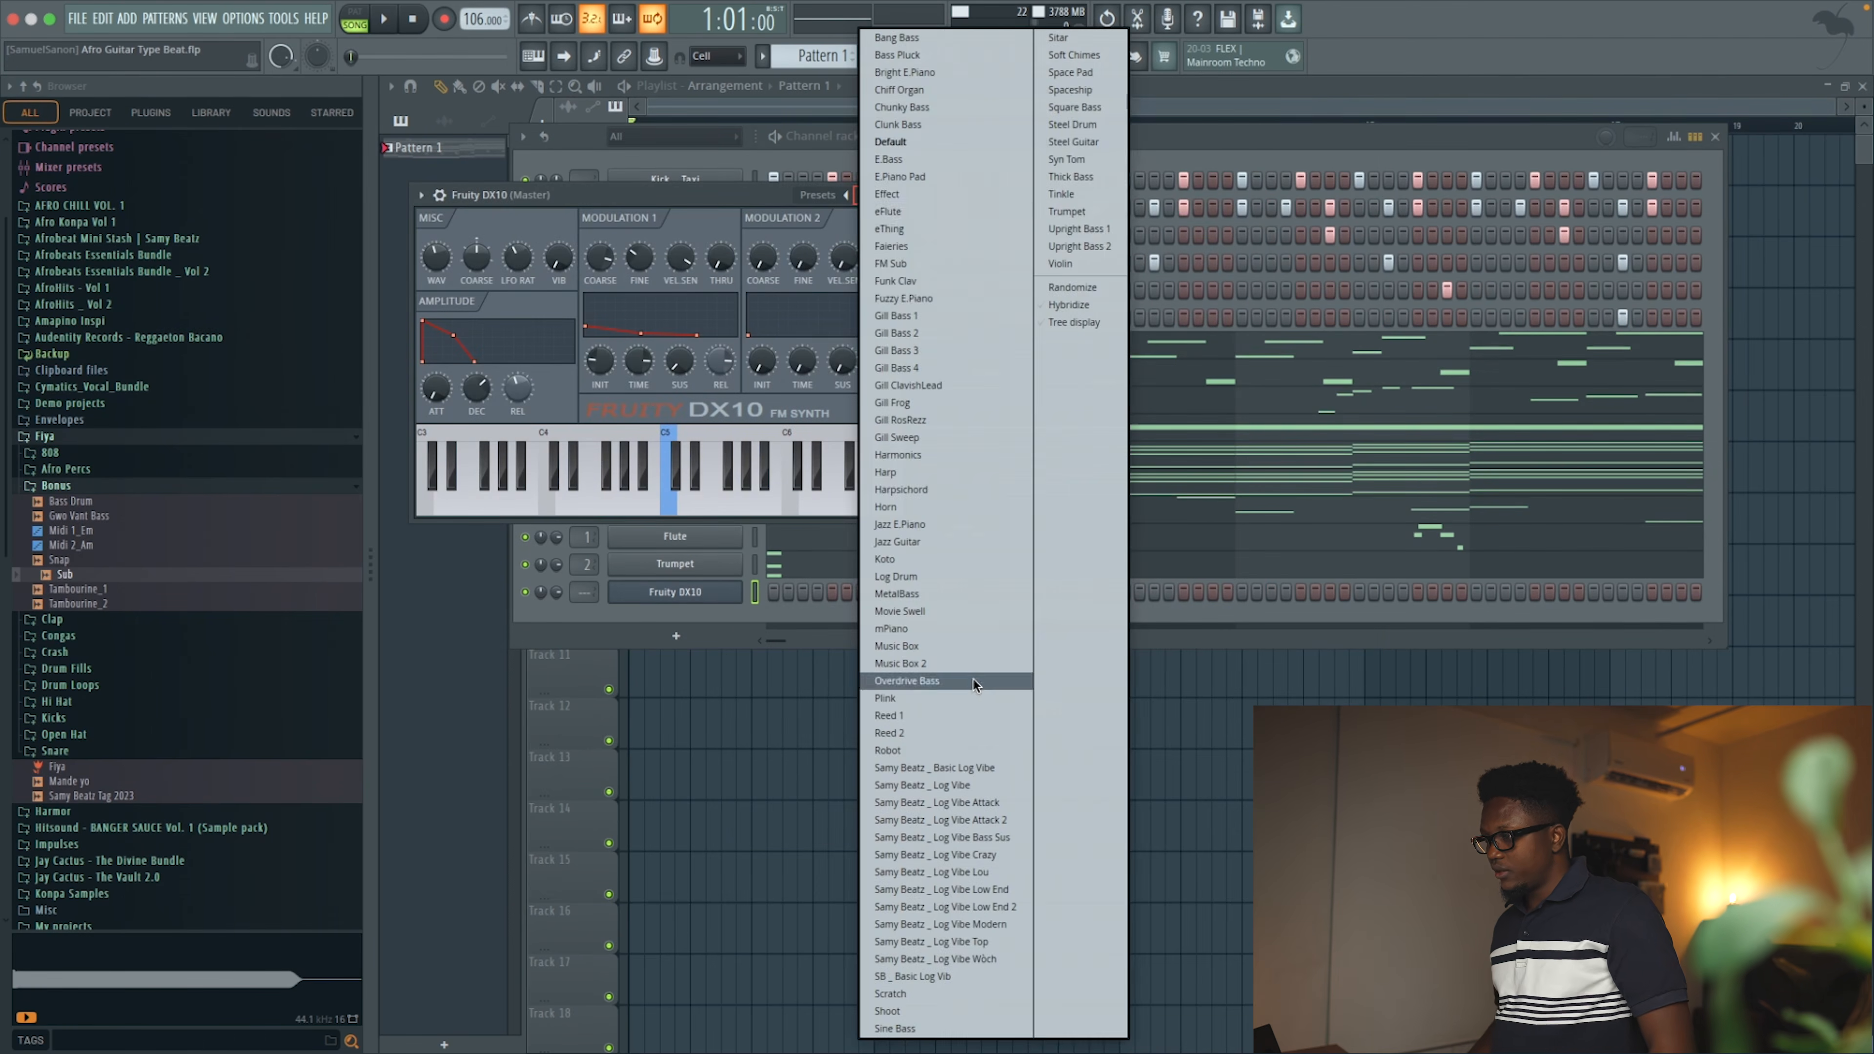
left_click(952, 975)
left_click(898, 197)
Open the log drum channel's piano roll and place a G3 note at 1:11 while test-playing the pattern
right_click(710, 591)
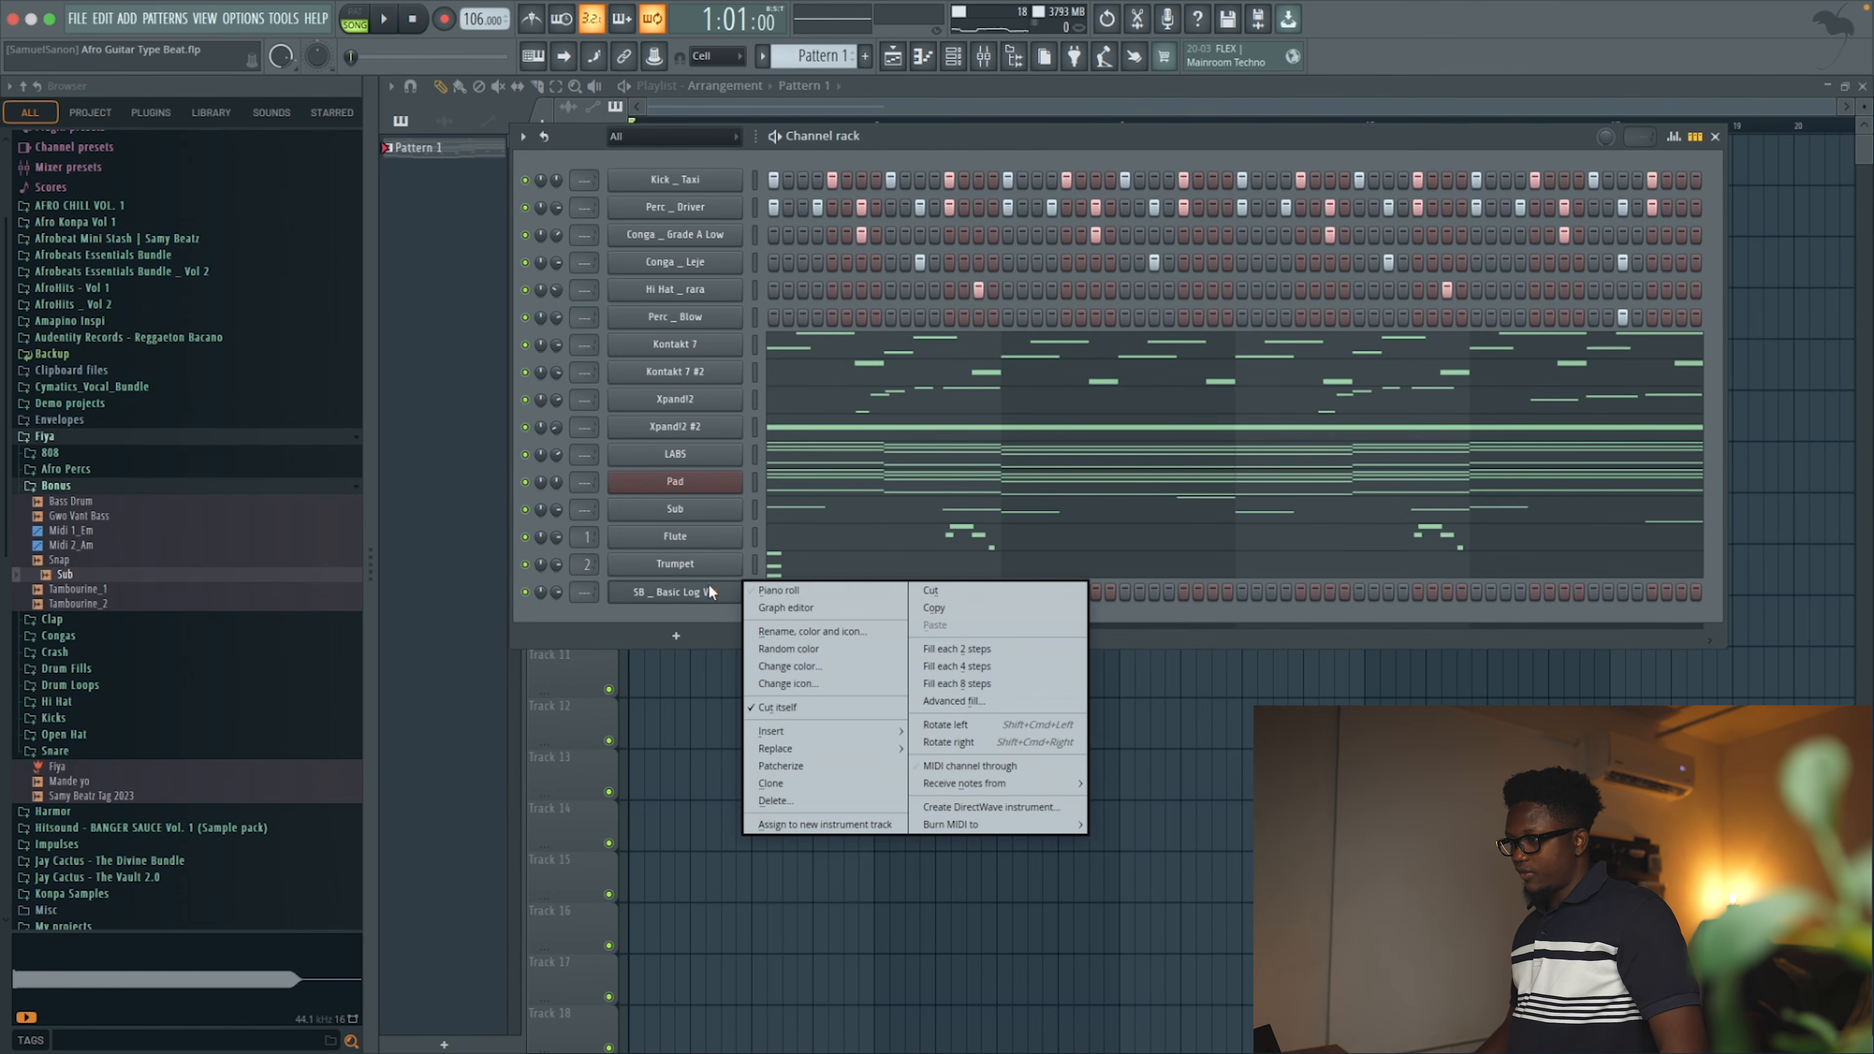
left_click(778, 591)
key("space")
key("space")
key("space")
key("space")
left_click(653, 426)
key("space")
key("space")
left_click_drag(654, 431, 651, 626)
key("space")
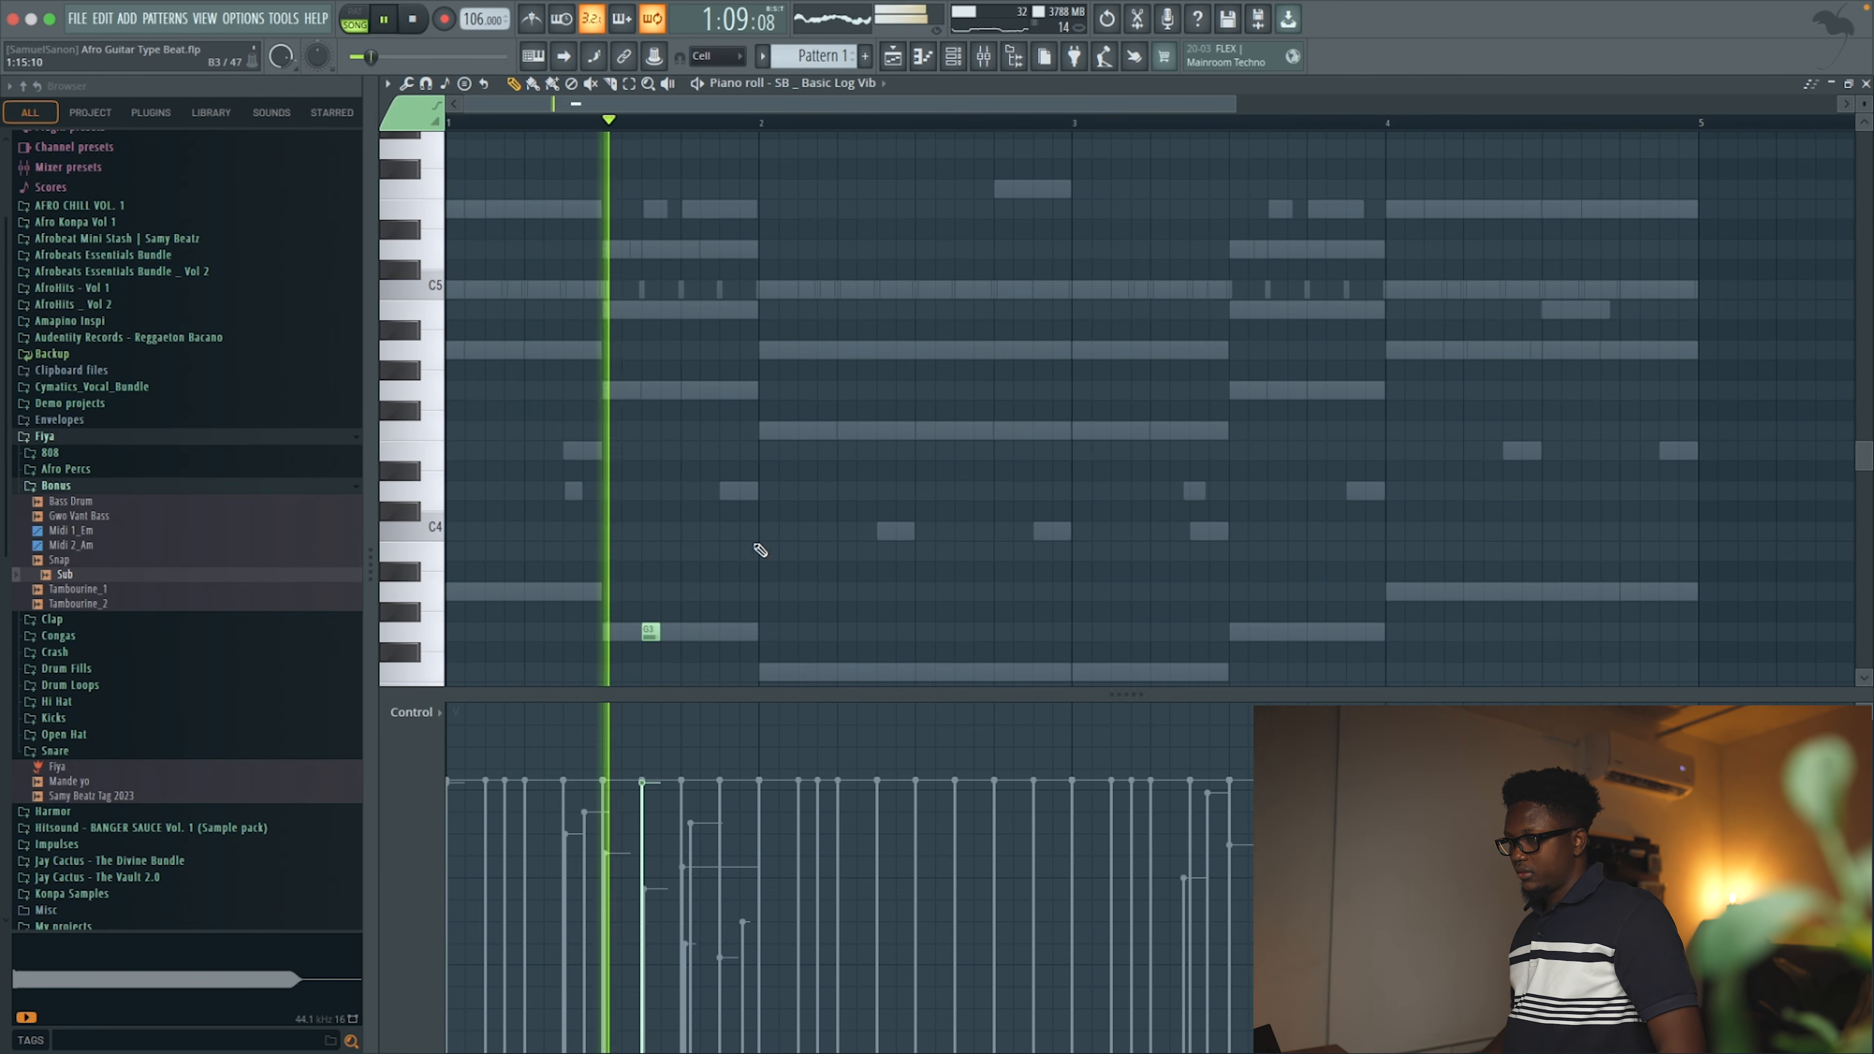
key("space")
Shorten the G3 log drum note at 1:11 through its note properties and play the pattern from the channel rack
double_click(652, 629)
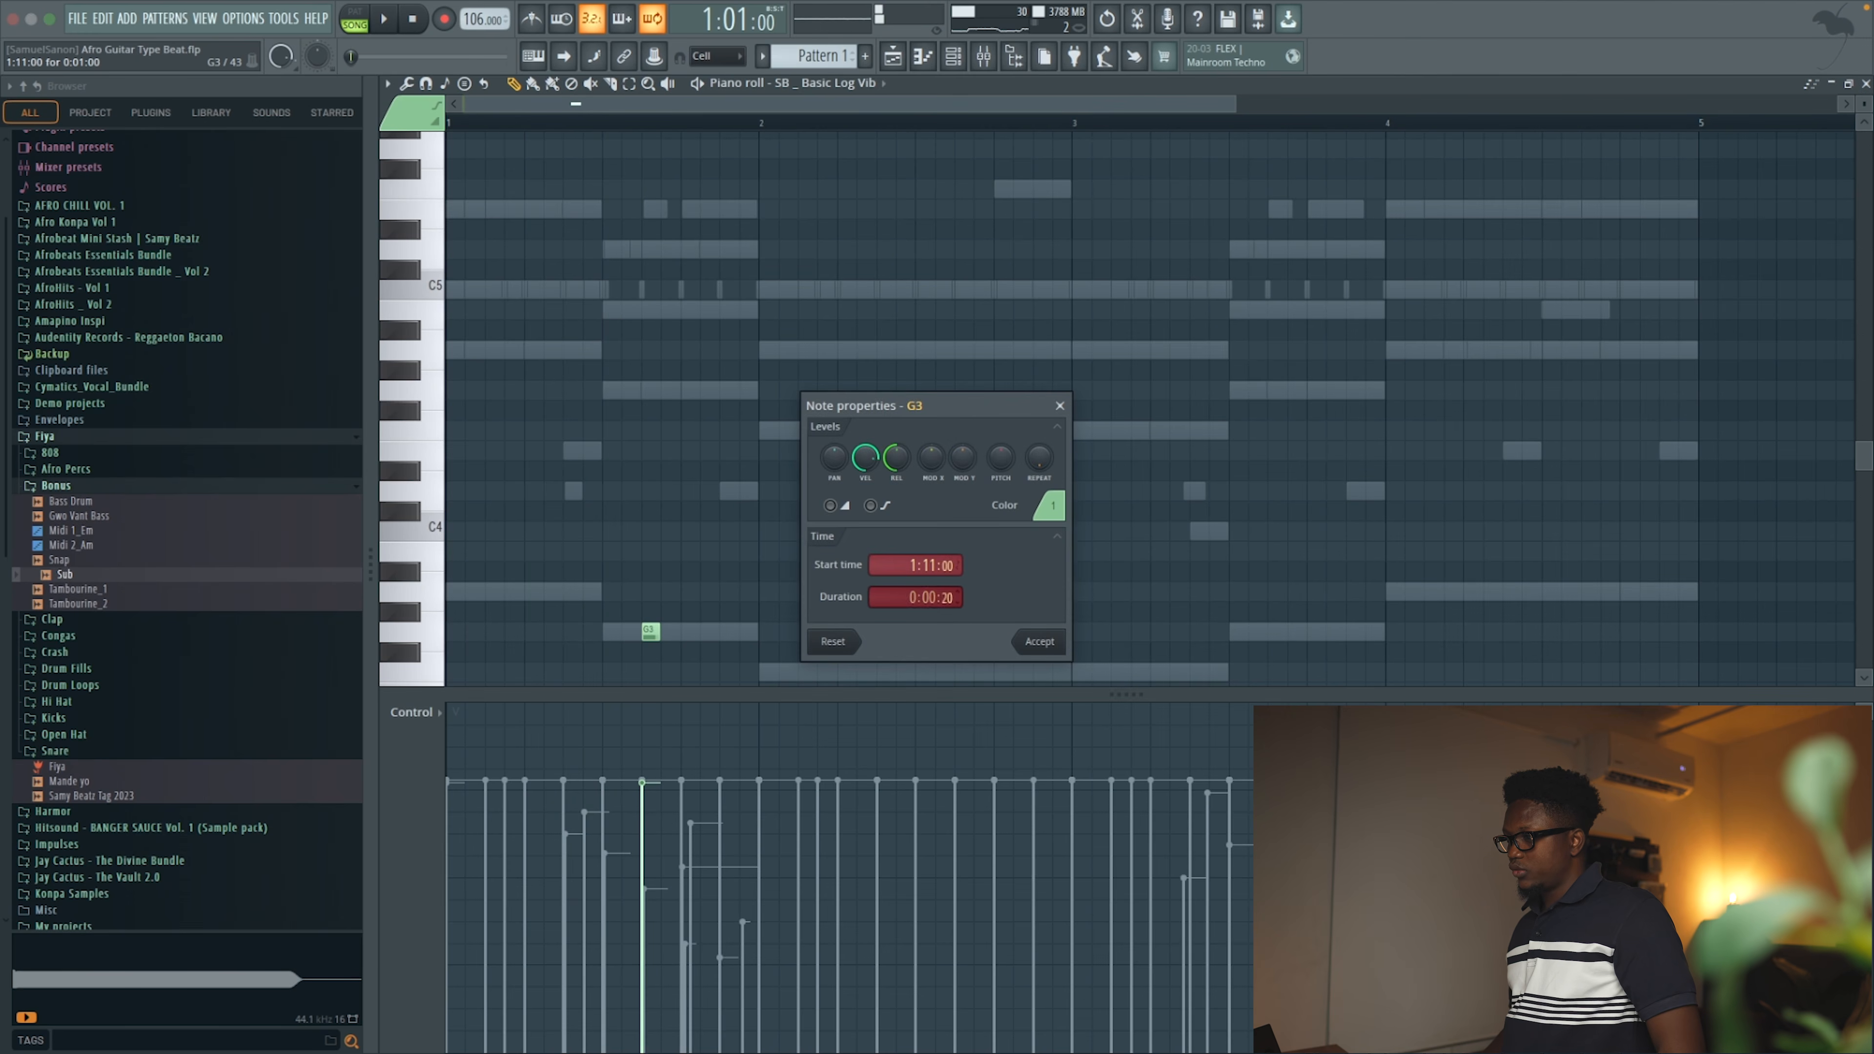
left_click(1035, 643)
key("space")
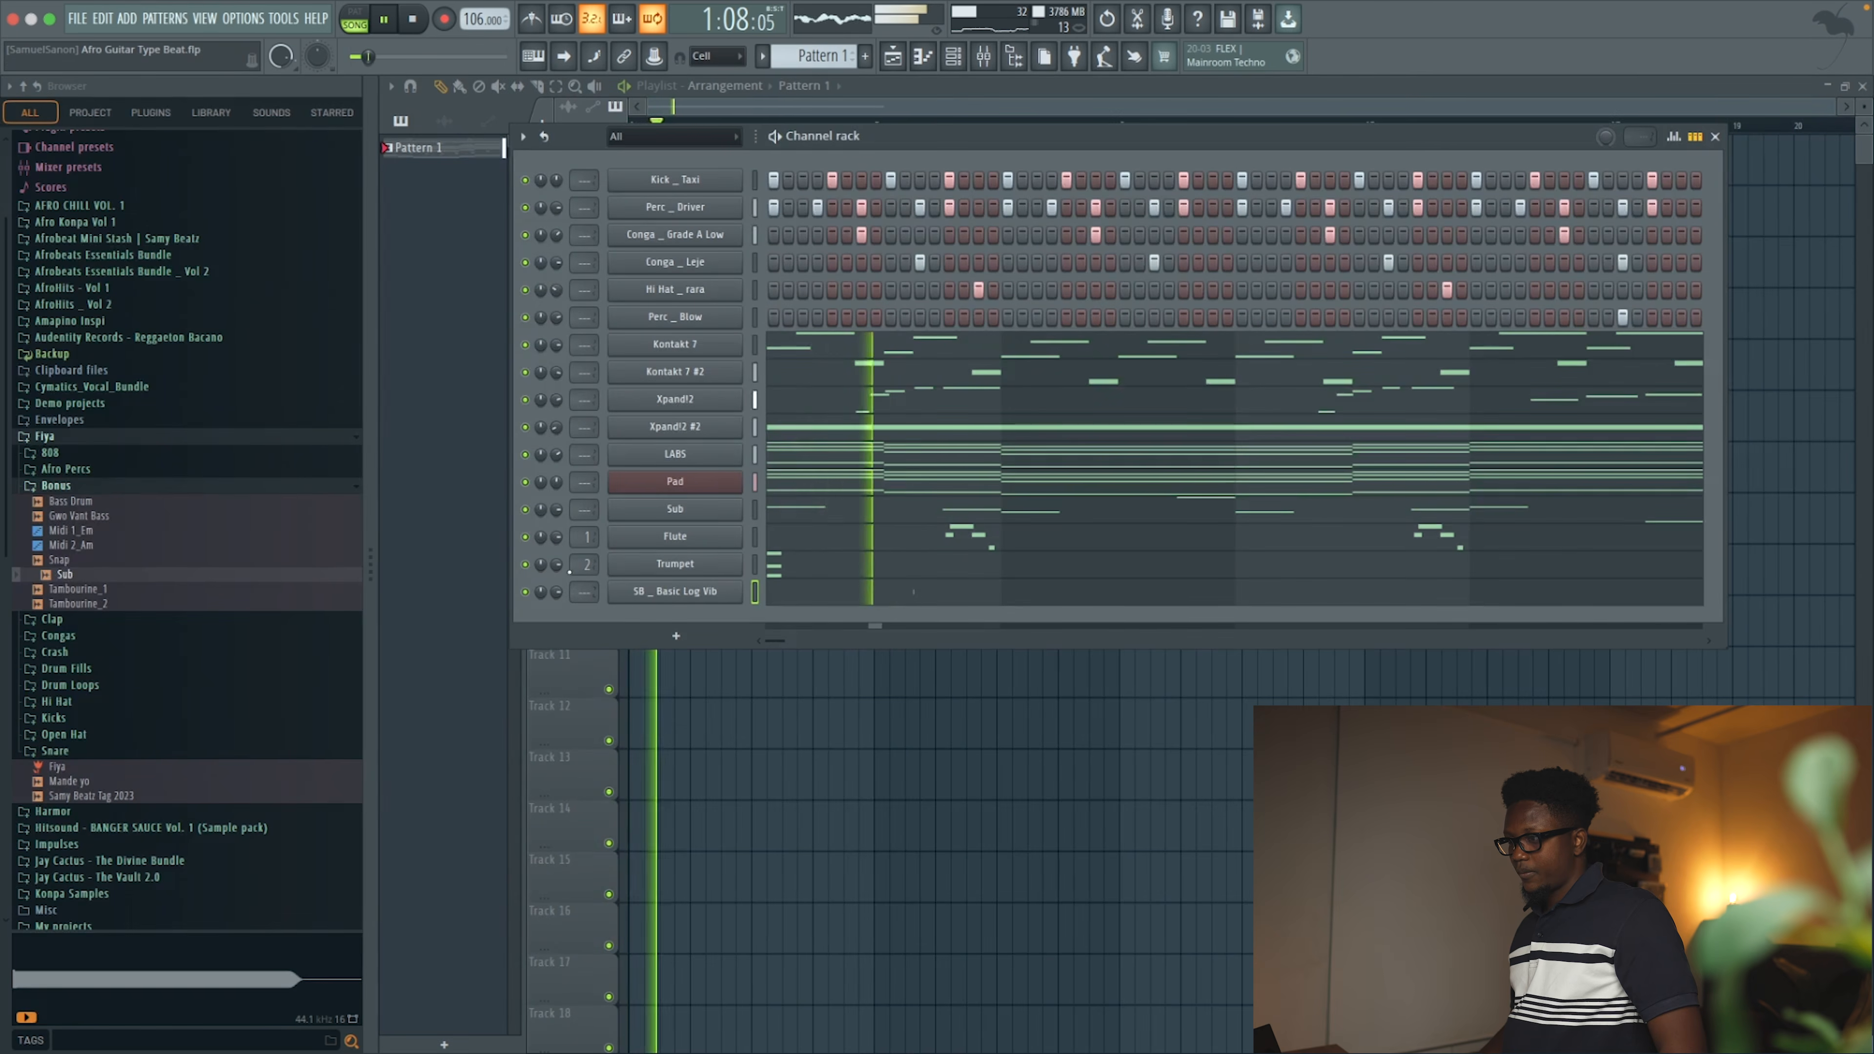
key("space")
key("space")
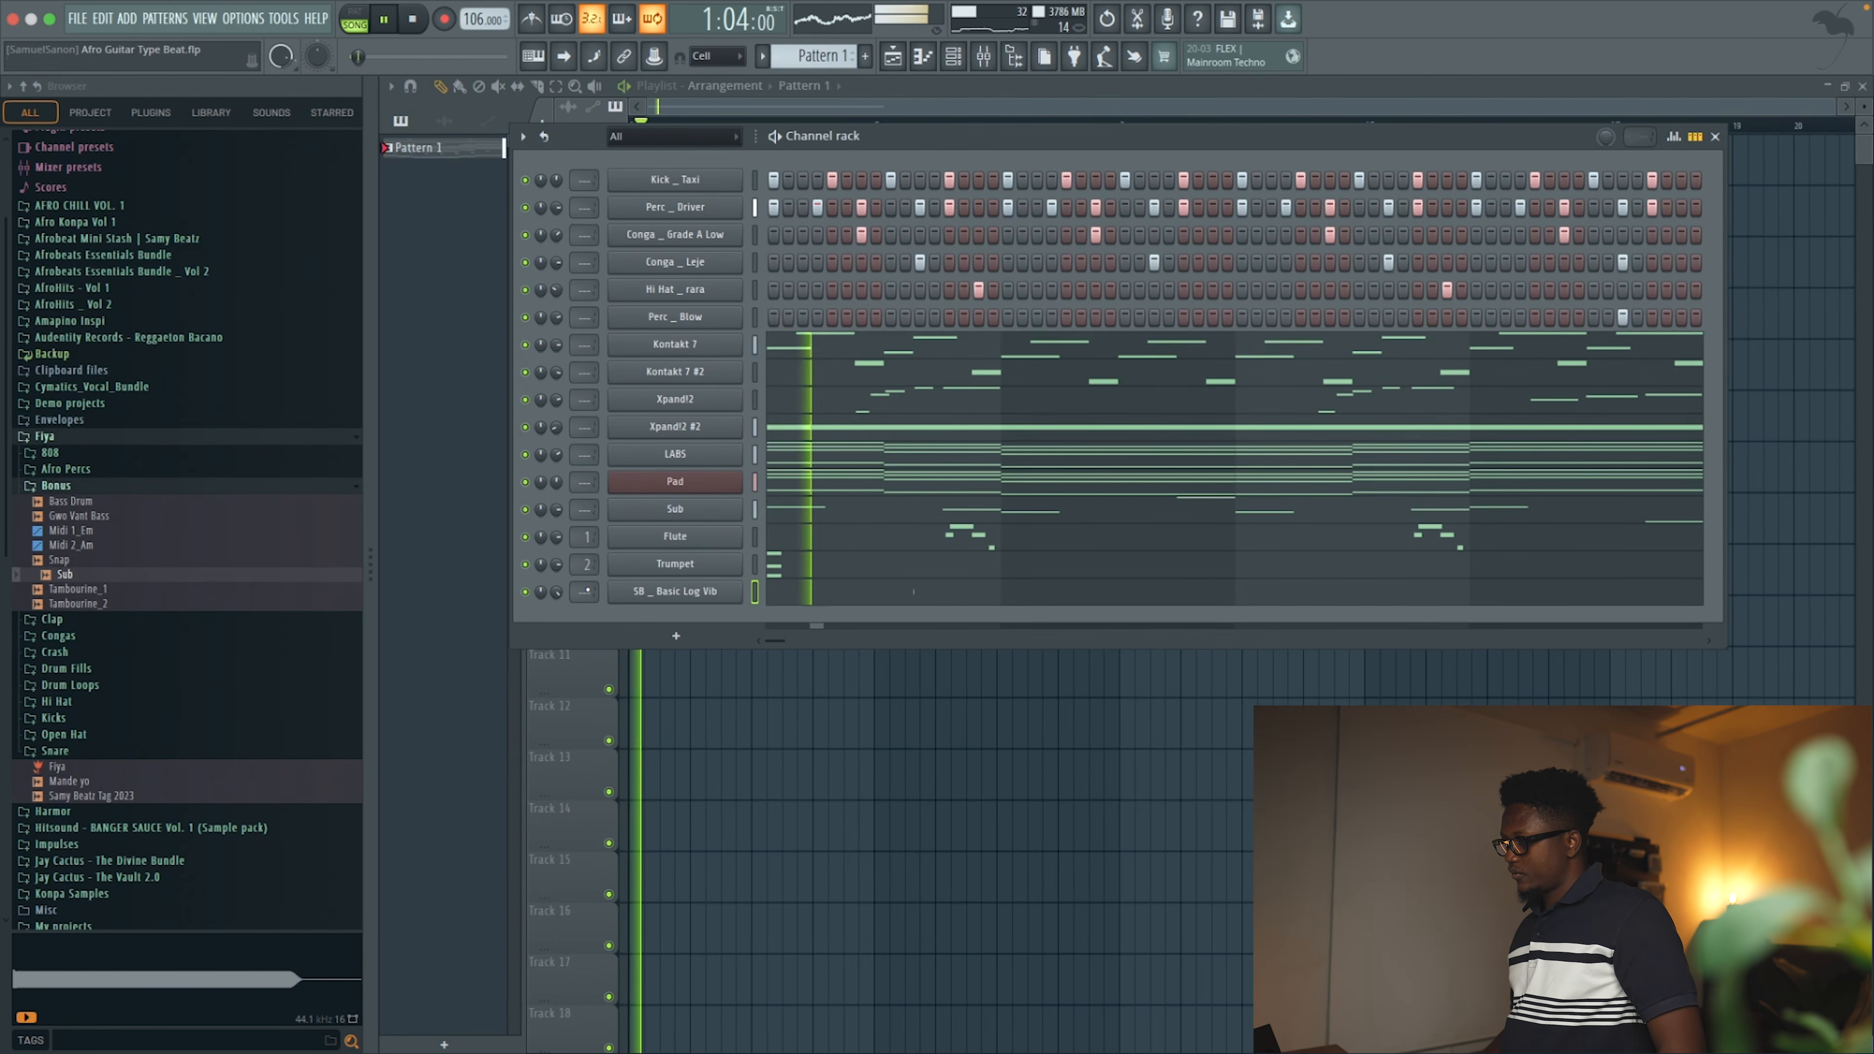
Add a one-step F3 log drum note at 2:12 and a two-step F3 note at 2:13
left_click(984, 602)
scroll(992, 576, "down", 5)
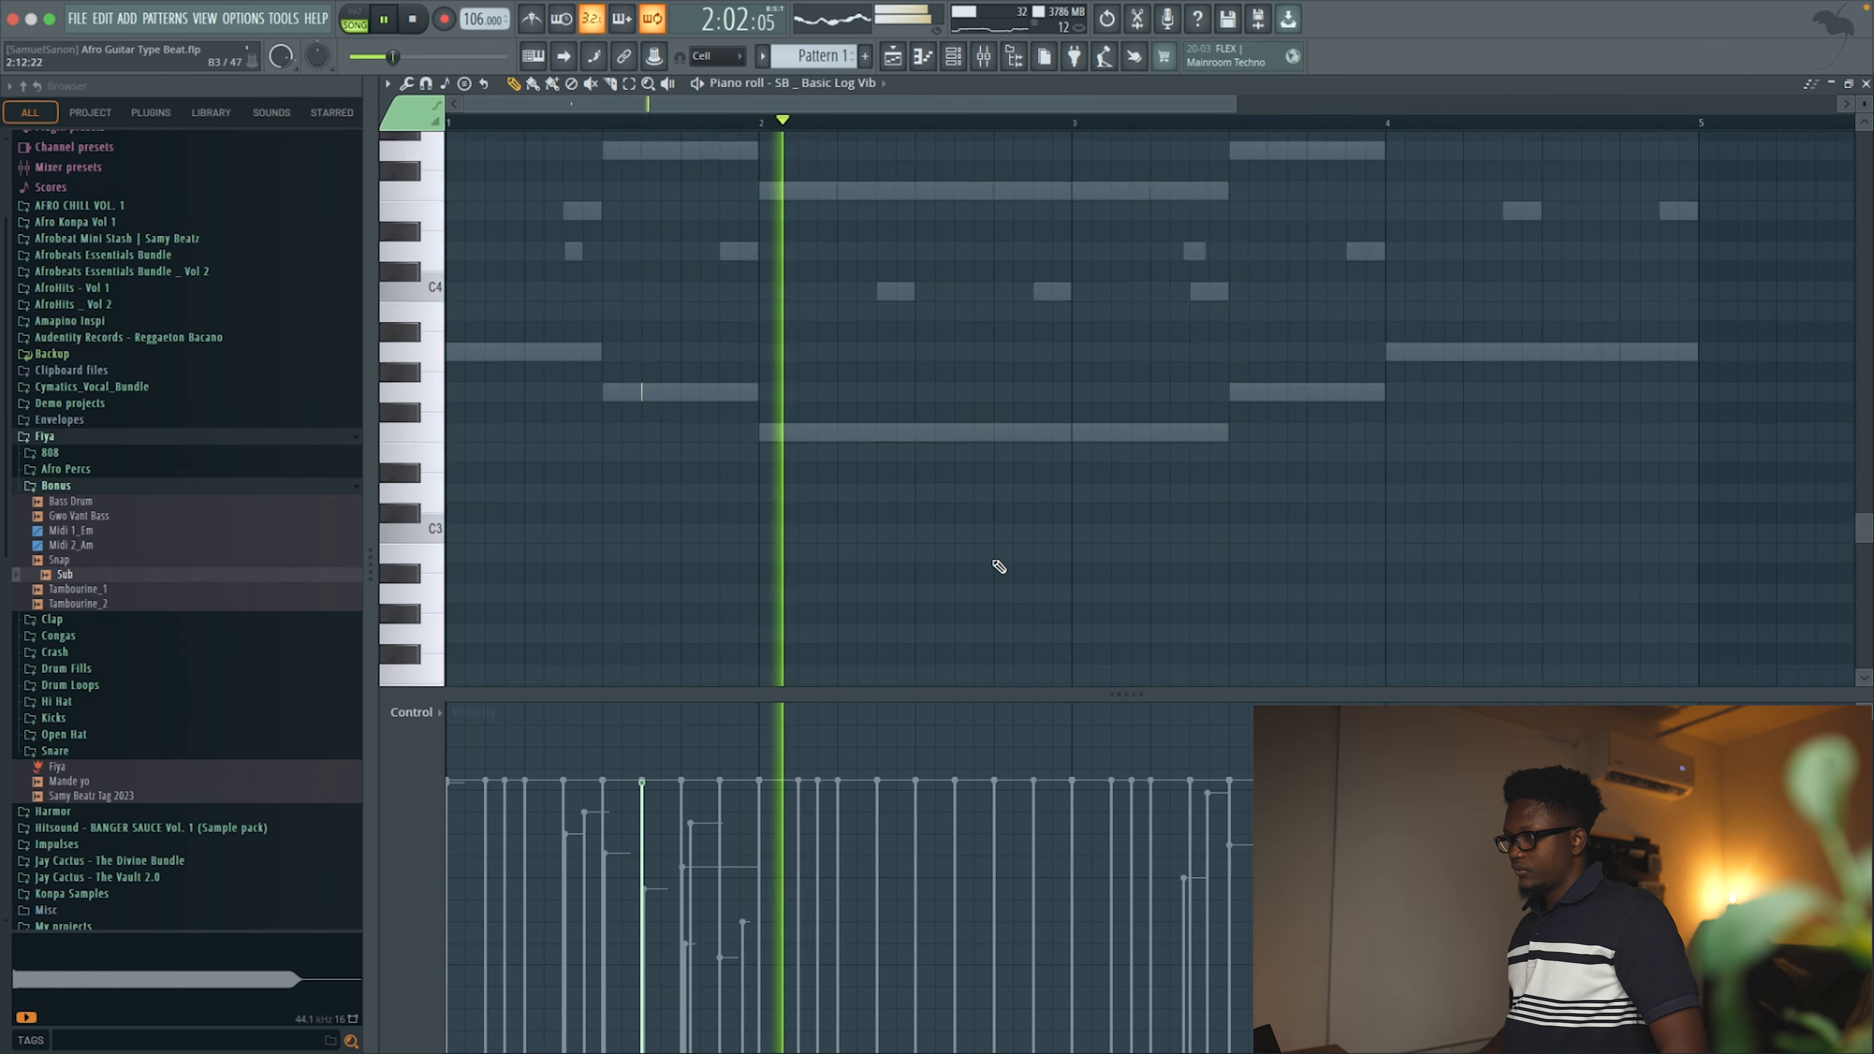
left_click(972, 373)
left_click_drag(972, 377, 991, 373)
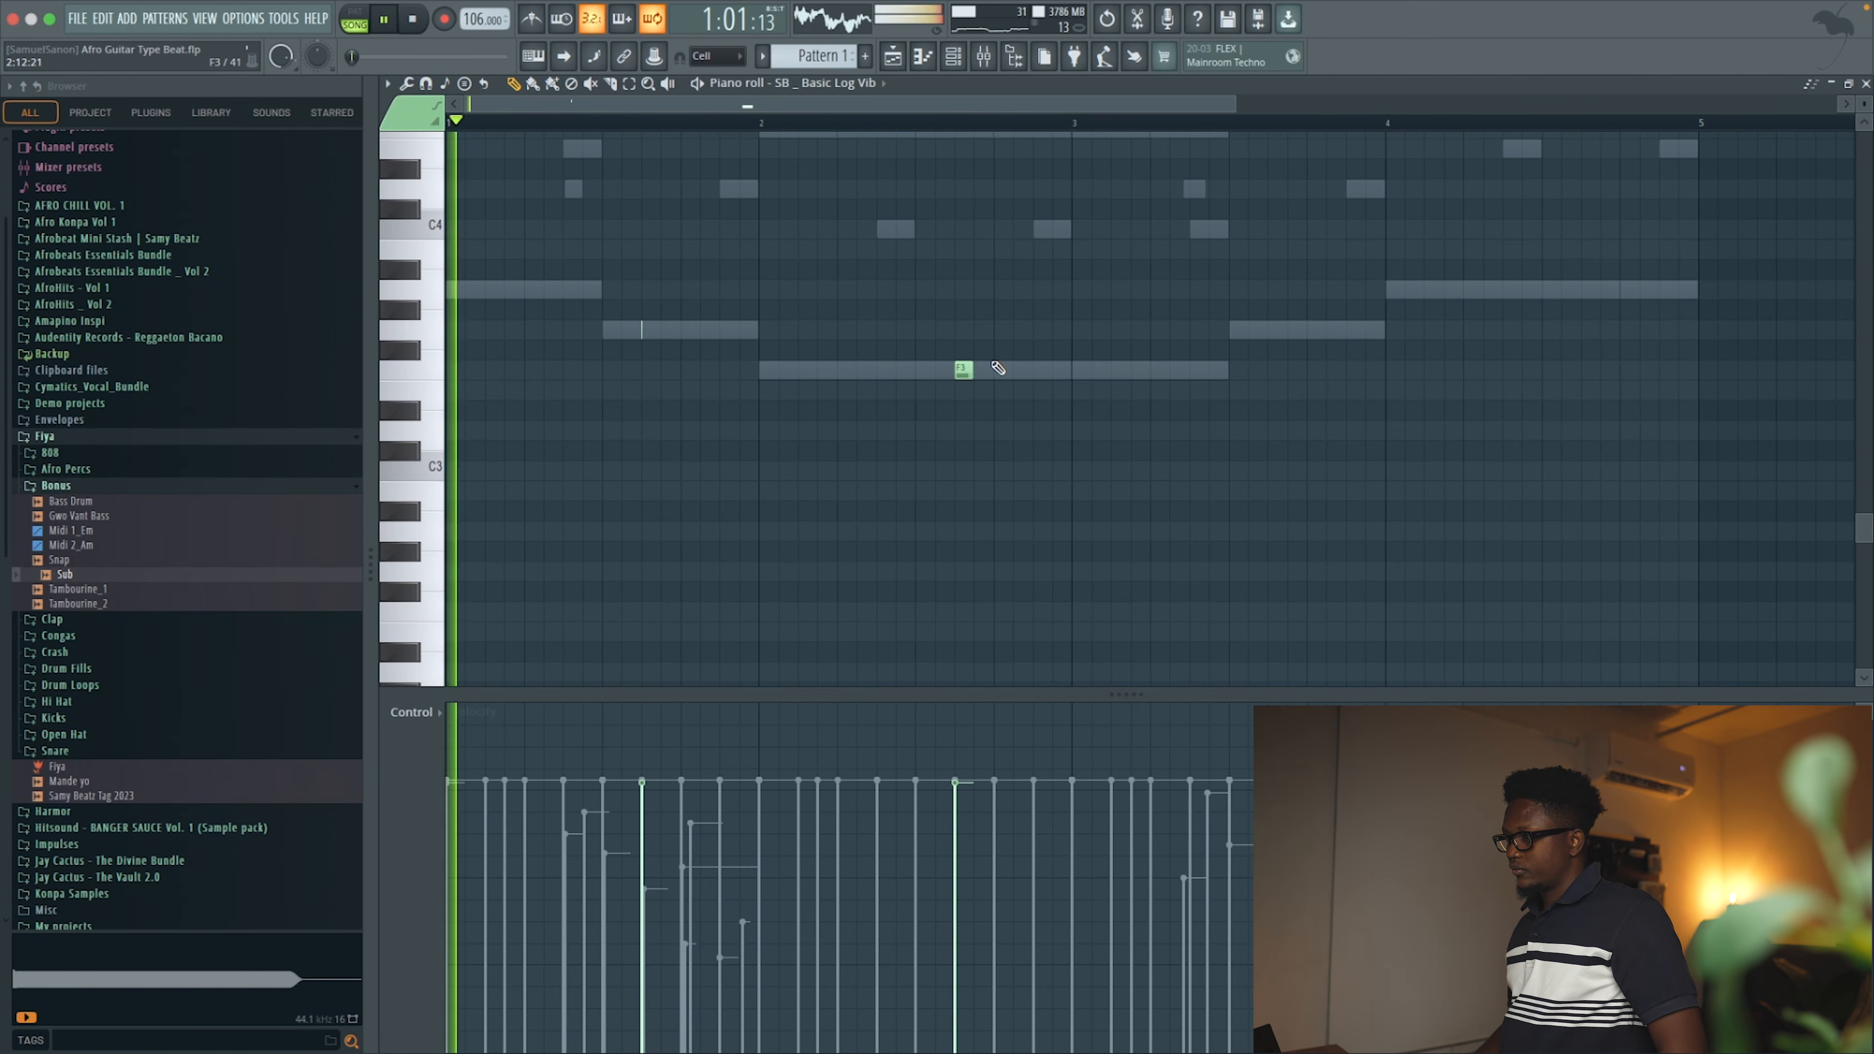
left_click(1005, 369)
left_click_drag(1019, 371, 1034, 371)
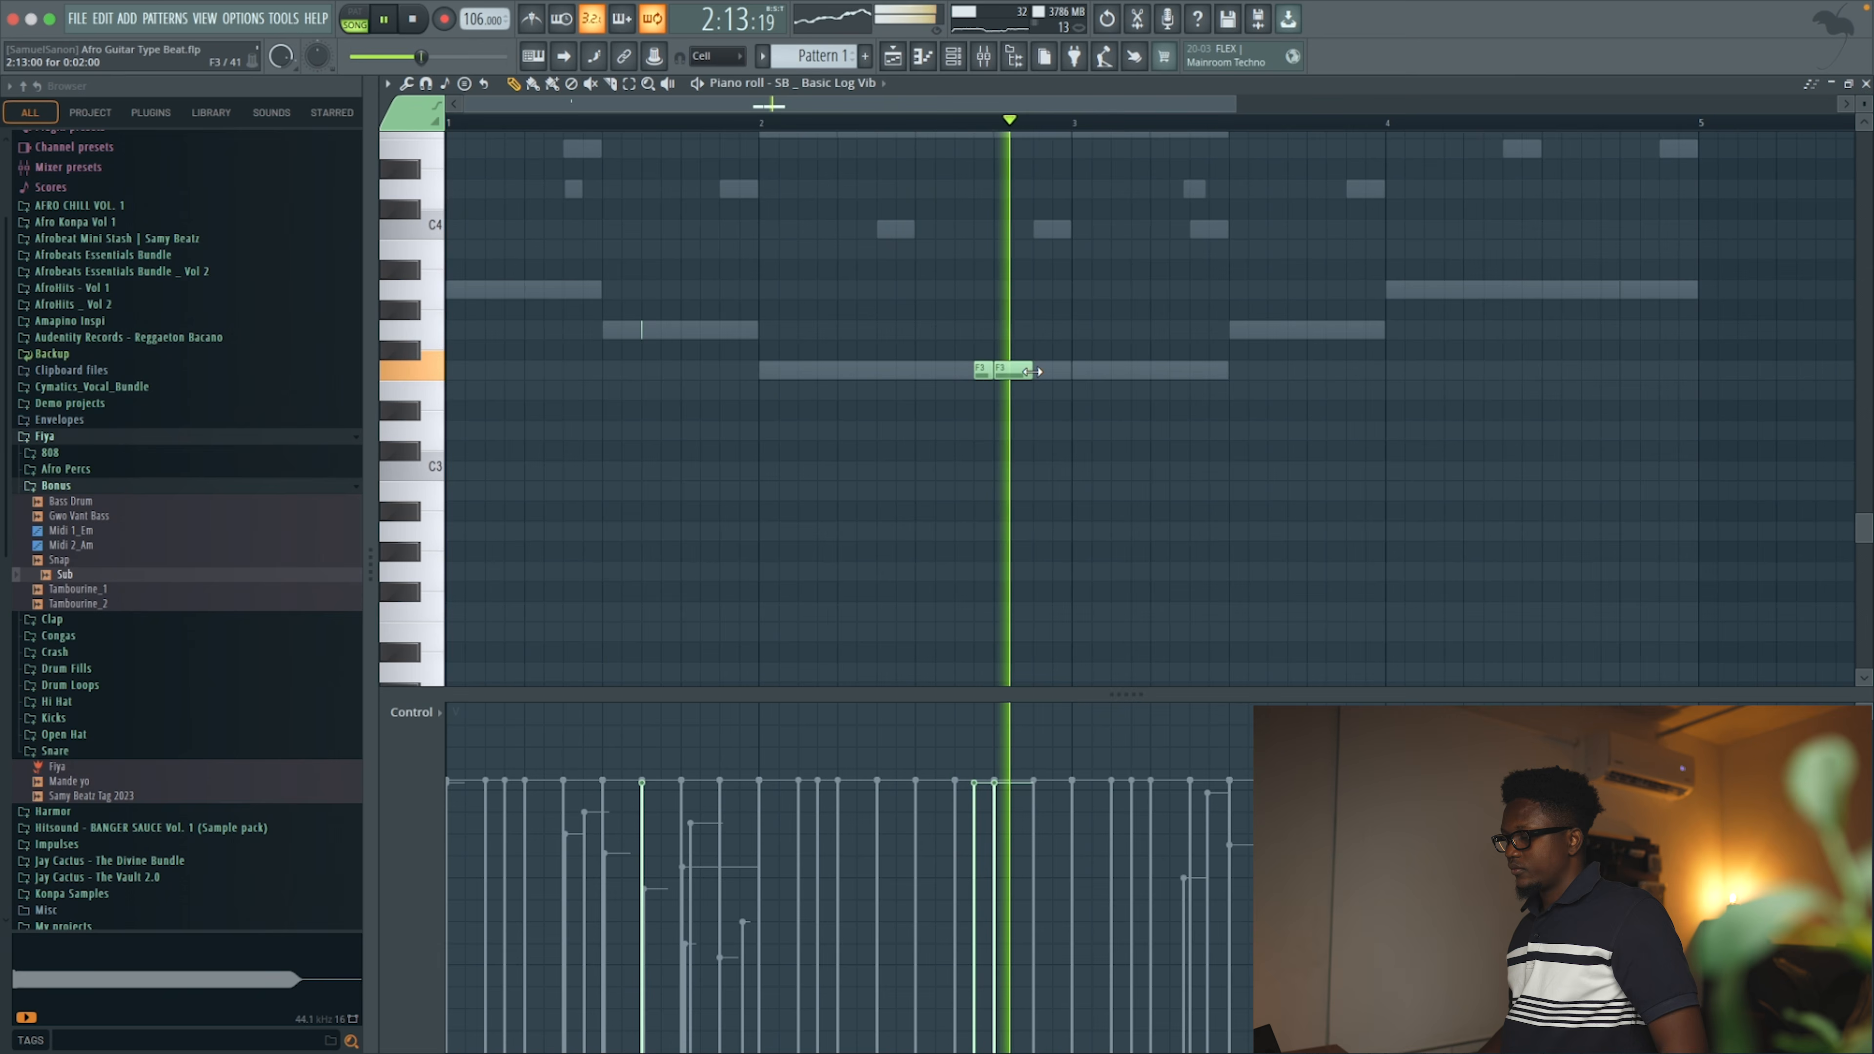
scroll(1033, 369, "up", 2)
key("space")
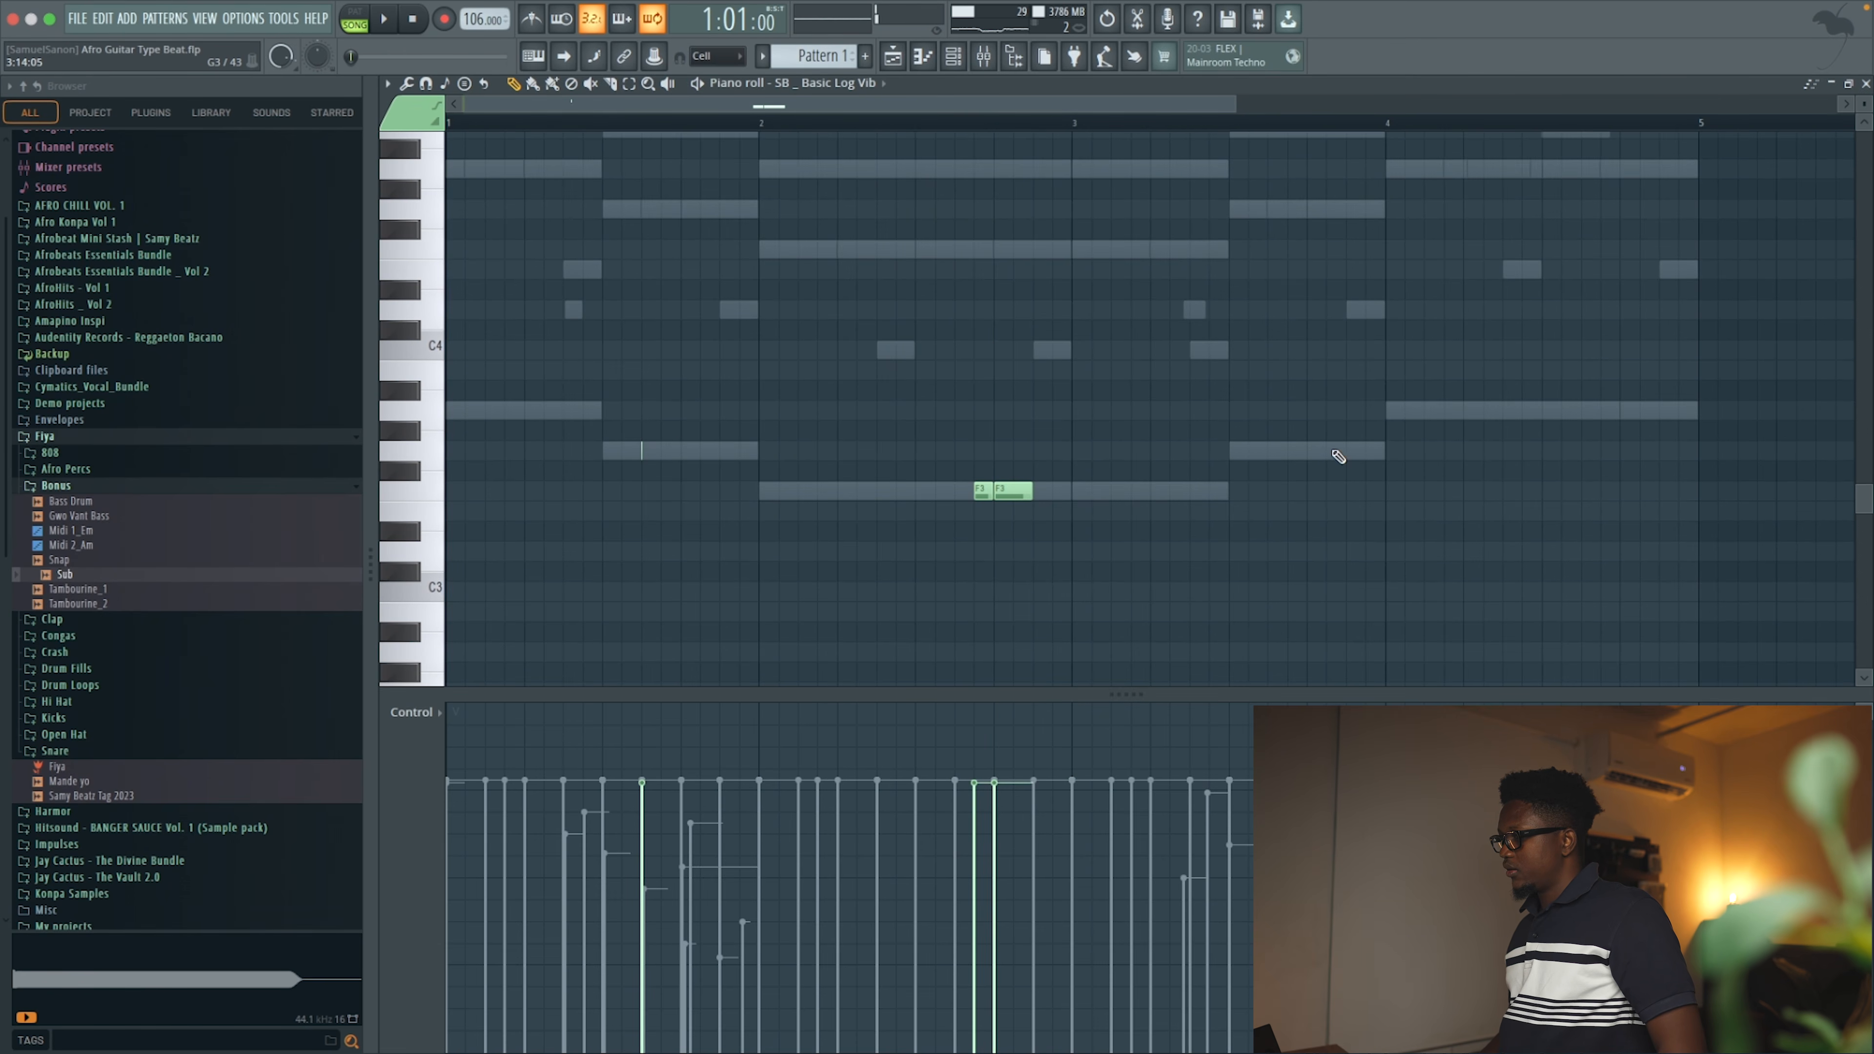
Place one-tick log drum notes on G3 at 3:12 and on A4 at 4:15 while test-playing
key("space")
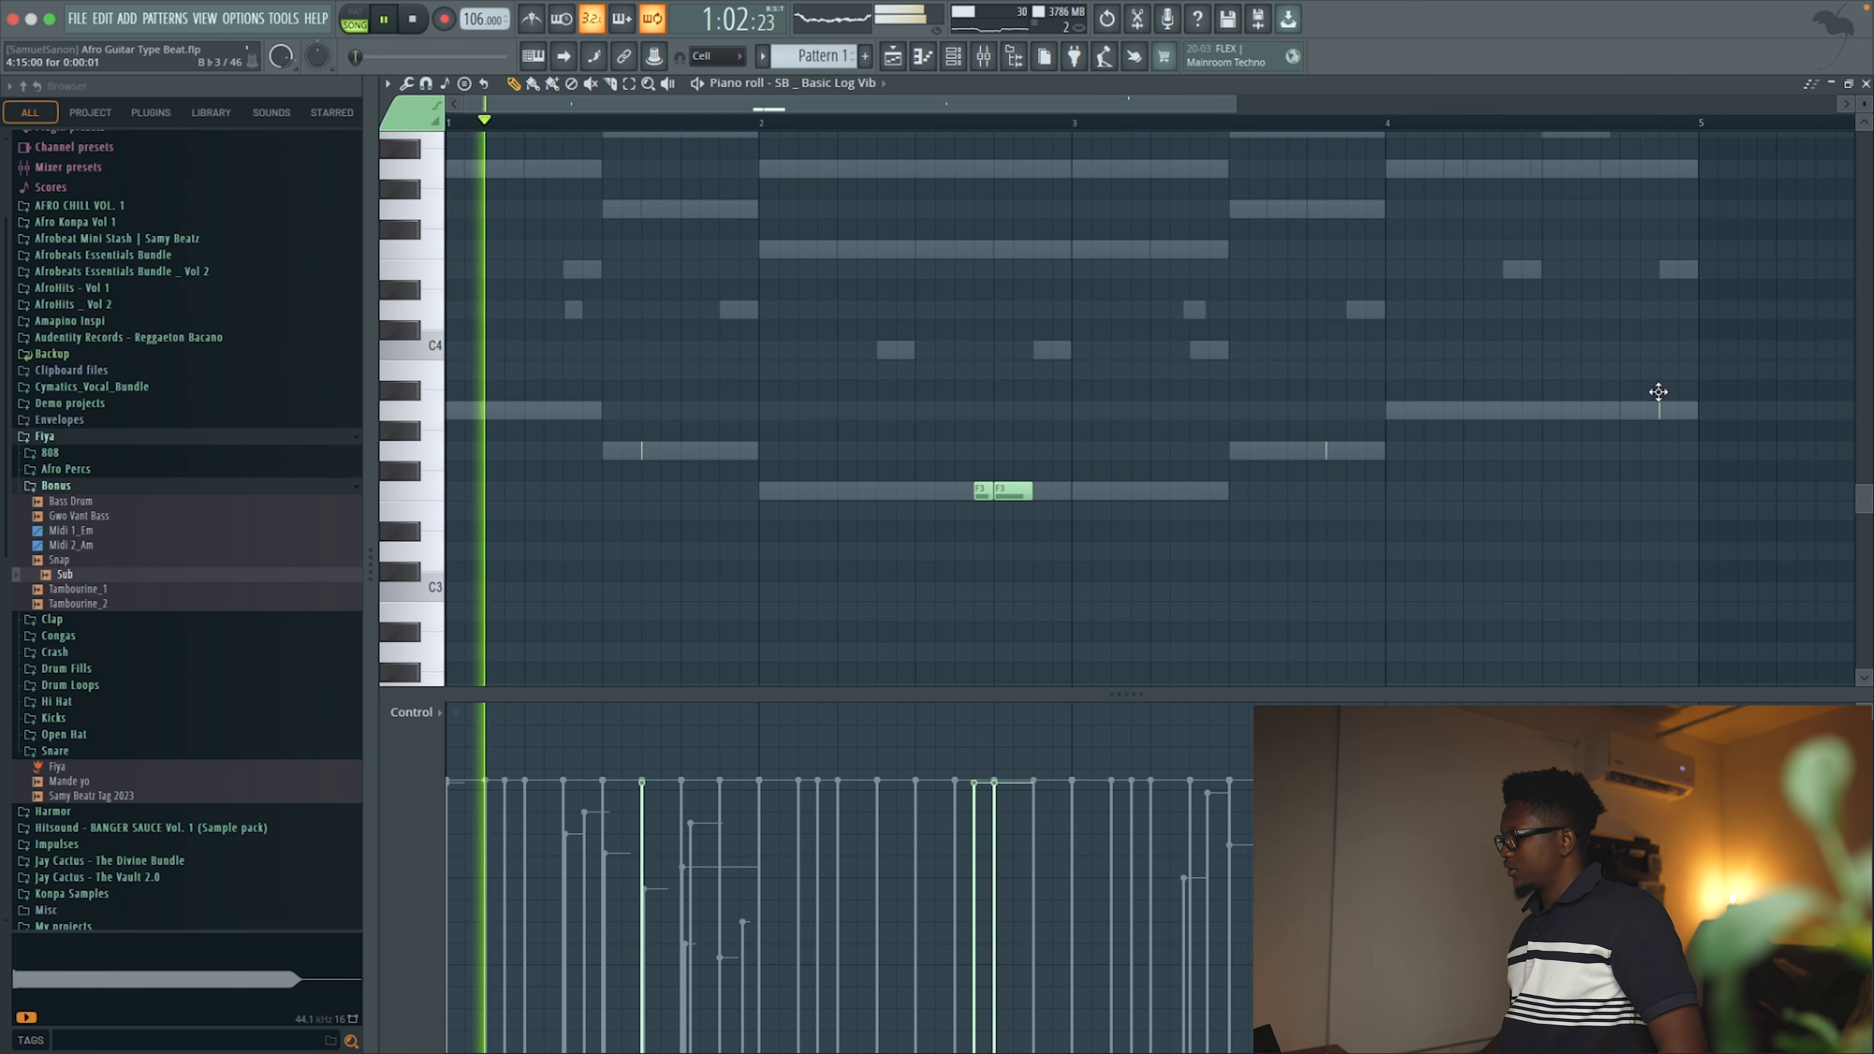
key("space")
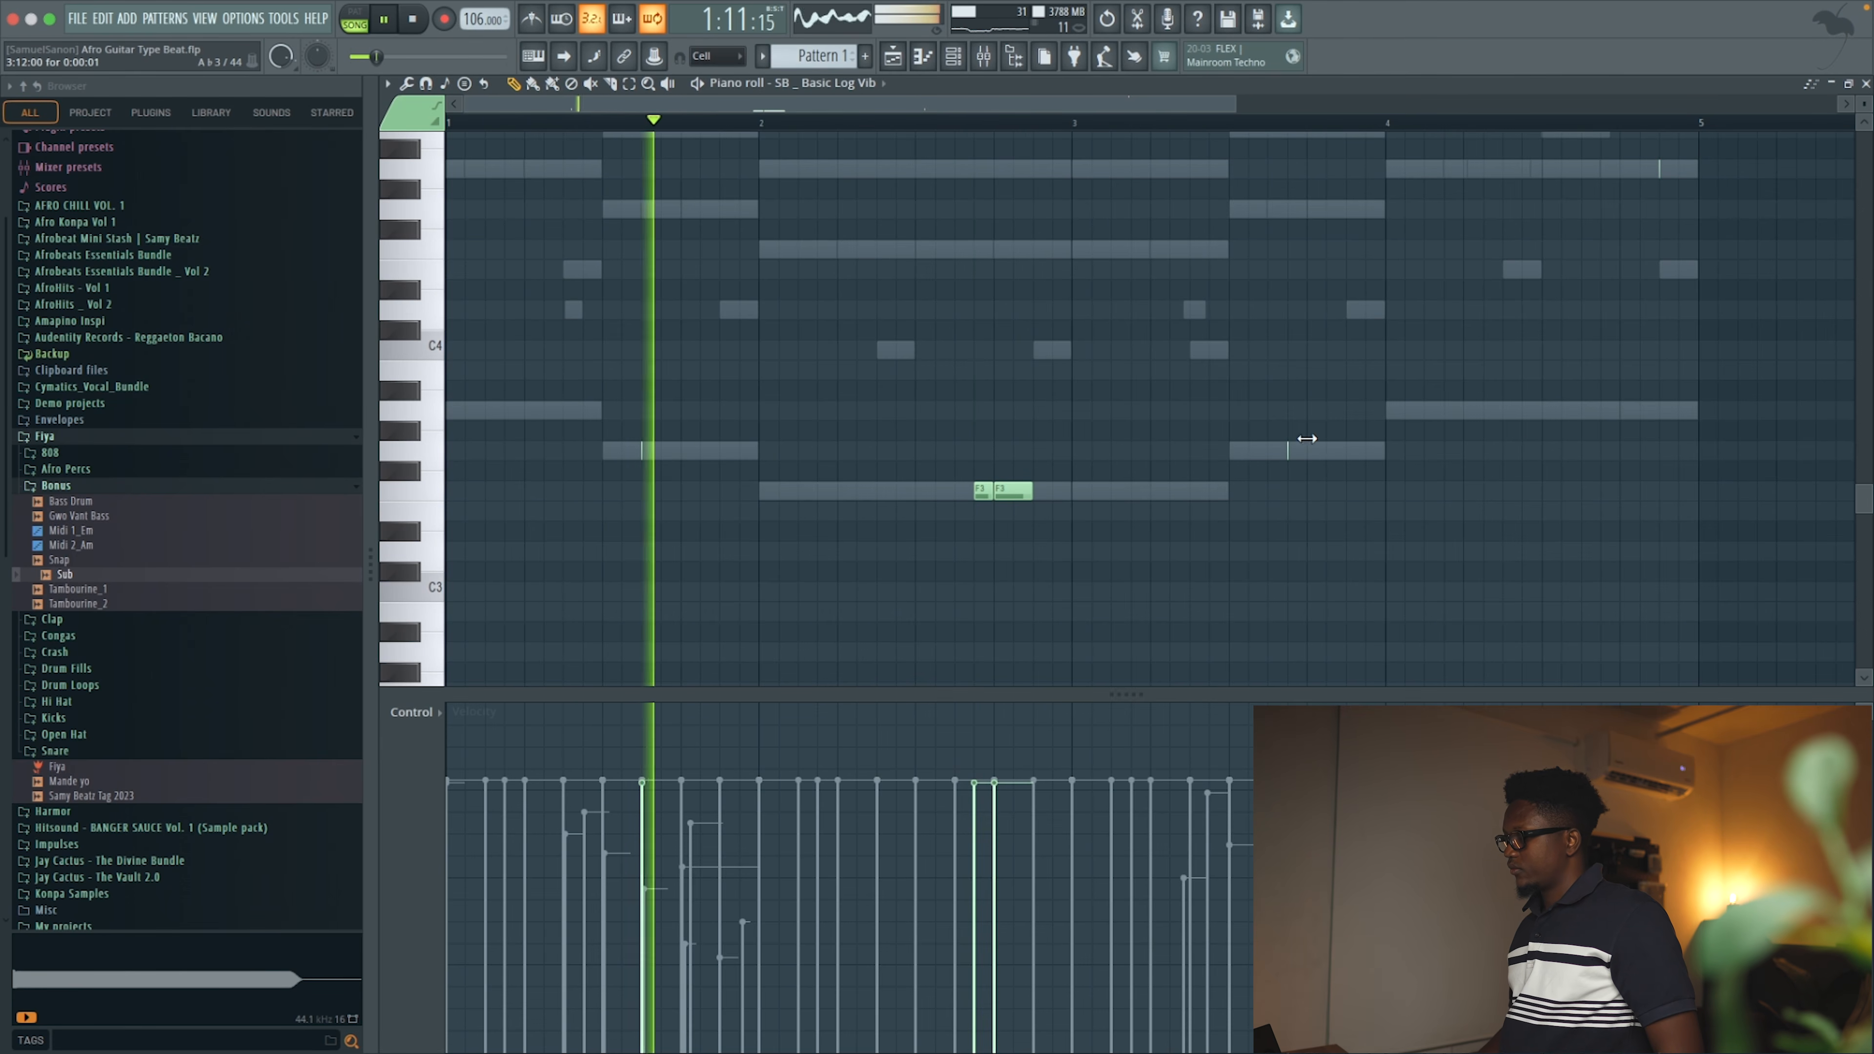
Copy the bar 2 F3 note pair to the end of bar 4 on A3 and add a one-tick note at 2:15
scroll(1321, 443, "up", 3)
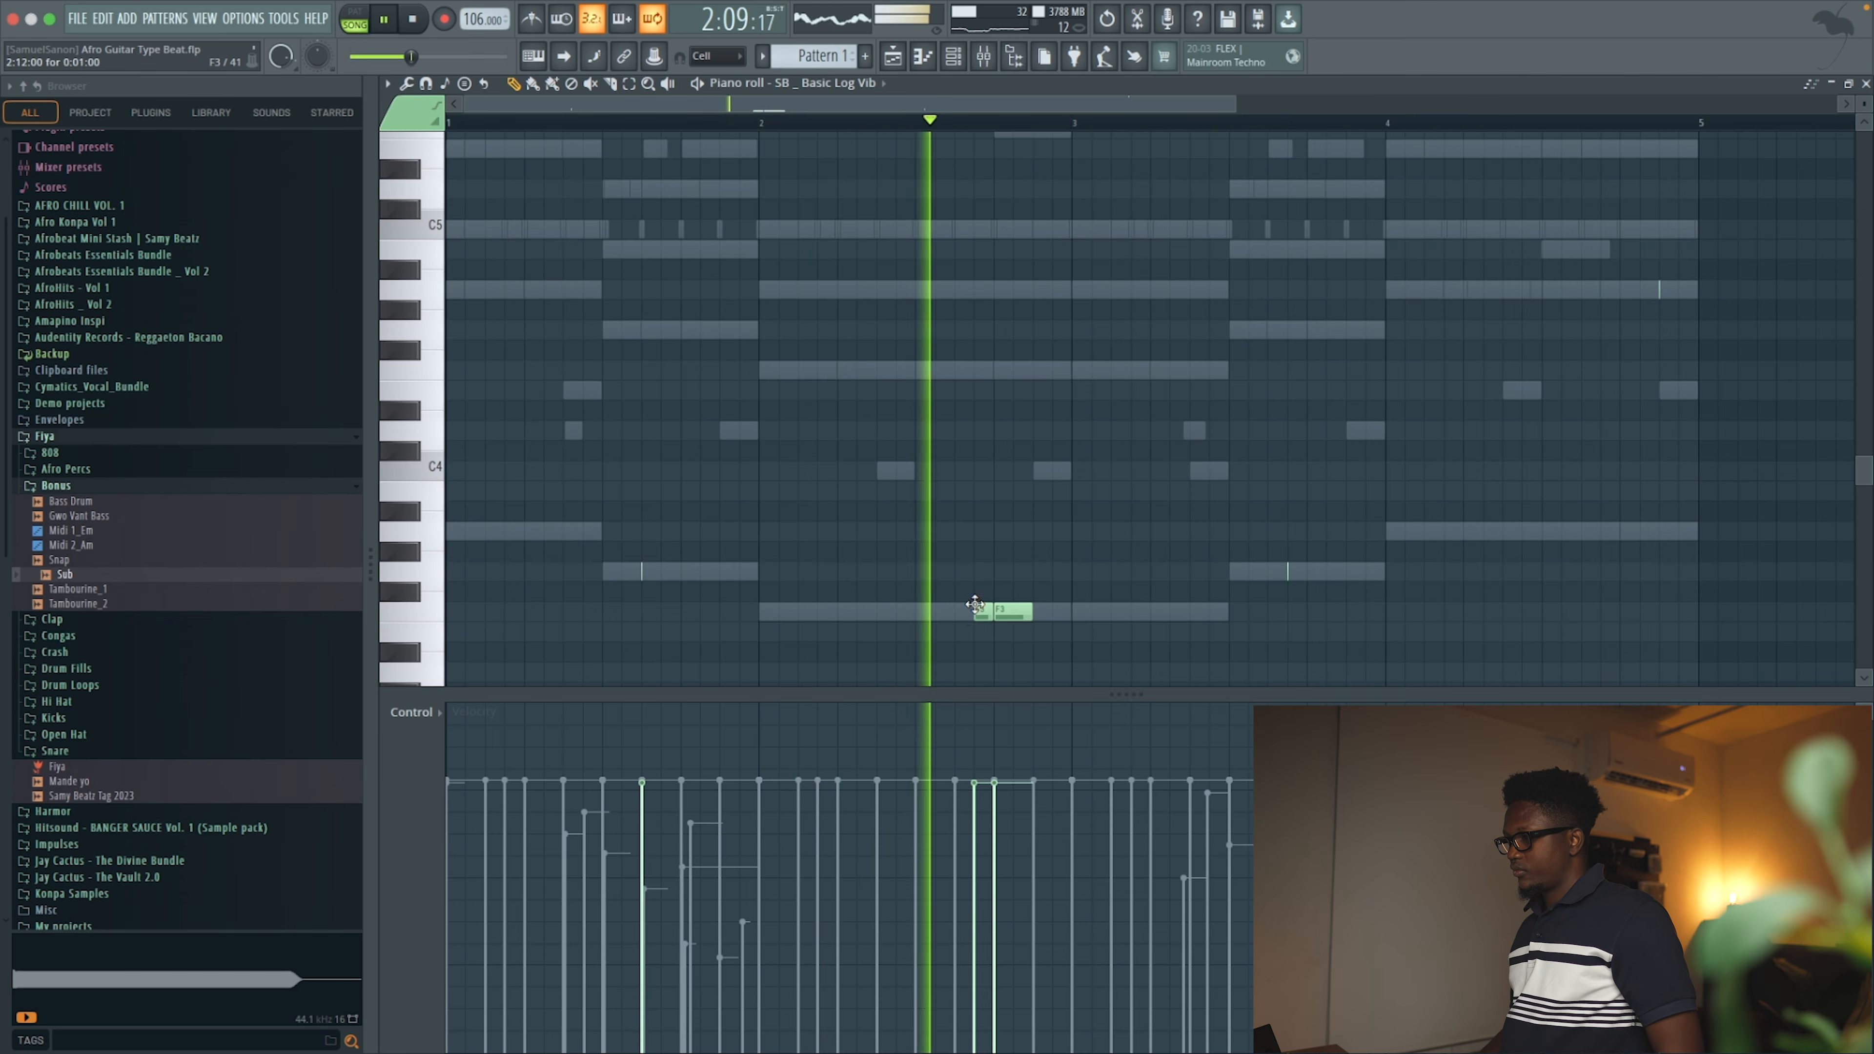
key("space")
right_click(992, 594)
key("space")
key("space")
key("space")
left_click_drag(1059, 645, 1641, 532)
key("space")
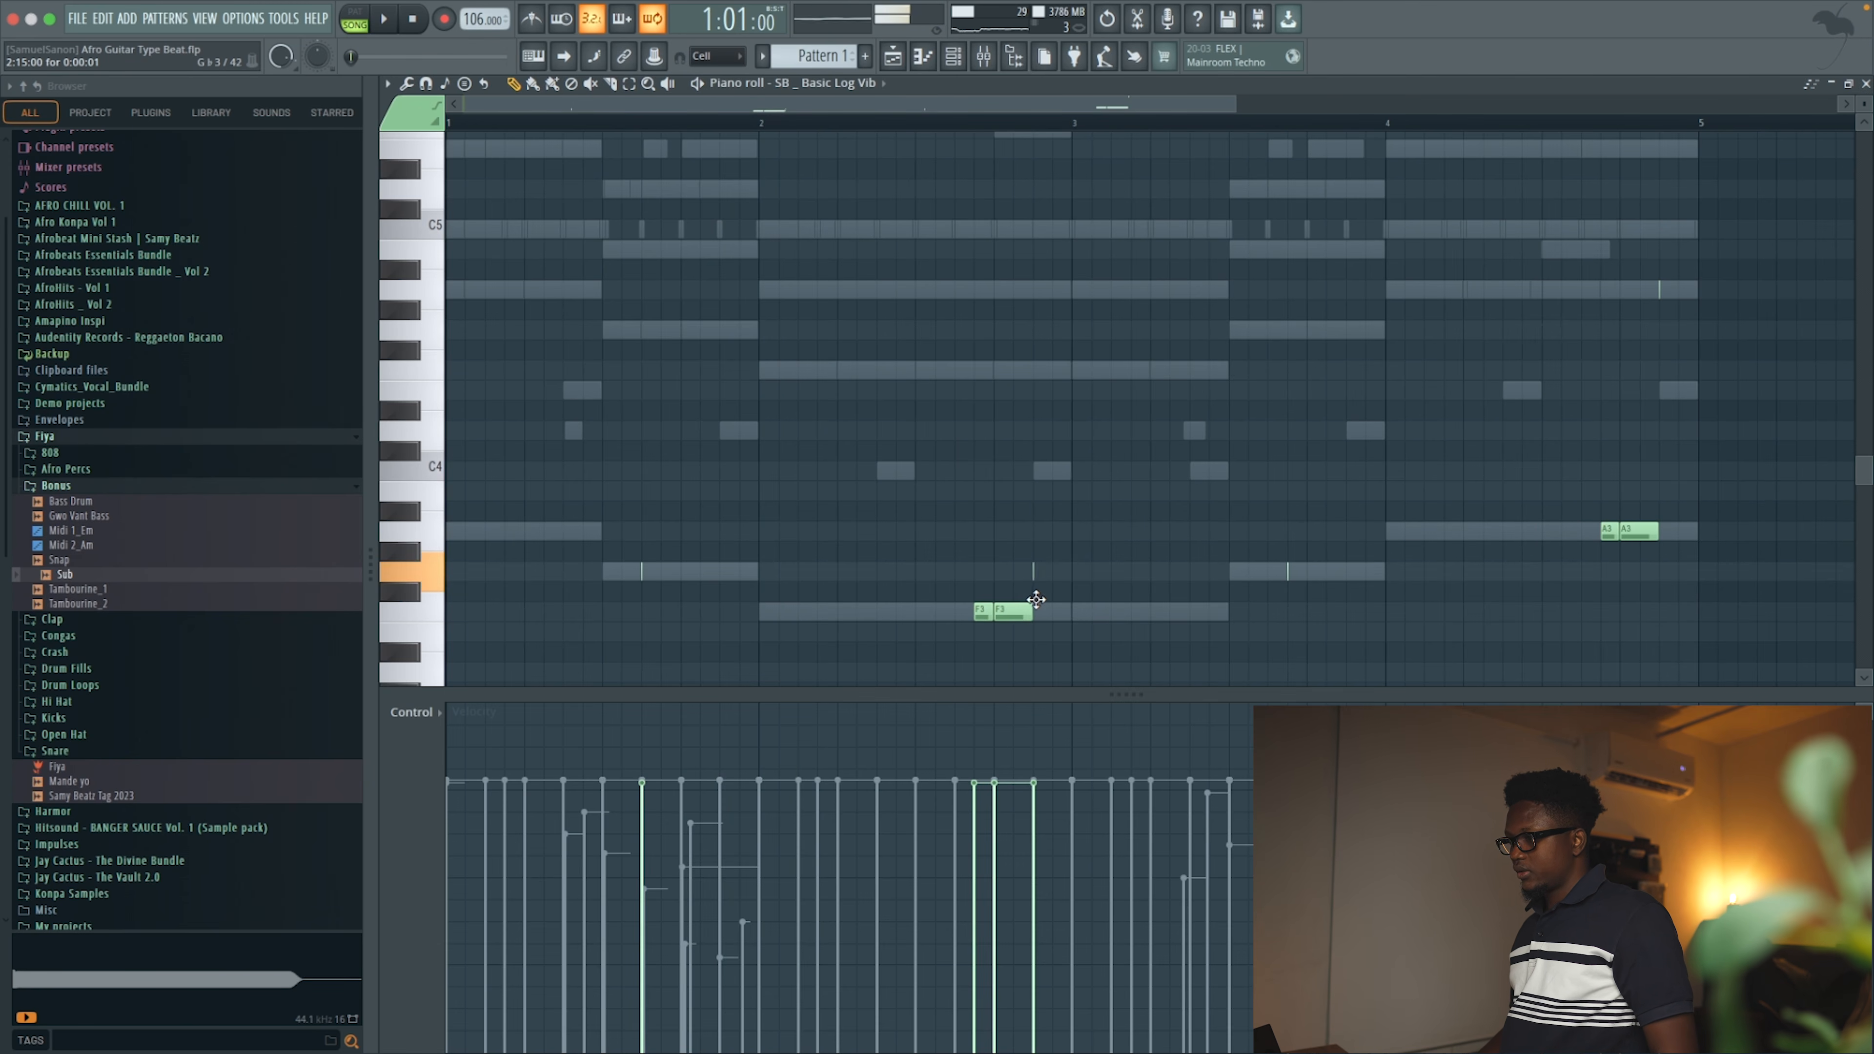
Move the one-tick G3 note in bar 3 one step earlier while test-playing, and close the piano roll
key("space")
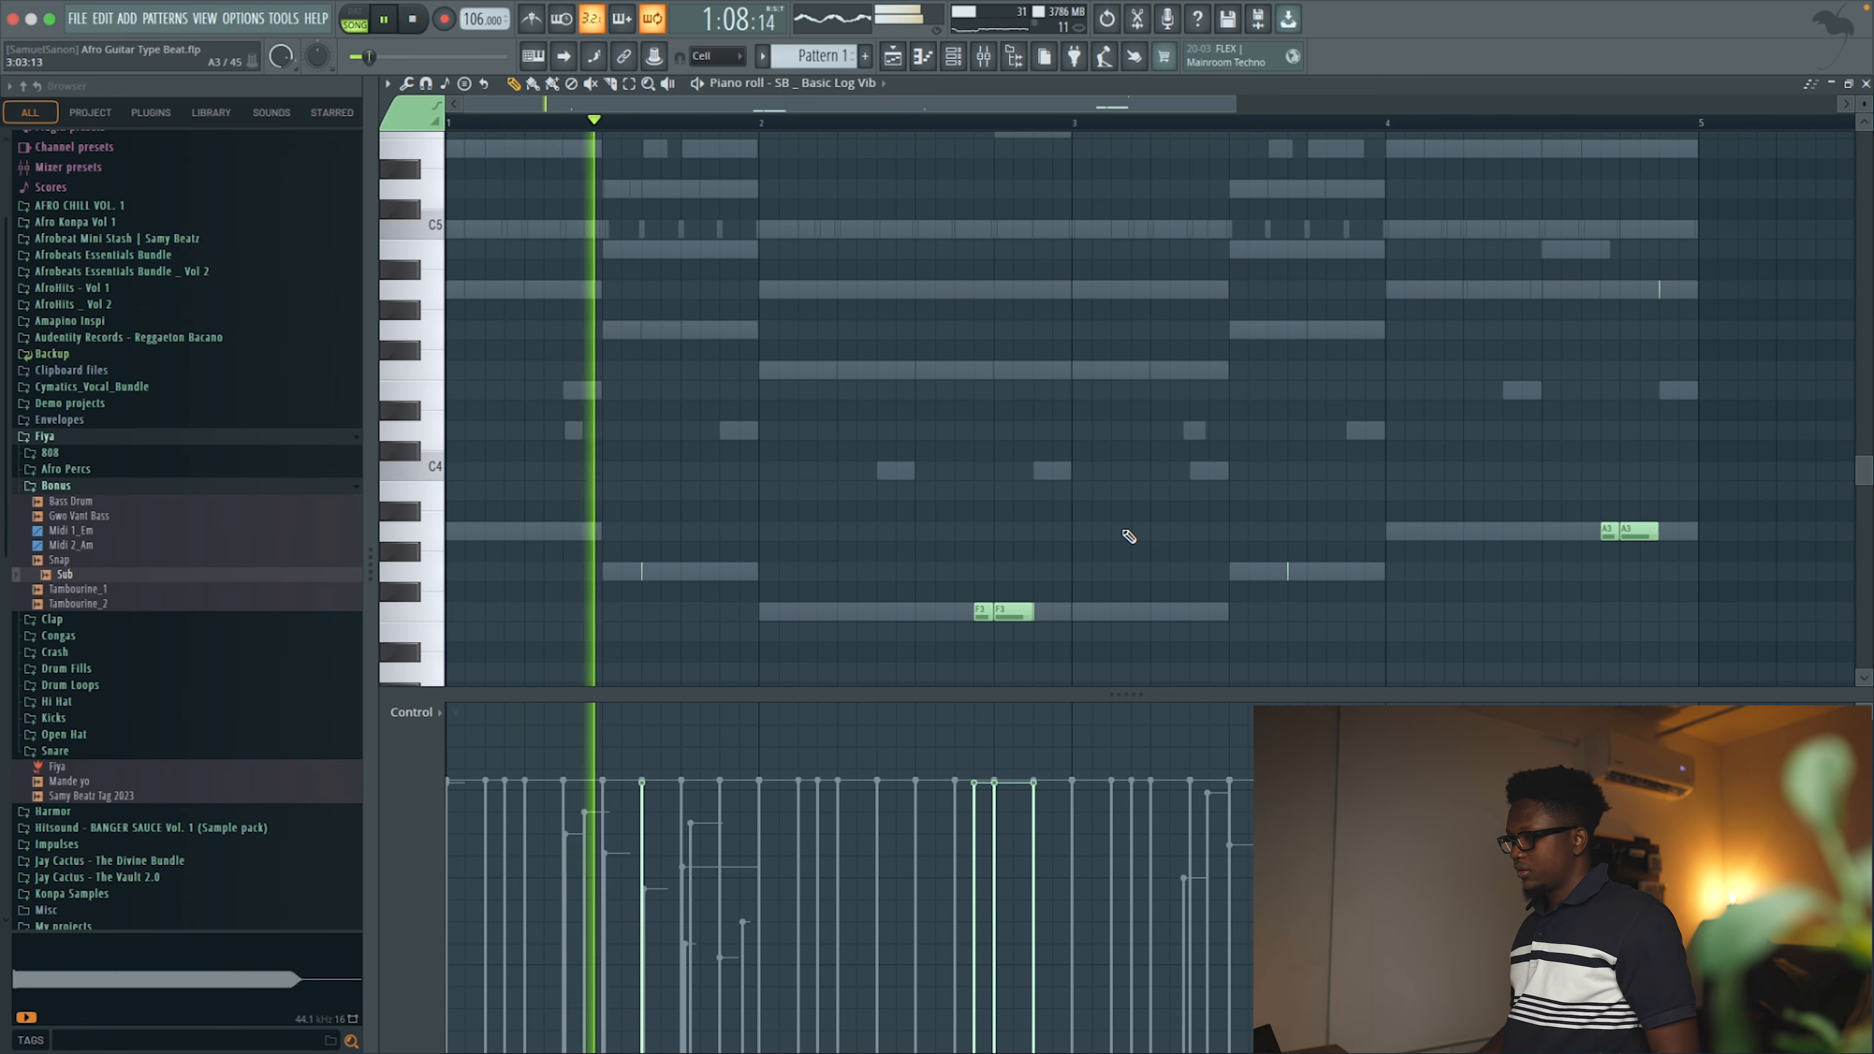
scroll(1129, 536, "down", 1)
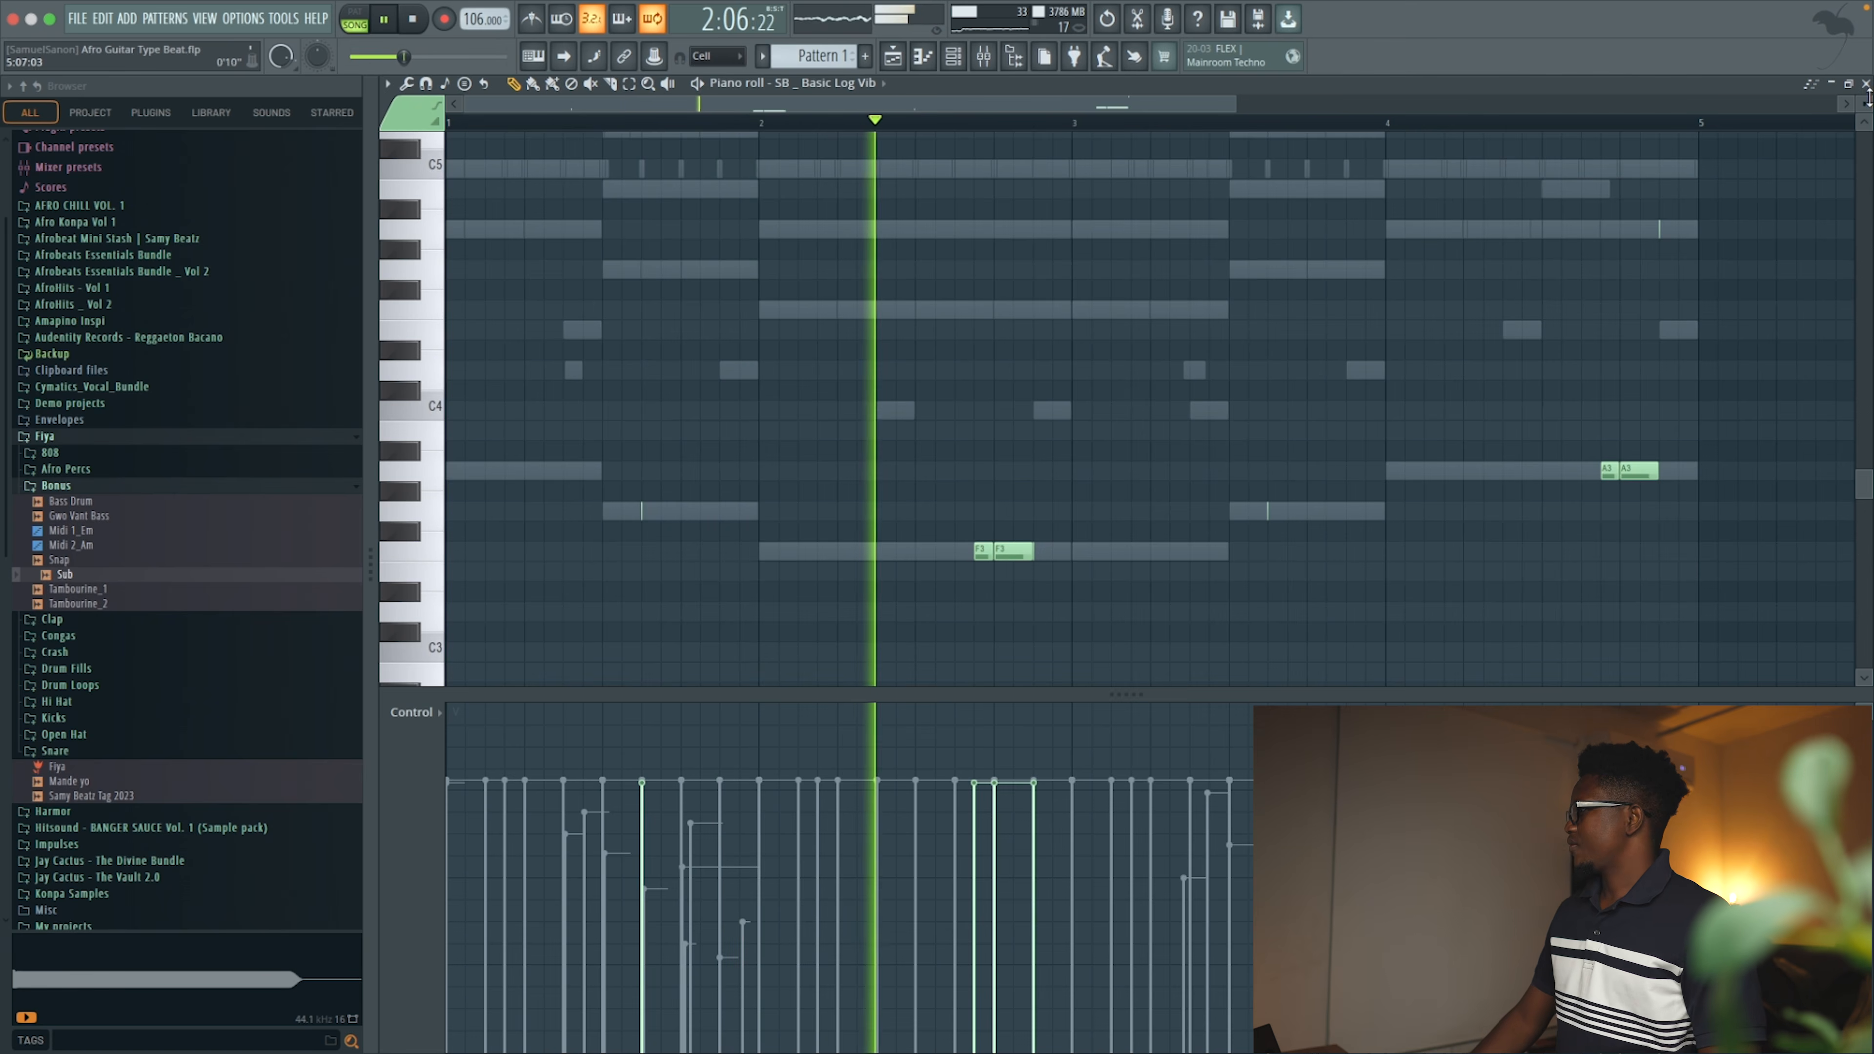
left_click(1866, 84)
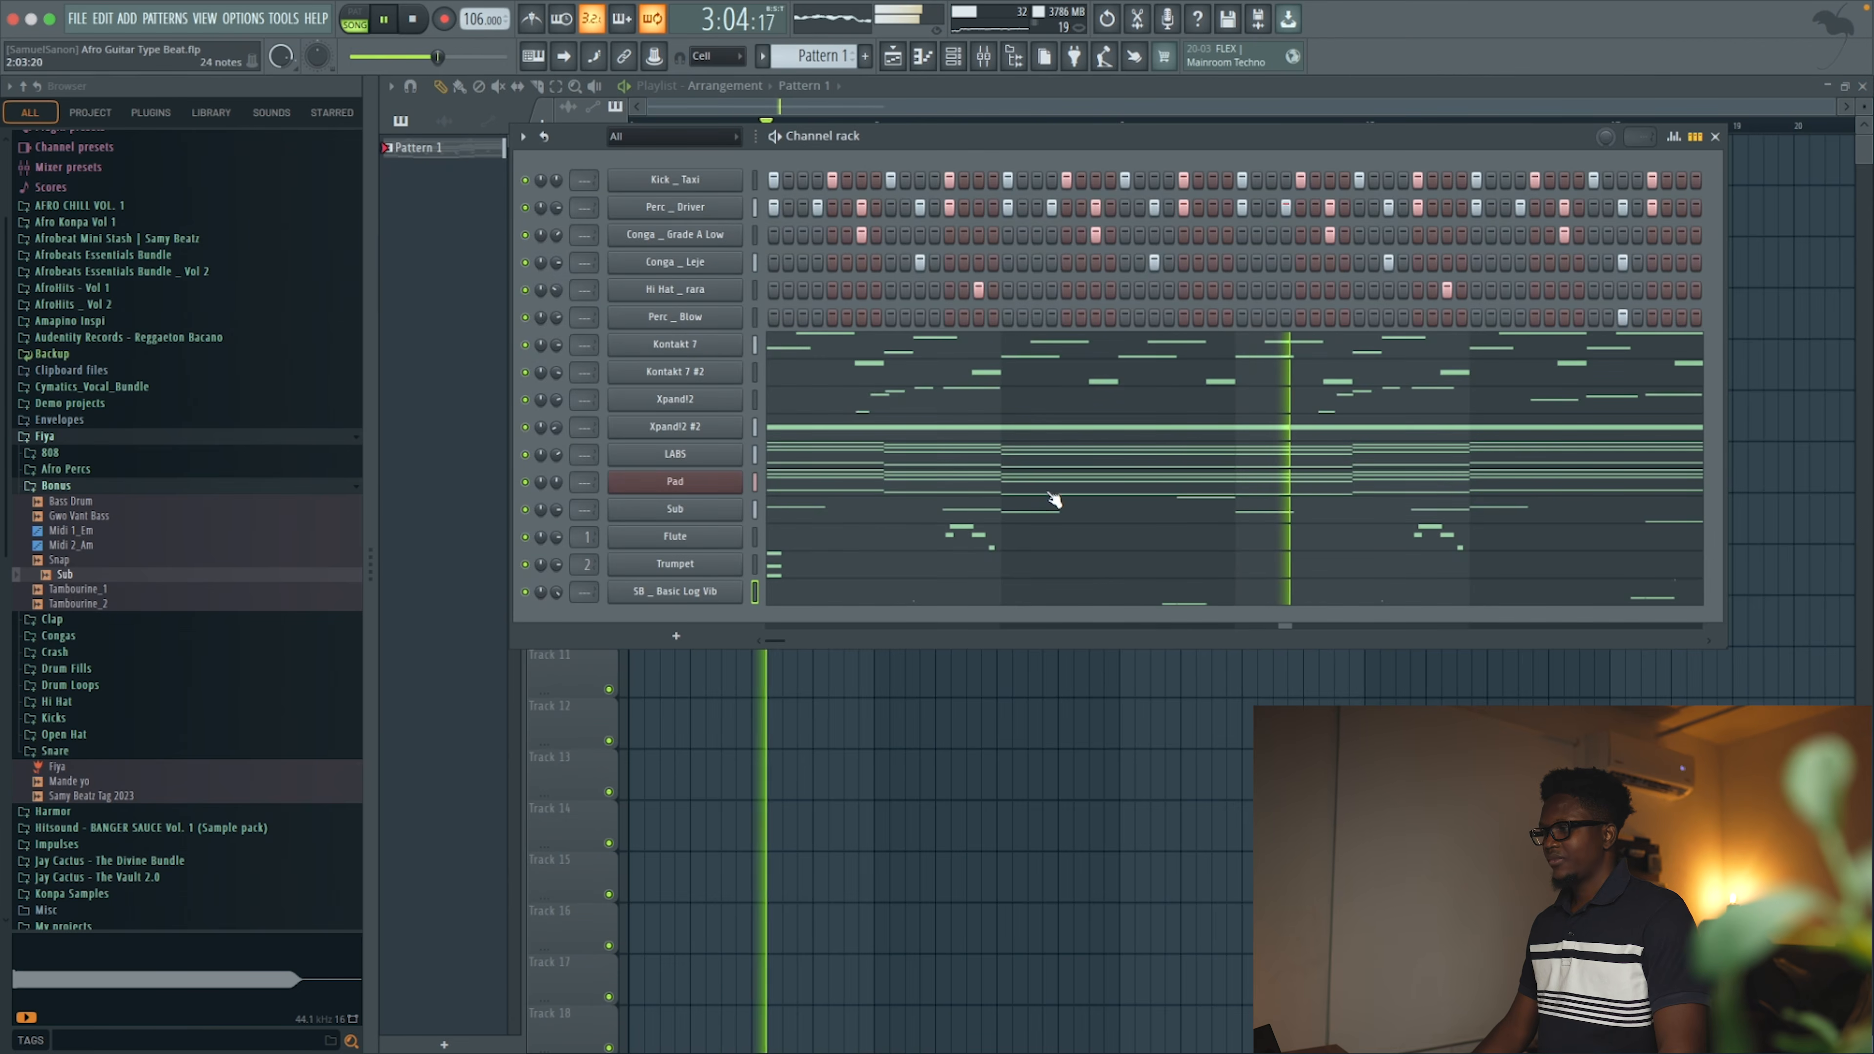
Reopen the log drum piano roll, raise the one-tick note at 2:15 to F4, test-play it and close the piano roll
left_click(1211, 594)
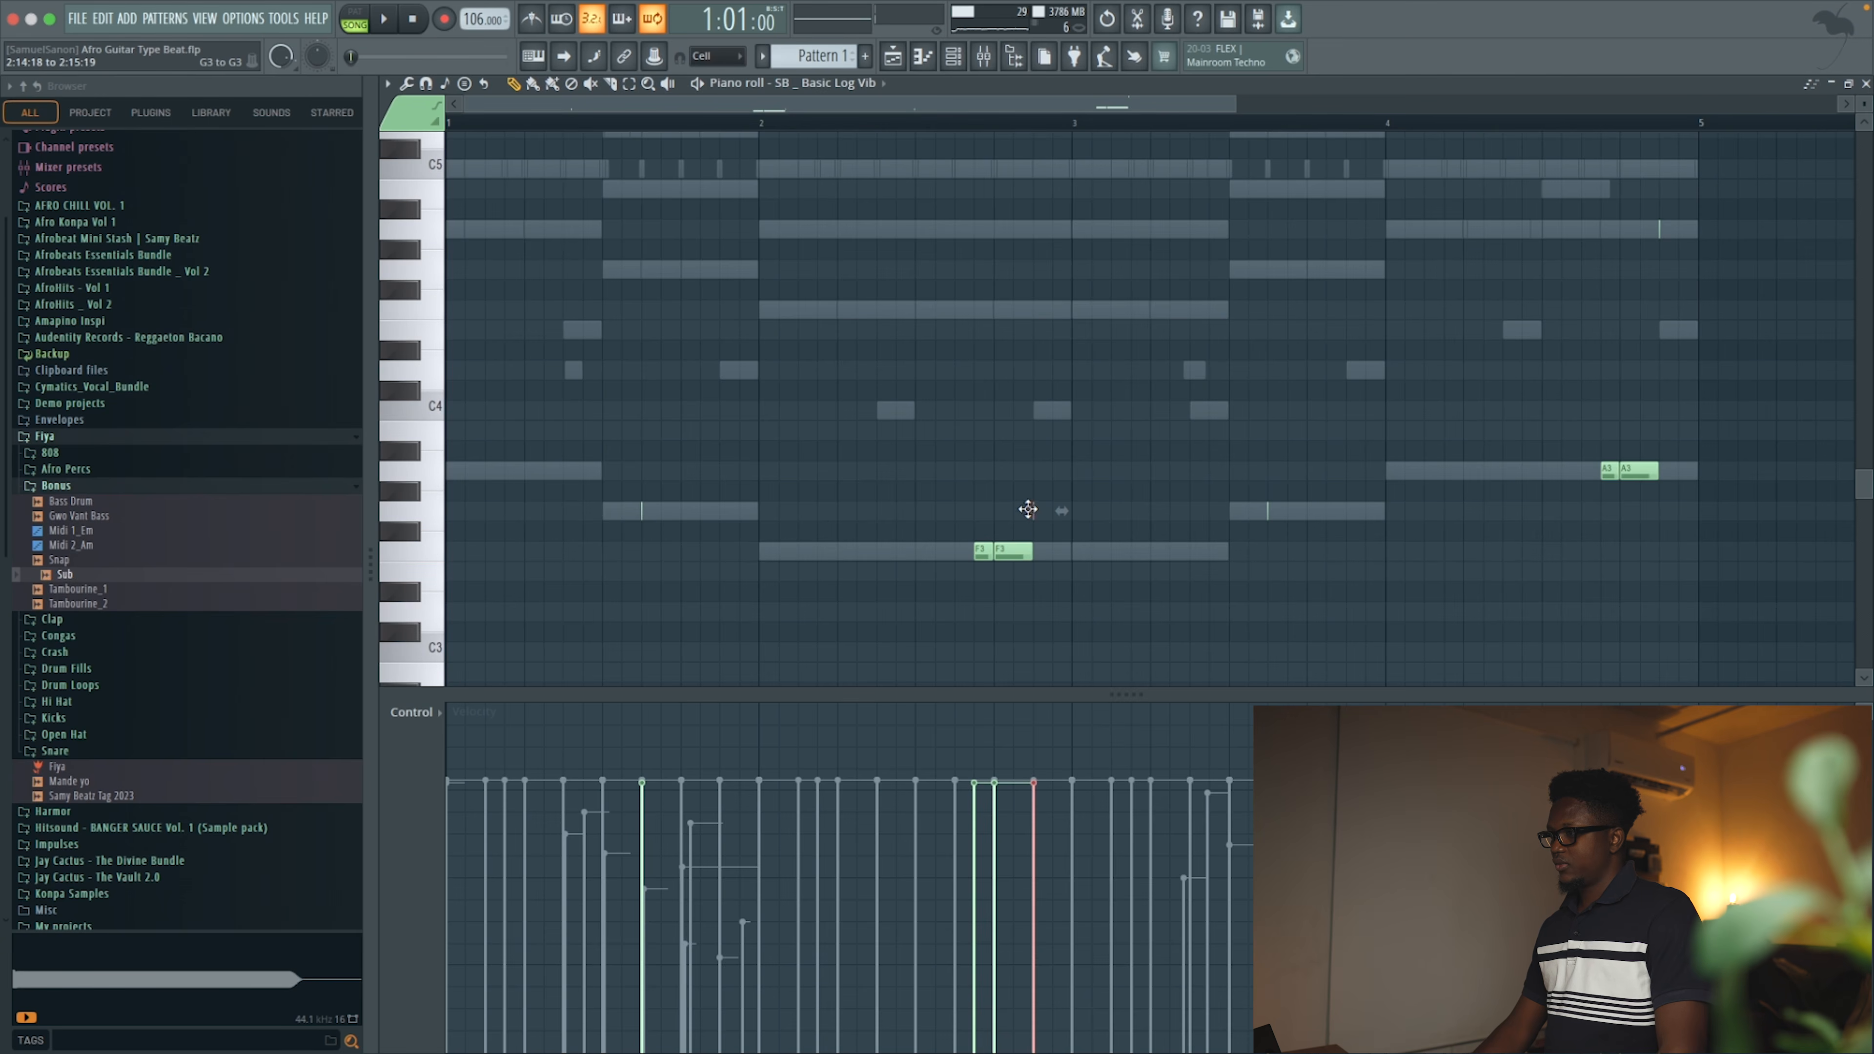
key("space")
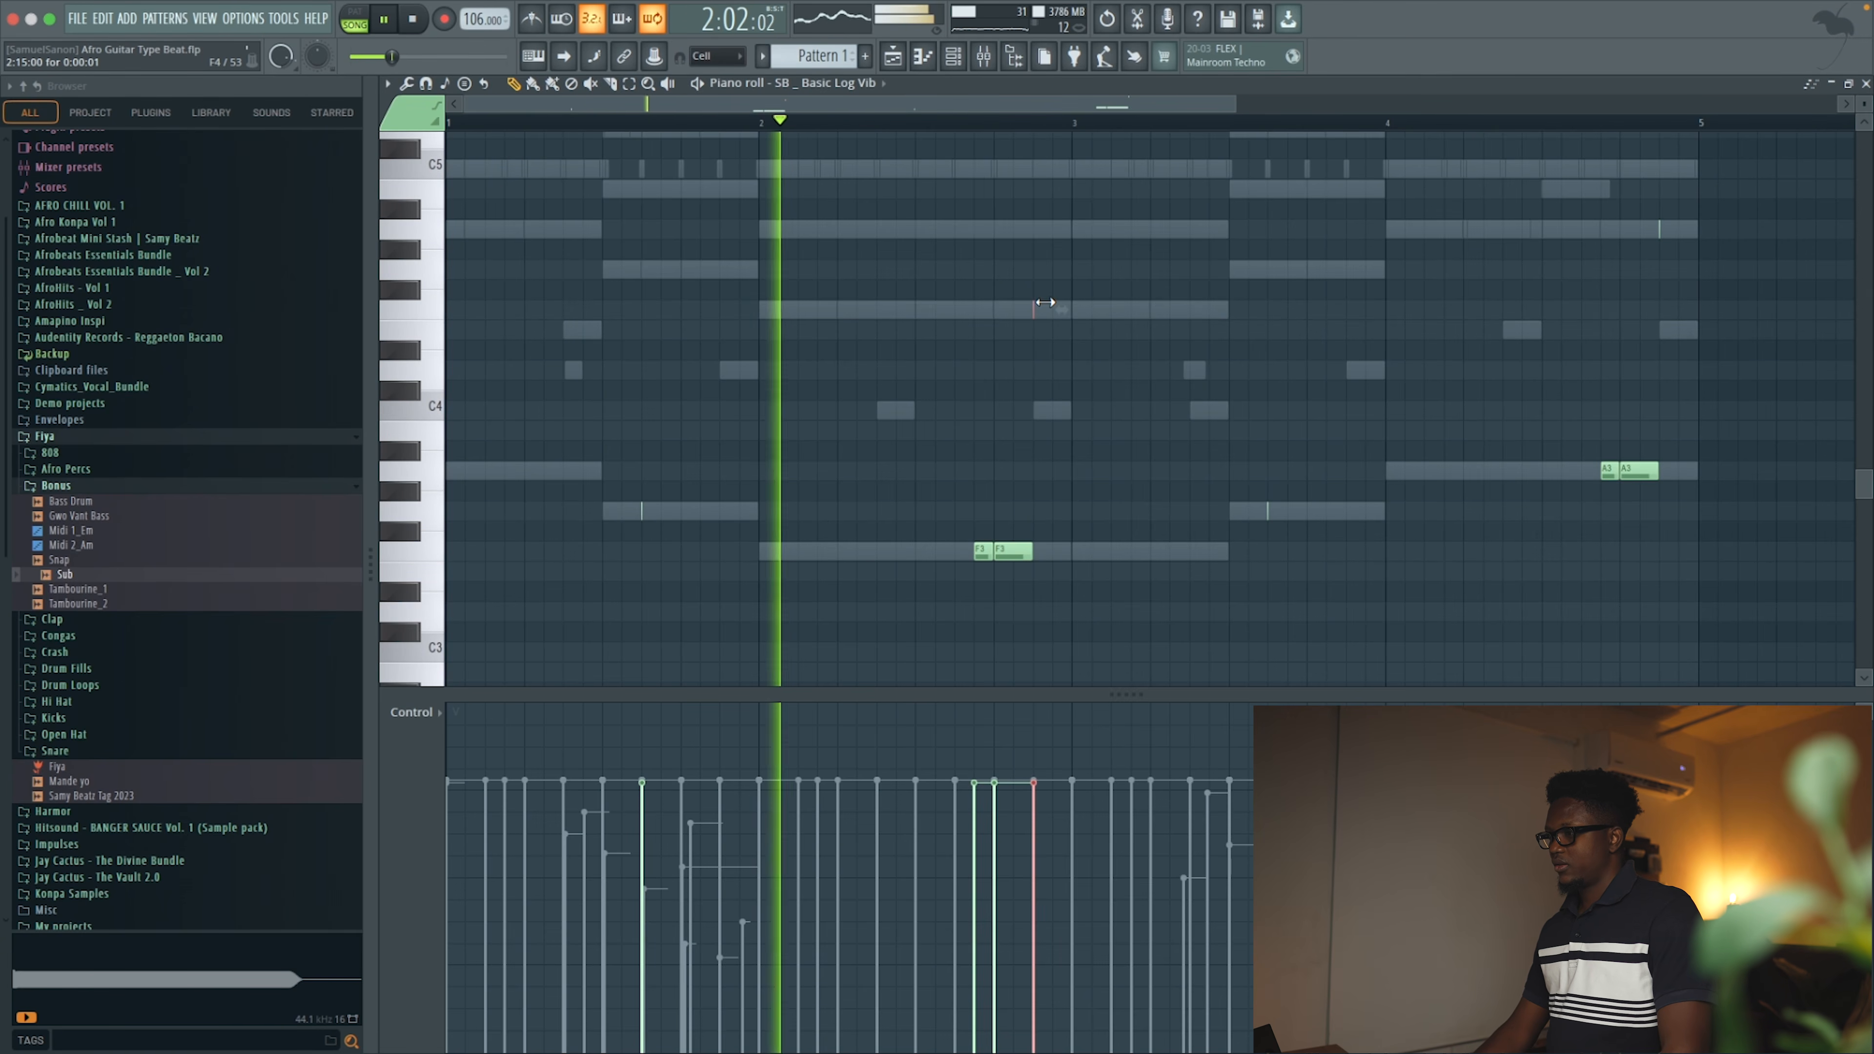
scroll(1051, 304, "down", 2)
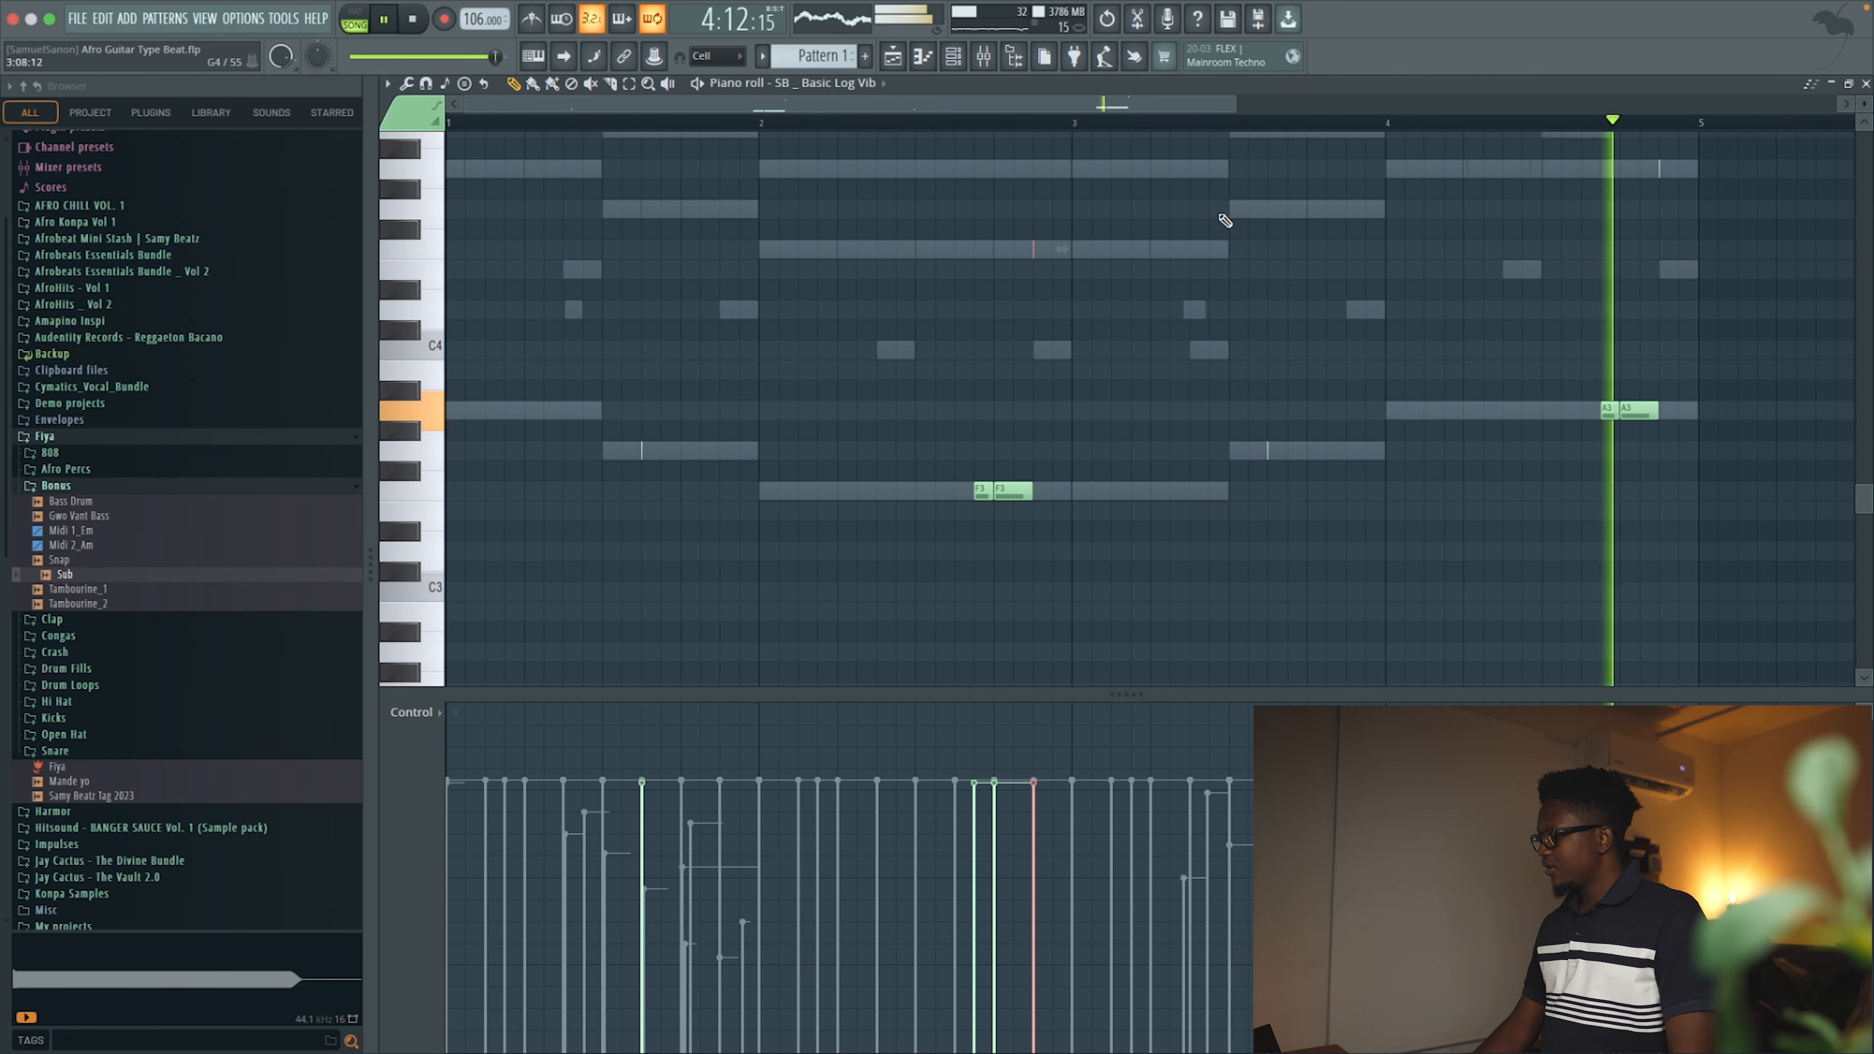
left_click(1866, 83)
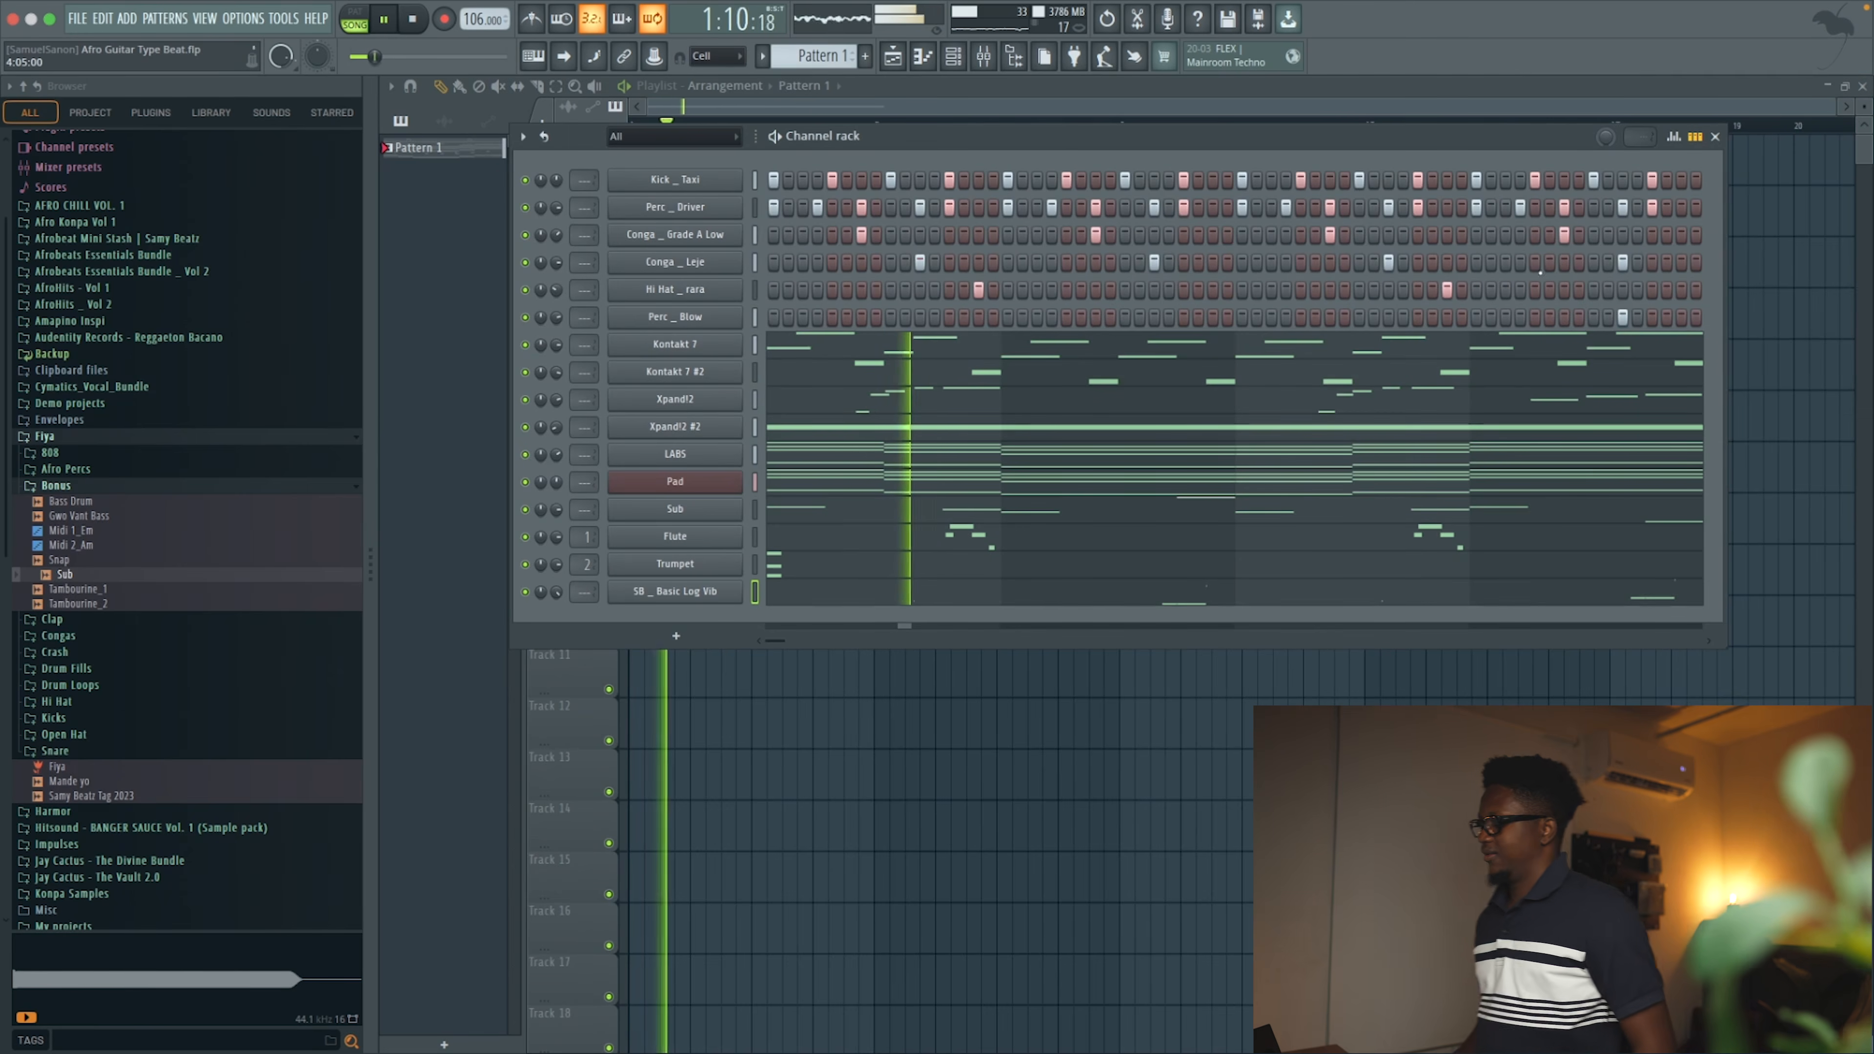
Play the whole four-bar beat through with the log drum layer and stop playback
key("XF86AudioRaiseVolume")
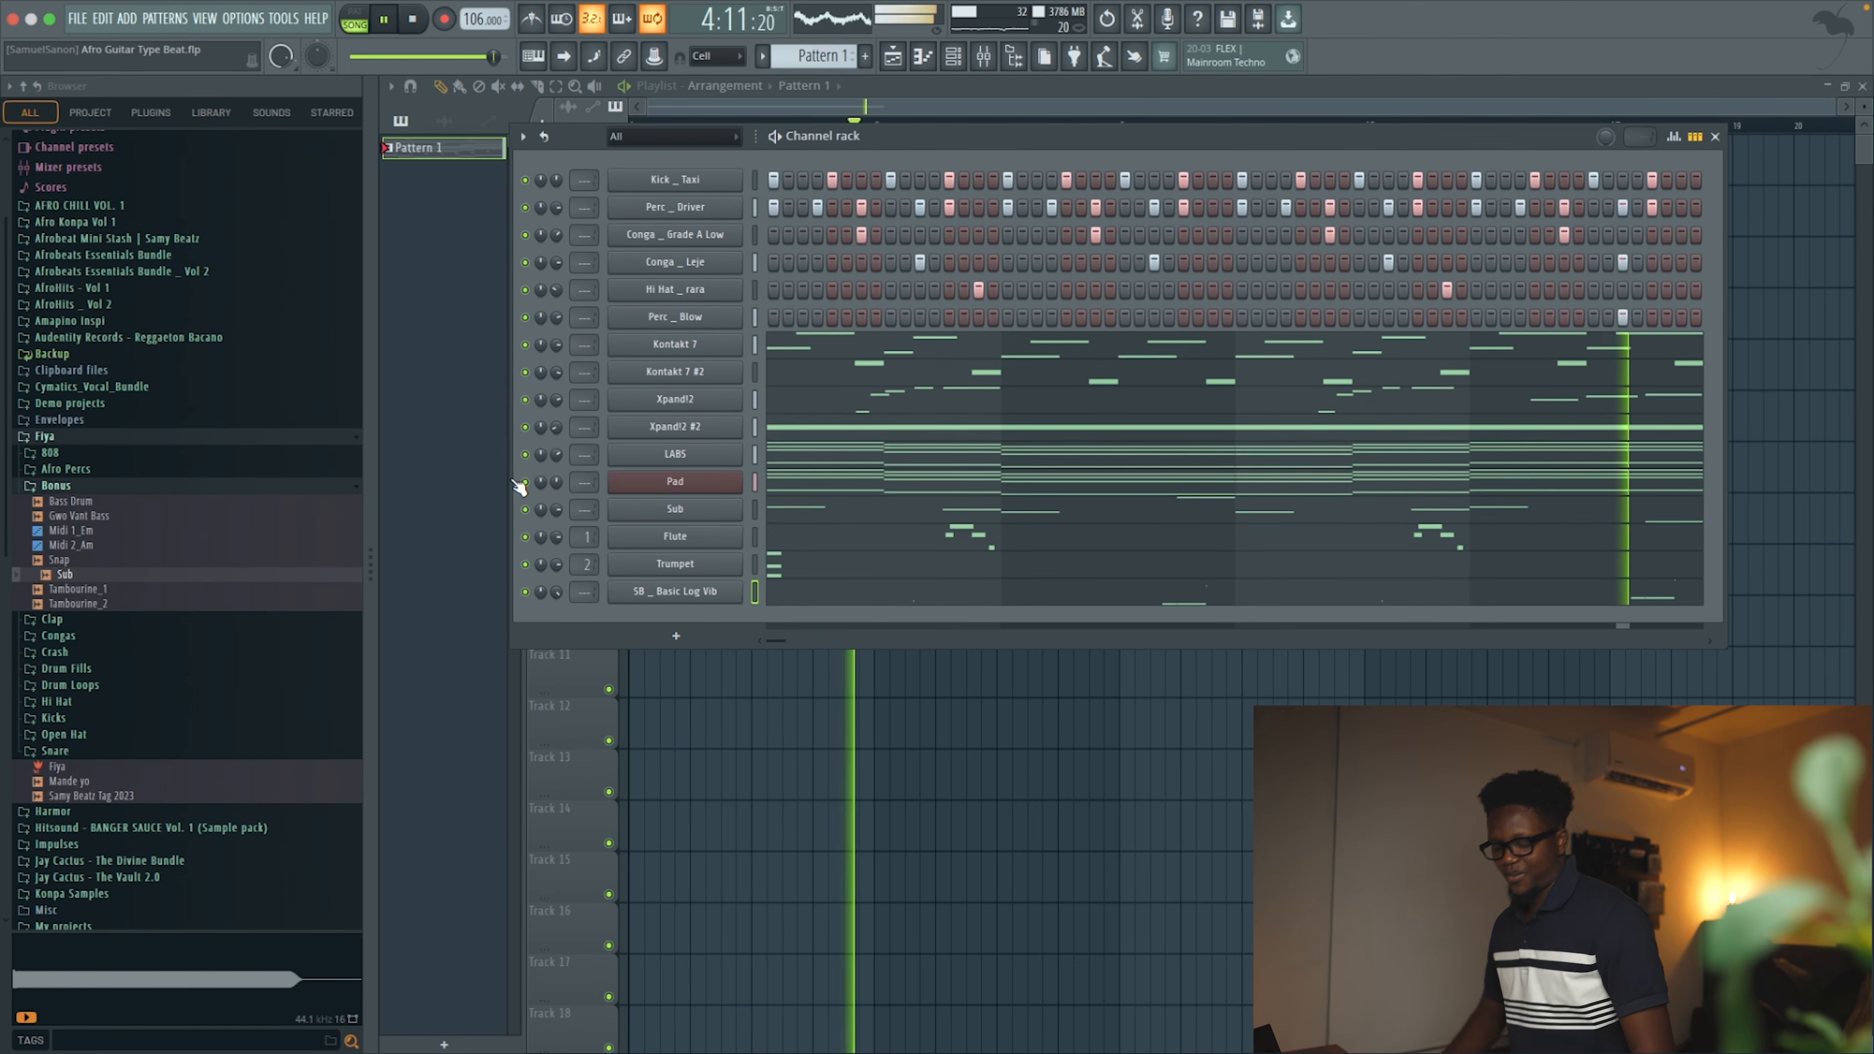
key("space")
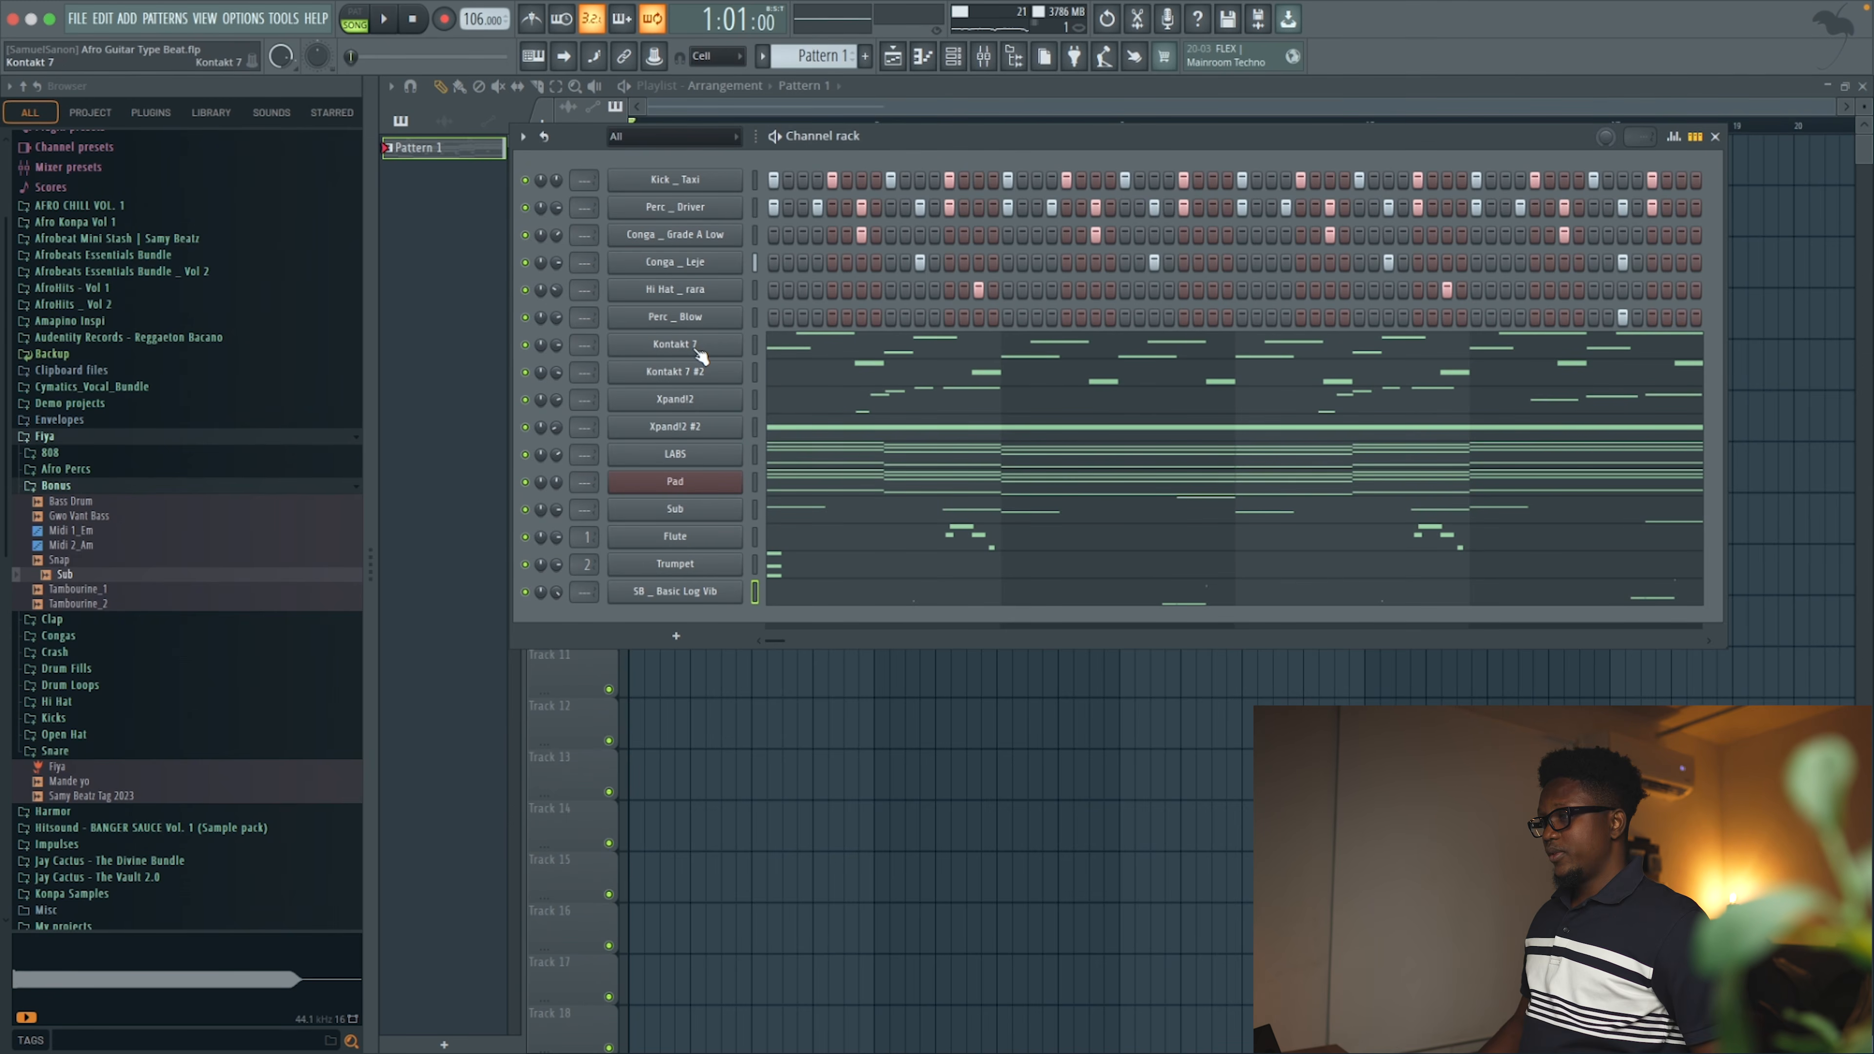
Rename the Kontakt 7 channel to "Guitar"
right_click(680, 344)
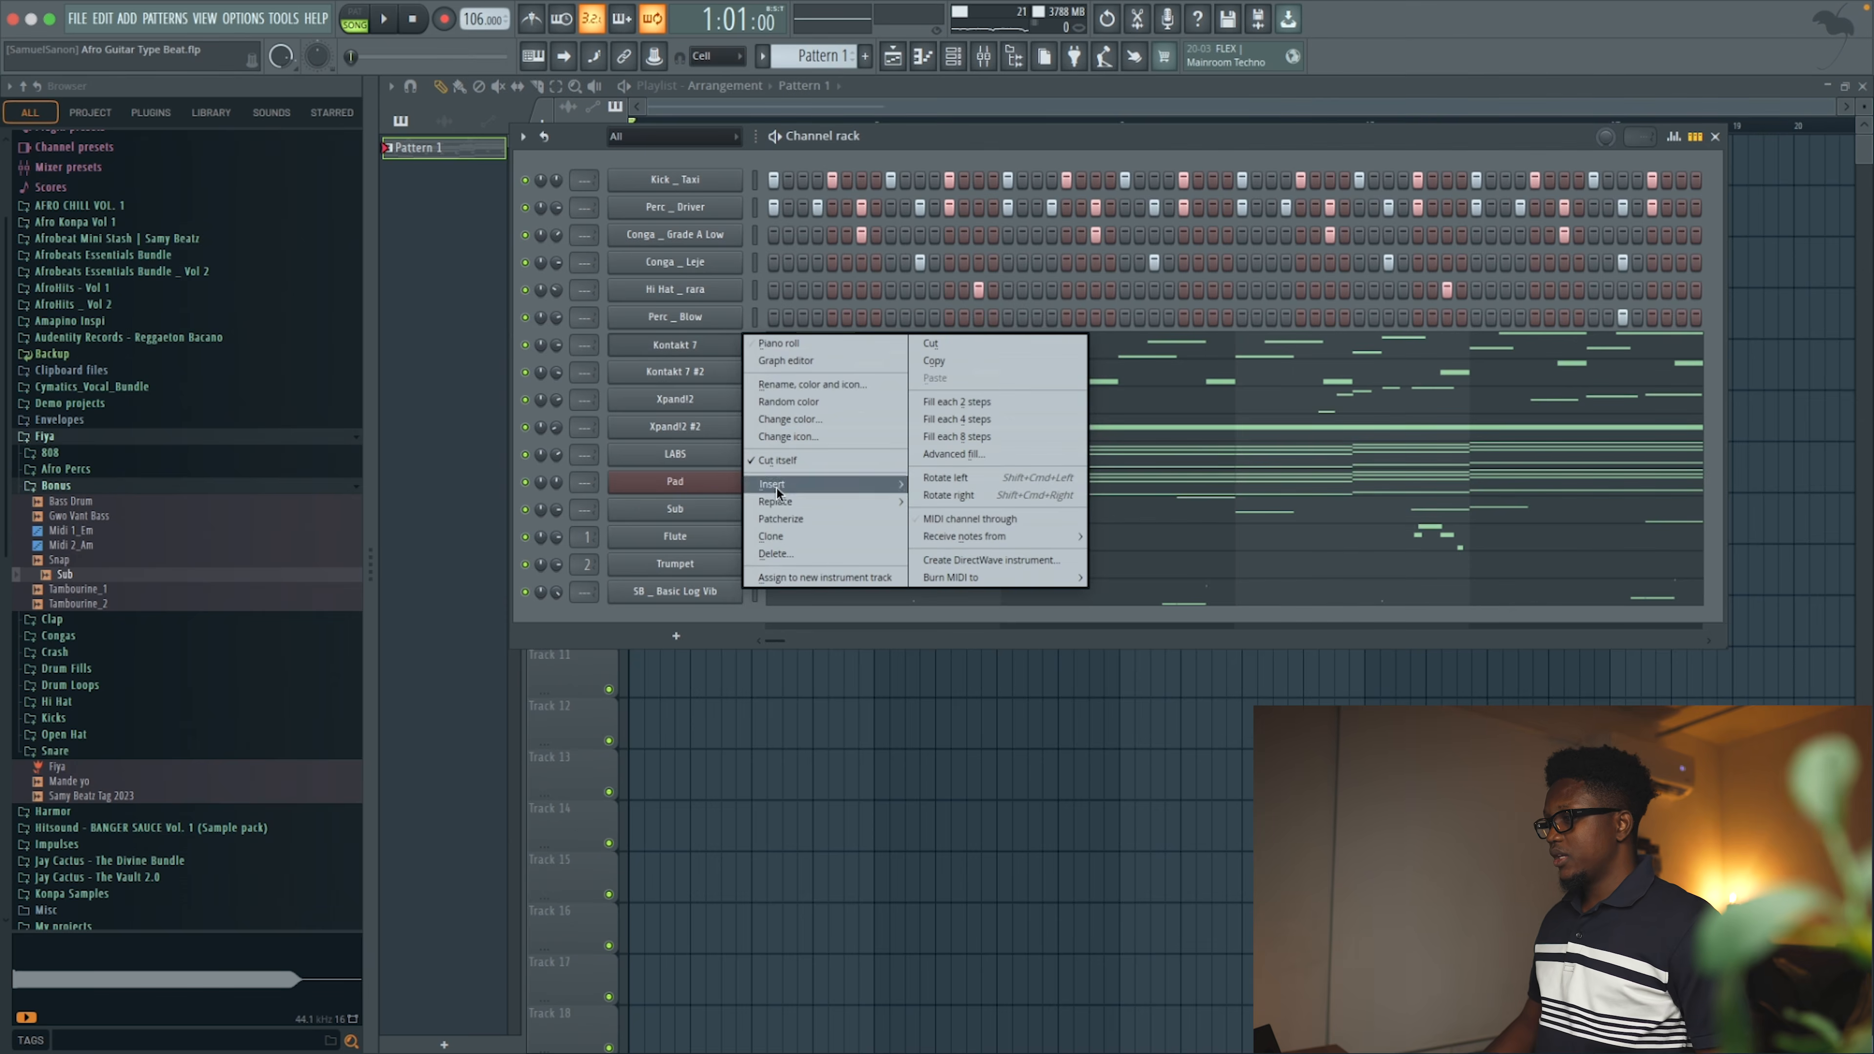
left_click(782, 386)
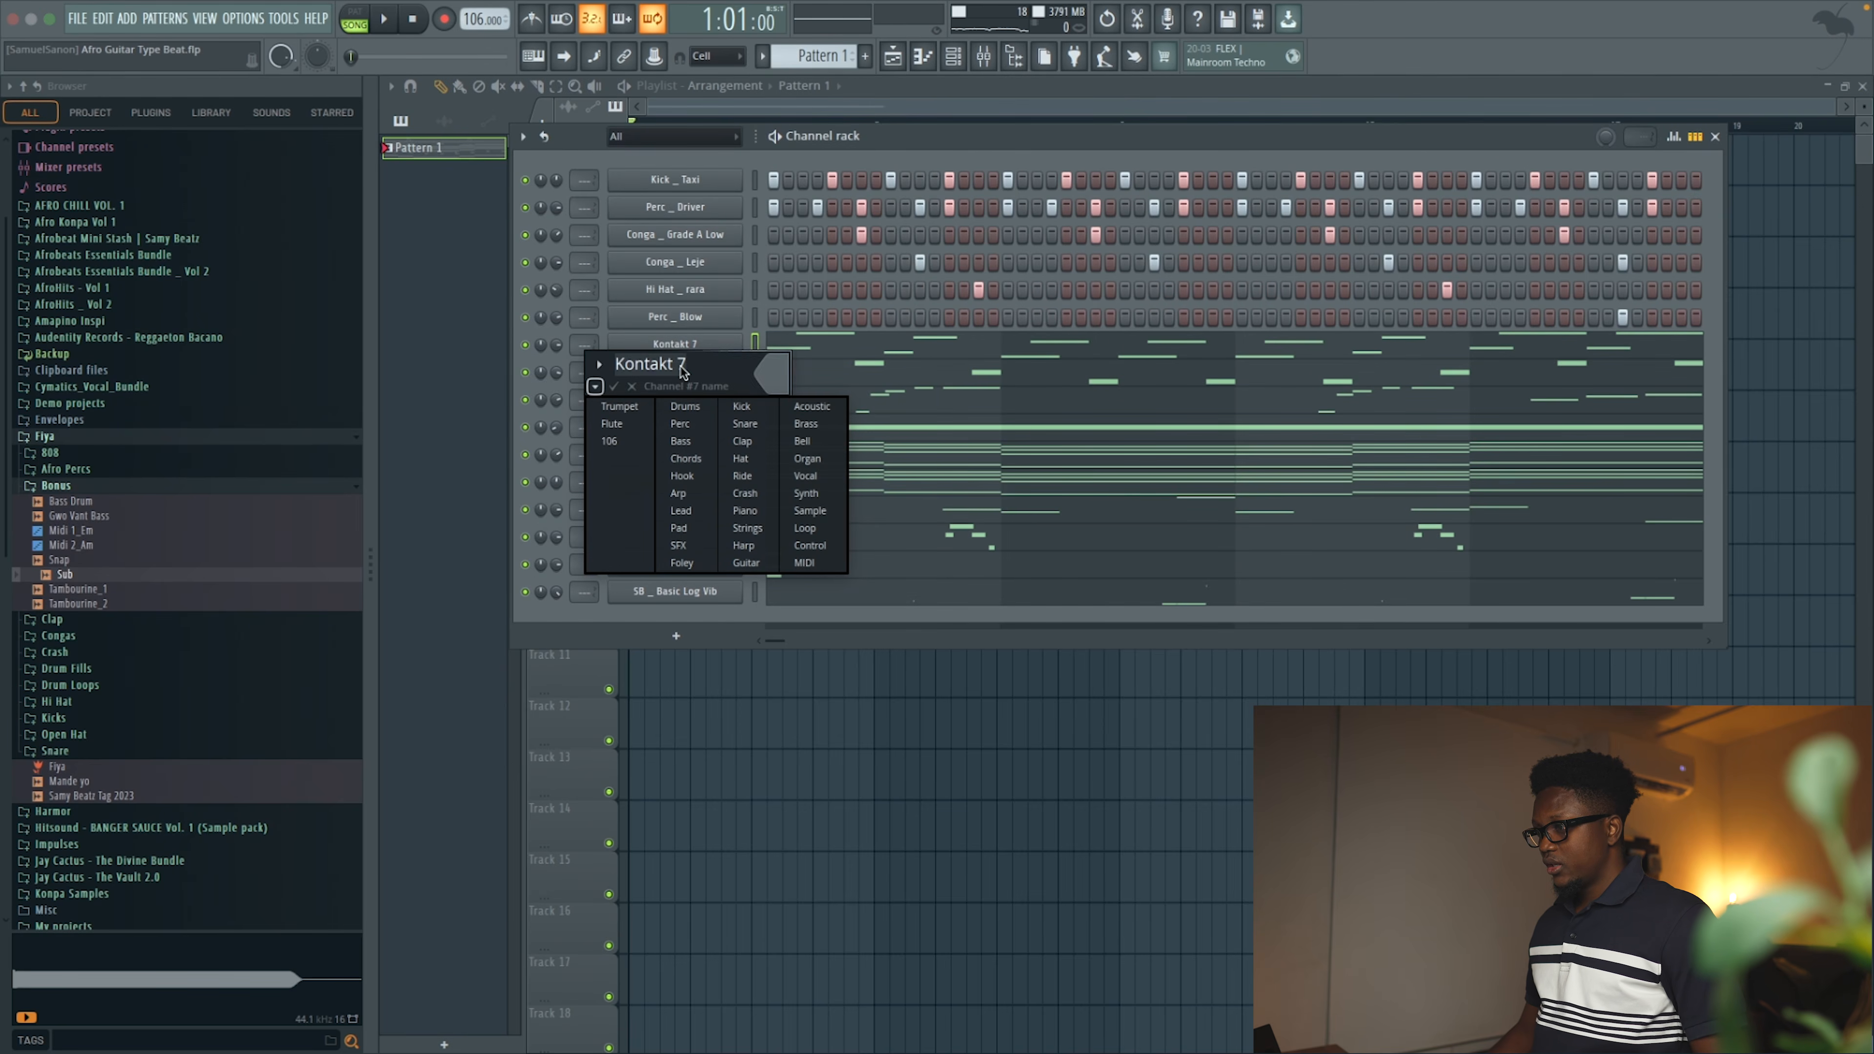
left_click(693, 370)
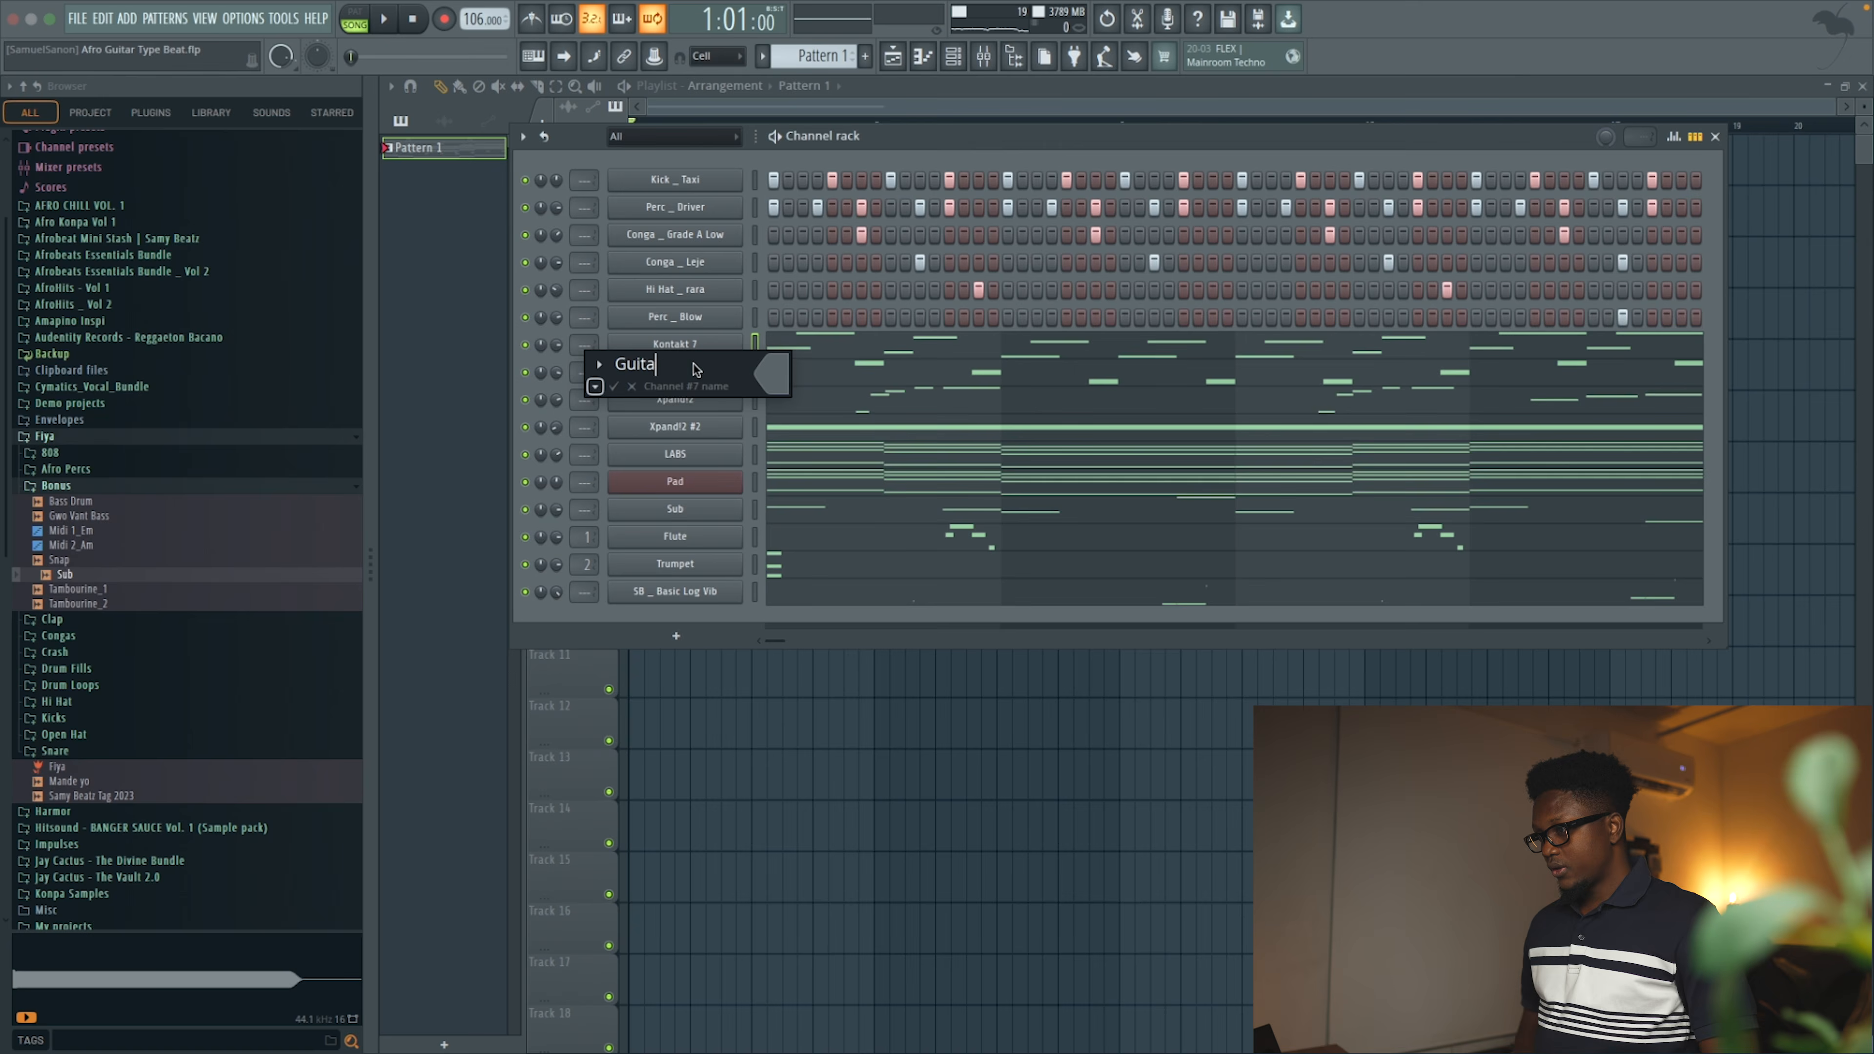
type("Guitar")
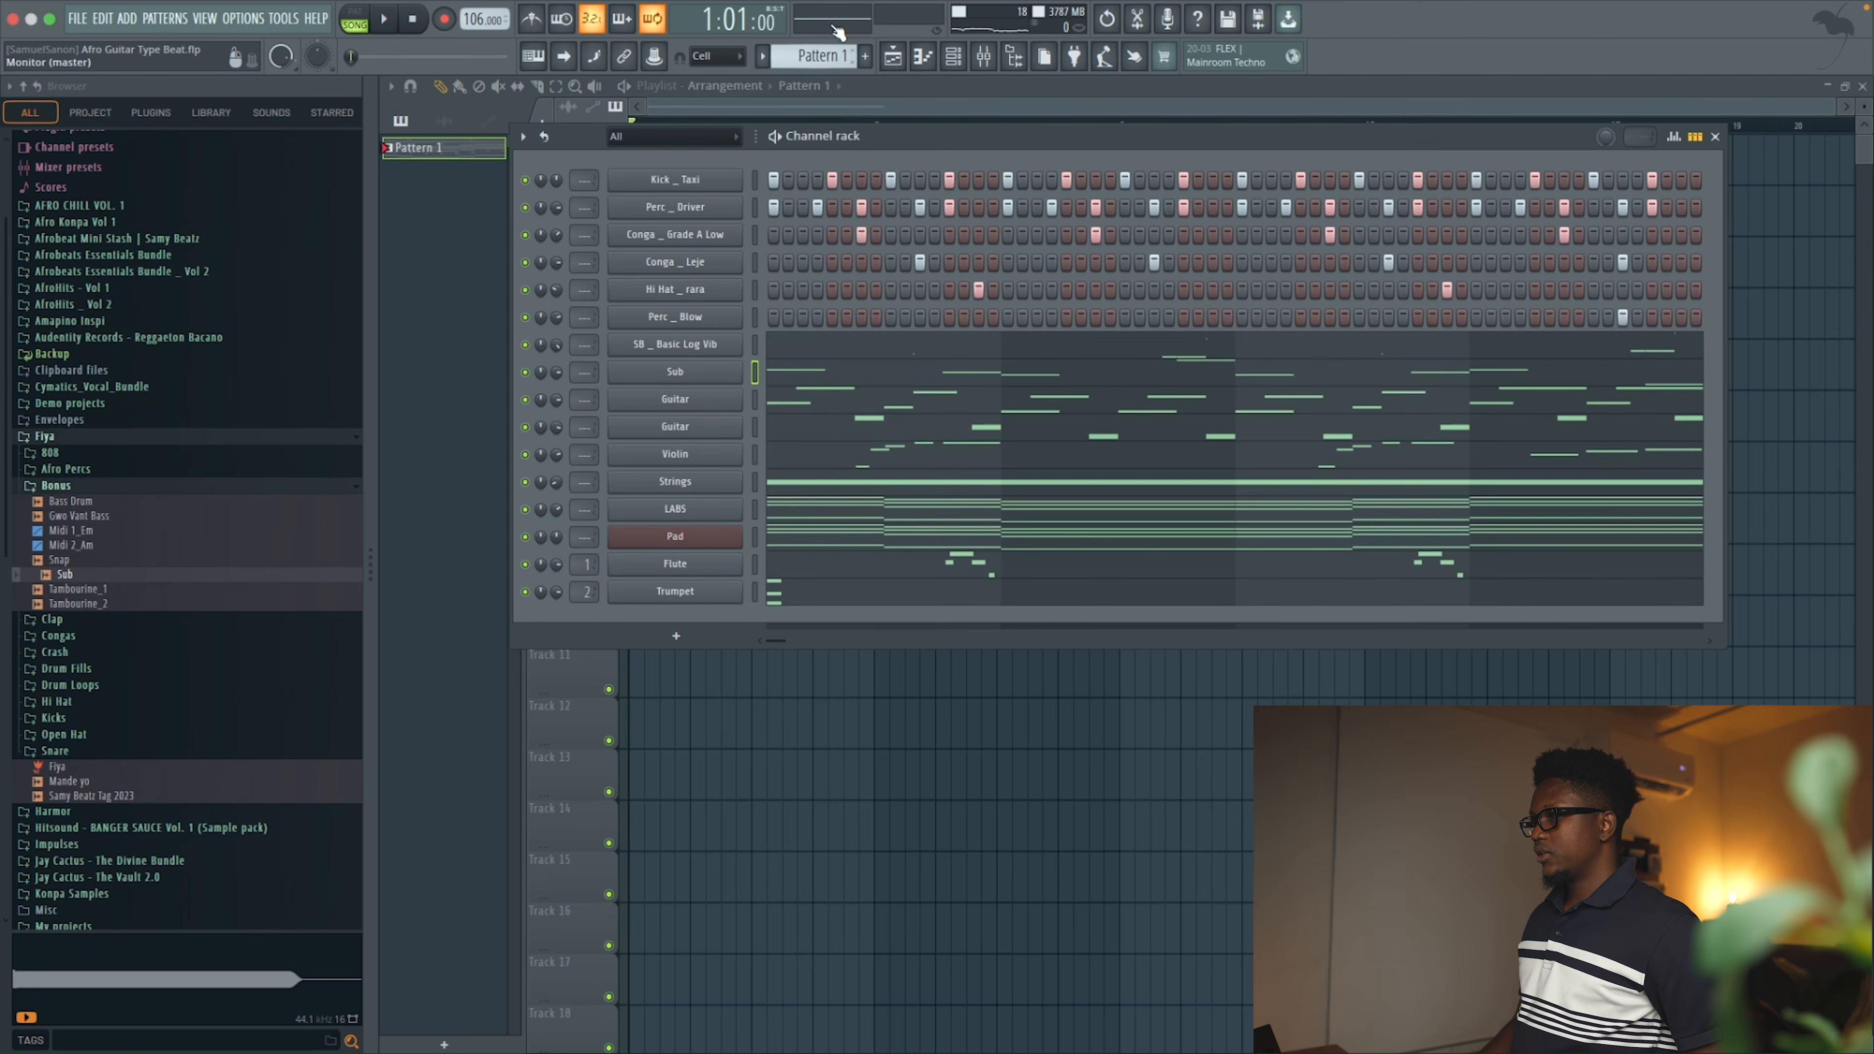
Split Pattern 1 by channel and place all the resulting patterns in the playlist from bar 1 on tracks 1 to 16
left_click(825, 55)
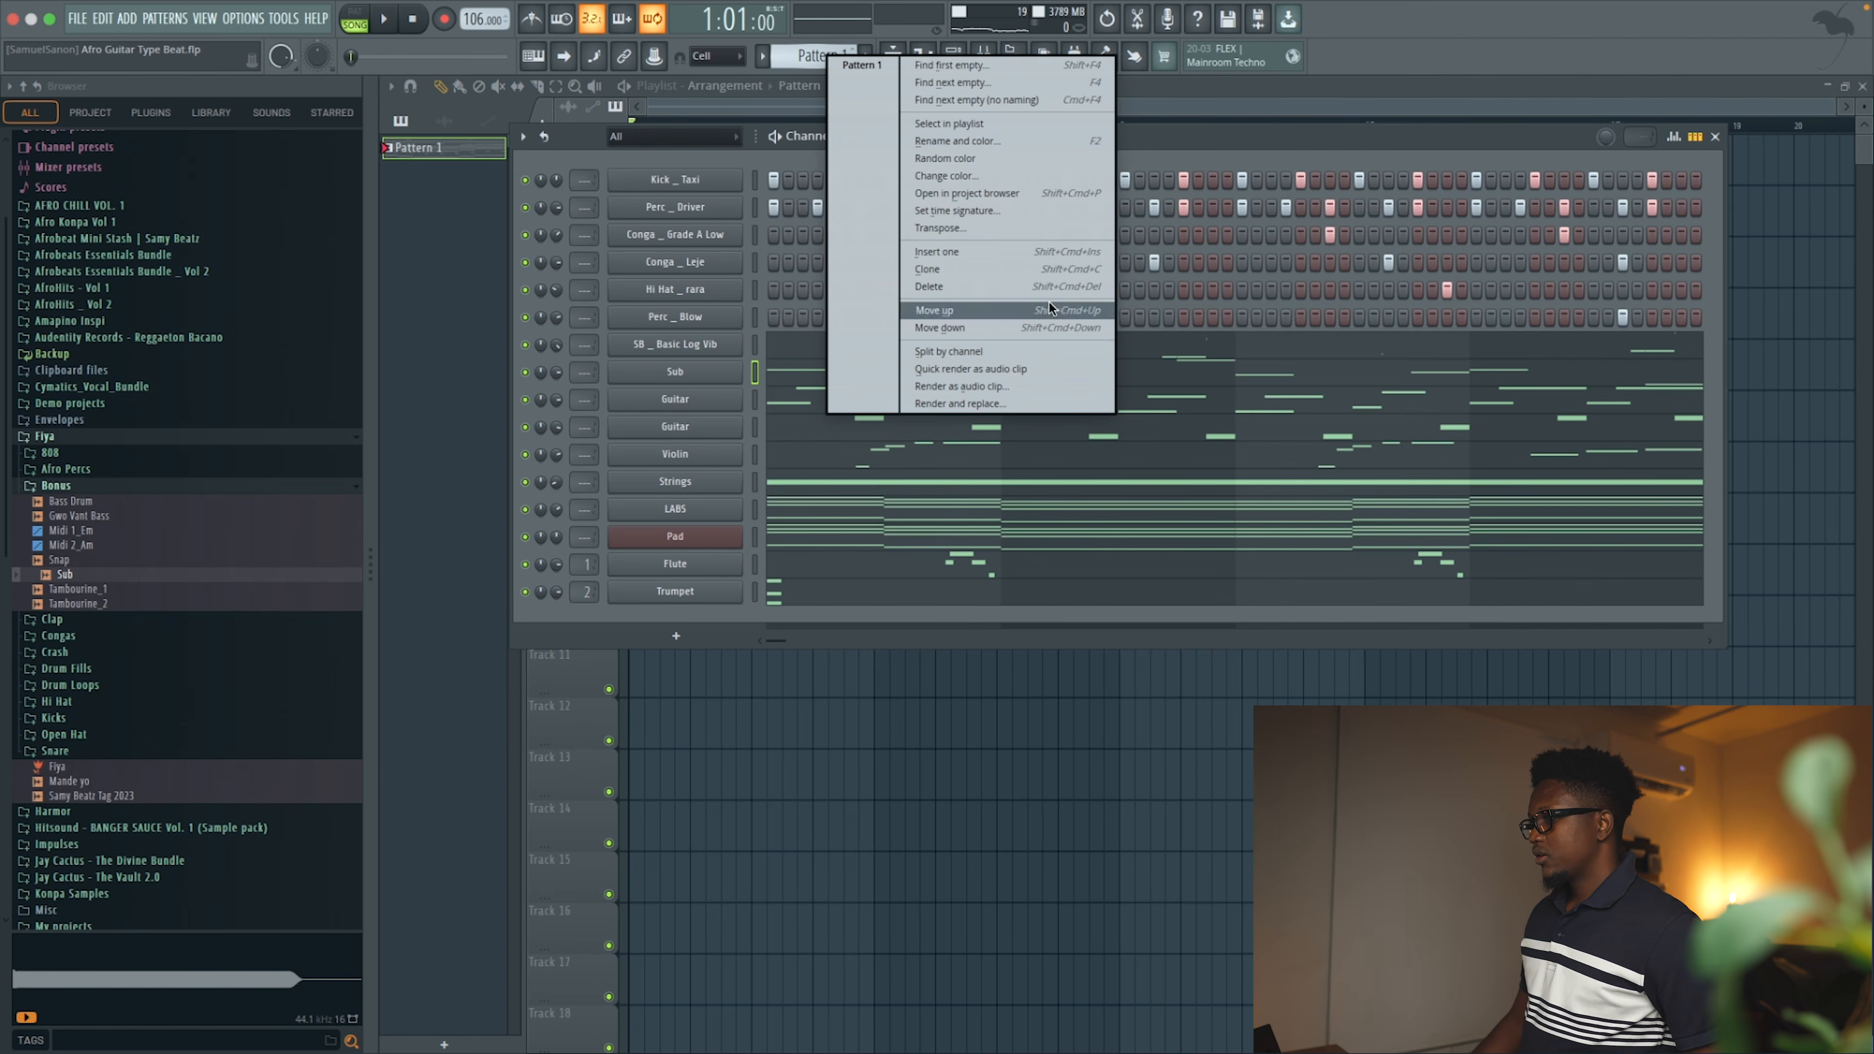
left_click(948, 352)
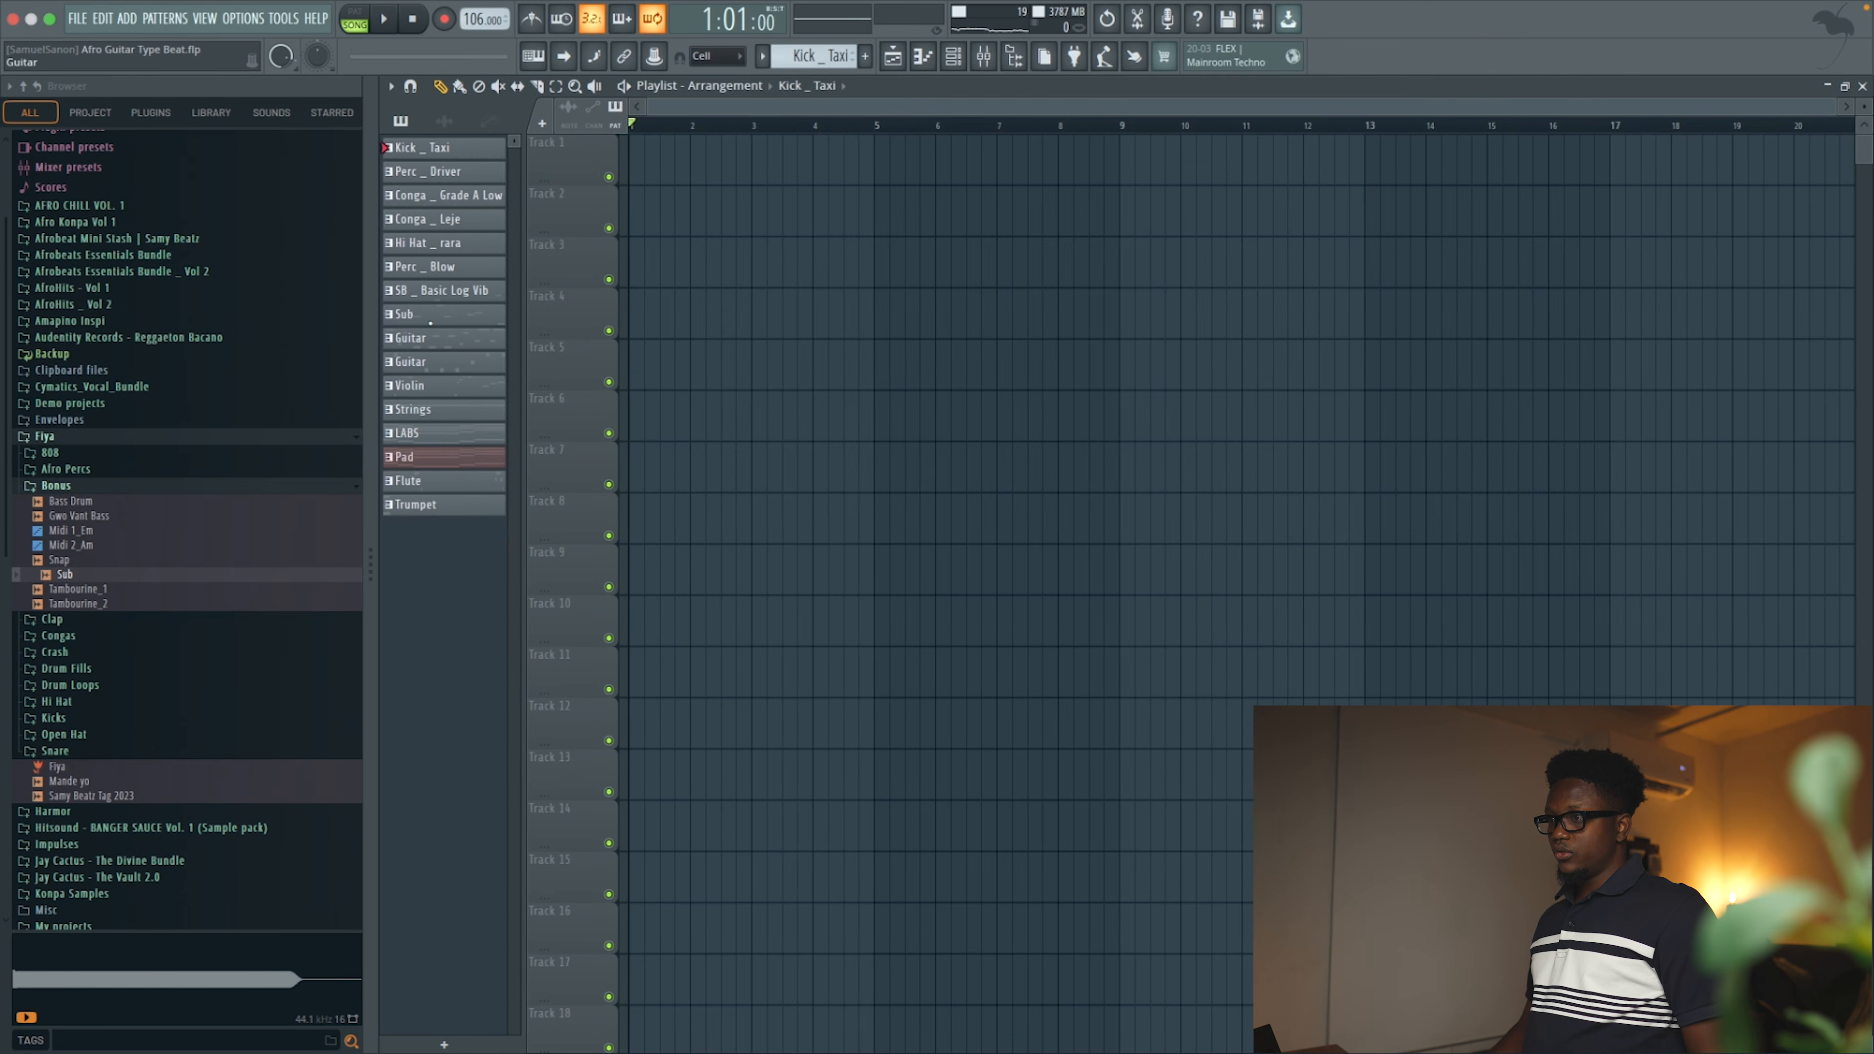
left_click(455, 506, "shift")
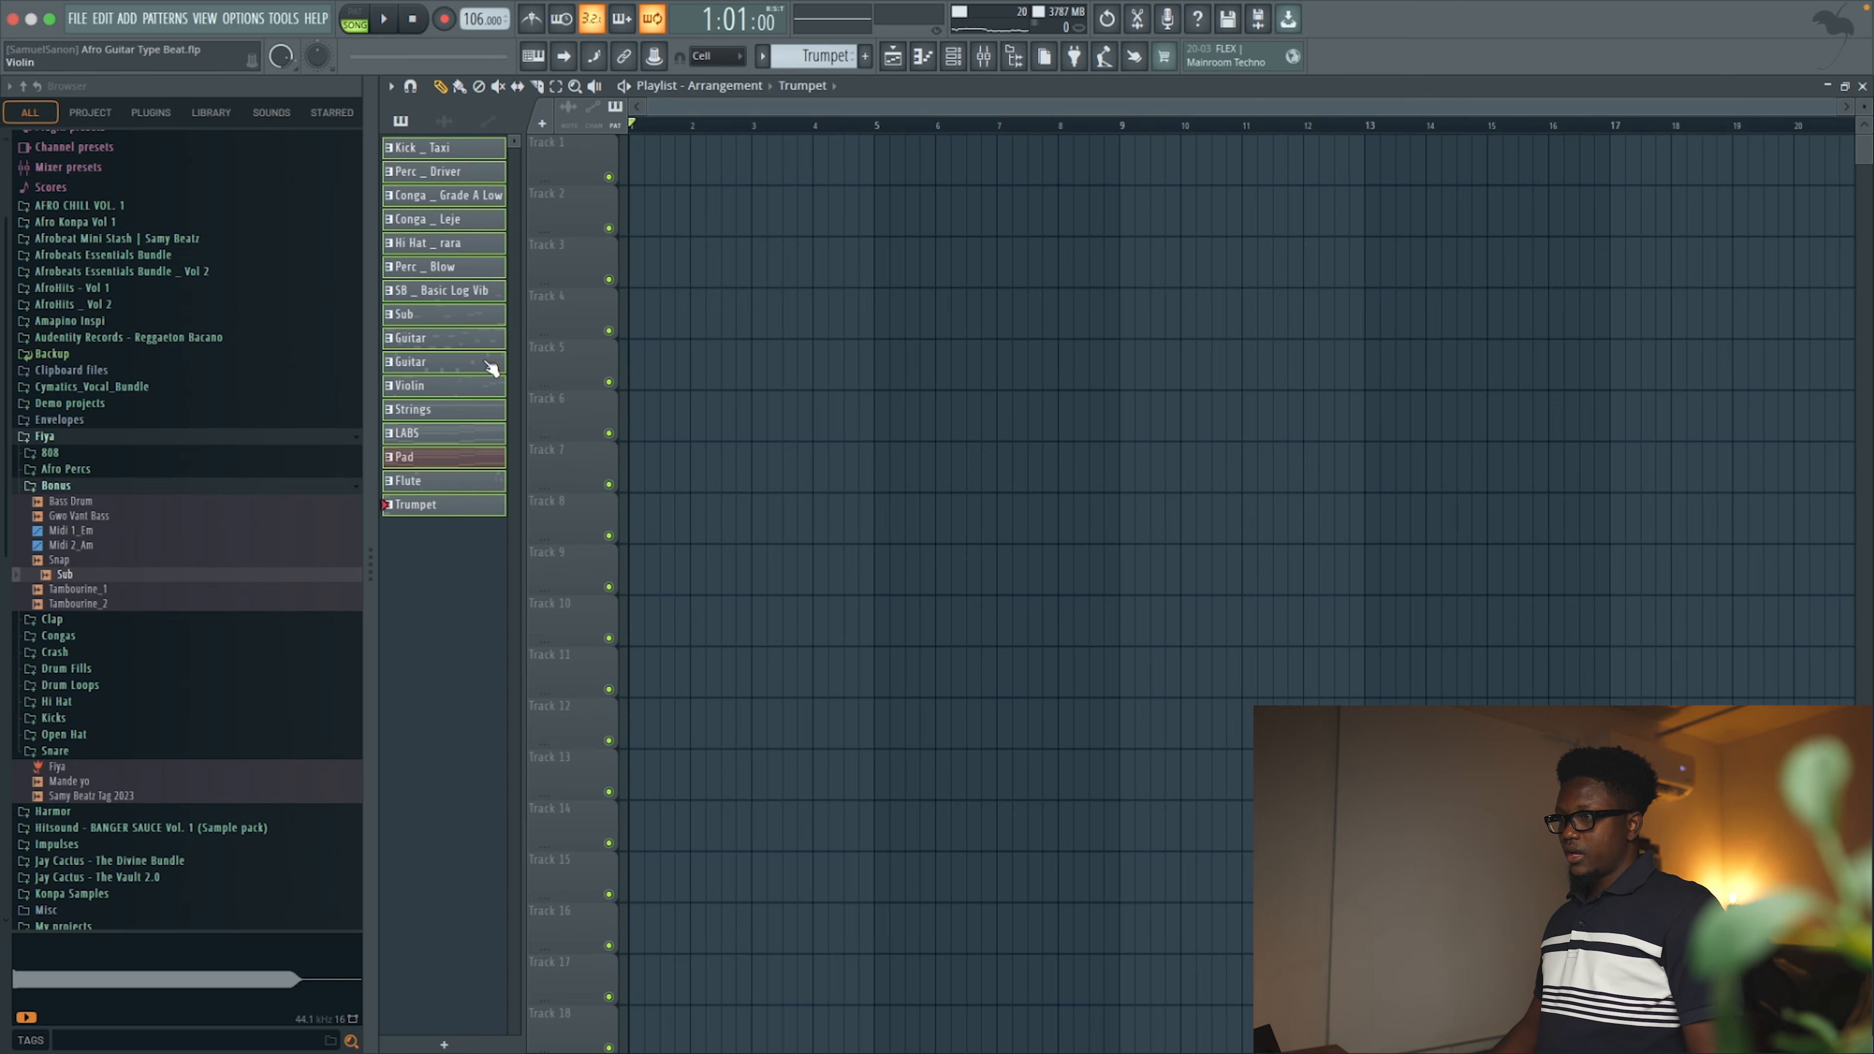
left_click_drag(424, 151, 602, 158)
Duplicate the four-bar block of all clips five times so the arrangement runs up to bar 25
left_click_drag(1867, 108, 1867, 136)
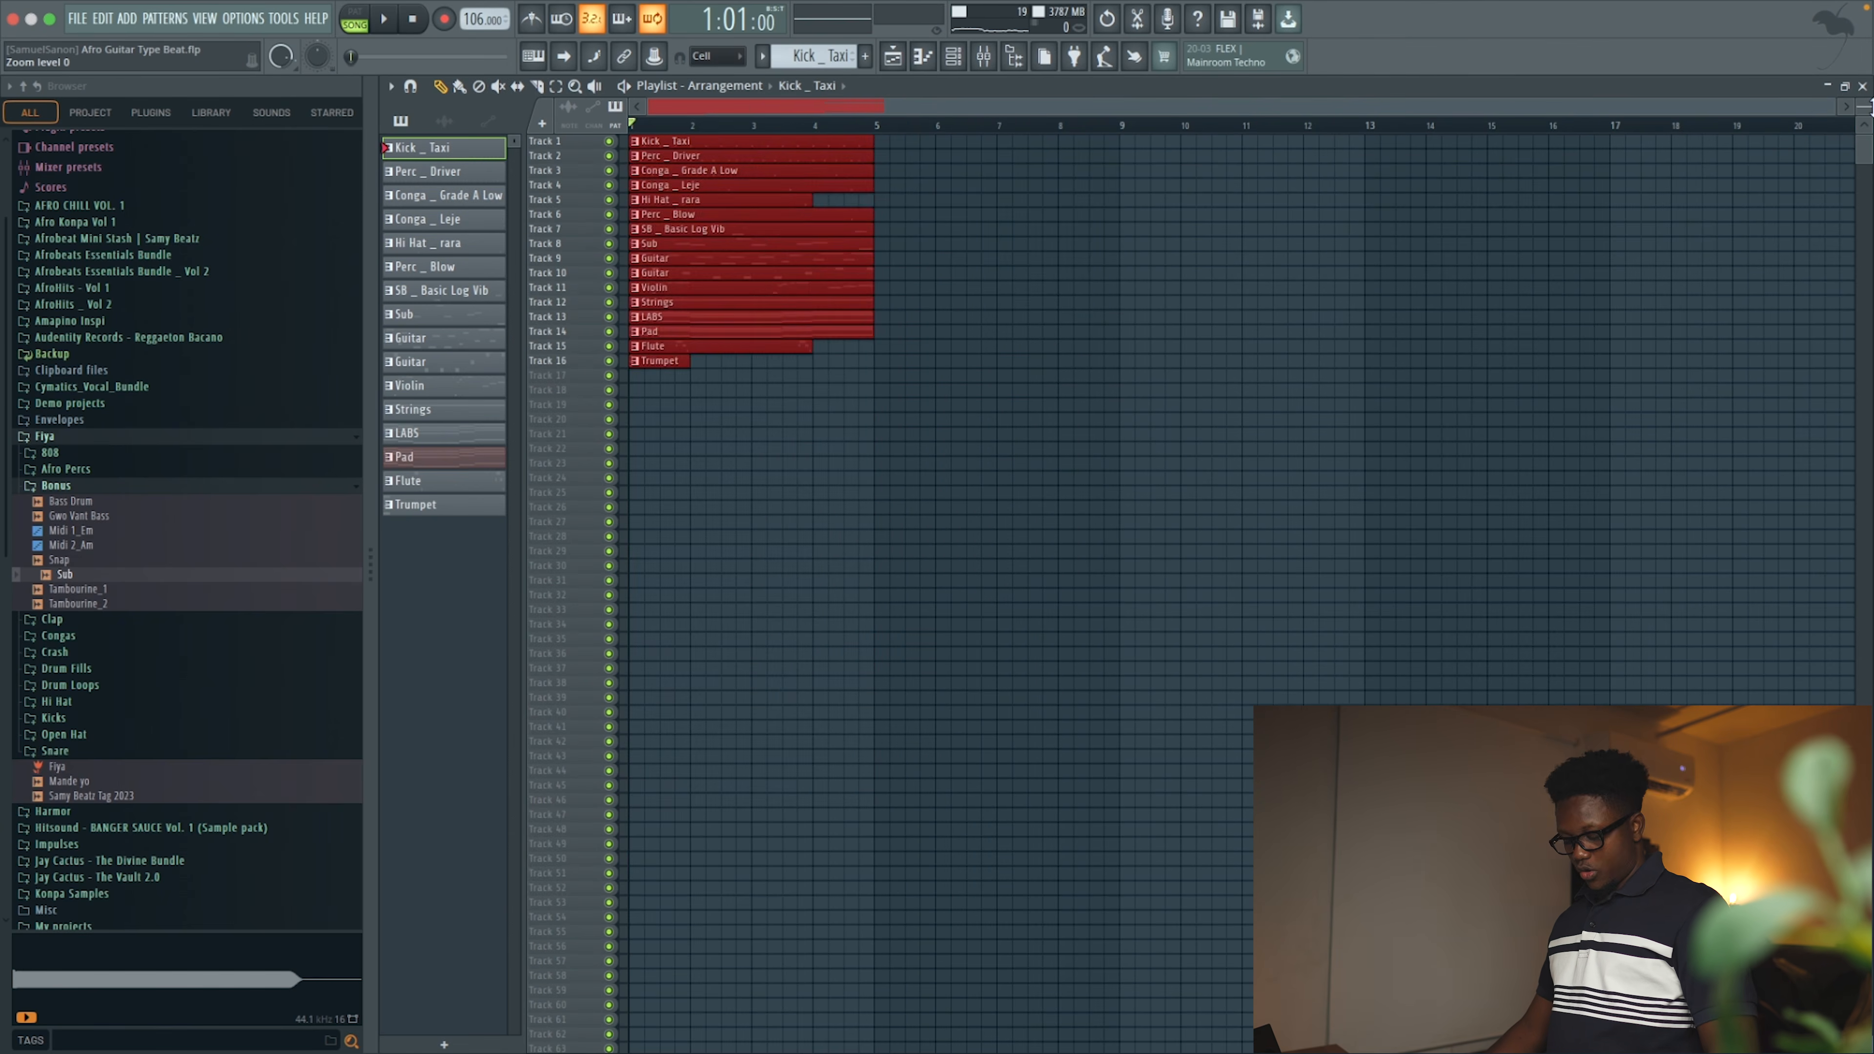
key("ctrl+b")
key("ctrl+b")
key("ctrl+b")
key("ctrl+b")
key("ctrl+b")
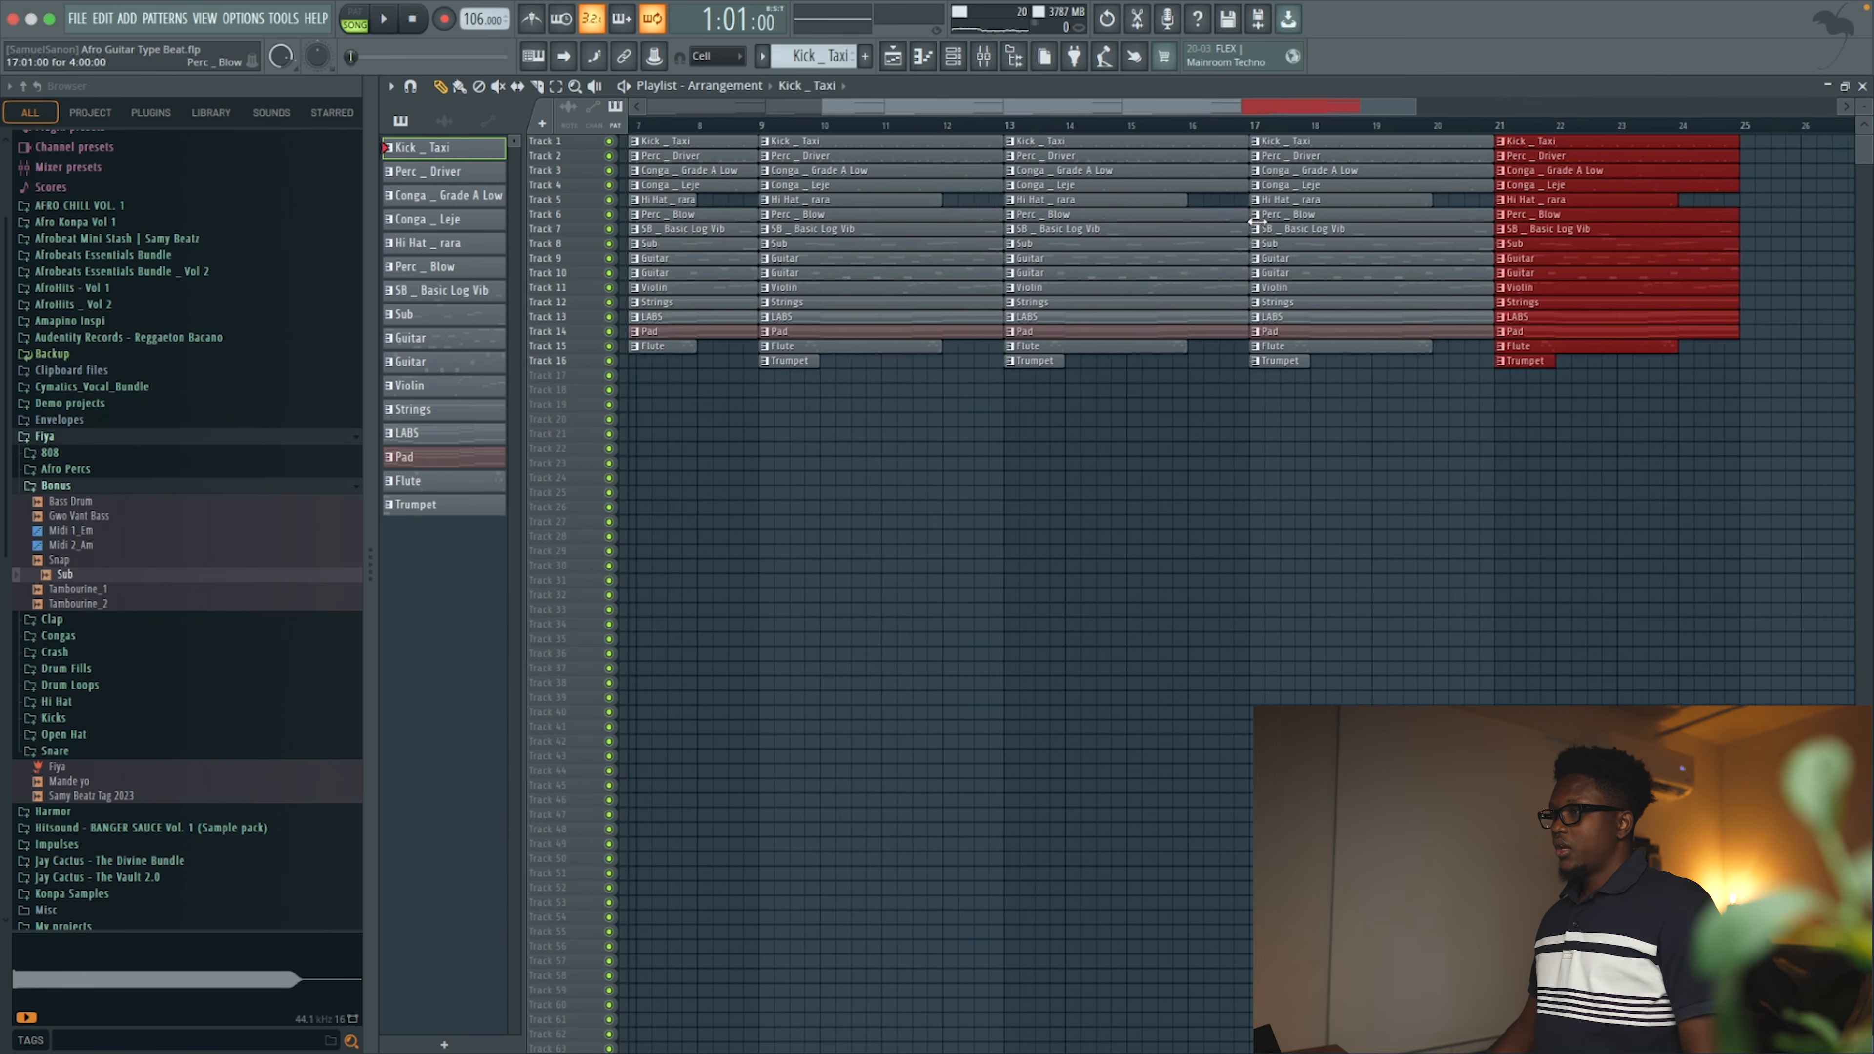
Delete the percussion, LABS, pad, flute and trumpet clips from the first four bars and test-play the intro
scroll(1255, 220, "left", 5)
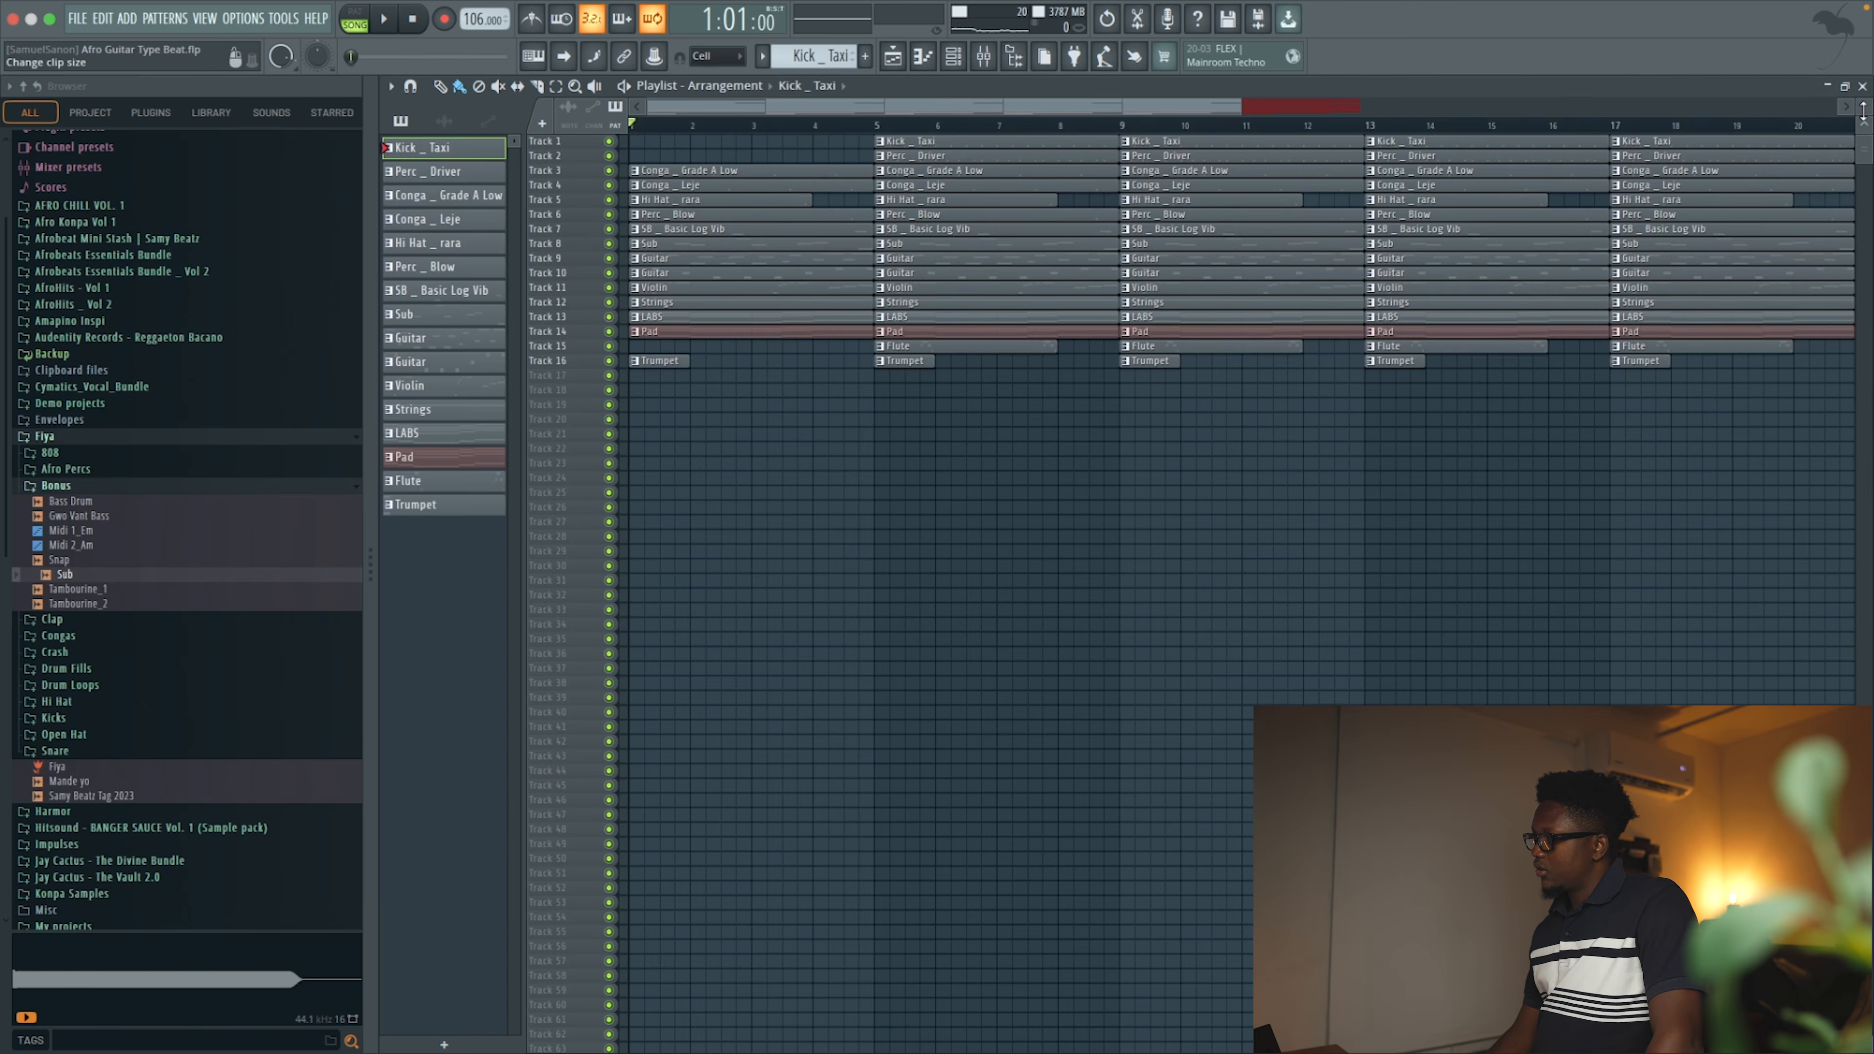
scroll(1240, 414, "up", 5)
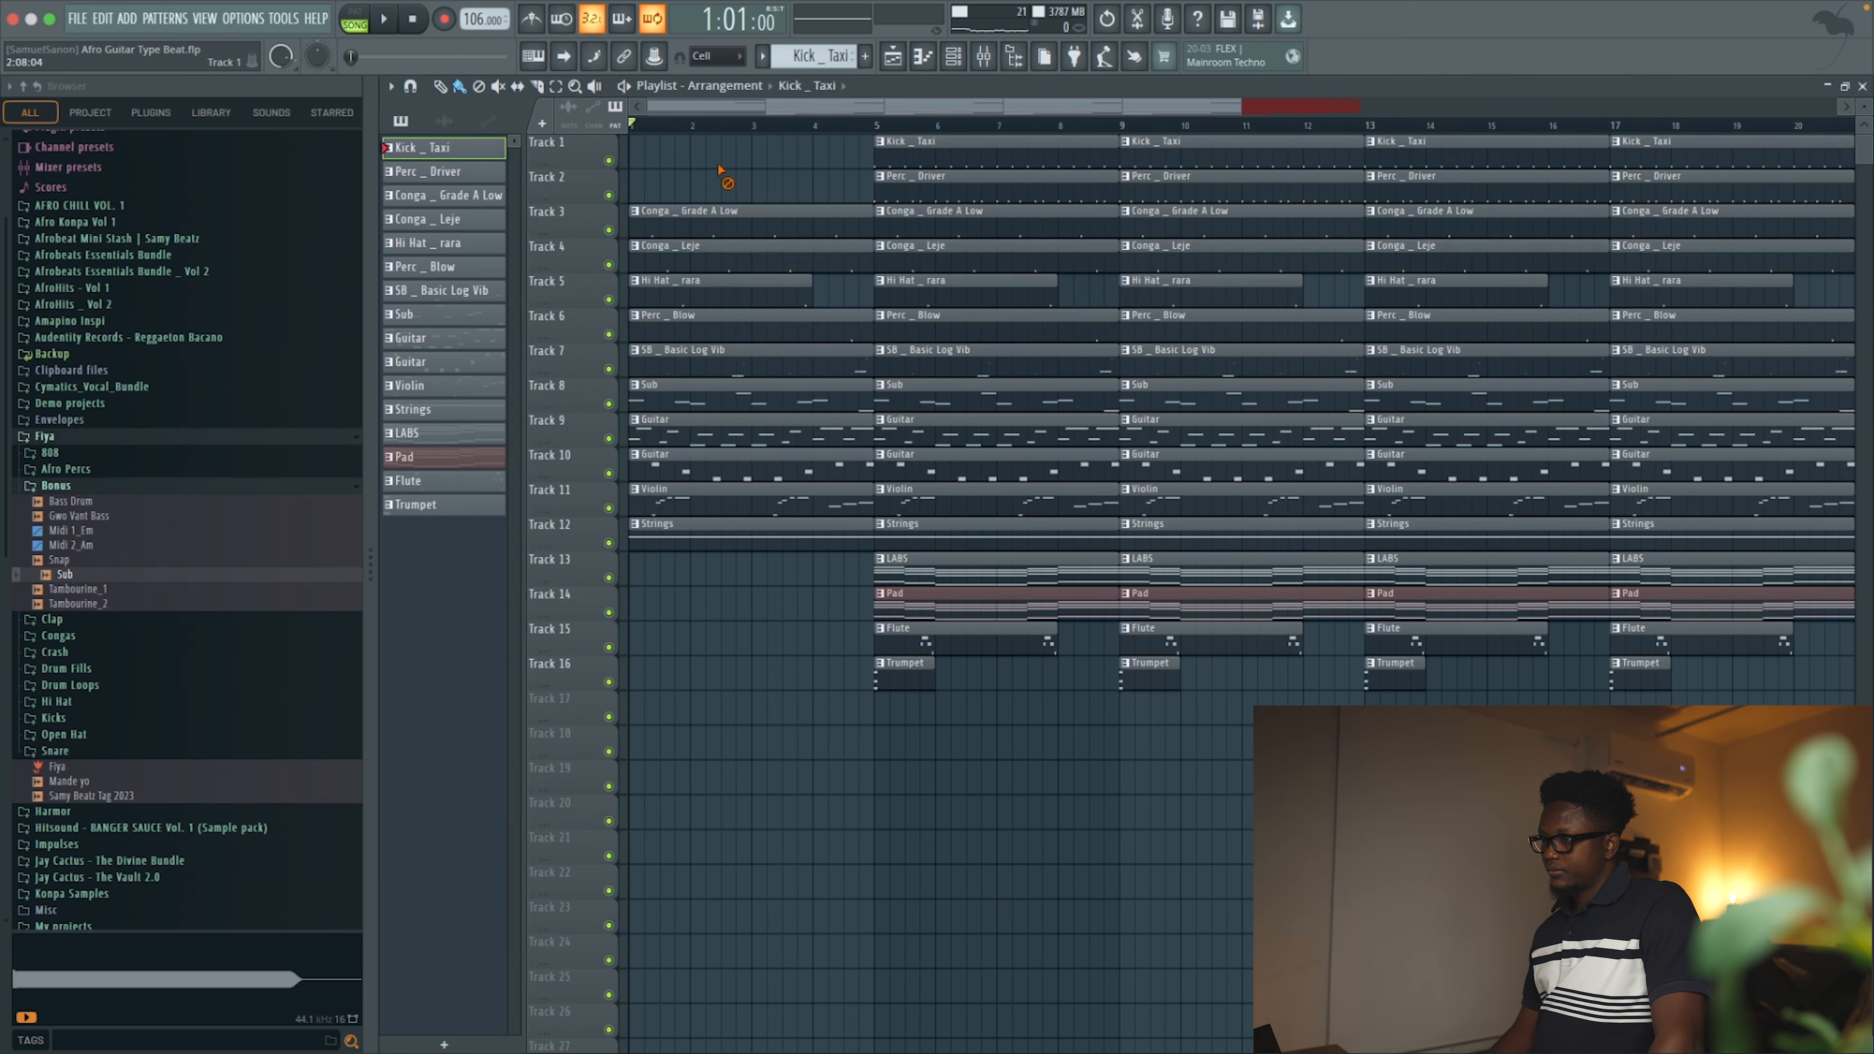
left_click_drag(721, 163, 694, 331)
key("space")
key("space")
key("space")
key("space")
Delete the strings, violin, sub and log drum clips from the first four bars, keeping only the two guitars
left_click(694, 500)
key("space")
left_click(698, 476)
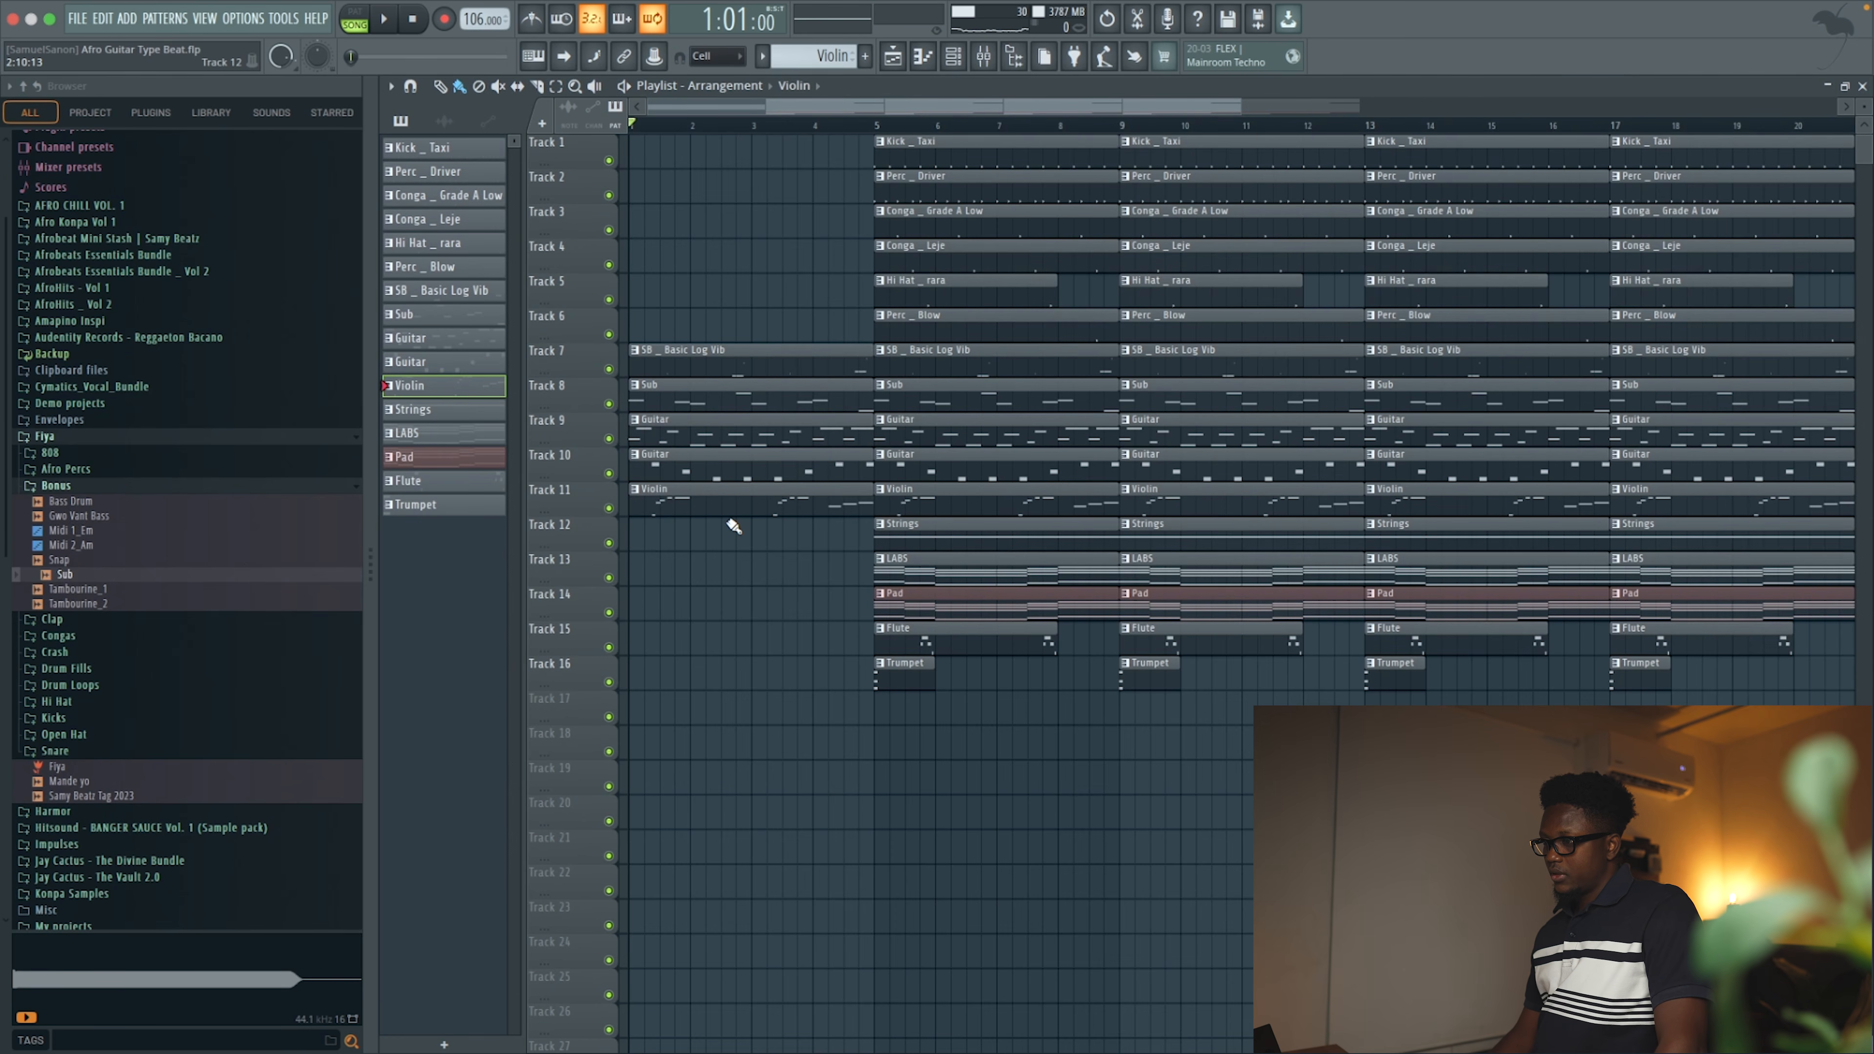
right_click(685, 400)
right_click(752, 374)
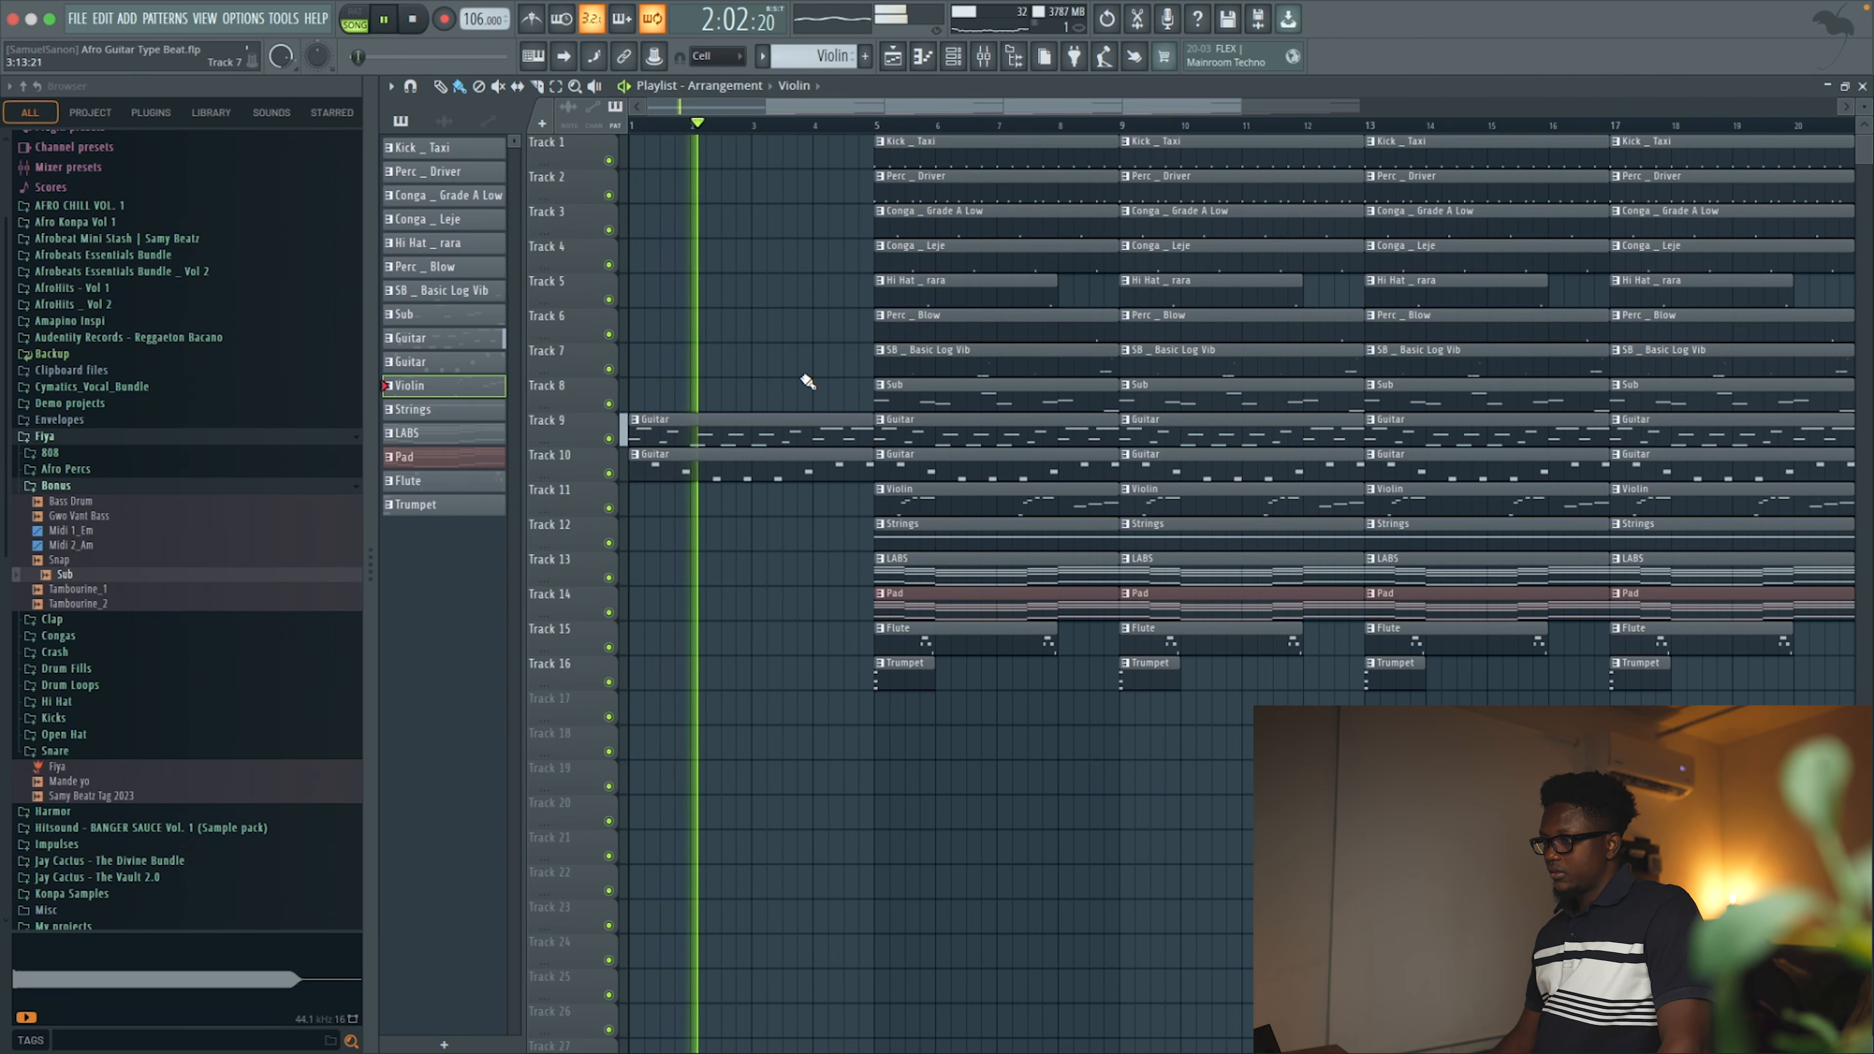
Look at the first Guitar channel's Kontakt instrument during intro playback, and close it together with the channel rack
left_click(952, 59)
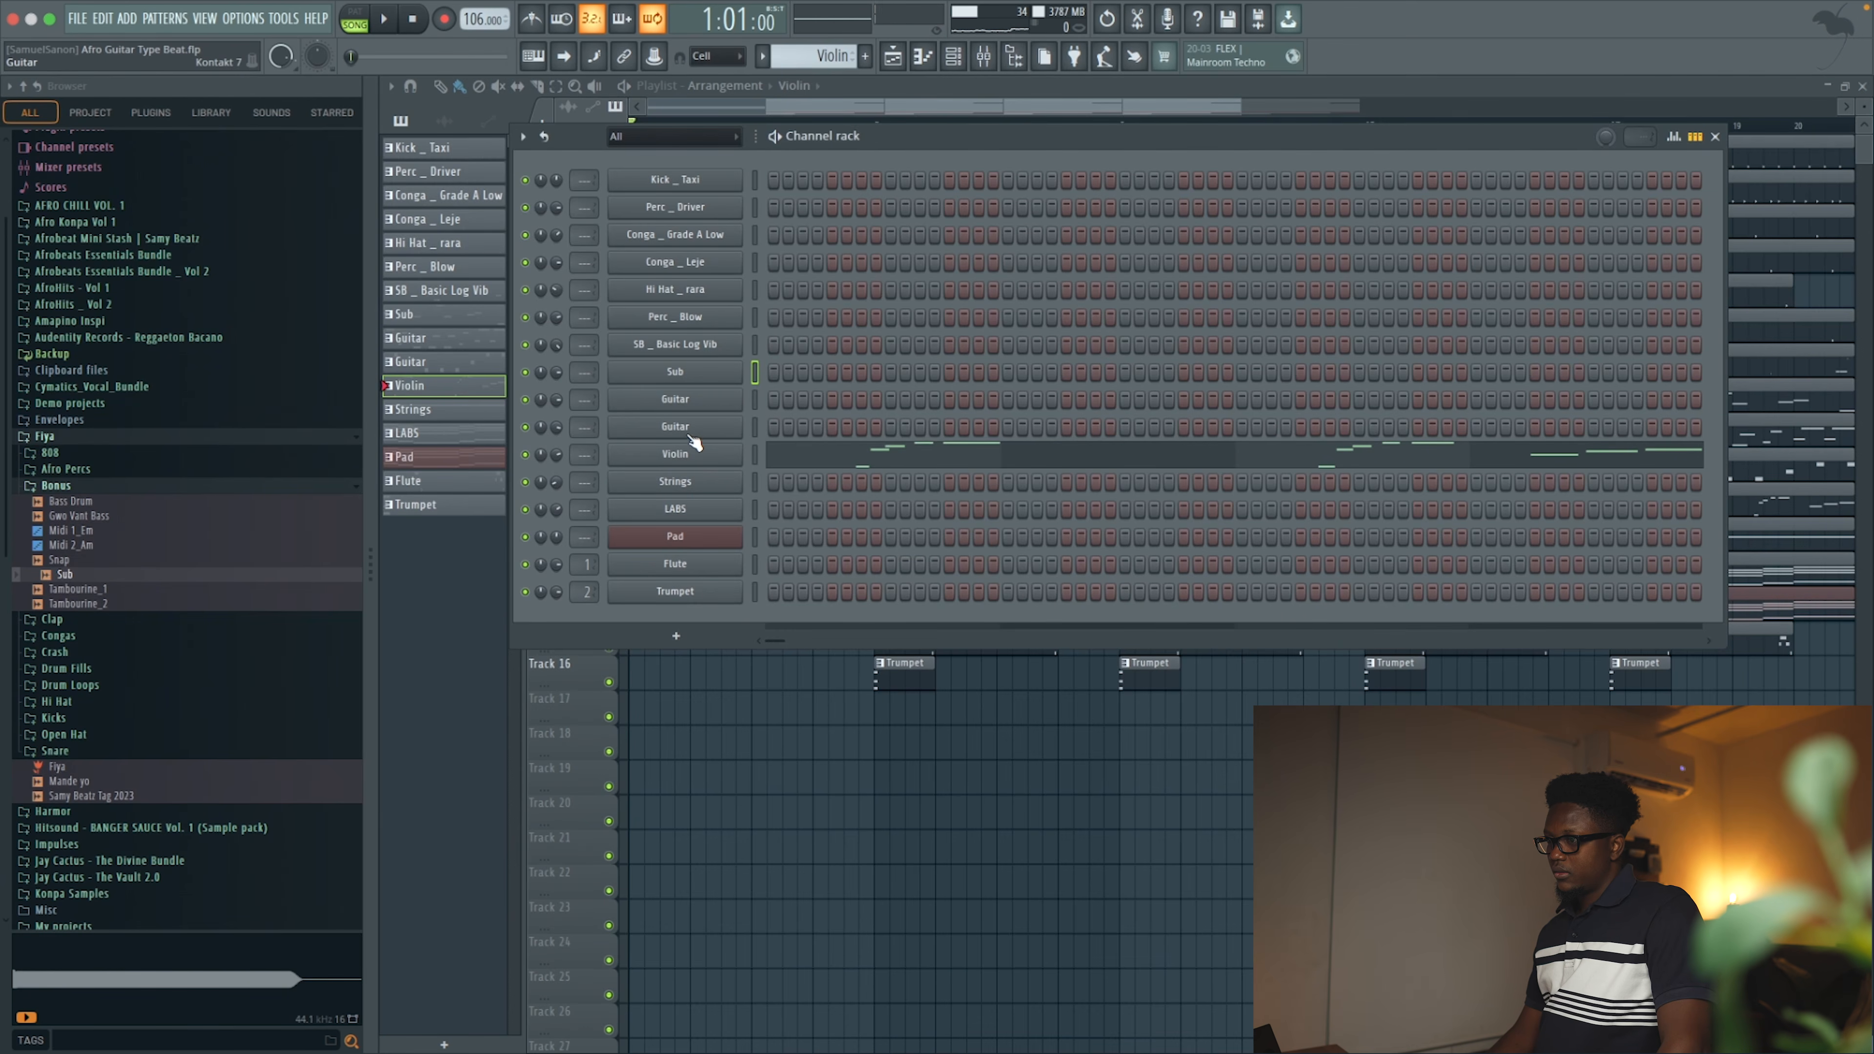
left_click(675, 398)
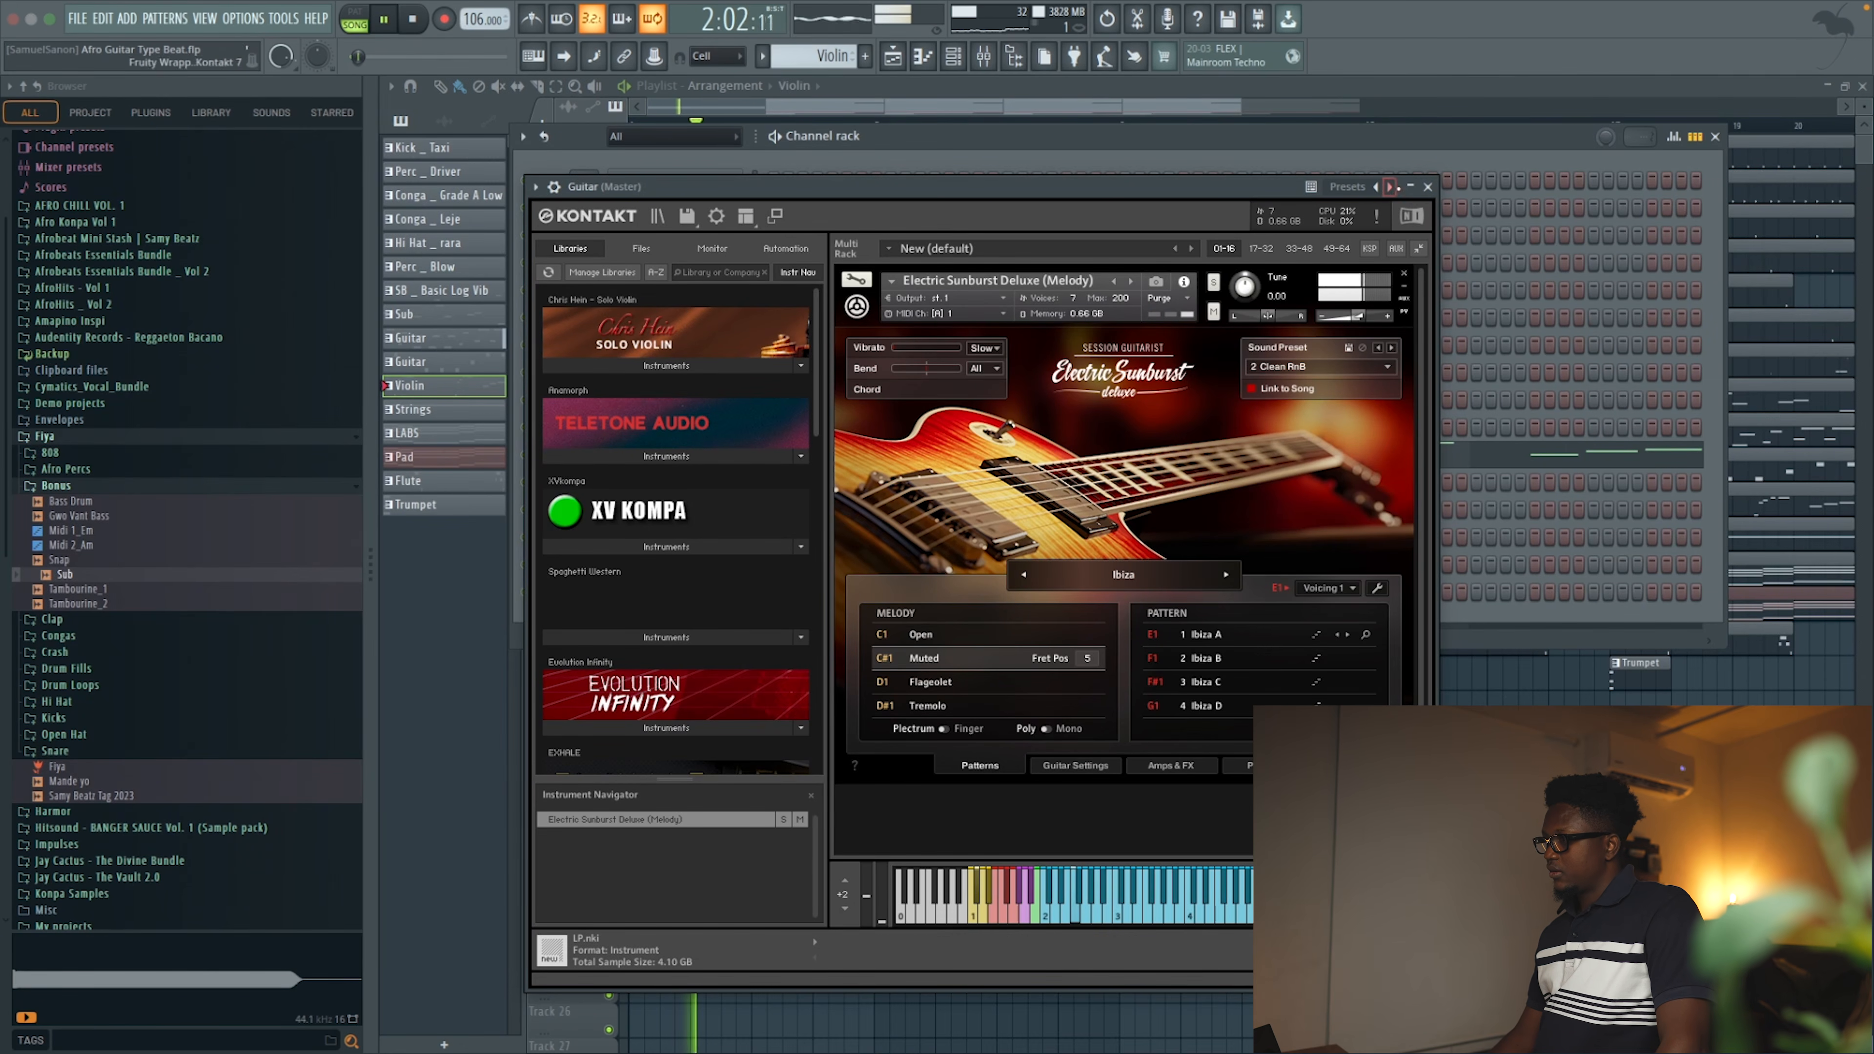
left_click(1427, 187)
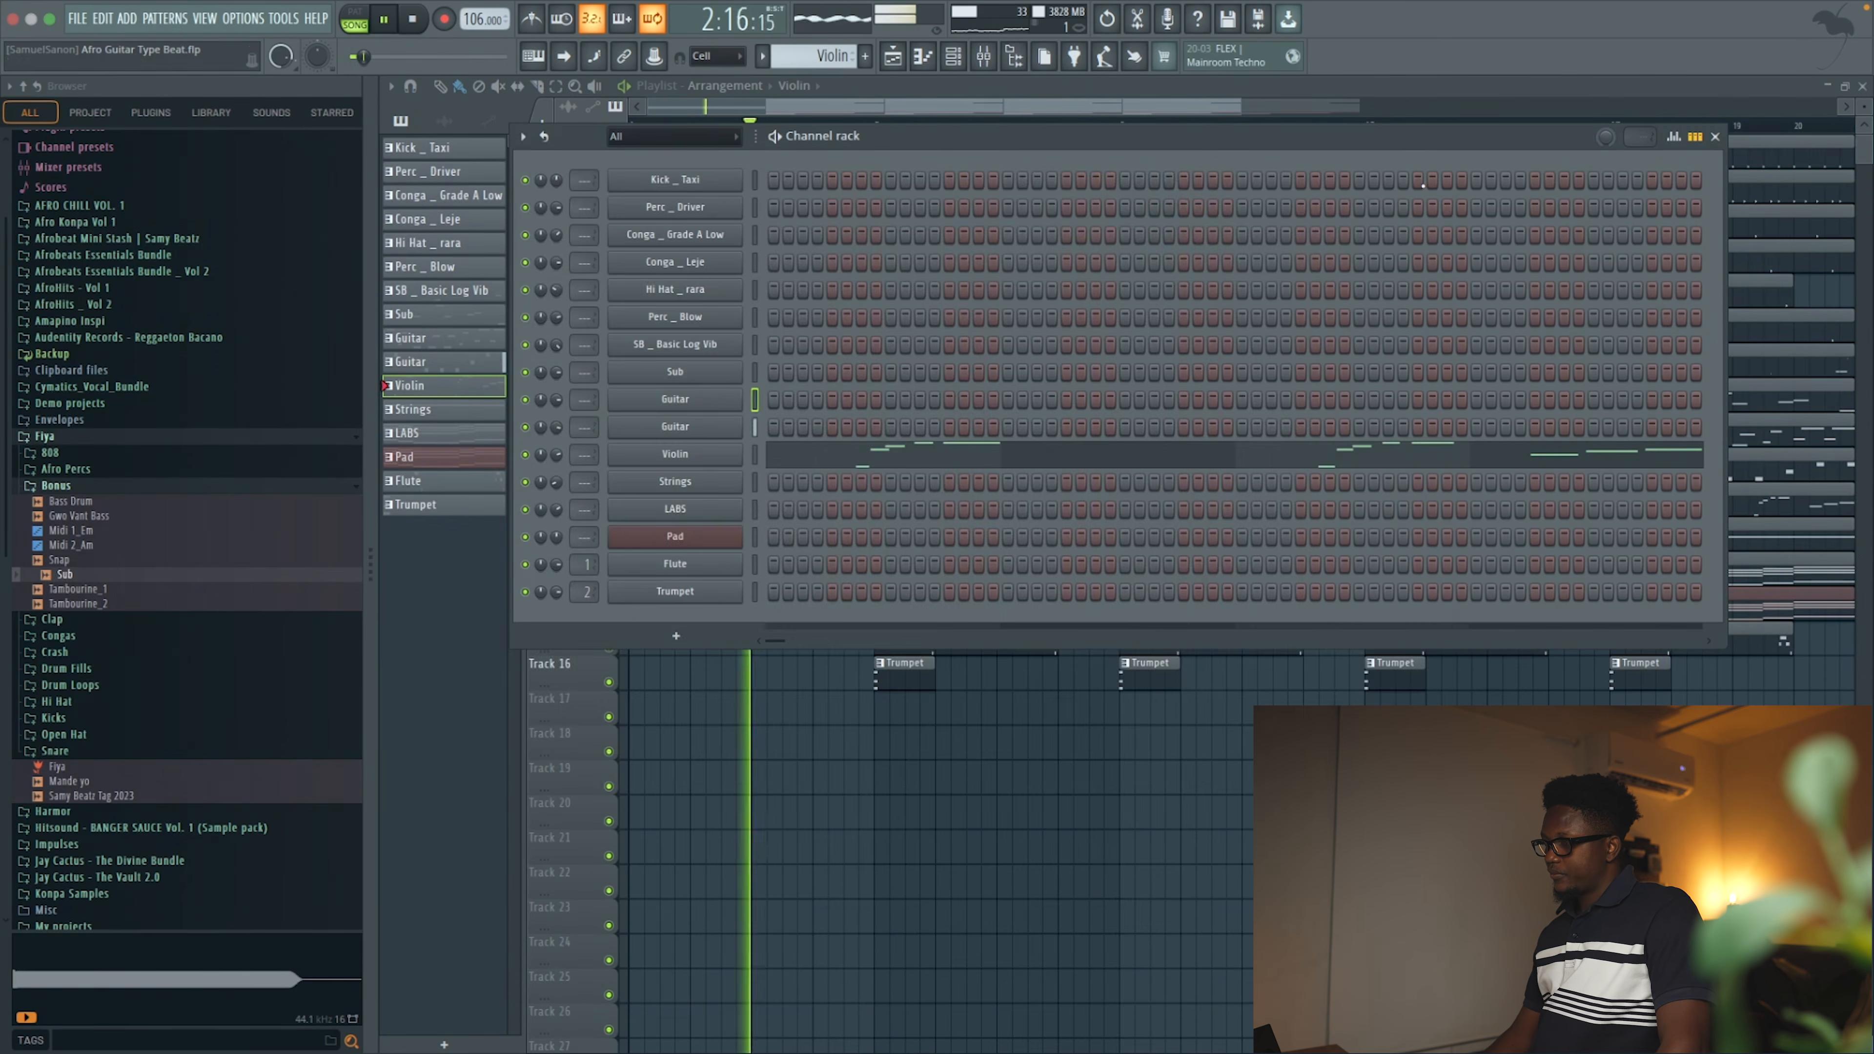
key("F6")
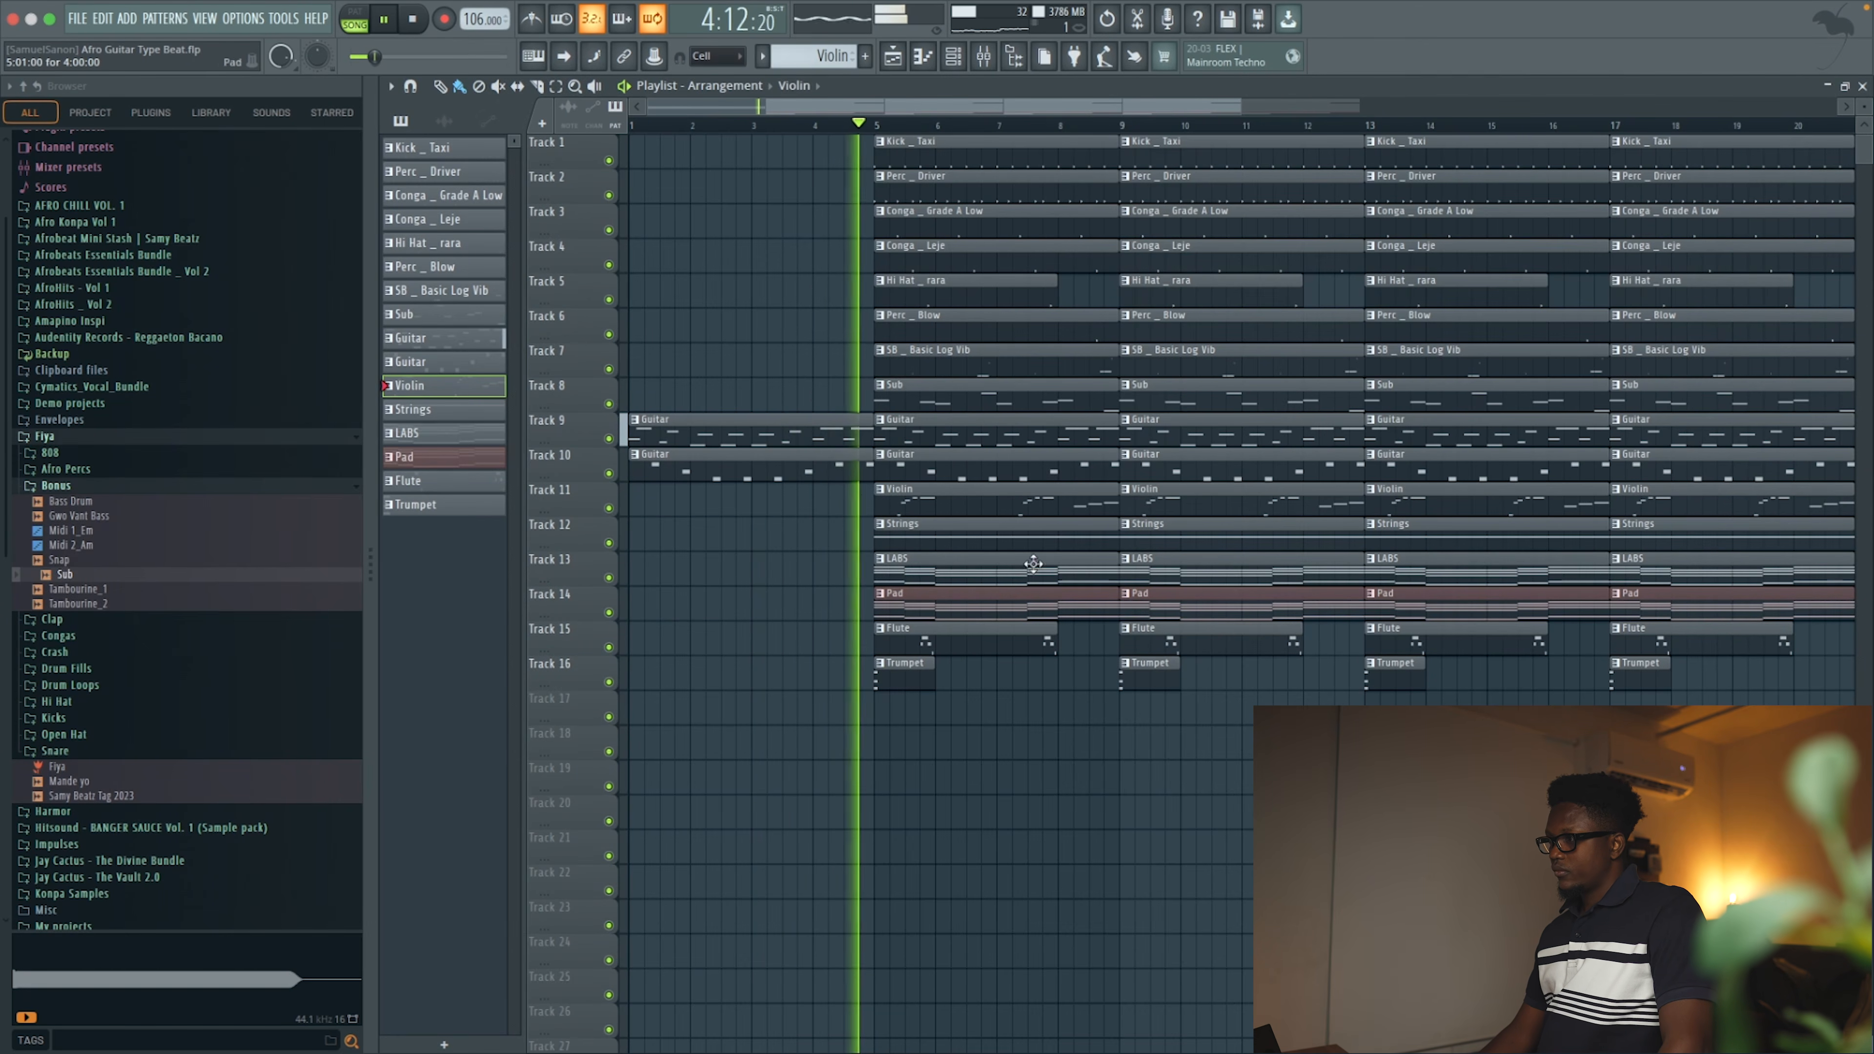
Delete the kick, flute and trumpet clips from bars 5 to 8 while test-playing the transition from the intro
scroll(1328, 126, "down", 2)
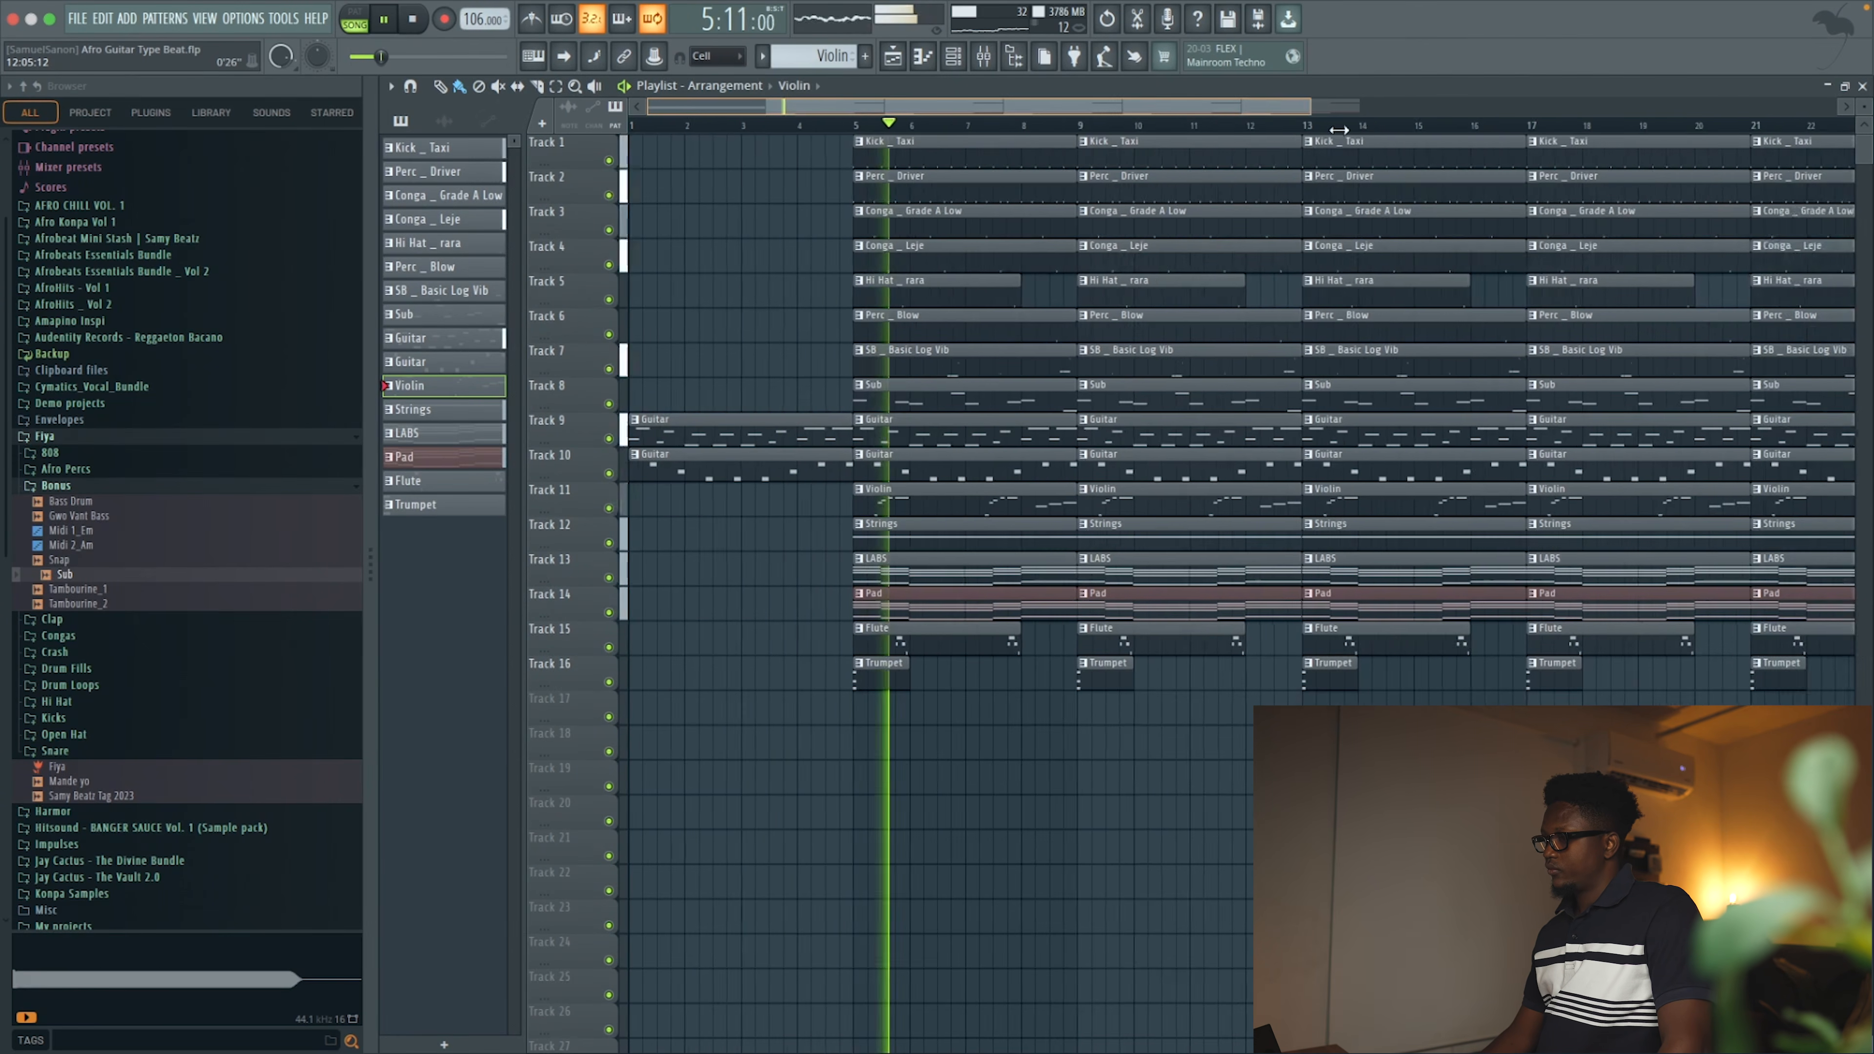
key("space")
key("space")
key("space")
key("space")
right_click(920, 156)
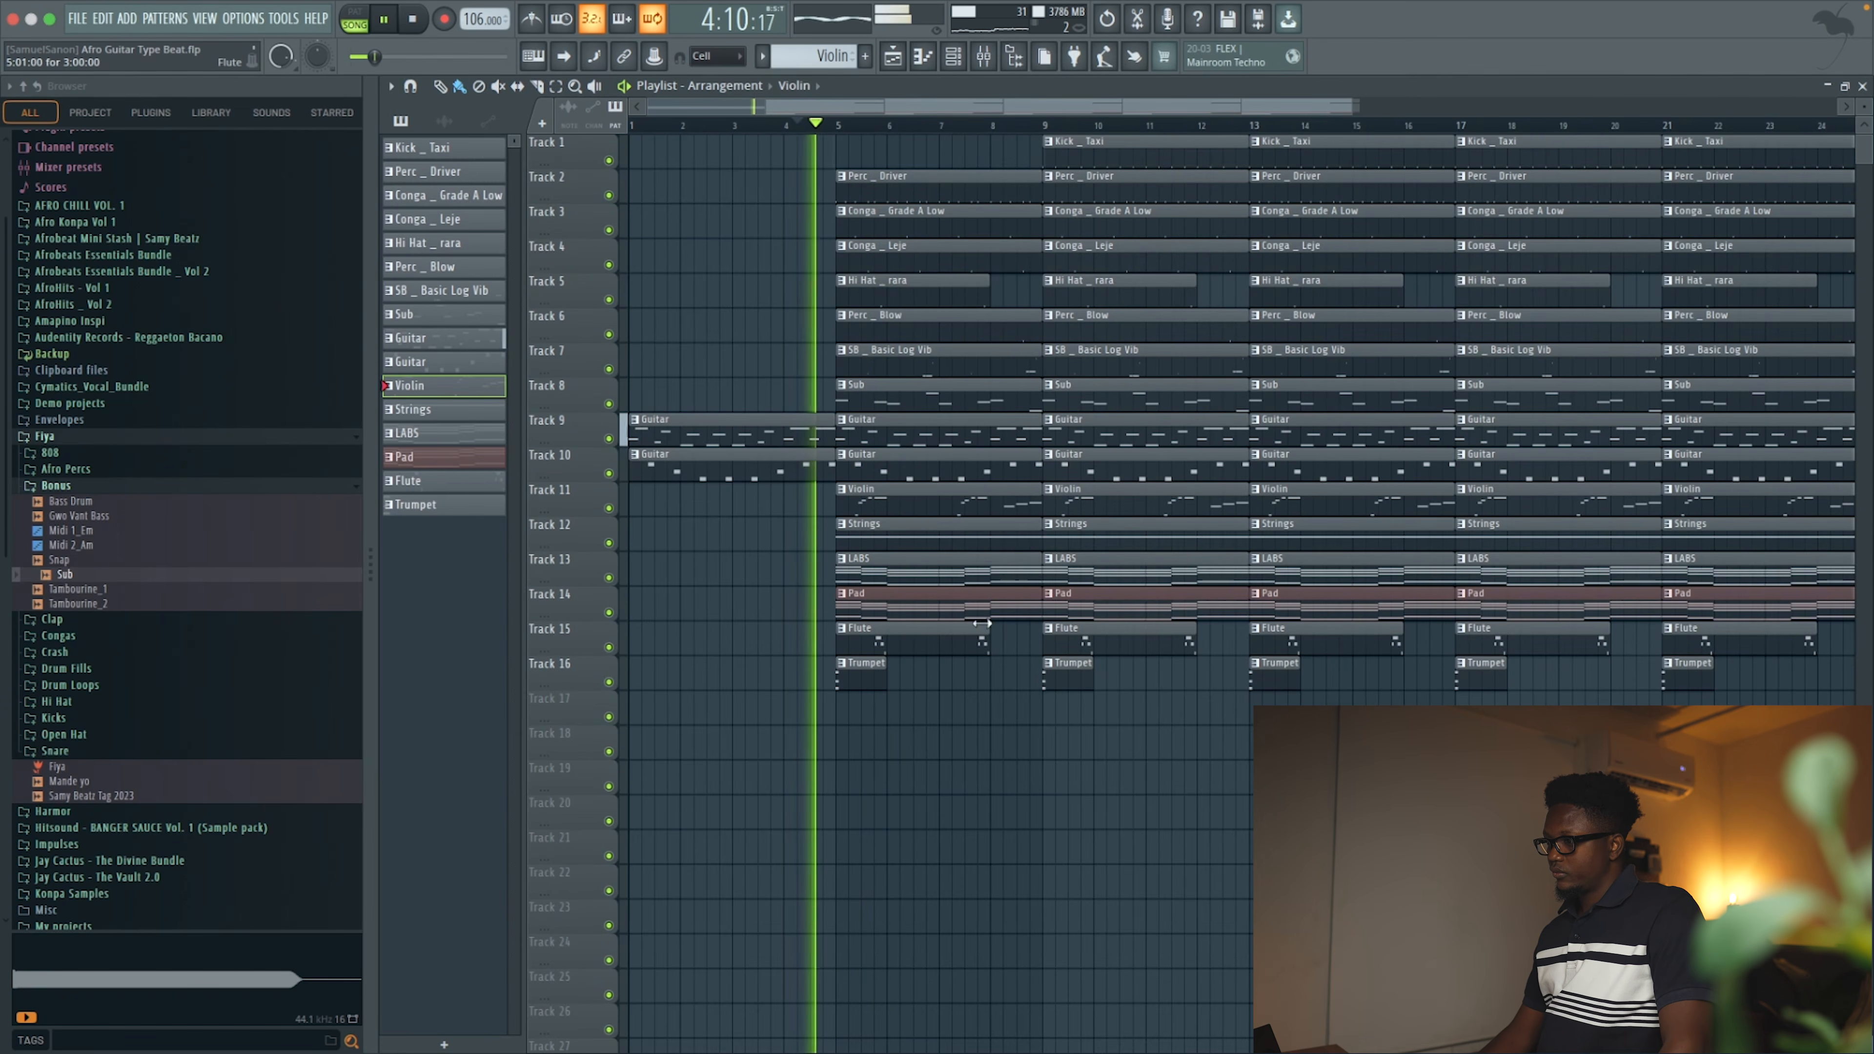
right_click(899, 643)
key("space")
key("space")
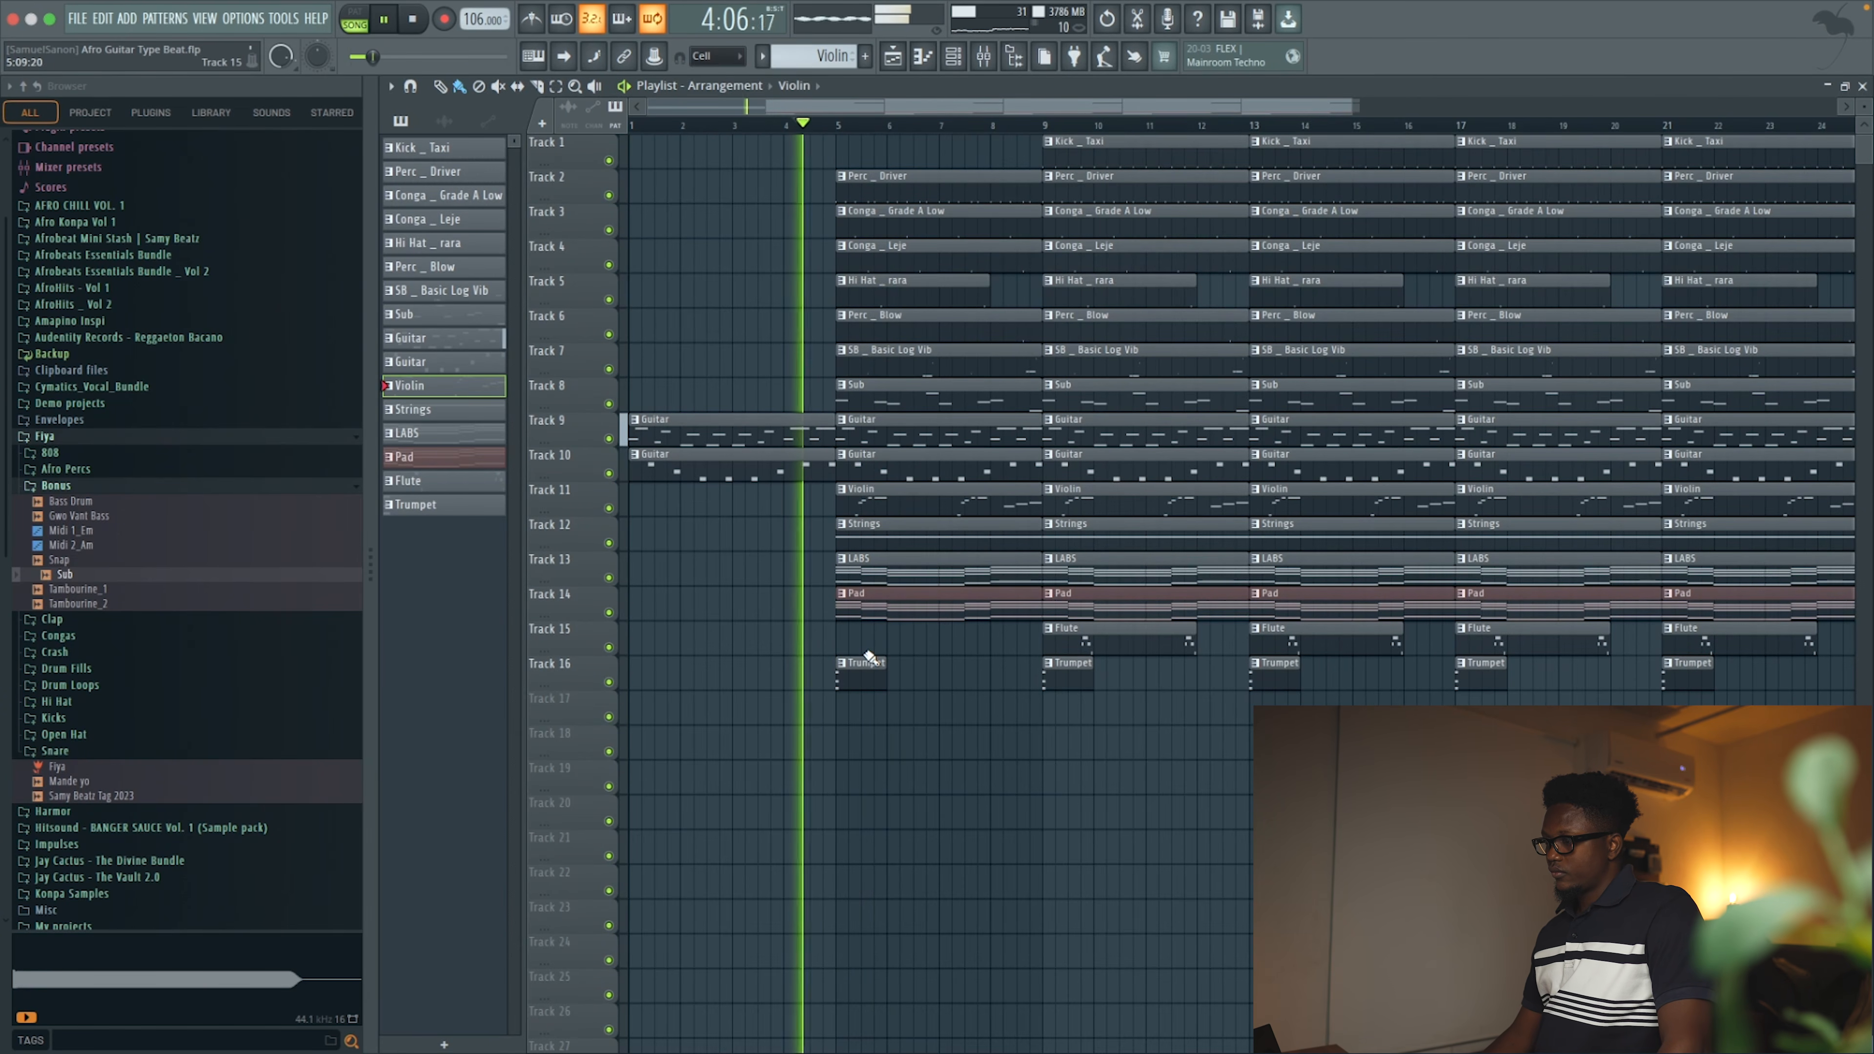
right_click(870, 657)
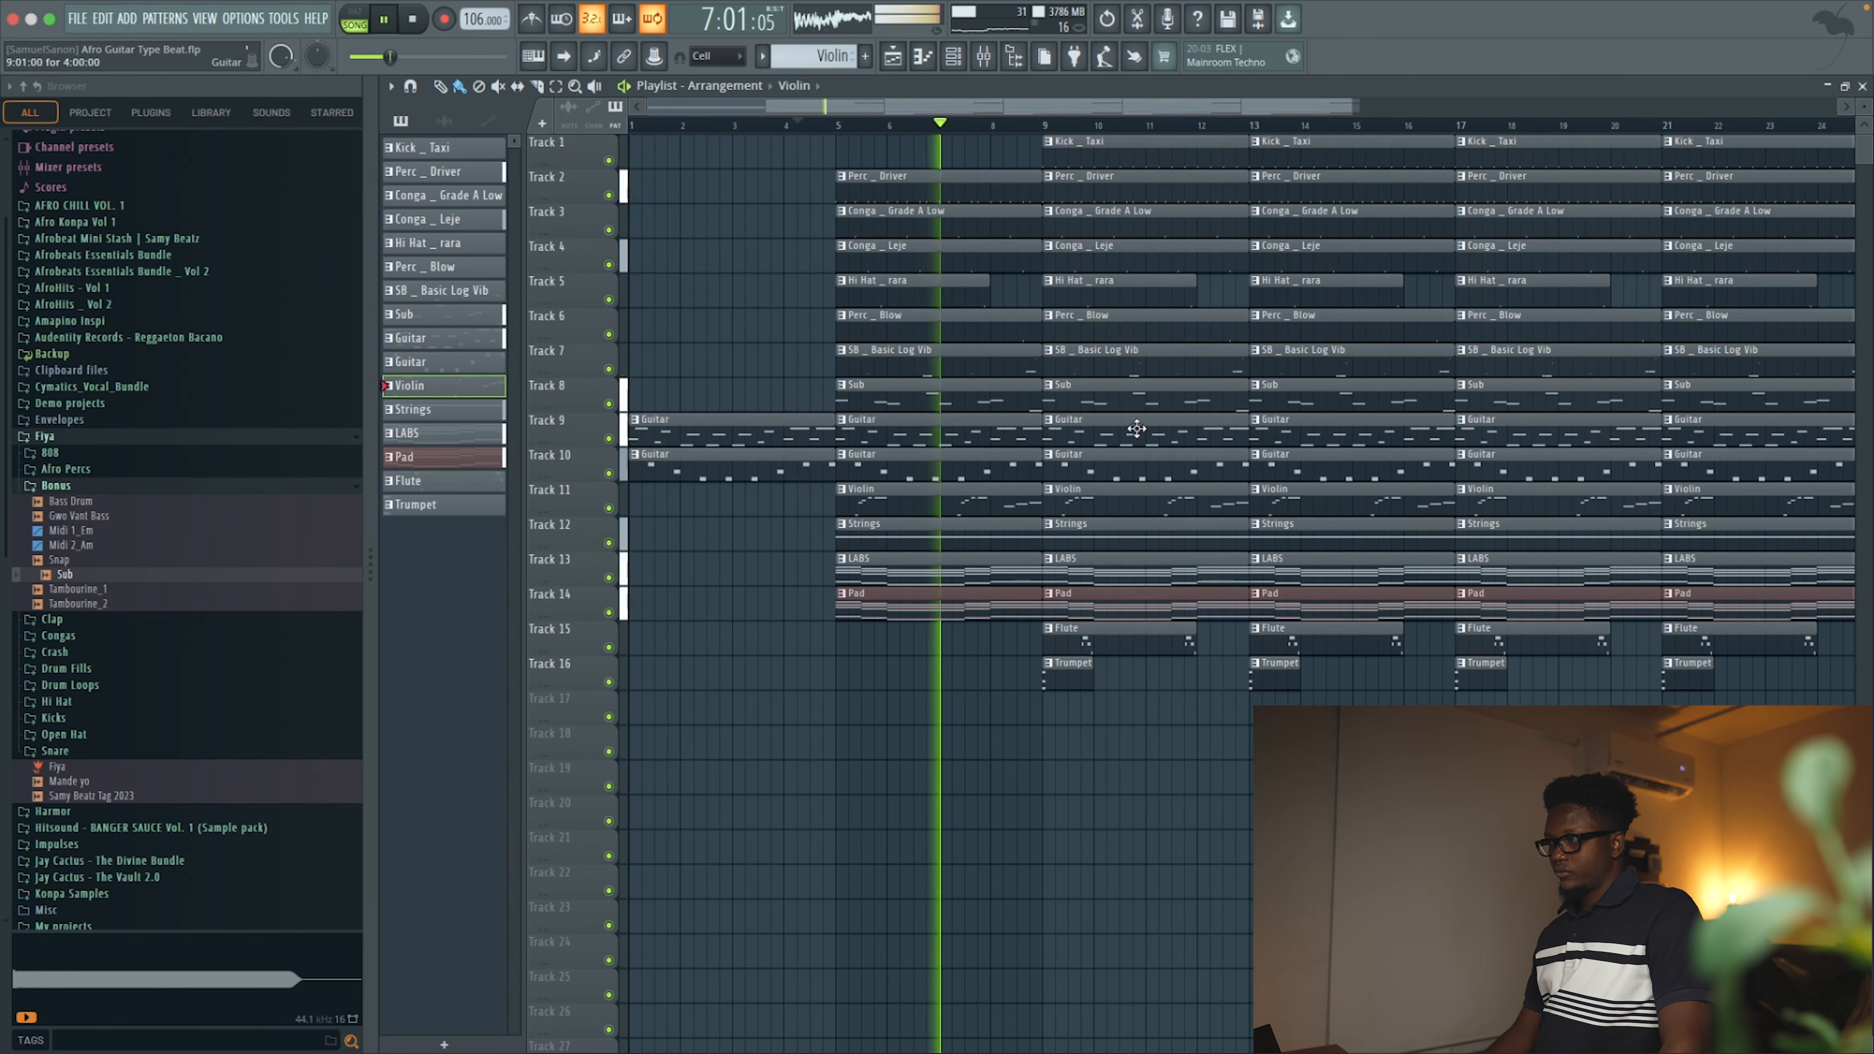
Delete the trumpet, flute, strings, LABS, pad, violin and sub clips from bars 9 to 12 during playback
right_click(1067, 668)
right_click(1075, 634)
right_click(1072, 539)
right_click(1074, 570)
right_click(1075, 603)
right_click(1092, 498)
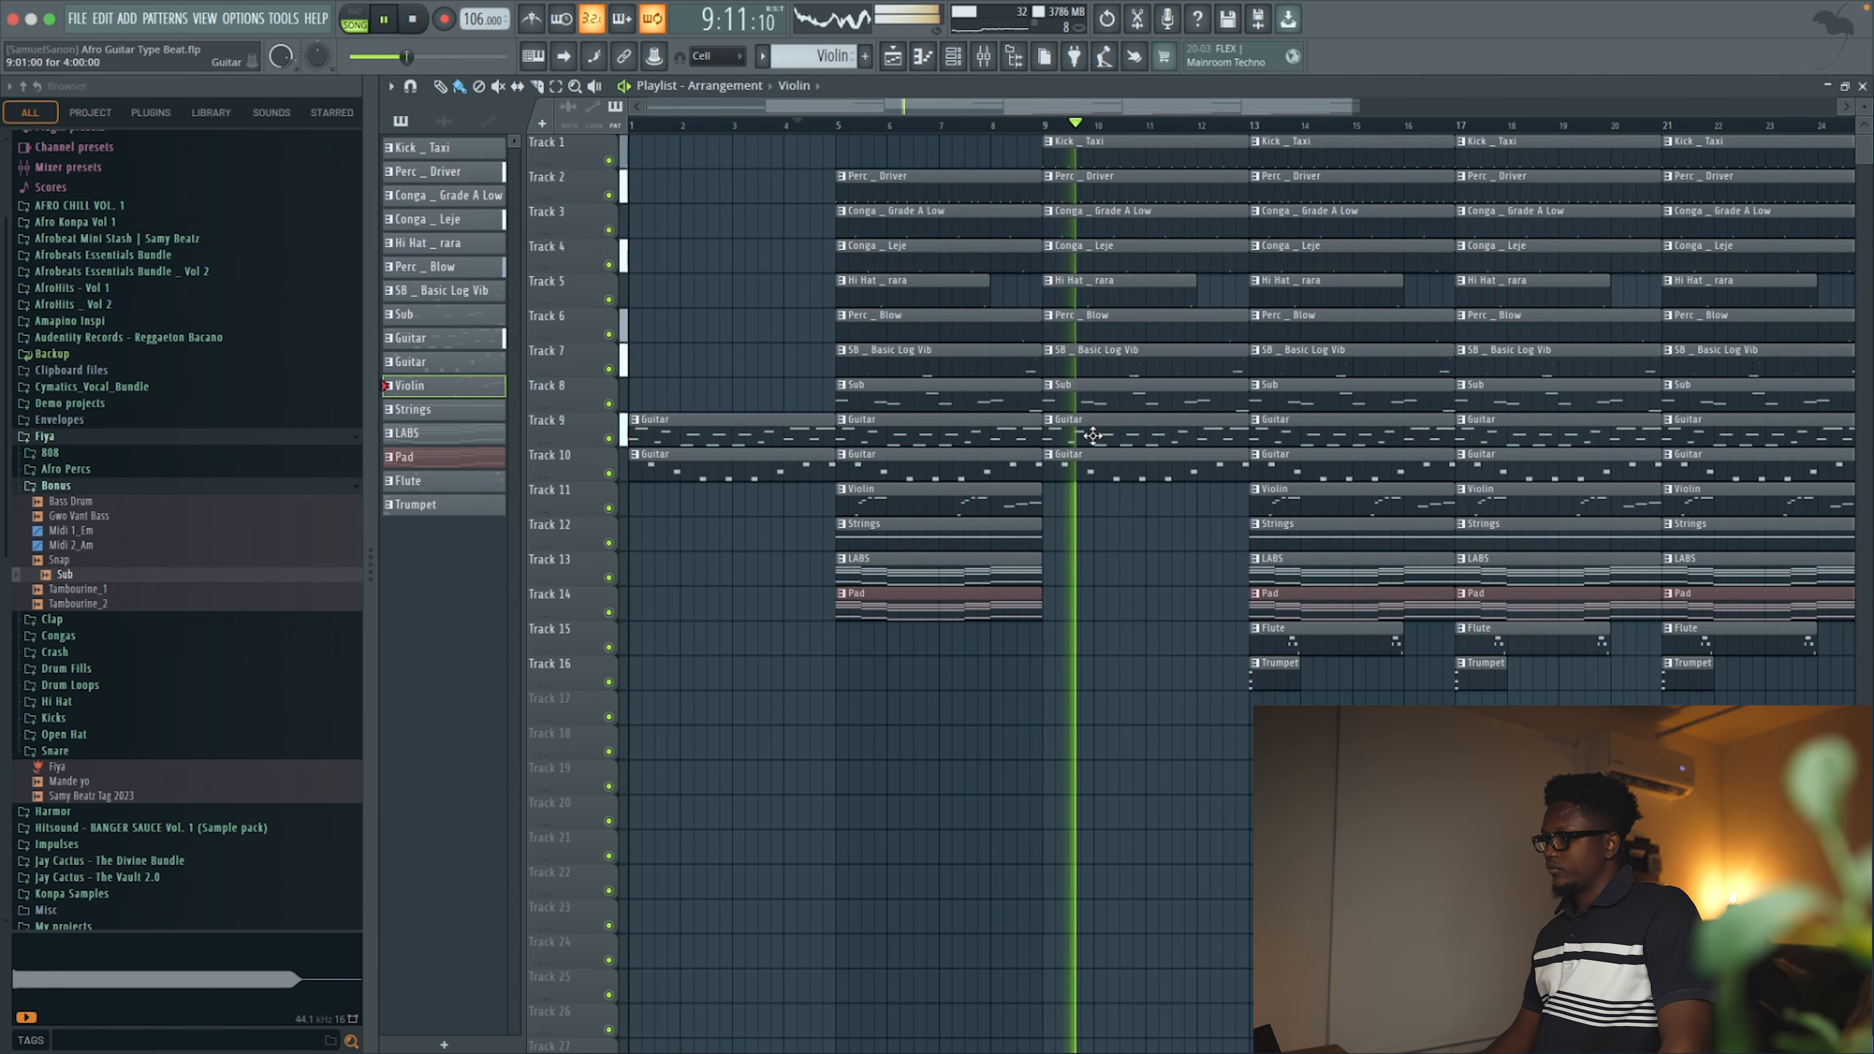
right_click(1100, 398)
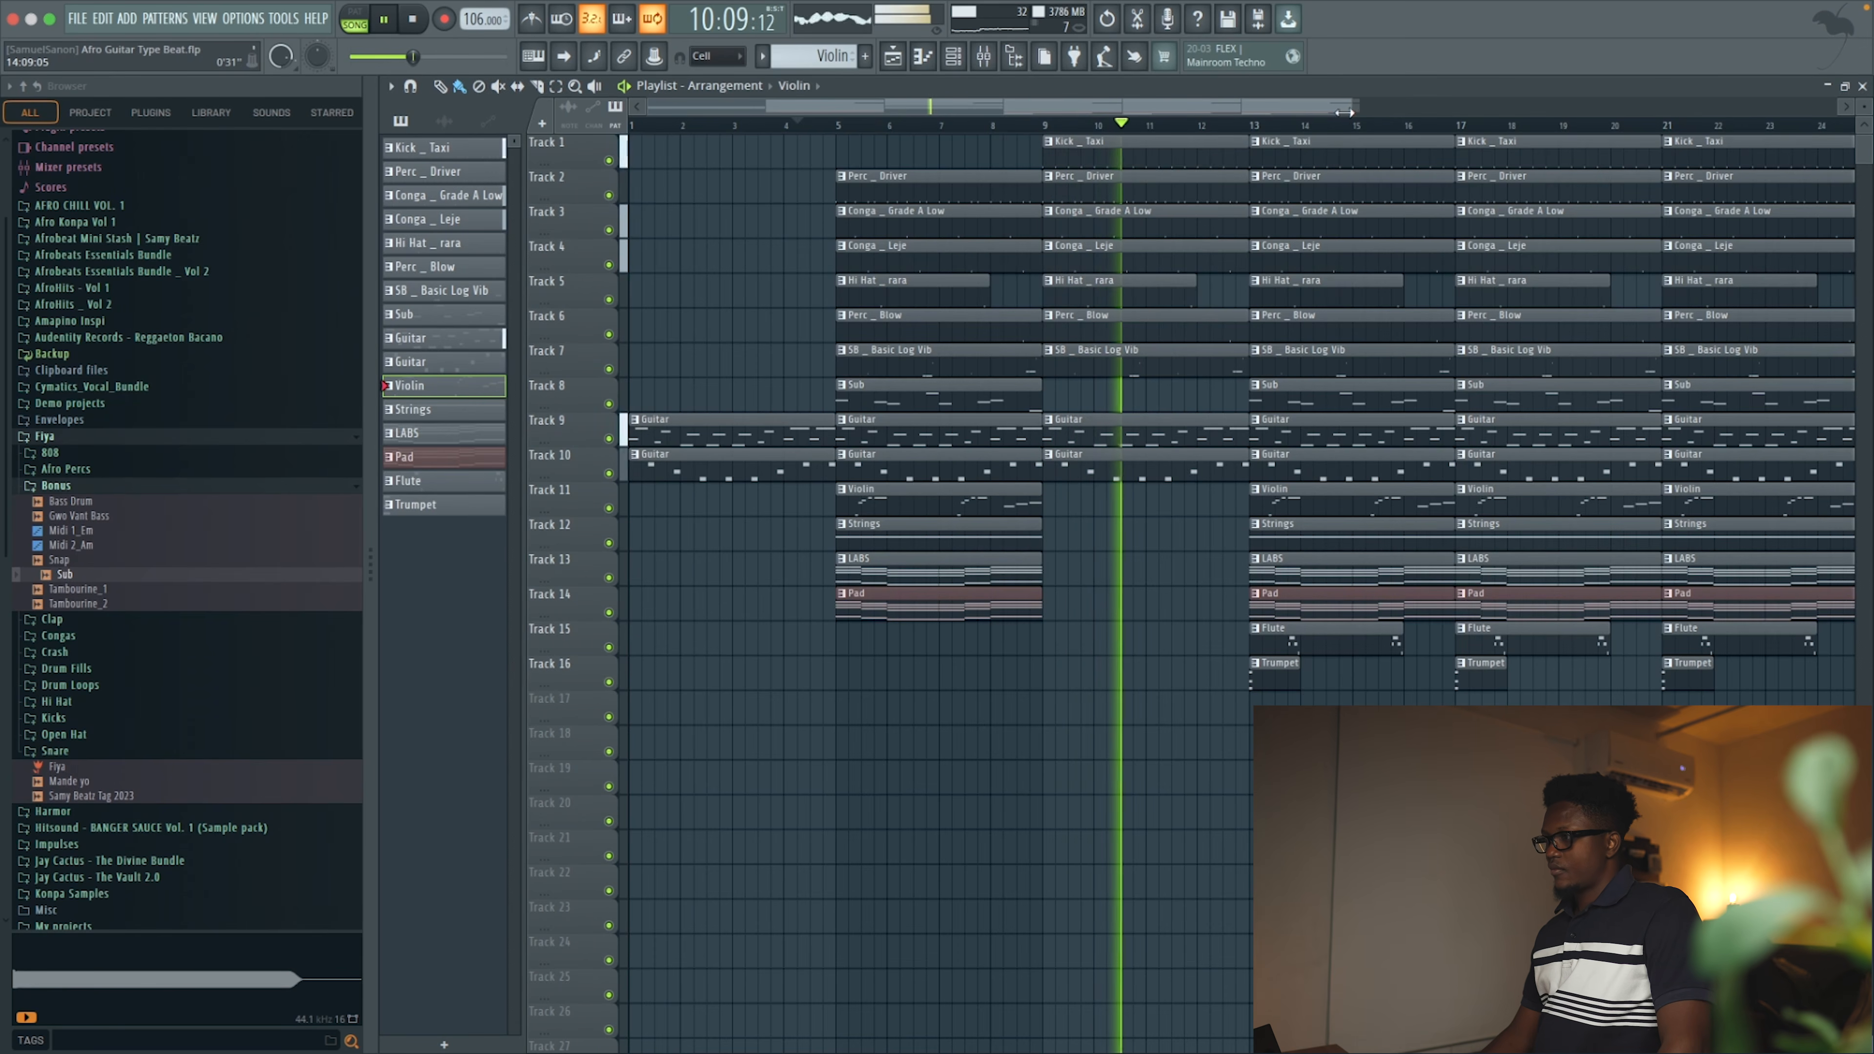
Duplicate the LABS clip of bars 5 to 8 into bars 9 to 12 and play the section
scroll(1207, 590, "down", 1)
key("space")
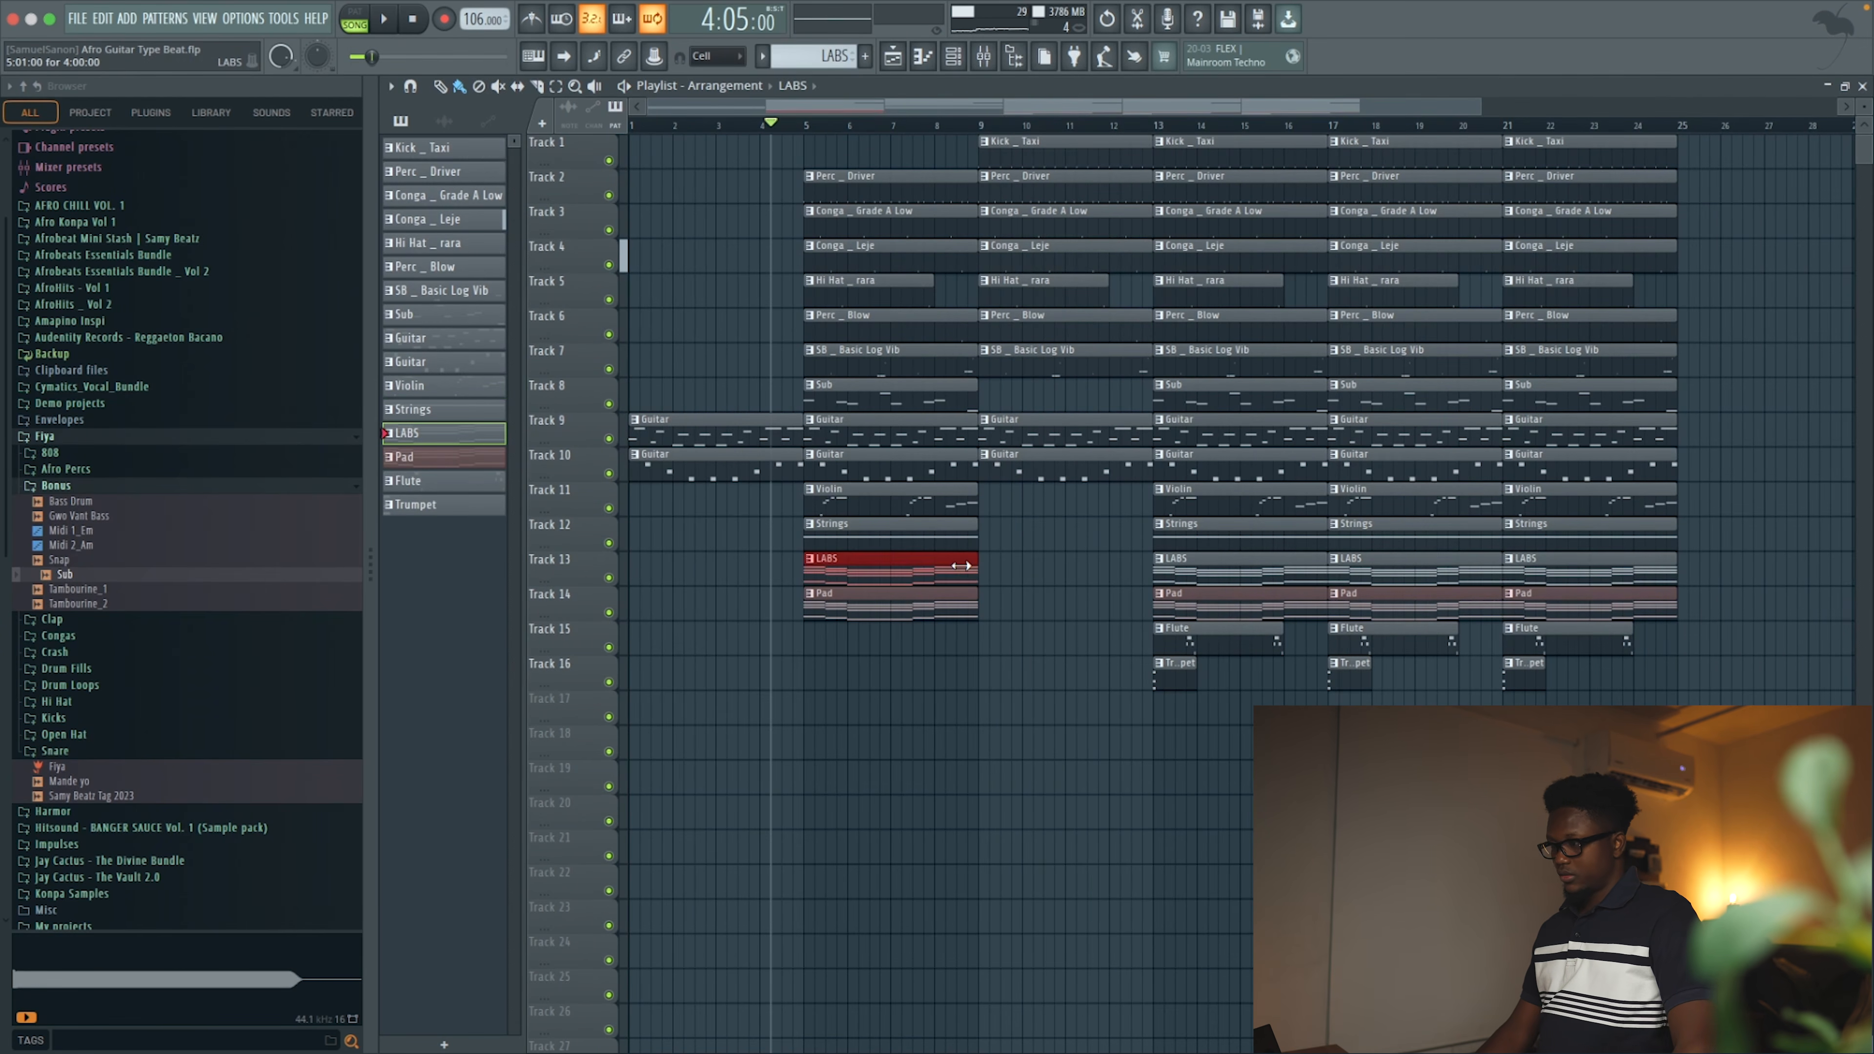
key("ctrl+b")
key("space")
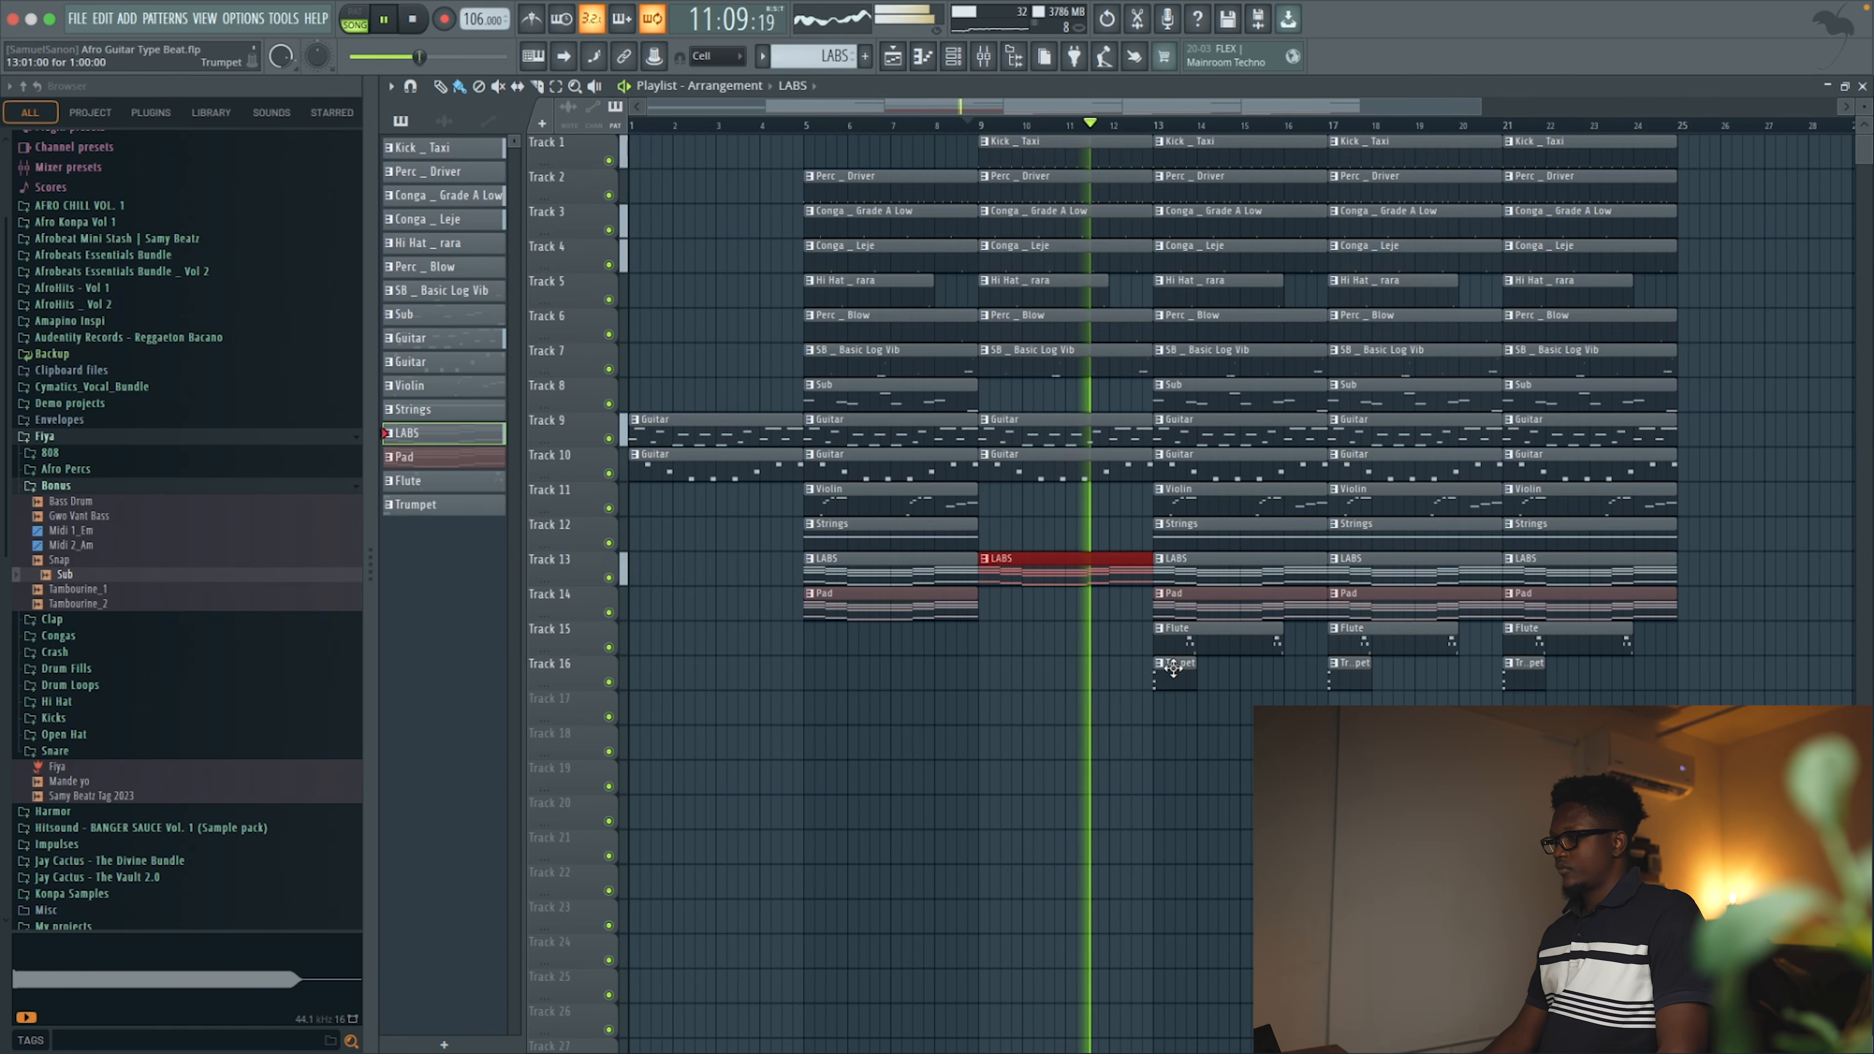
Delete the flute, trumpet, violin, sub and pad clips from bars 13 to 16
right_click(1178, 645)
right_click(1168, 663)
right_click(1181, 496)
right_click(1184, 403)
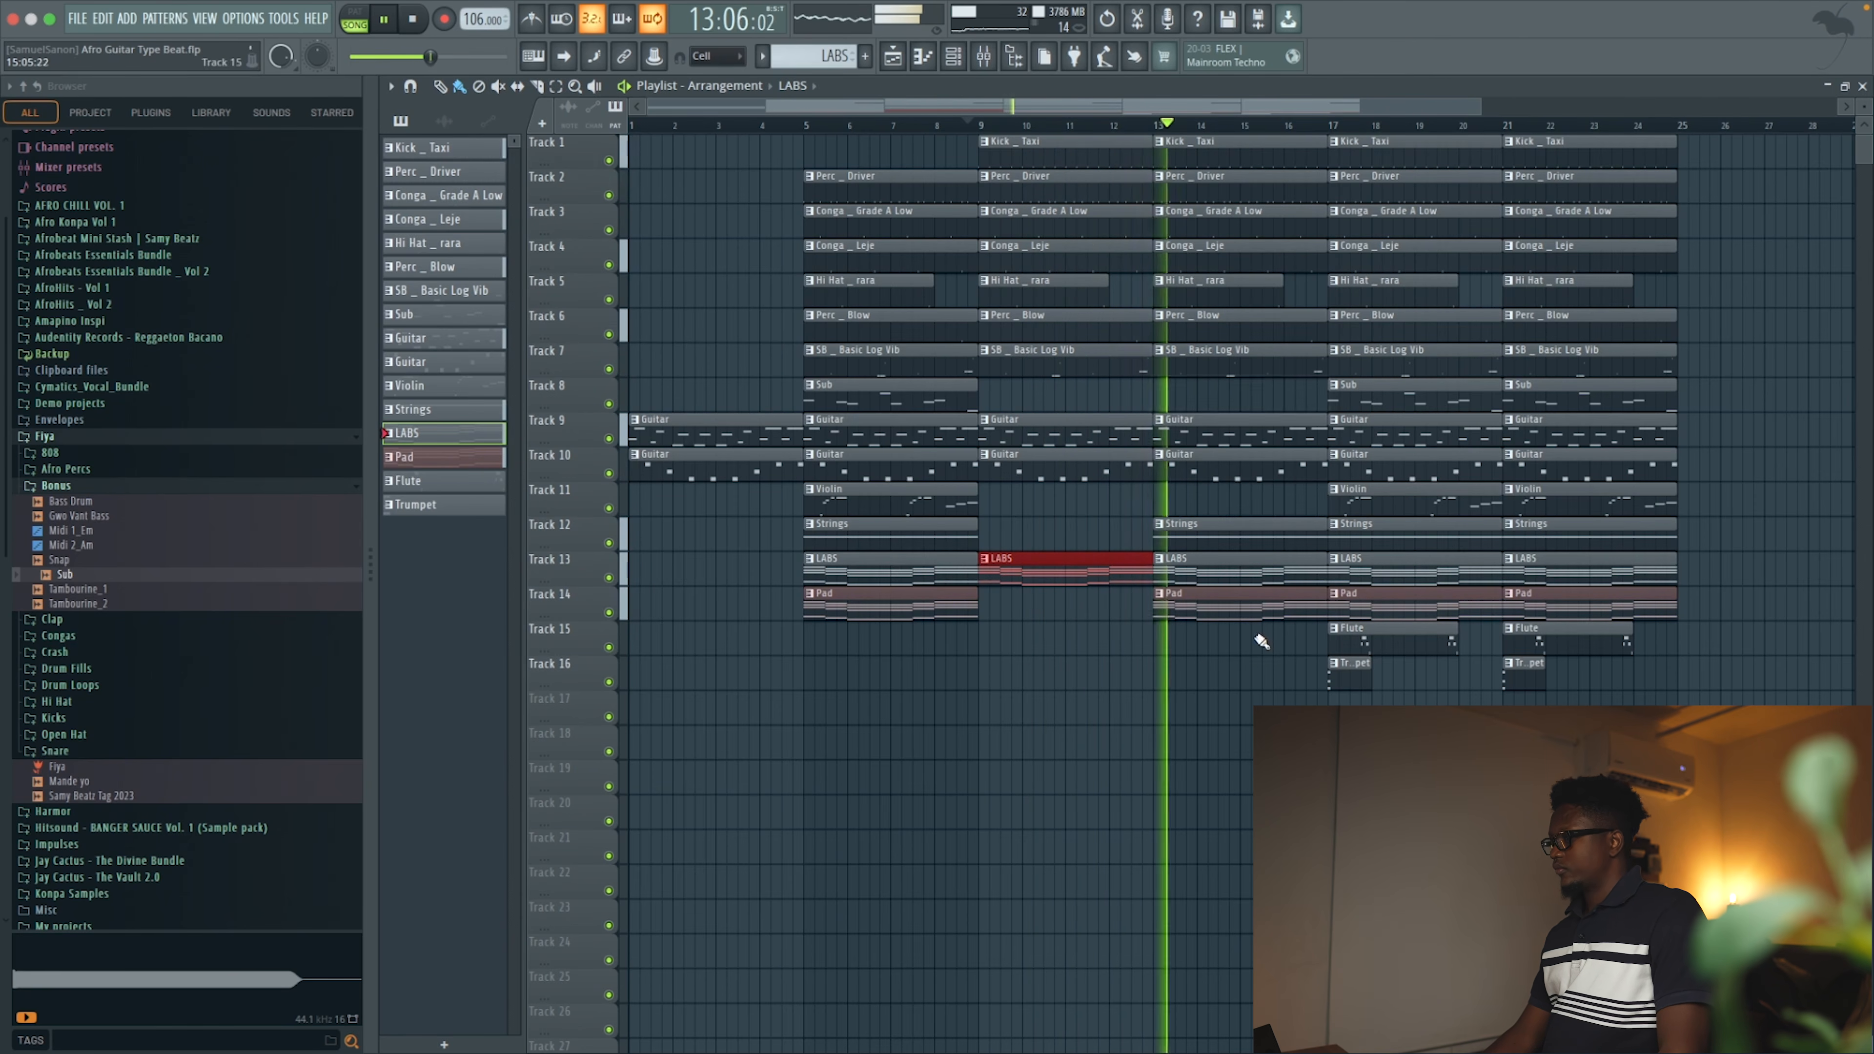
right_click(1247, 609)
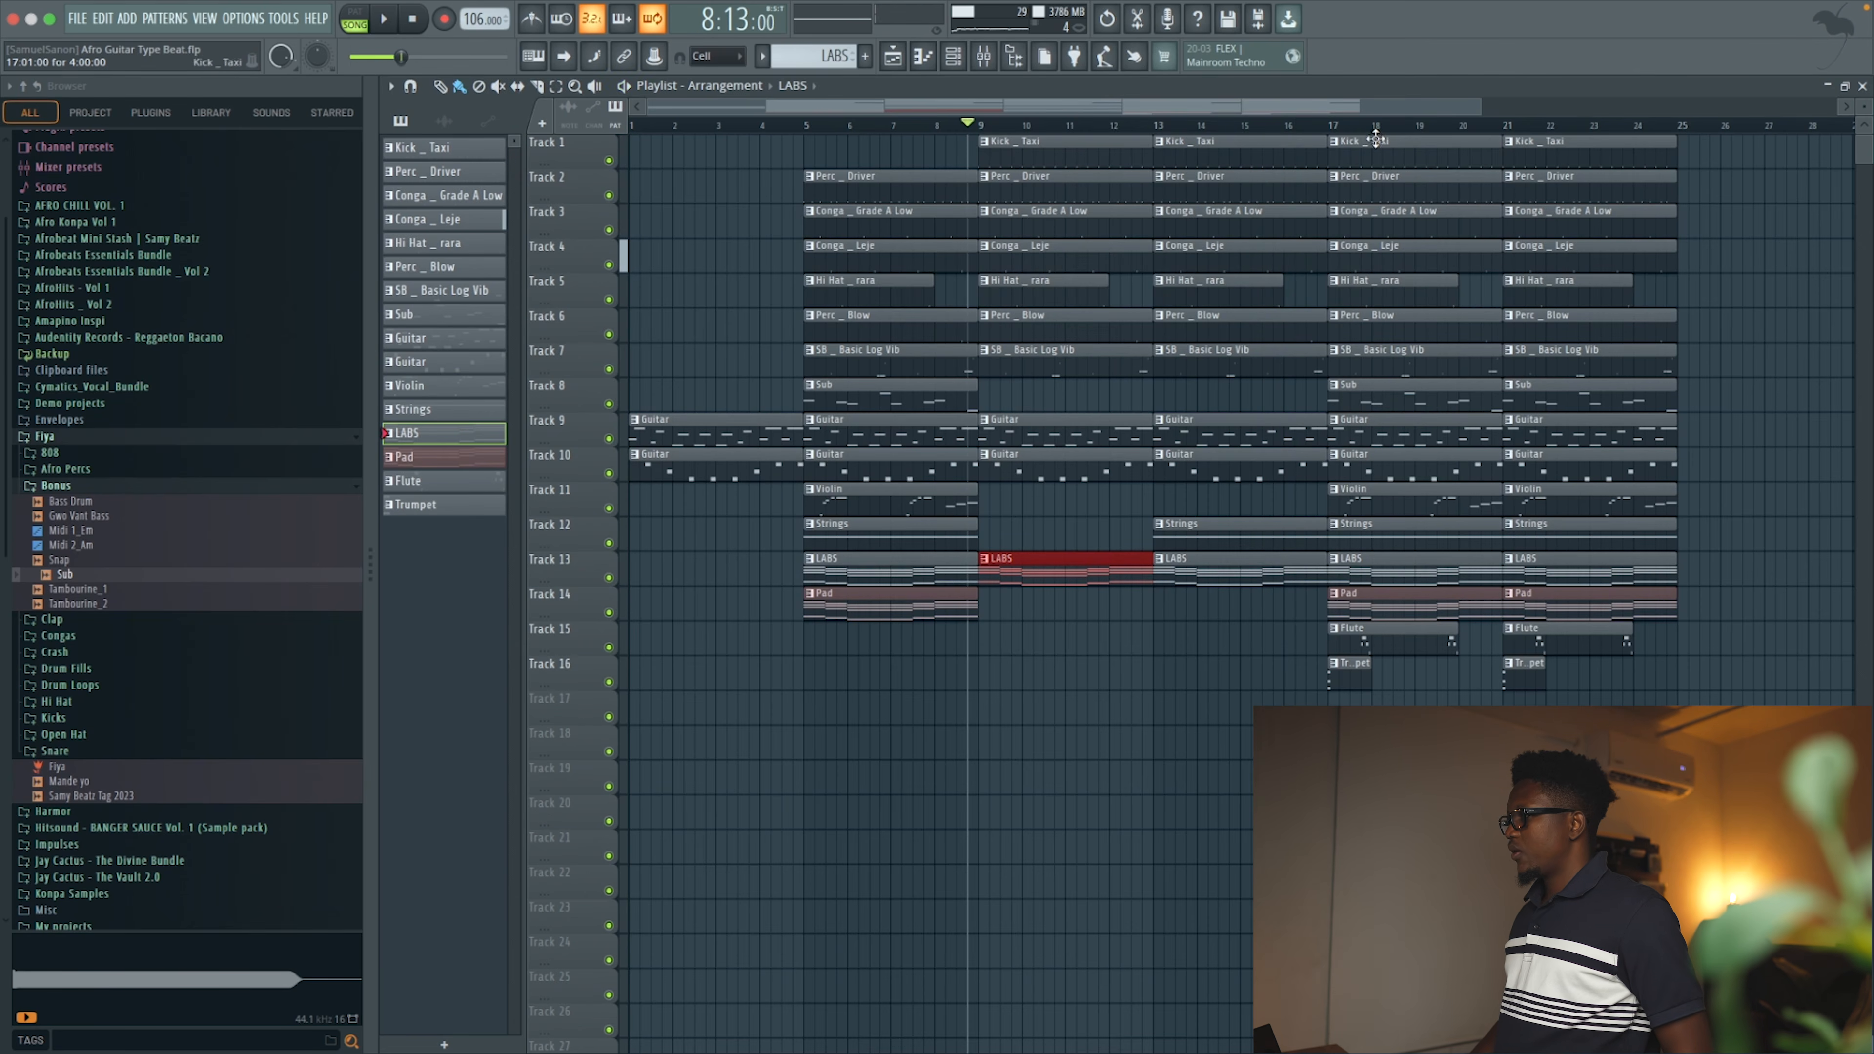
Shorten the kick, driver percussion, both conga and Perc Blow clips starting at bar 13 to a length of 3:10:00
left_click_drag(1473, 110, 1268, 118)
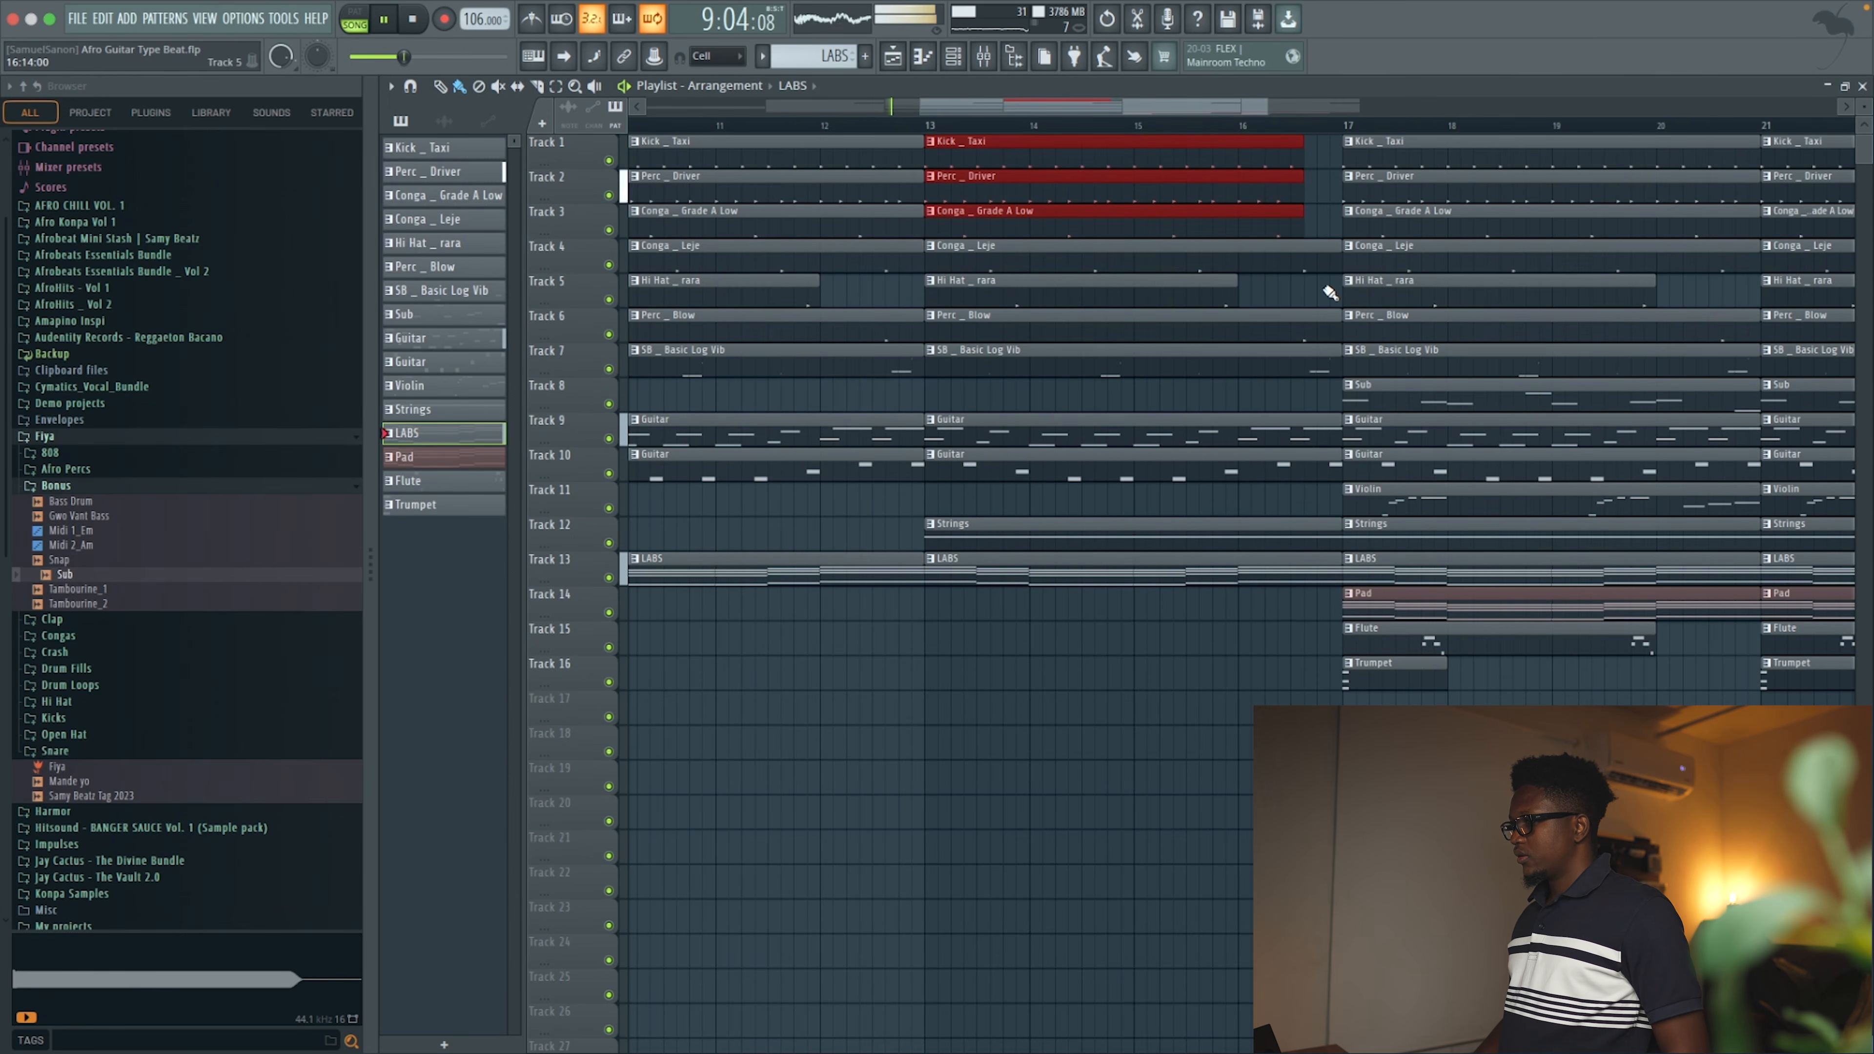
left_click_drag(1328, 255, 1297, 265)
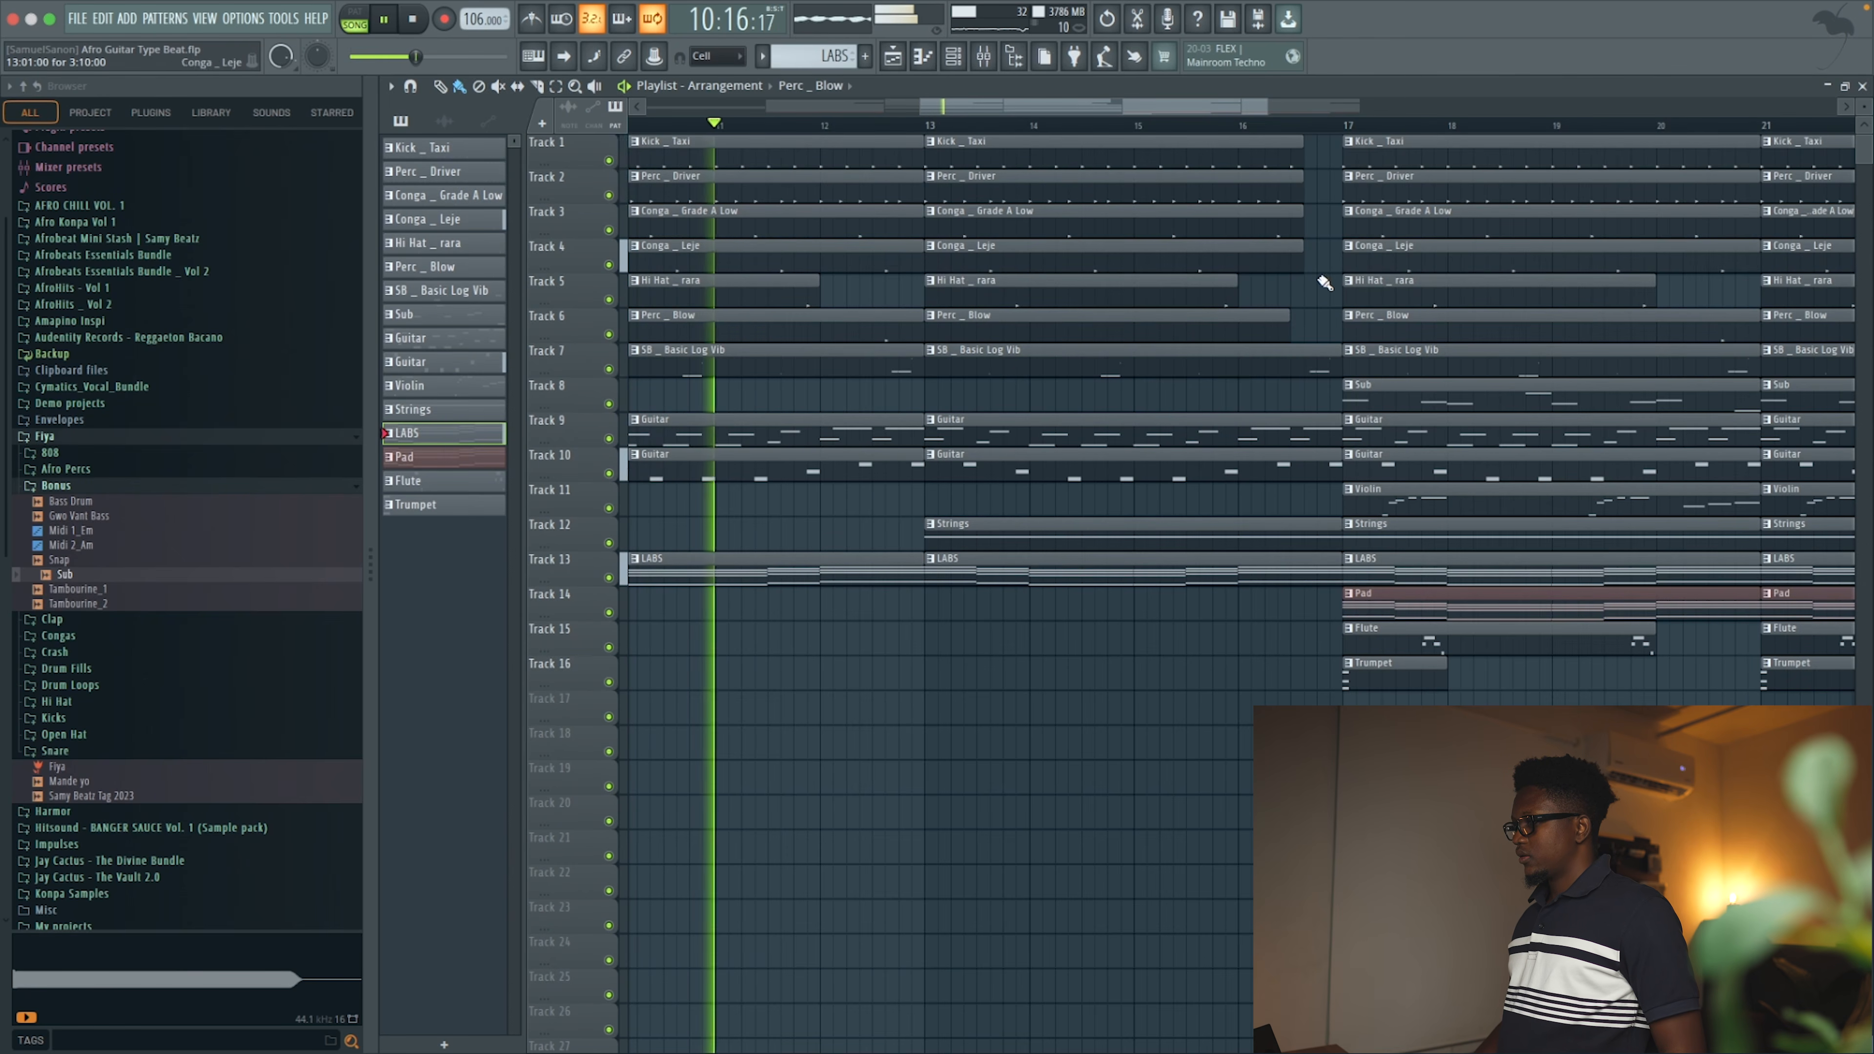
left_click_drag(1292, 329, 1304, 329)
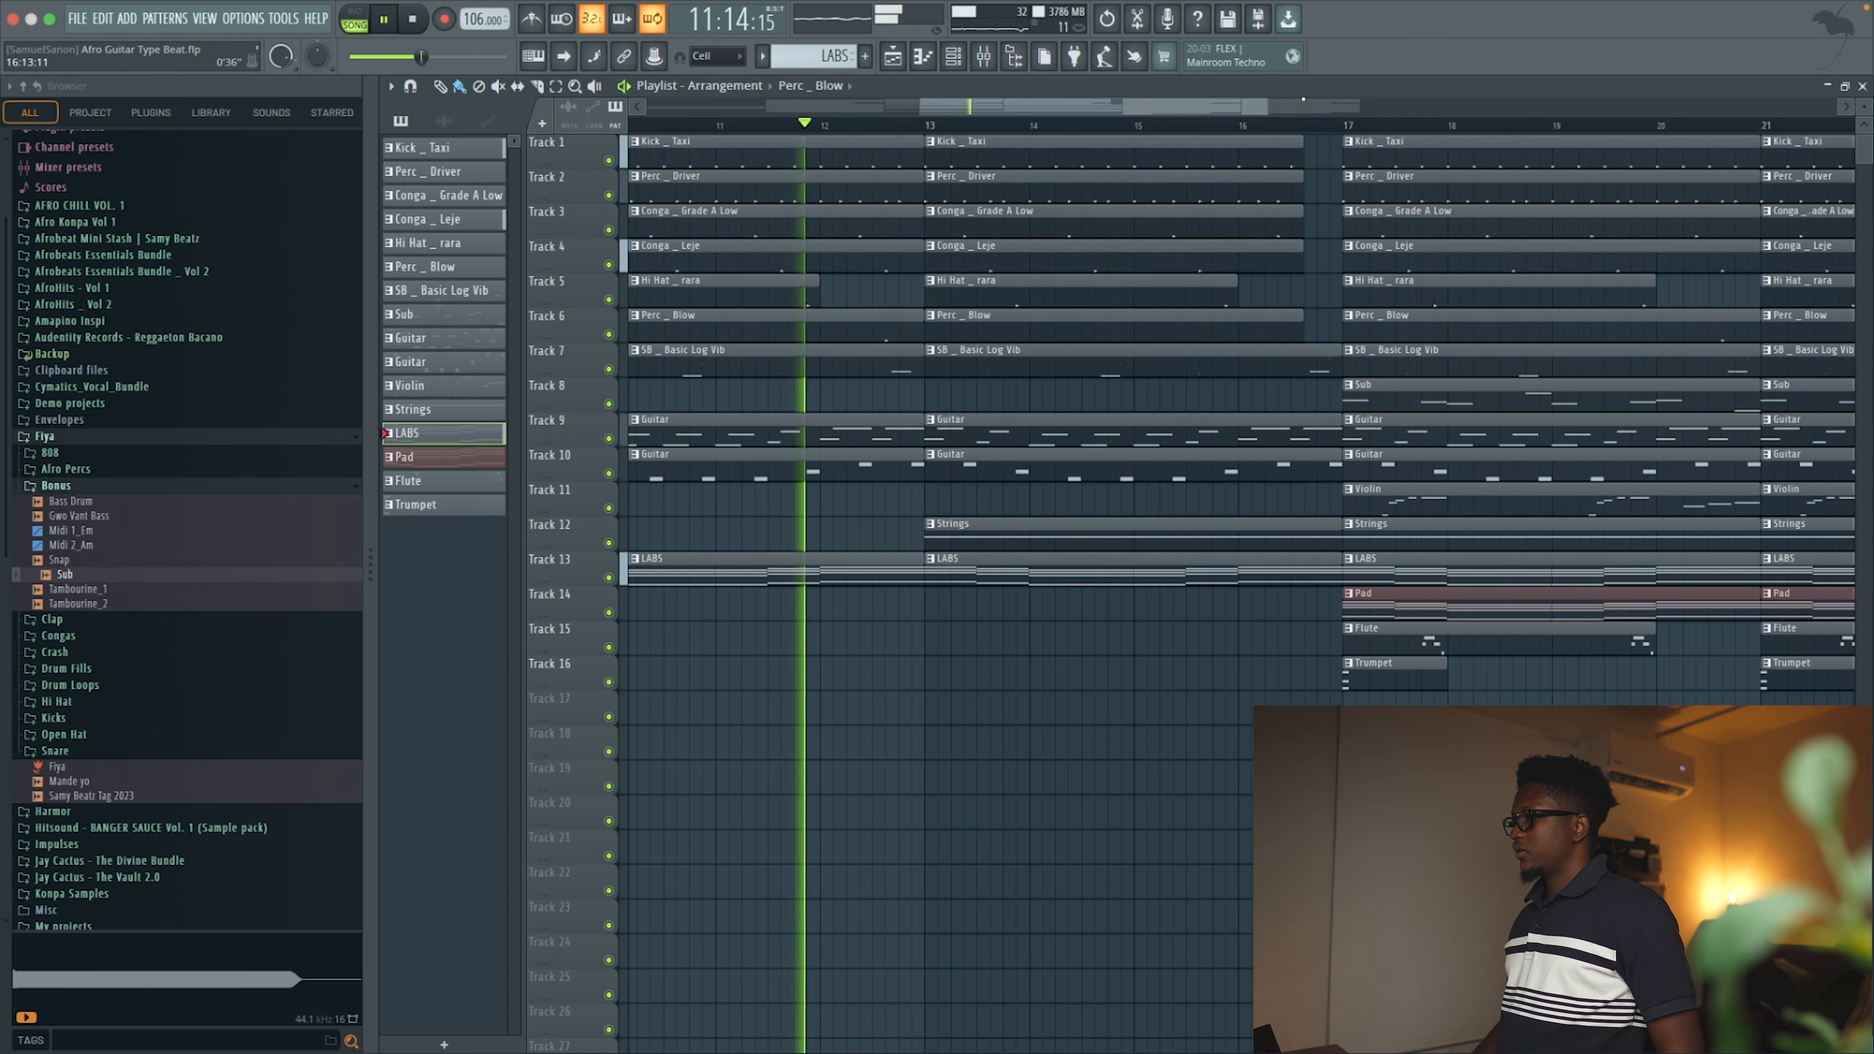
Play the arrangement from bar 12 into bar 17 to check the drum break before the full section
scroll(1100, 142, "down", 4)
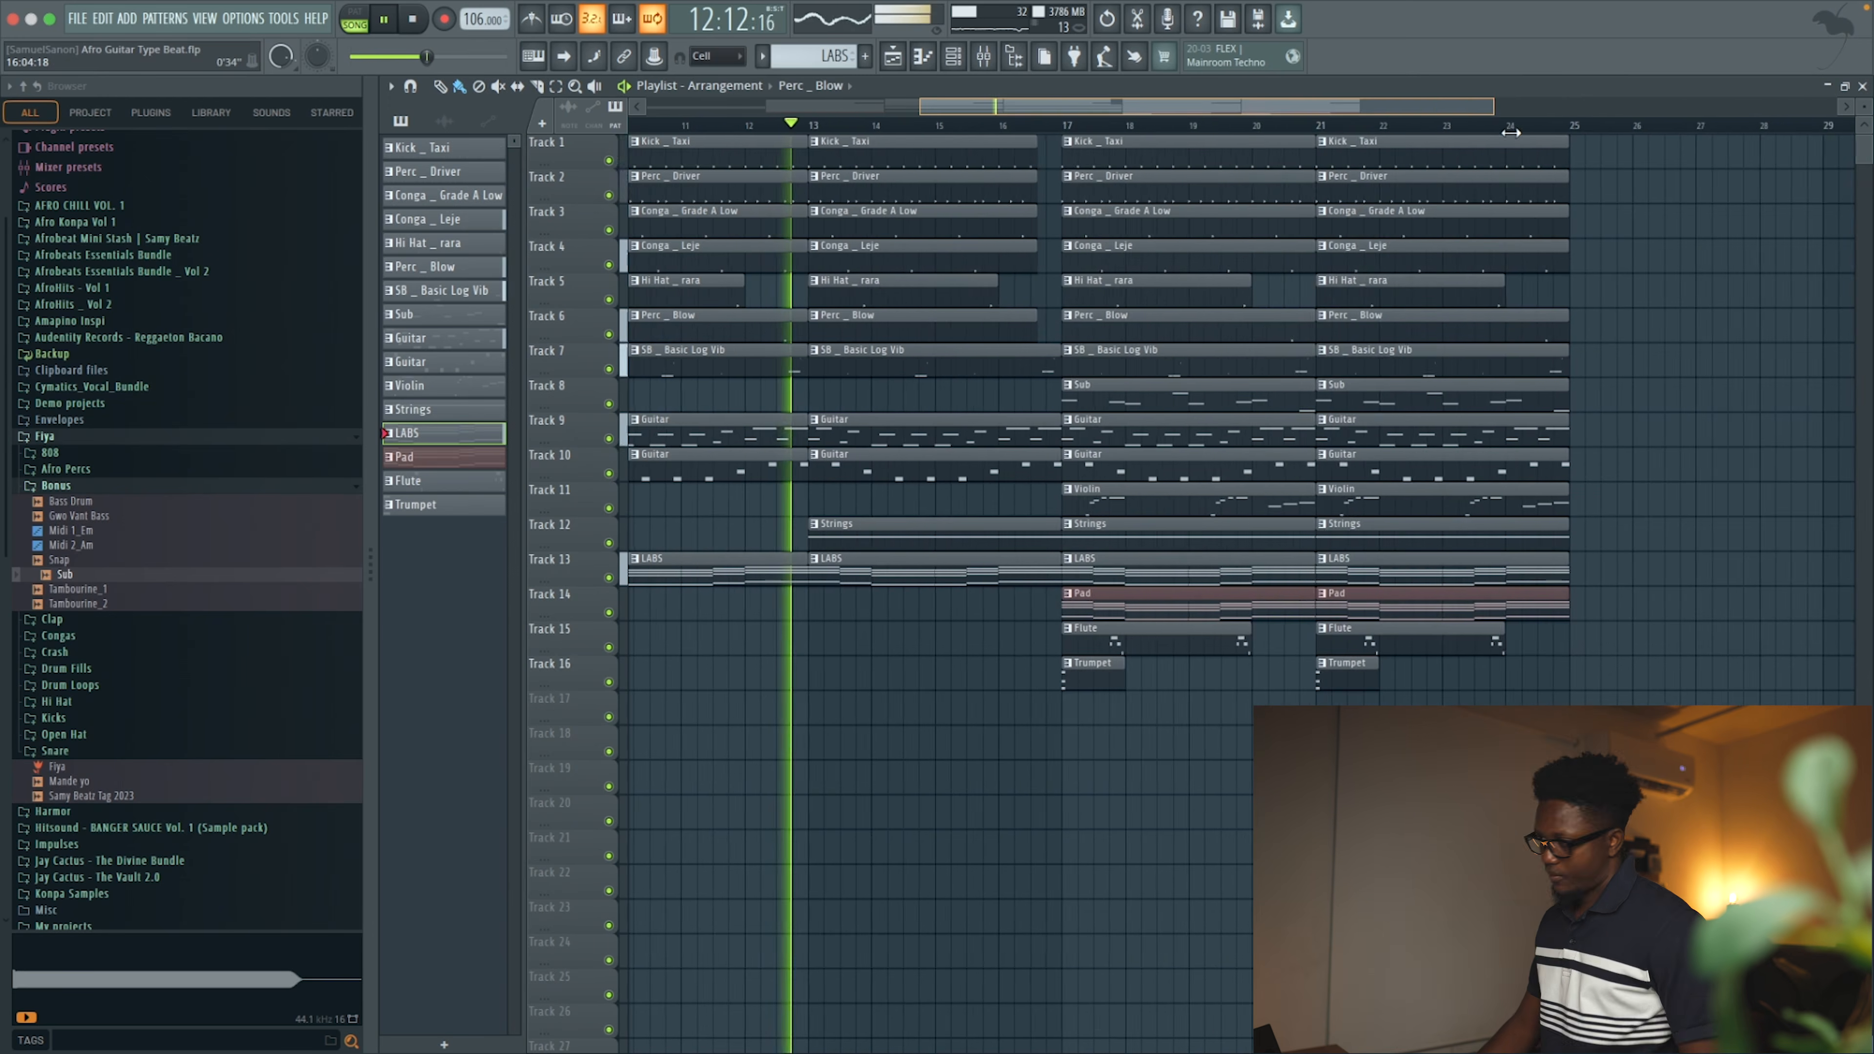
scroll(1100, 142, "left", 8)
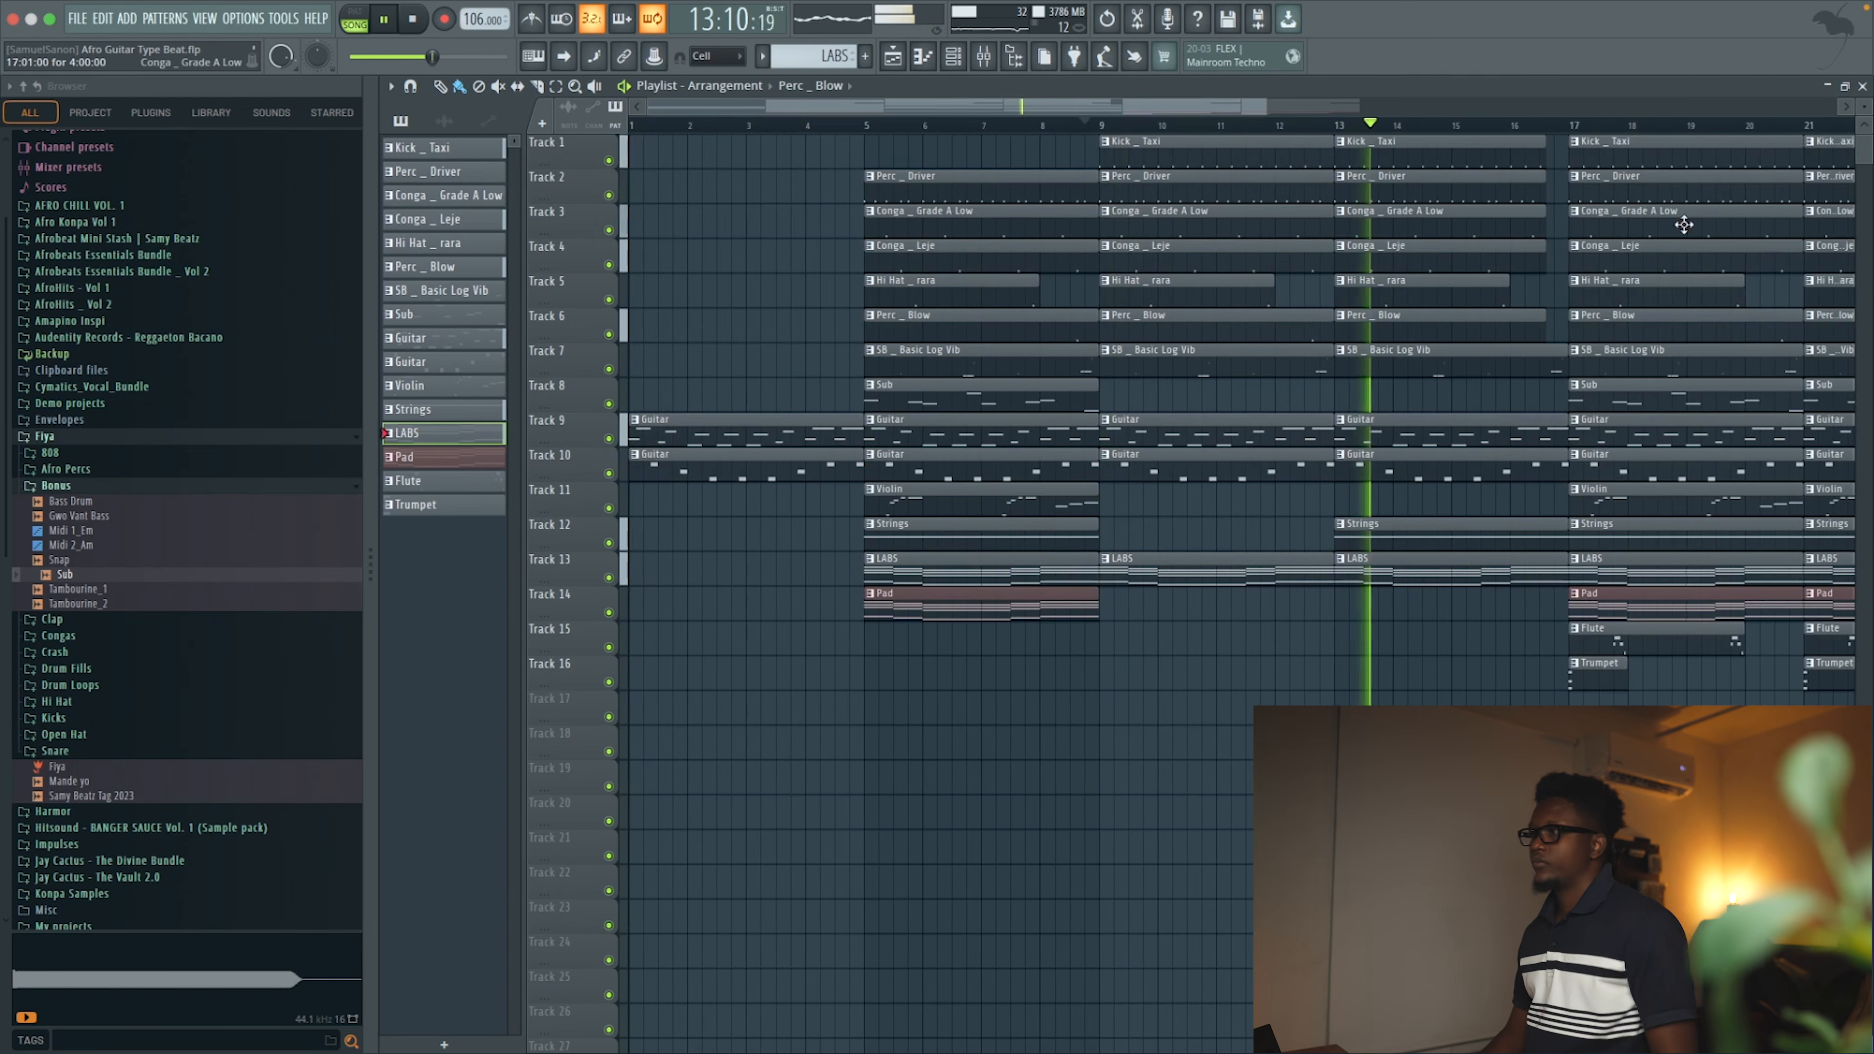
left_click_drag(1251, 106, 1434, 186)
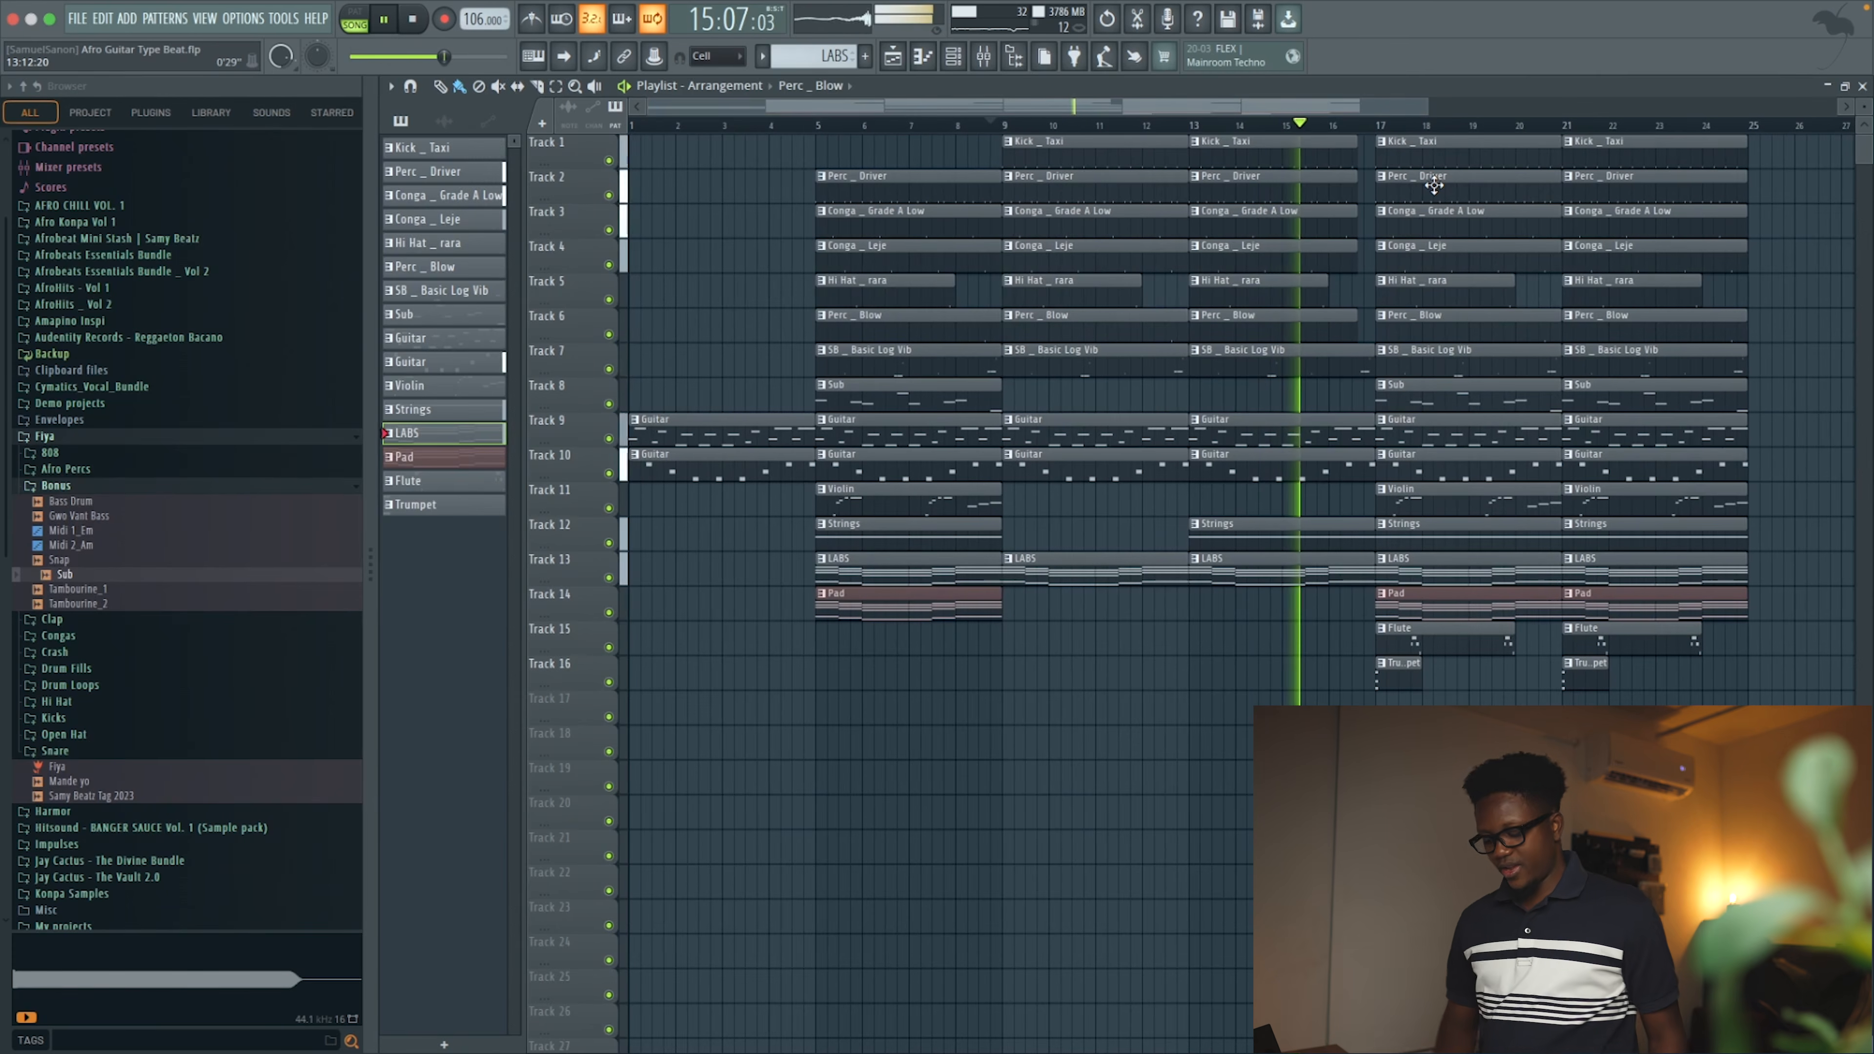
key("XF86AudioRaiseVolume")
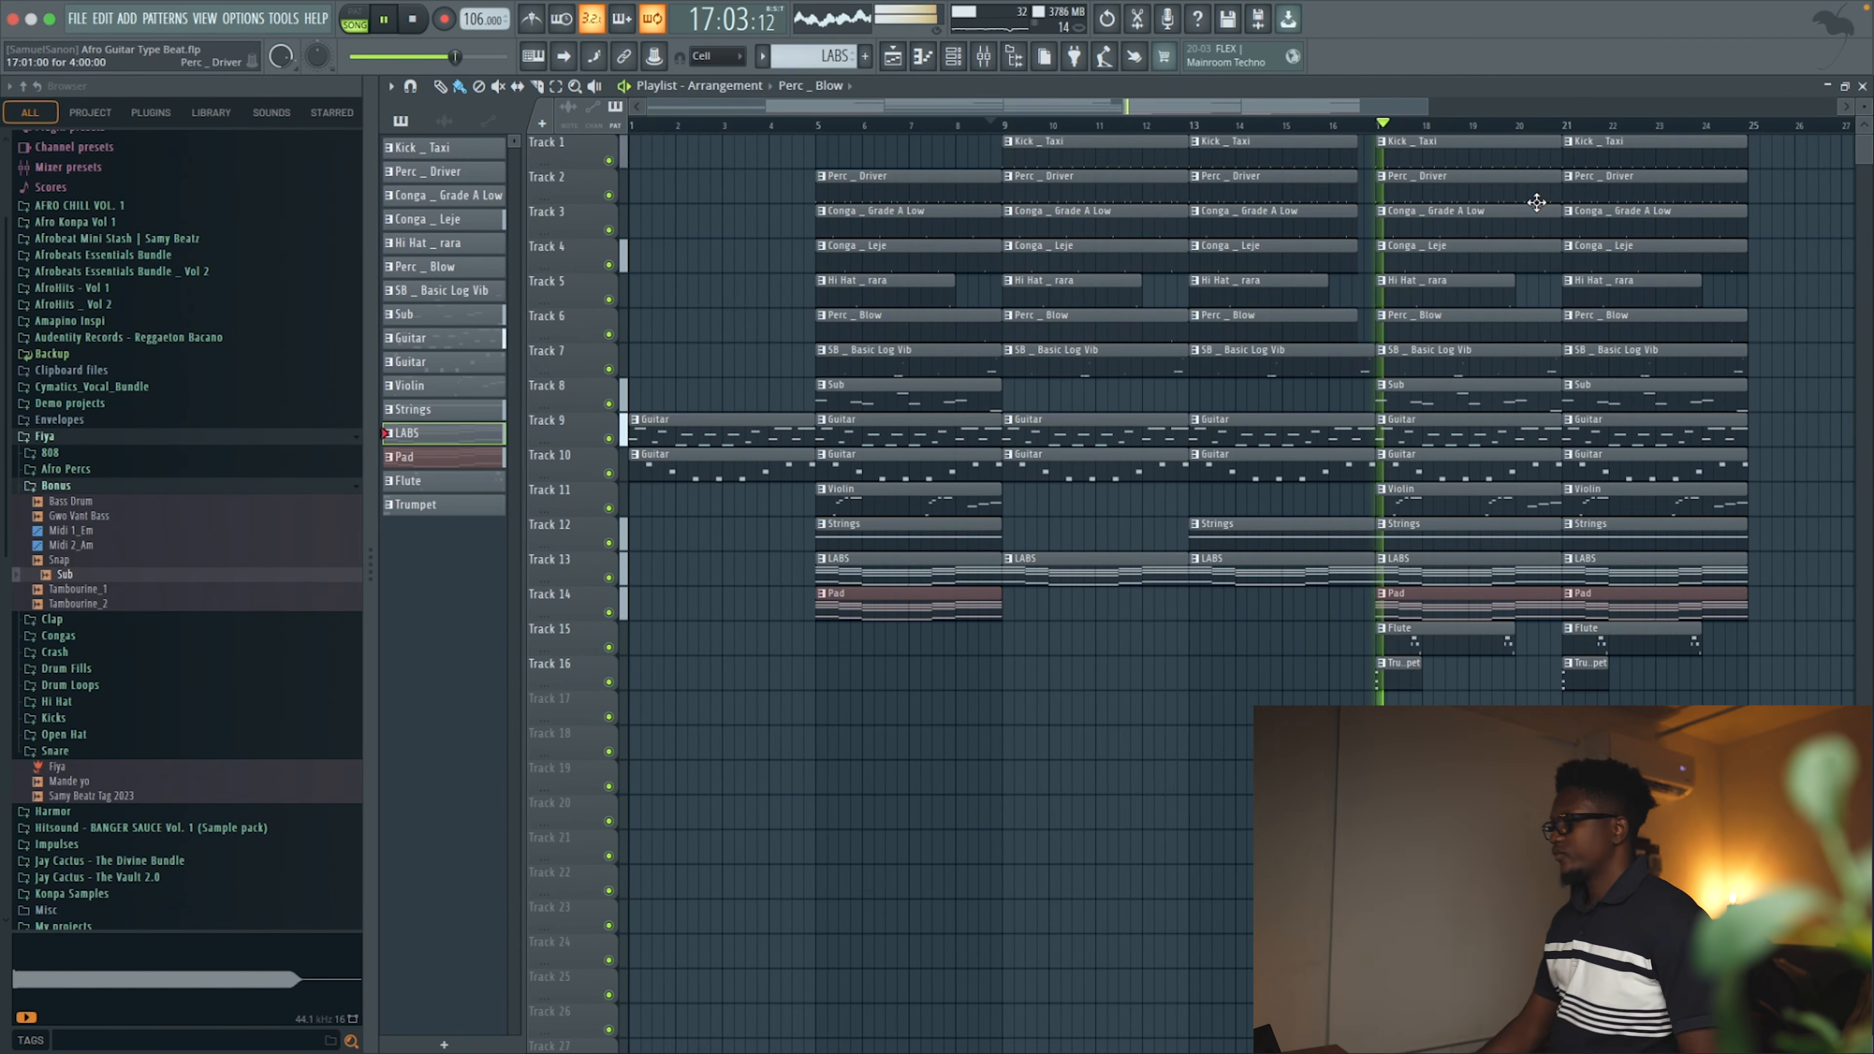
left_click_drag(1403, 108, 1316, 141)
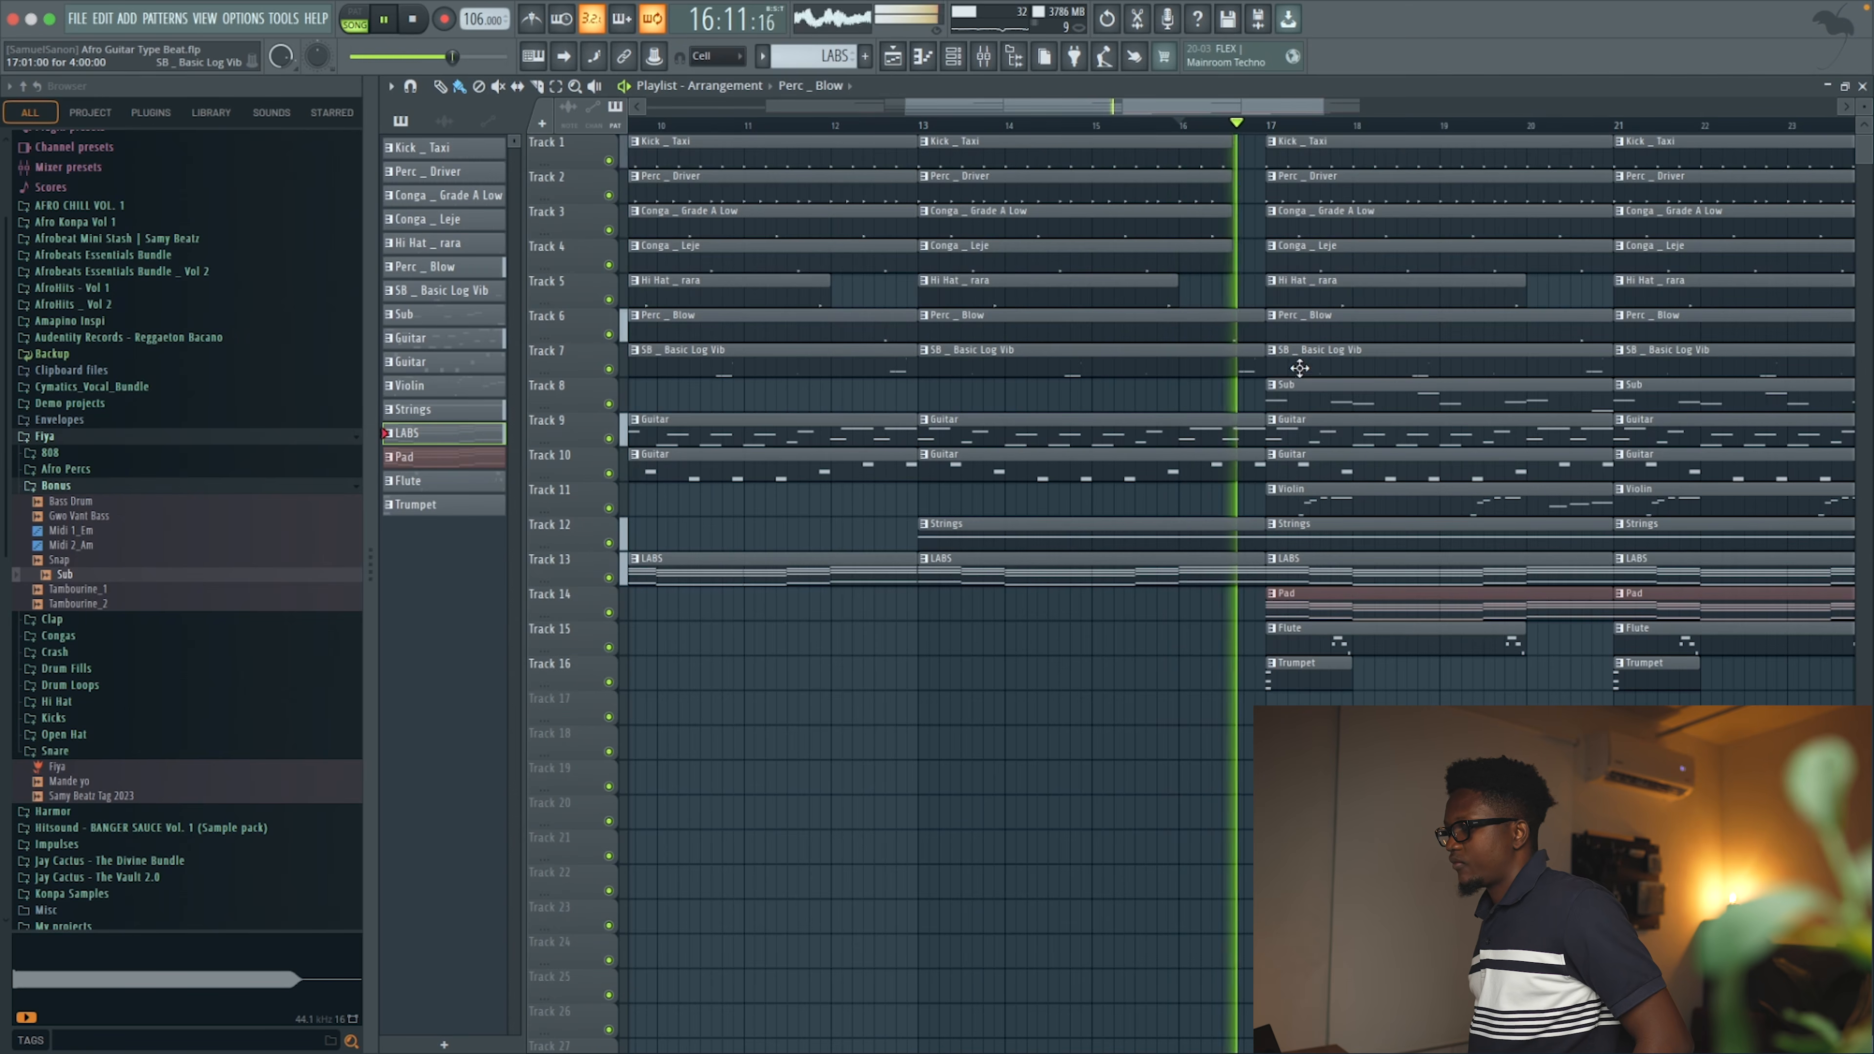
Delete the SB Basic Log Vib clip of bars 9 to 12 and trim the following one to start at 16:15:00
right_click(828, 358)
left_click_drag(918, 352, 1252, 340)
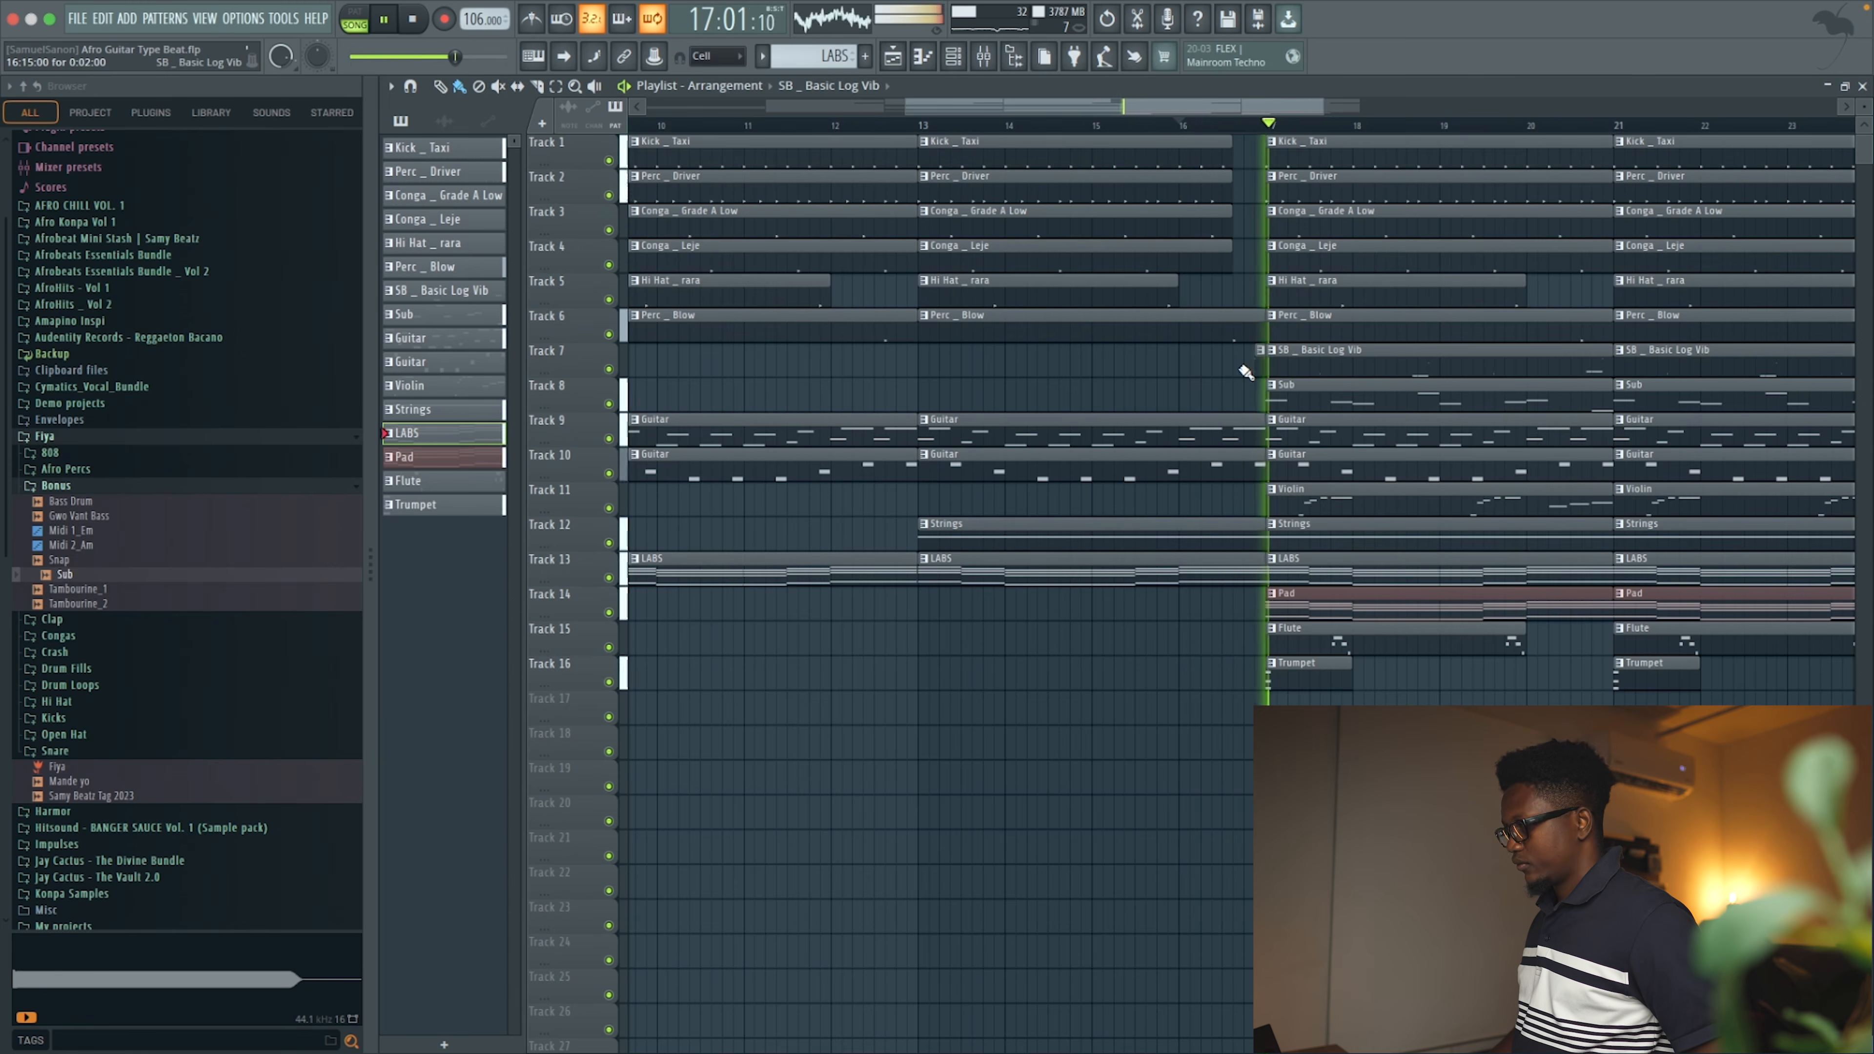
Delete the Perc Blow clips of bars 17 to 20 and bars 9 to 12
left_click_drag(1313, 104, 1523, 117)
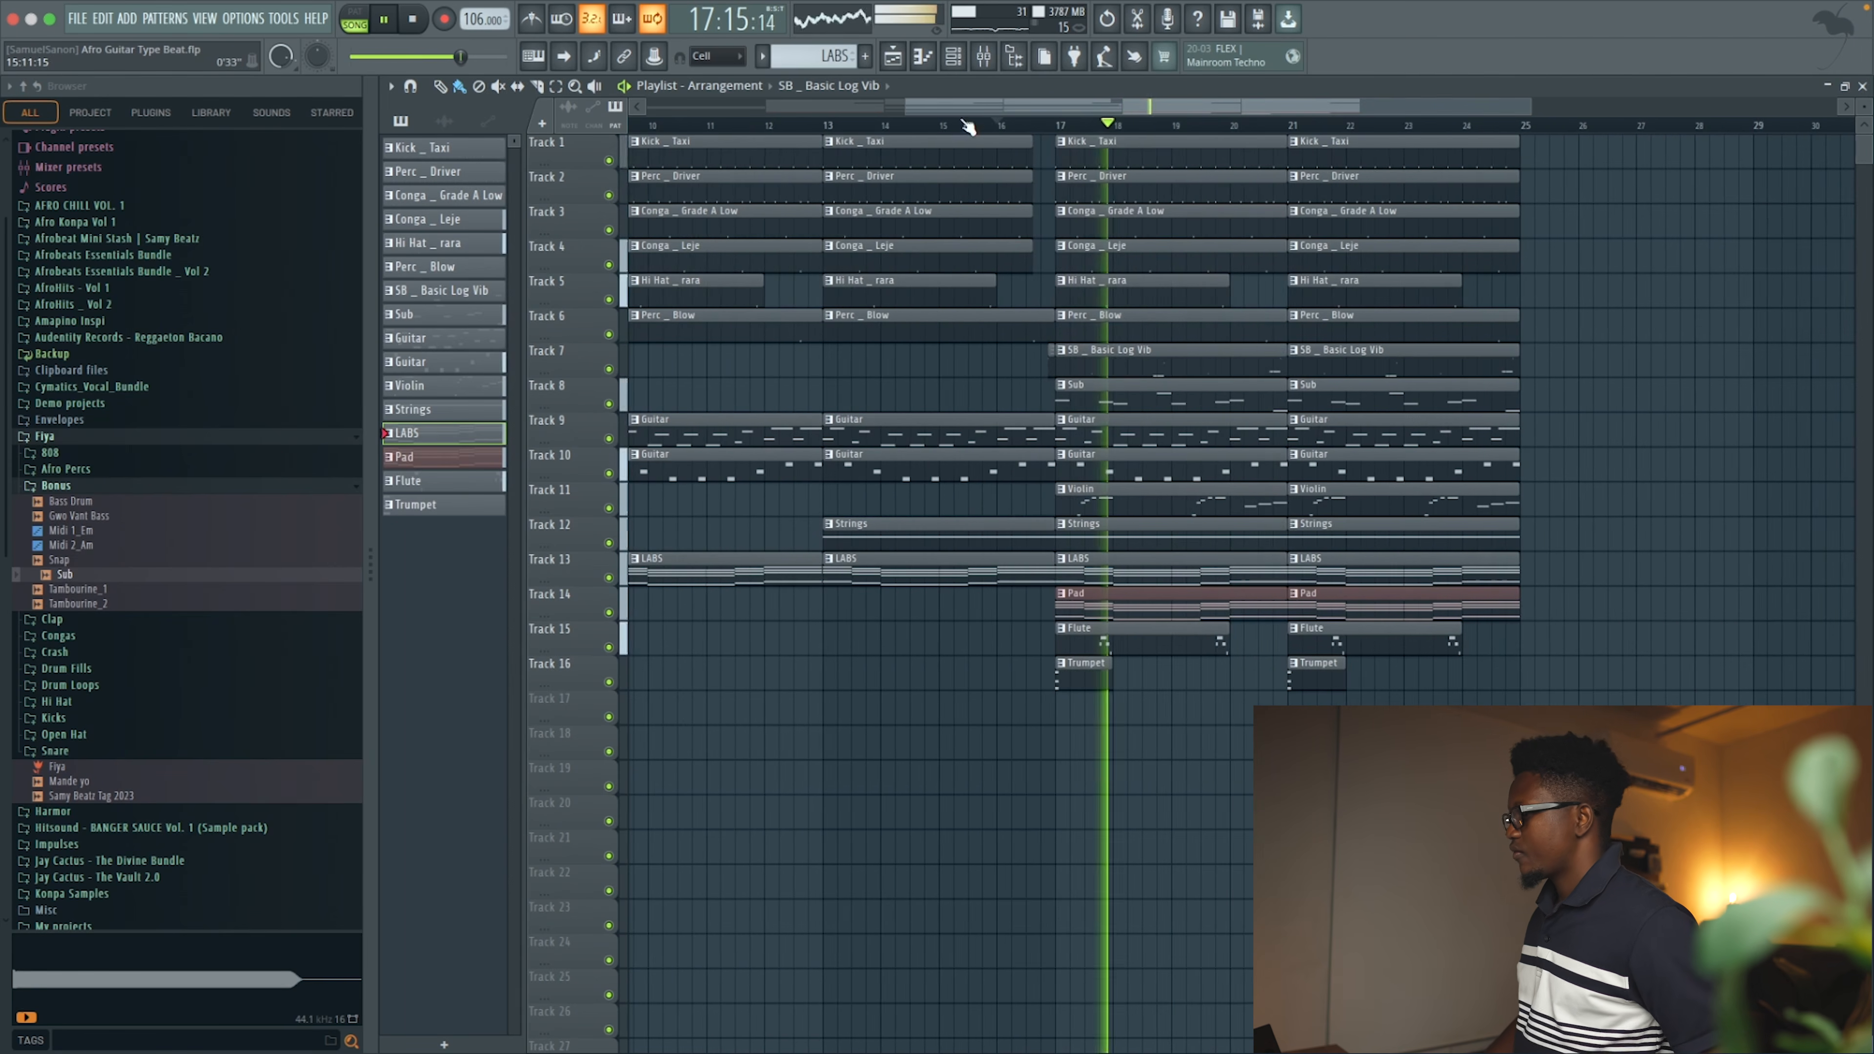
left_click_drag(1027, 107, 691, 127)
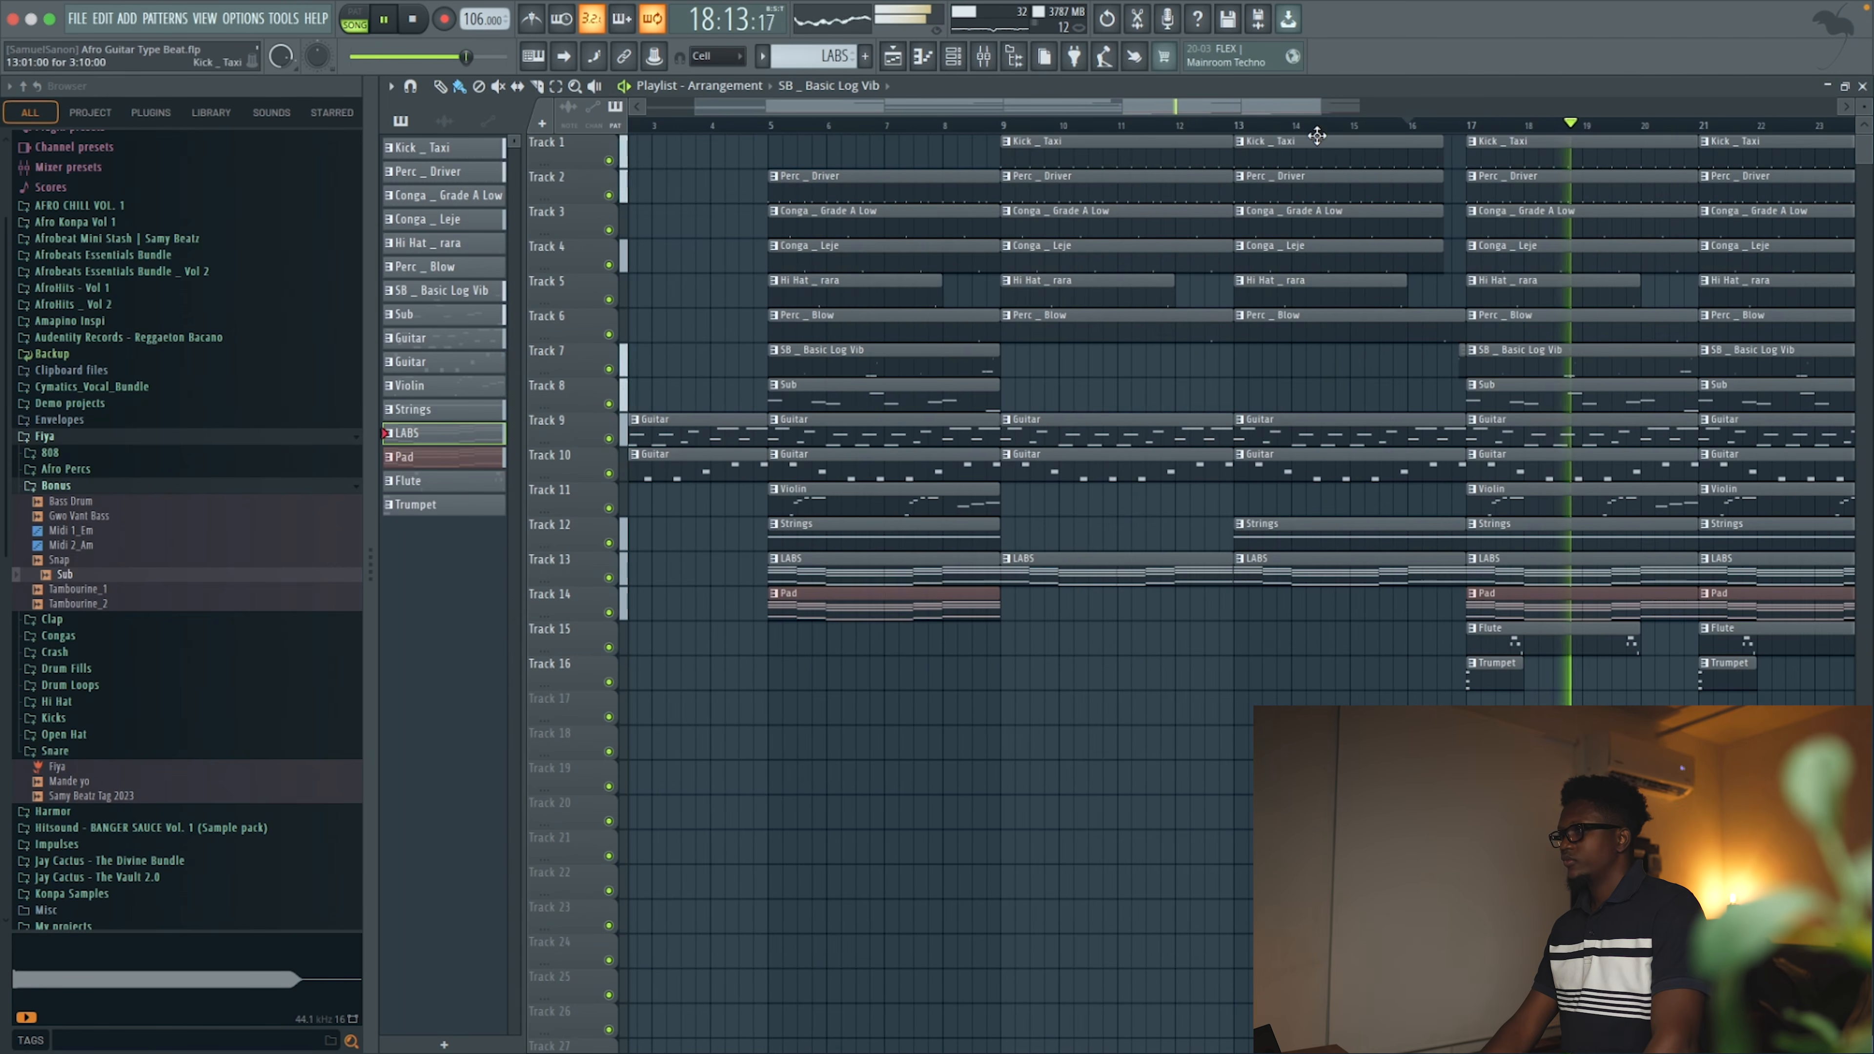
left_click_drag(1322, 111, 1537, 194)
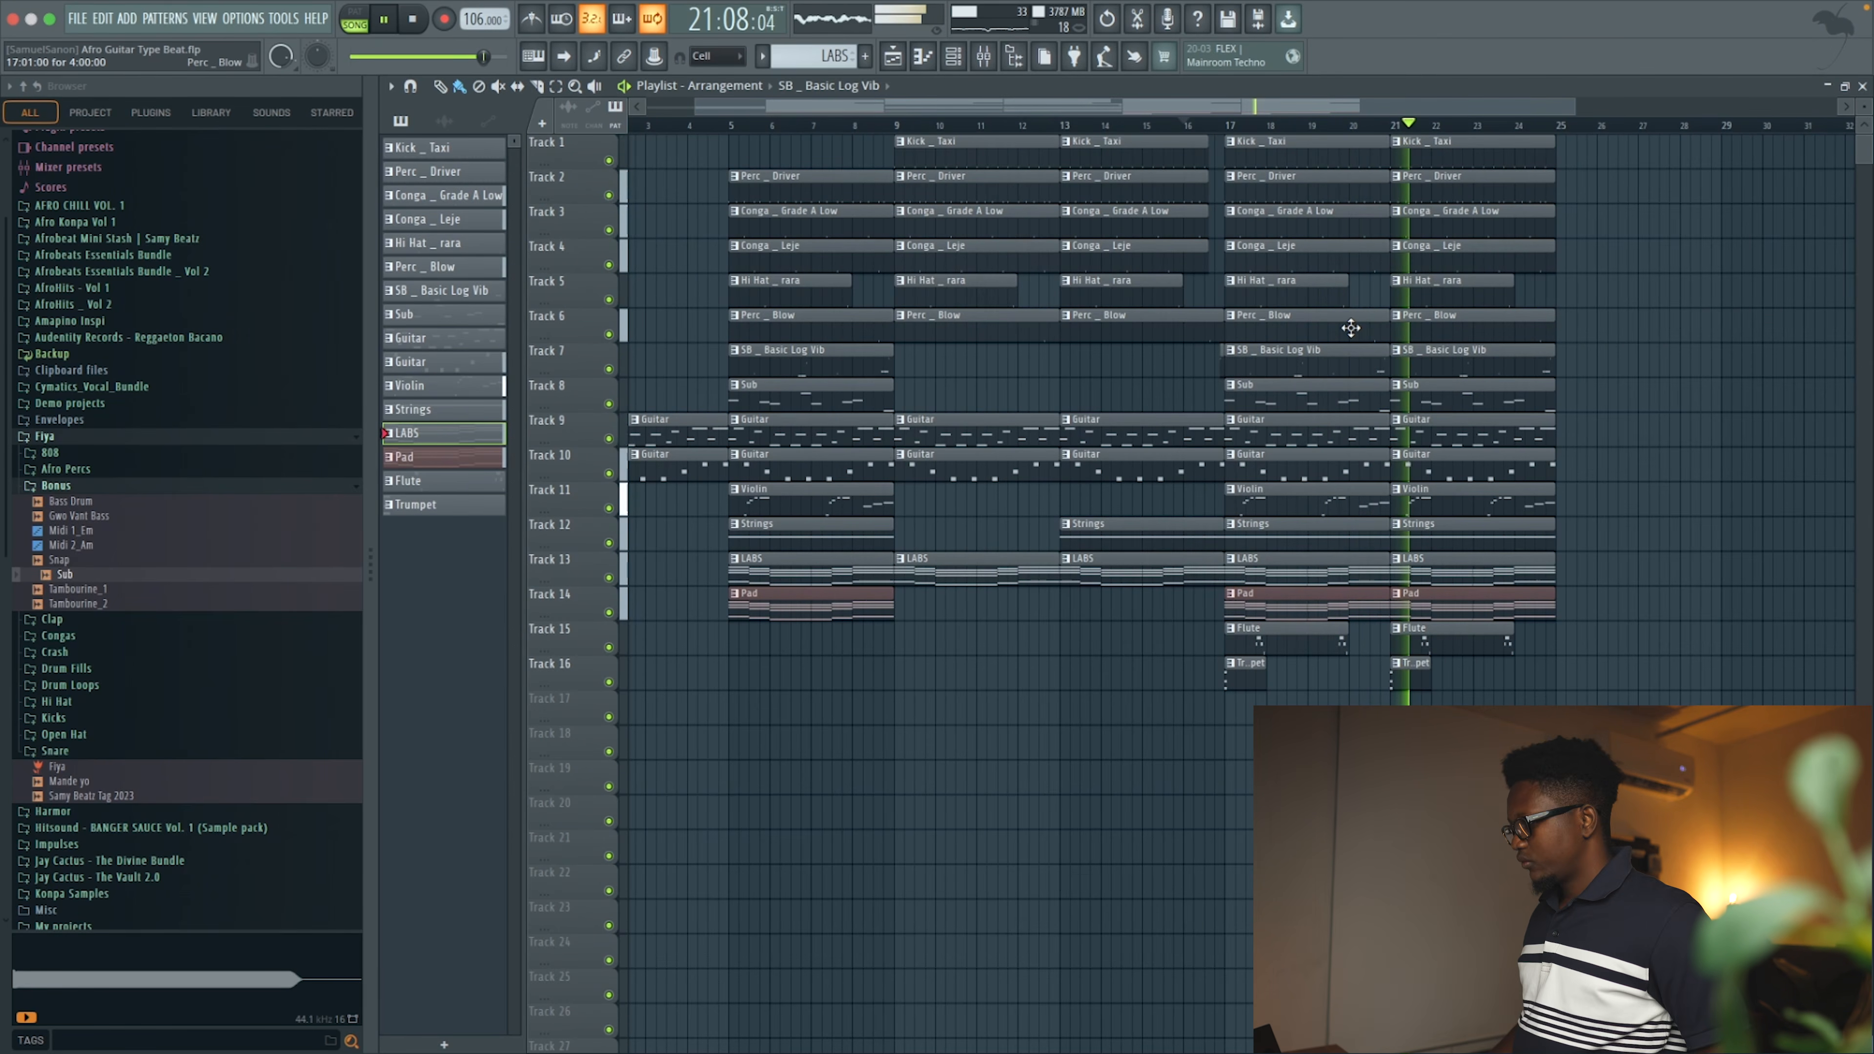
right_click(1351, 328)
right_click(1033, 328)
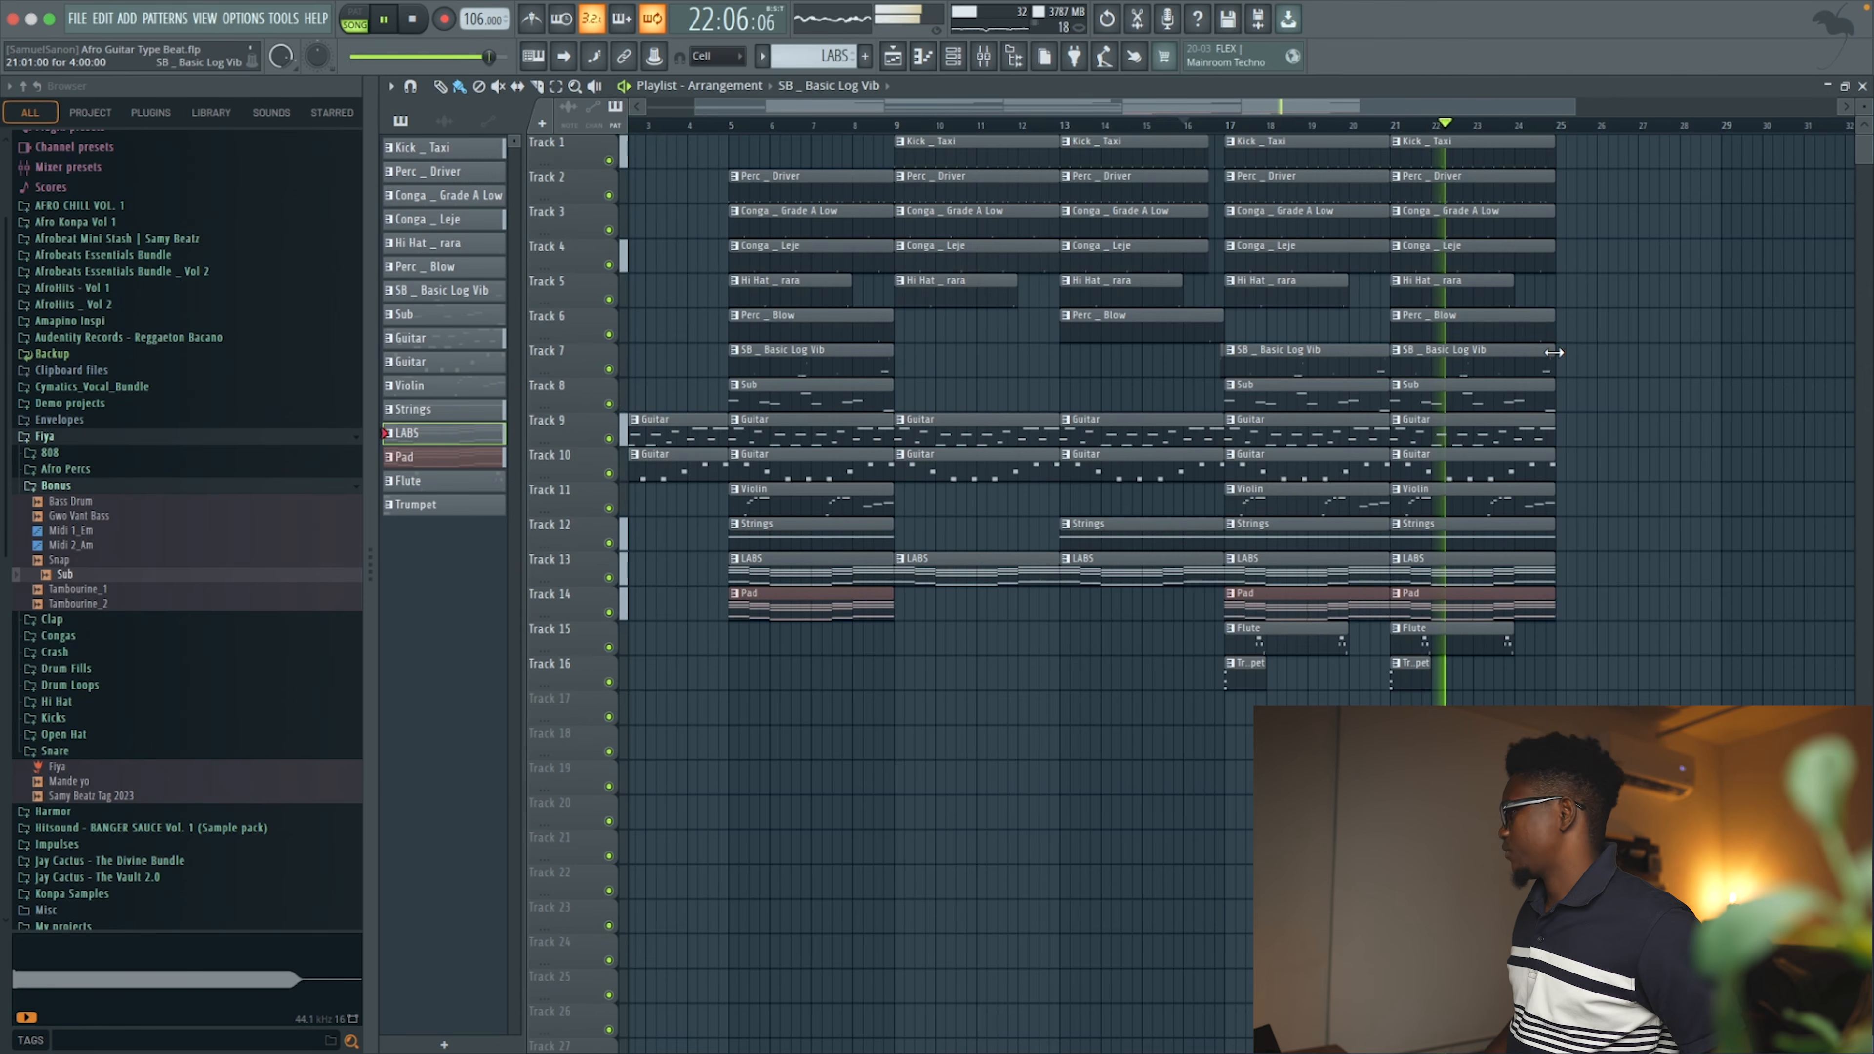
Switch the time display to minutes and seconds and return playback to the start of the arrangement
left_click(744, 28)
left_click(770, 59)
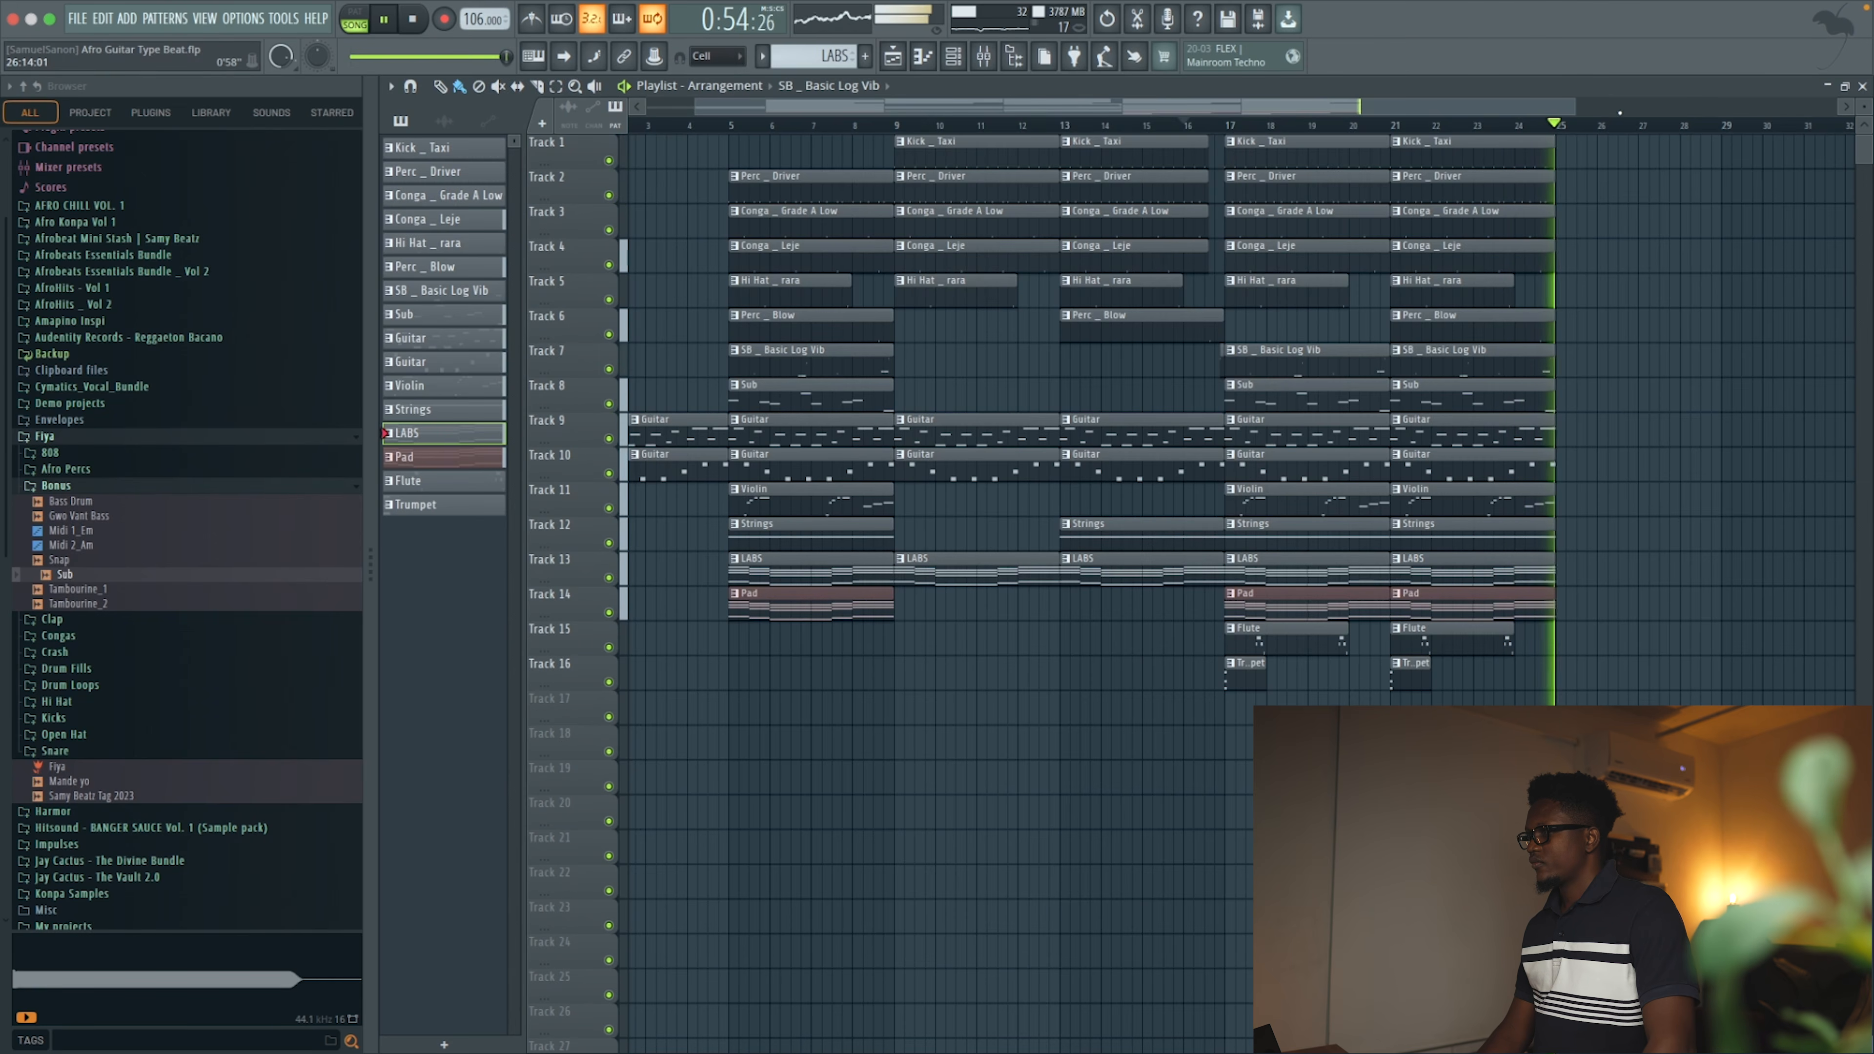
left_click_drag(1590, 105, 1374, 148)
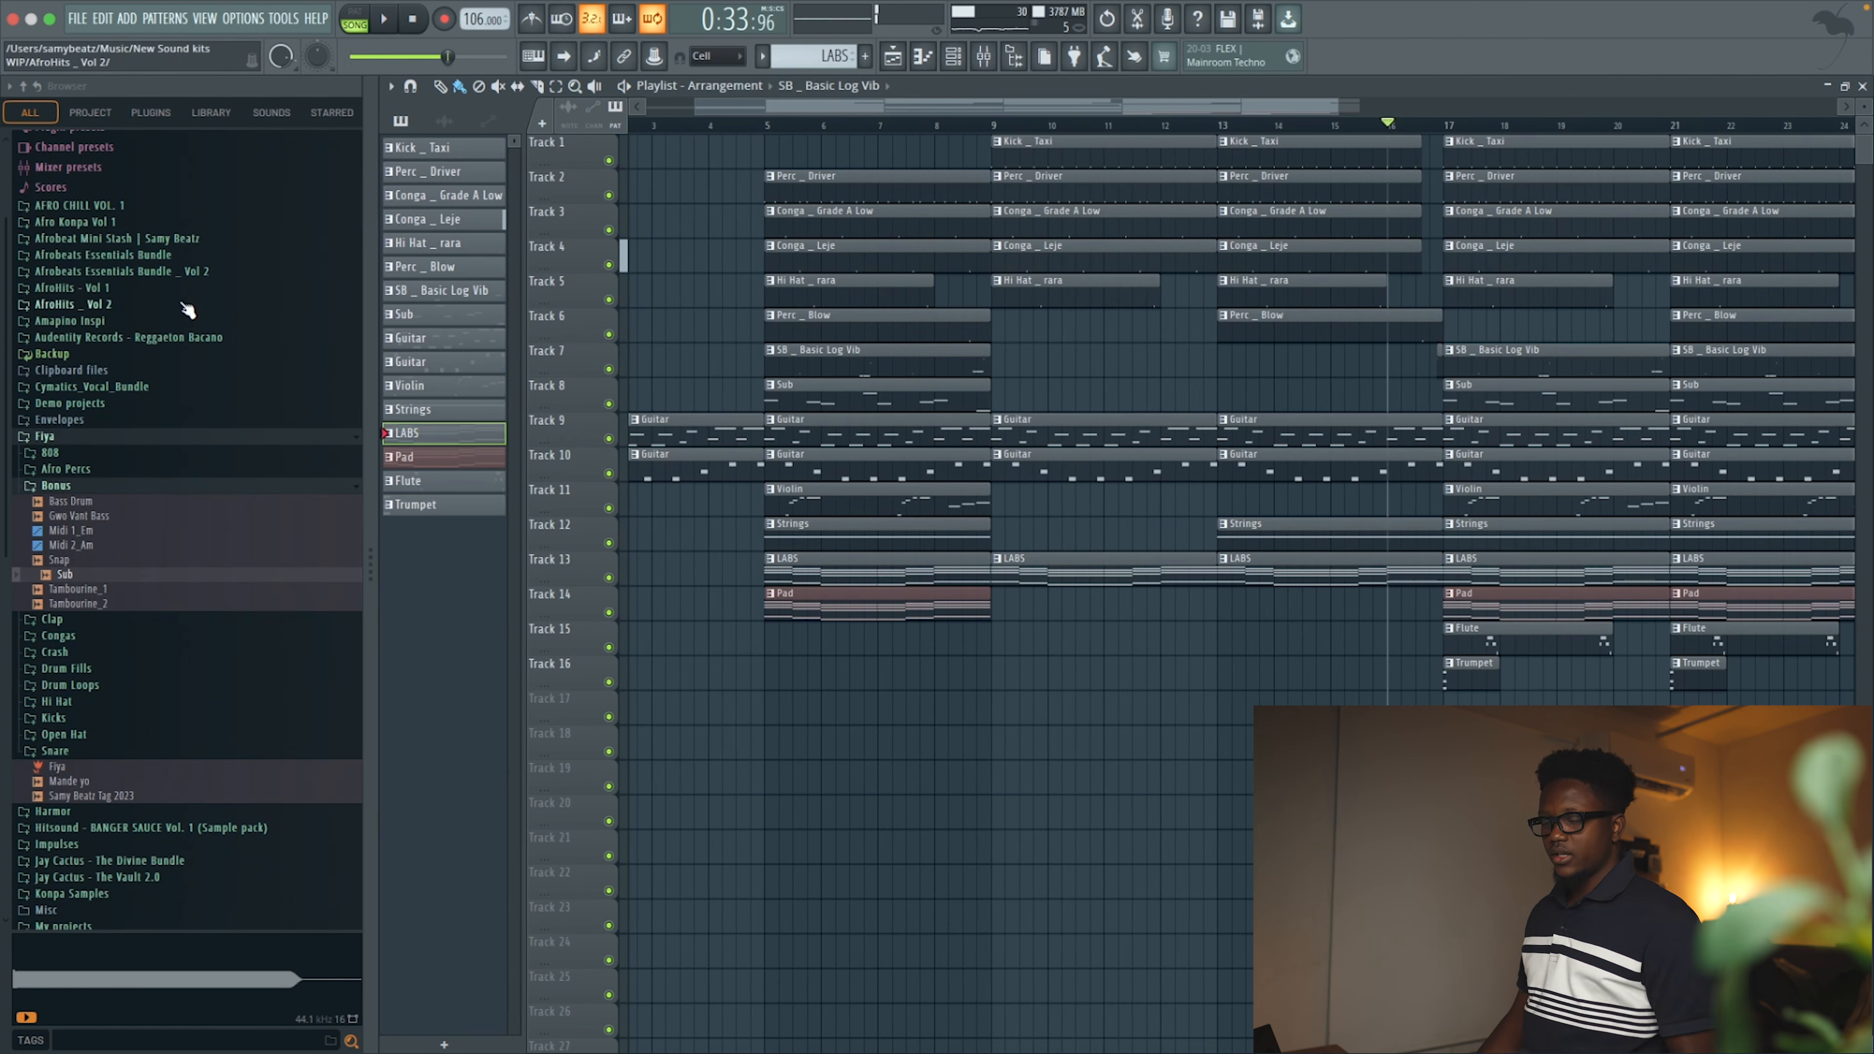
scroll(190, 307, "down", 3)
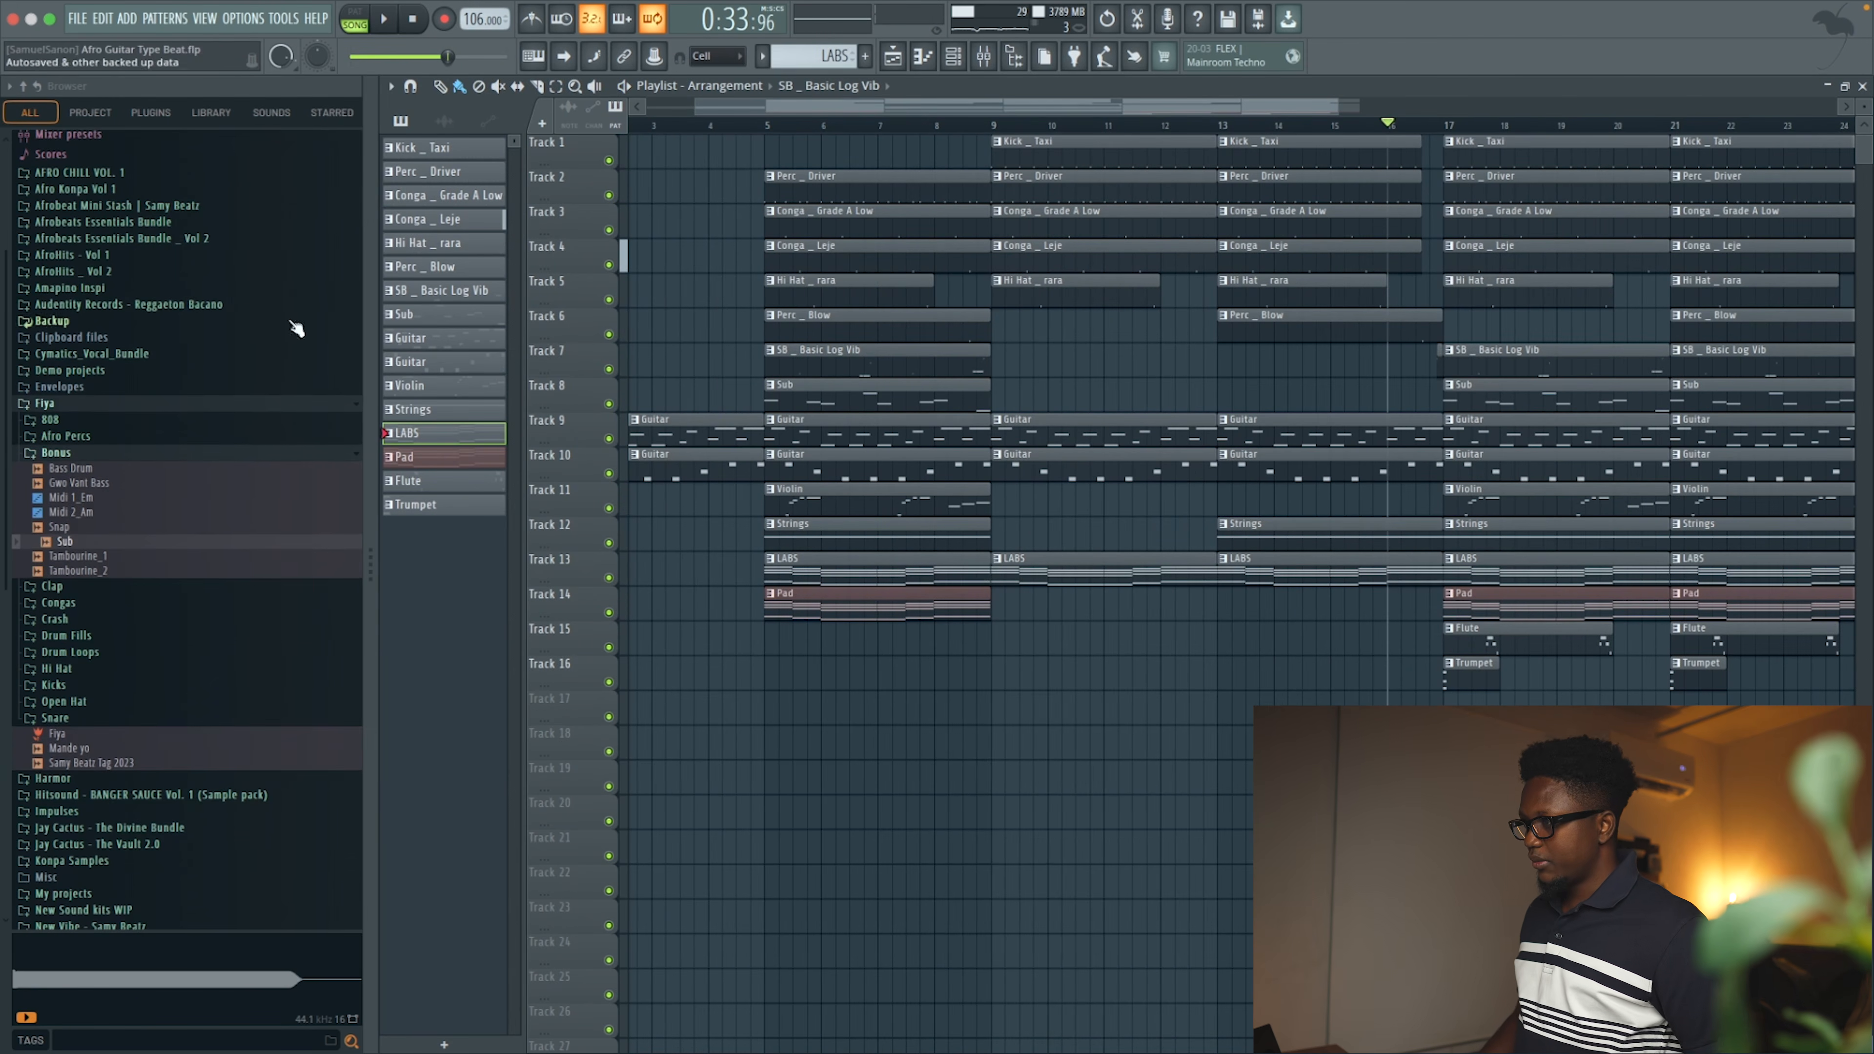
key("space")
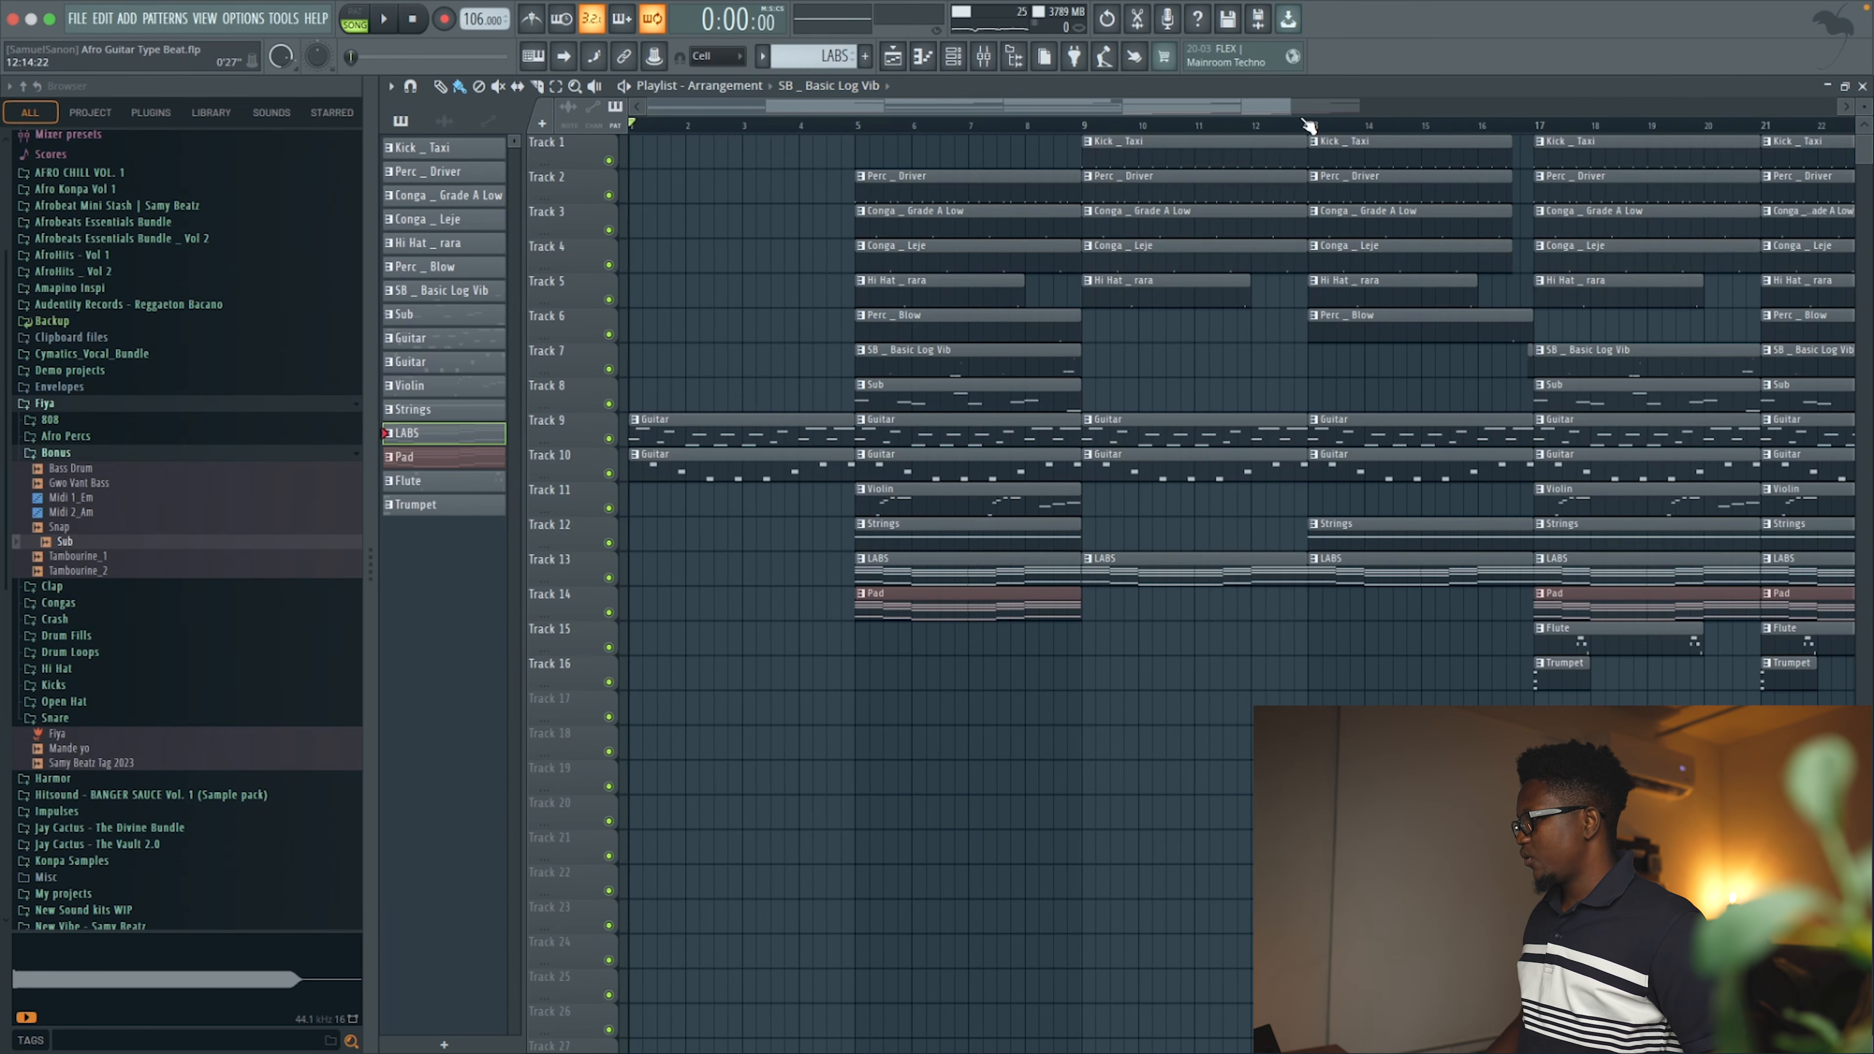
scroll(1309, 125, "down", 2)
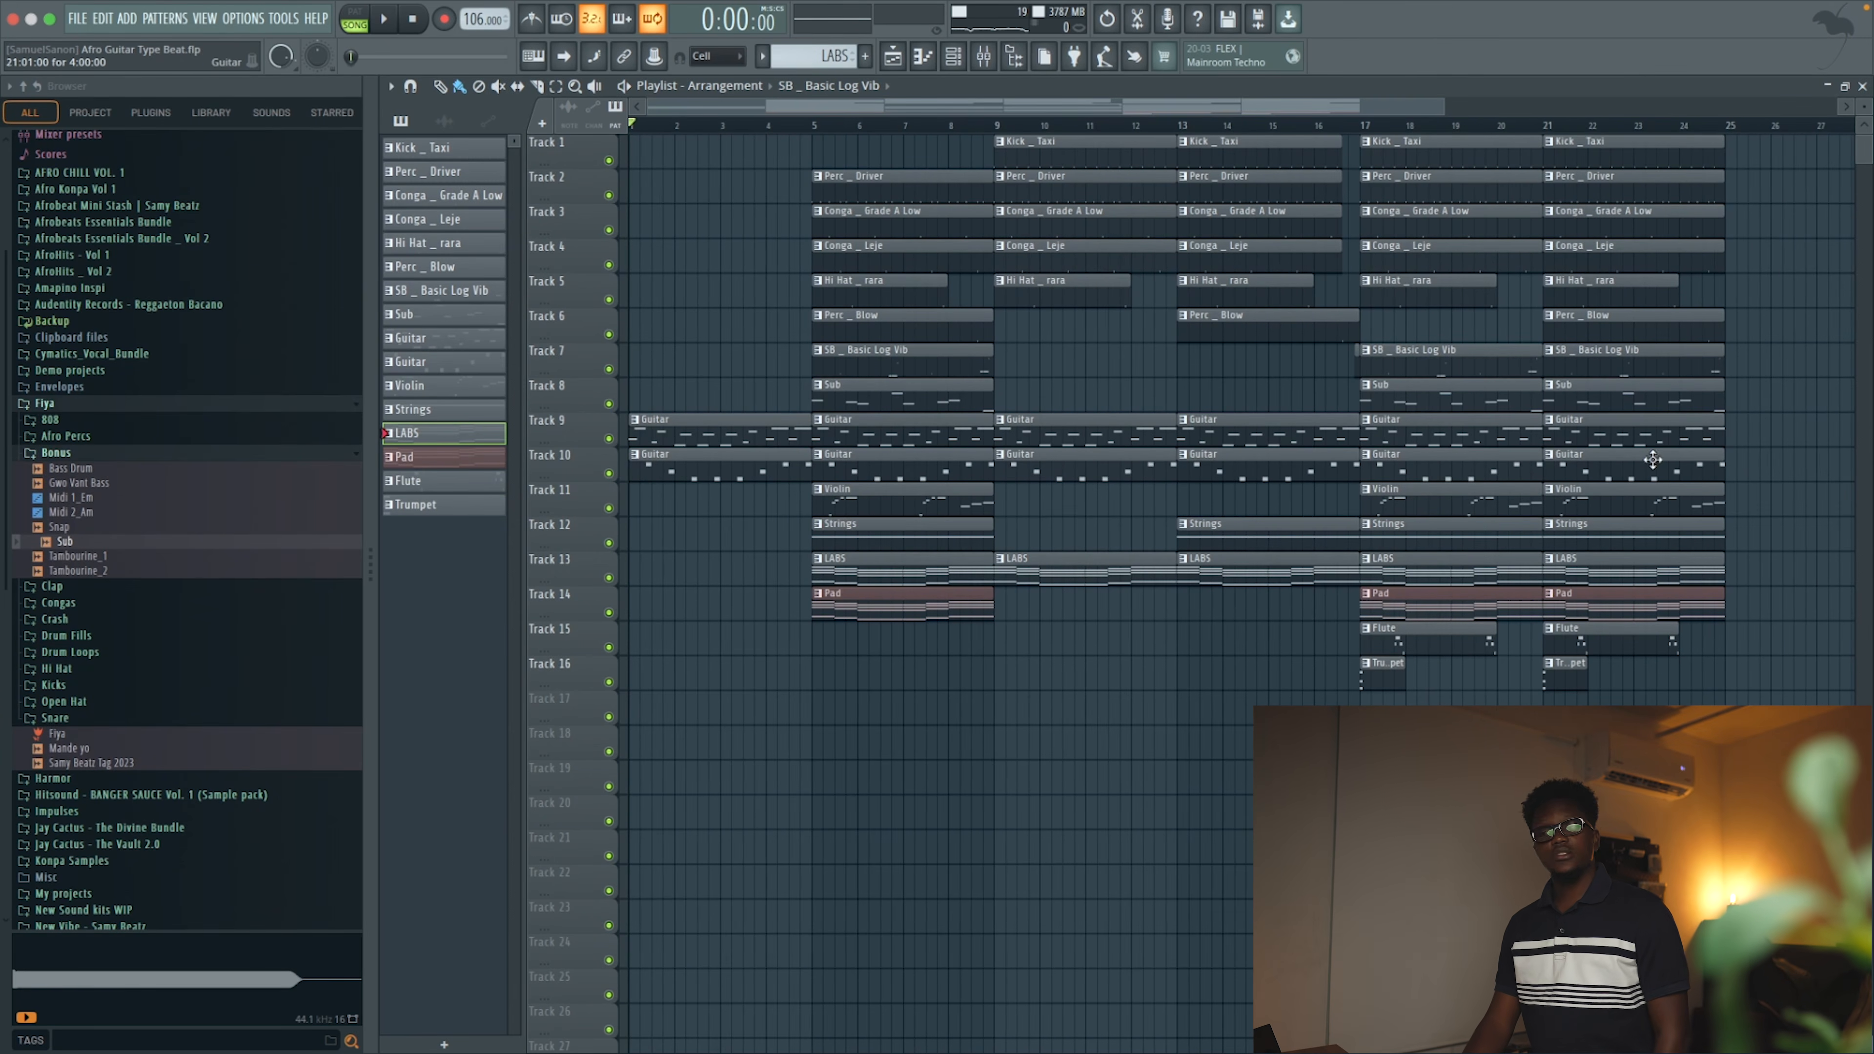
scroll(1759, 244, "up", 2)
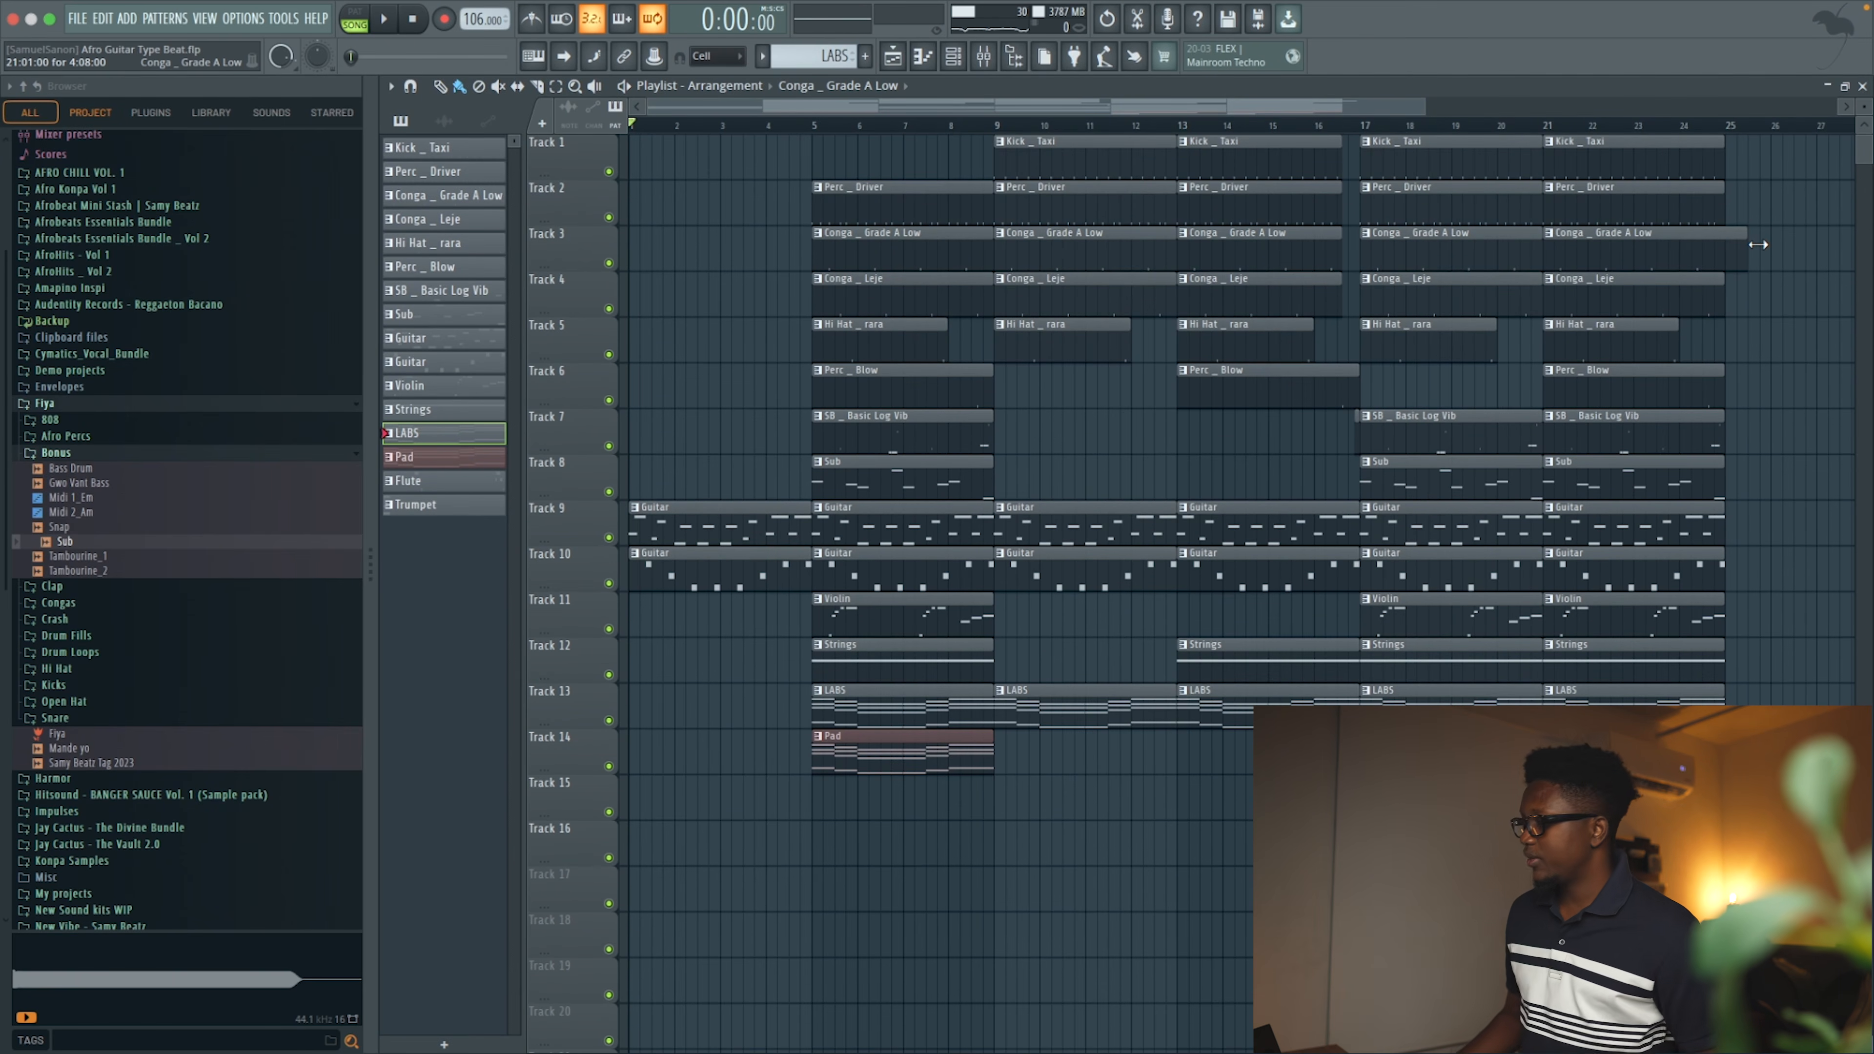
scroll(1759, 245, "right", 2)
scroll(1697, 256, "left", 2)
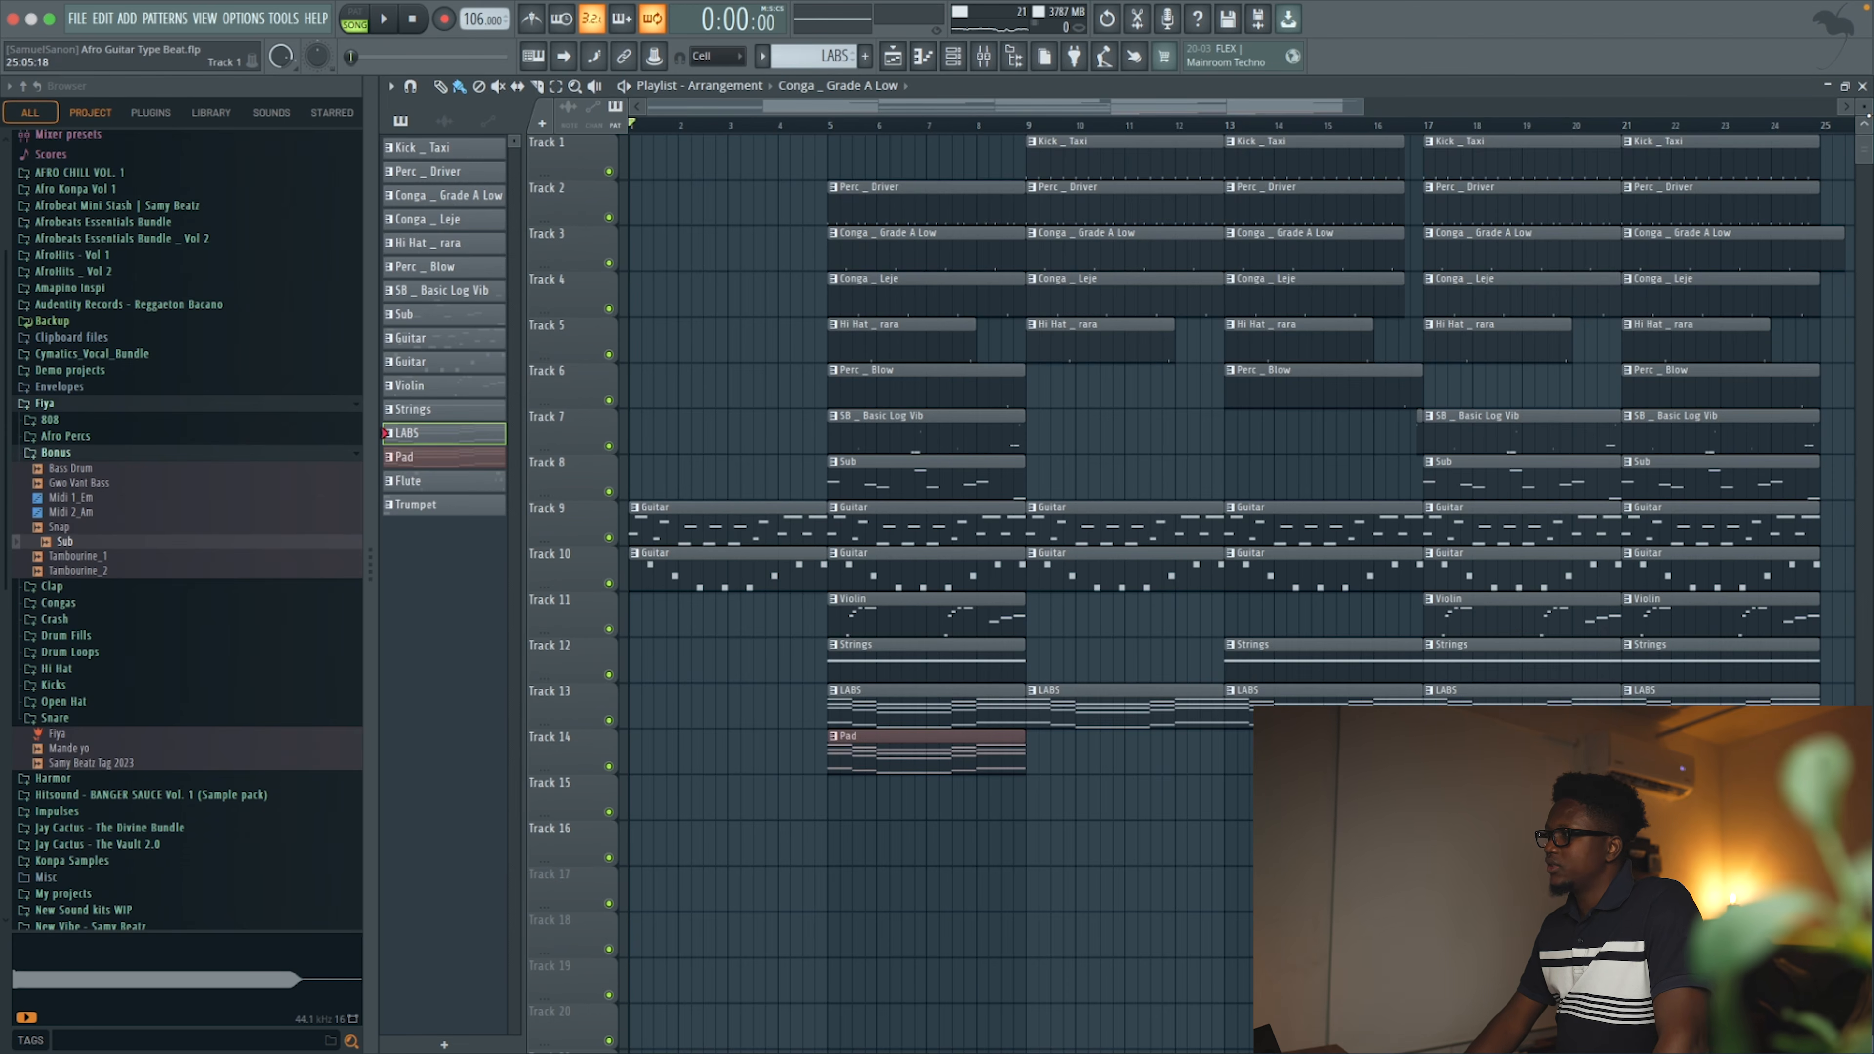
Place a Flute clip at bar 5 on Track 15, play from there and delete the Violin clip of bars 5 to 8
scroll(959, 517, "up", 2)
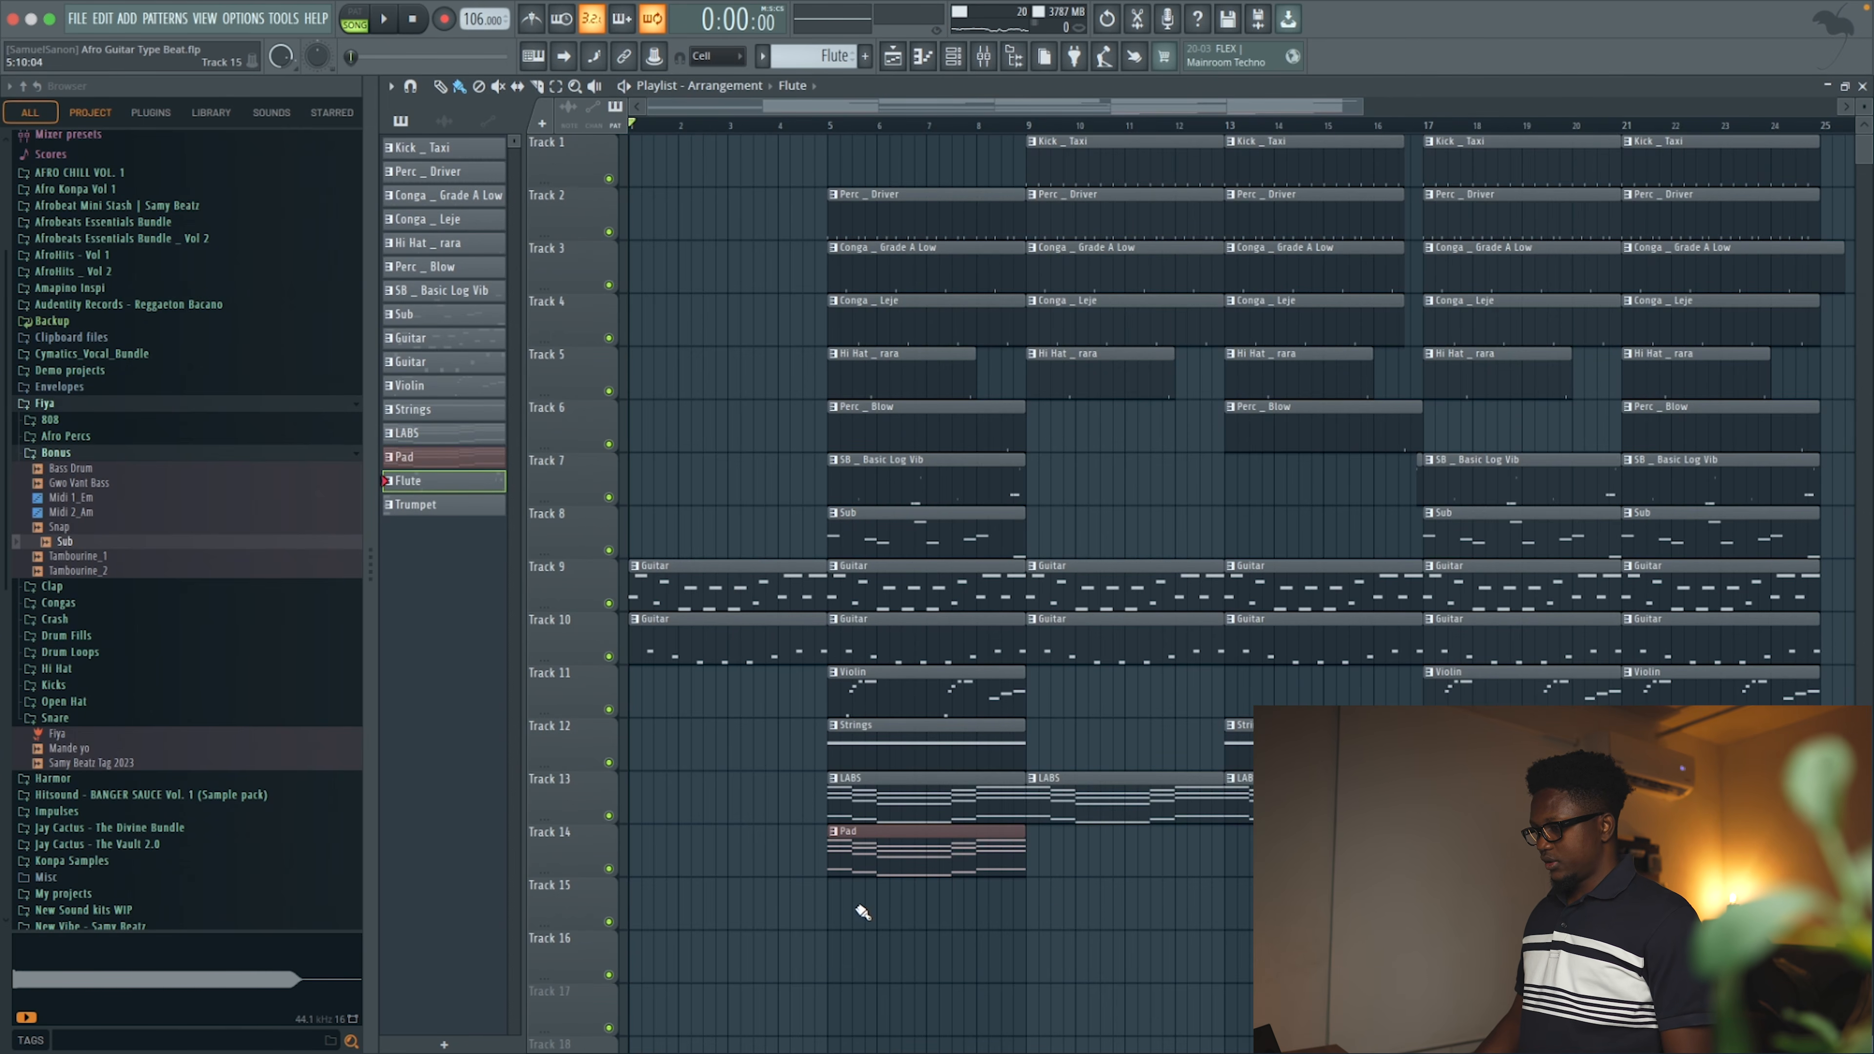
left_click(835, 127)
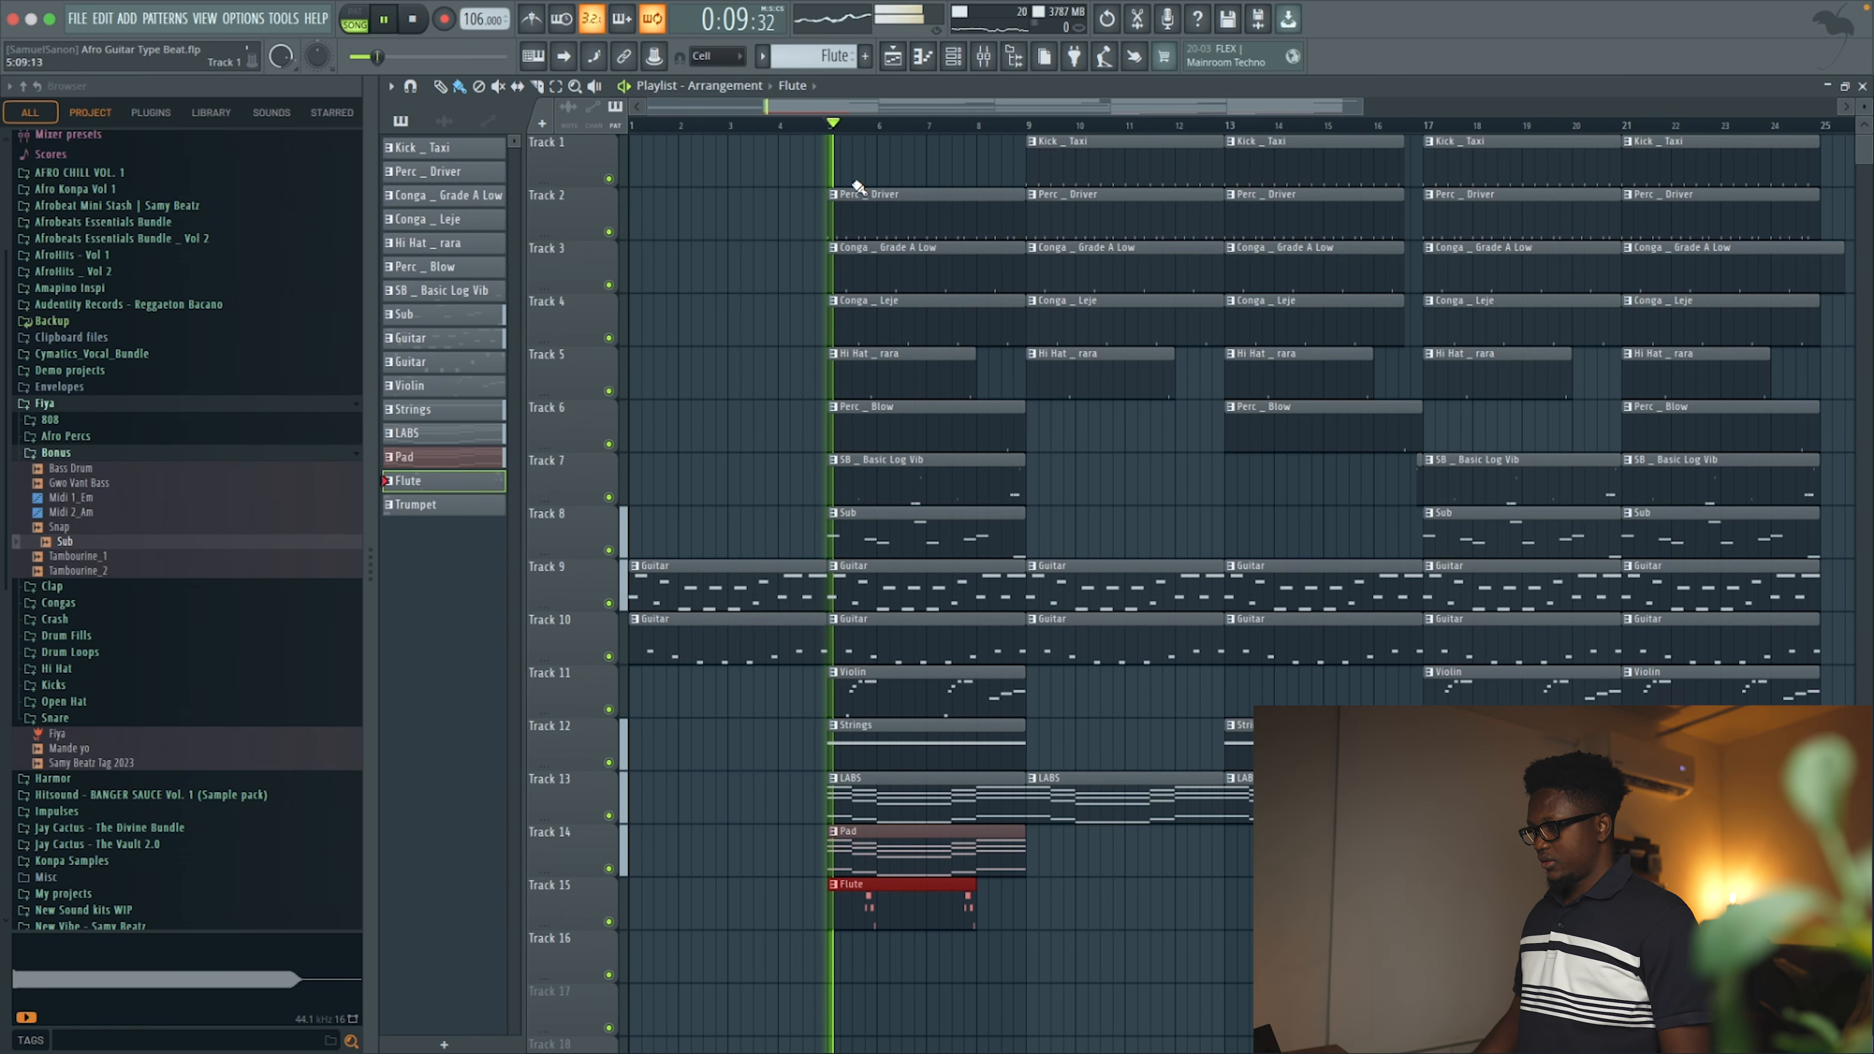
right_click(960, 683)
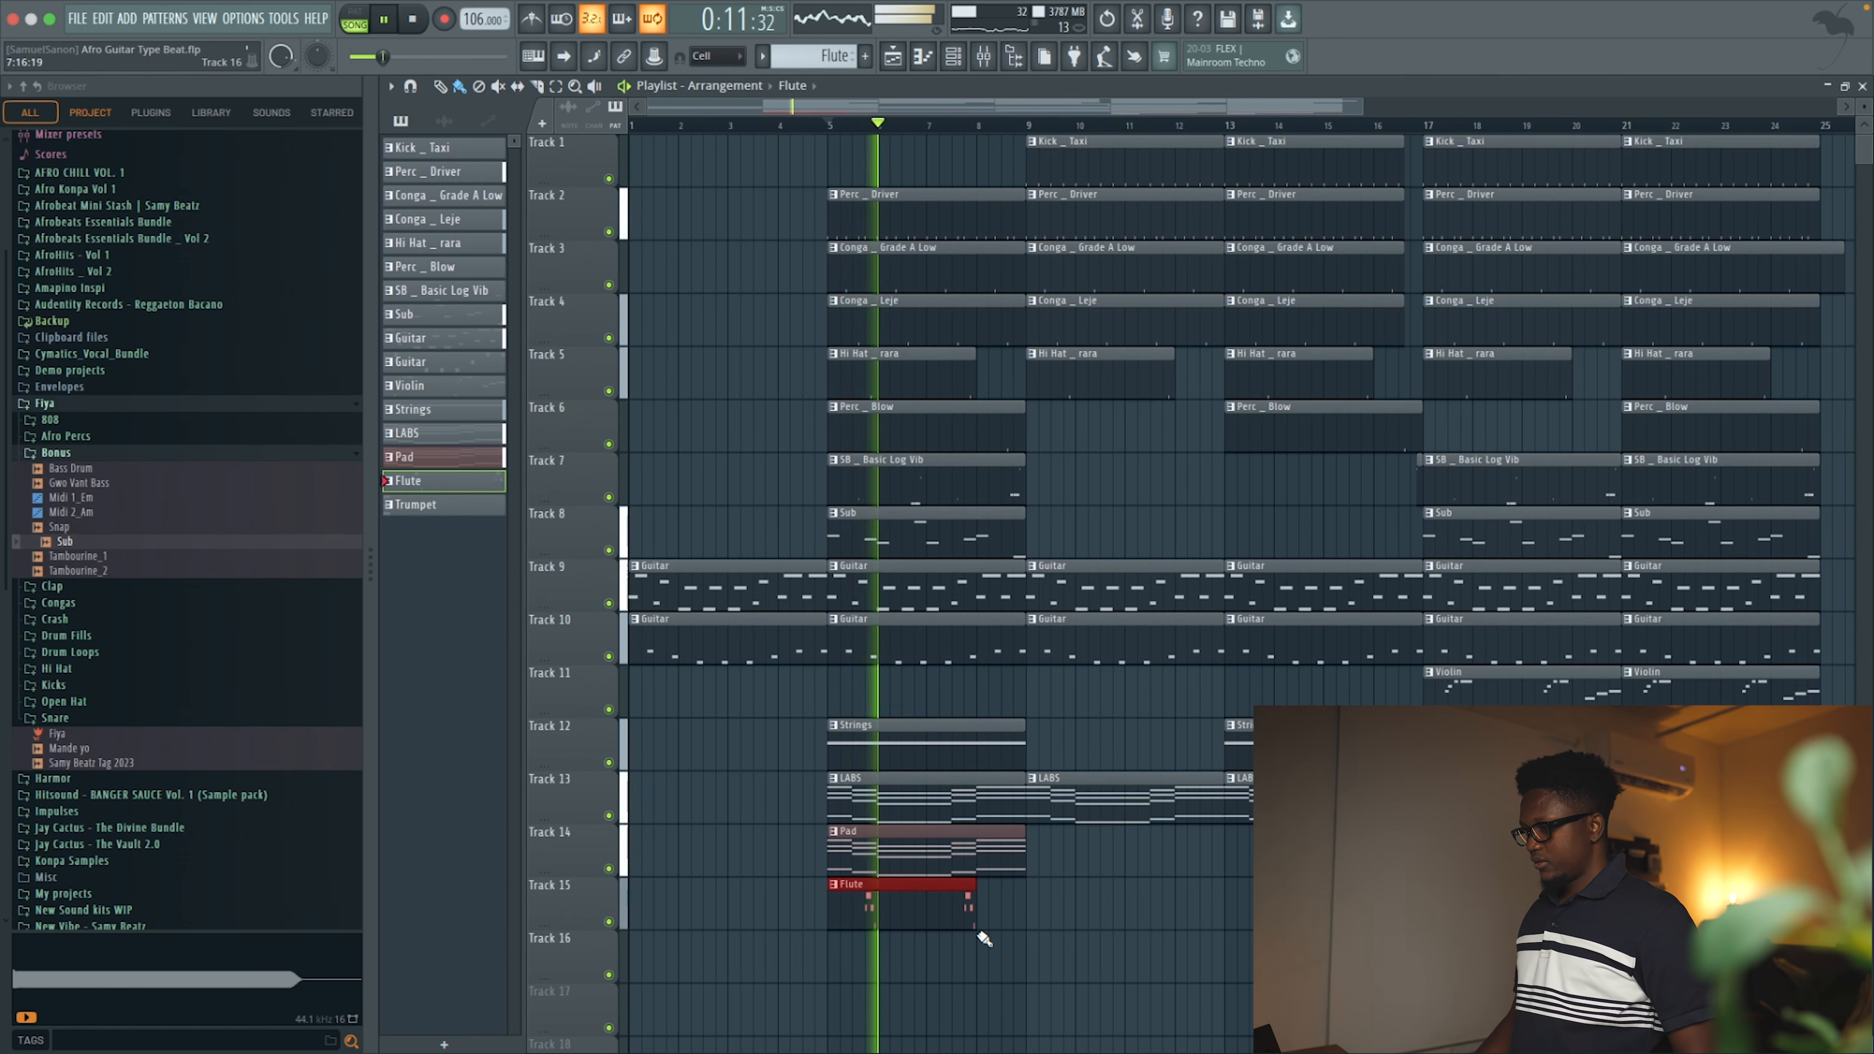